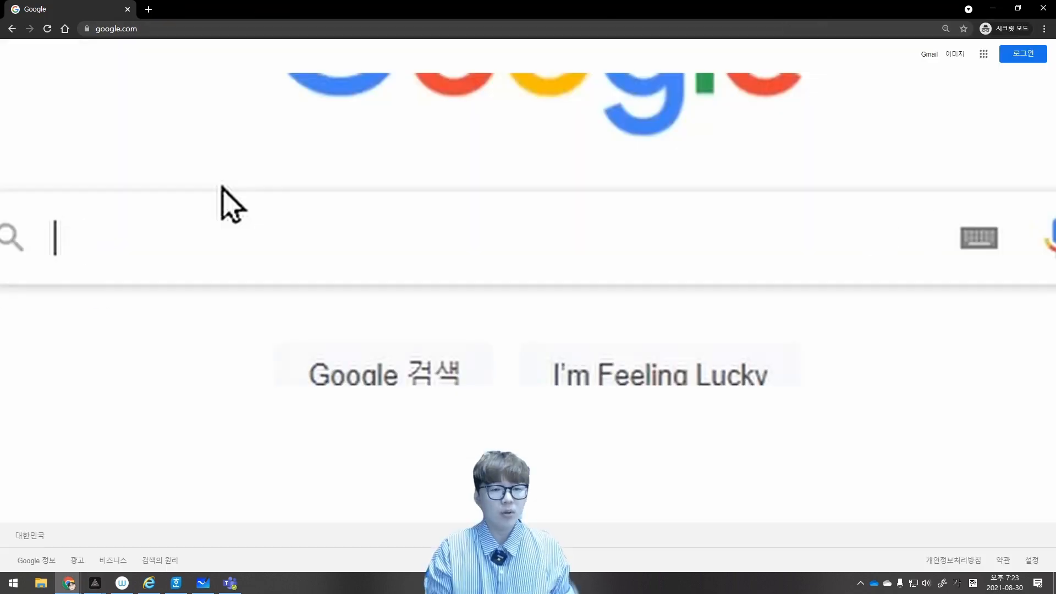
Find the Gather website by searching for gathertown and open its sign-up page
type("gath")
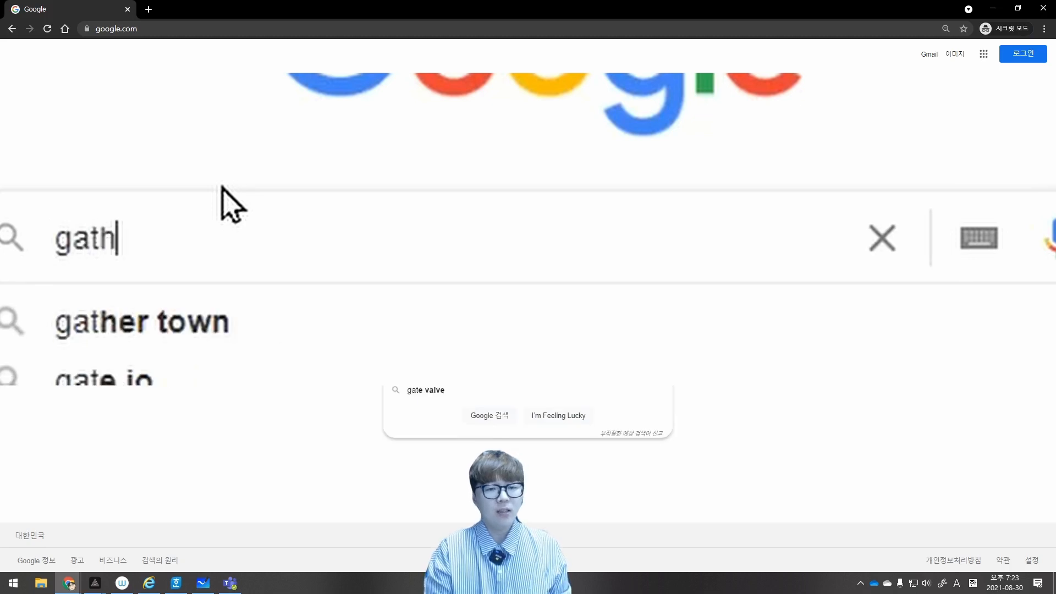
type("ertown")
key("Return")
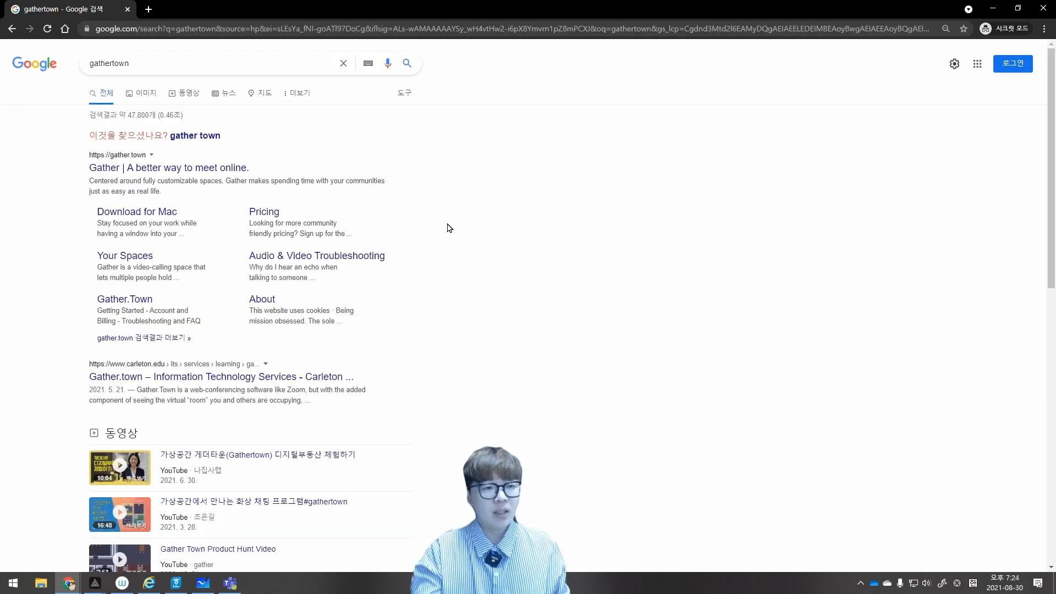
left_click(101, 169)
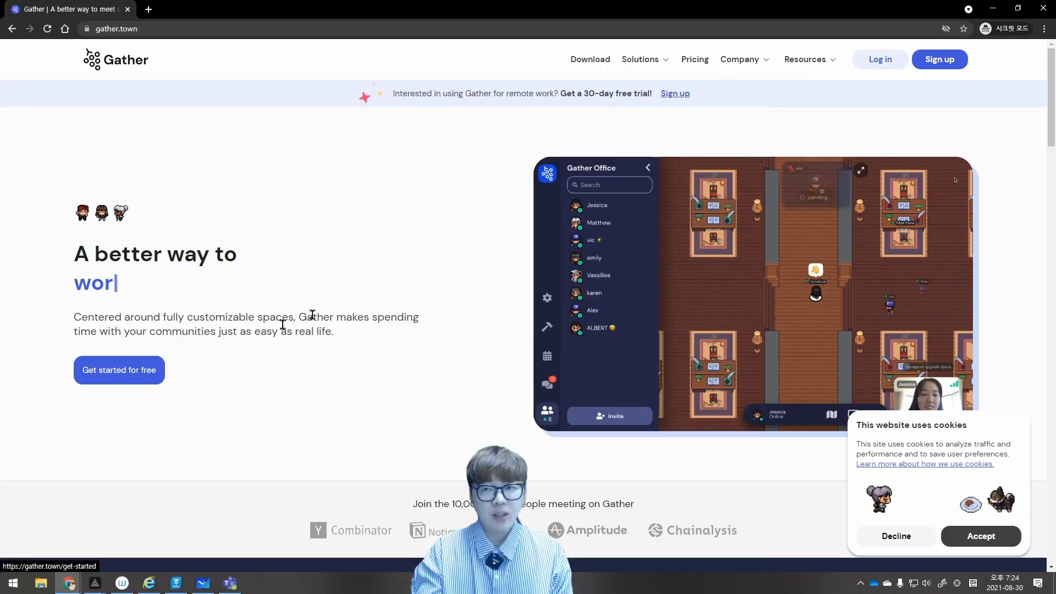
left_click(886, 122)
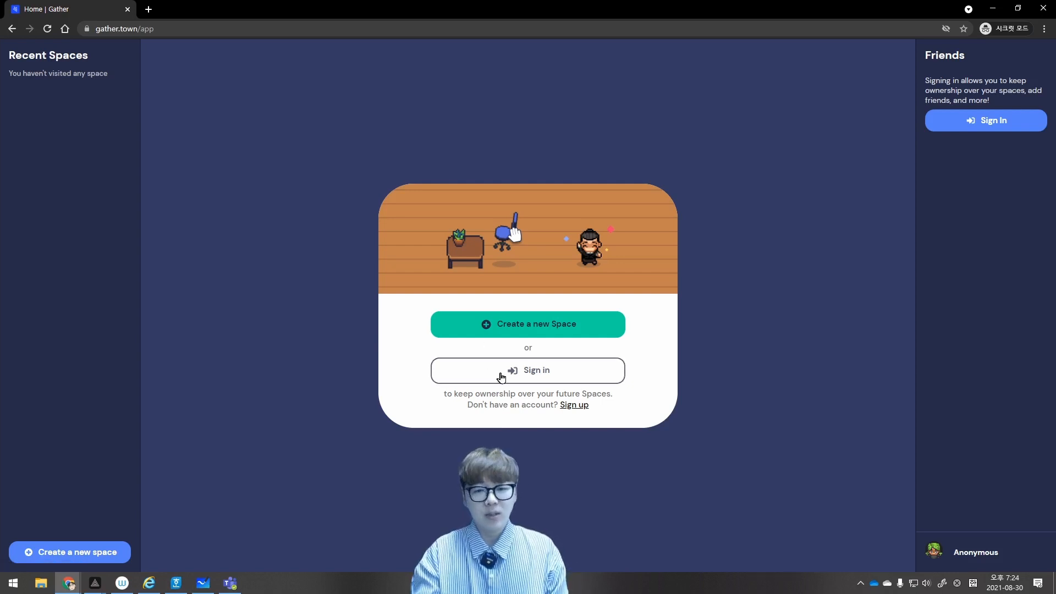
left_click(574, 405)
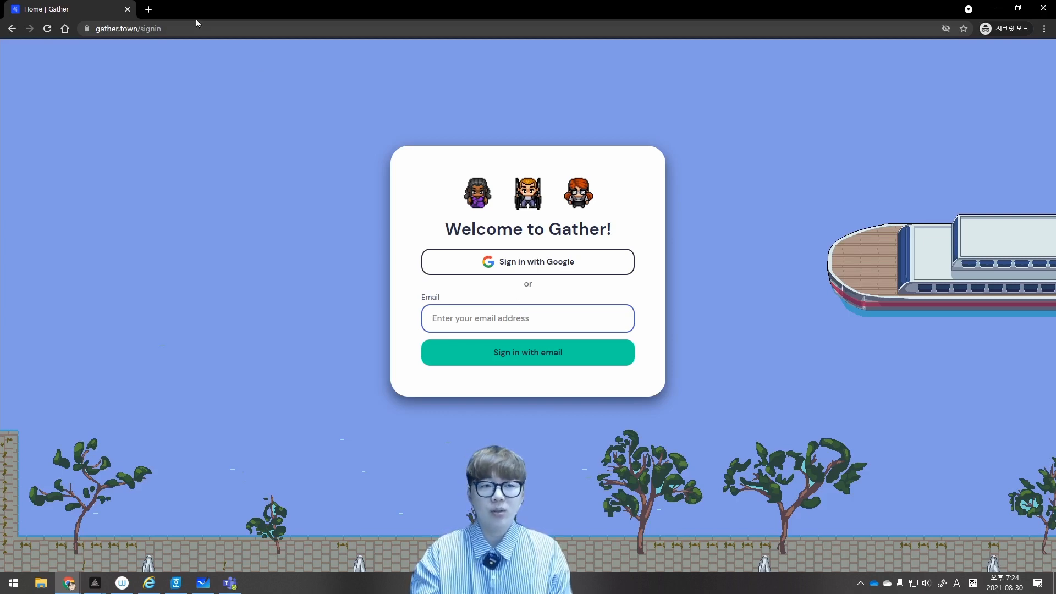
Search for 임시이메일 in a new browser tab, open Temp Mail, and copy the generated temporary e-mail address
left_click(148, 10)
type("임시이메일")
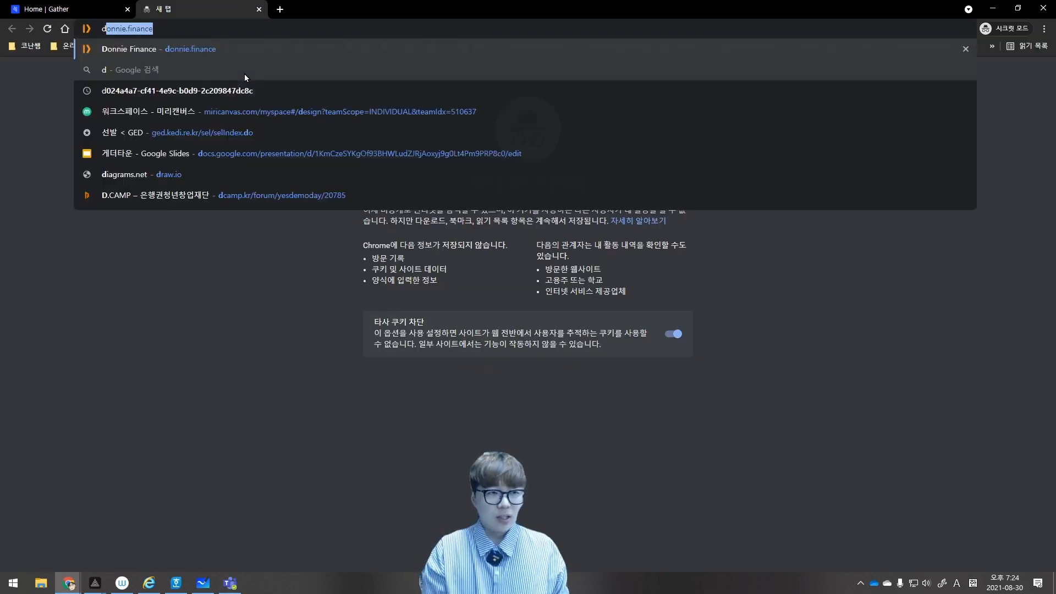
key("Return")
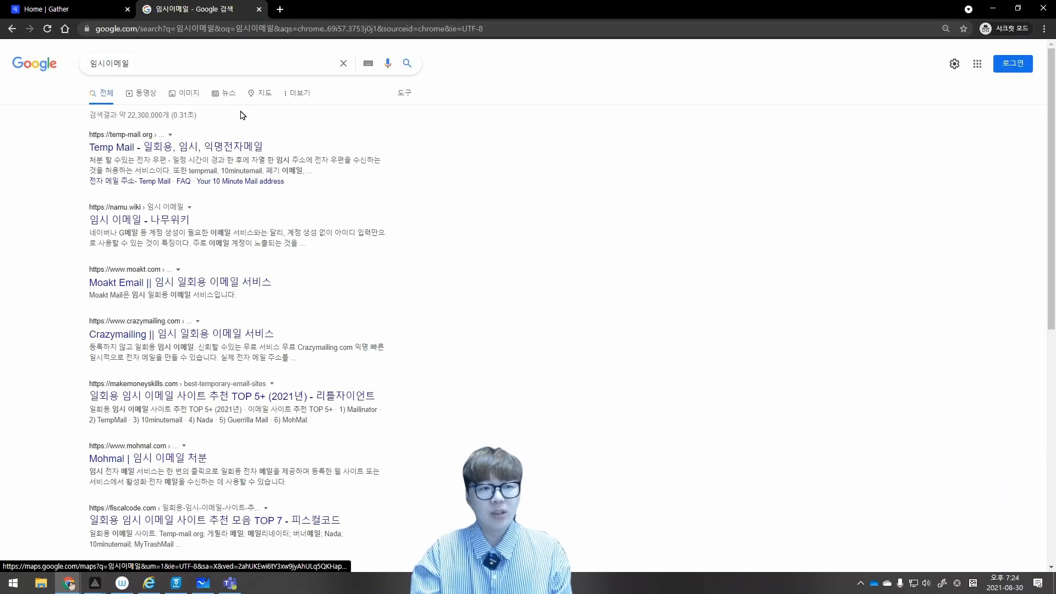
left_click(234, 146)
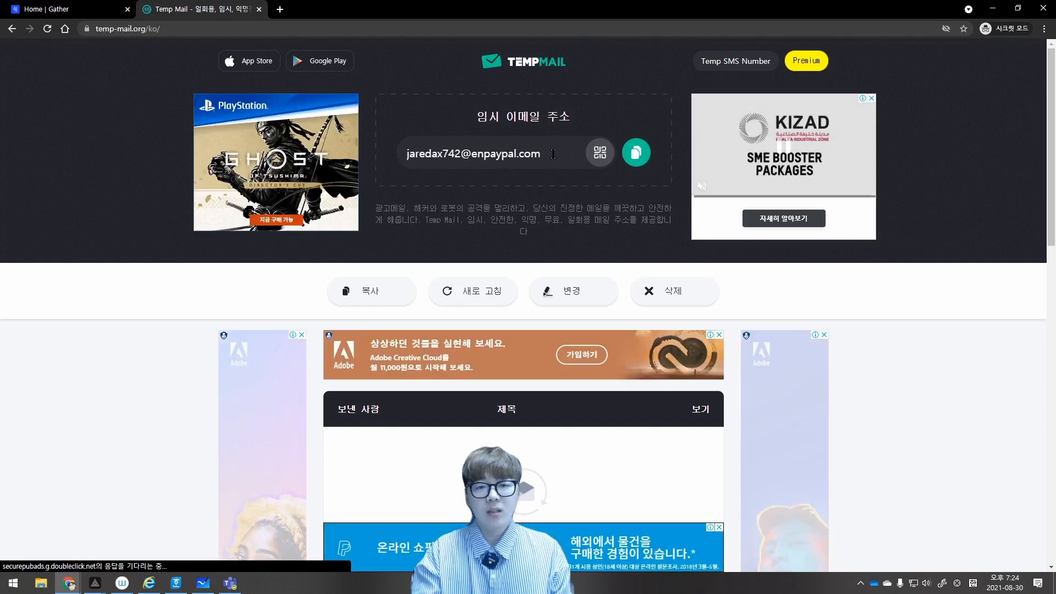
left_click_drag(554, 156, 402, 155)
left_click(636, 153)
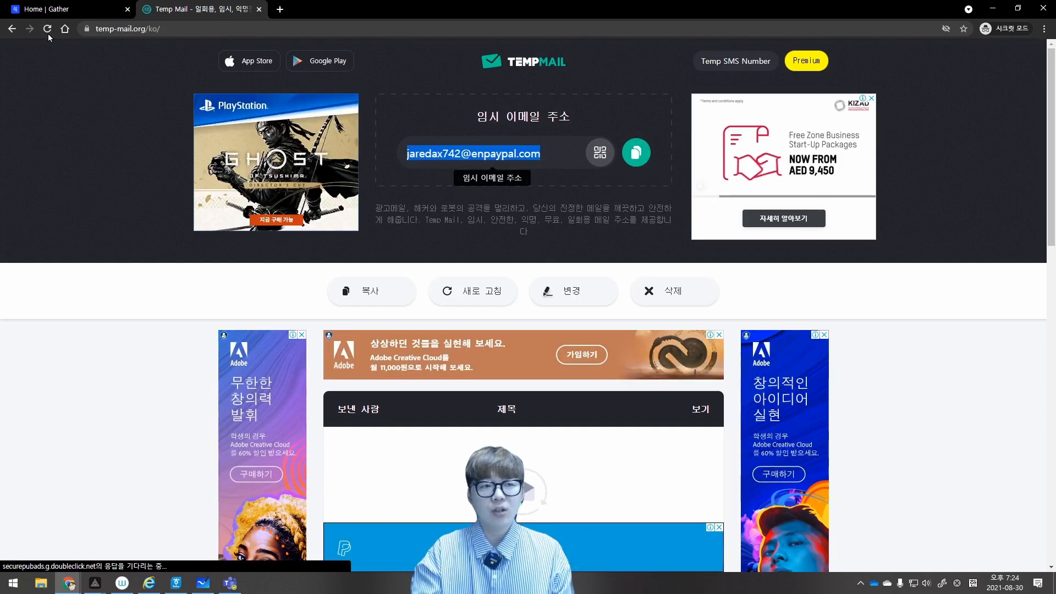
Switch back to Gather and request a sign-in code with the copied temporary e-mail address
left_click(48, 10)
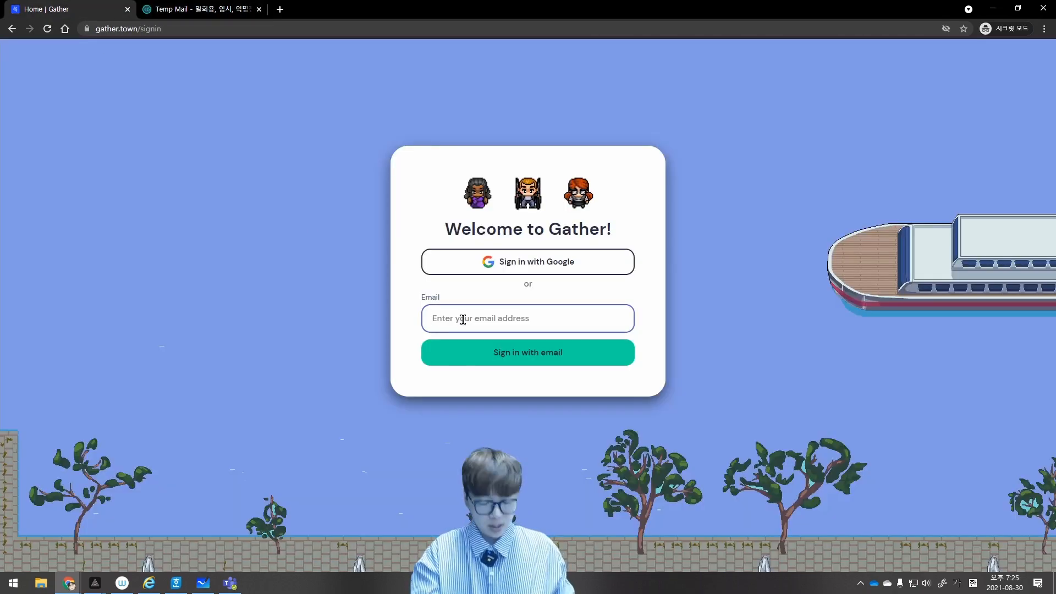
key("ctrl+v")
left_click(516, 361)
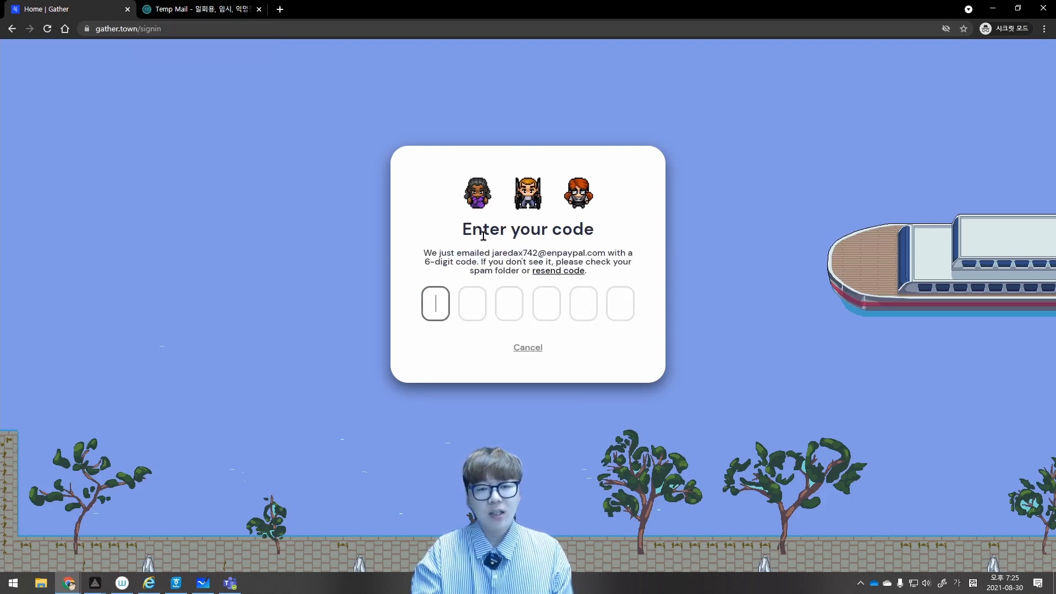
left_click_drag(477, 234, 628, 231)
left_click(626, 232)
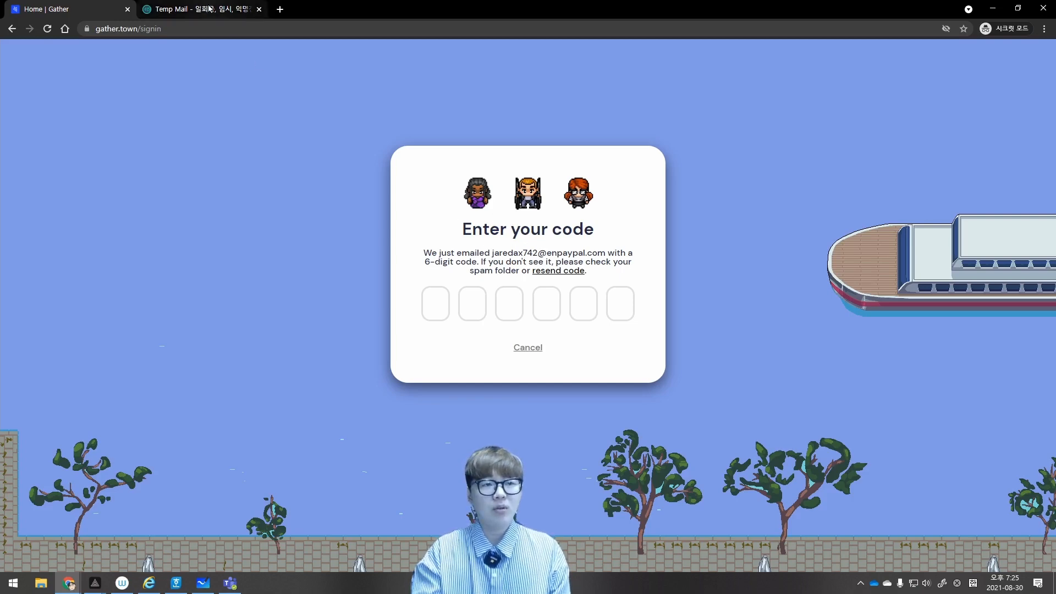
Open Gather's sign-in message in the Temp Mail inbox and highlight the one-time password
left_click(231, 9)
scroll(492, 388, "down", 3)
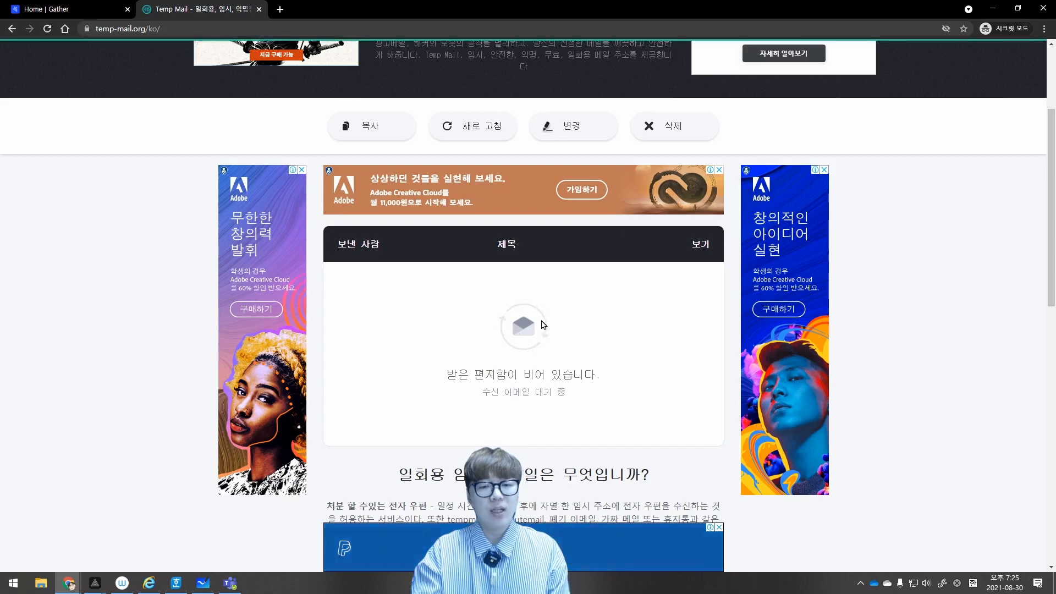
scroll(544, 313, "down", 1)
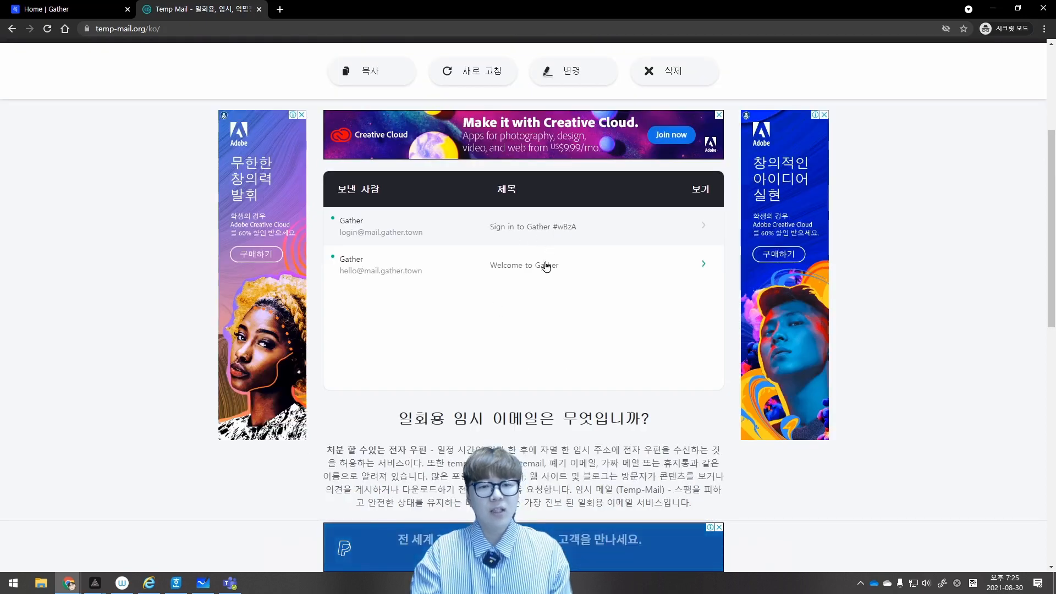
left_click(540, 231)
scroll(470, 365, "down", 2)
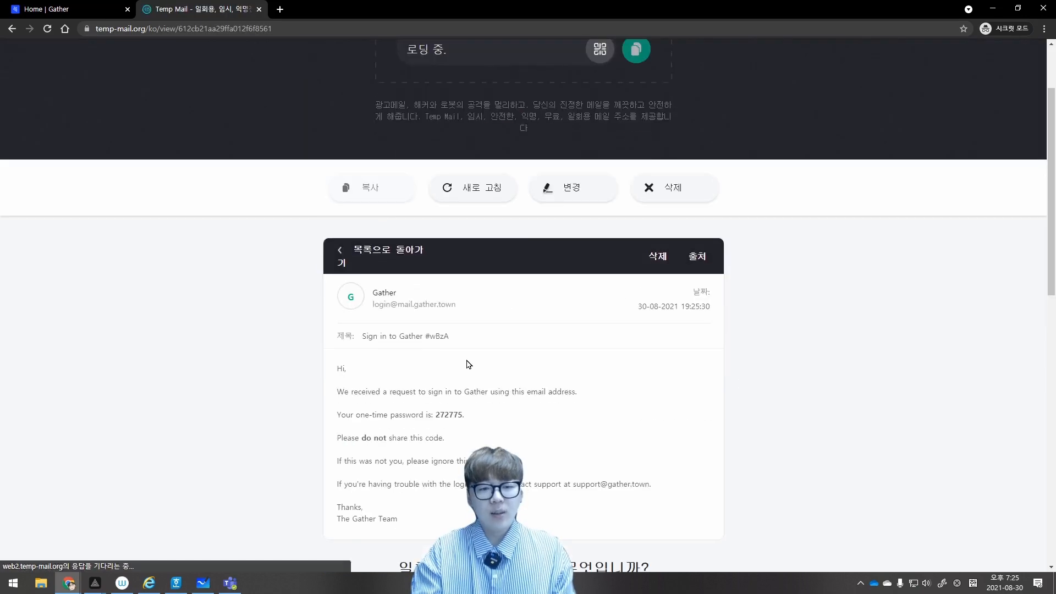
scroll(468, 364, "down", 2)
left_click_drag(466, 299, 436, 299)
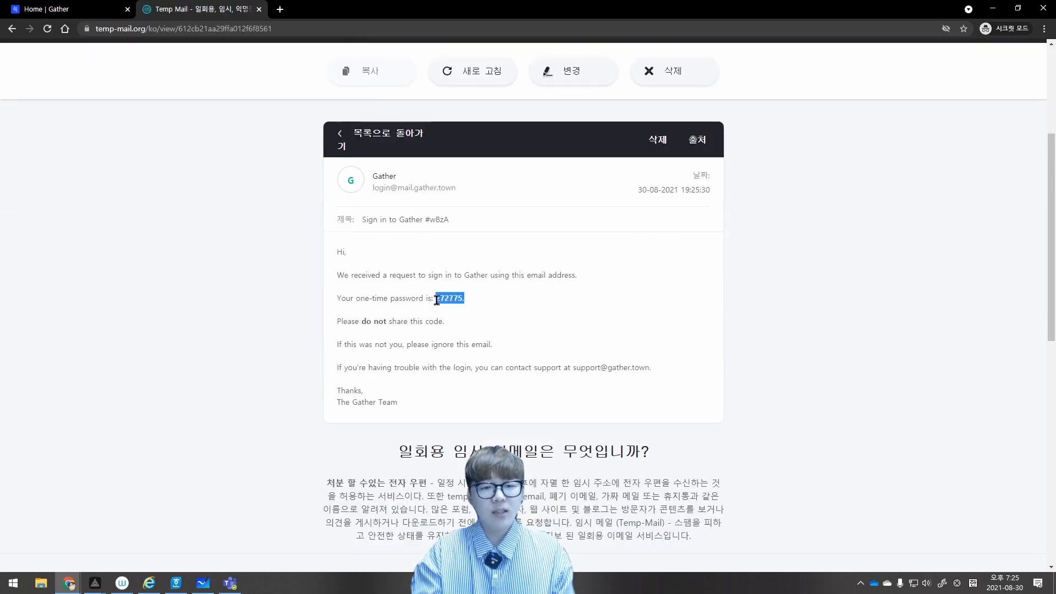
left_click_drag(436, 353, 466, 354)
Check Gather's code-entry form against the temporary e-mail address shown in Temp Mail
left_click(69, 11)
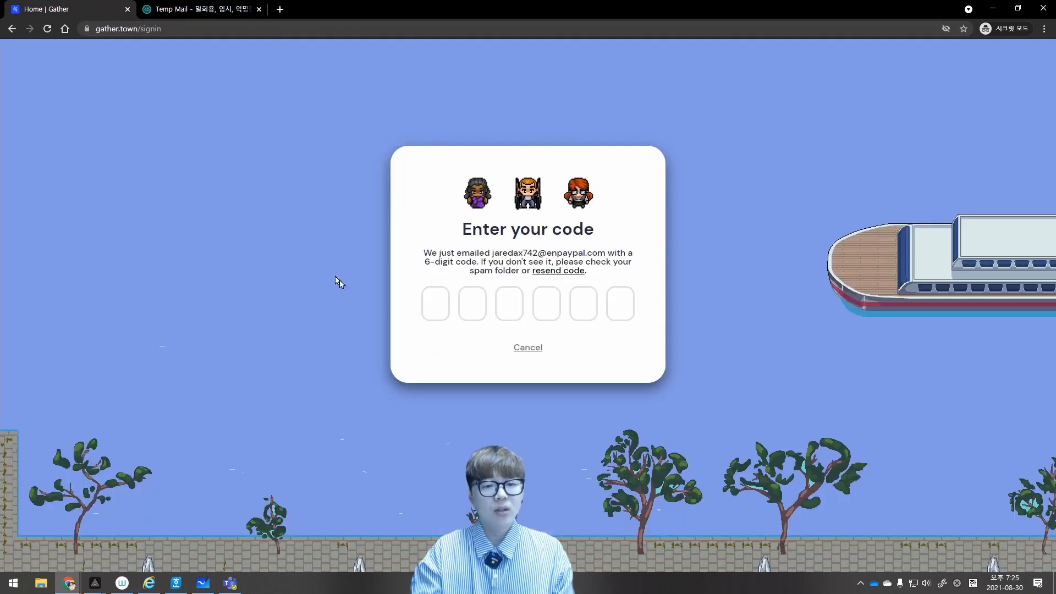
left_click(428, 297)
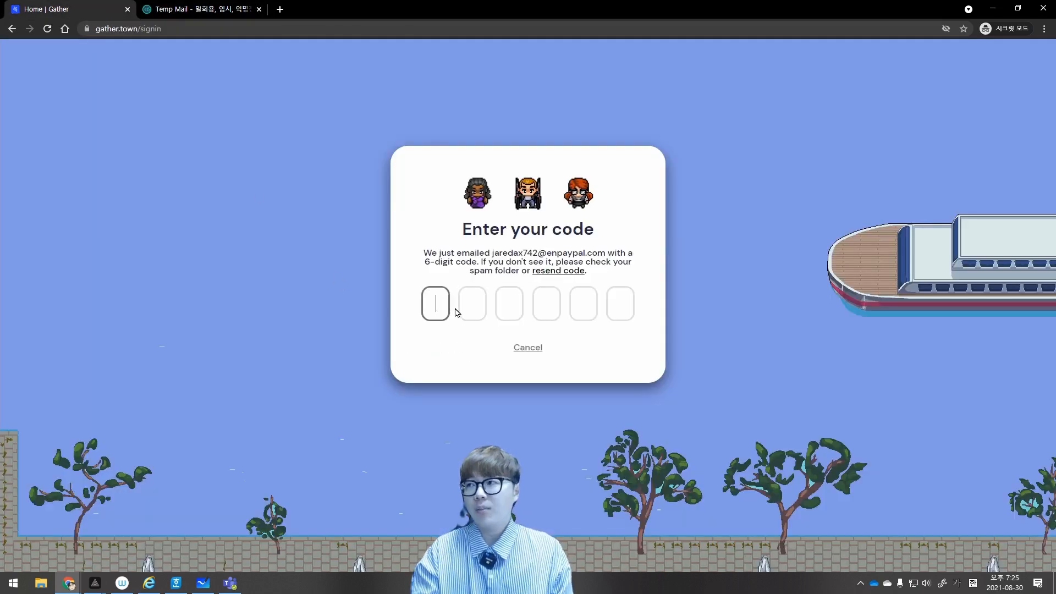
left_click(224, 15)
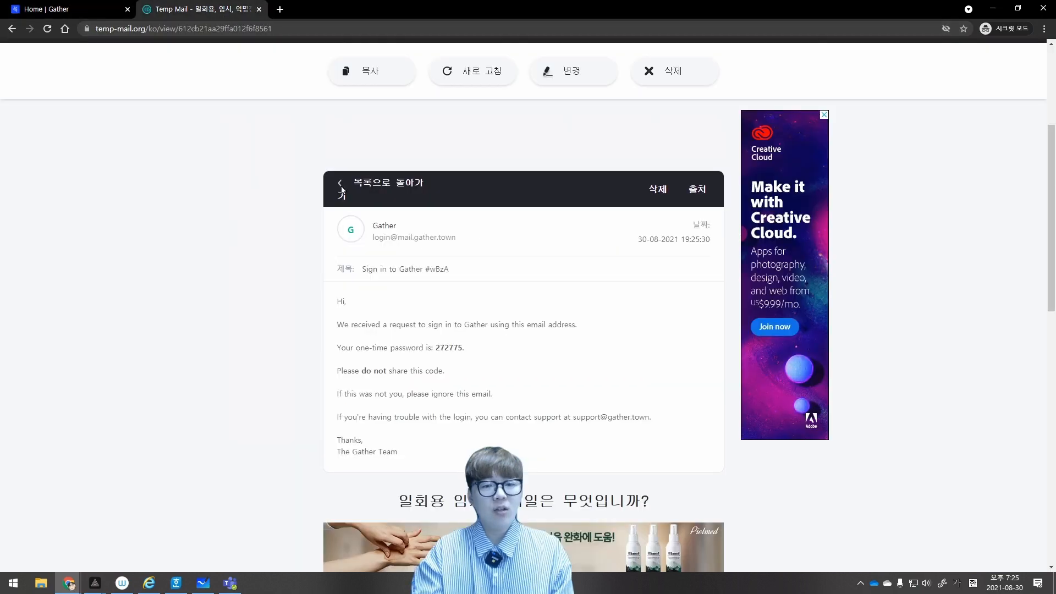
scroll(438, 227, "up", 4)
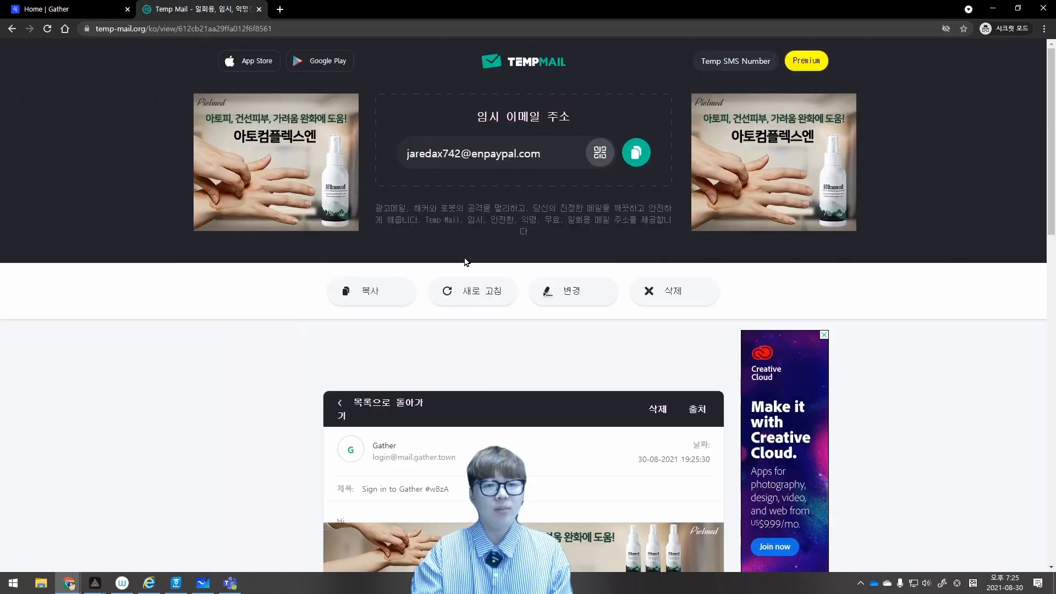
mouse_move(403, 154)
left_mouse_down()
mouse_move(548, 161)
mouse_move(416, 155)
left_mouse_up()
left_click(548, 157)
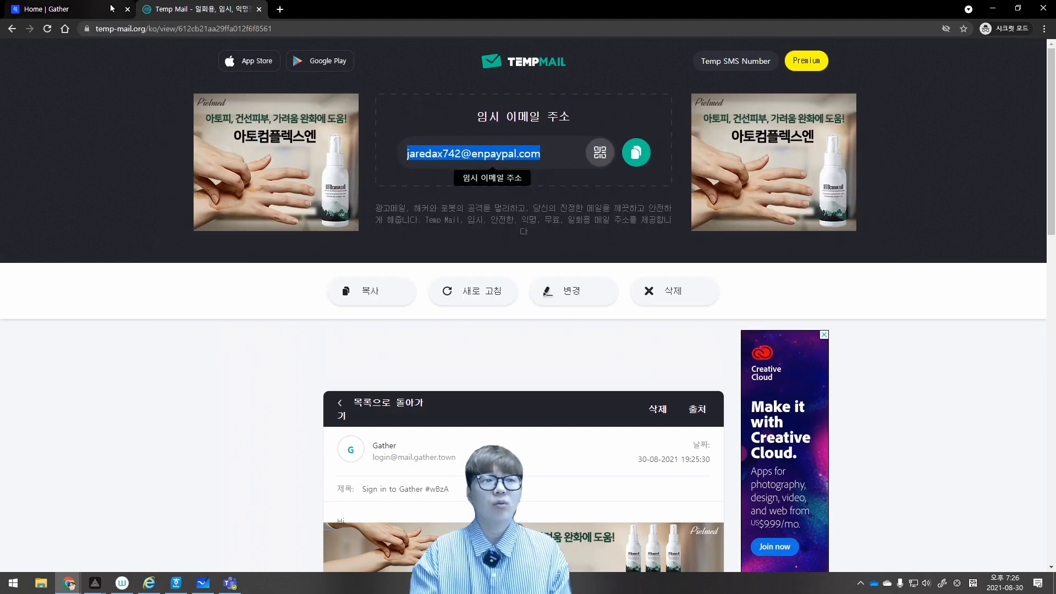
left_click(72, 9)
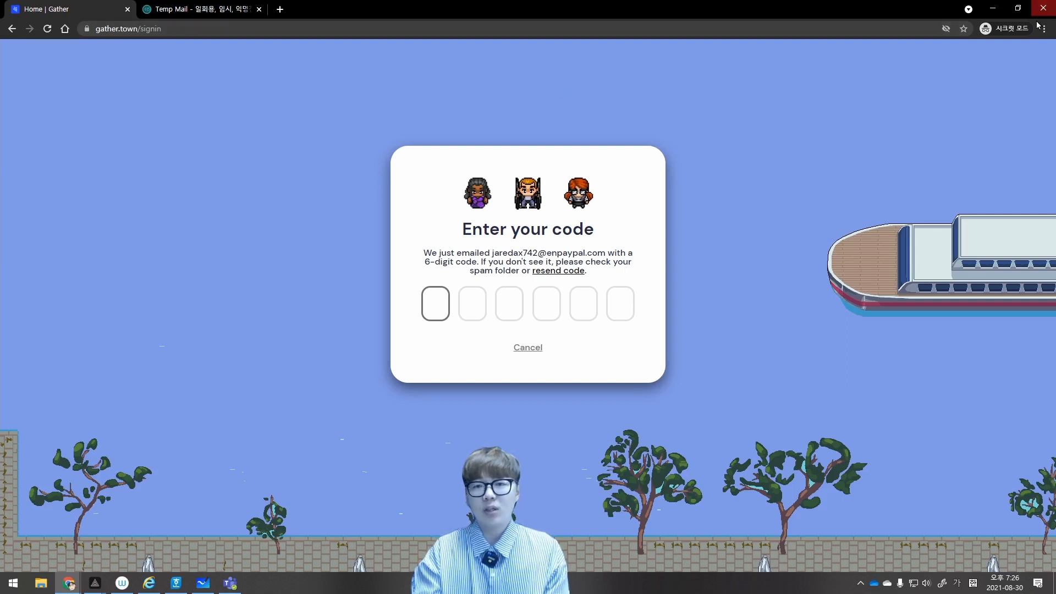
Cancel the code entry on Gather and try the Google account sign-in window
left_click(533, 352)
left_click(525, 268)
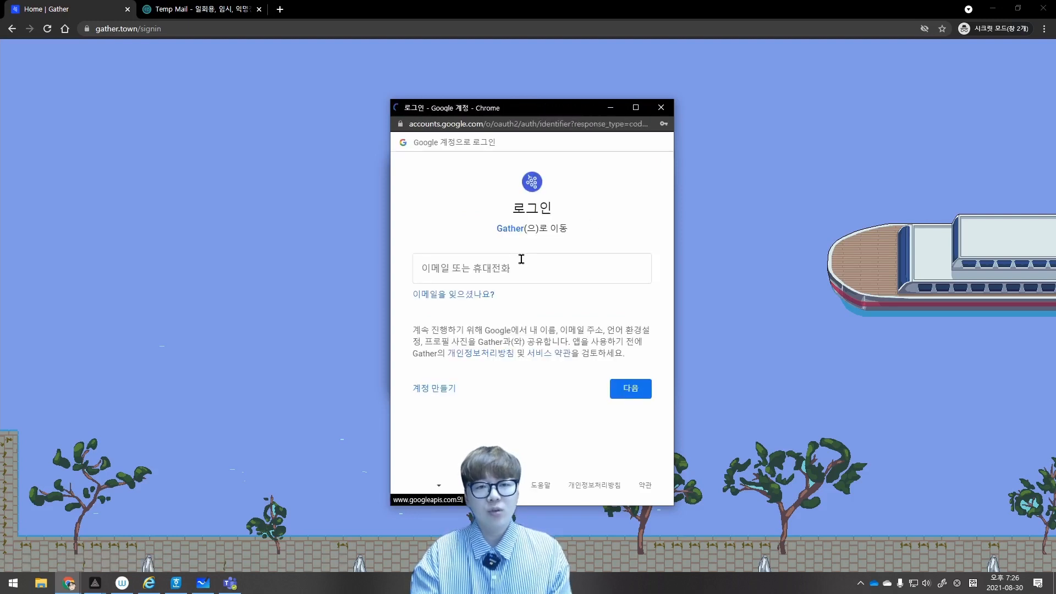
left_click(661, 107)
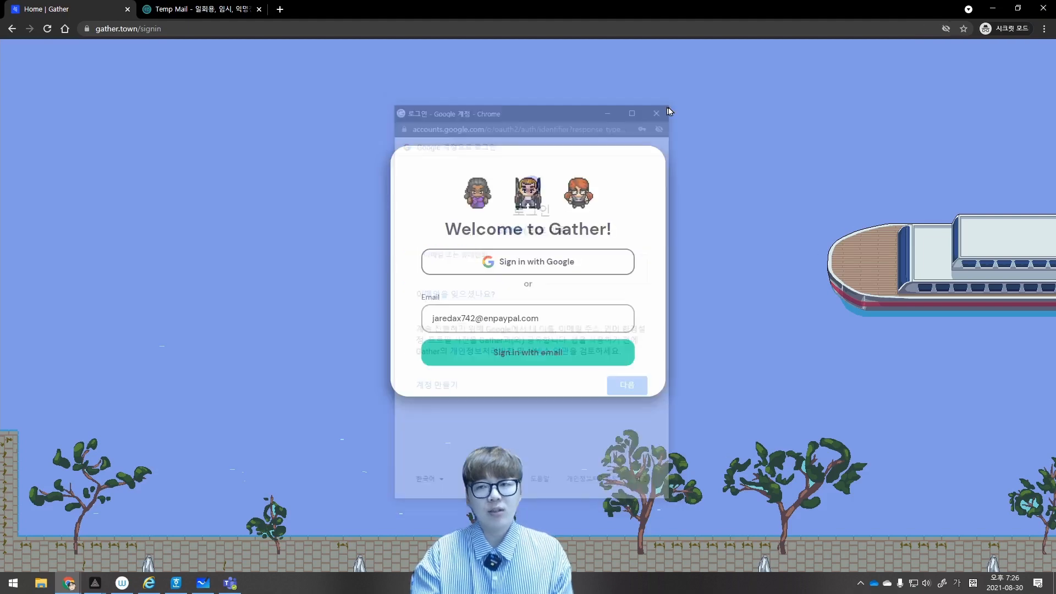
Close the incognito browser window and open the Gather home page in the regular browser window
left_click(1044, 10)
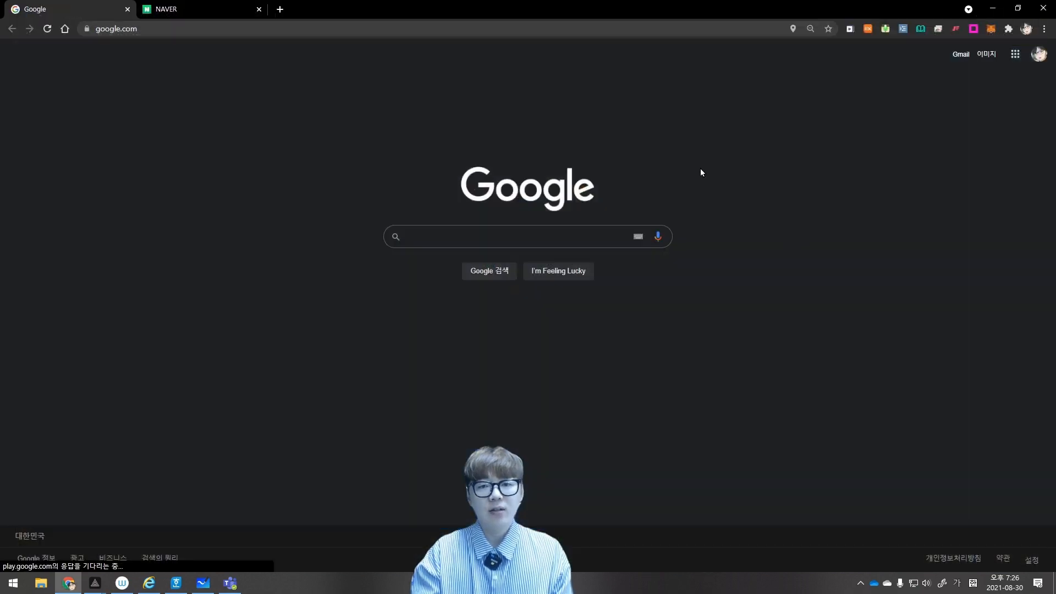
left_click(586, 29)
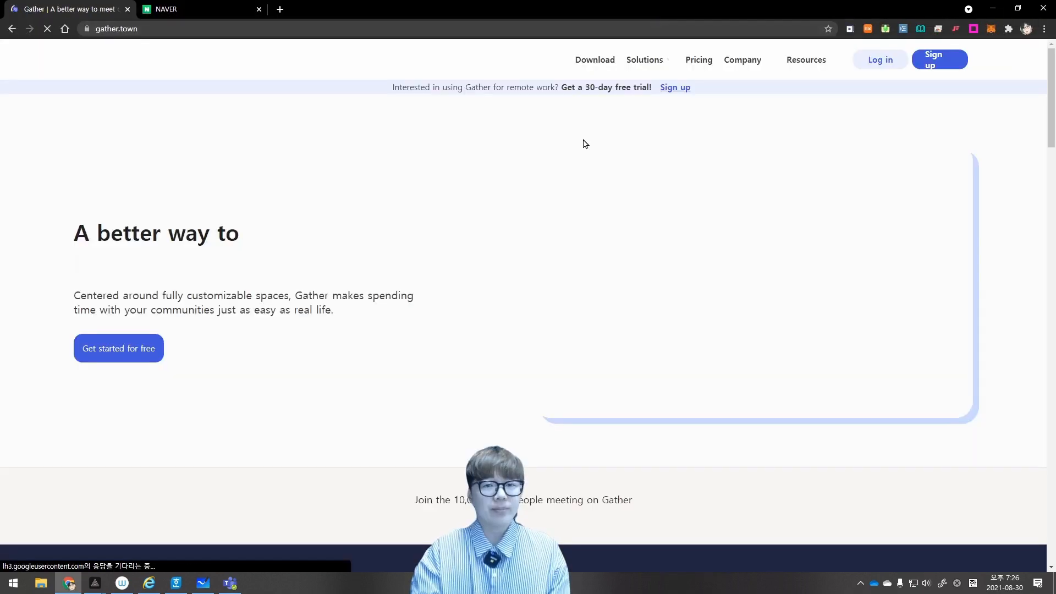
left_click(936, 58)
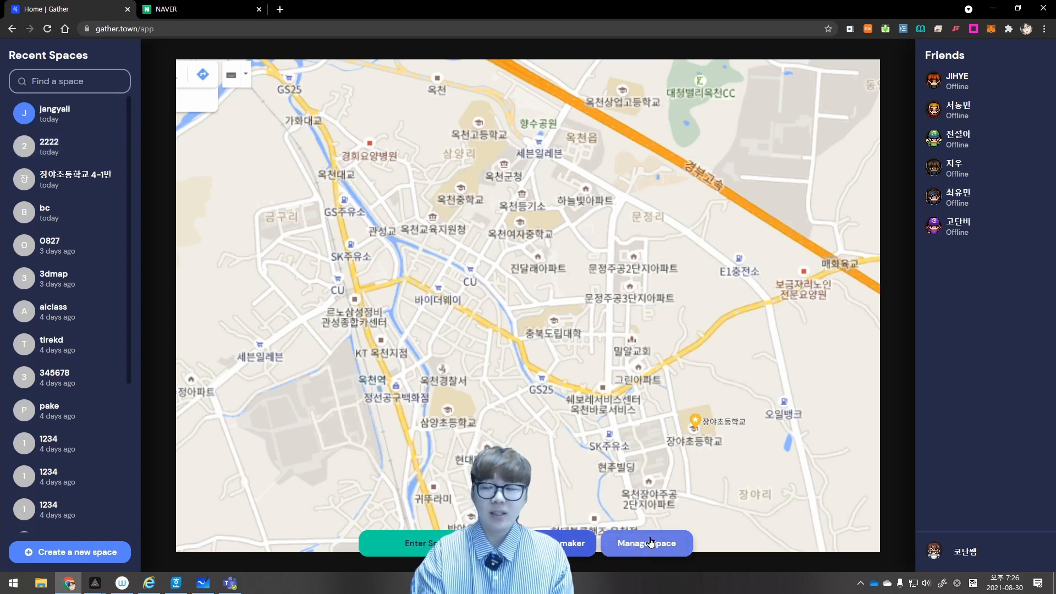
Preview the recent spaces 2222 and jangyali on the Gather home page
left_click(55, 146)
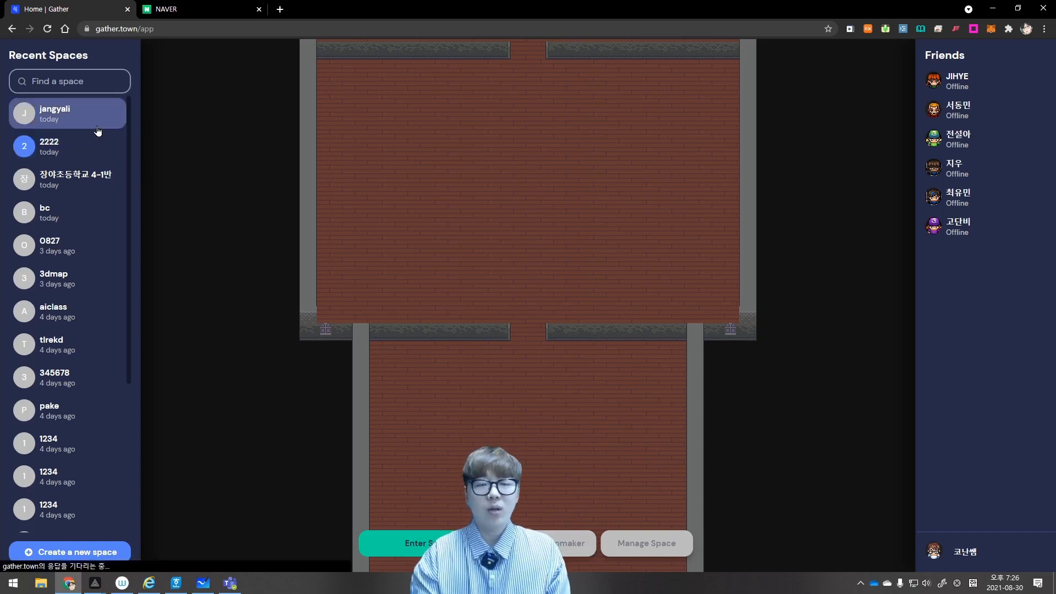
left_click(70, 120)
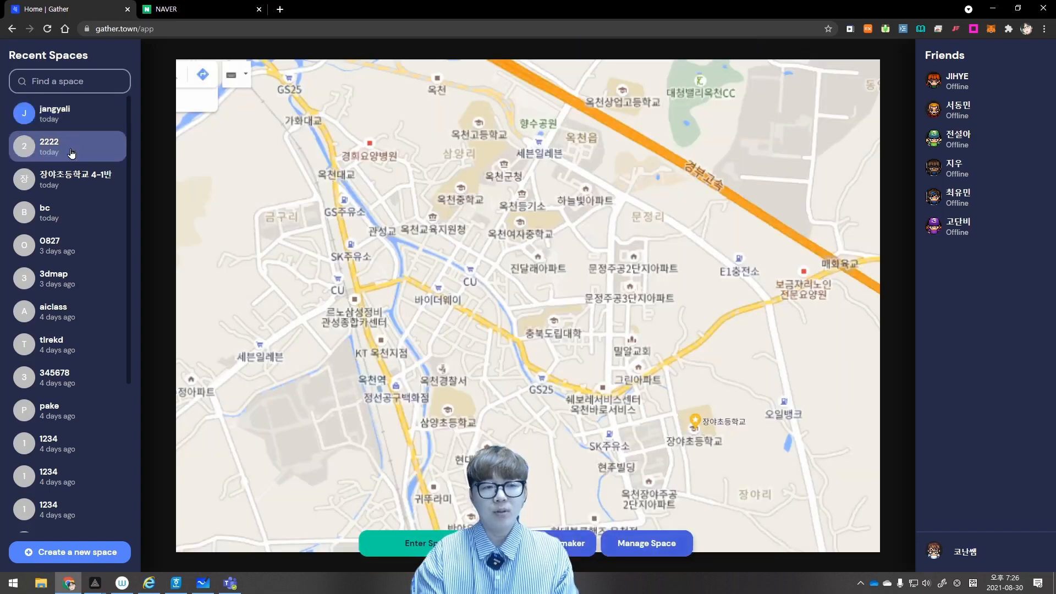
left_click(71, 153)
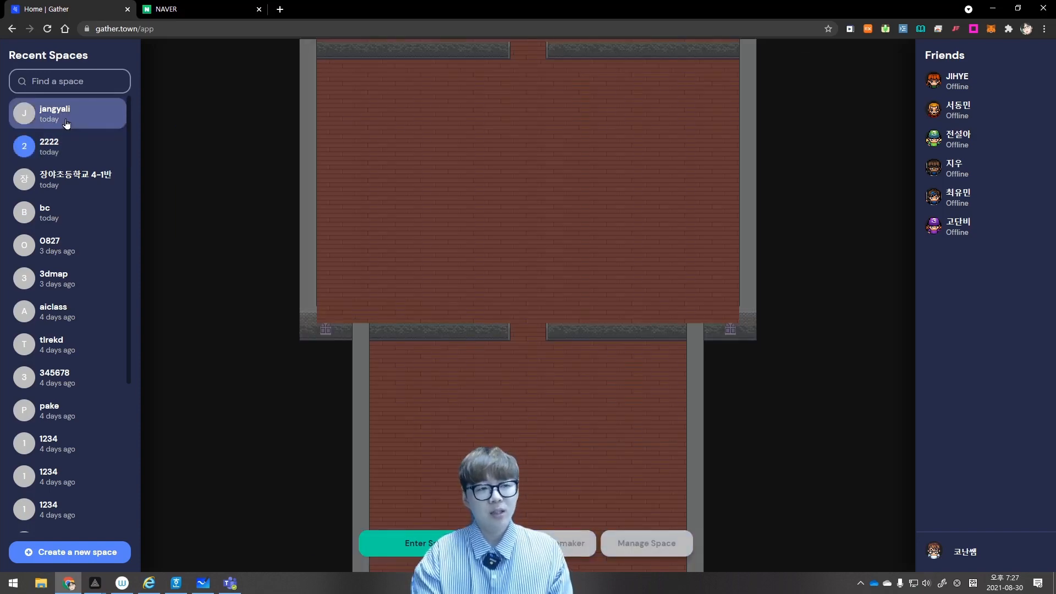
Start creating a new space and preview the images of the Office Complex template
left_click(87, 557)
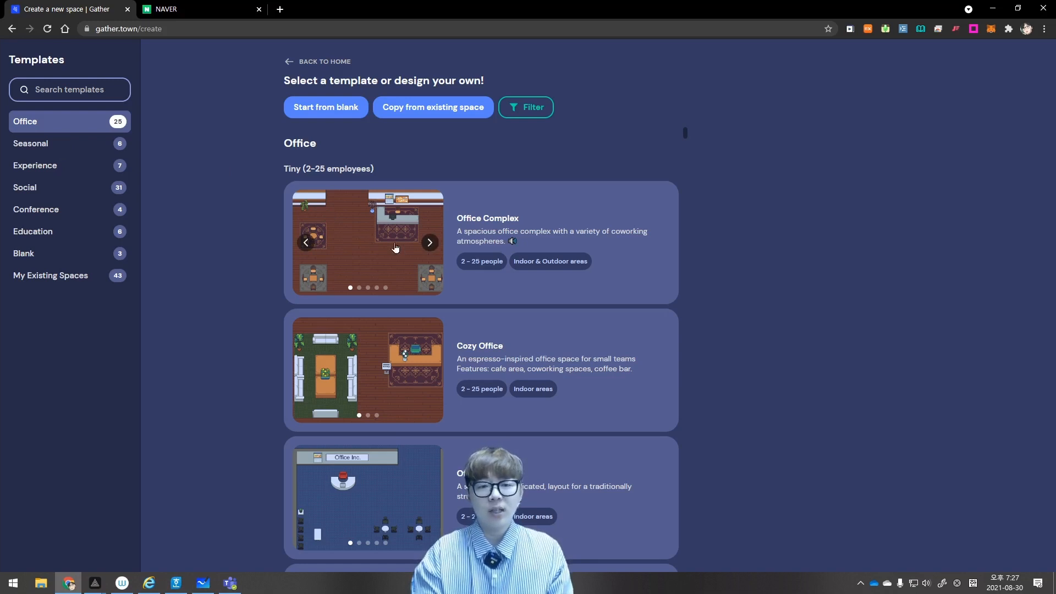
left_click(430, 242)
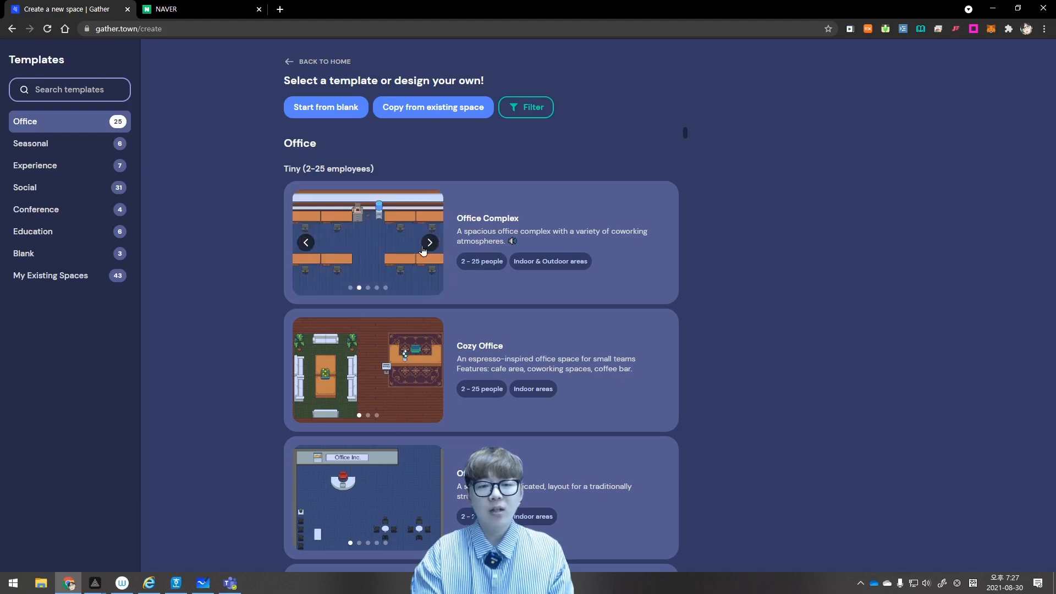
left_click(429, 242)
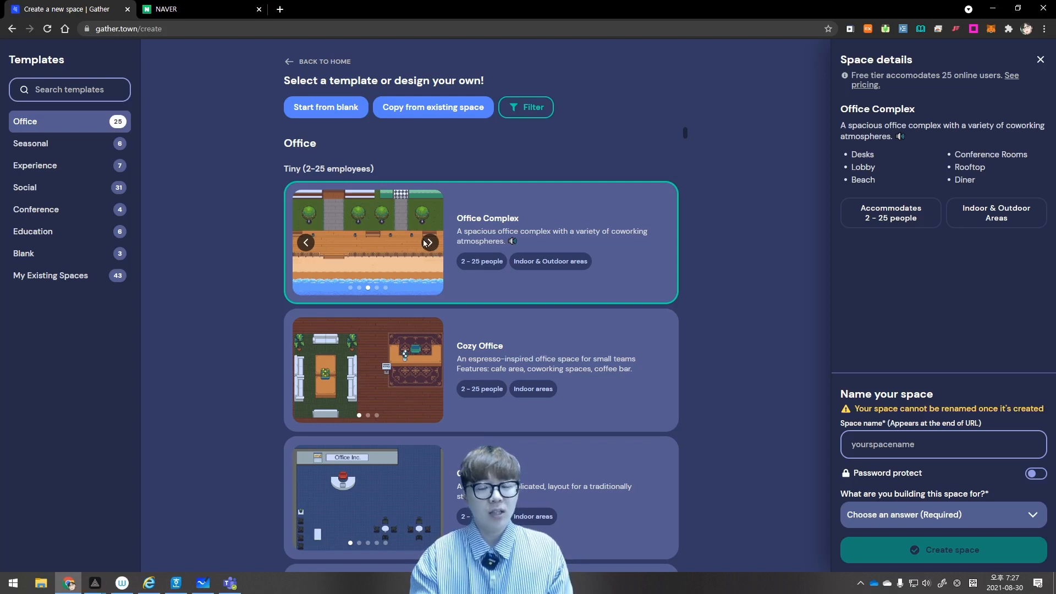
left_click(430, 243)
Browse the office templates and select Small Office (Light) for the new space
scroll(388, 267, "down", 10)
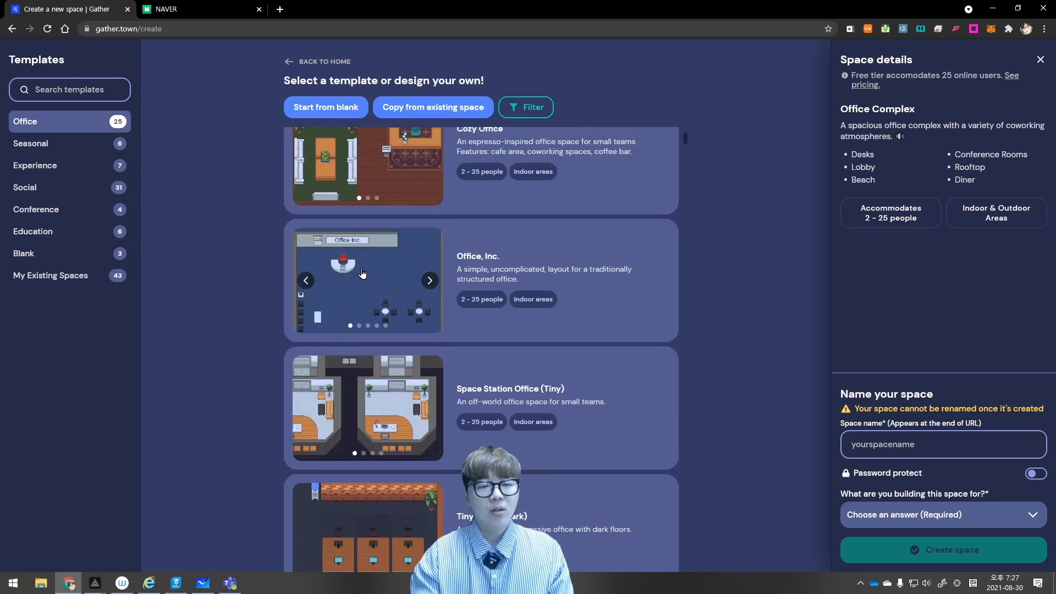
scroll(387, 292, "down", 14)
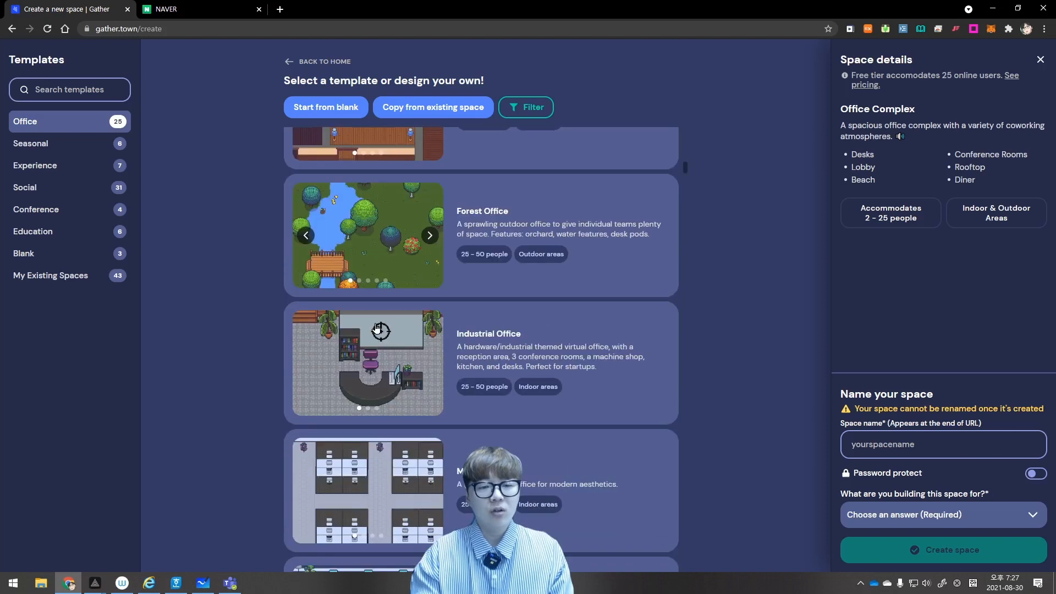
scroll(377, 329, "up", 6)
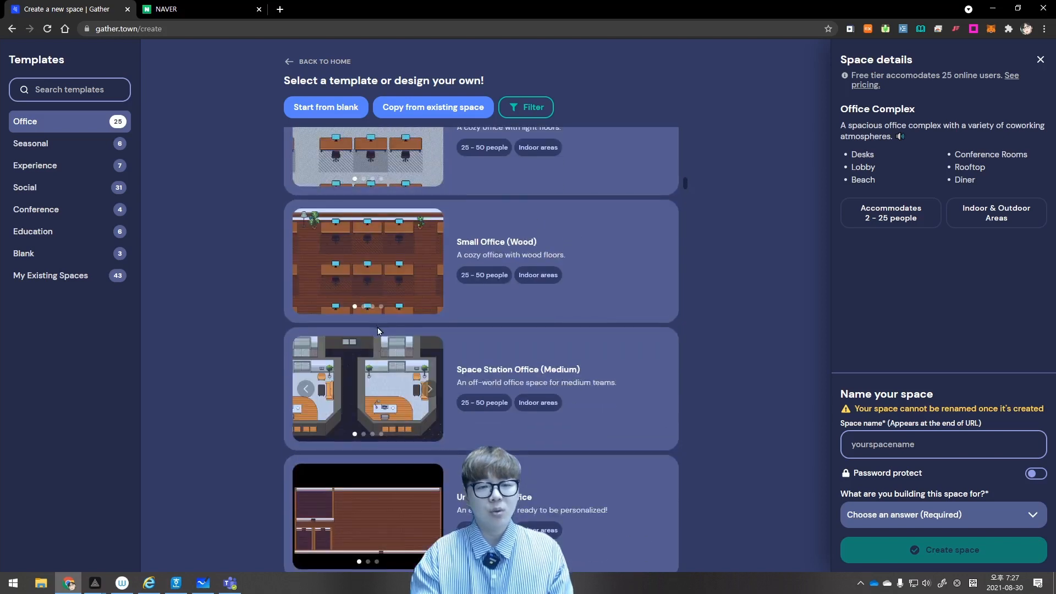
left_click(373, 359)
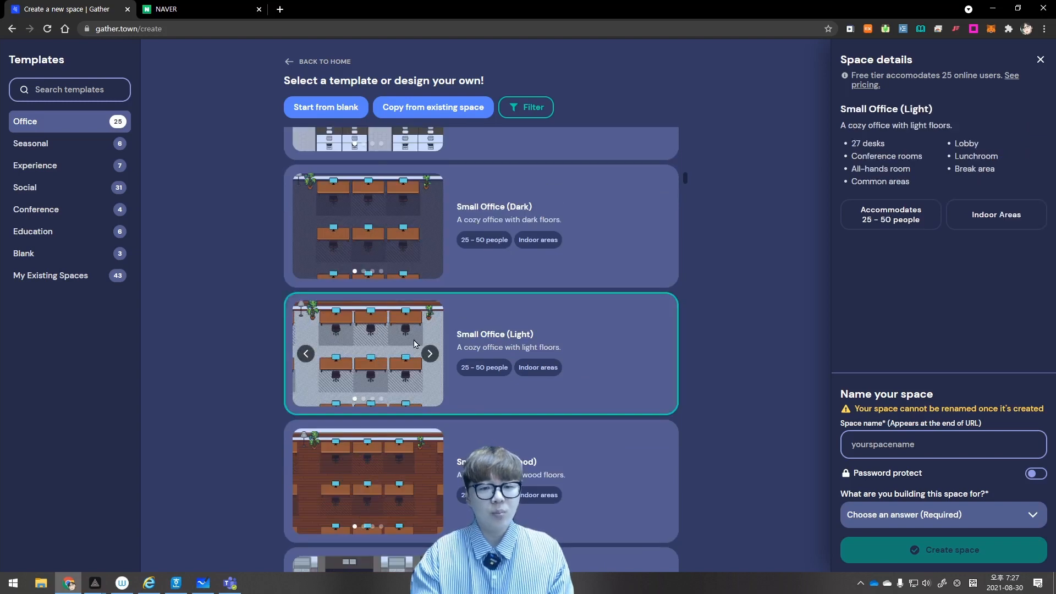
scroll(397, 328, "down", 1)
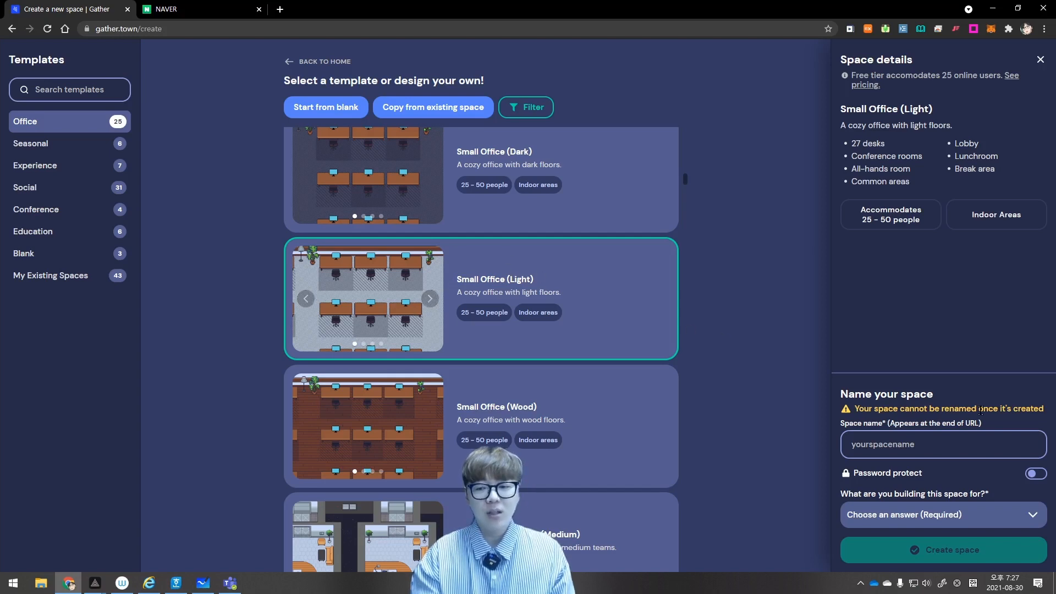
Name the new space "office", leaving password protection off
left_click(949, 449)
type("office")
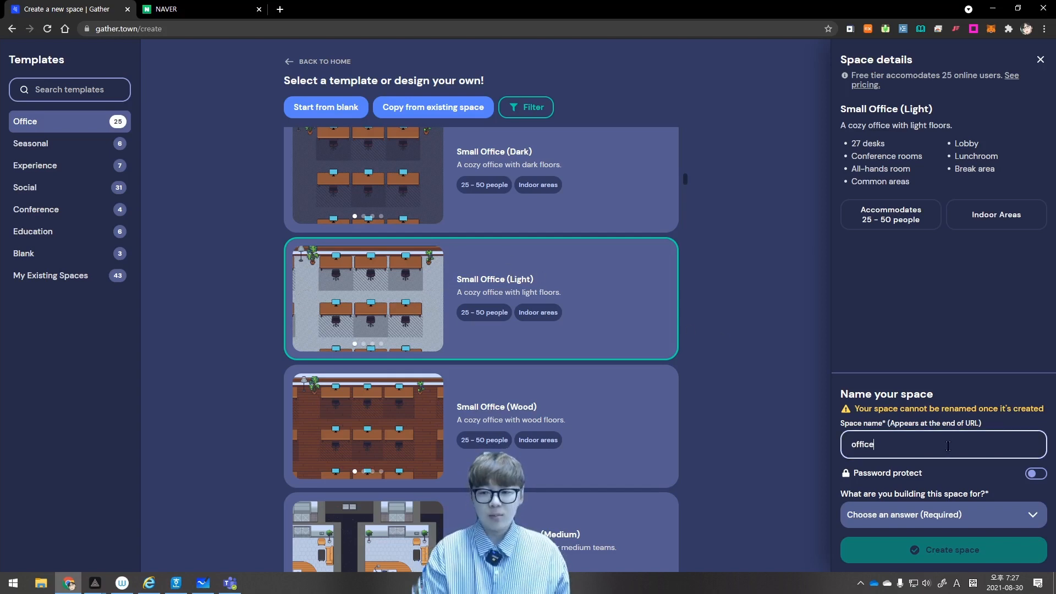
left_click_drag(886, 445, 850, 445)
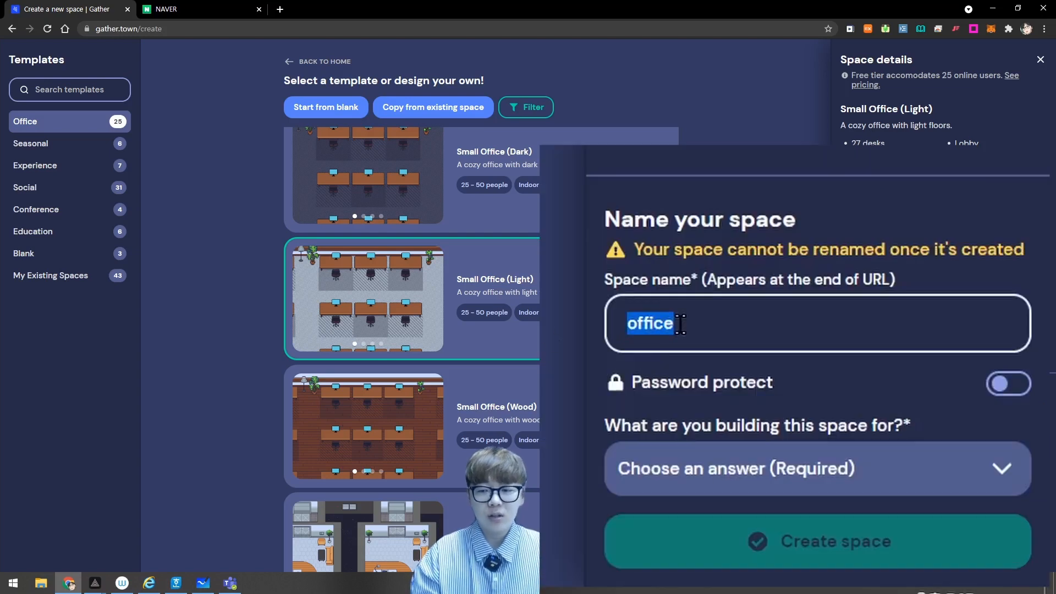
left_click(738, 319)
left_click_drag(707, 280, 872, 282)
left_click(867, 311)
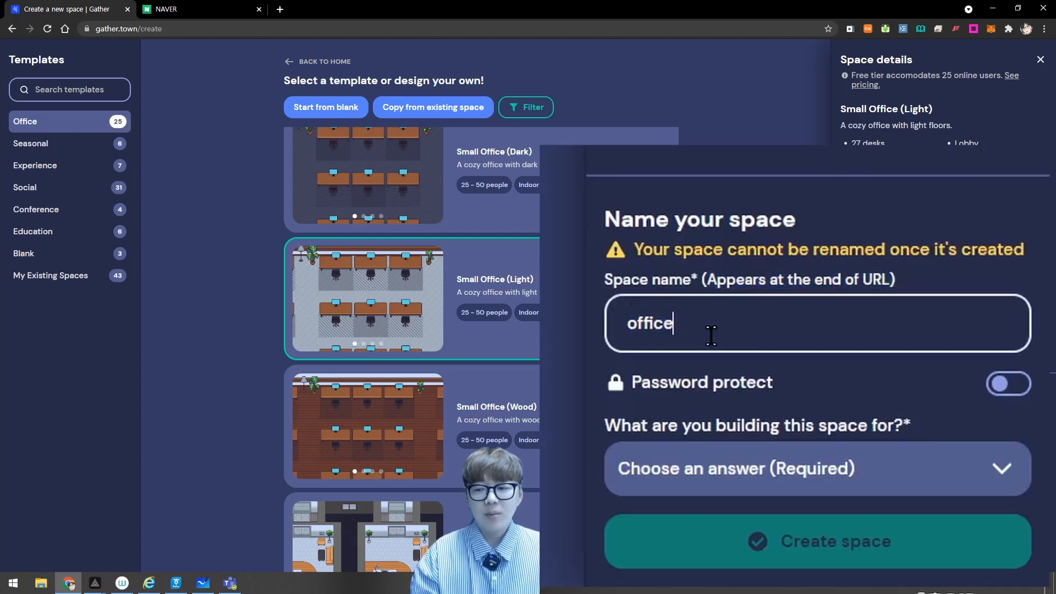
left_click_drag(712, 335, 635, 280)
left_click(689, 319)
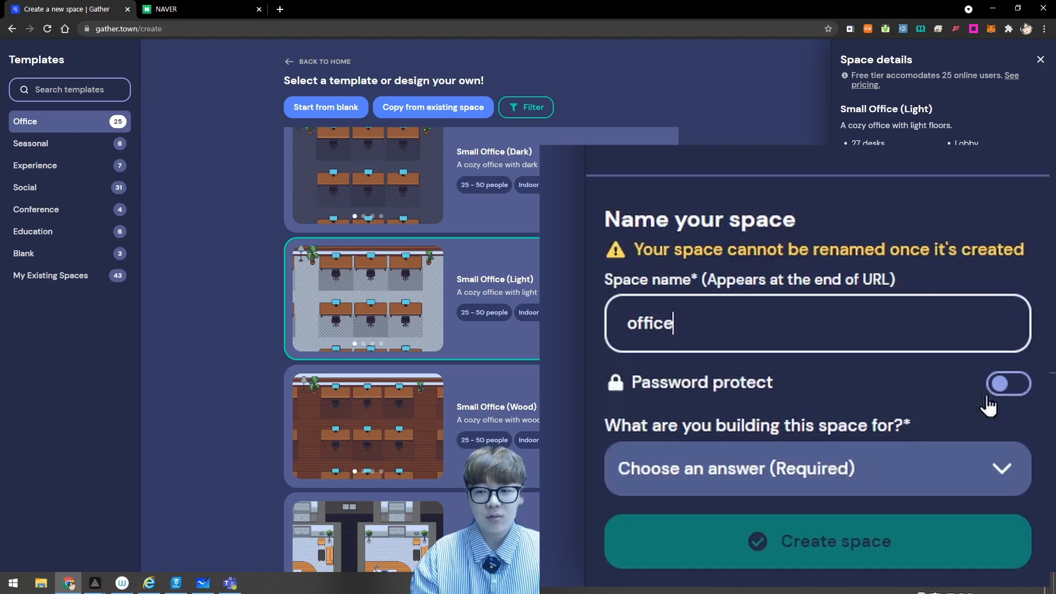
Set the purpose of the space to "Just trying Gather out" and create the space
left_click(854, 478)
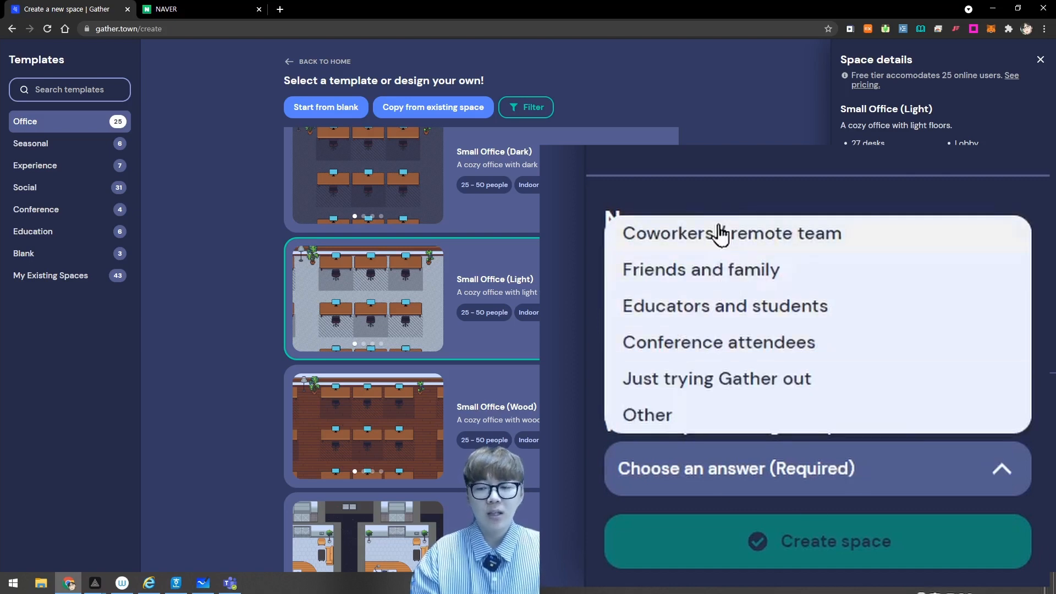
left_click(737, 380)
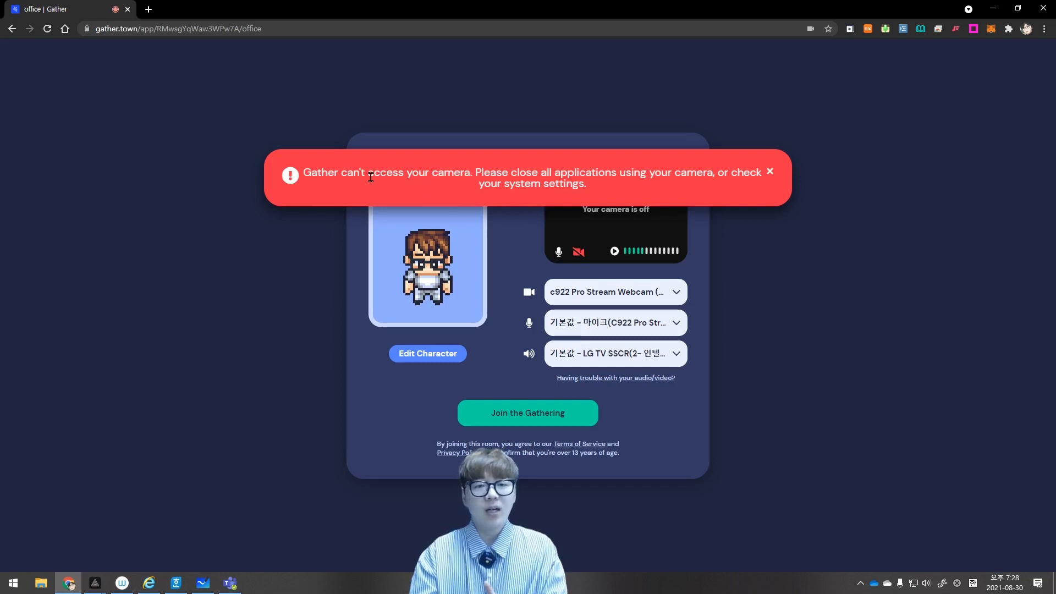
left_click_drag(369, 174, 429, 175)
left_click(435, 175)
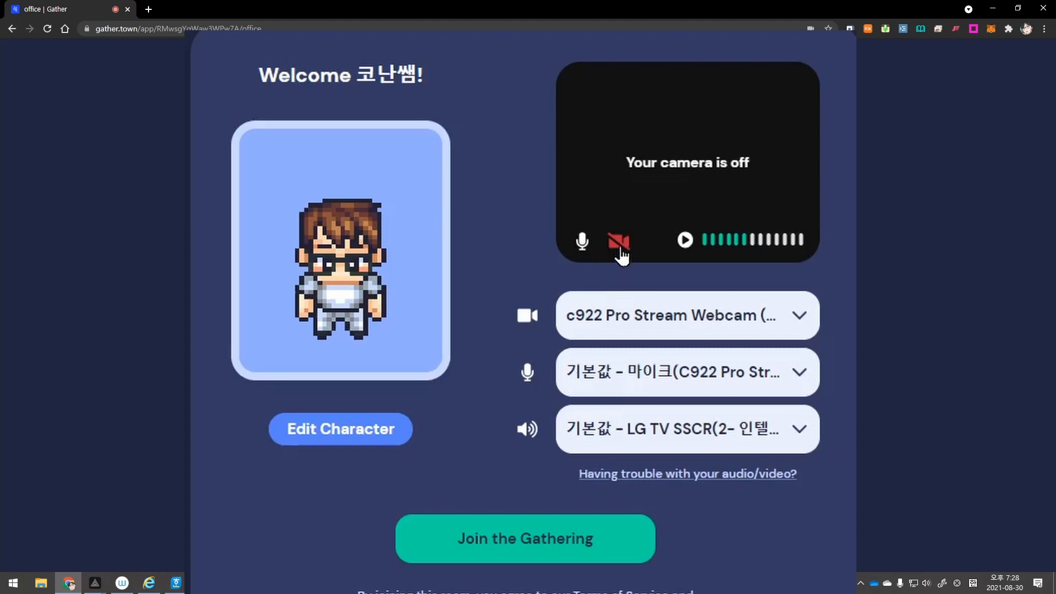
Edit the character's clothing, giving it a dark vest top and brown trousers
left_click(362, 438)
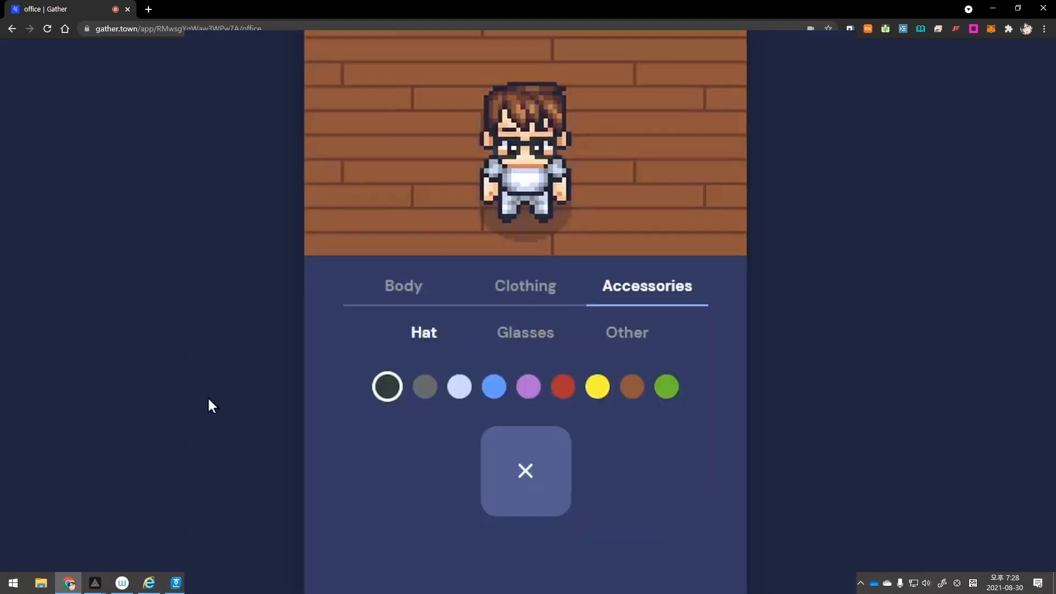
left_click(527, 299)
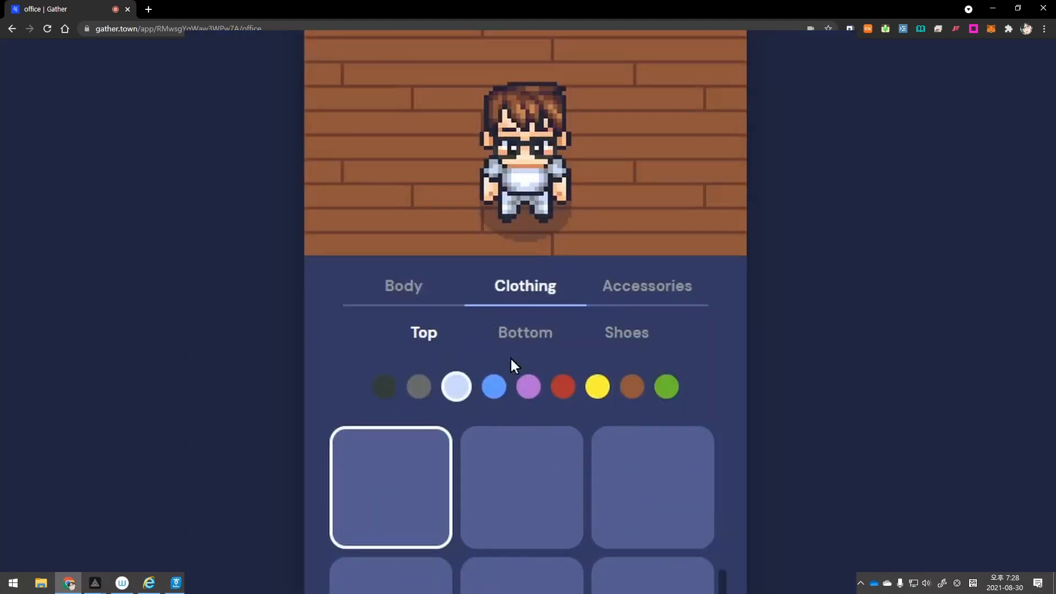
left_click(385, 388)
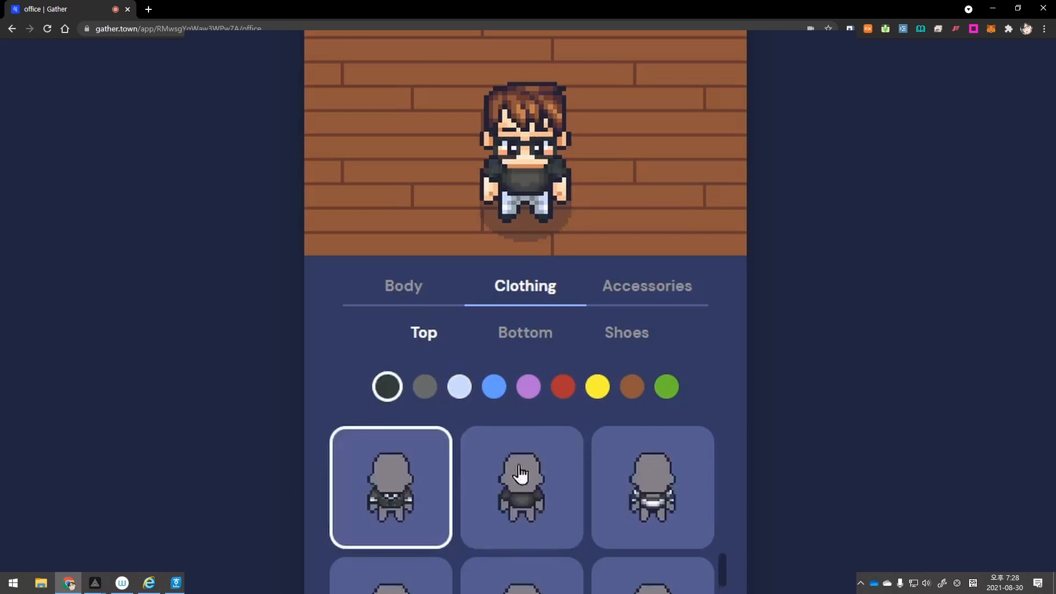
left_click(545, 335)
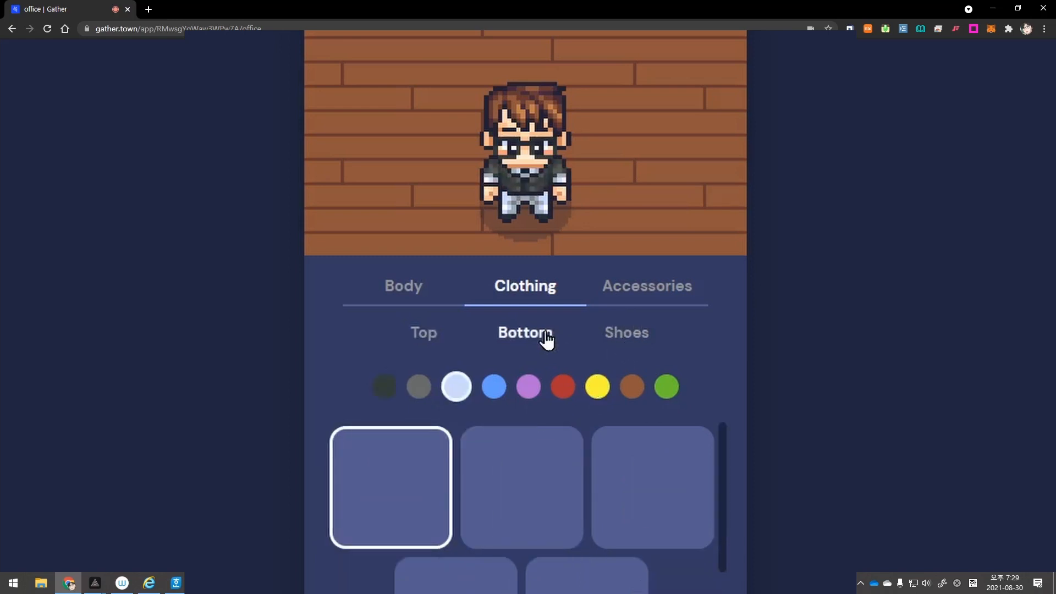
left_click(402, 465)
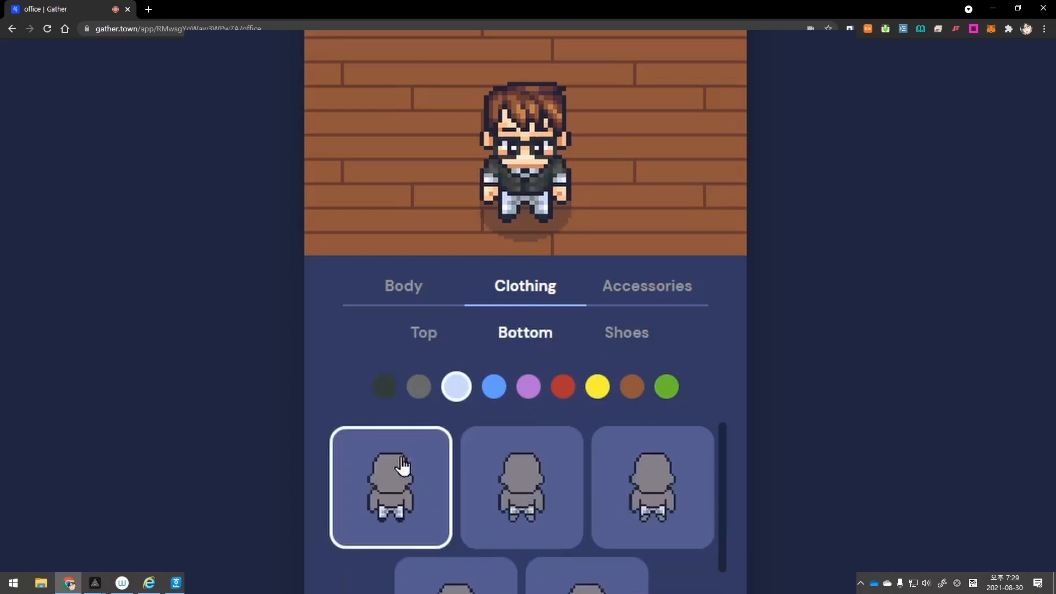
left_click(421, 387)
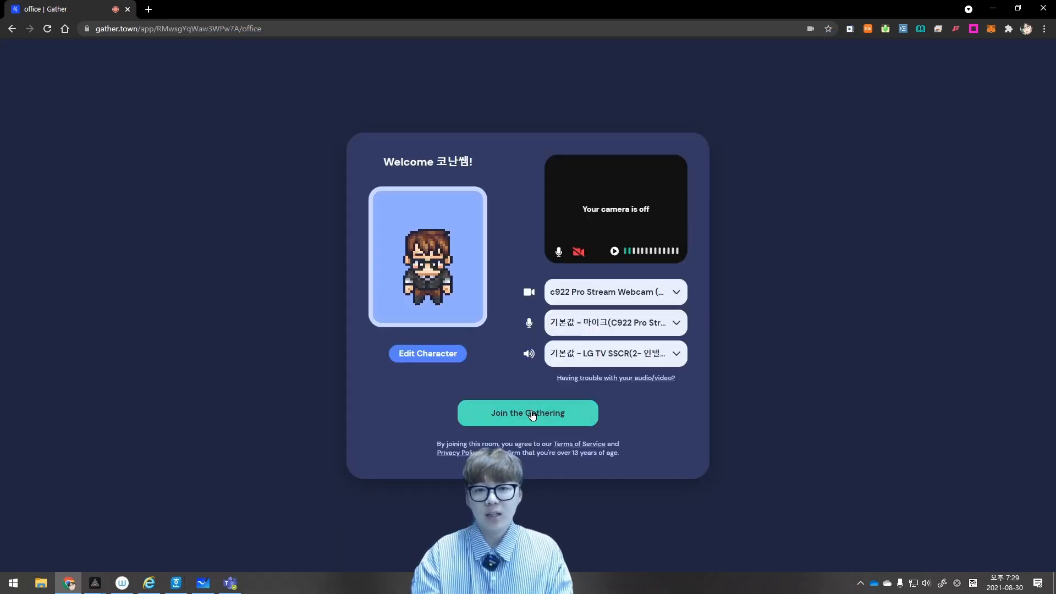
Join the gathering and walk the avatar from the welcome mat past the reception desk into the open floor near the desks
left_click(531, 414)
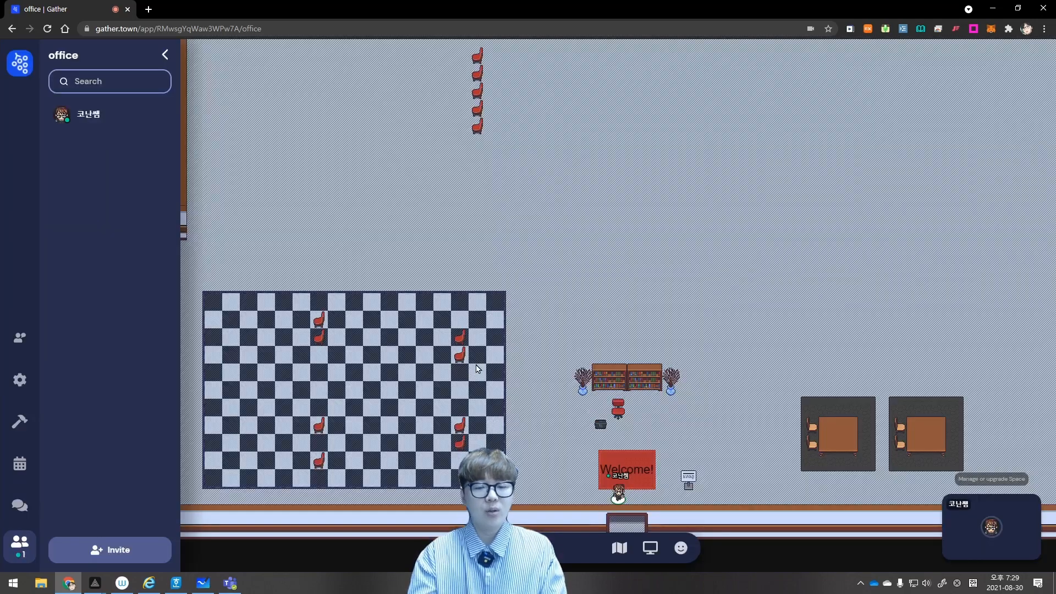
key("Up")
key("Up")
key("Up")
key("Up")
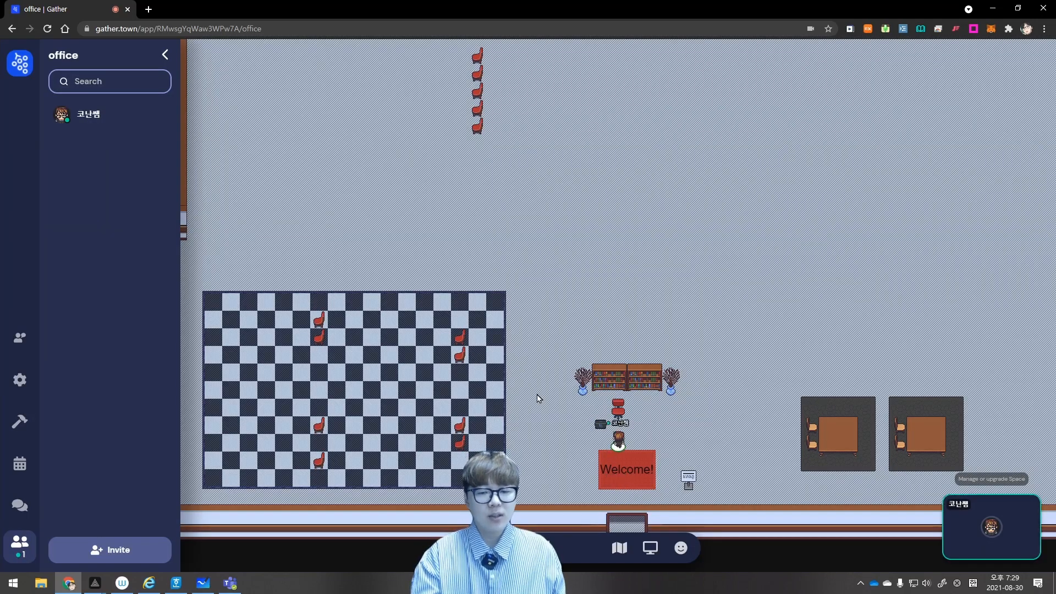
key("Right")
key("Right")
key("Up")
key("Up")
key("Up")
key("Up")
key("Up")
key("Up")
key("Up")
key("Up")
key("Up")
key("Up")
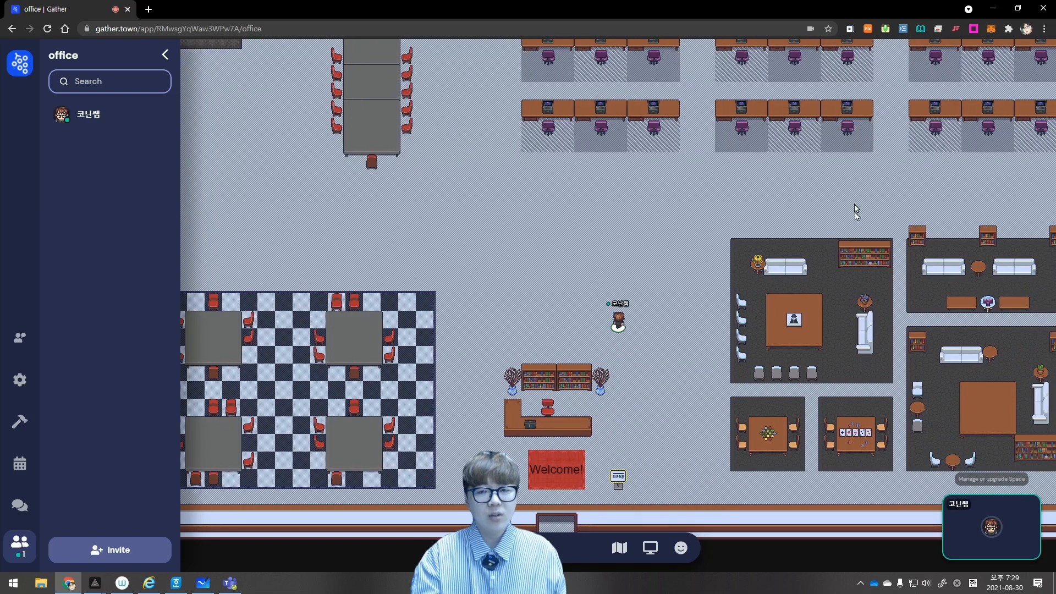
key("Up")
key("Left")
key("Left")
key("Left")
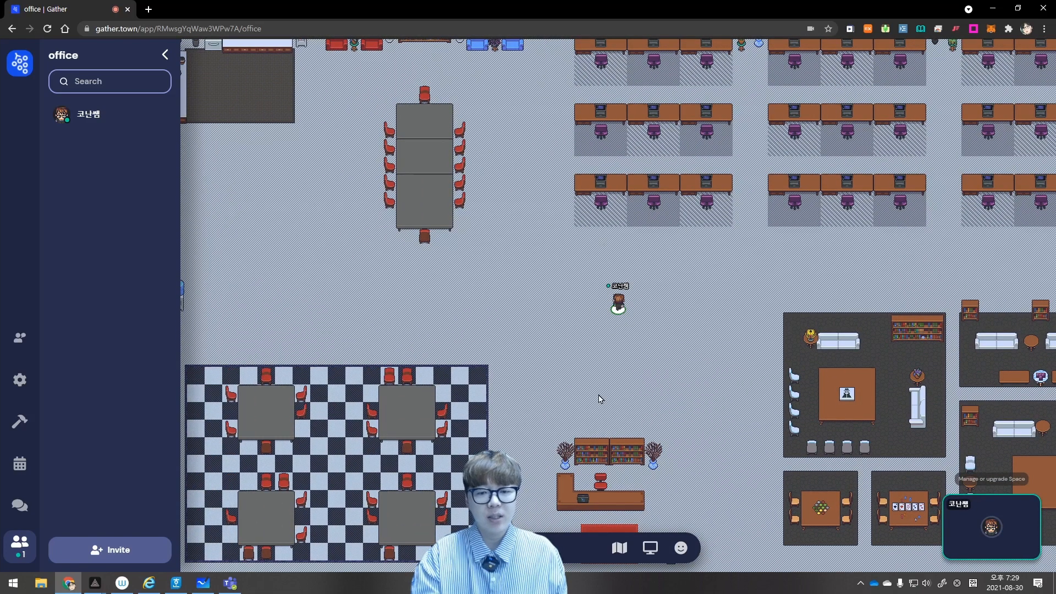
Open the User/Video Preferences and go to the zoom settings of the user section
left_click(563, 554)
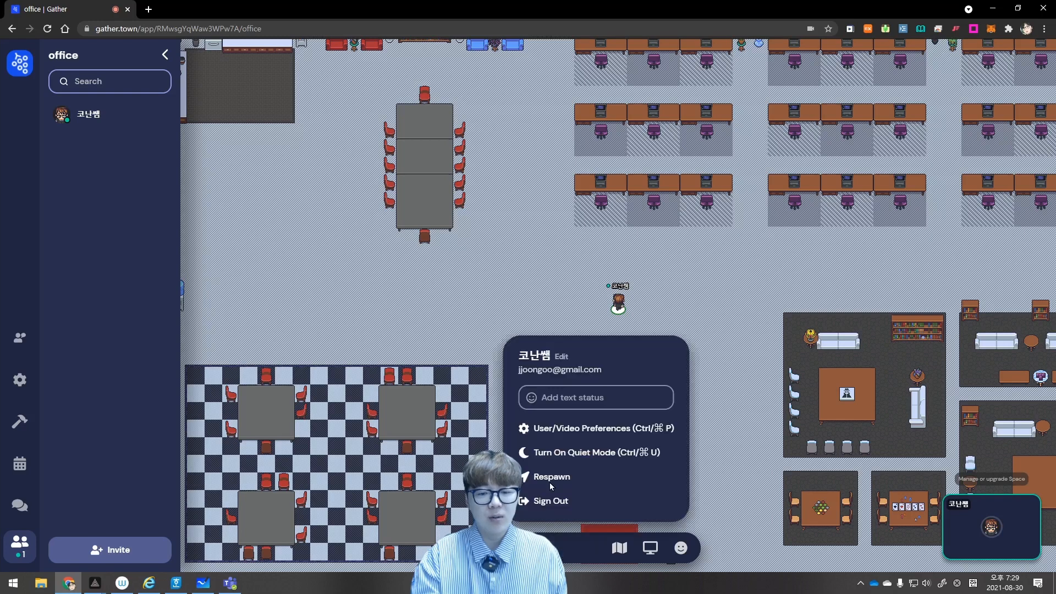
left_click(584, 430)
scroll(515, 351, "down", 3)
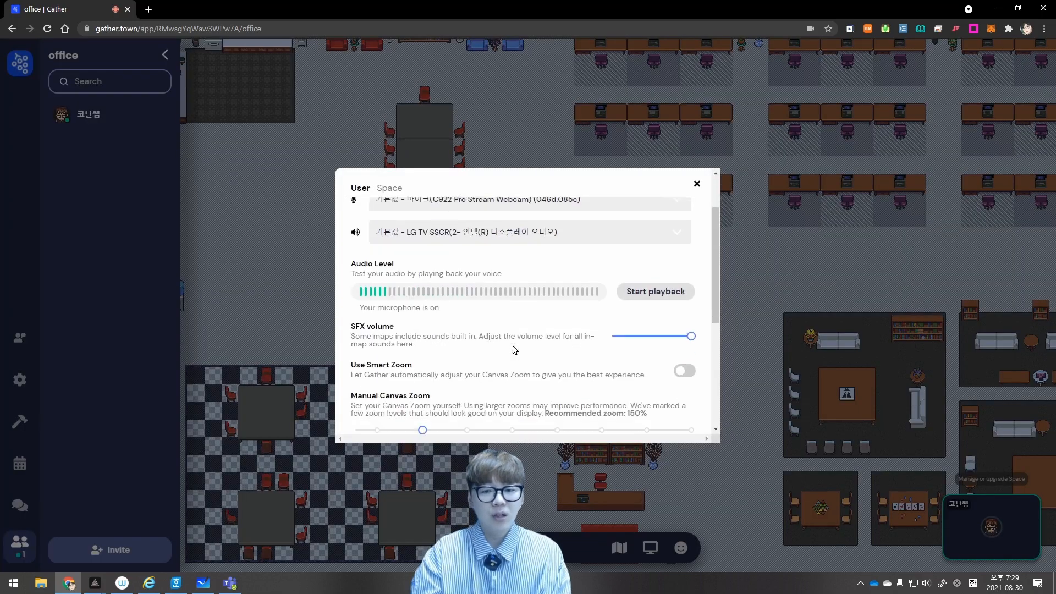
Switch Use Smart Zoom on and off again to compare its effect on the map view
left_click(684, 274)
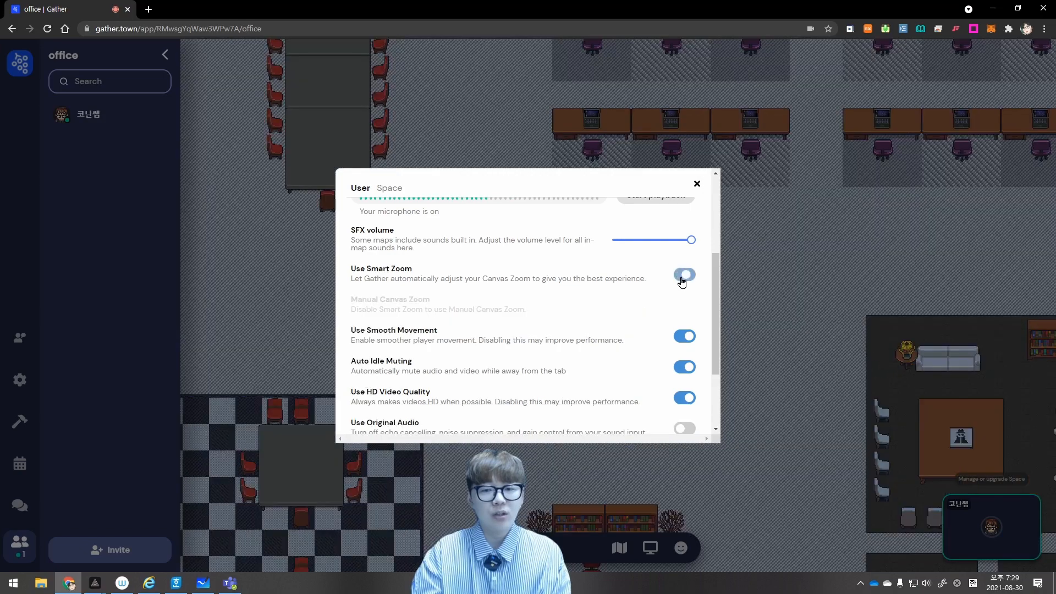
left_click_drag(688, 187, 663, 208)
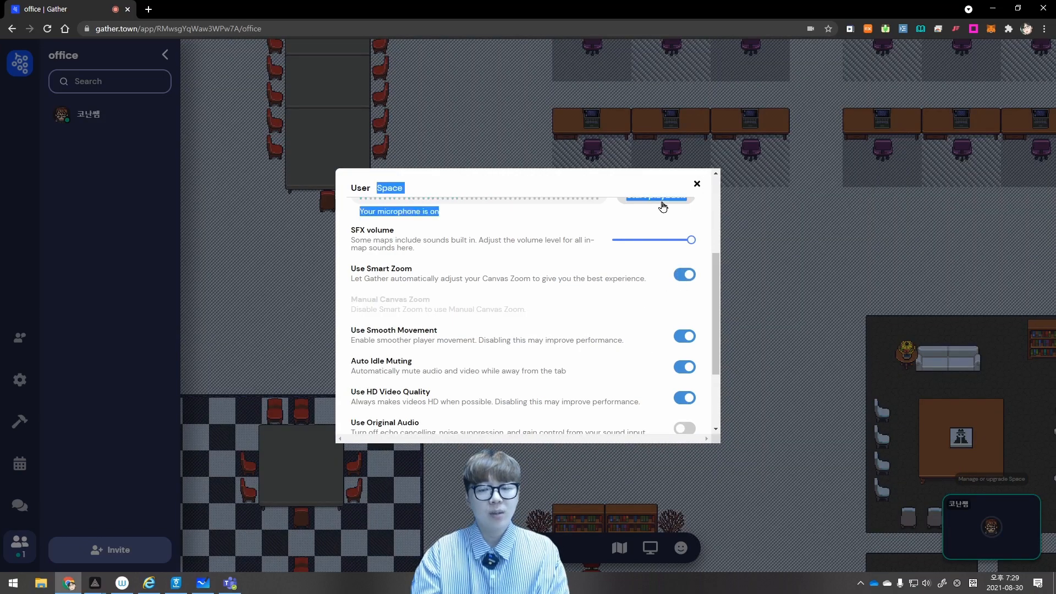
left_click(684, 275)
left_click(684, 276)
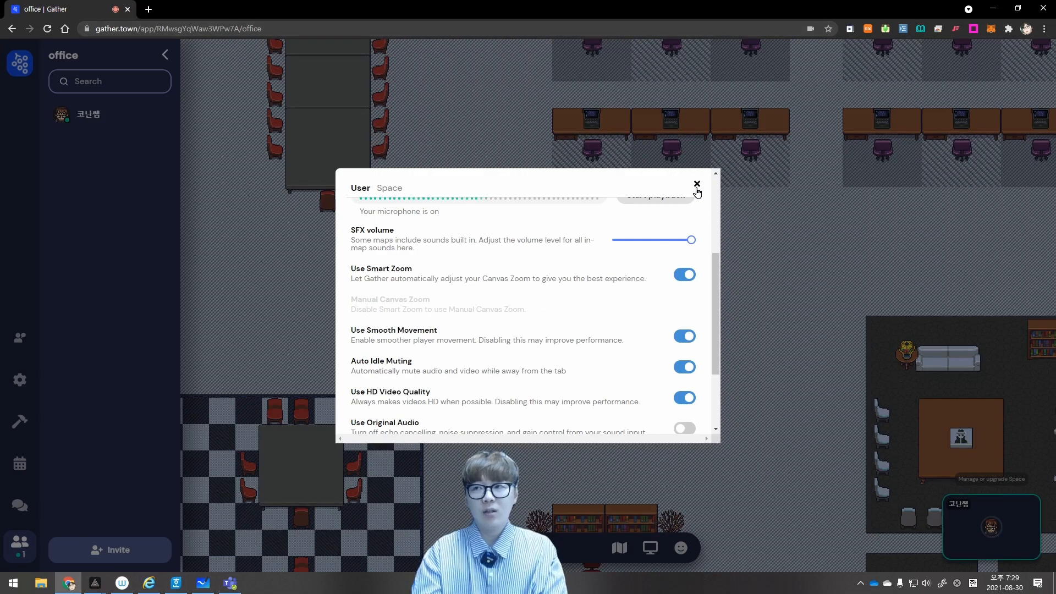
left_click(685, 274)
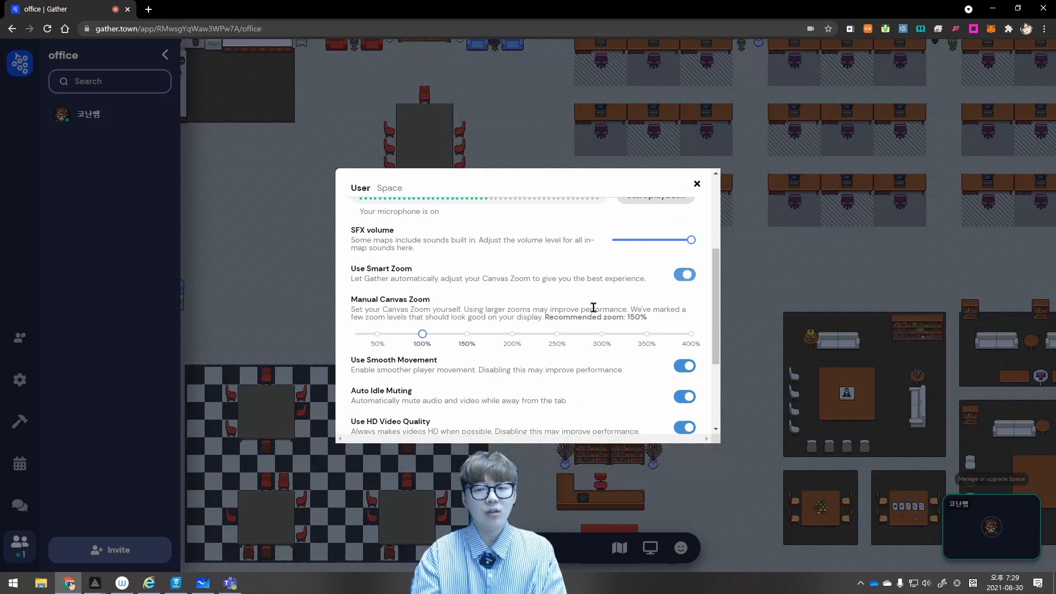
Set the Manual Canvas Zoom to 50%, close the preferences and move the avatar one tile to the left
left_click(378, 334)
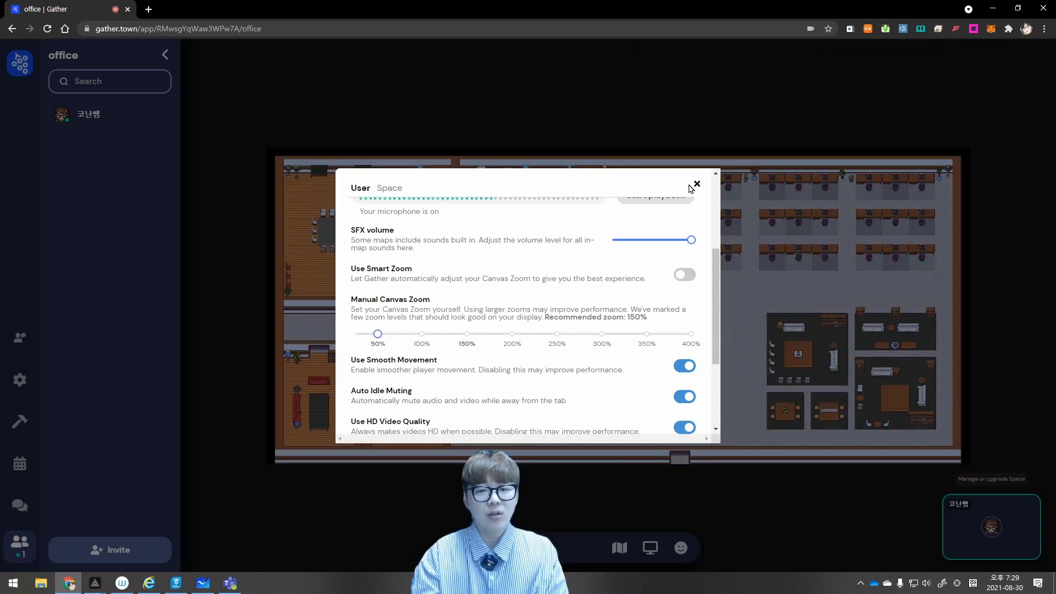
left_click(696, 185)
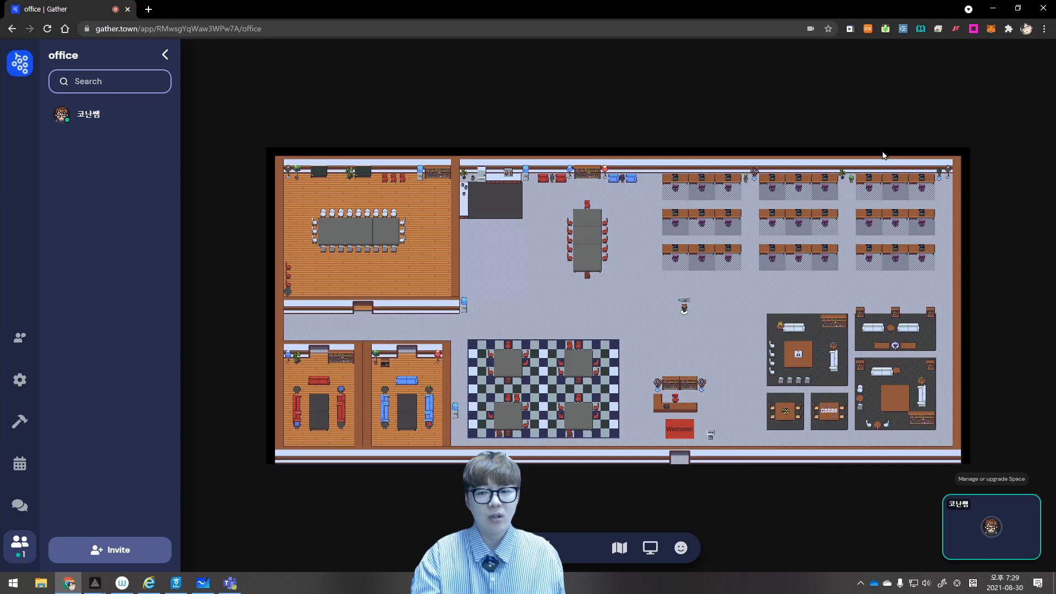
key("Left")
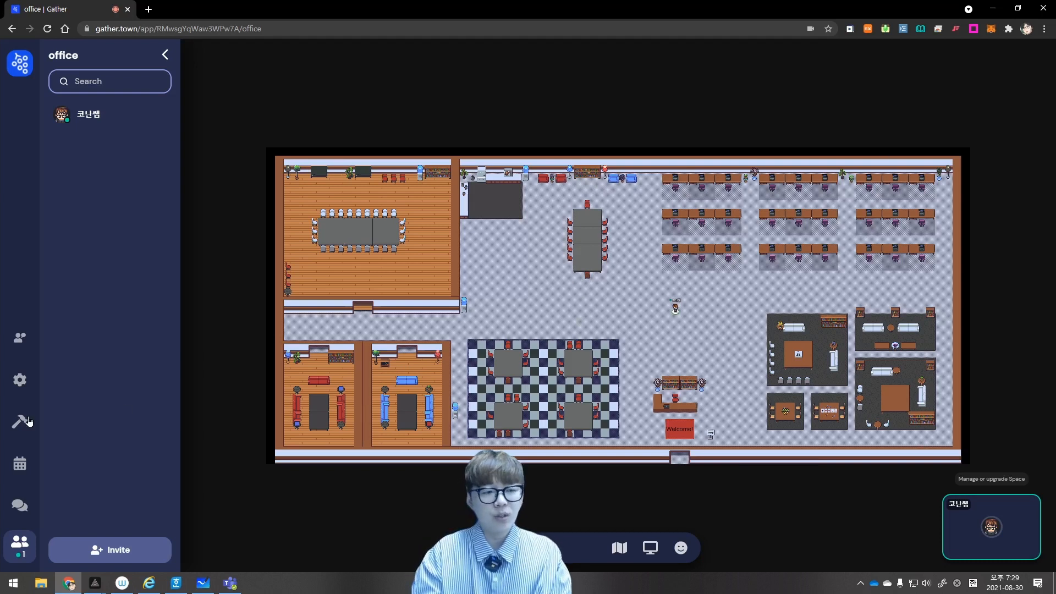
Open the building tools, open the office map for editing in Mapmaker and dismiss the announcement banner
left_click(12, 577)
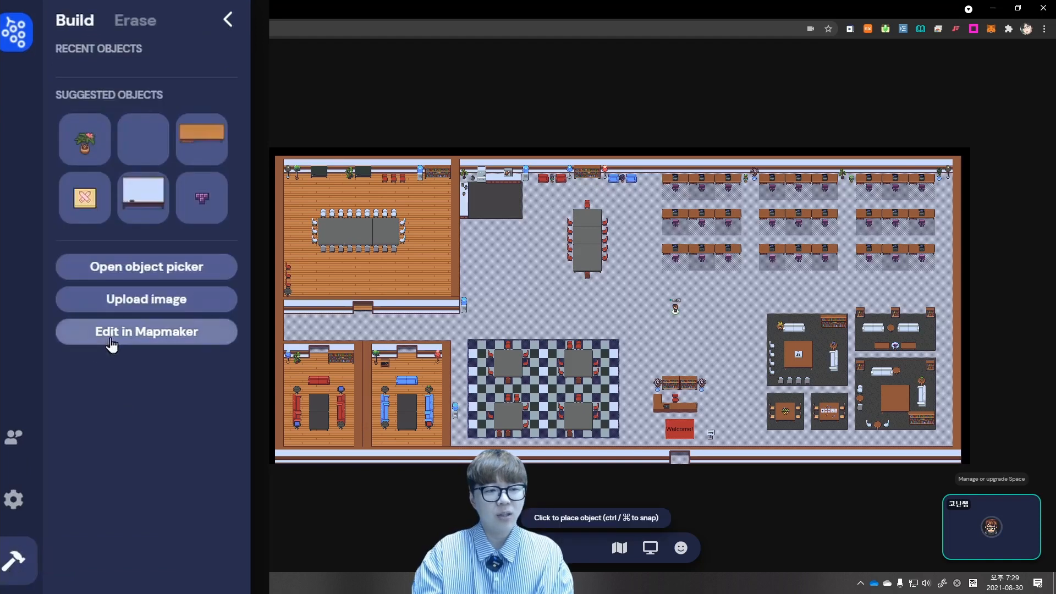
left_click(86, 270)
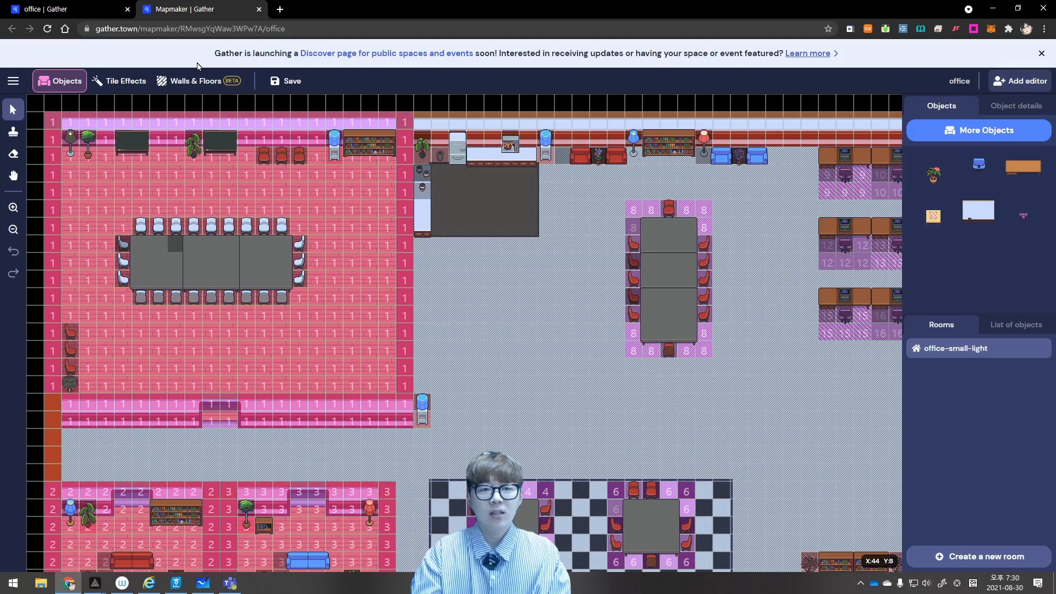
left_click(1040, 54)
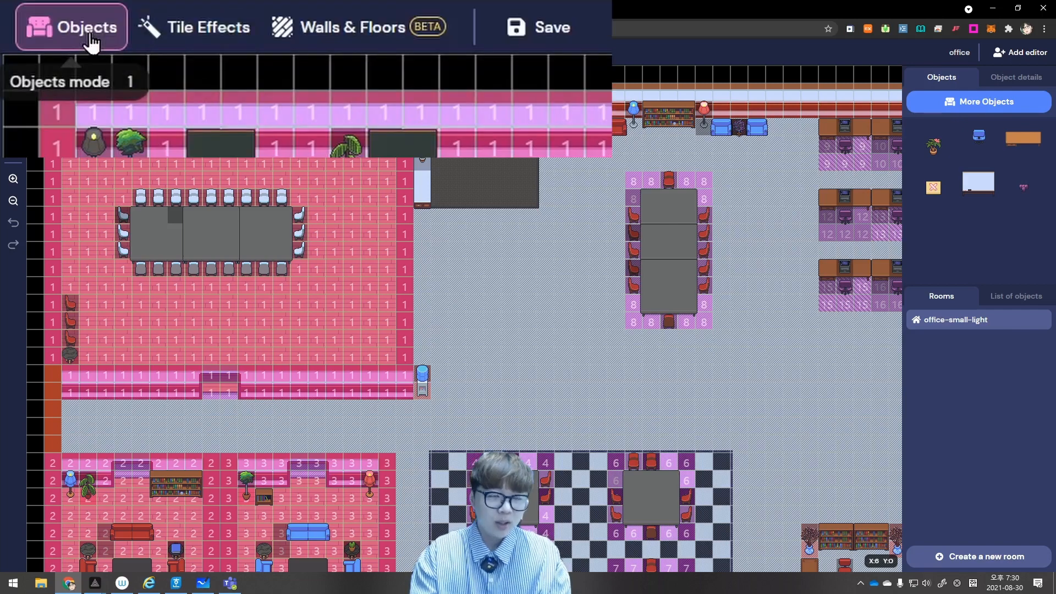
Compare the Objects and Tile Effects modes, declining the Walls & Floors beta warning, and finish in Tile Effects mode
left_click(175, 33)
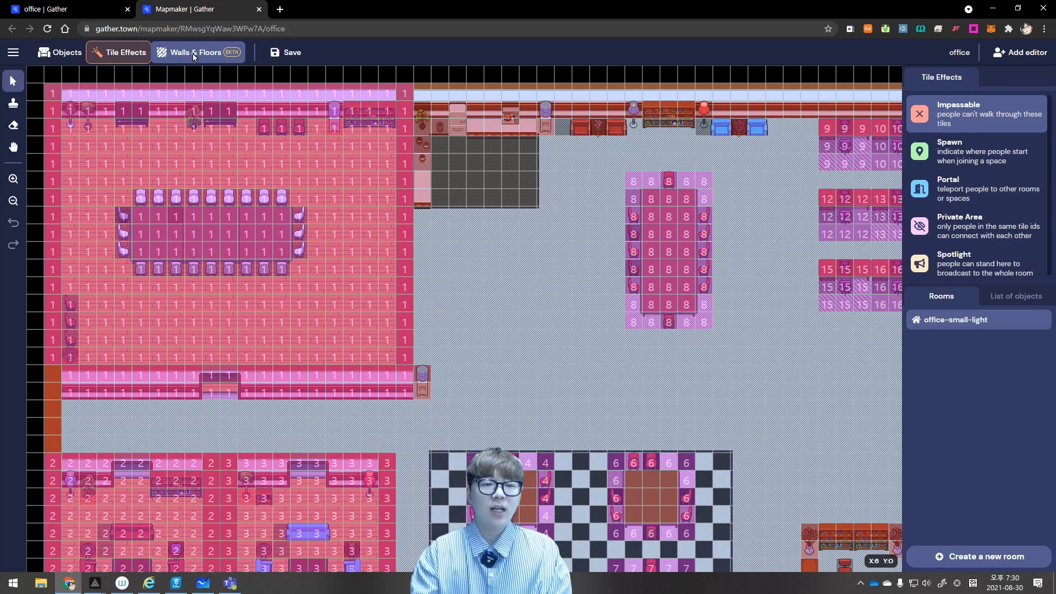
left_click(193, 53)
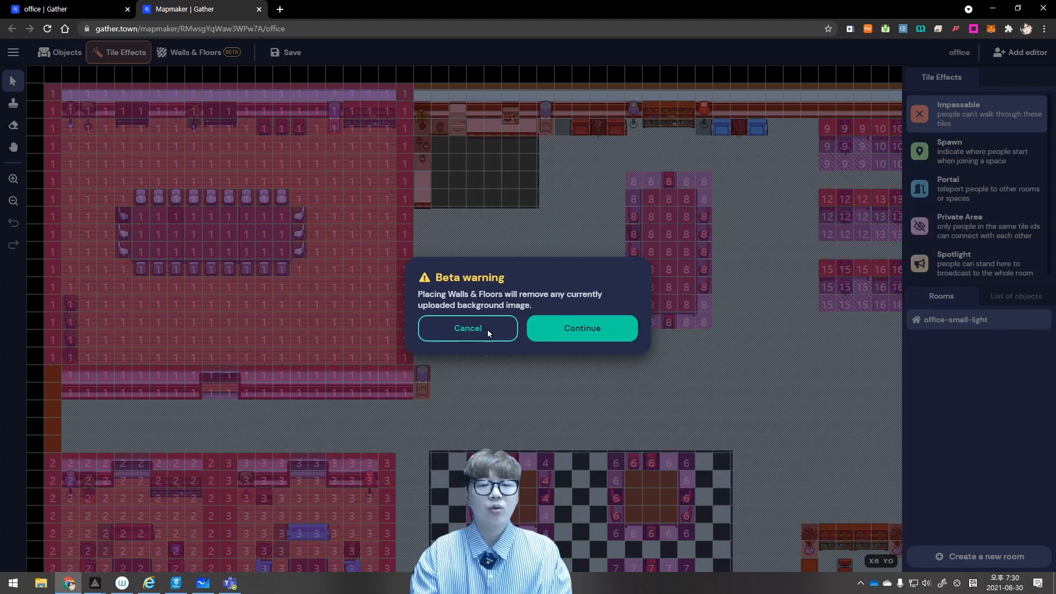
left_click(488, 329)
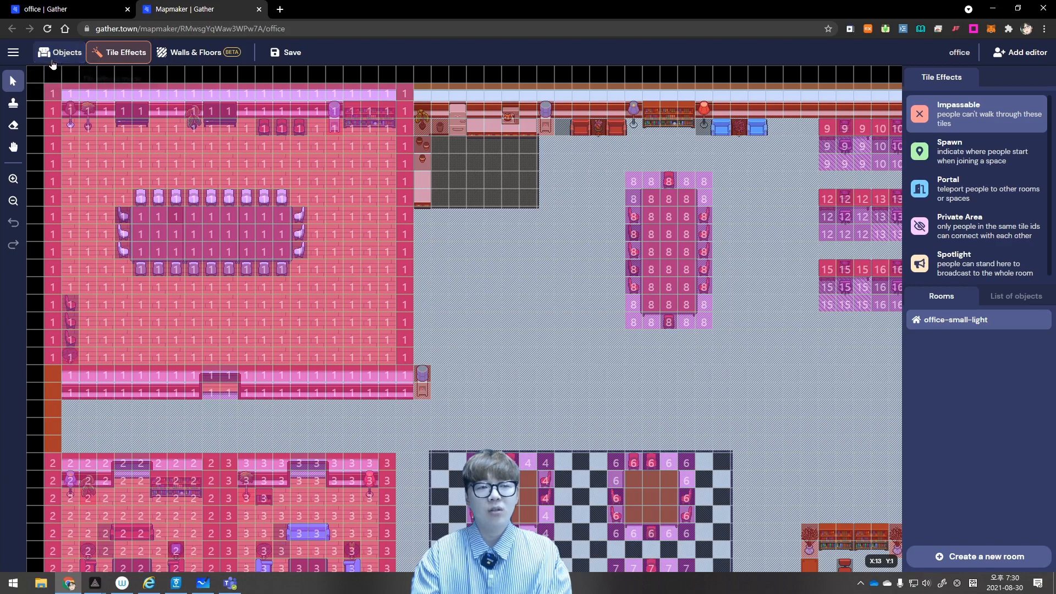
left_click(69, 58)
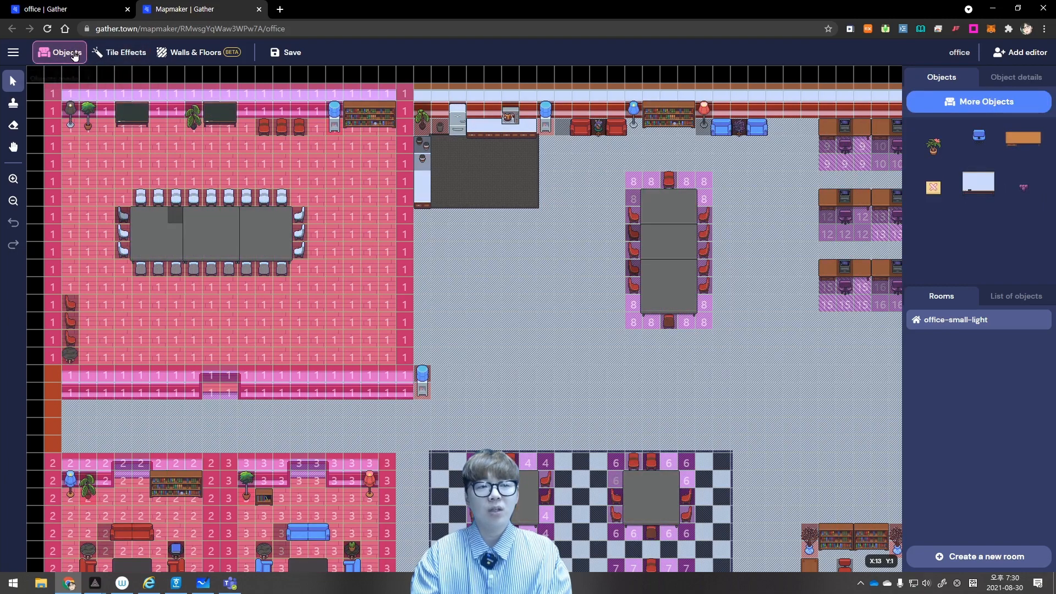
left_click(126, 59)
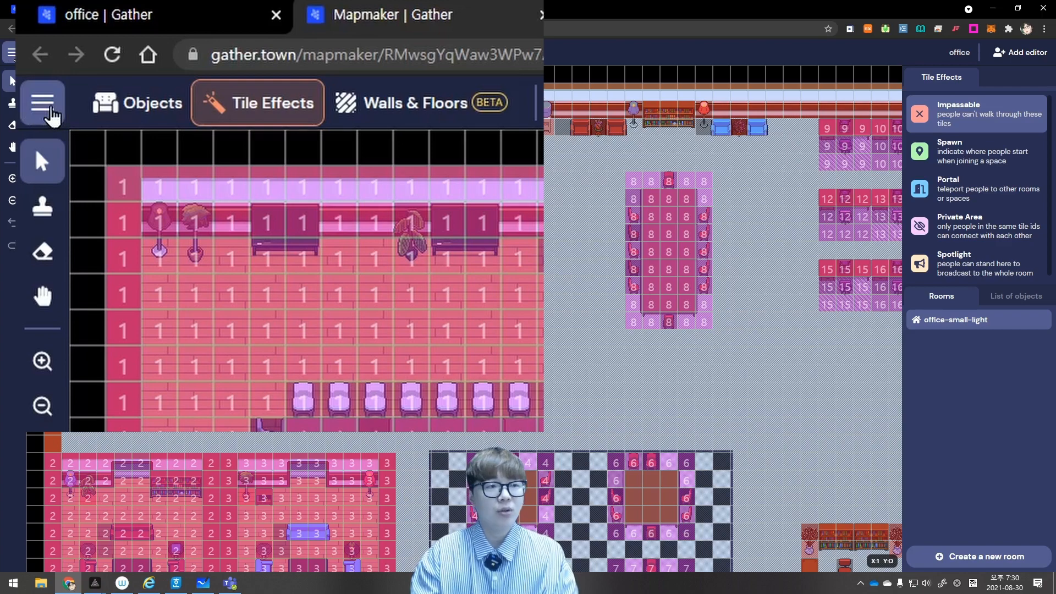
Download the map's background image and return to Mapmaker
left_click(49, 109)
mouse_move(99, 257)
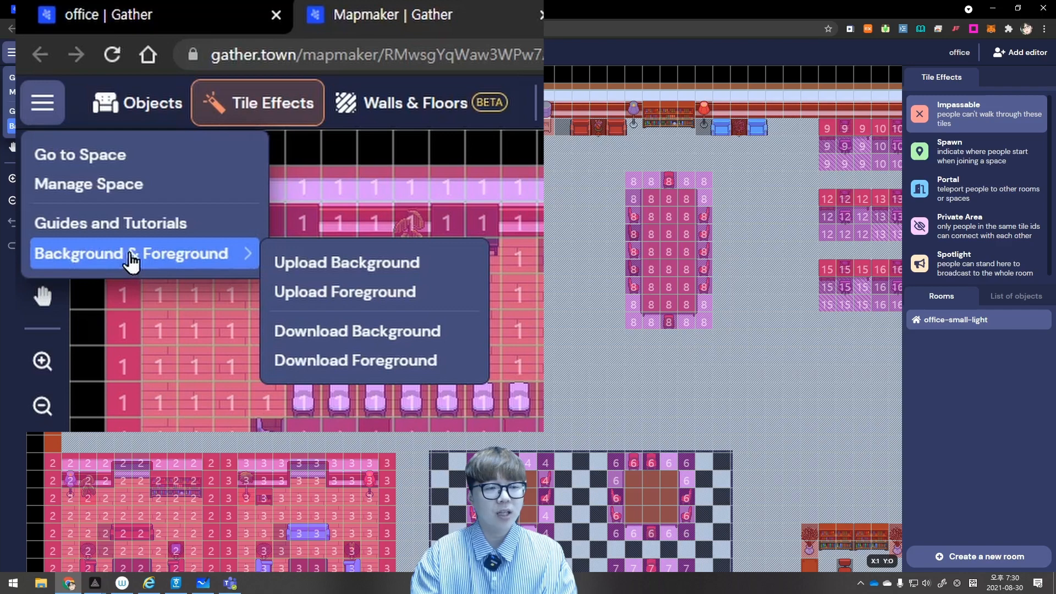
left_click(360, 332)
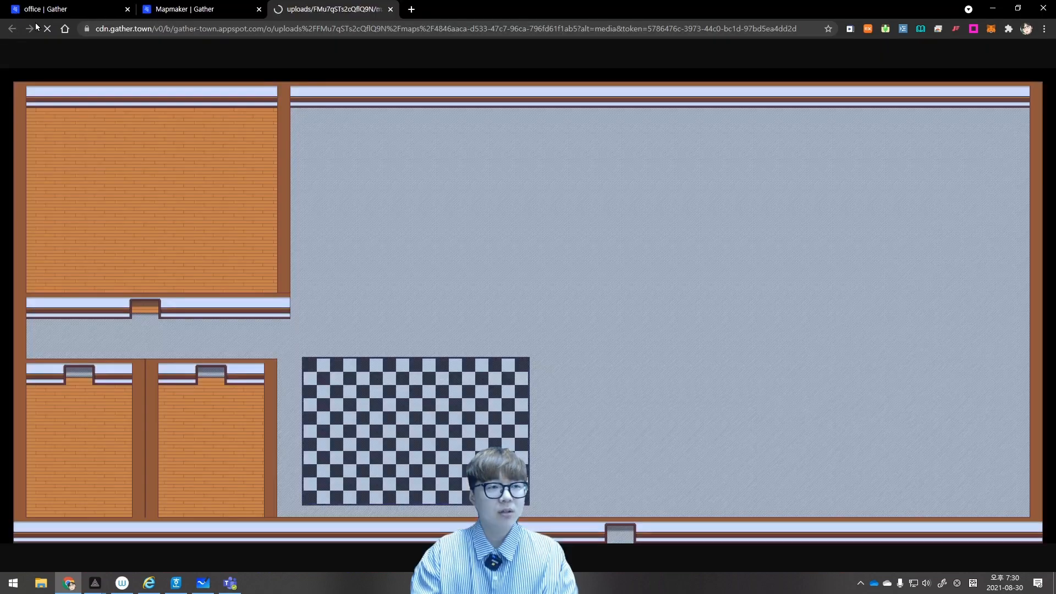
left_click(48, 10)
left_click(151, 10)
Download the map's foreground image and compare it with the background image and the doorways on the map
mouse_move(89, 259)
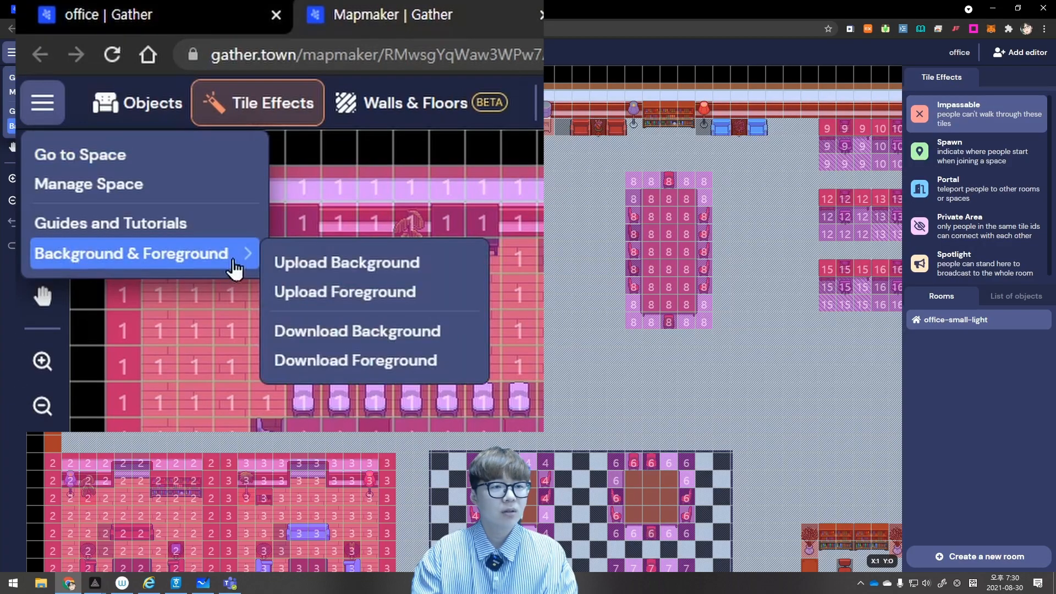
left_click(356, 361)
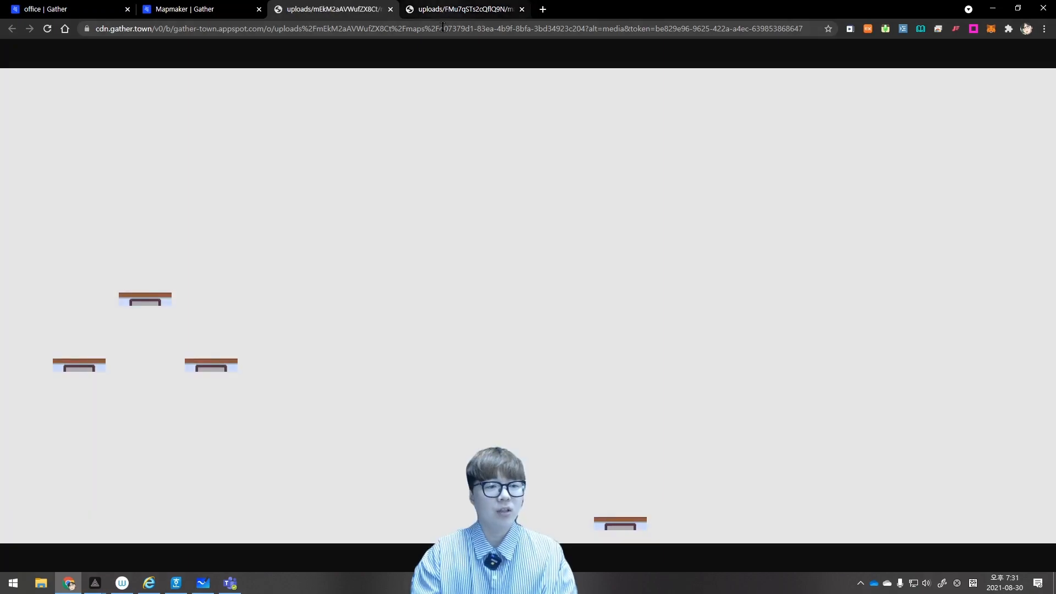
left_click(442, 9)
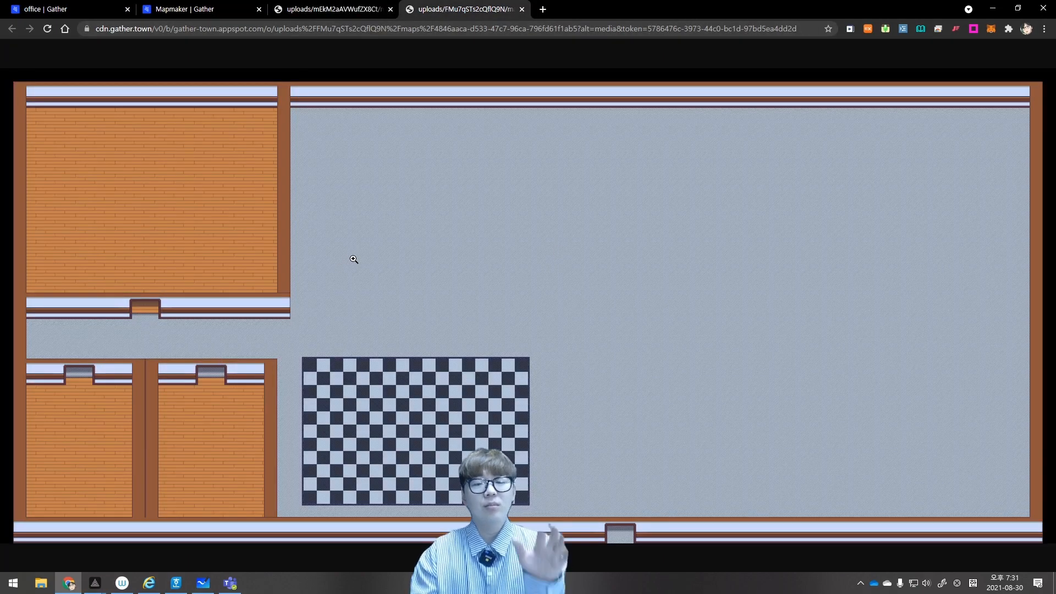
left_click(326, 10)
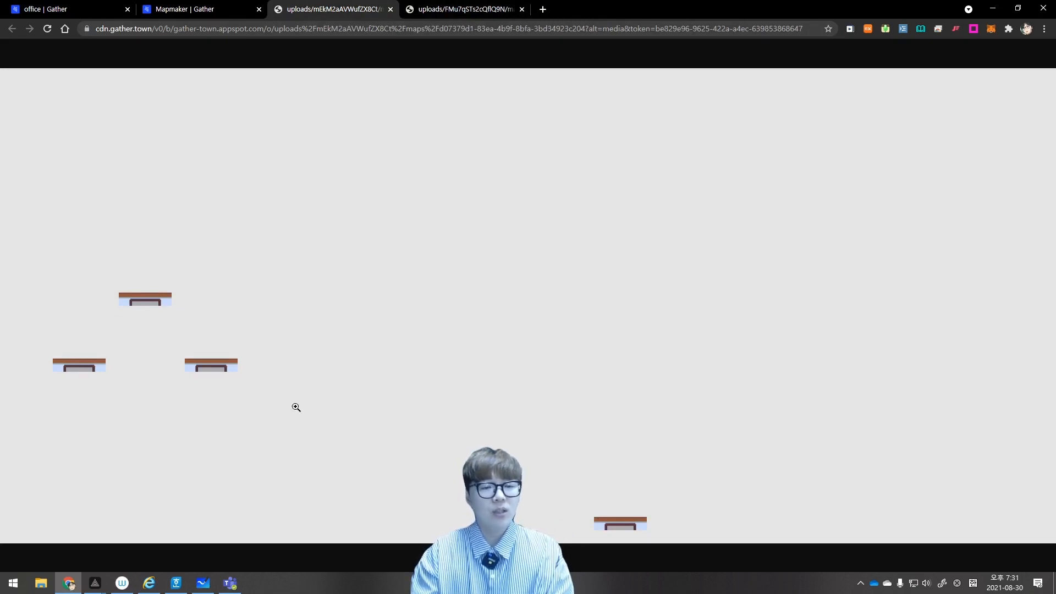
left_click(204, 11)
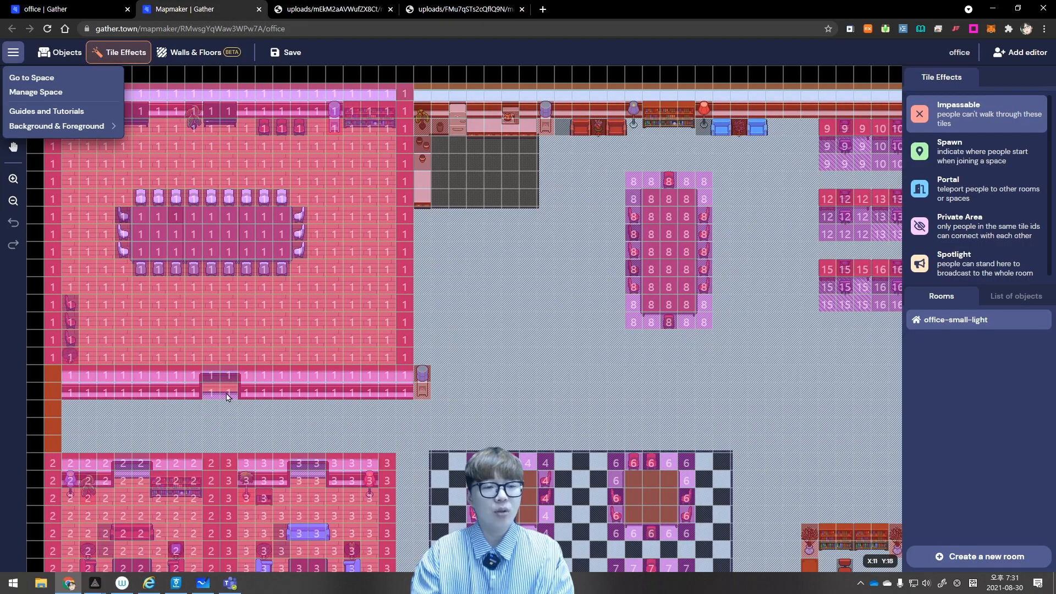
left_click(326, 10)
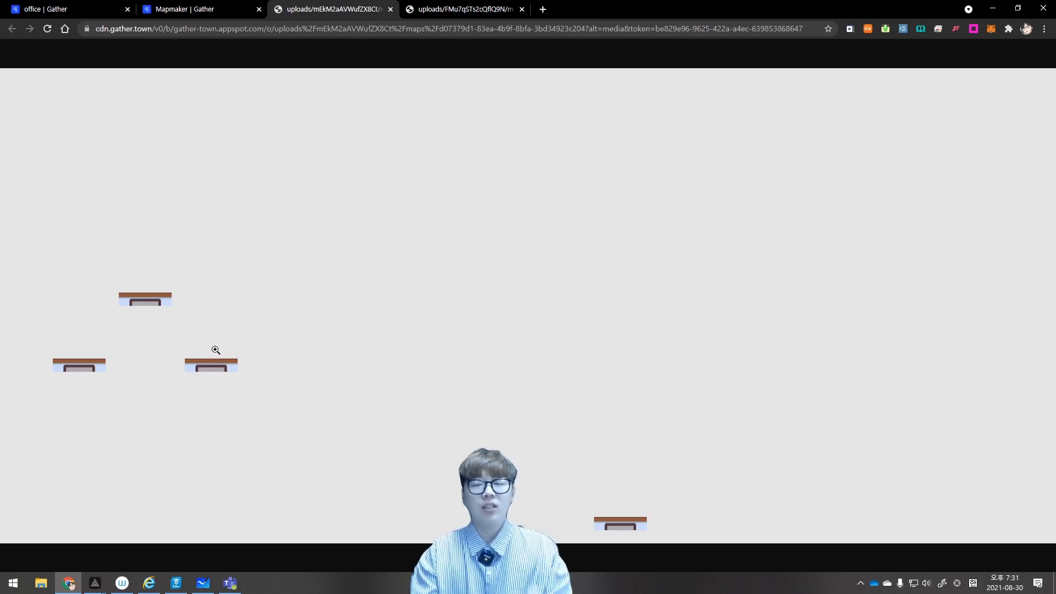
Remove the foreground from the office map and save the map
left_click(213, 18)
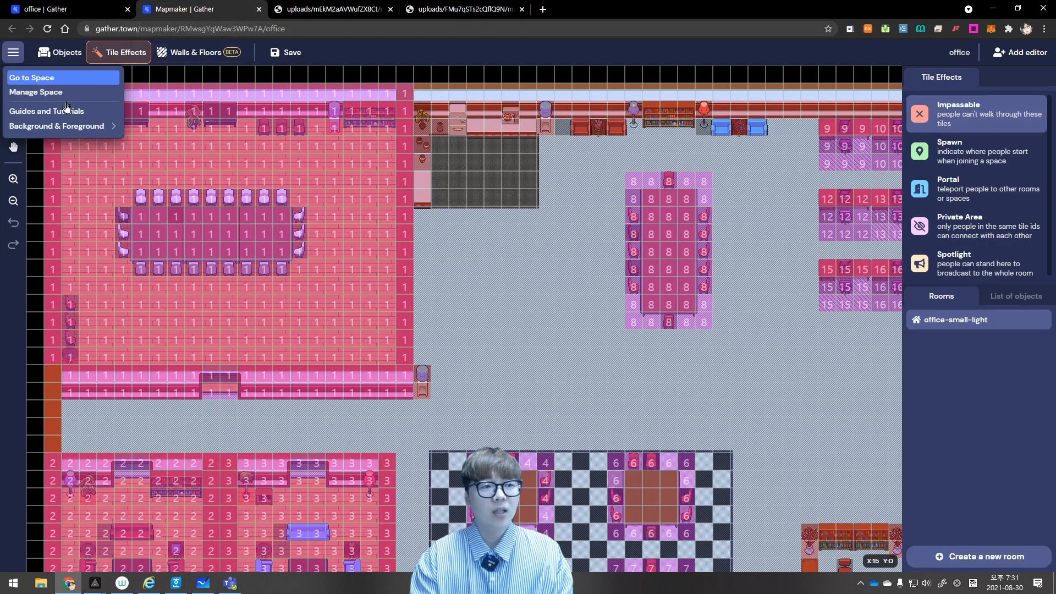
mouse_move(70, 132)
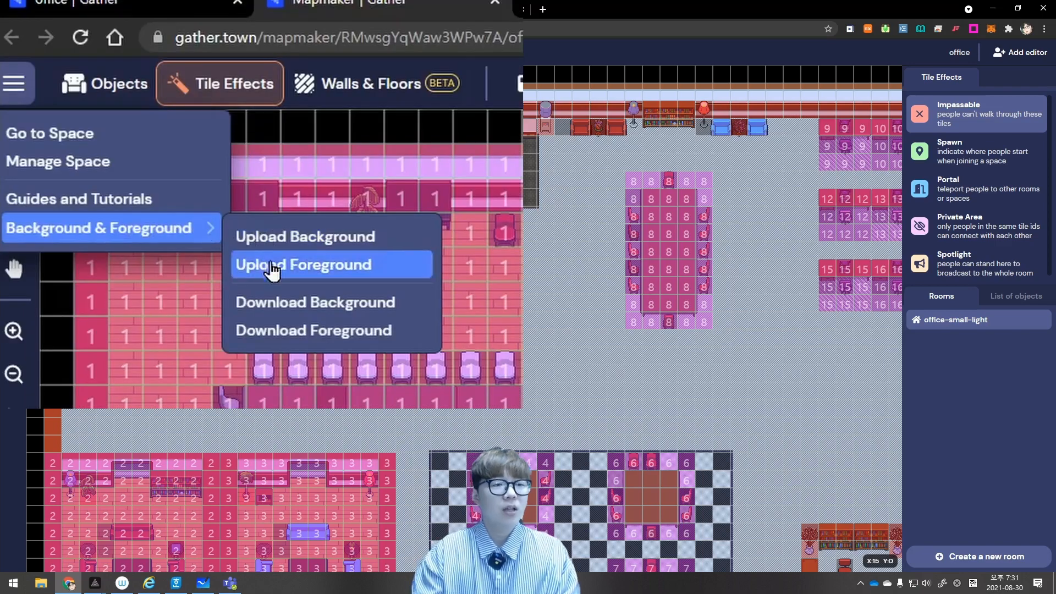
left_click(321, 272)
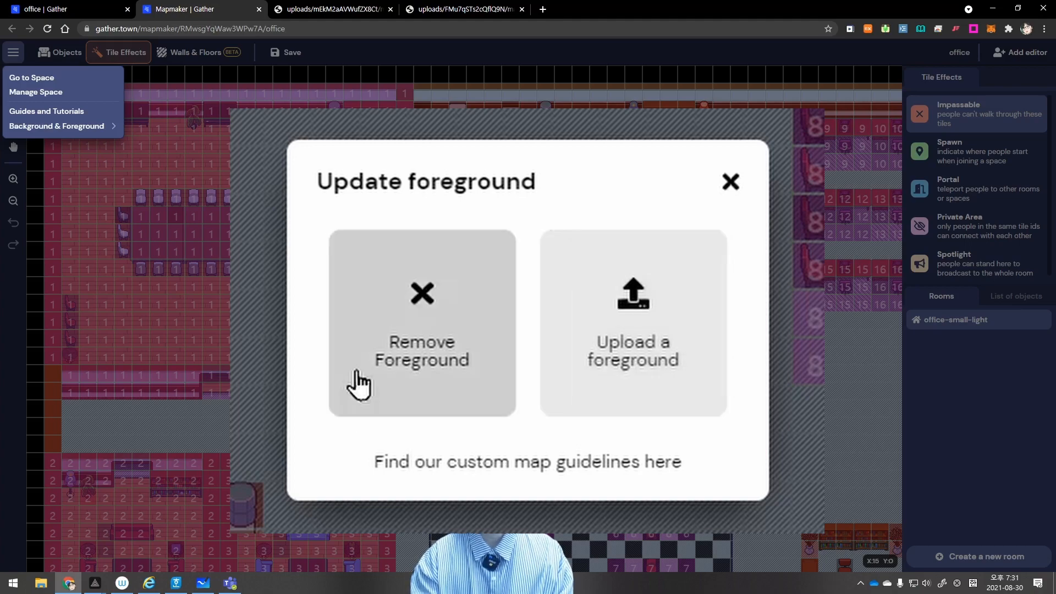
left_click(433, 341)
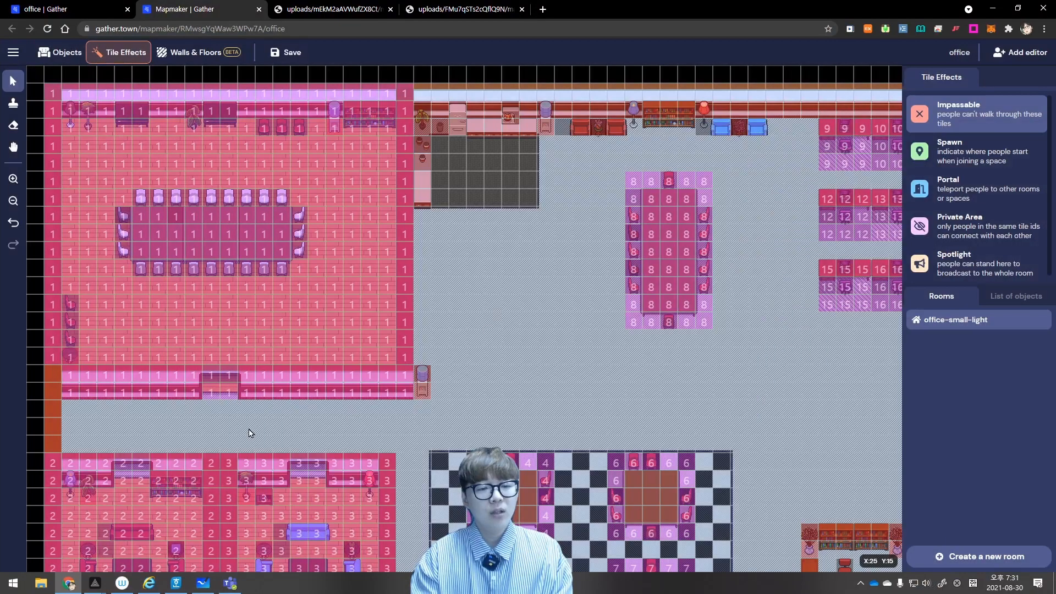
left_click(301, 53)
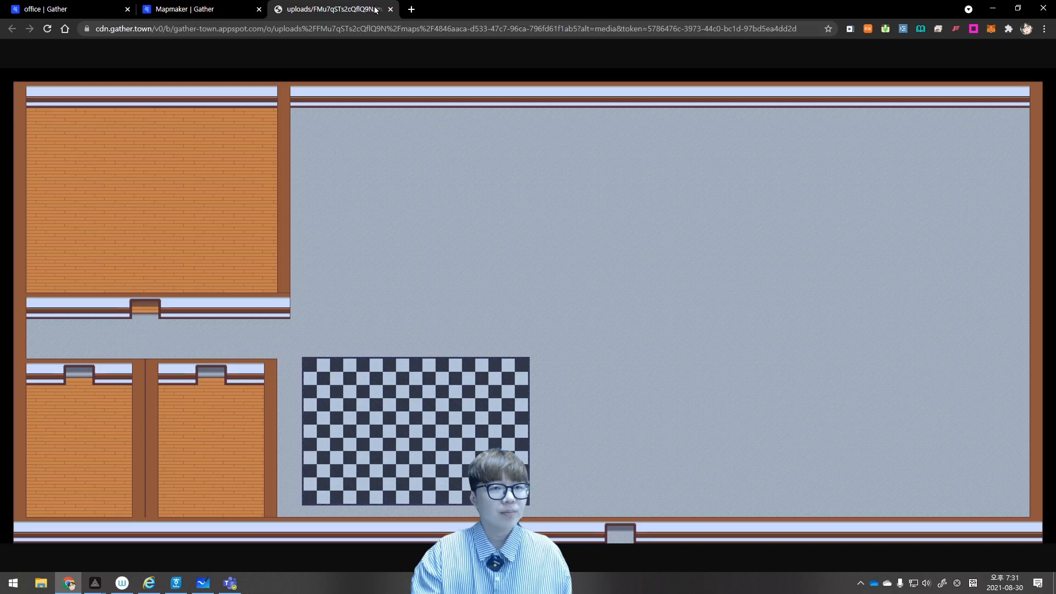
Review the Background & Foreground upload options alongside the downloaded background image, and close the options again
left_click(175, 8)
mouse_move(91, 126)
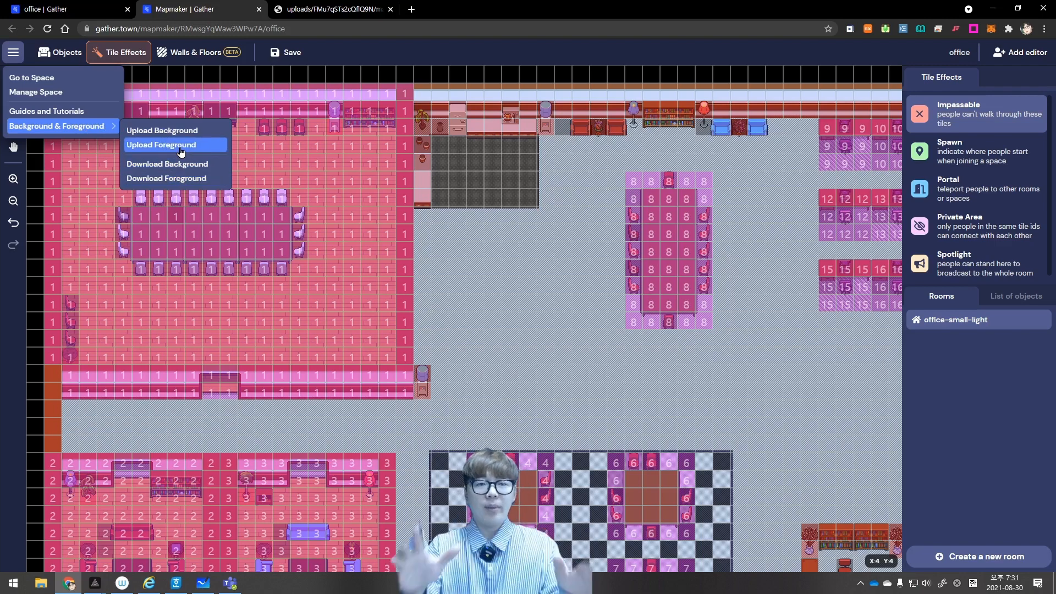
left_click(308, 9)
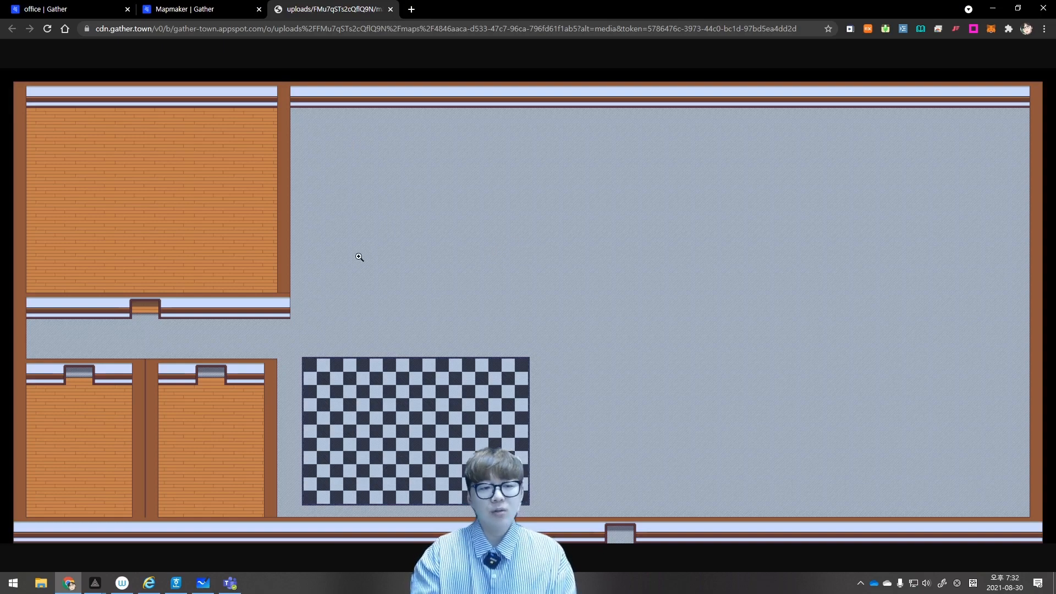
left_click(208, 17)
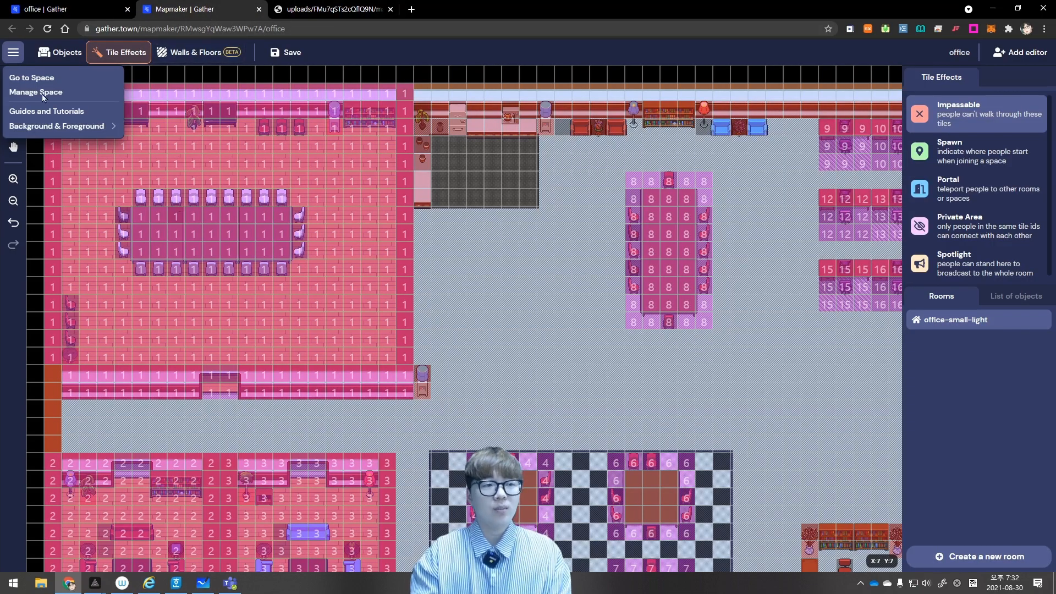
left_click(15, 52)
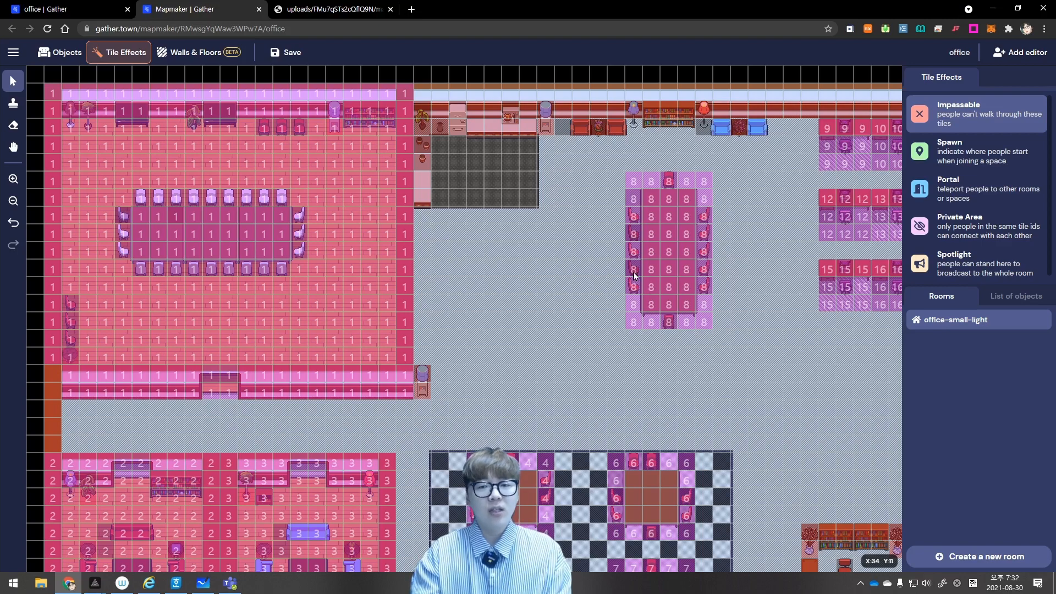
Select a tile of the long meeting table and examine its stacked objects: Private Area, Streamline Table (2x3) and Streamline Table (3x3)
left_click(649, 275)
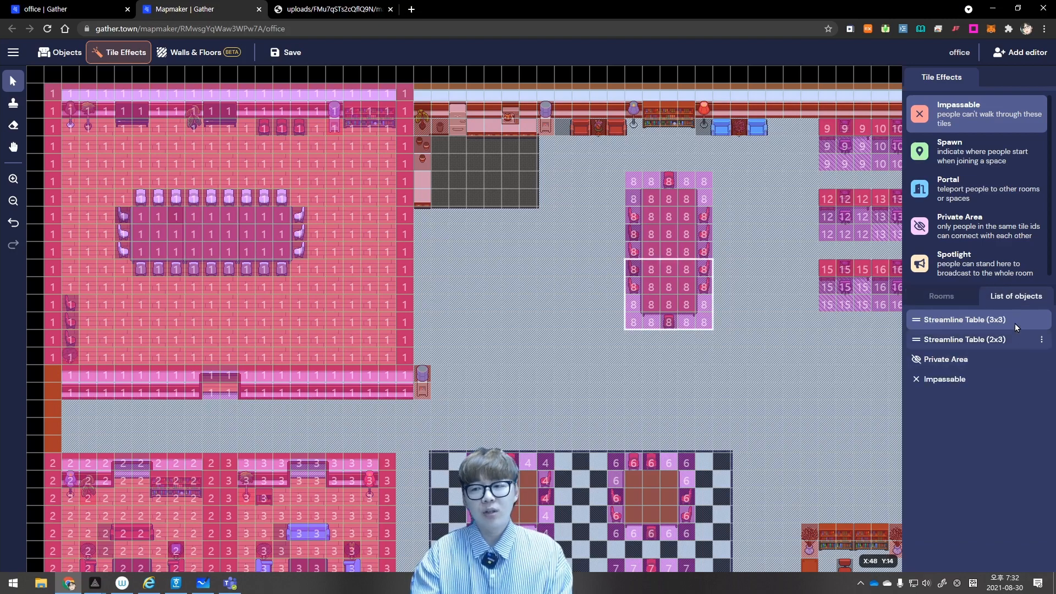
left_click(1021, 360)
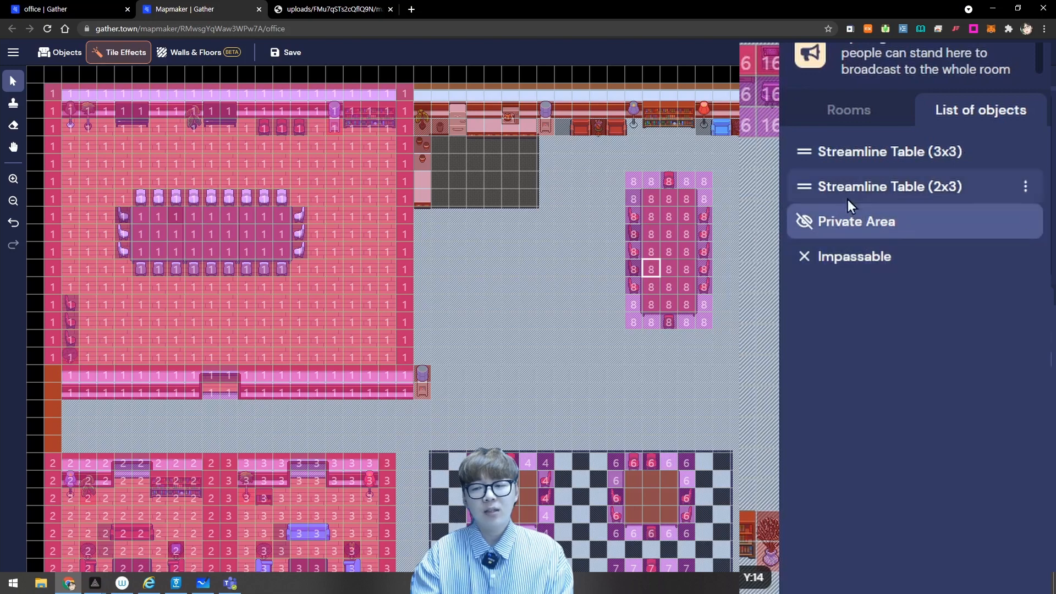
left_click(825, 187)
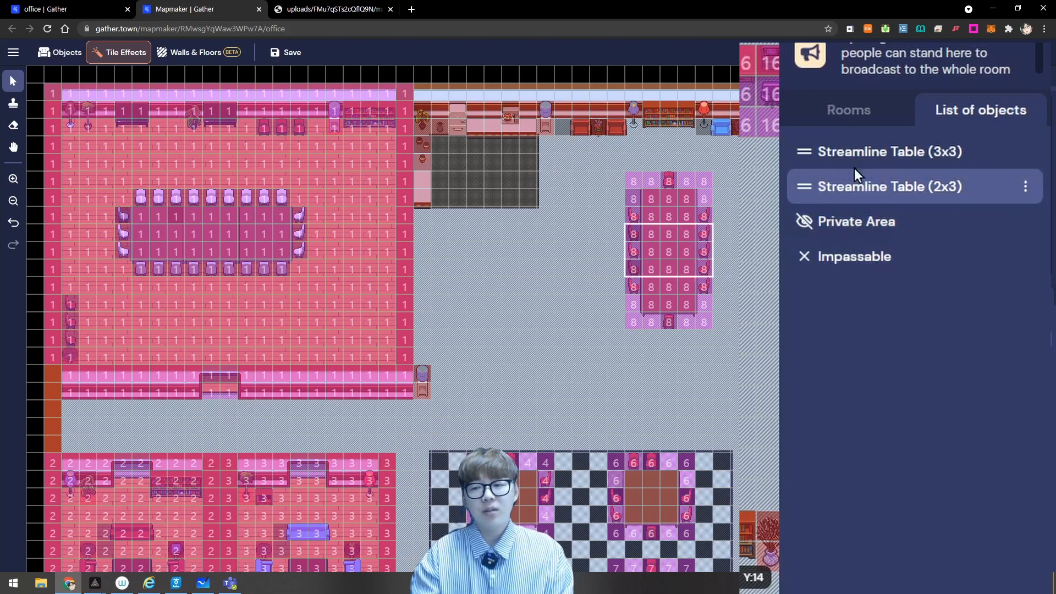
left_click(845, 154)
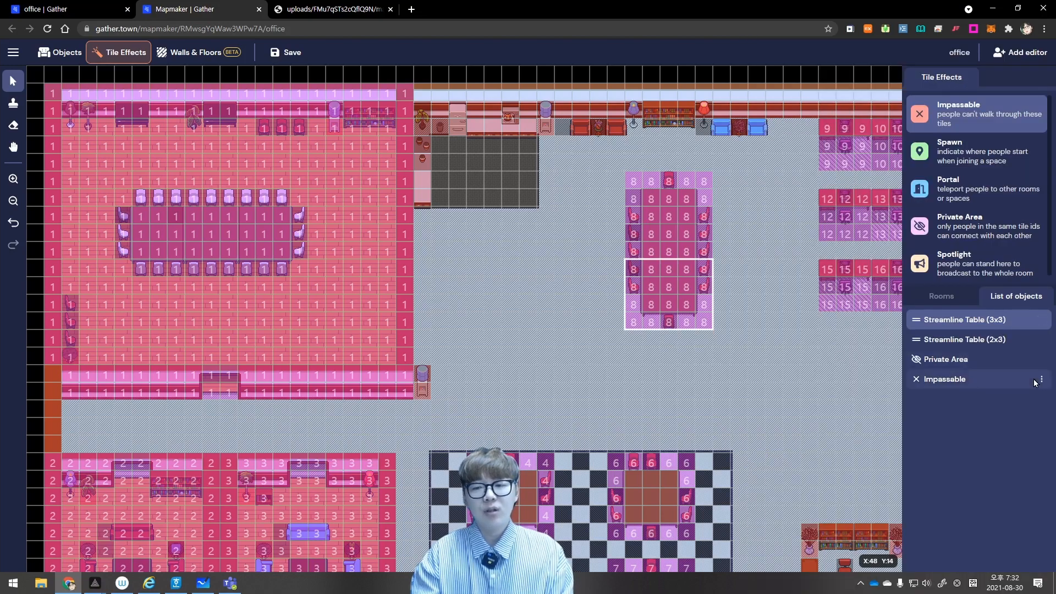
left_click(1037, 379)
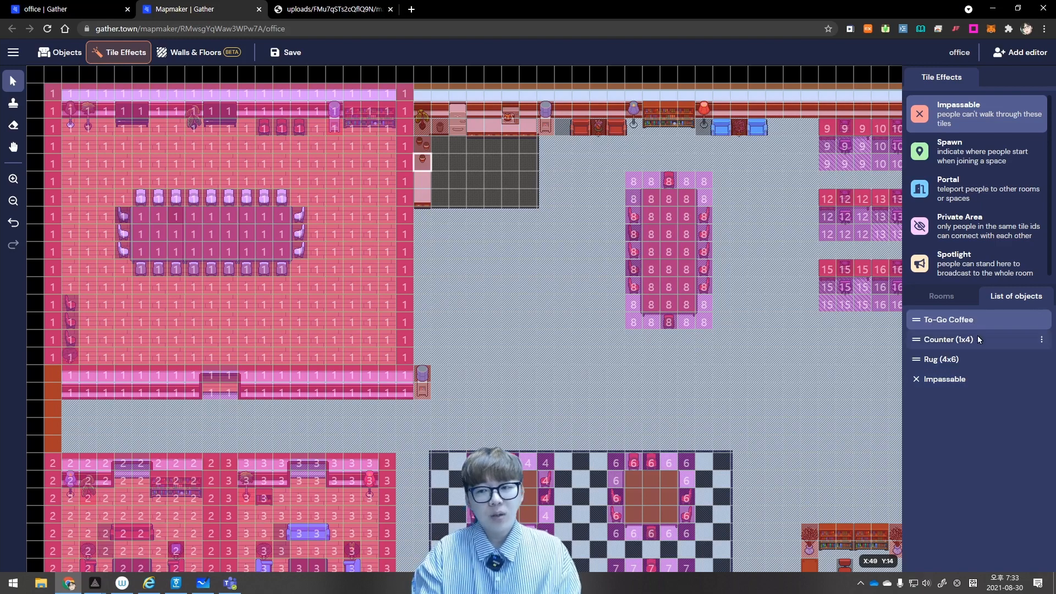
Move the kitchen's Rug (4x6) up two levels in the list of objects, above Counter (1x4) and To-Go Coffee
left_click(980, 340)
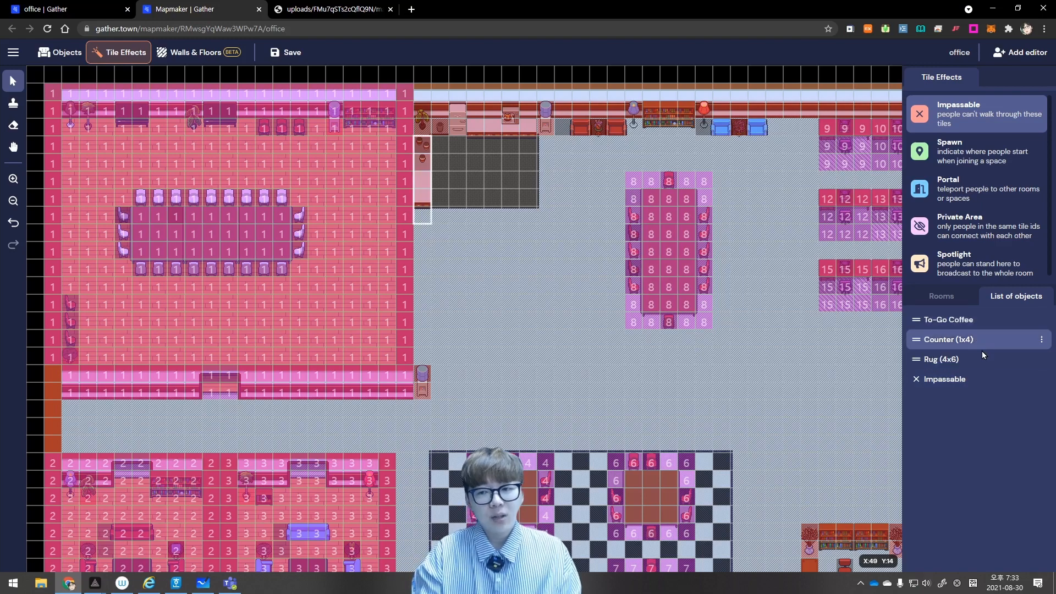
left_click(985, 357)
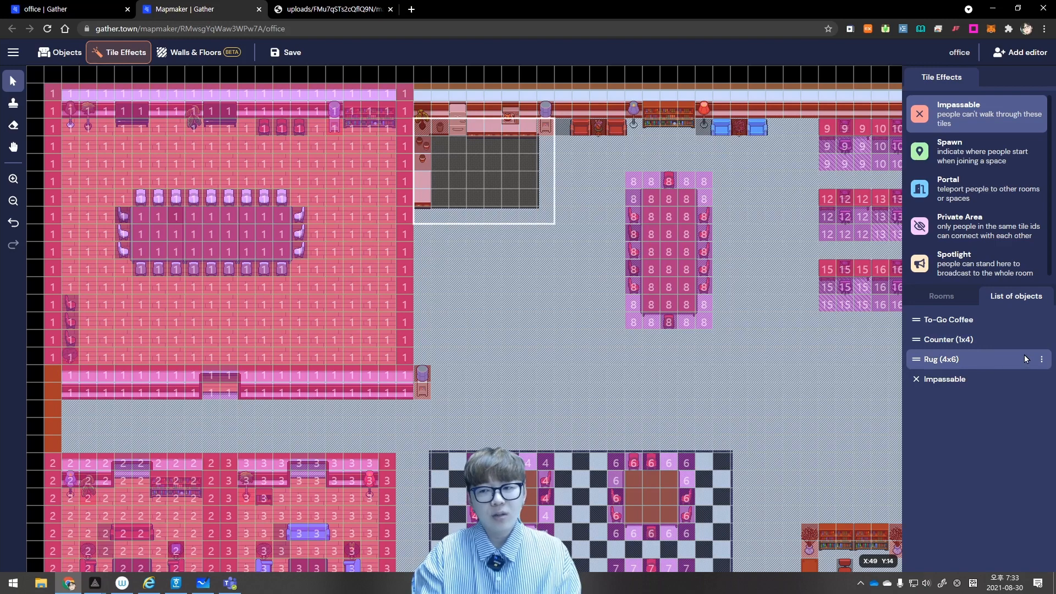
left_click(1041, 360)
left_click(1021, 411)
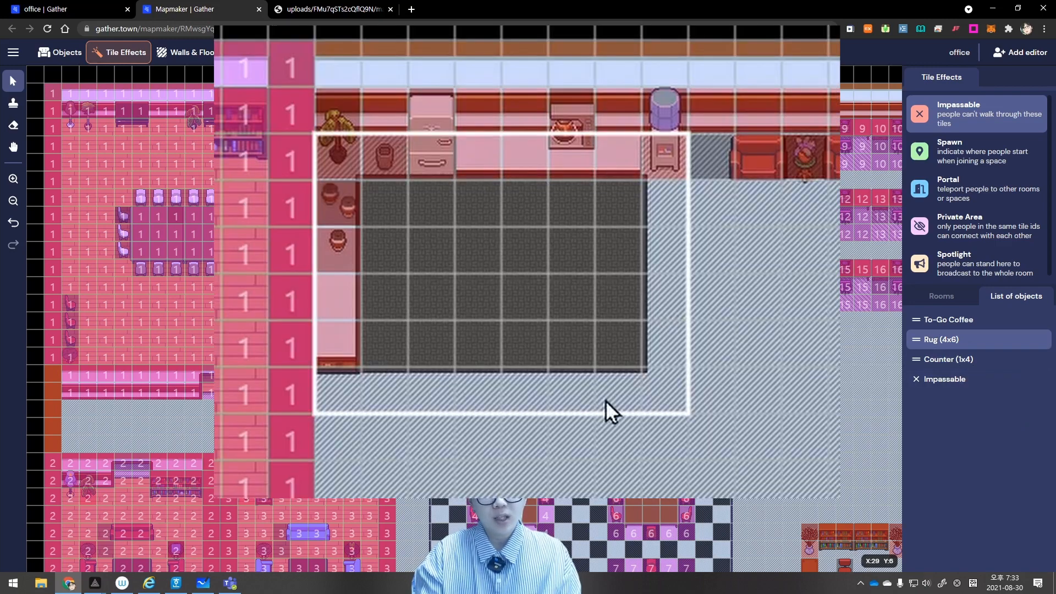
left_click(1041, 340)
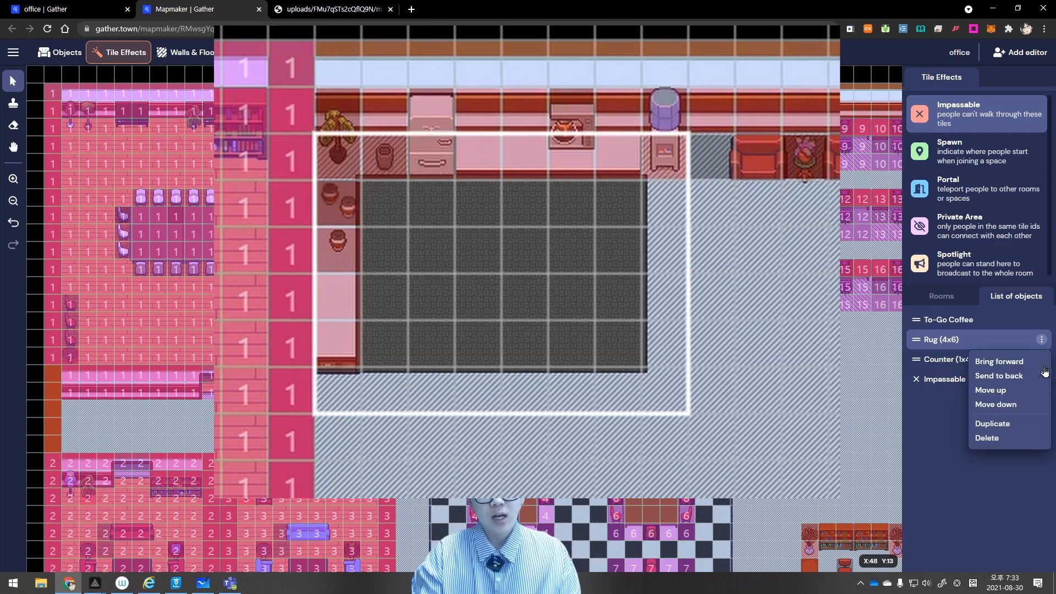
left_click(1028, 395)
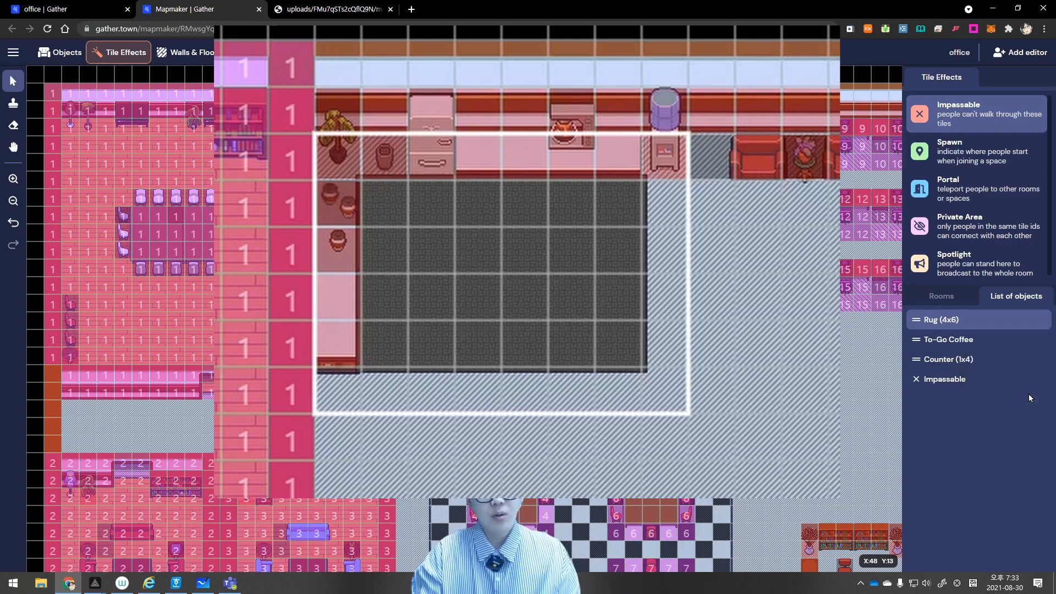
Move To-Go Coffee down one level in the kitchen tile's list of objects, below Counter (1x4)
left_click(1041, 339)
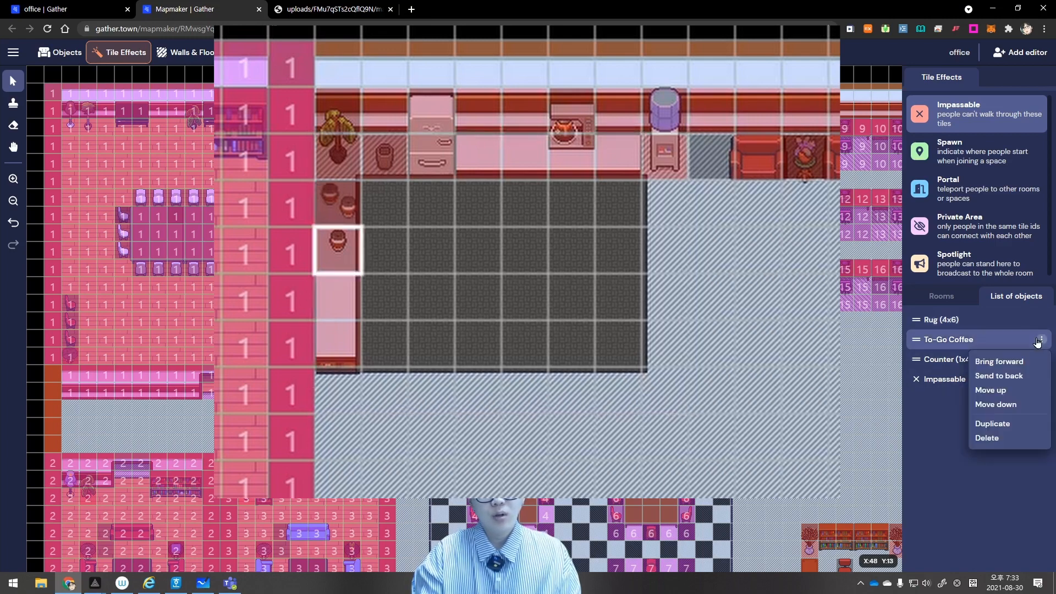
left_click(1030, 405)
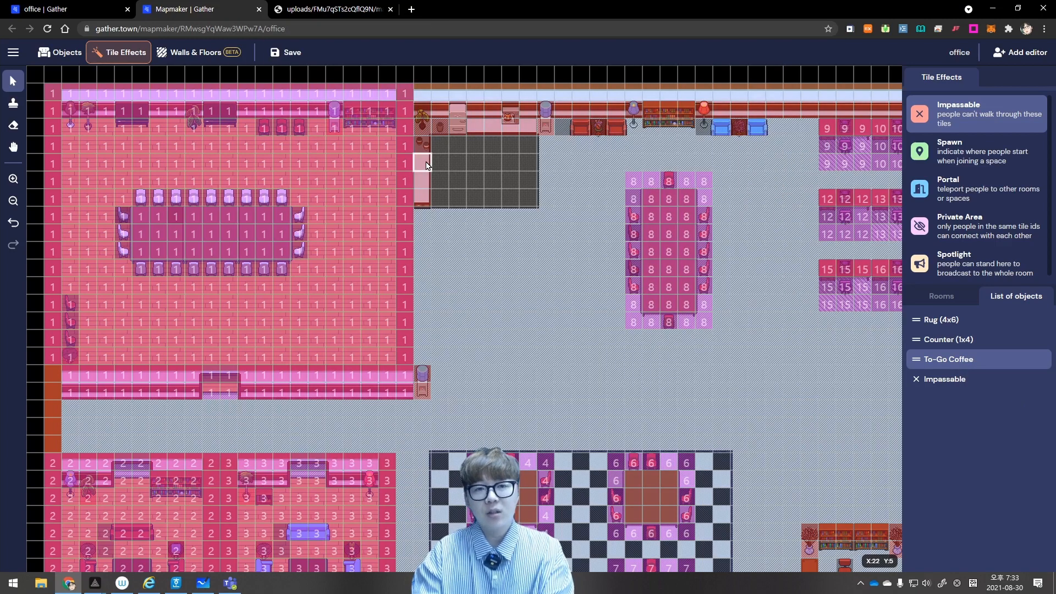
Move To-Go Coffee up two levels in the list of objects, above Rug (4x6), and save the map
left_click(1042, 360)
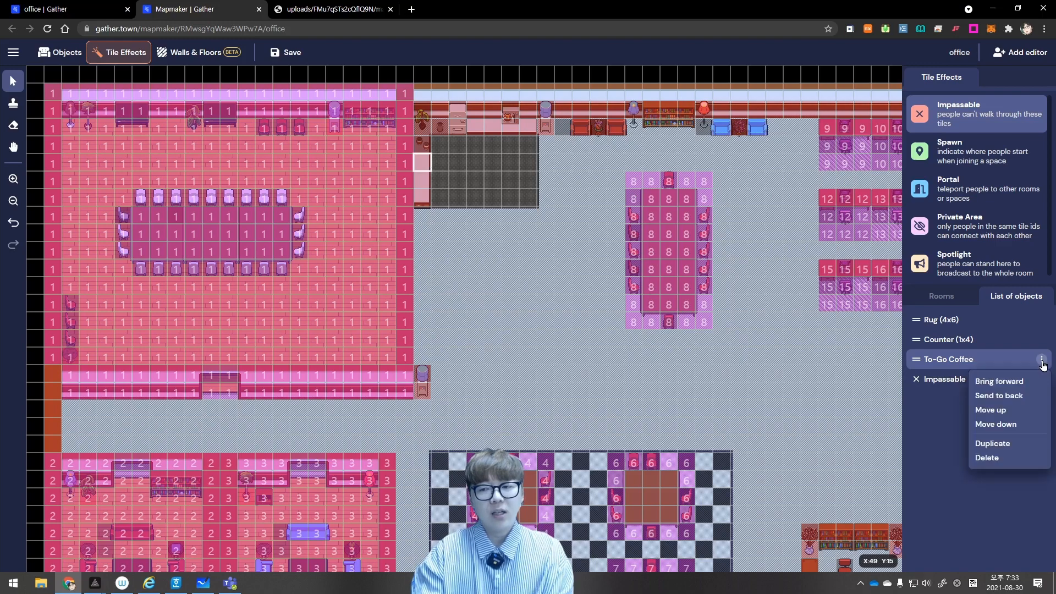
left_click(1038, 410)
left_click(1041, 339)
left_click(1028, 391)
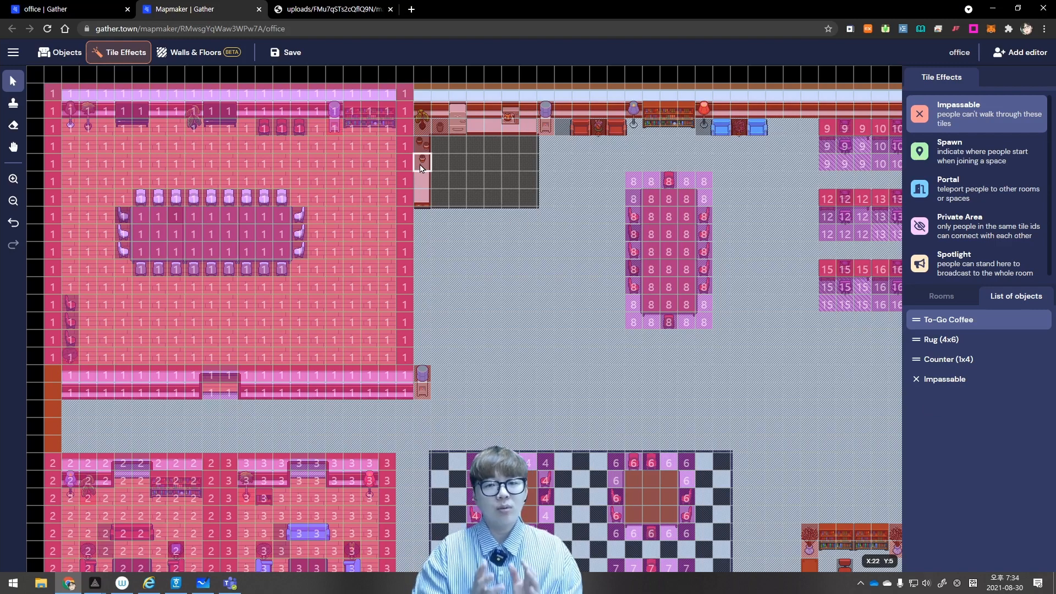
left_click(296, 52)
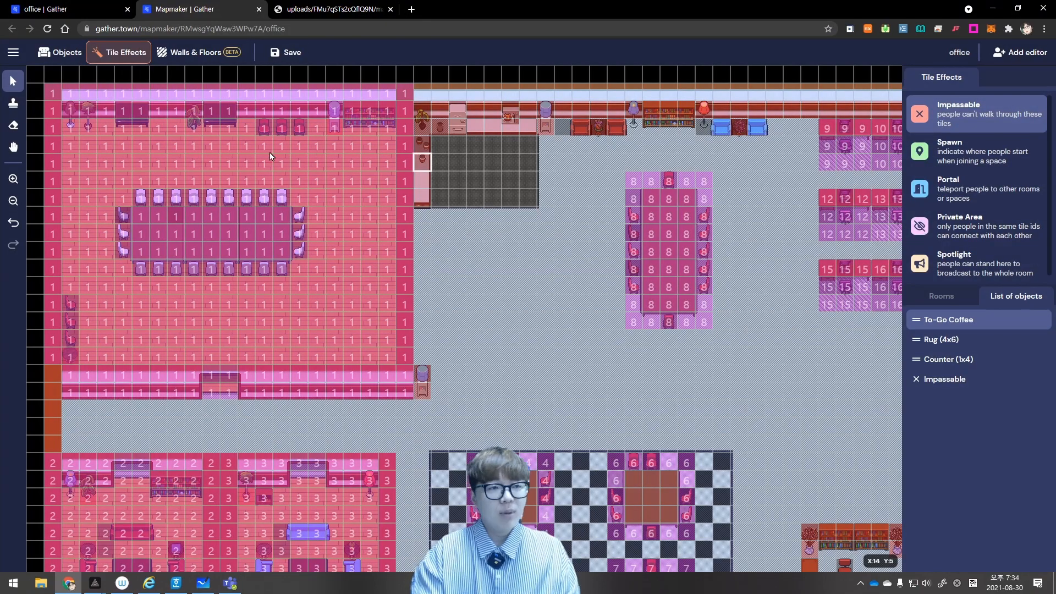
Switch to object editing and examine the details of the meeting room's floor lamp, plants, whiteboards and a red chair
left_click(58, 55)
left_click(71, 125)
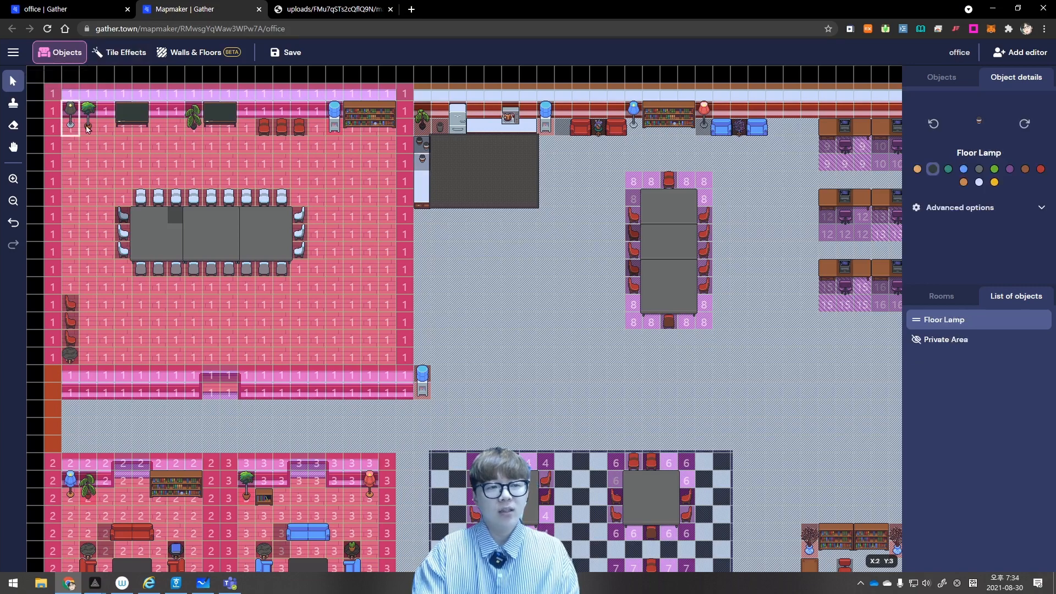
left_click(86, 123)
left_click(193, 118)
left_click(126, 119)
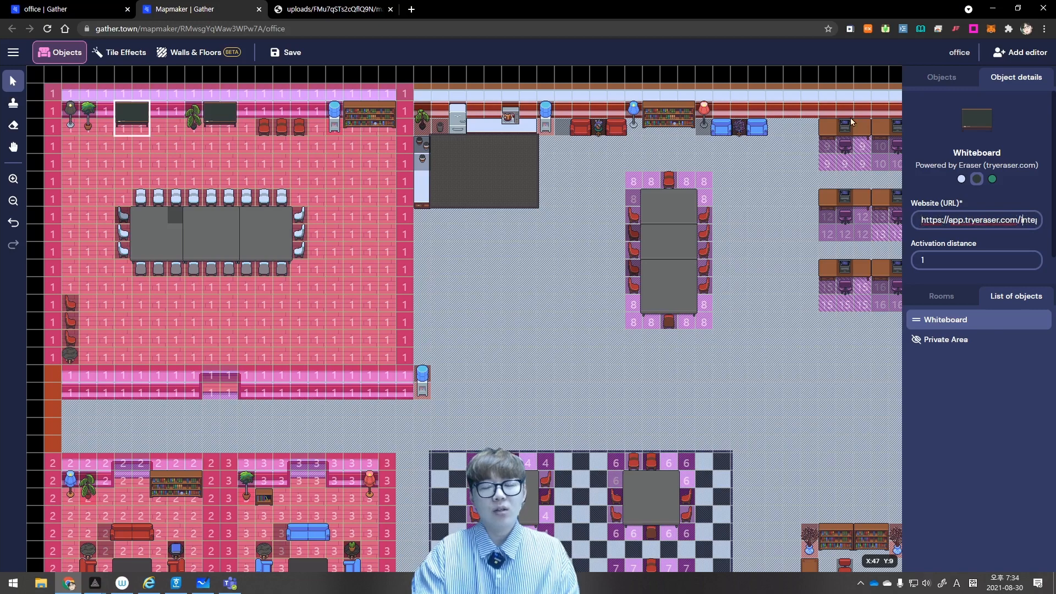
left_click(222, 123)
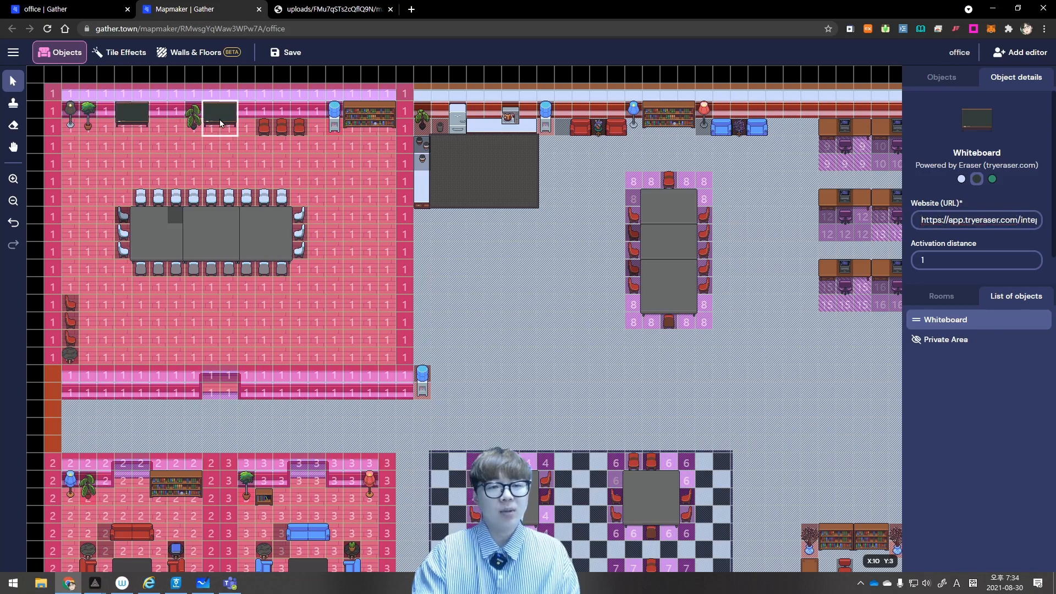
left_click(264, 128)
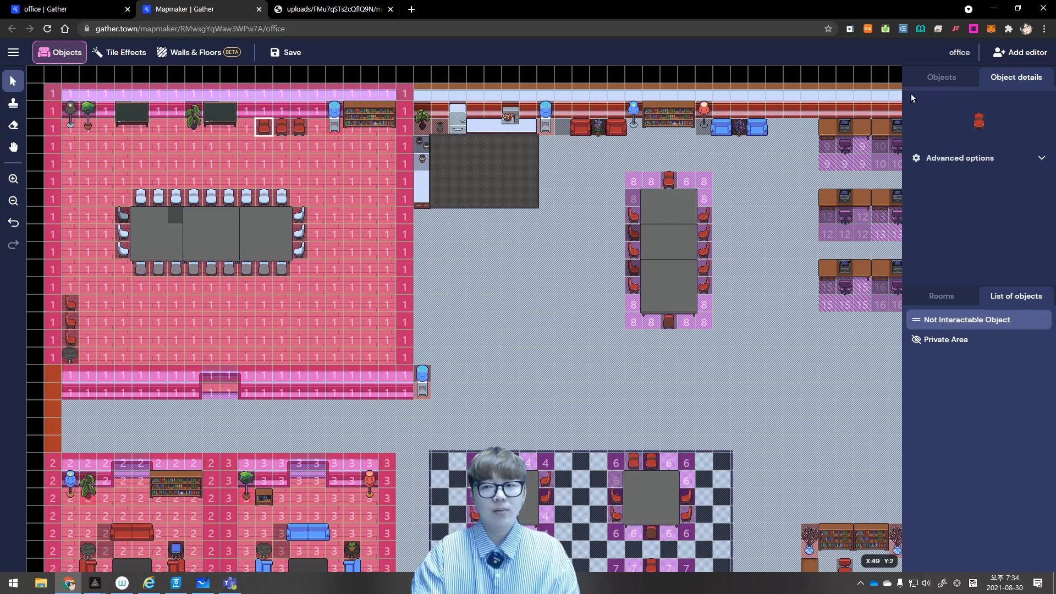
Search the object library for "tv", review the embedded video settings of TV (Flatscreen), and clear the search
left_click(938, 80)
left_click(945, 105)
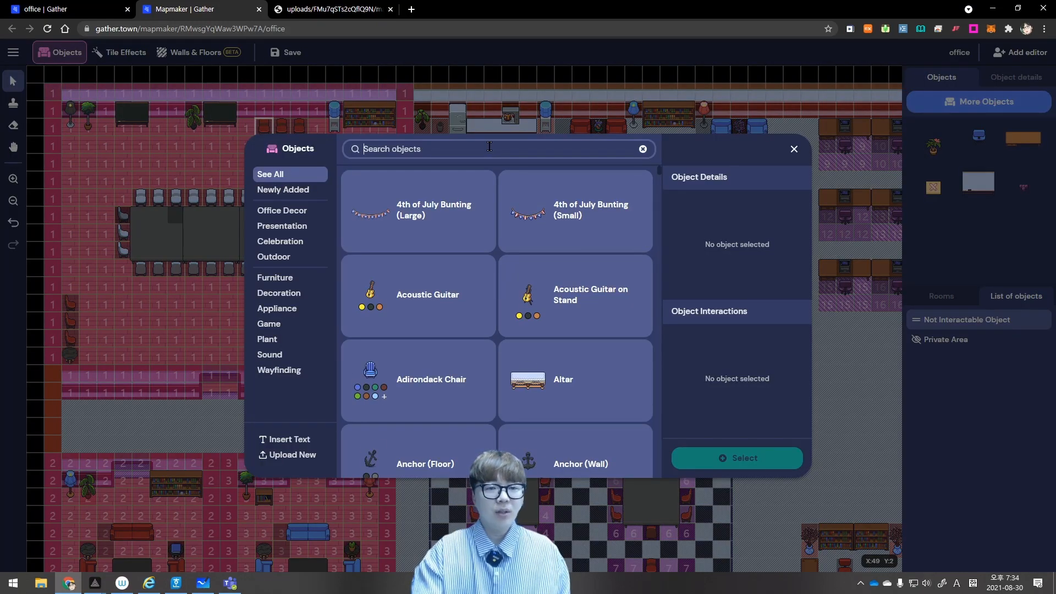
type("tv")
left_click(577, 212)
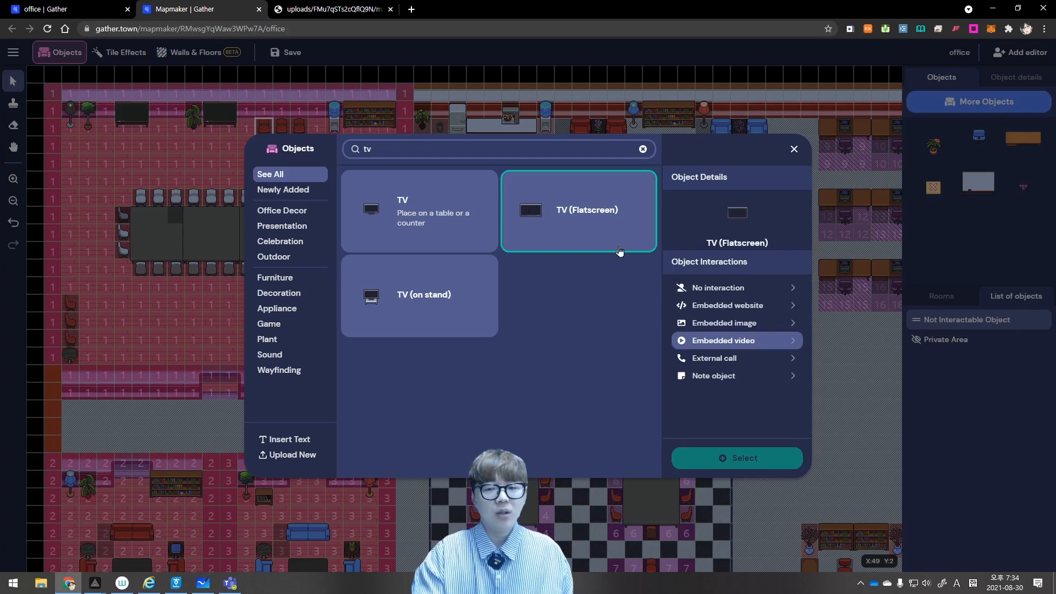
left_click(738, 342)
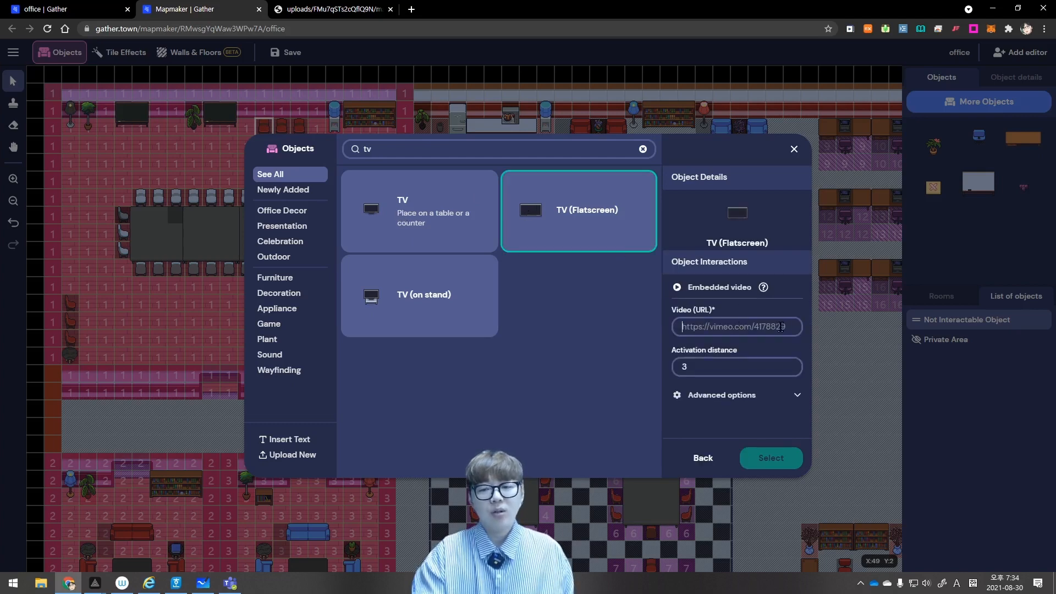
left_click(703, 458)
key("BackSpace")
key("BackSpace")
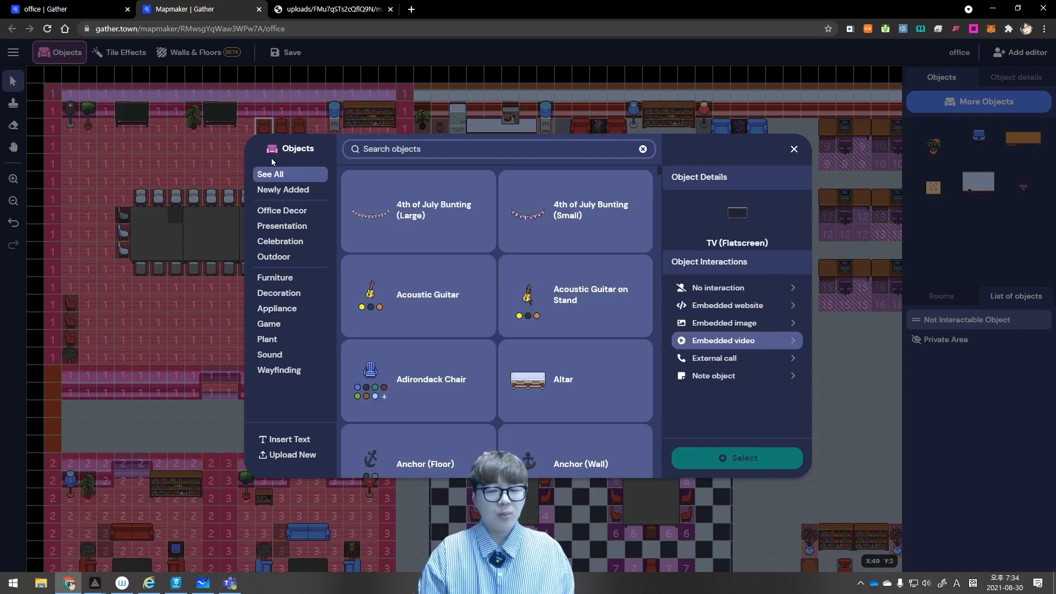
Search the object library for "poster", compare Cyberpunk Poster, Poster Set and Poster, and clear the search
type("poster")
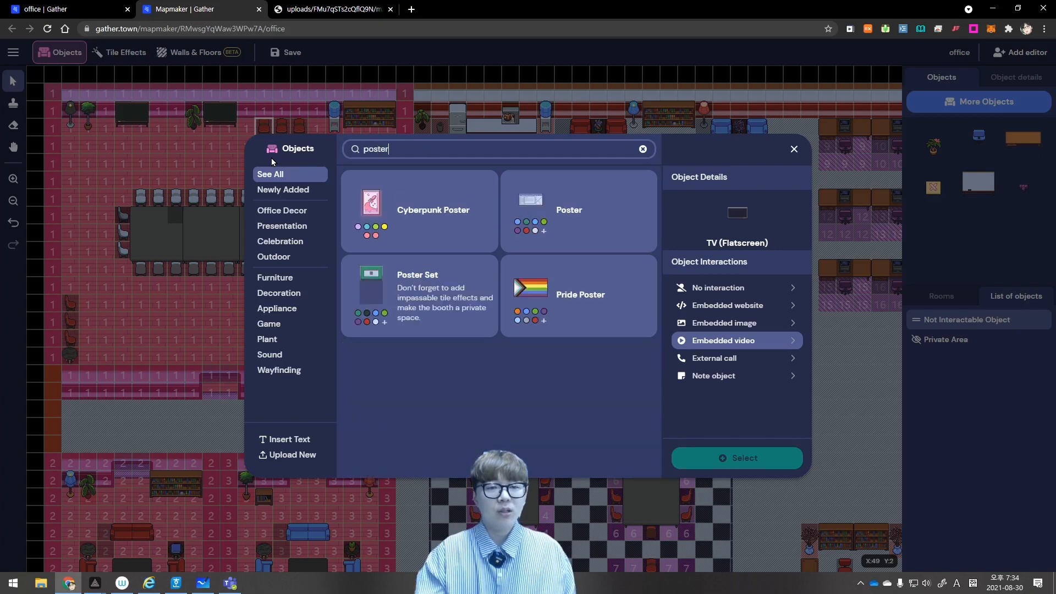
left_click(378, 212)
left_click(455, 292)
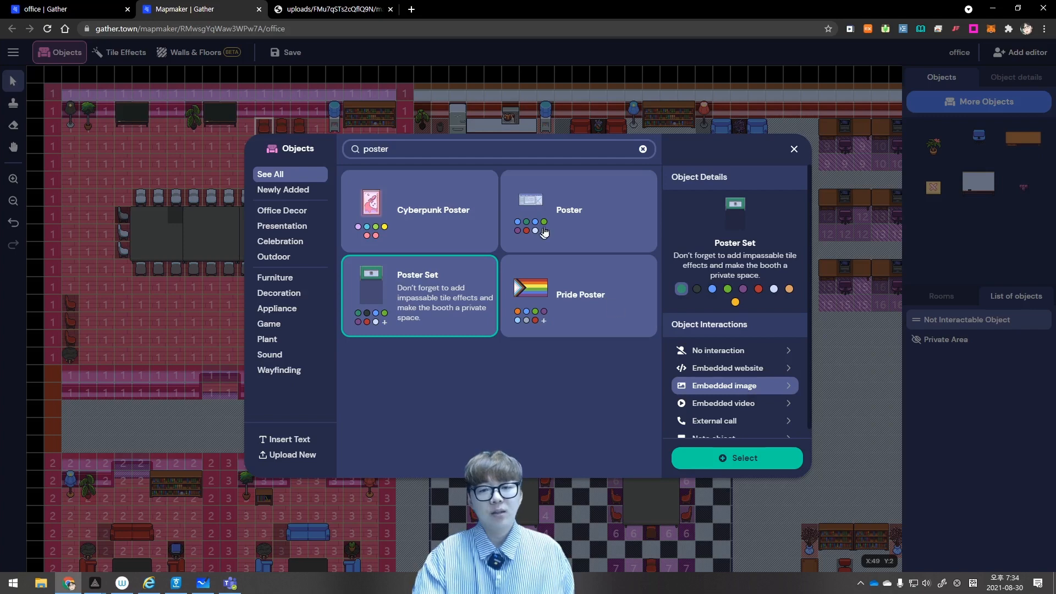
left_click(560, 214)
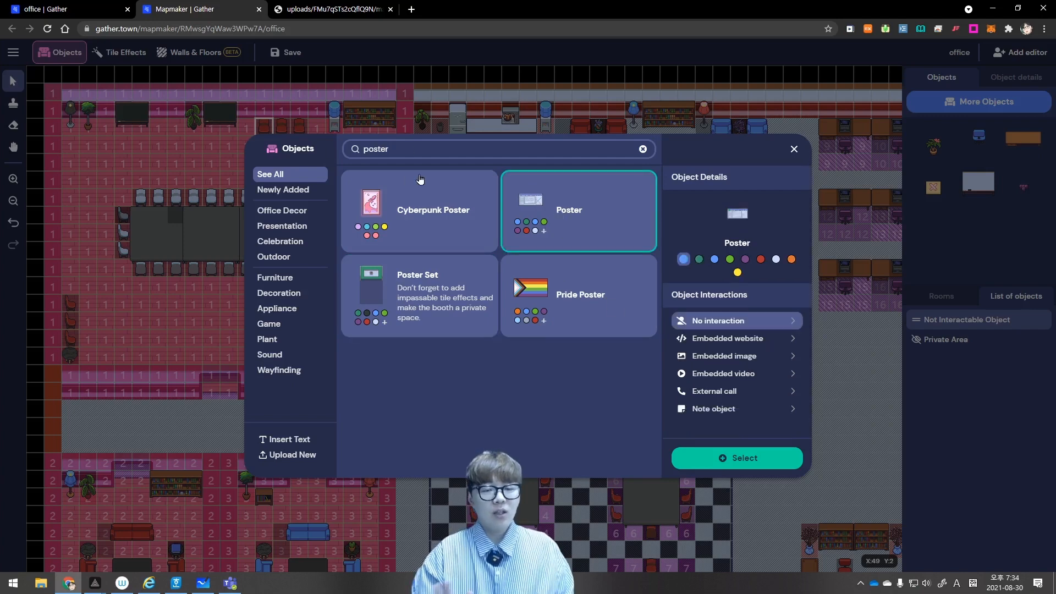
key("BackSpace")
key("BackSpace")
key("BackSpace")
key("BackSpace")
key("BackSpace")
key("BackSpace")
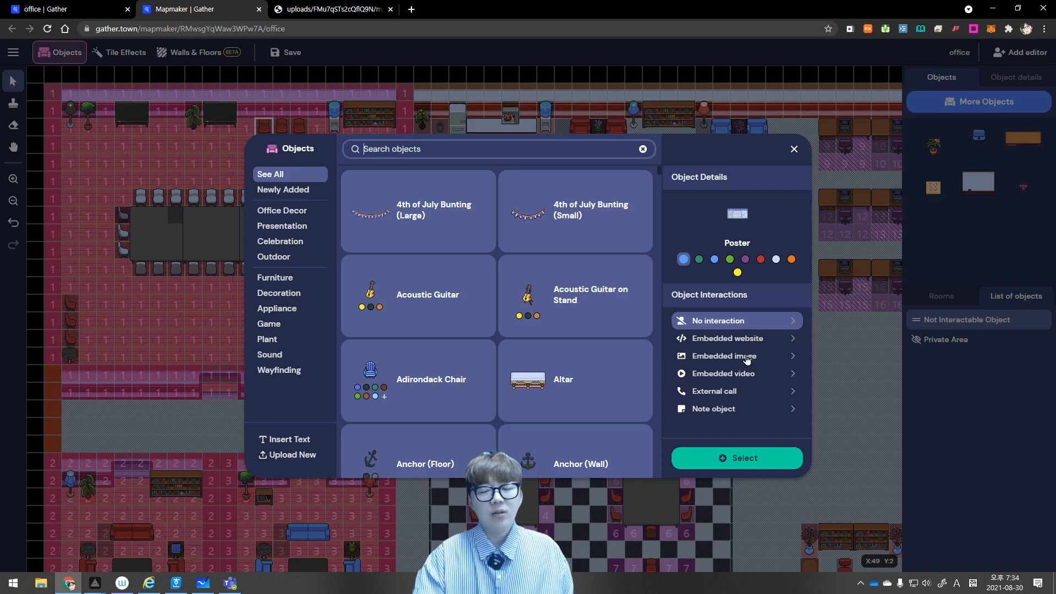
Choose the Altar object and review its embedded image, external call and note object interaction settings
left_click(585, 388)
left_click(737, 306)
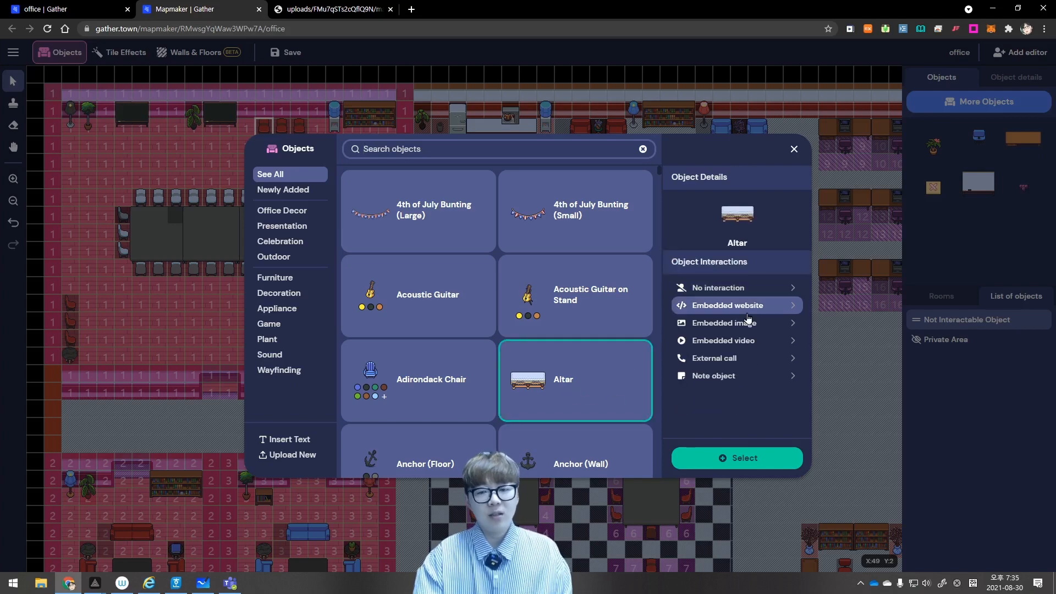
left_click(755, 324)
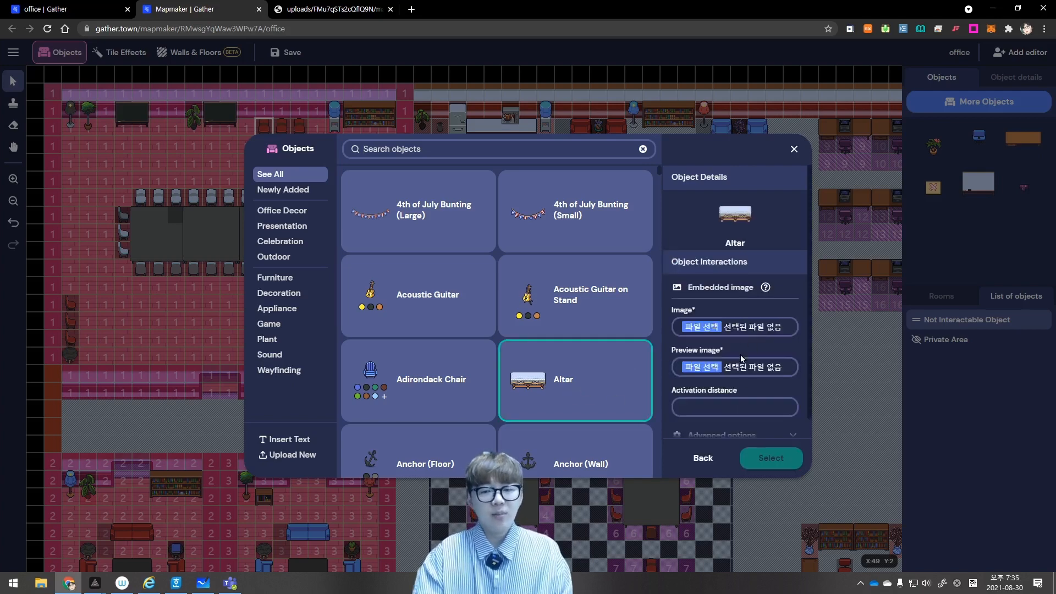
left_click(704, 458)
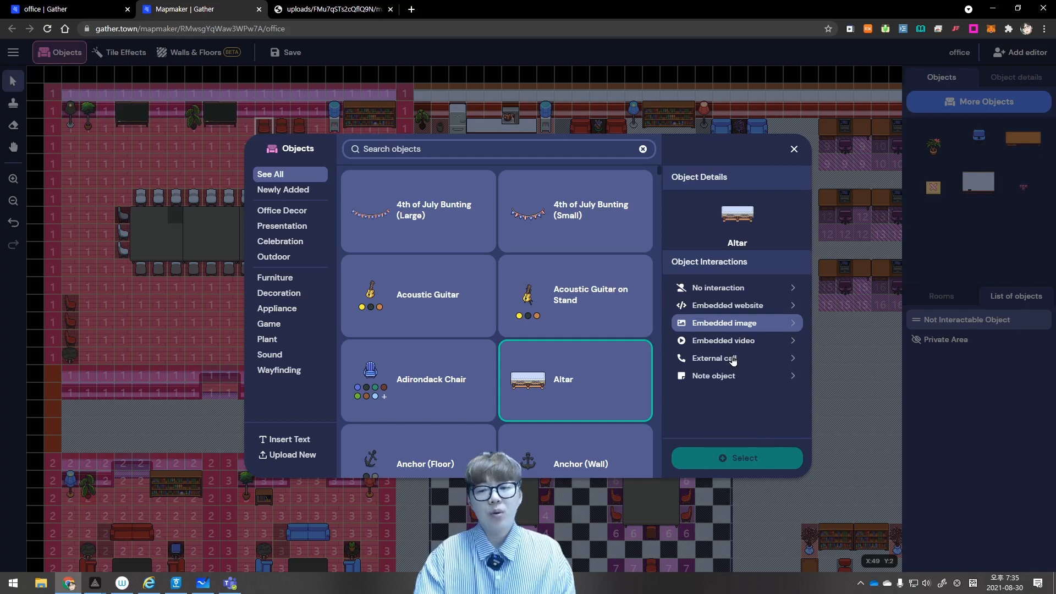
left_click(736, 358)
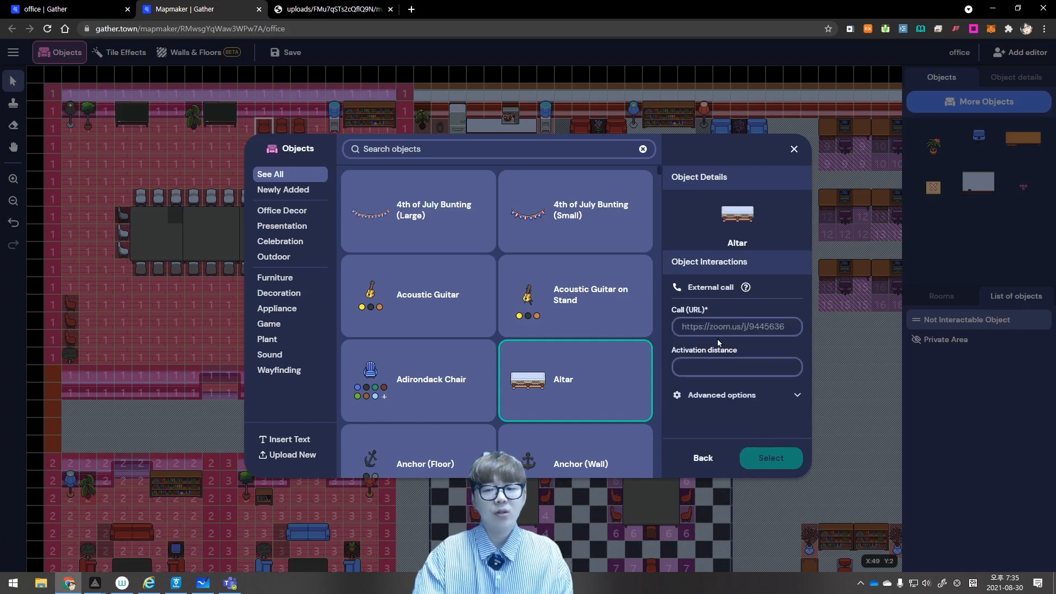
left_click(705, 456)
left_click(733, 379)
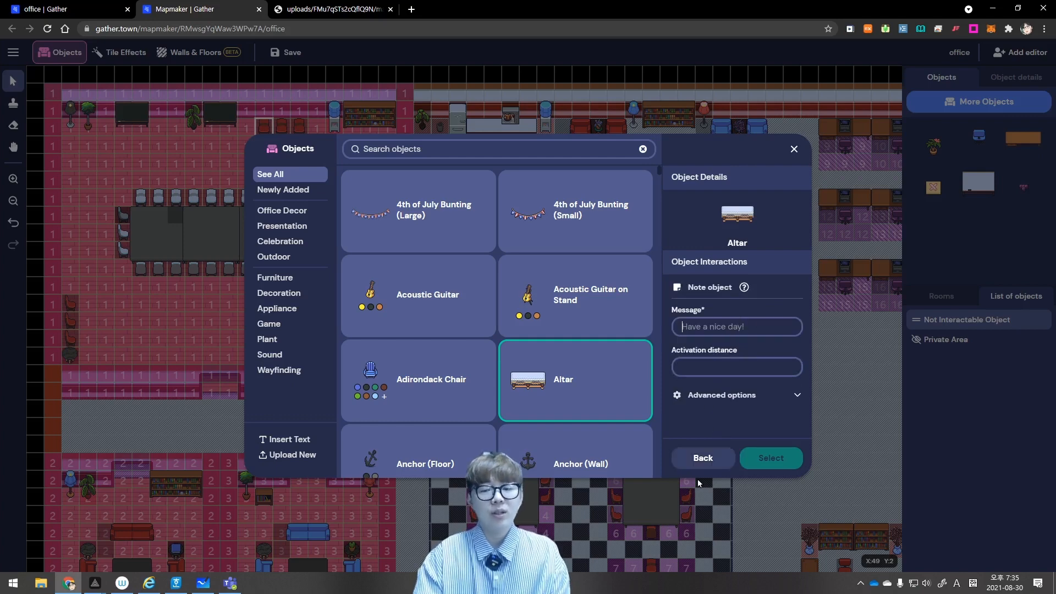
left_click(703, 458)
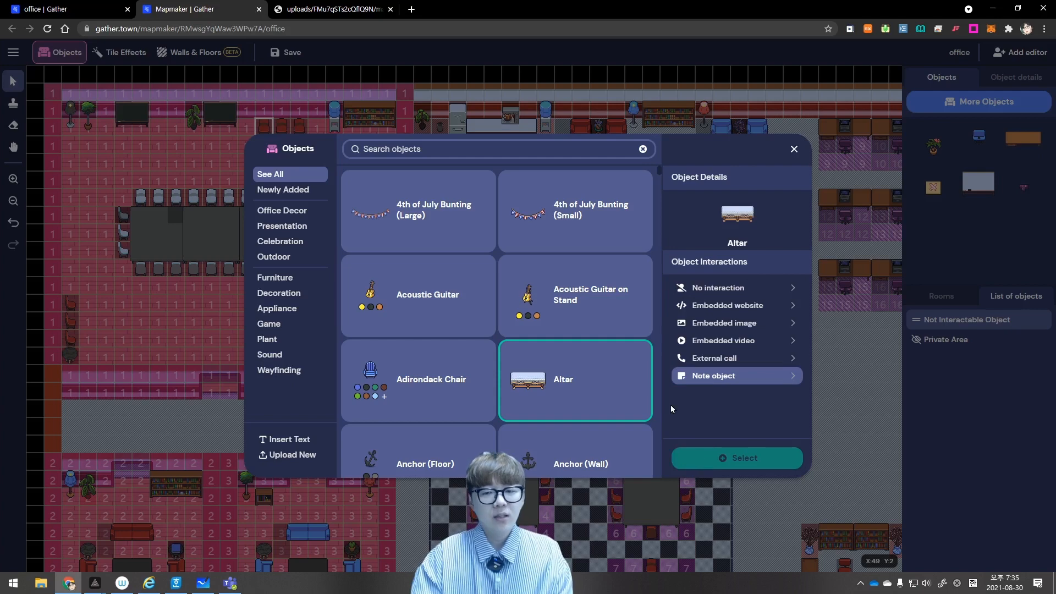
Set the Altar up as a note object with the message "안녕하세요" and the prompt message "그림"
left_click(754, 380)
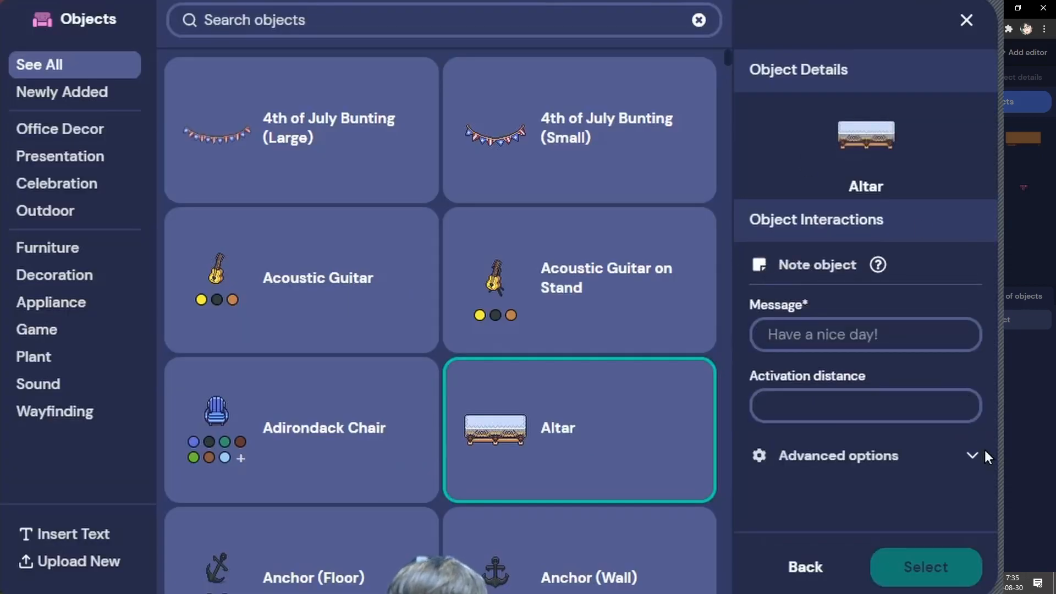
left_click(971, 457)
scroll(830, 283, "down", 5)
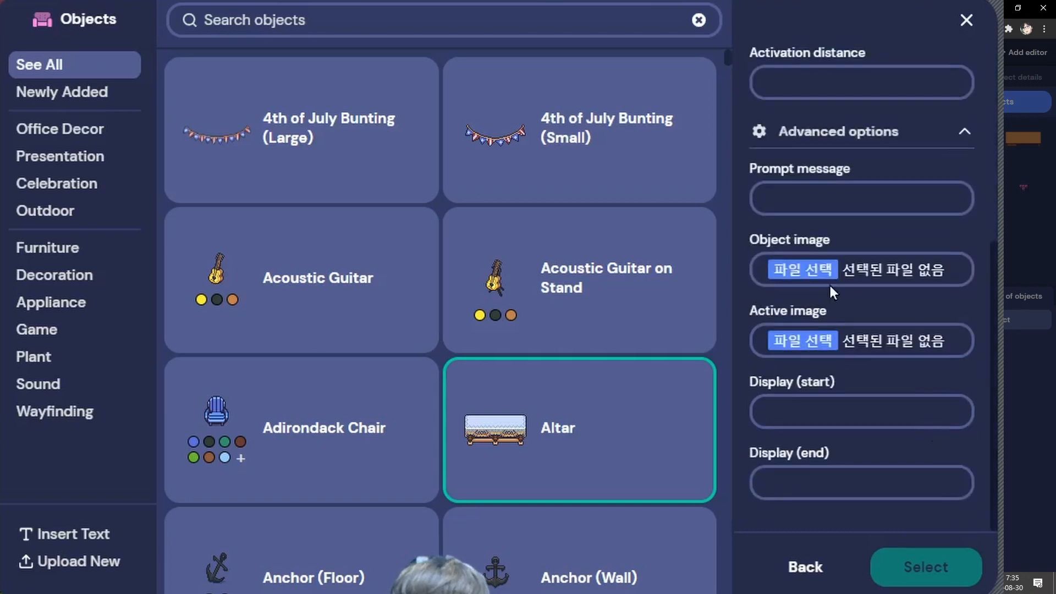
left_click(803, 192)
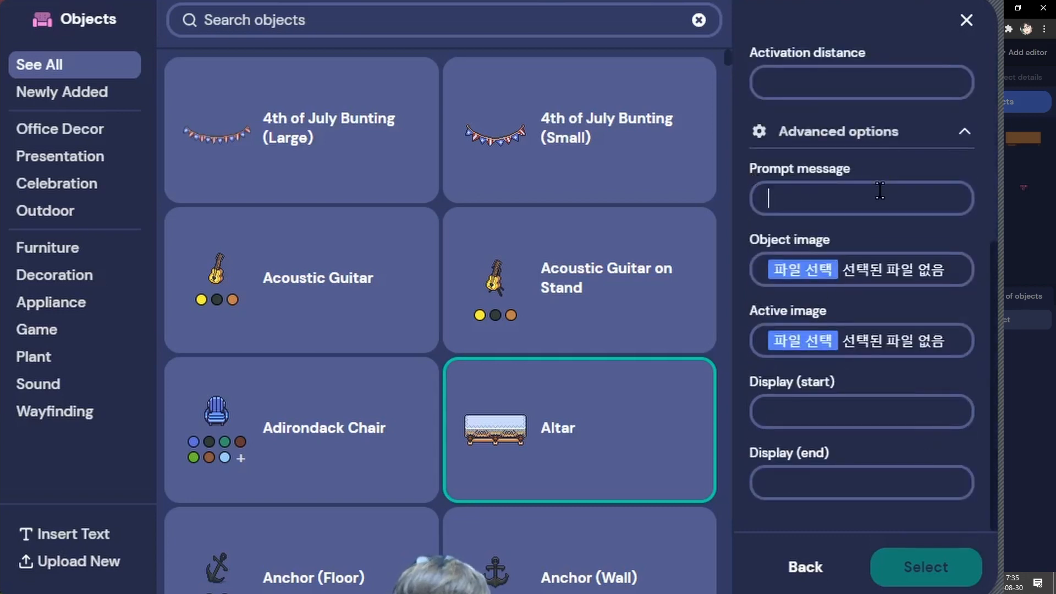
type("rnf")
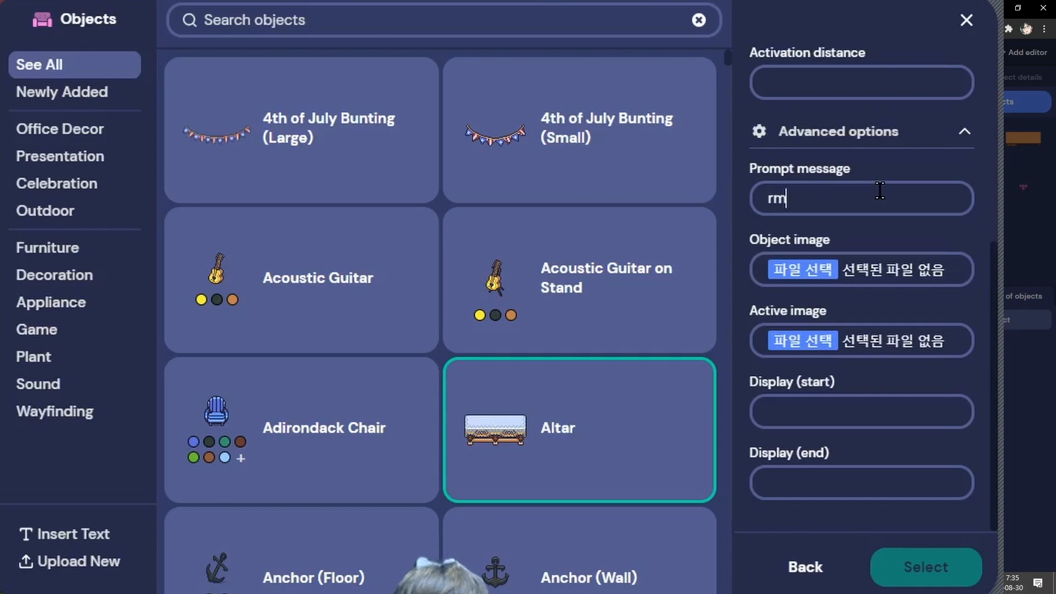
key("BackSpace")
key("BackSpace")
key("BackSpace")
type("클")
type("림")
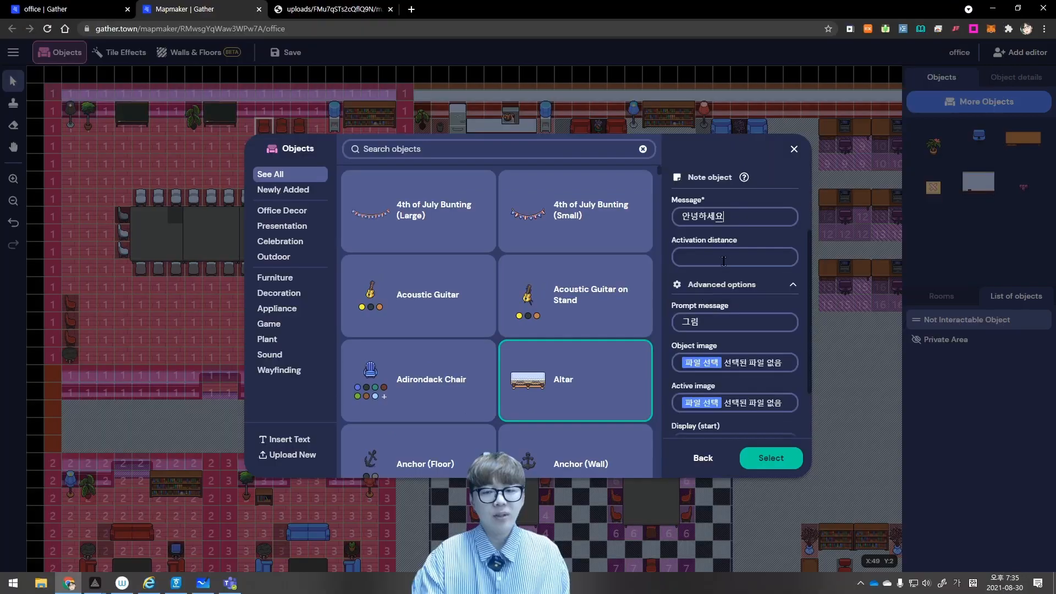
Place the Altar against the left wall of the large meeting room, above the table's left end, and save the map
left_click(770, 458)
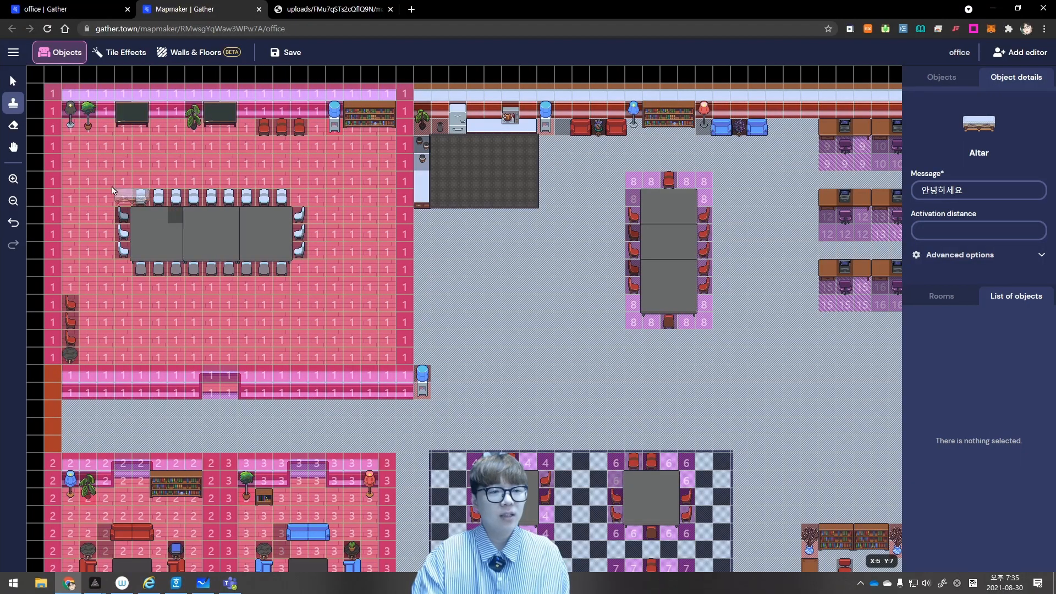
left_click(75, 179)
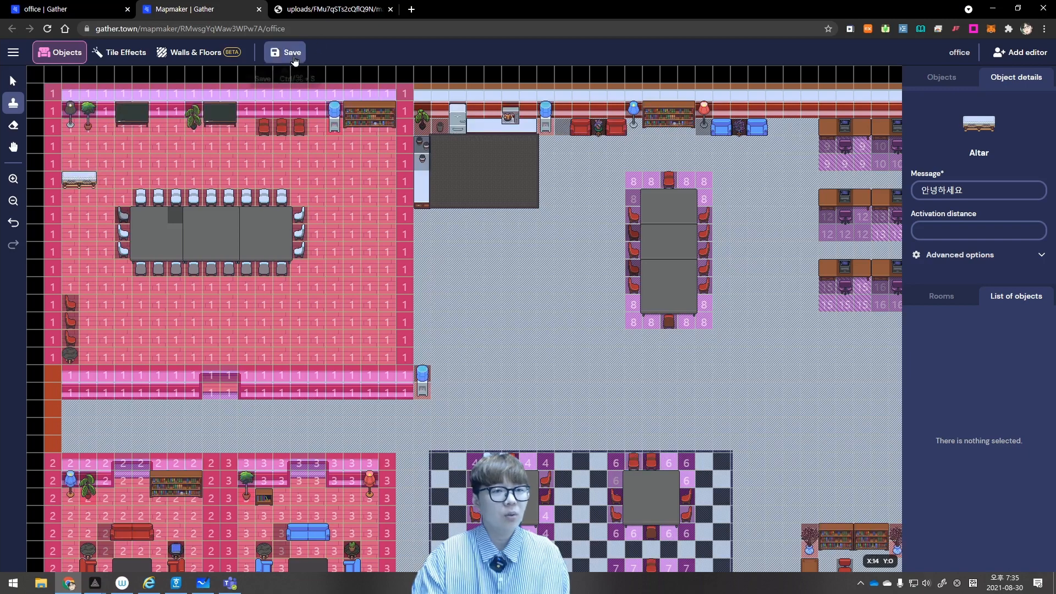
left_click(286, 53)
Switch to the office space and walk the avatar into the large meeting room up to the Altar
left_click(88, 15)
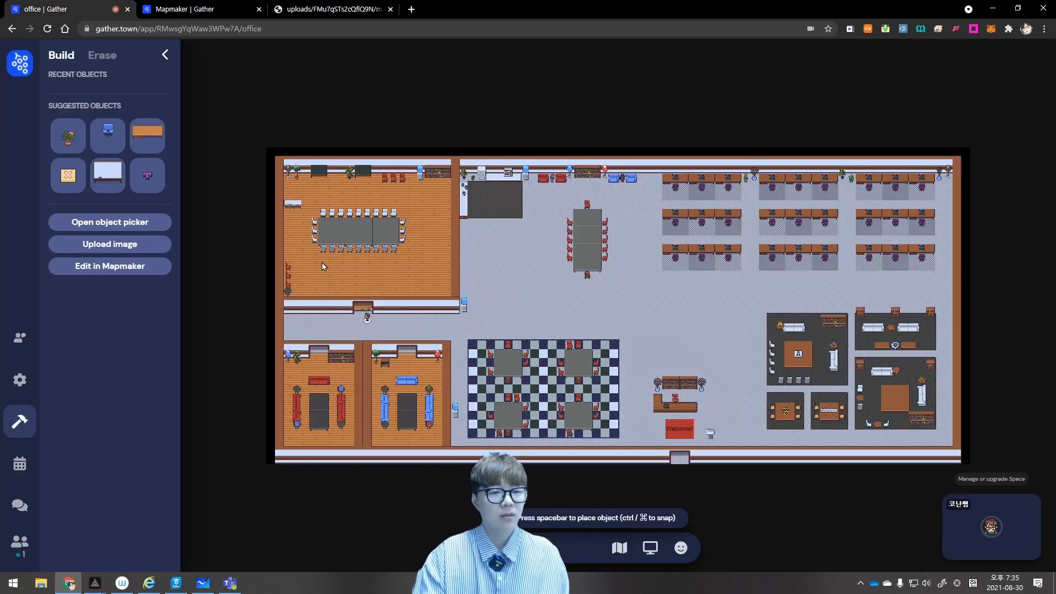
key("Left")
key("Left")
key("Left")
key("Left")
key("Left")
key("Left")
key("Left")
key("Left")
key("Up")
key("Up")
key("Up")
key("Up")
key("Up")
key("Up")
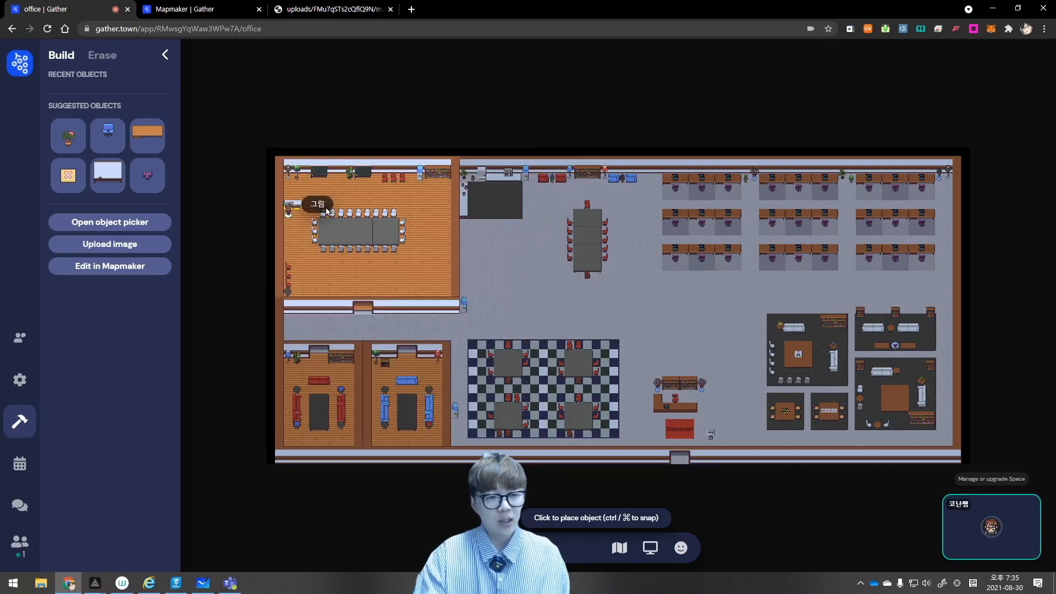
Return to Mapmaker and select the placed Altar to check its note message
left_click(207, 9)
left_click(13, 81)
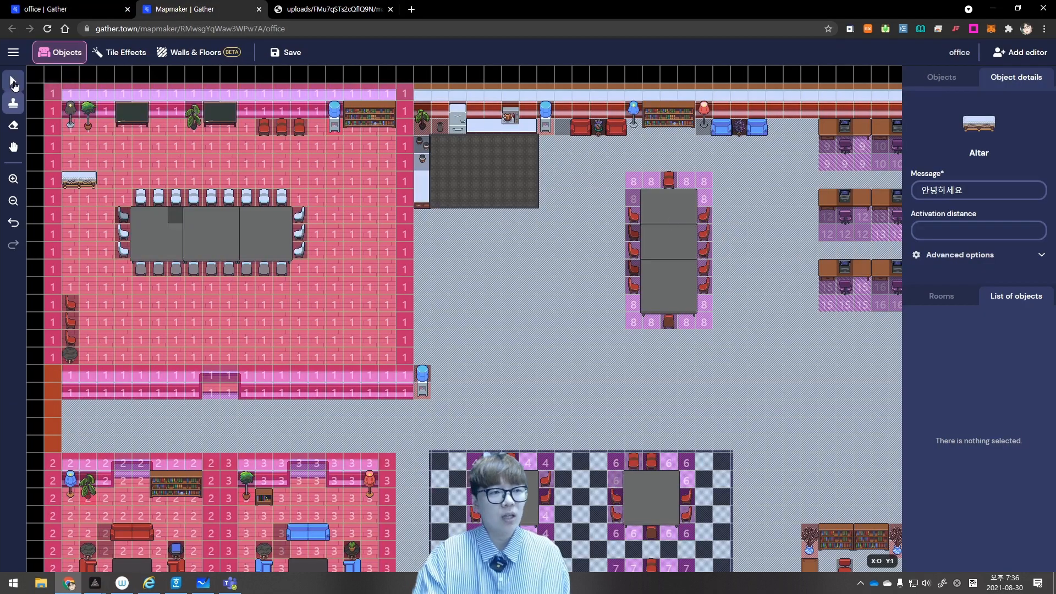
left_click(81, 188)
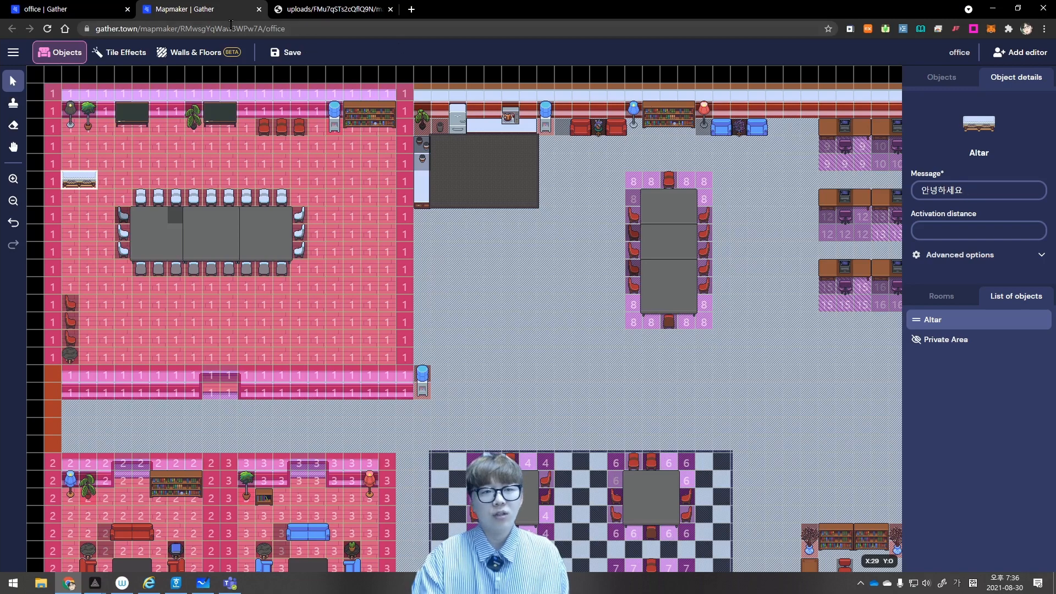
Switch back to the office space and interact with the Altar to open its note
left_click(82, 9)
key("x")
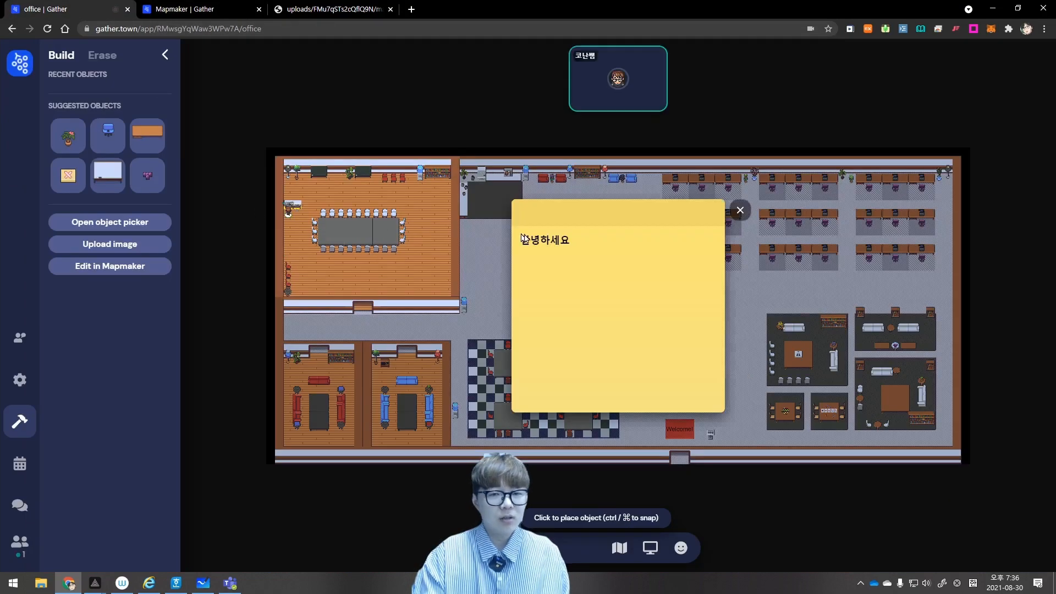
Close and reopen the Altar's note in the office space and read its message text
key("x")
key("x")
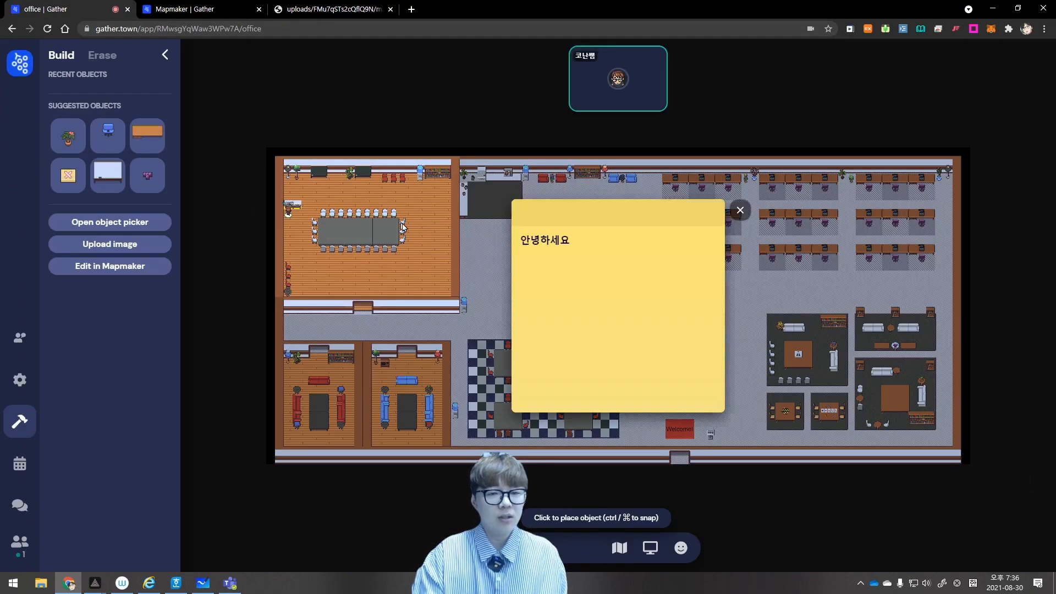
left_click_drag(575, 247, 520, 242)
left_click(588, 243)
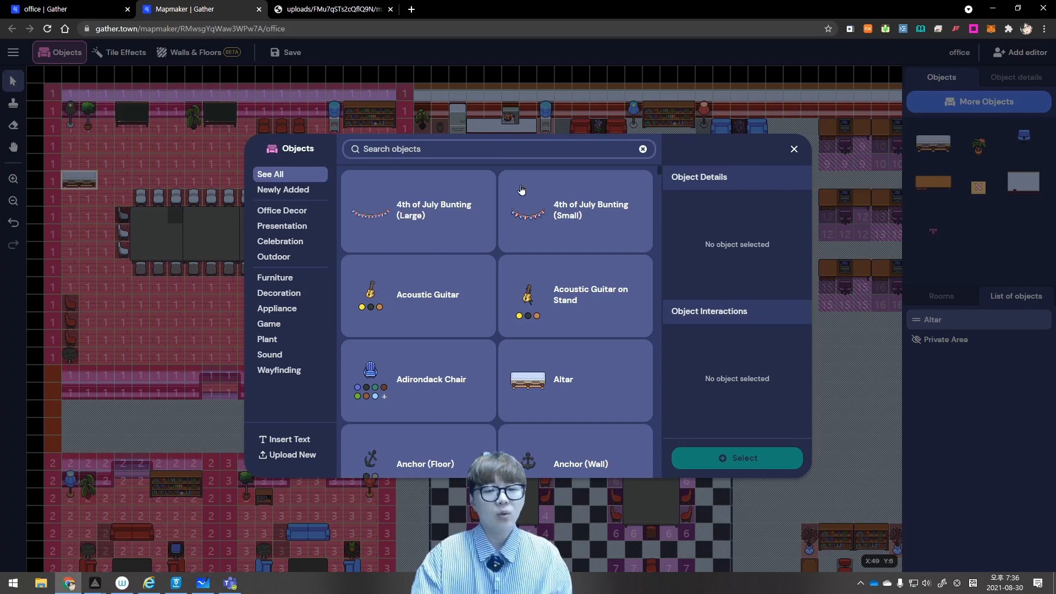
Search the Mapmaker object library for "moni" and choose the Computer Monitor with the Embedded website interaction
scroll(538, 299, "down", 5)
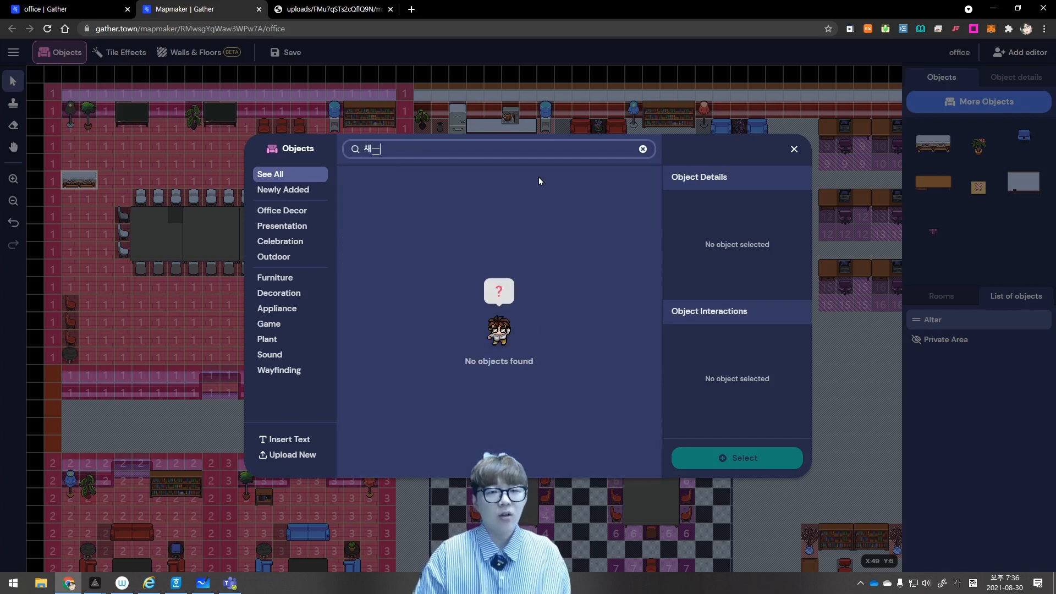
key("BackSpace")
type("moni")
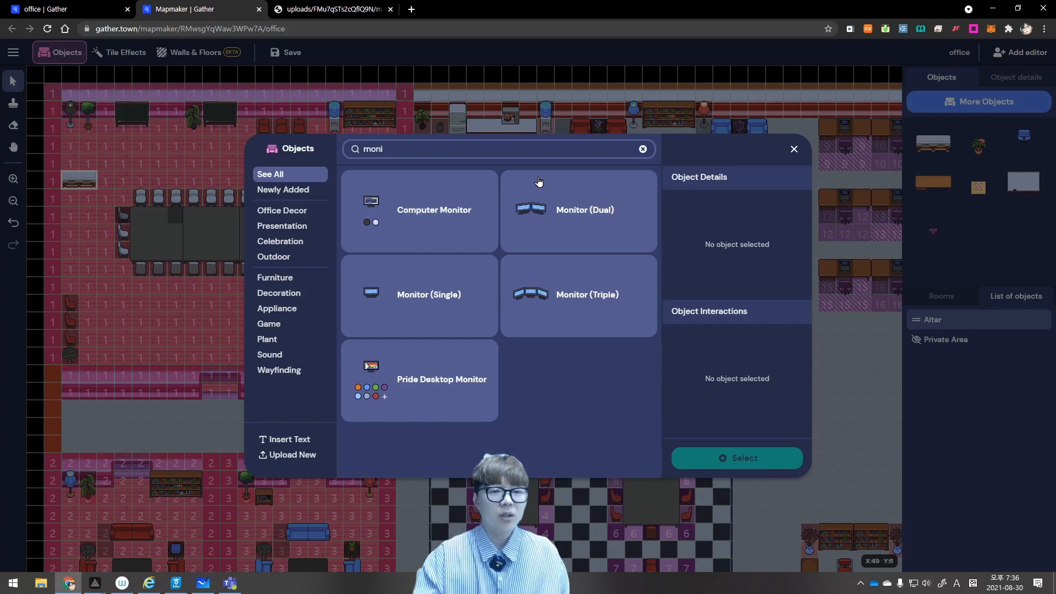
left_click(430, 225)
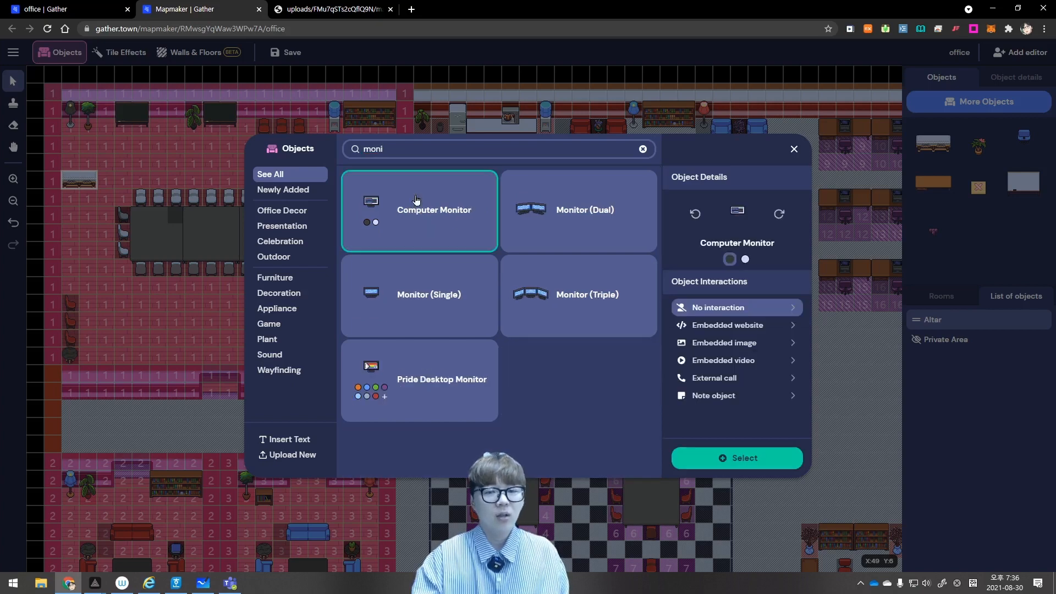
left_click(725, 327)
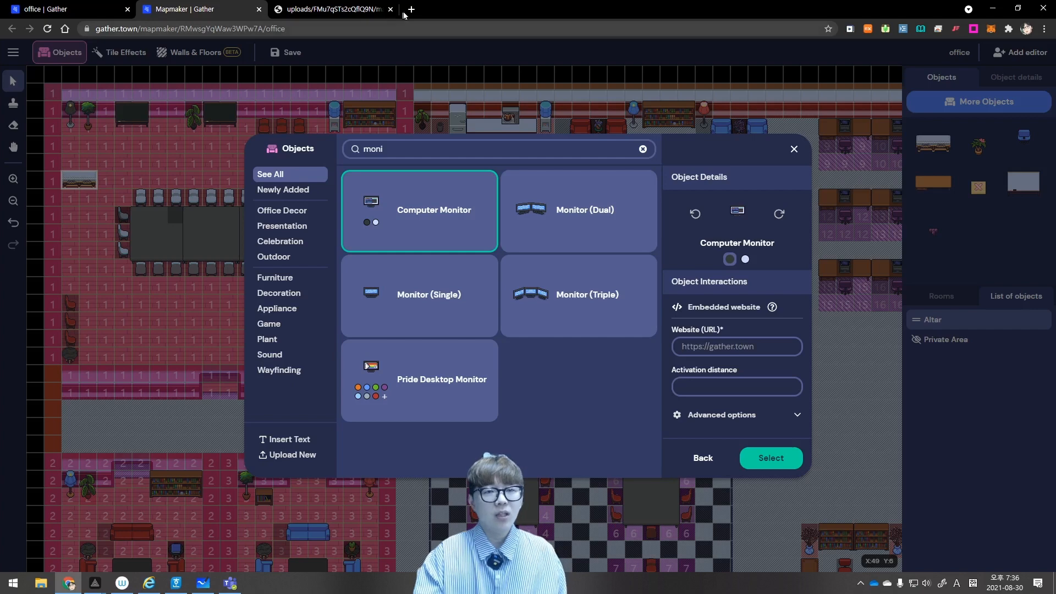
left_click(411, 10)
type("naver.com")
key("Return")
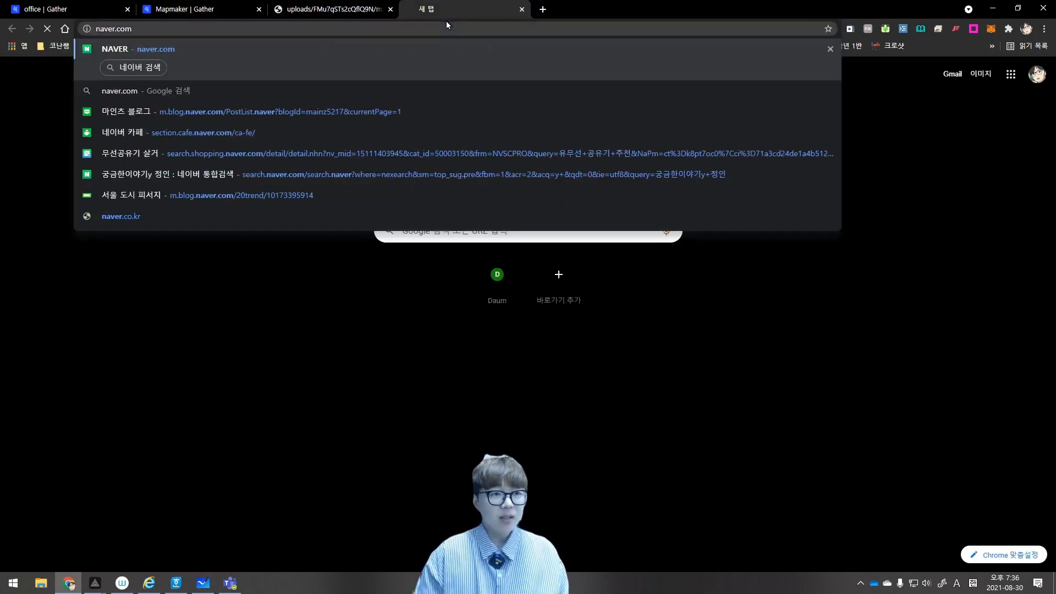
left_click(238, 16)
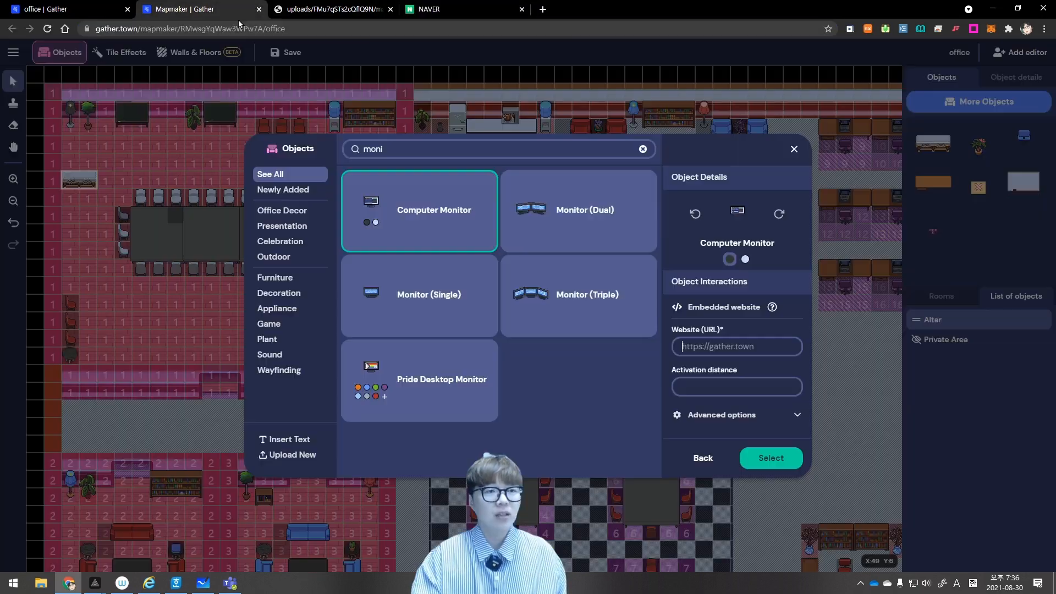
type("https://www.naver.com/")
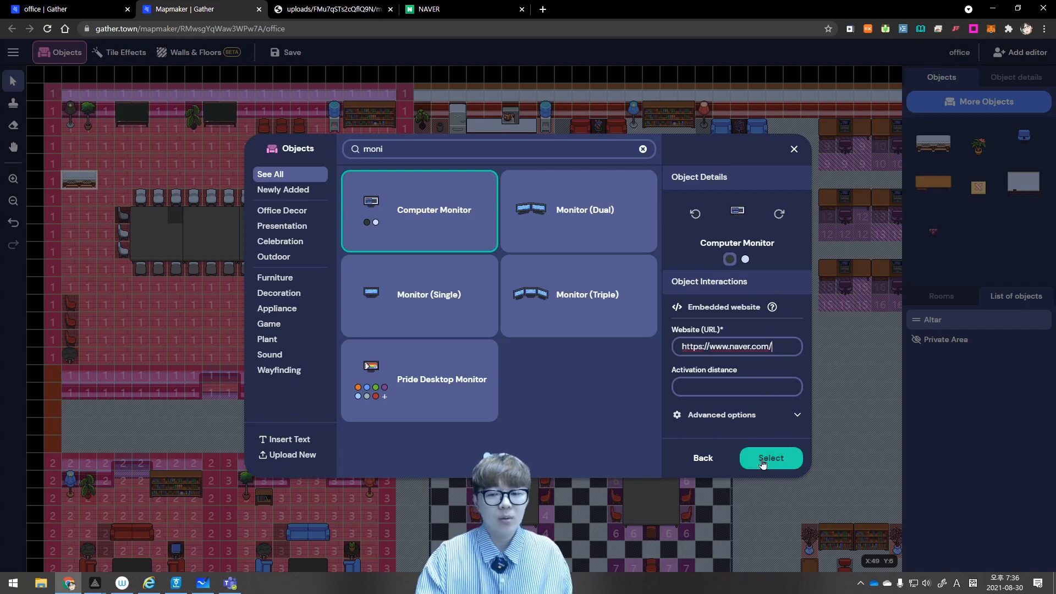
Expand the monitor's advanced options and set its prompt message to 네이버
left_click(746, 422)
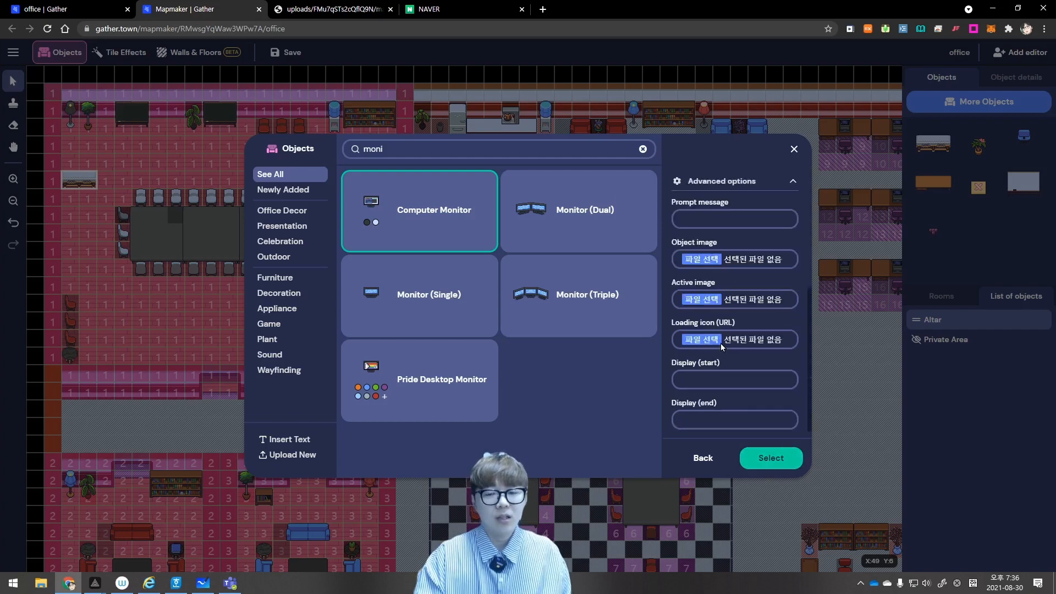
left_click(711, 215)
type("s")
key("BackSpace")
key("Hangul")
type("네이버 ㅏ")
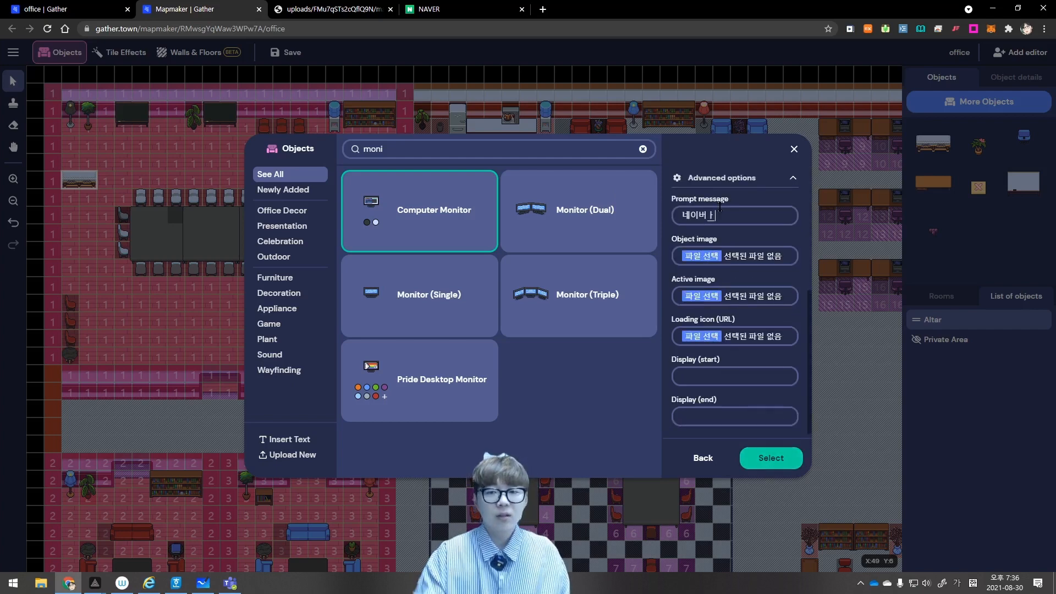
Place the Computer Monitor against the left wall of the large meeting room, below the Altar, and save the map
left_click(772, 465)
left_click(70, 251)
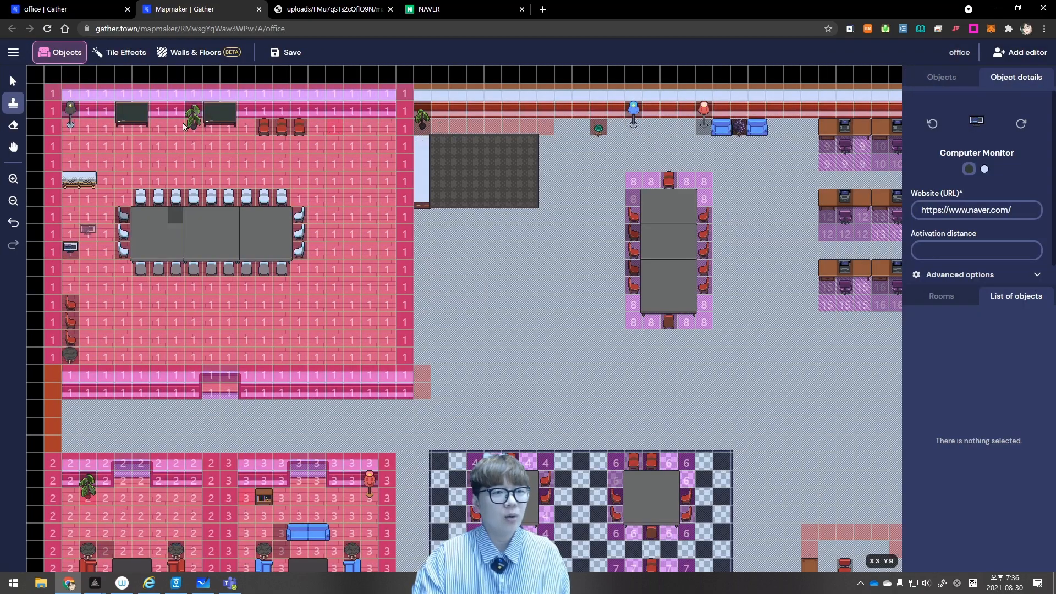
left_click(286, 52)
Switch to the office space, walk the avatar to the Computer Monitor and interact with it to open the embedded website
left_click(71, 9)
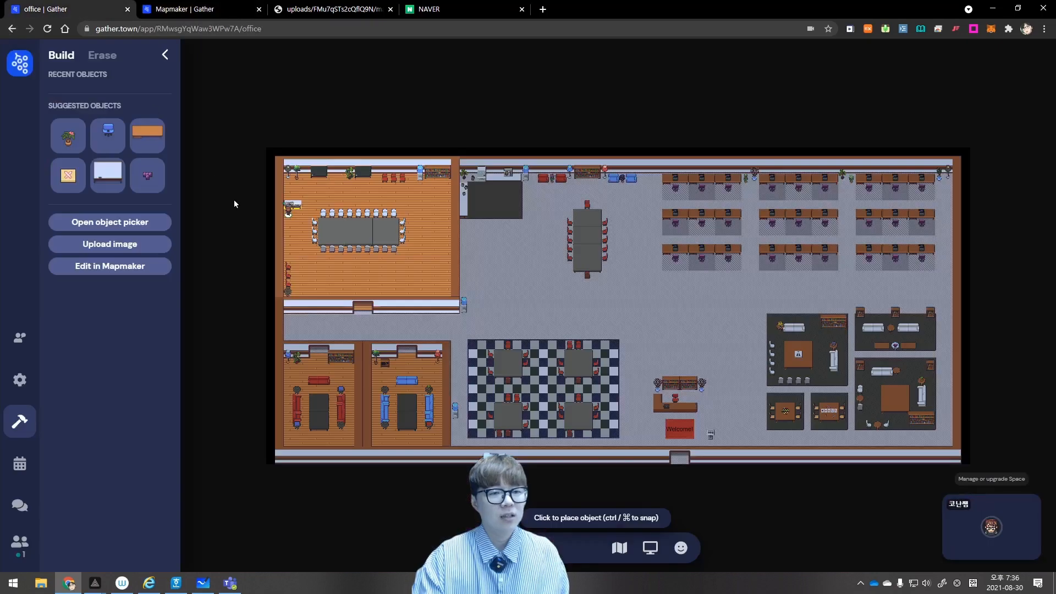
key("Down")
key("Right")
key("Right")
key("Down")
key("Down")
key("Down")
key("Left")
key("Left")
key("Down")
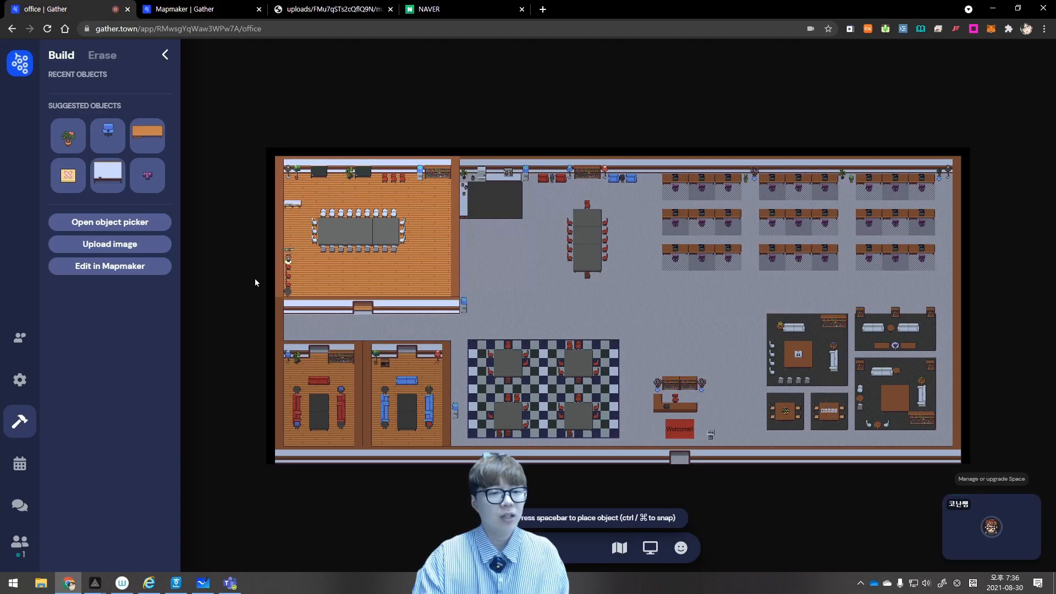
key("Up")
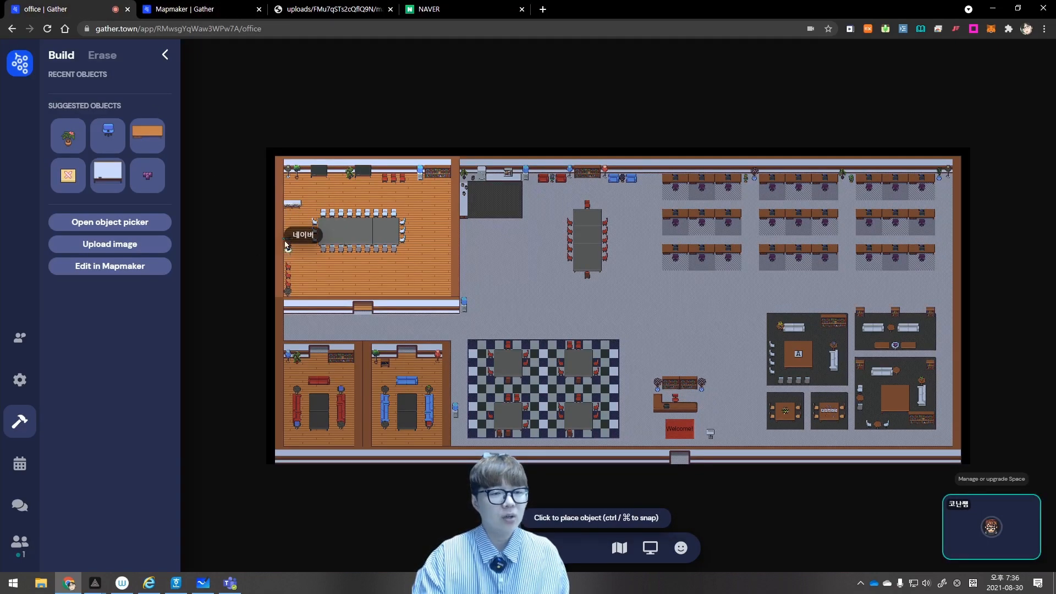
key("x")
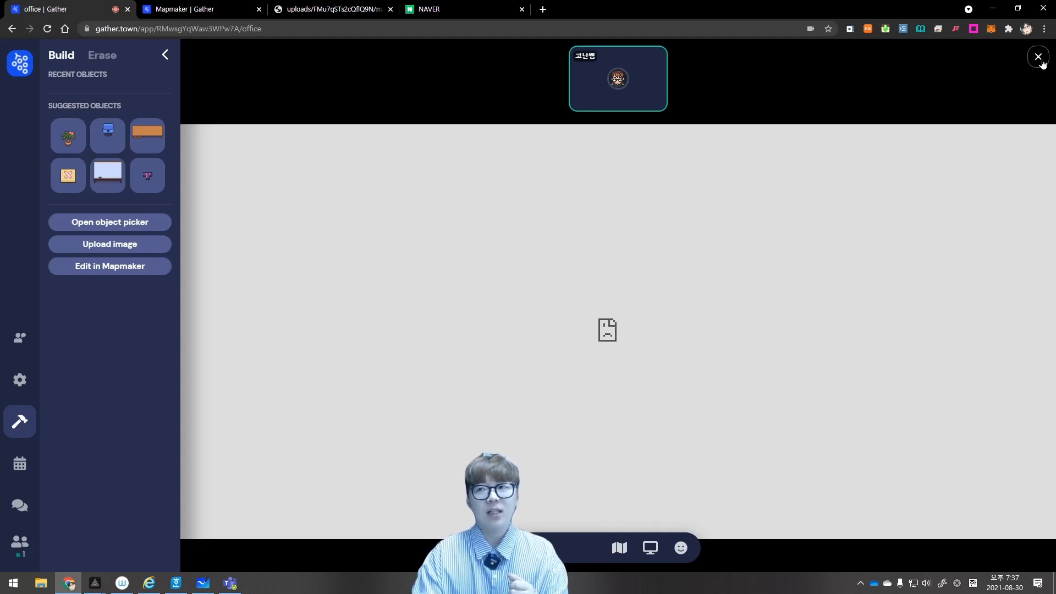
Copy the NAVER page's address and open the iframe example at w3schools.com/tags/tryit.asp?filename=tryhtml_iframe in a new browser tab
left_click(468, 9)
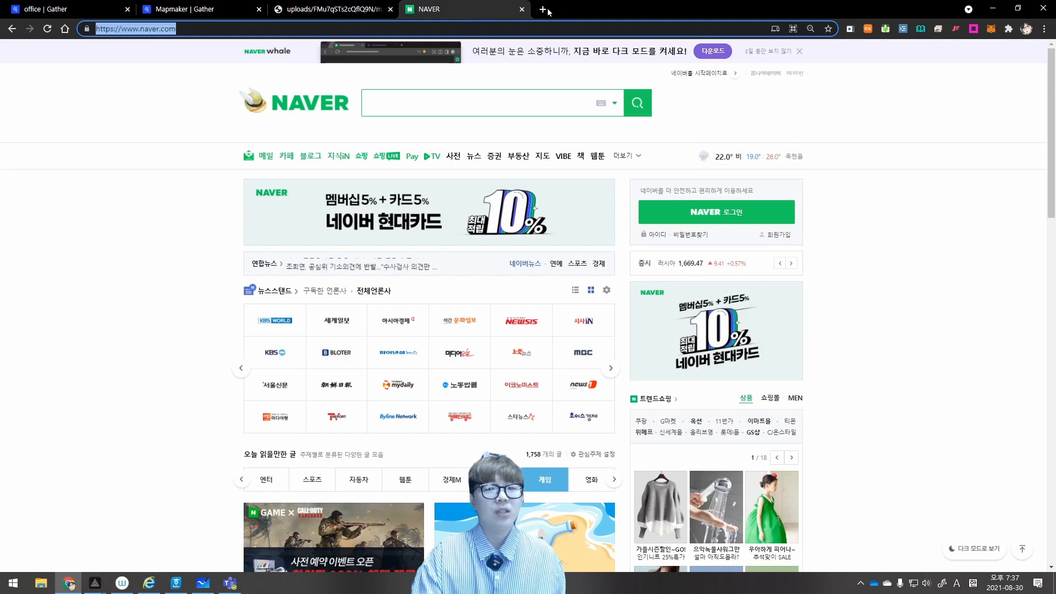
left_click(543, 9)
type("w3schools.com/tags/tryit.asp?filename=tryhtml_iframe")
key("Return")
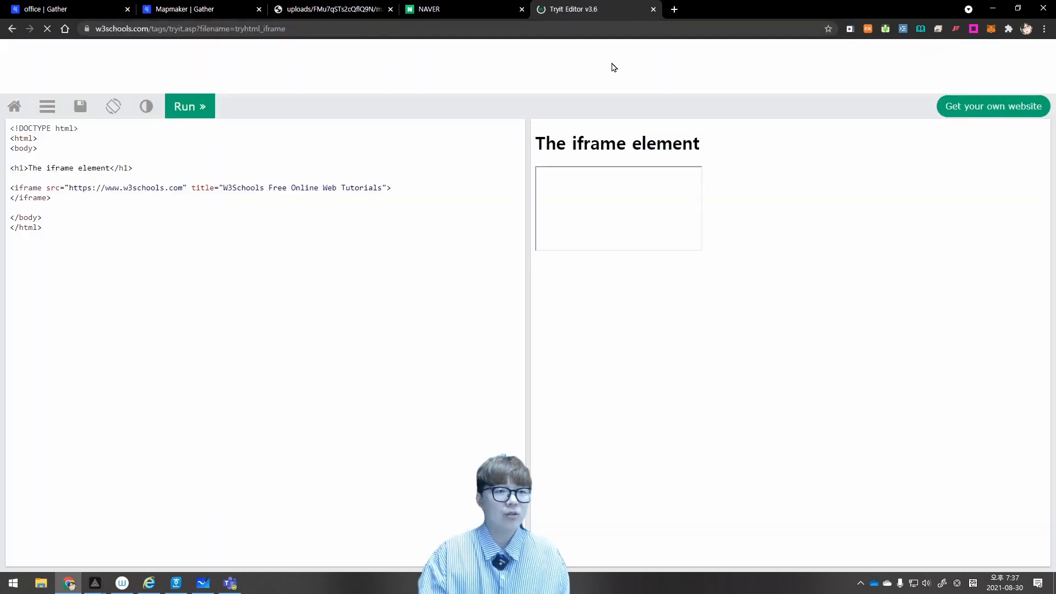
left_click(338, 28)
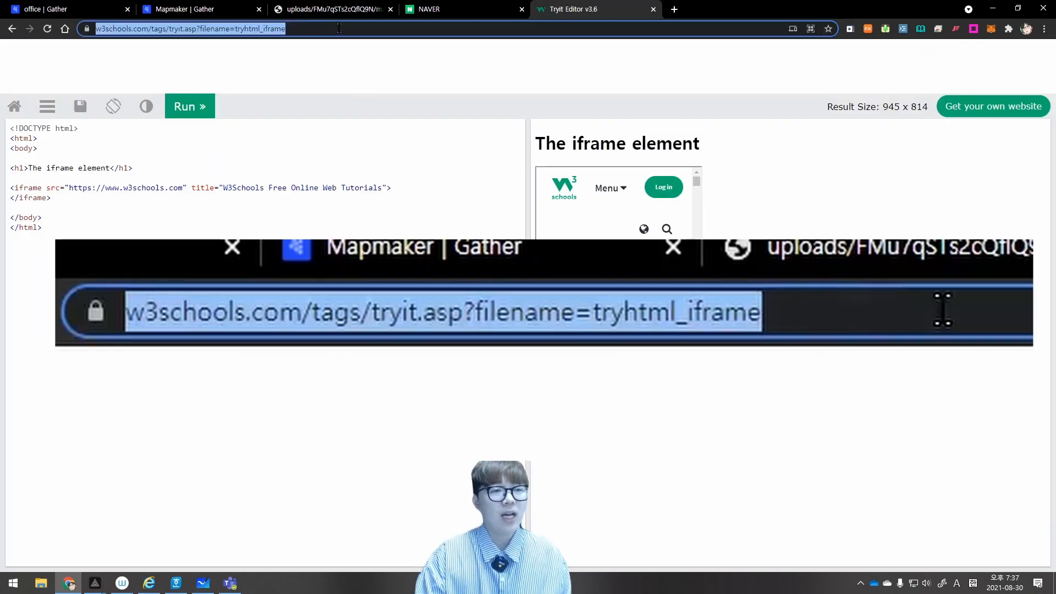
left_click(334, 28)
left_click_drag(334, 28, 40, 42)
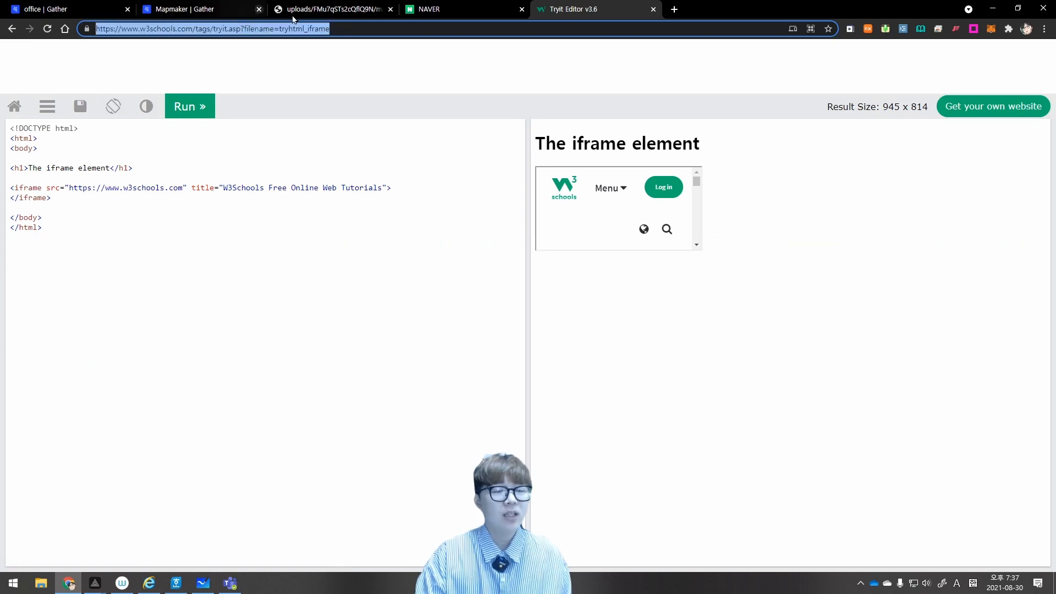
left_click(299, 251)
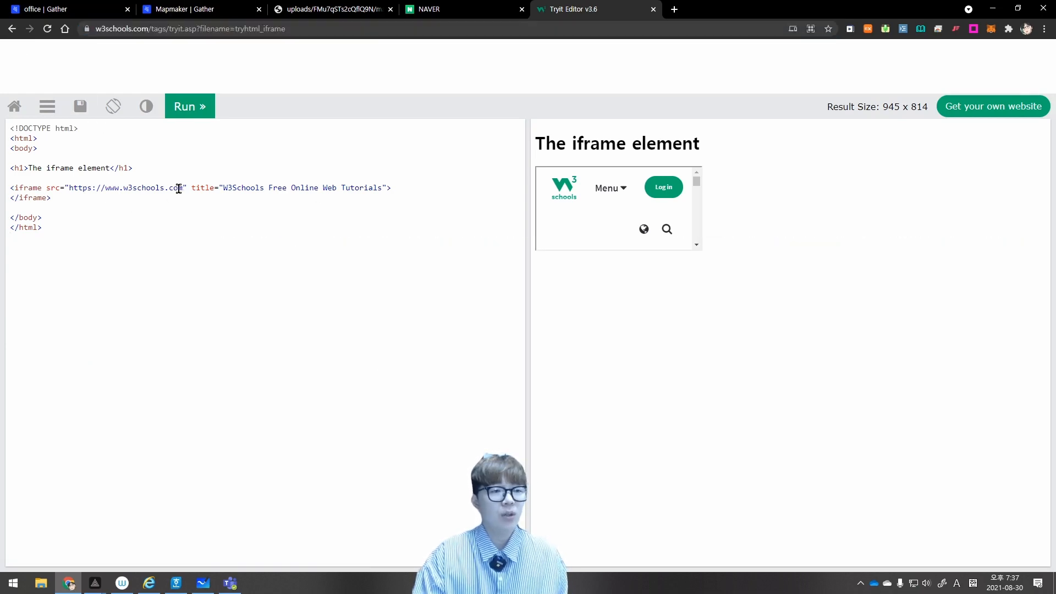
left_click_drag(183, 189, 71, 189)
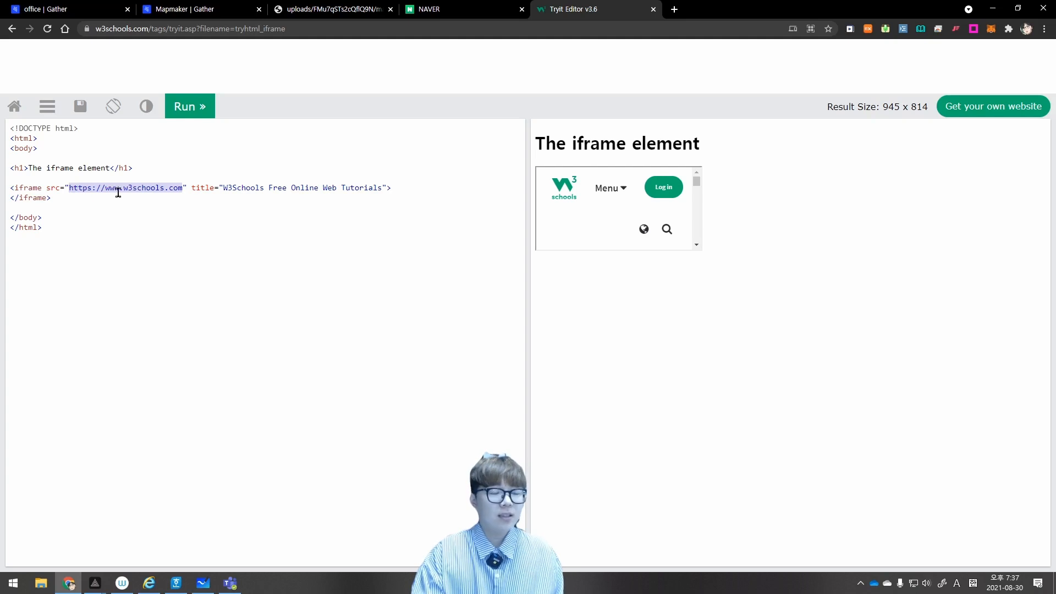
type("https://www.naver.com/")
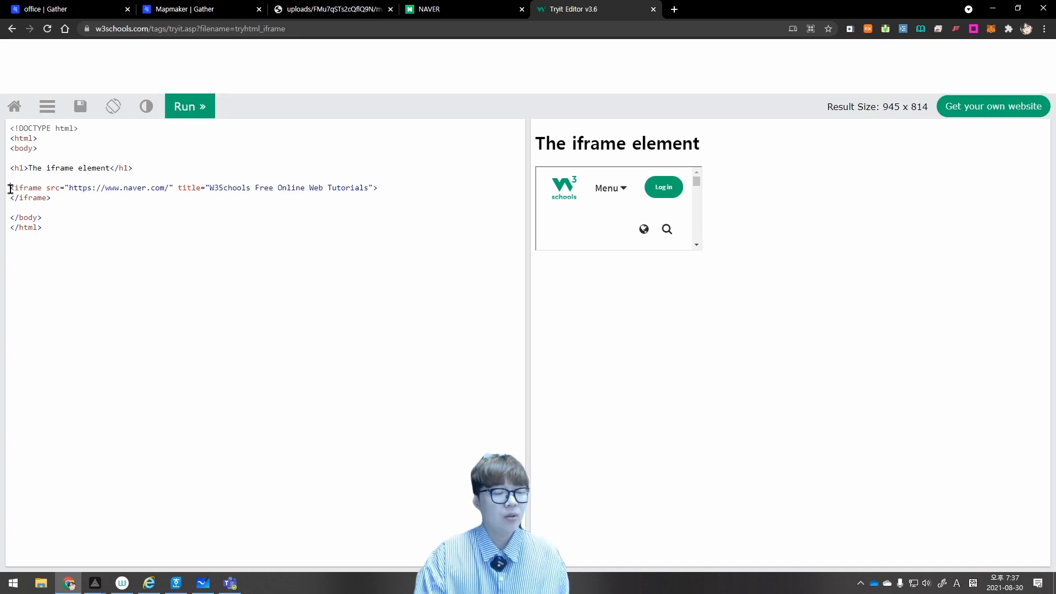
left_click_drag(10, 188, 394, 188)
left_click(402, 207)
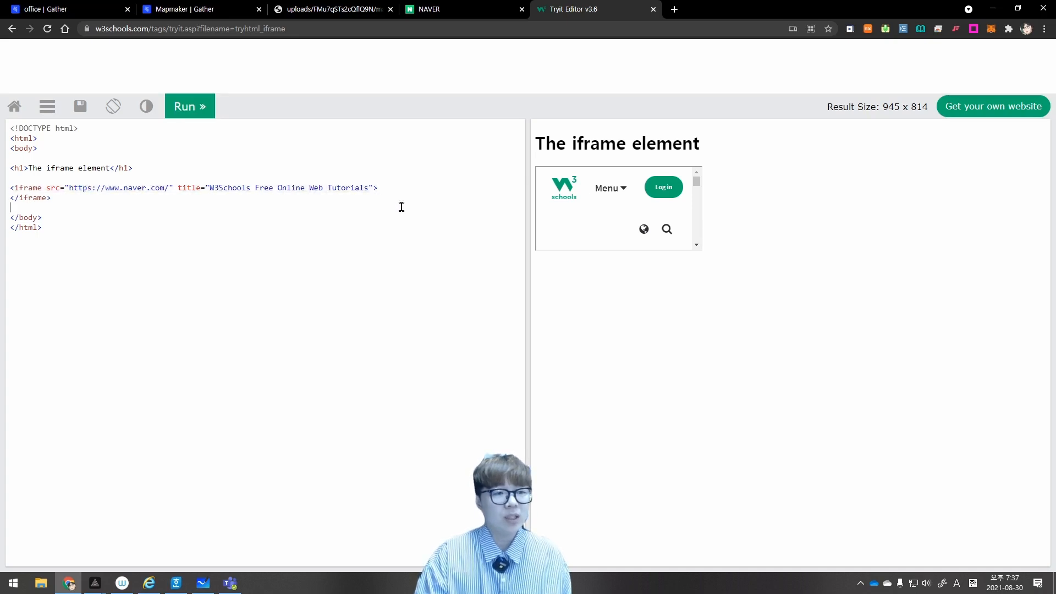
left_click(192, 108)
Open blackpinktest.netlify.app in a new browser tab and copy its address
left_click_drag(169, 188, 67, 191)
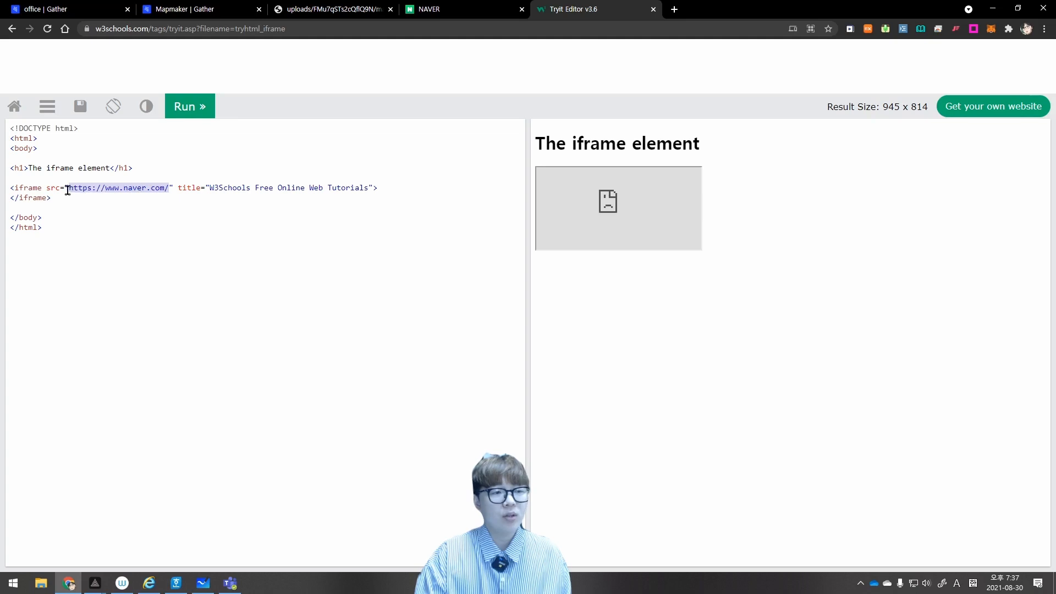
left_click(674, 11)
left_click(616, 28)
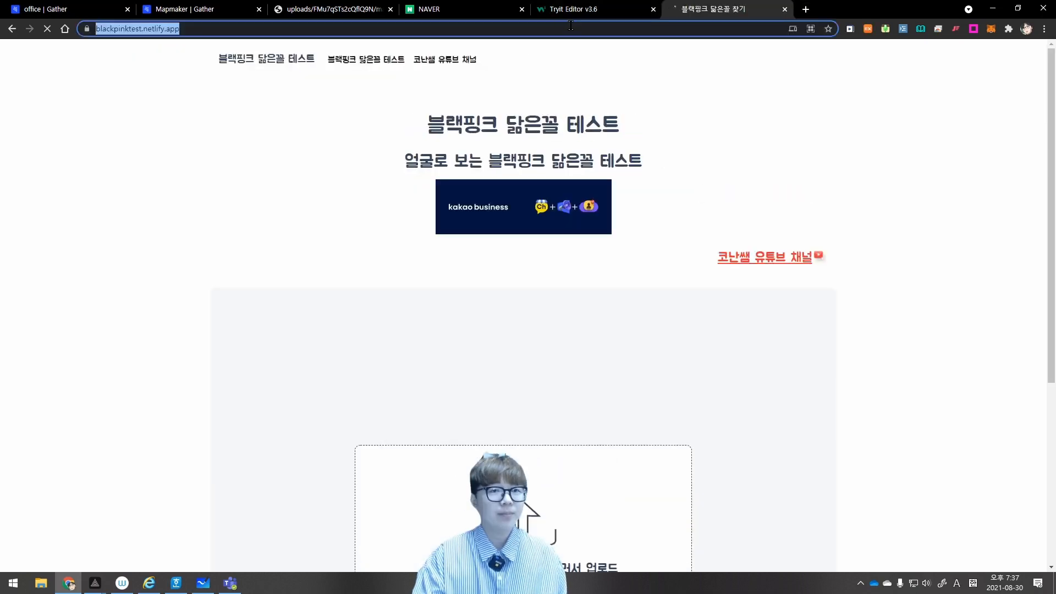
left_click(584, 15)
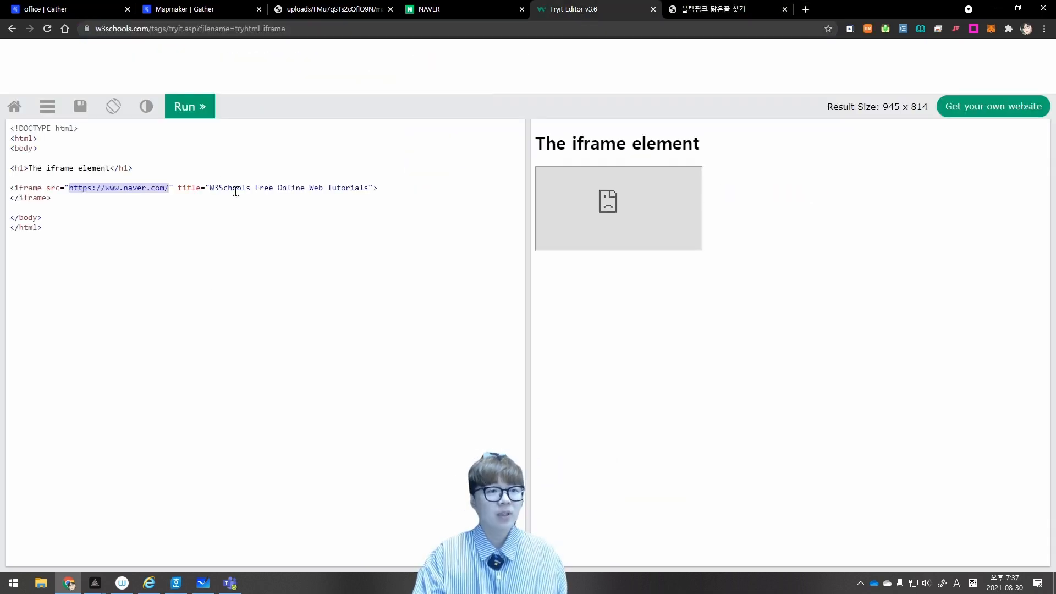
left_click(172, 189)
left_click_drag(172, 189, 68, 189)
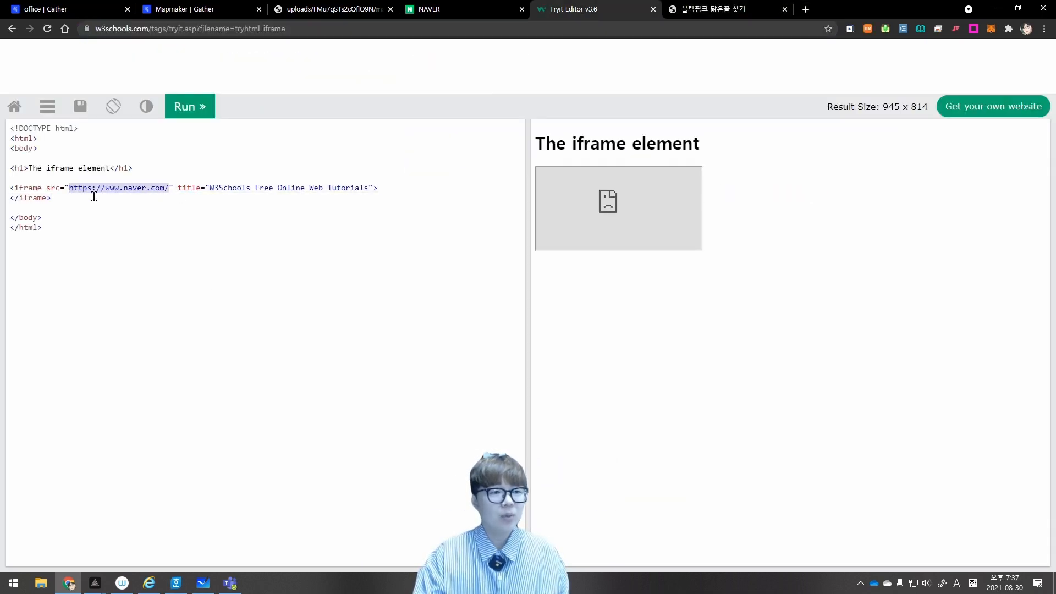
type("https://blackpinktest.netlify.app/")
left_click(177, 114)
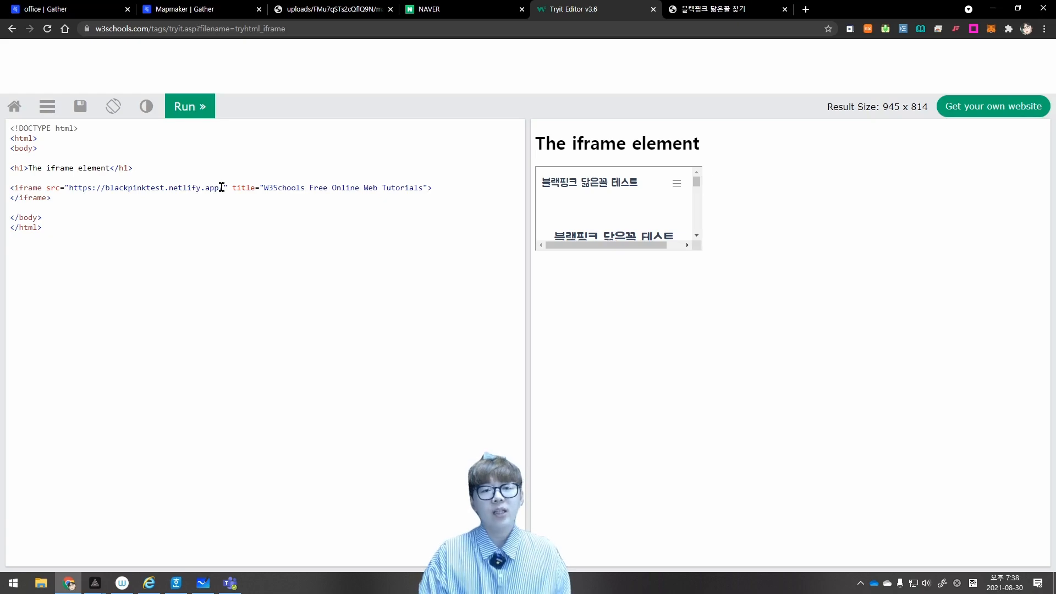
left_click(47, 9)
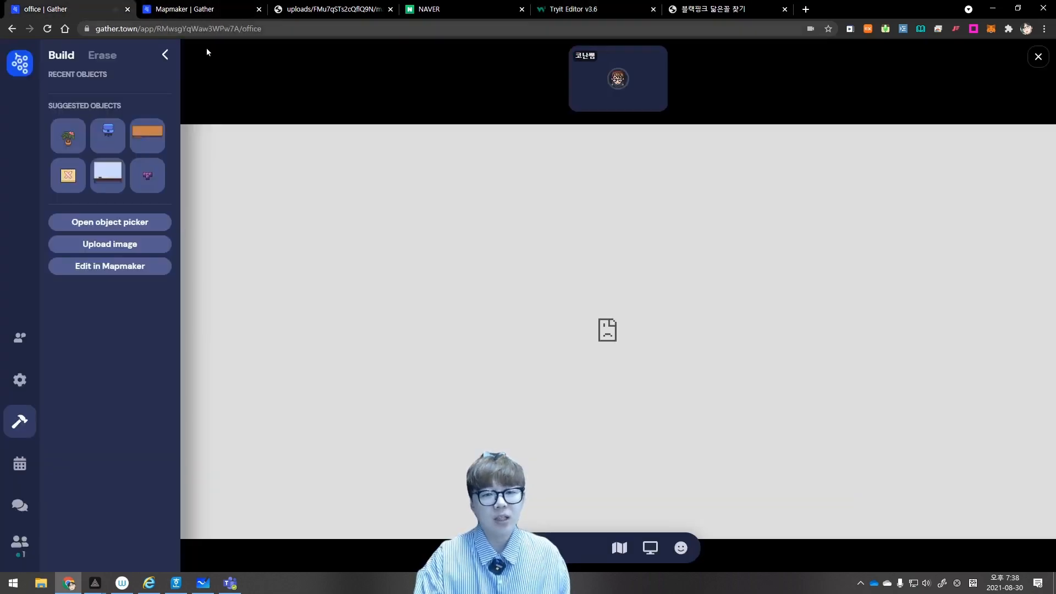
left_click(1038, 57)
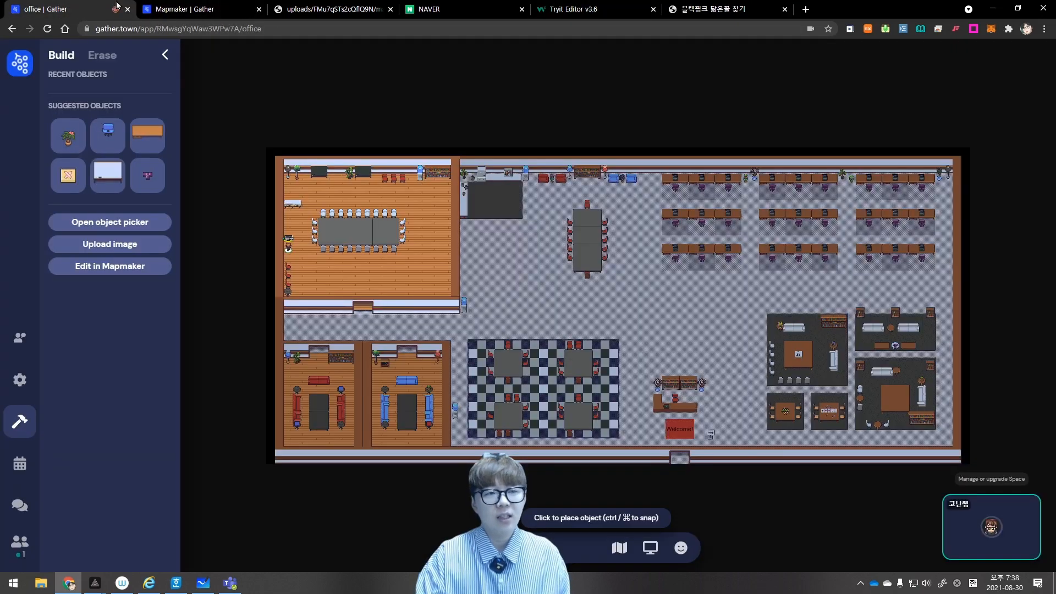
left_click(187, 10)
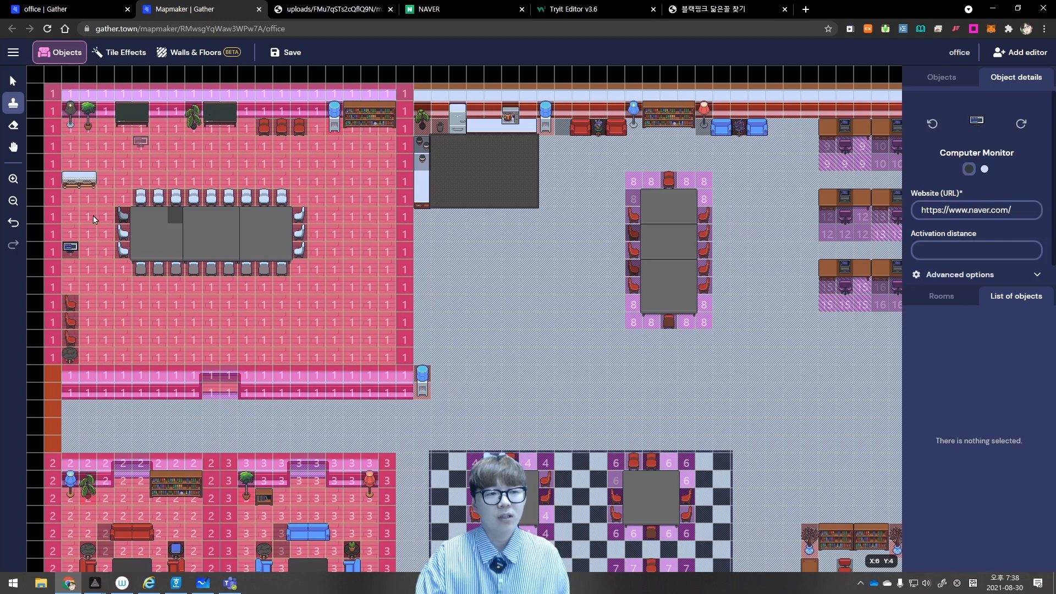
left_click(13, 81)
left_click(70, 249)
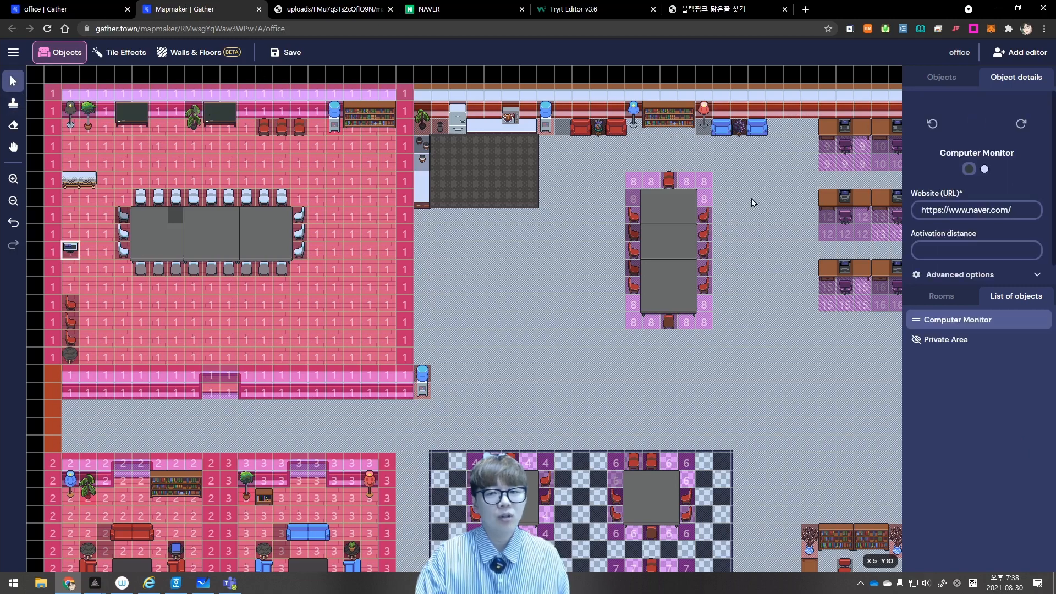
left_click(1028, 210)
key("ctrl+a")
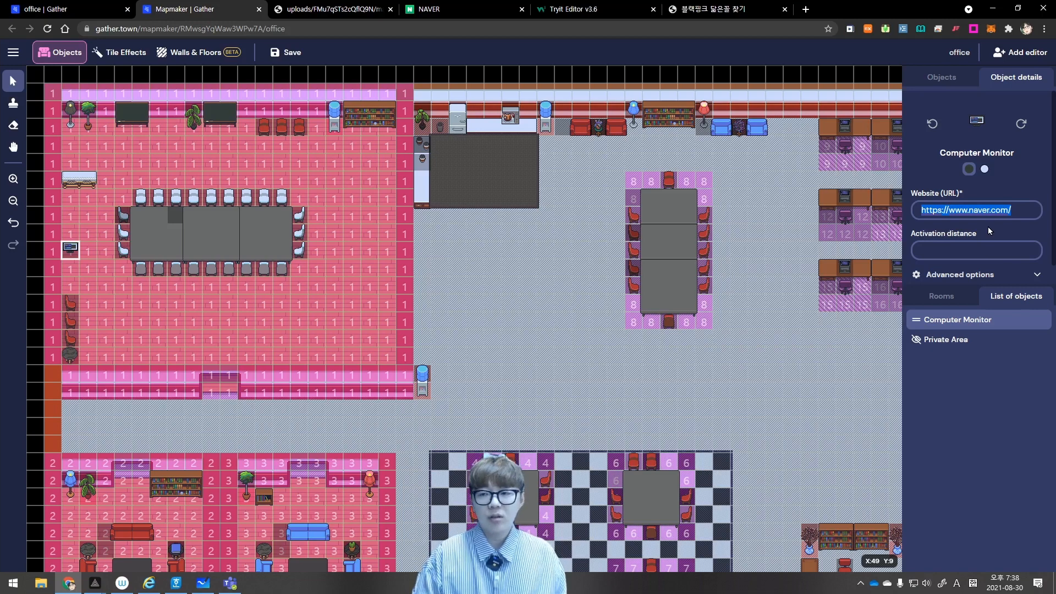
key("BackSpace")
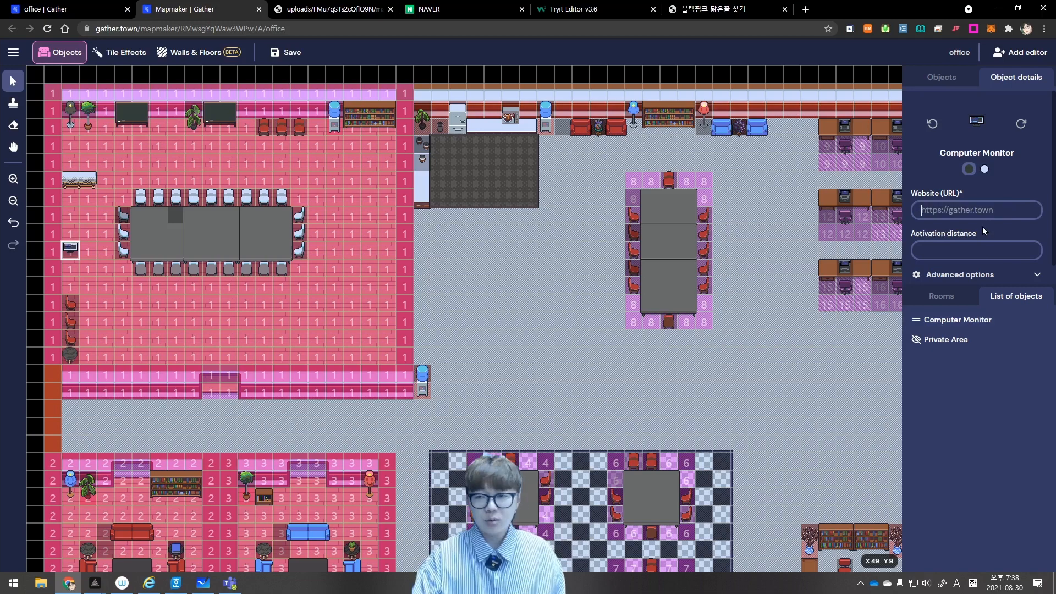
type("https://blackpinktest.netlify.app/")
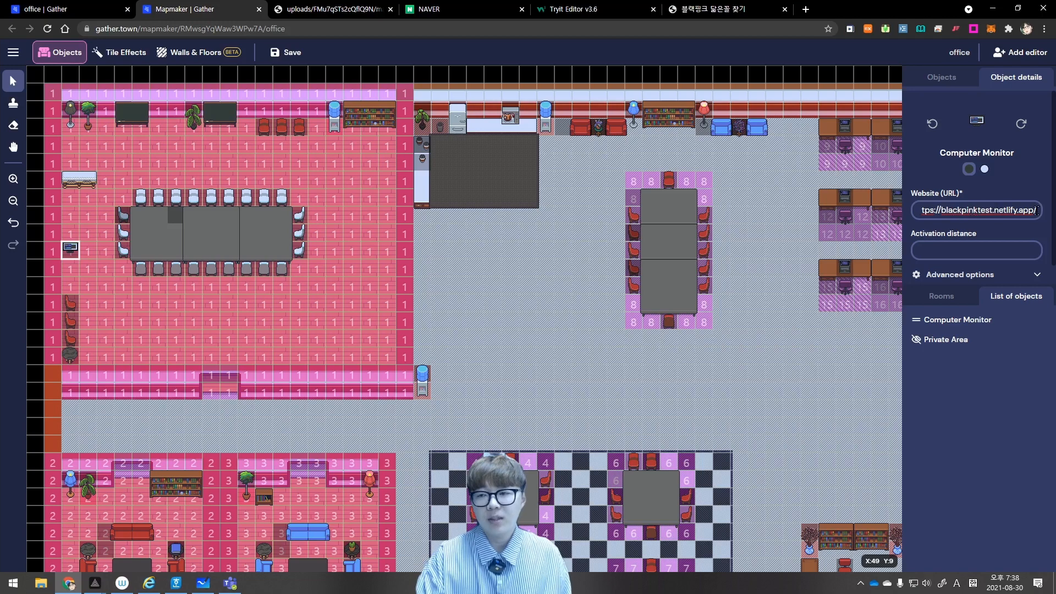
Change the Computer Monitor's prompt message to 블핑닮은꼴 찾기 in the advanced options and save the map
left_click(960, 275)
scroll(953, 199, "down", 3)
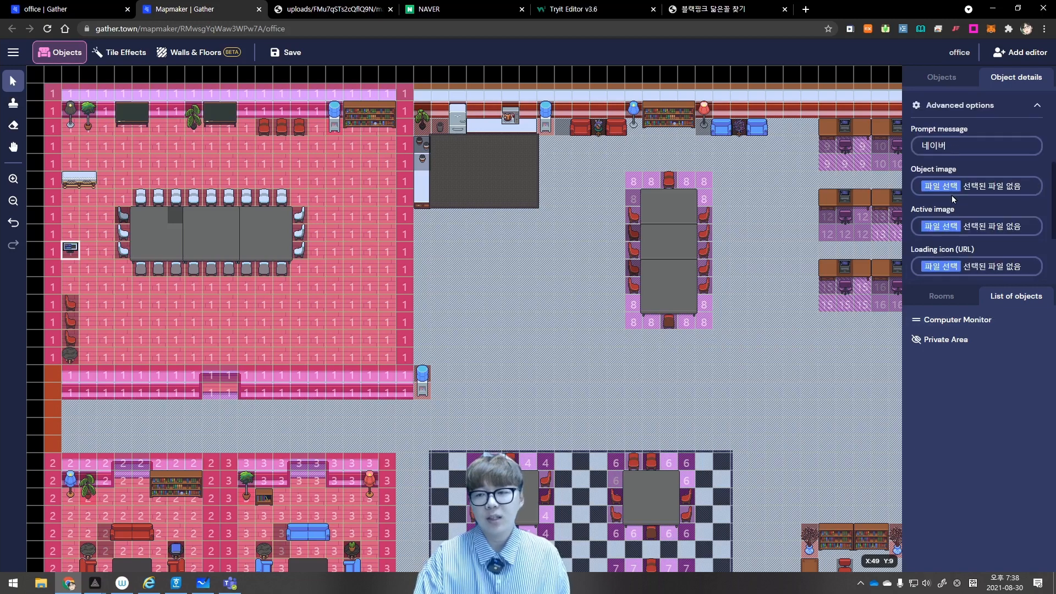
left_click(962, 144)
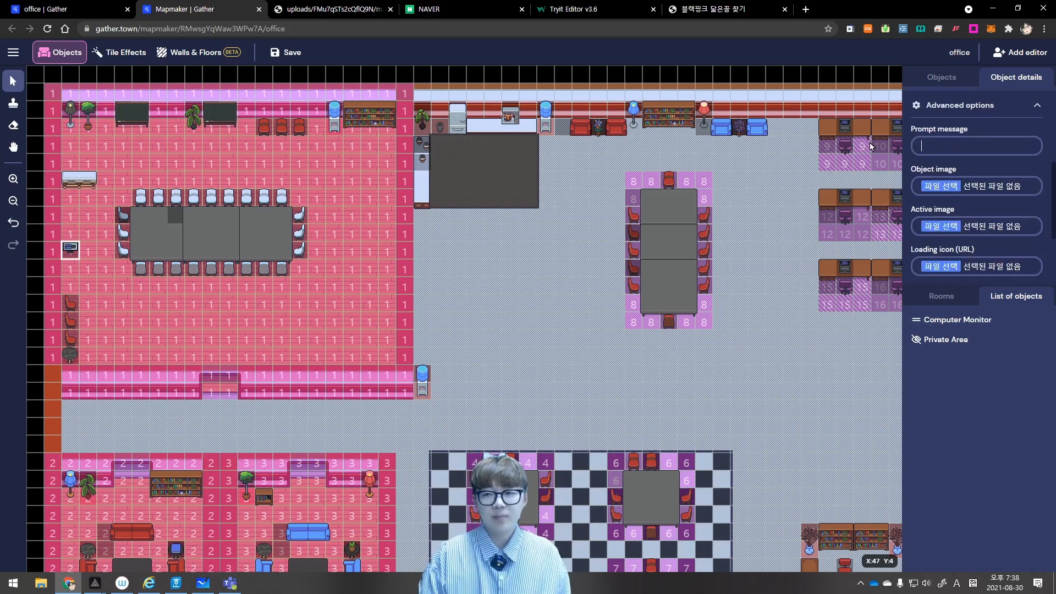
key("Hangul")
type("브")
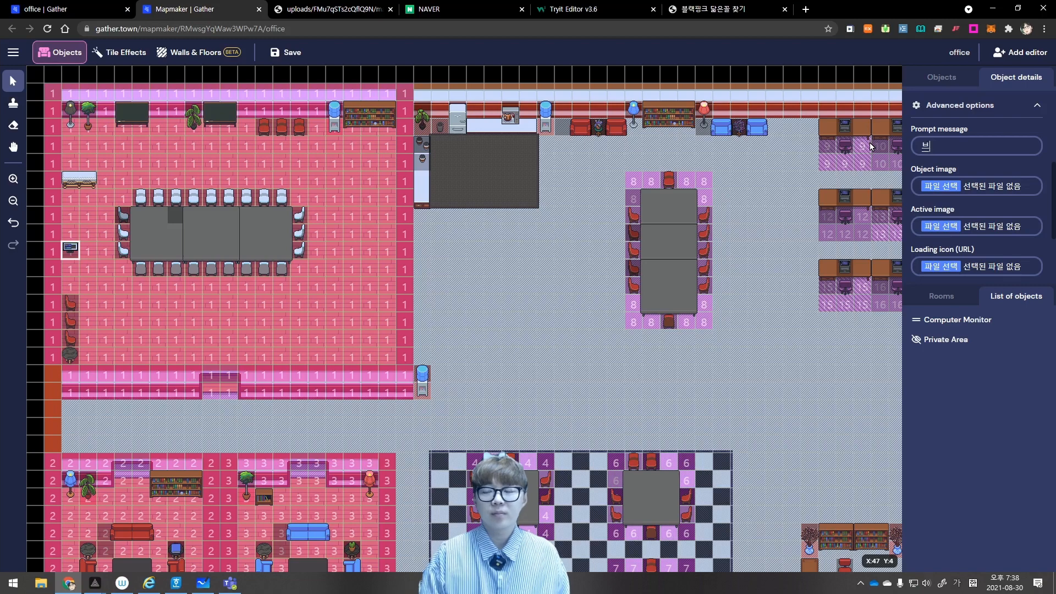
type("ㄹ피ㅇ닮은")
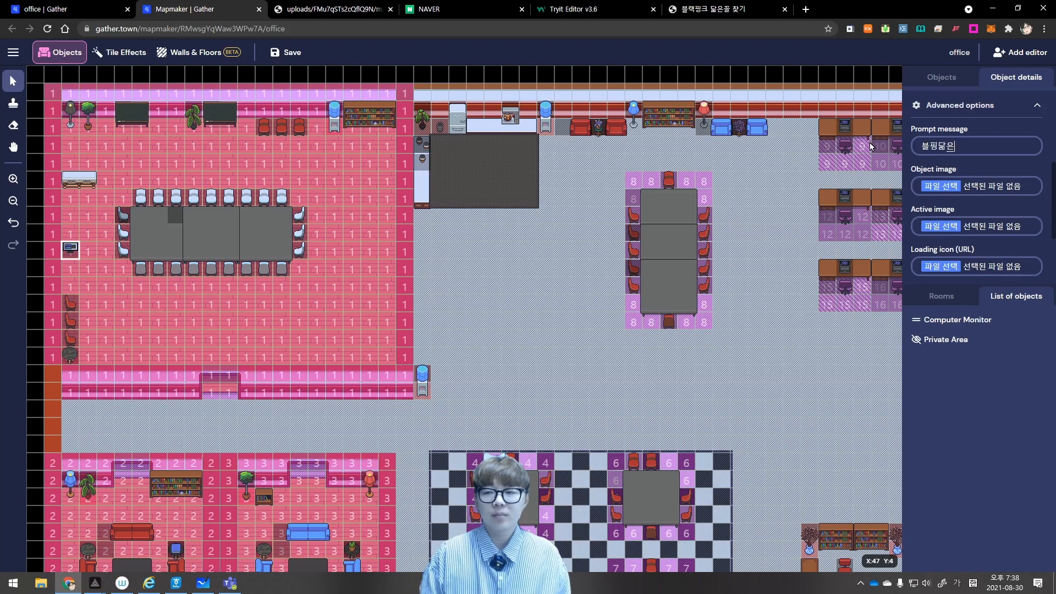
type("꼴 찾기")
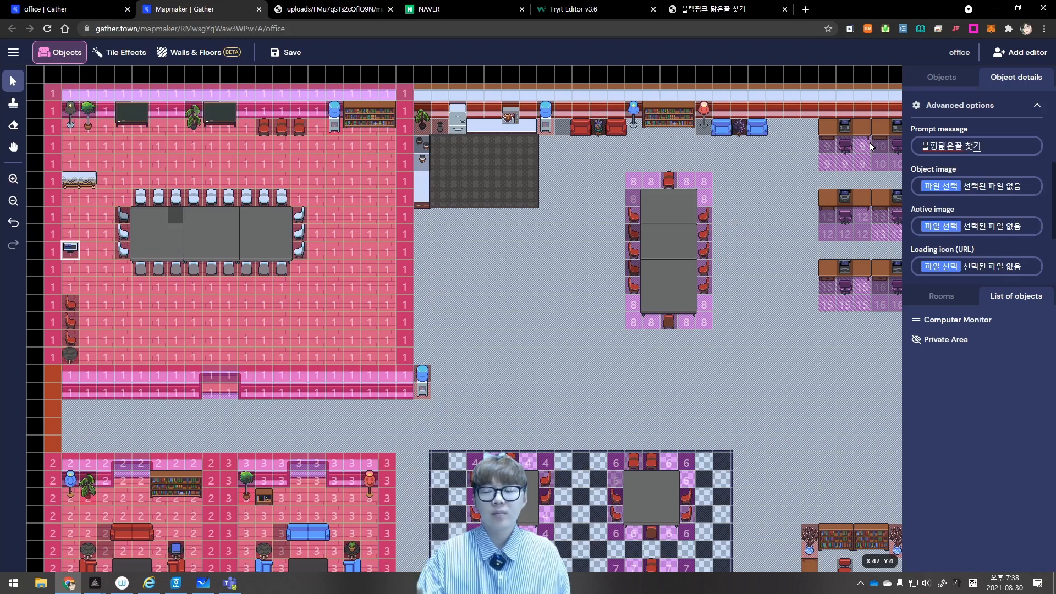
left_click(286, 52)
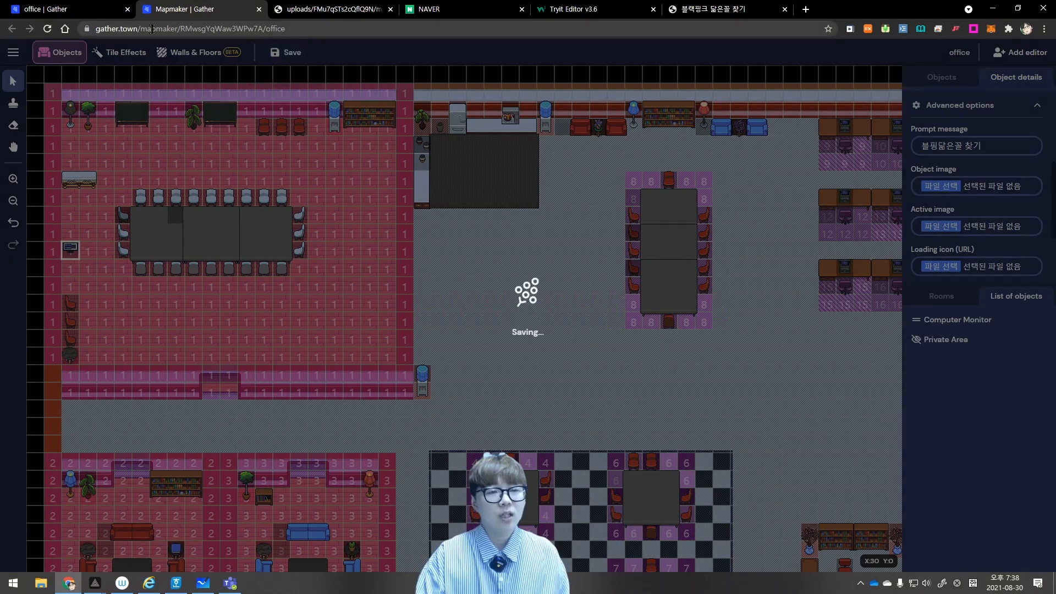
Return to the office space, move the avatar beside the computer monitor, and open and look through its embedded website
left_click(88, 10)
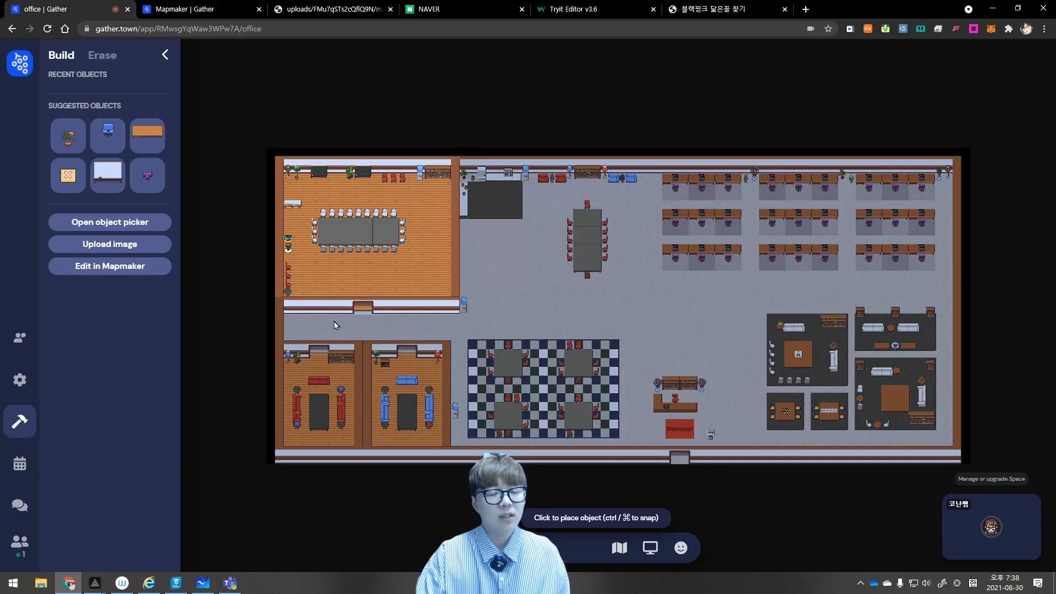
key("Down")
key("Down")
key("Down")
key("Up")
key("Up")
key("Up")
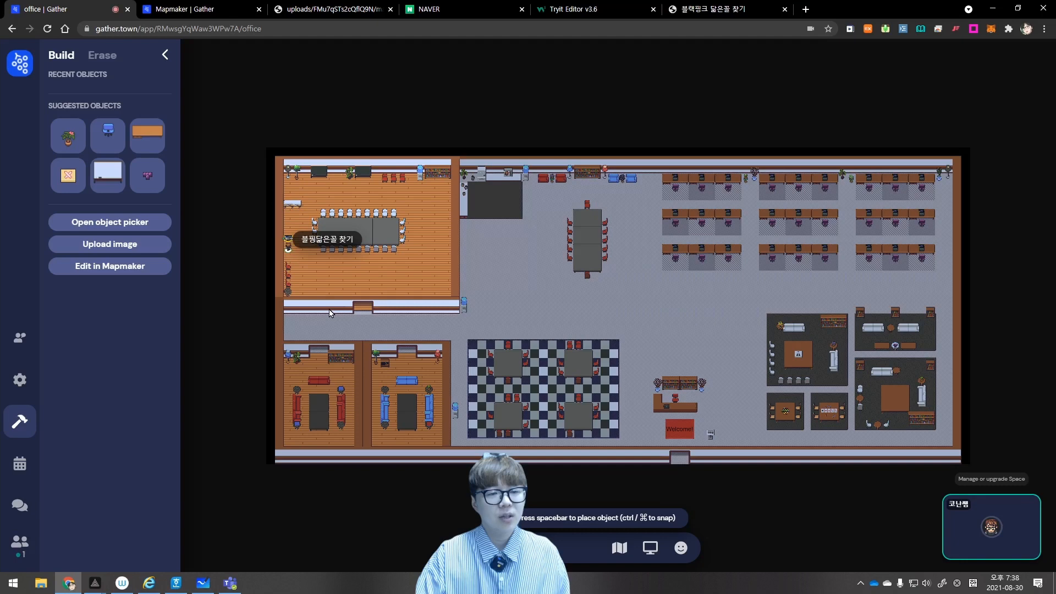
left_click(319, 241)
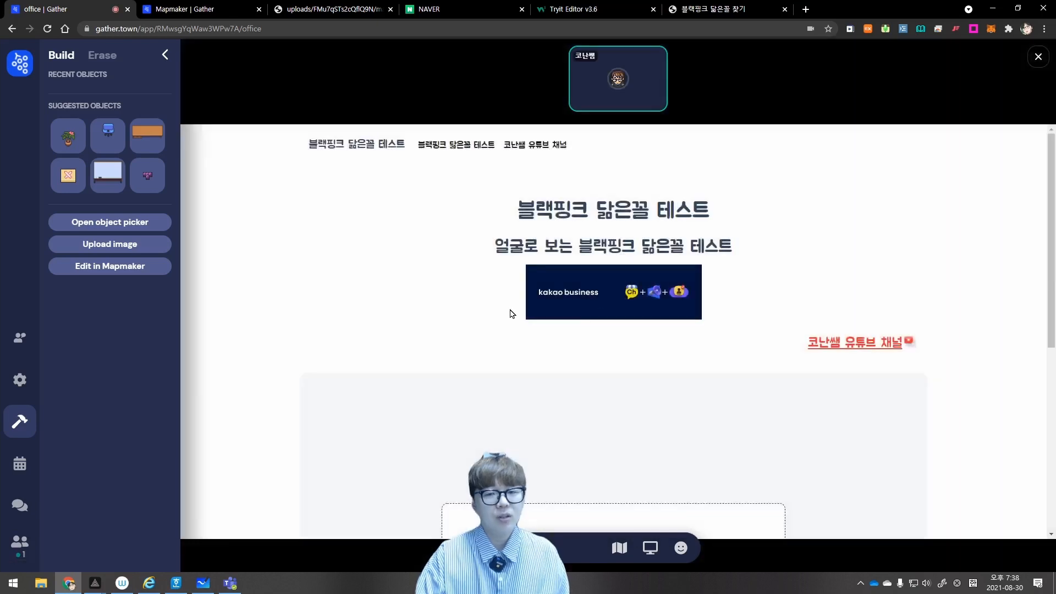
scroll(511, 314, "down", 5)
scroll(493, 323, "up", 5)
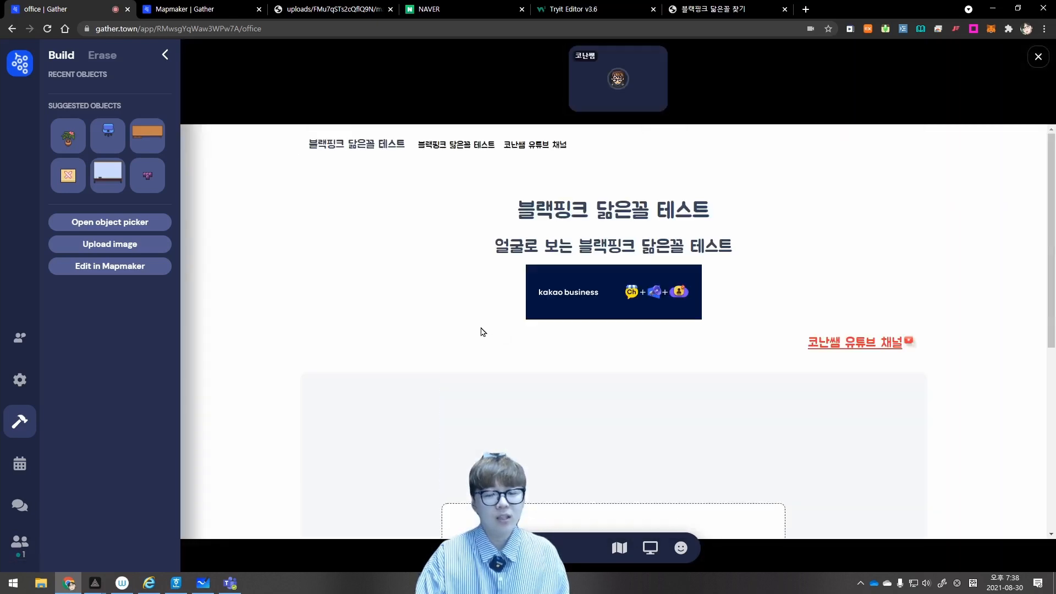
scroll(467, 319, "down", 5)
scroll(440, 314, "up", 5)
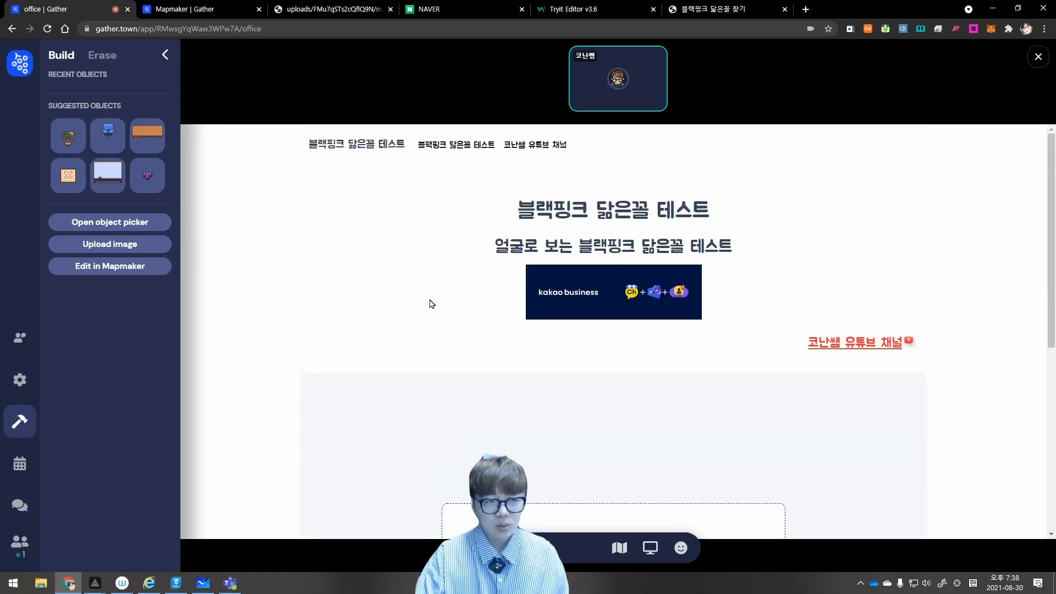
Collapse the Build sidebar and close the embedded website, reopening it once from the monitor before closing it again
left_click(166, 54)
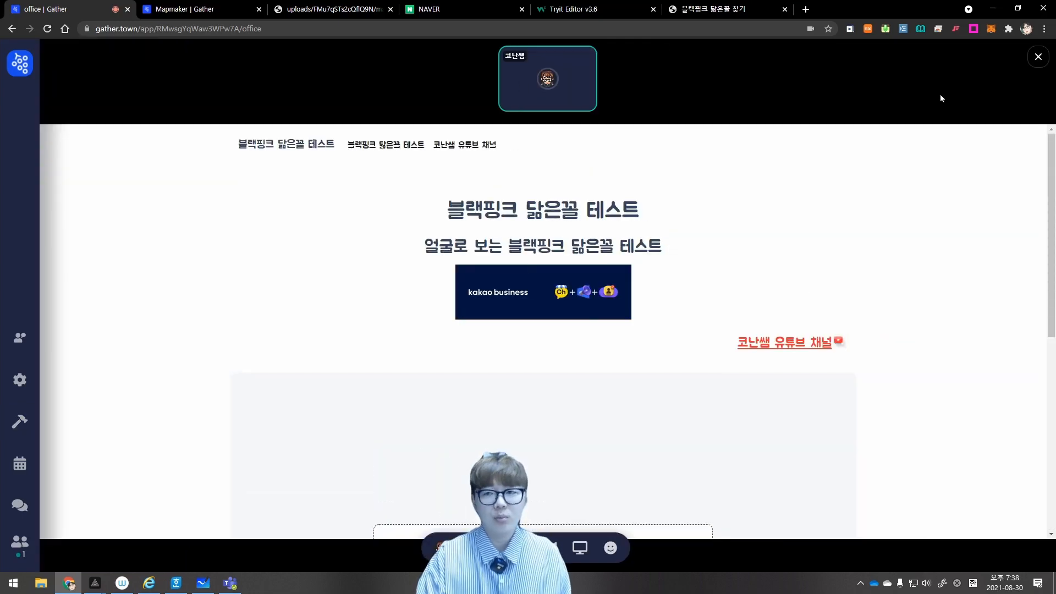
left_click(1040, 58)
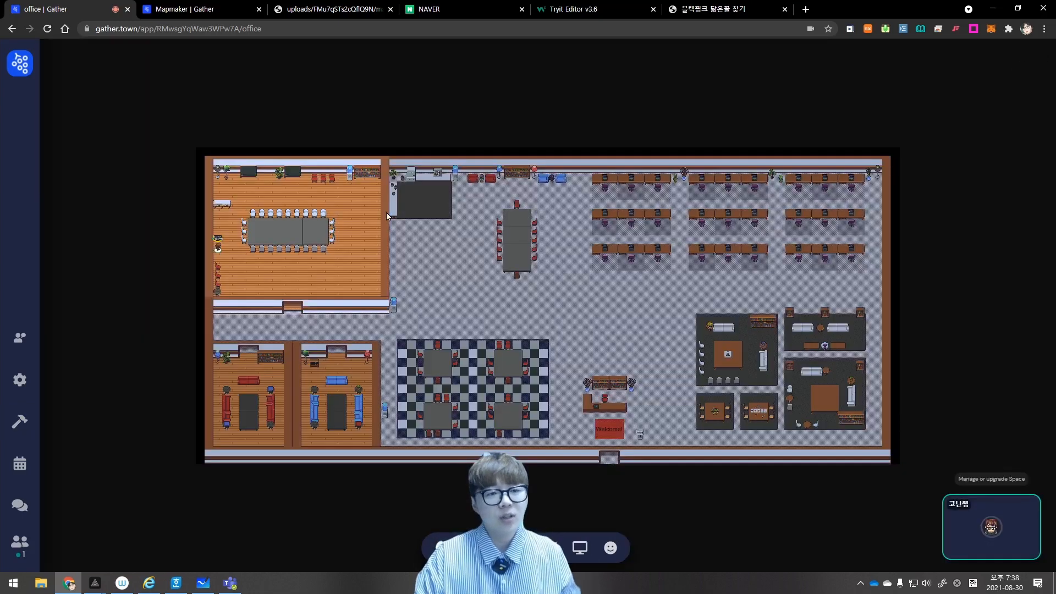
key("x")
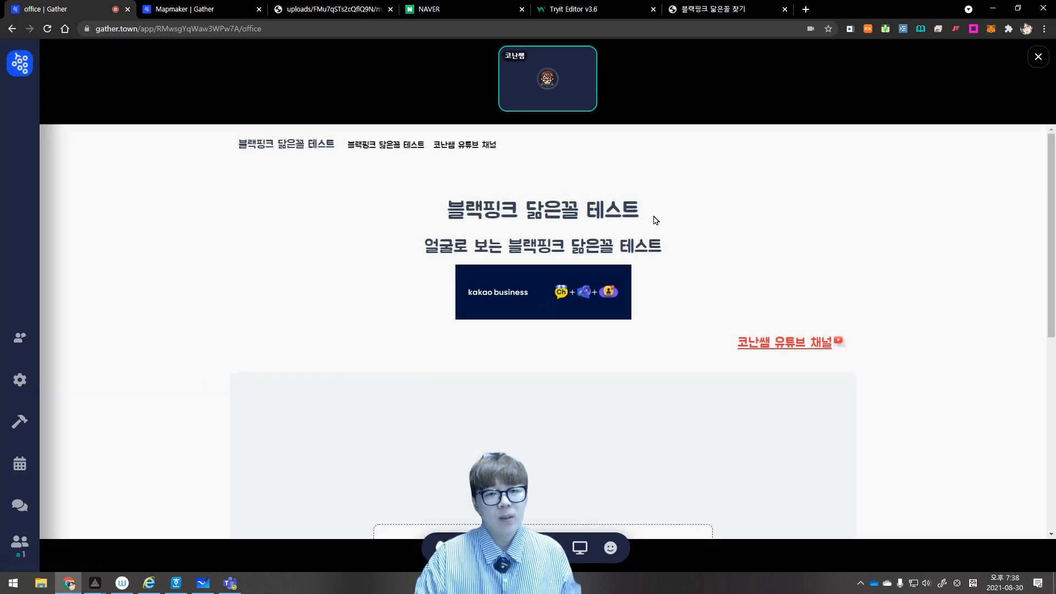
left_click(1038, 57)
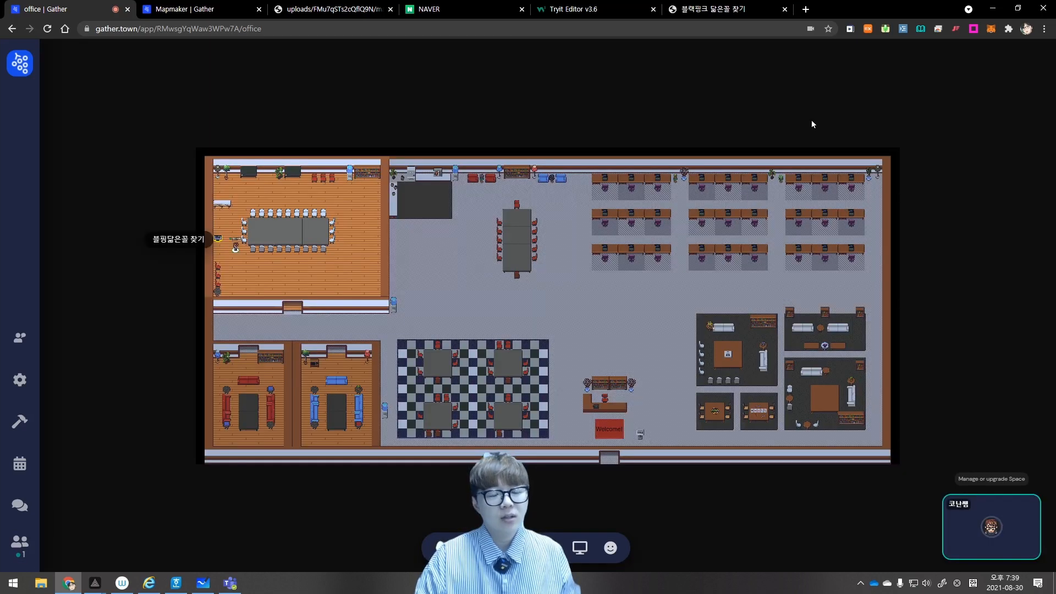
Walk the avatar around the meeting table and out of the room into the corridor above the two small rooms
key("Up")
key("Up")
key("Right")
key("Right")
key("Right")
key("Right")
key("Right")
key("Right")
key("Right")
key("Right")
key("Right")
key("Right")
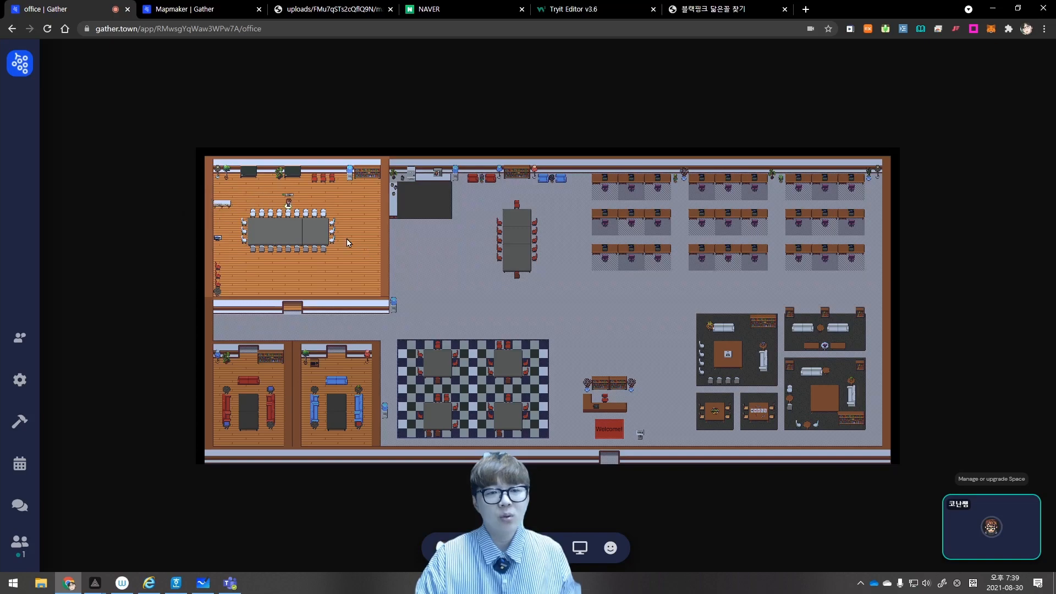
key("Right")
key("Right")
key("Right")
key("Right")
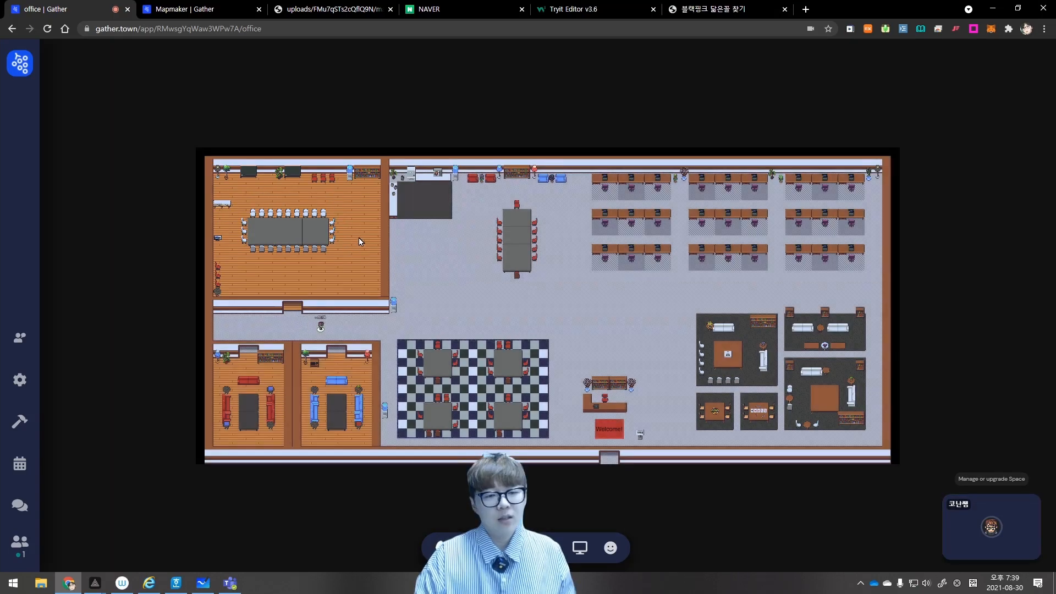
key("Down")
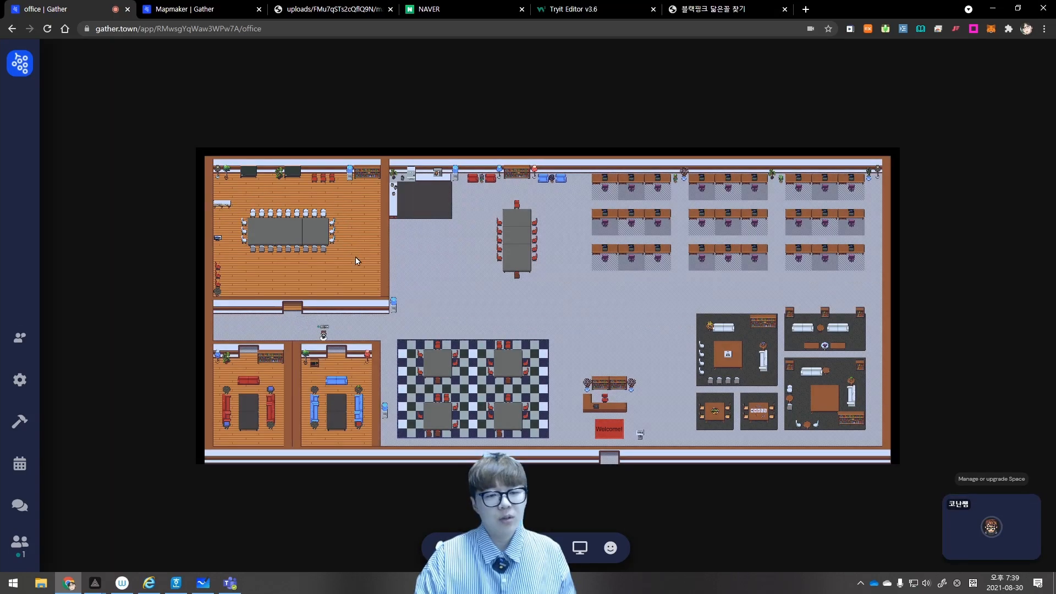
key("Right")
Switch to Mapmaker and browse the full object library for objects that can be added to the map
left_click(182, 9)
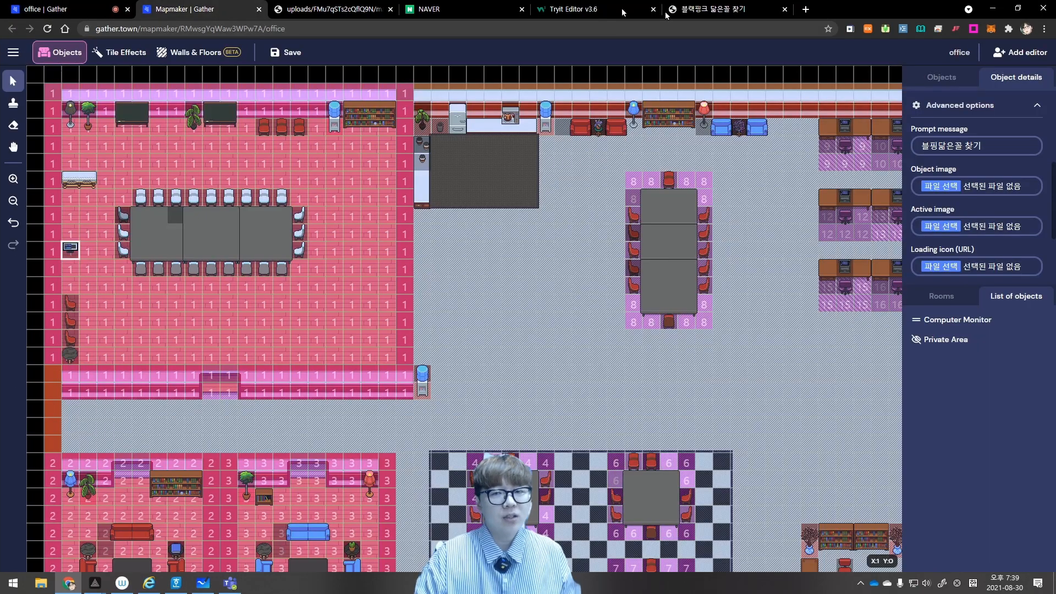
left_click(950, 77)
left_click(964, 104)
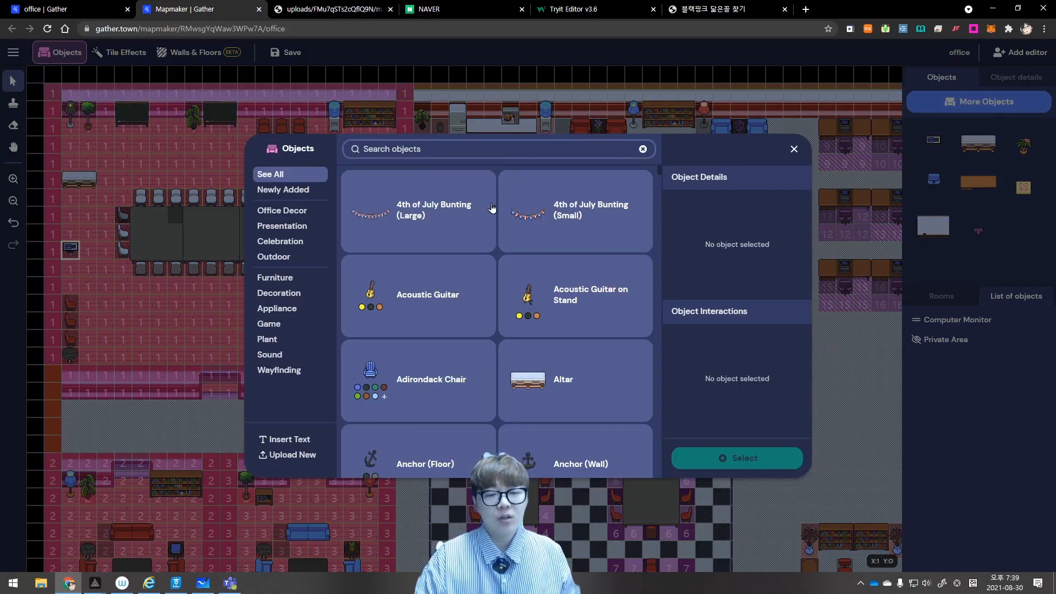
scroll(495, 233, "down", 5)
scroll(495, 233, "down", 20)
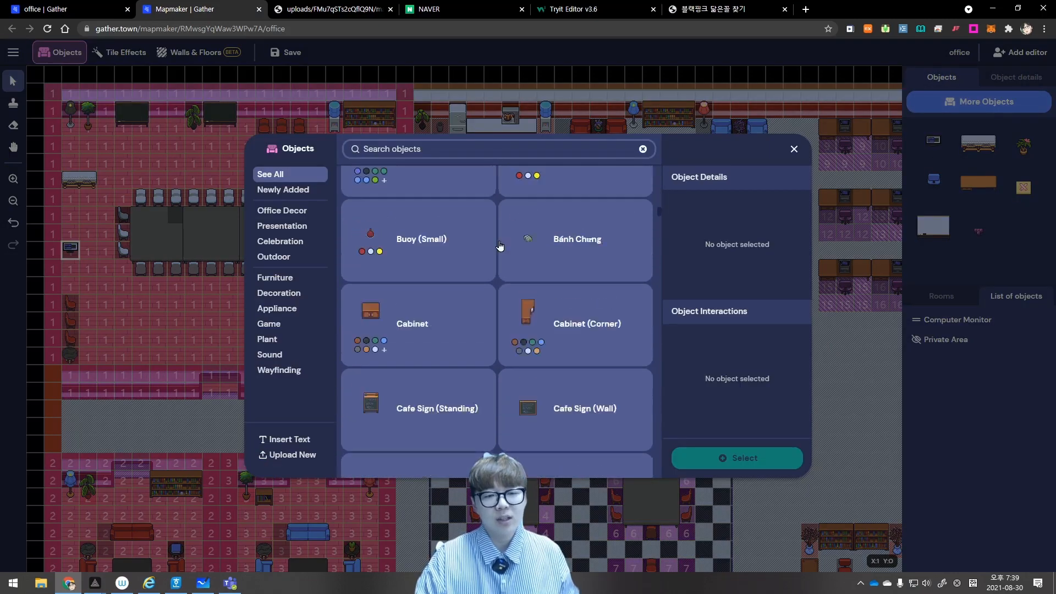
scroll(418, 333, "down", 15)
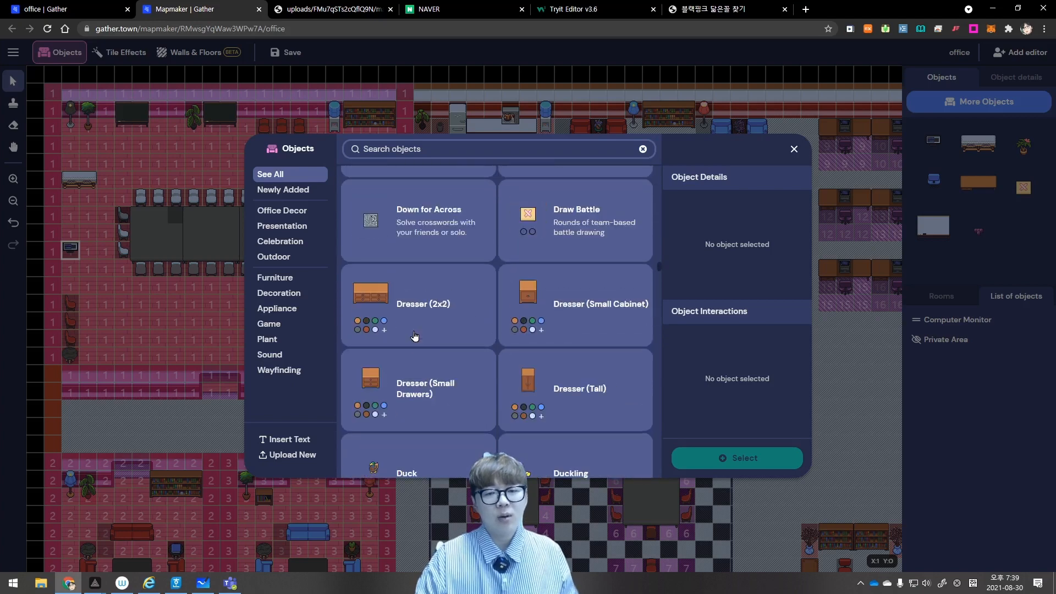
scroll(414, 336, "down", 5)
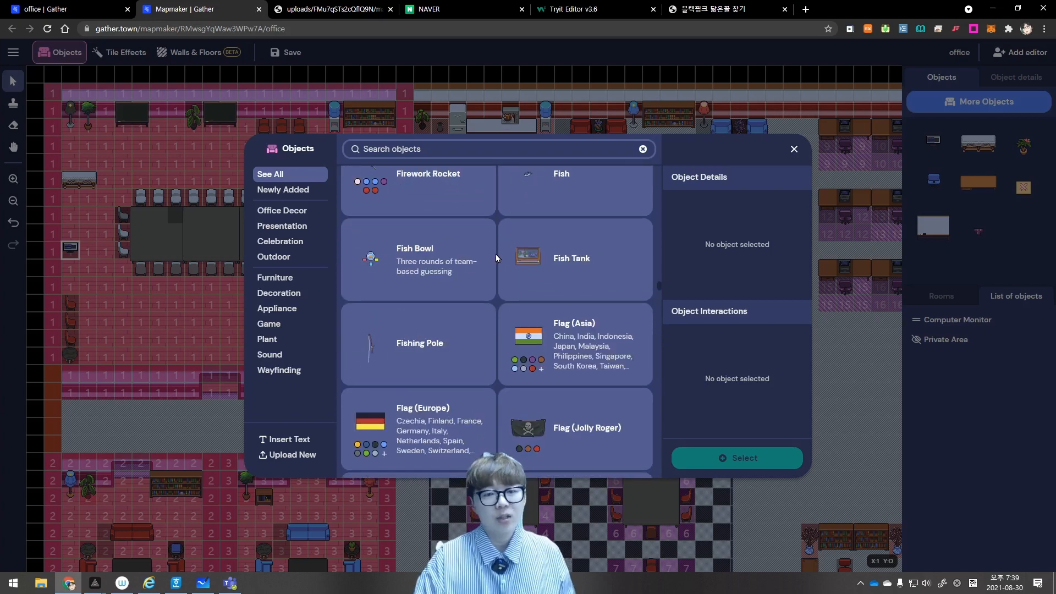
scroll(448, 264, "down", 5)
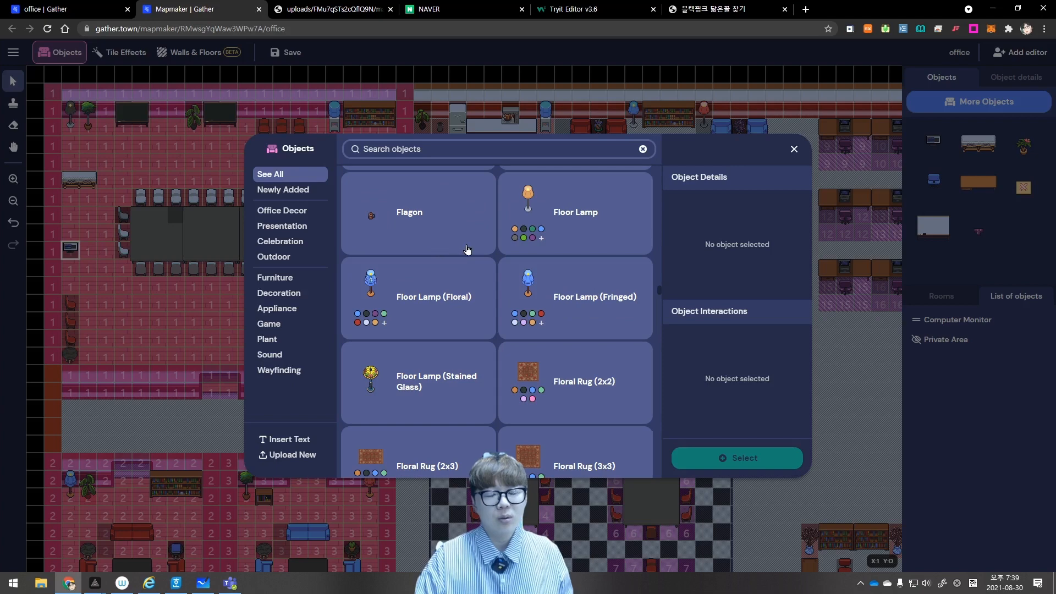
scroll(468, 249, "down", 5)
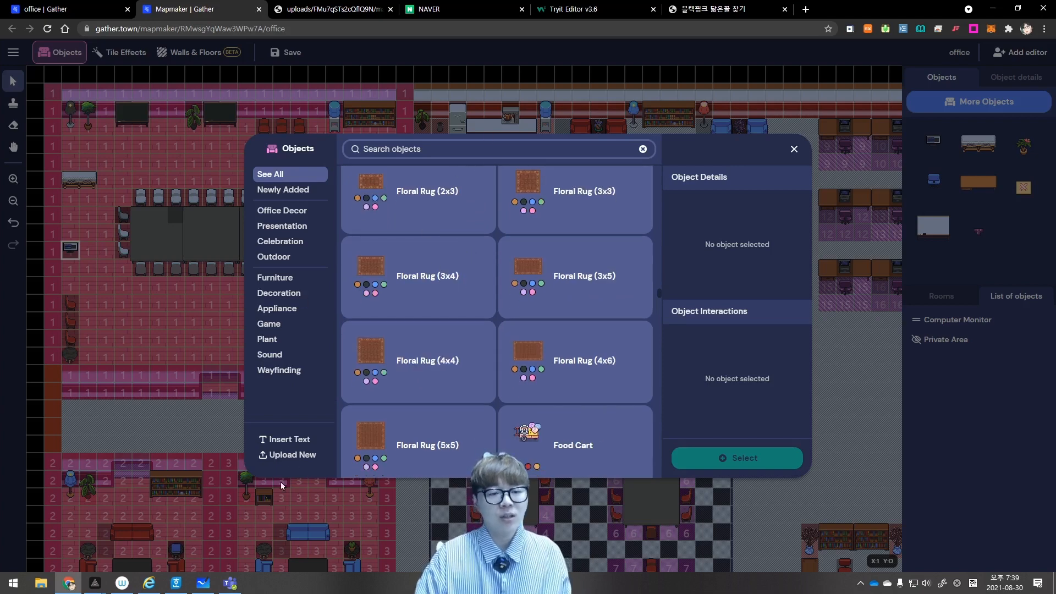
View the upload form for a new object image, and browse the Game category of the object library, including Codenames
left_click(289, 456)
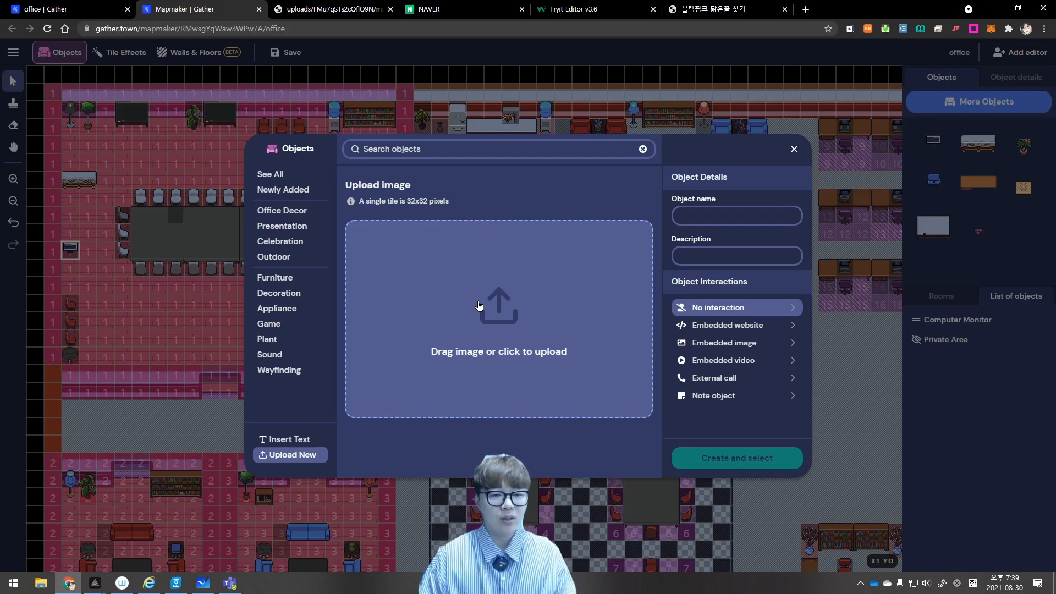
left_click(274, 324)
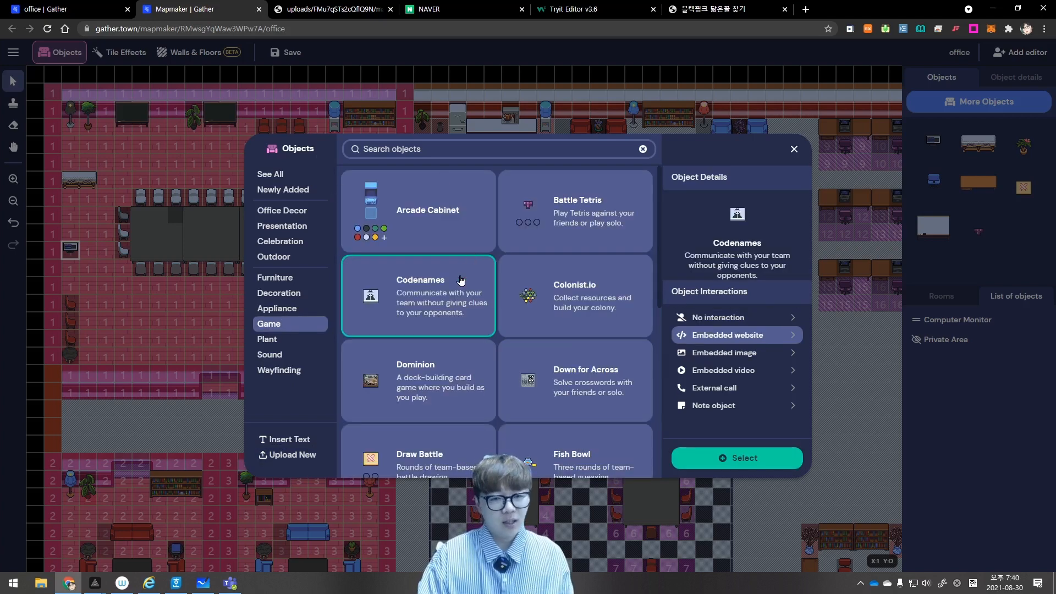
scroll(440, 367, "down", 6)
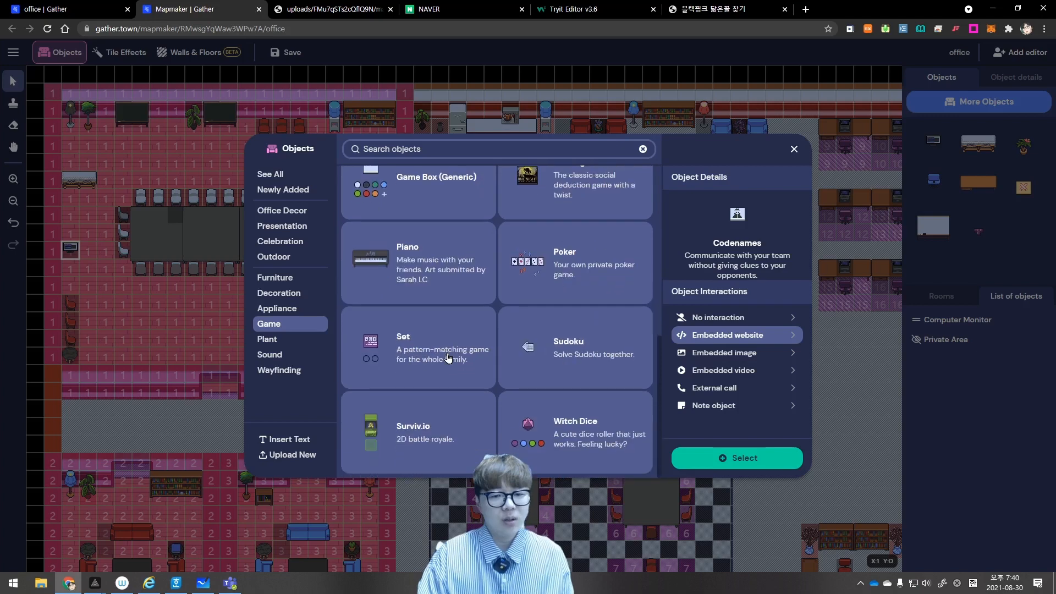
Browse the Appliance category and check the interaction options of the Piano, Projector Screen, Projector and TV (on stand)
left_click(417, 284)
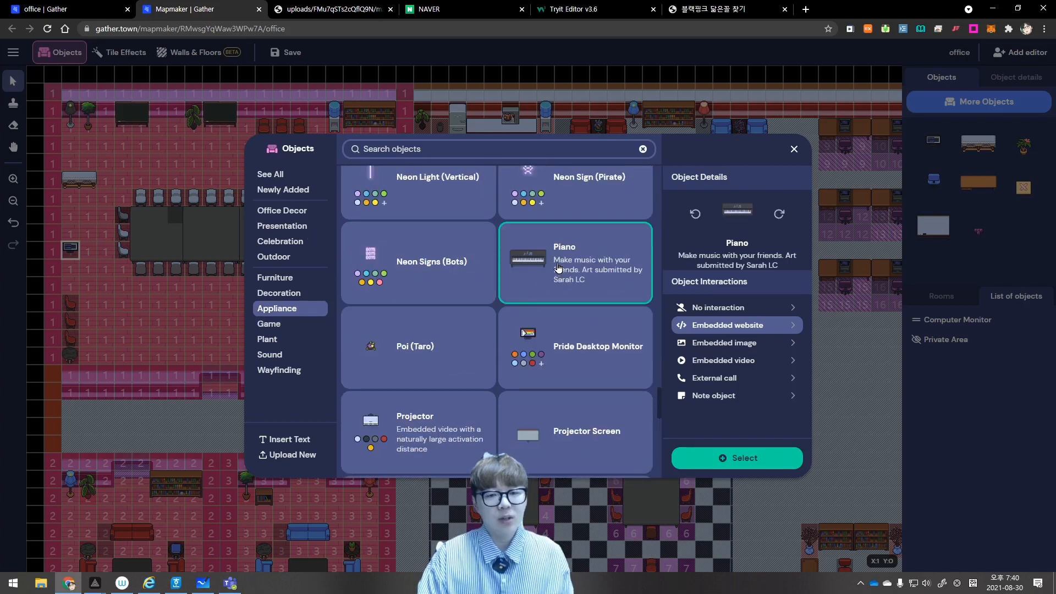
left_click(586, 435)
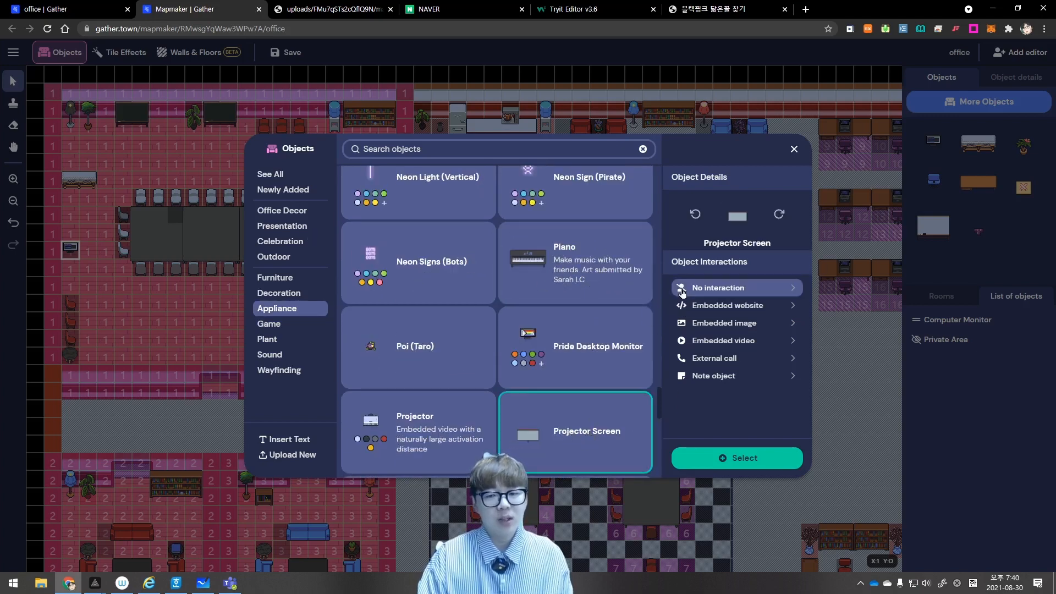
left_click(417, 445)
scroll(528, 391, "down", 4)
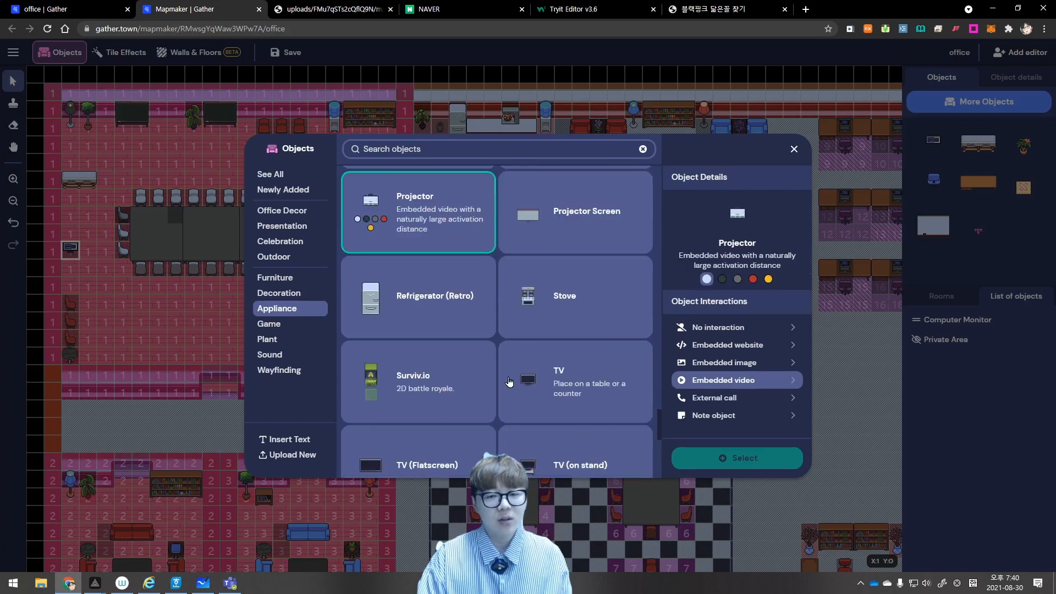
left_click(439, 372)
left_click(536, 375)
scroll(539, 376, "down", 1)
scroll(538, 375, "down", 3)
left_click(526, 332)
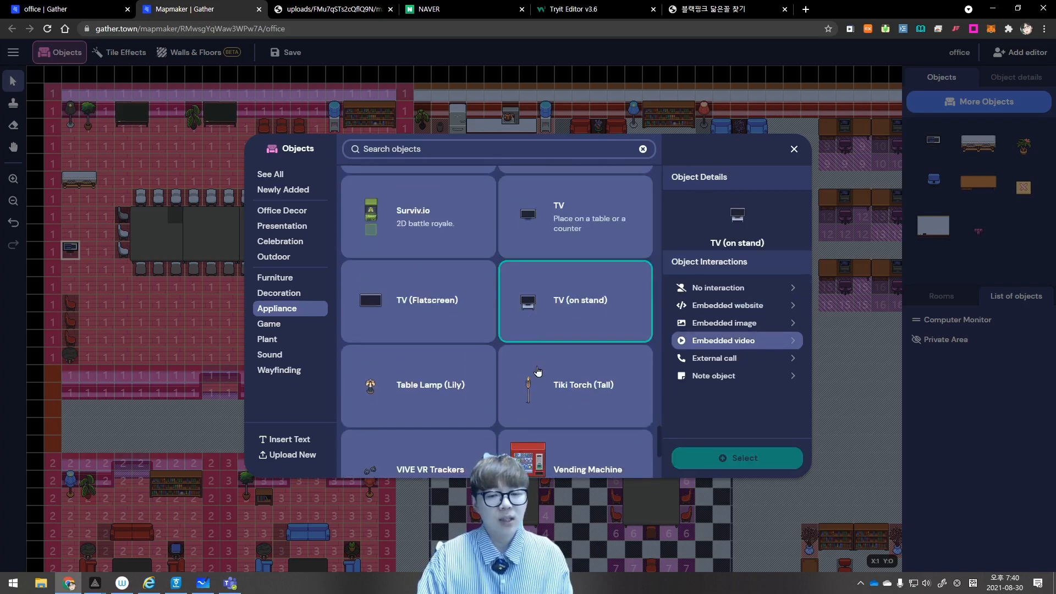
Look through the remaining appliances at the end of the list, including the VIVE VR Trackers and Ventilation Machine
left_click(502, 377)
left_click(462, 381)
scroll(467, 384, "down", 3)
left_click(440, 322)
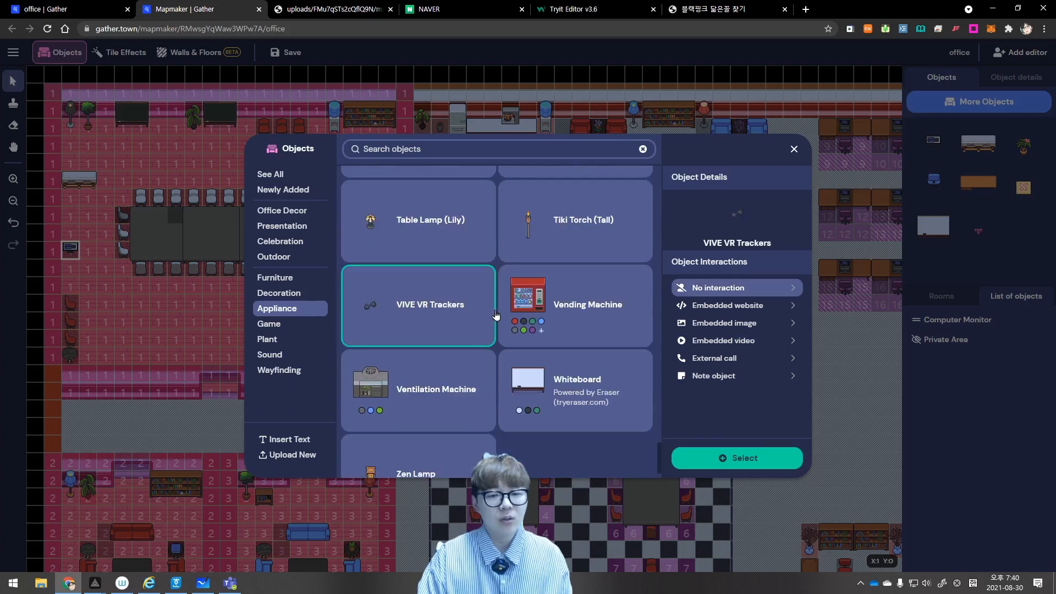
left_click(547, 314)
left_click(566, 368)
left_click(405, 388)
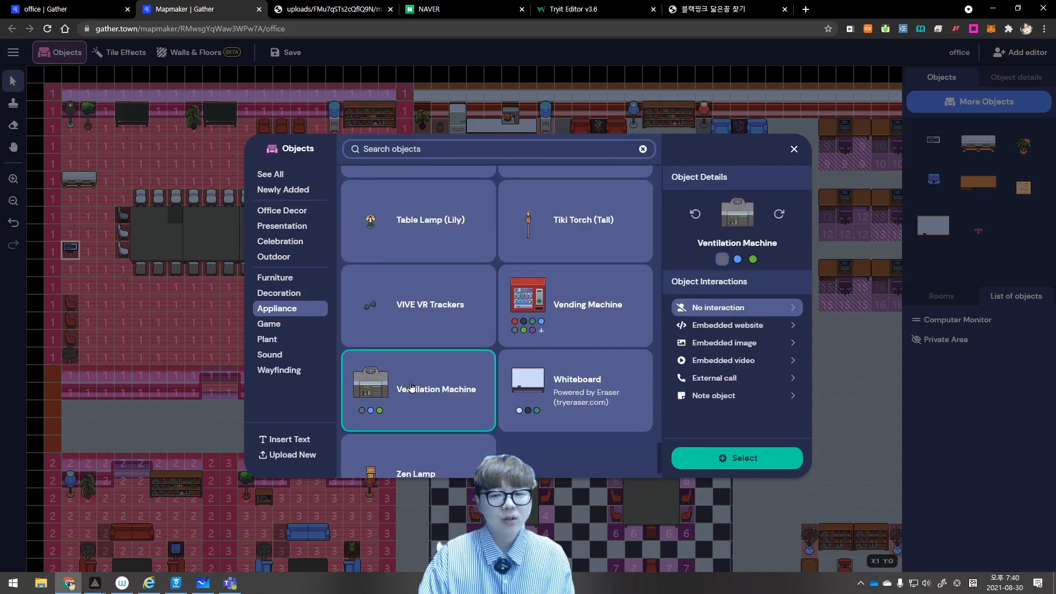
scroll(432, 363, "down", 1)
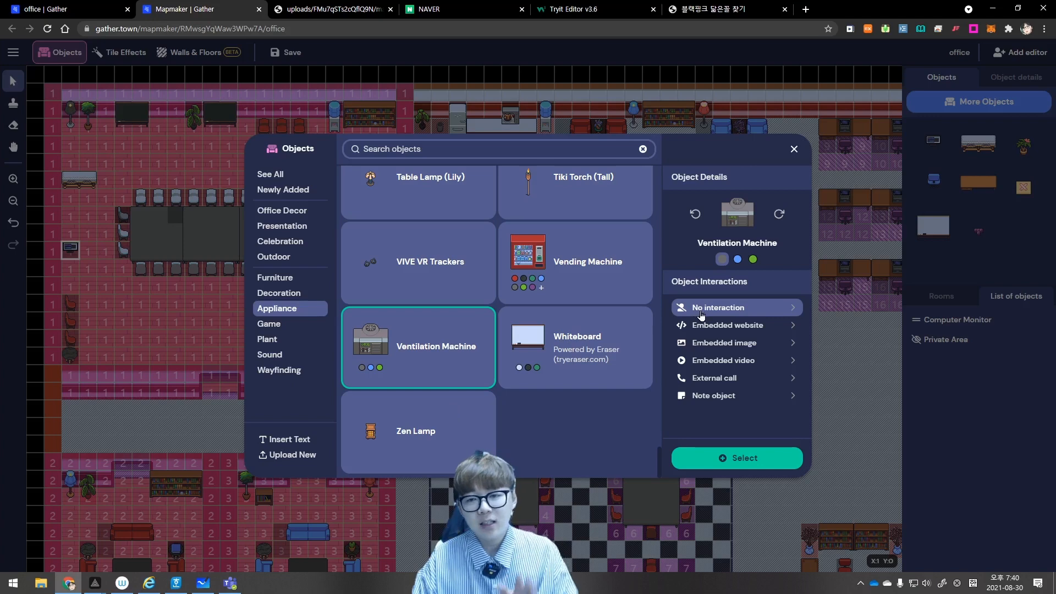
Go back up the appliance list, checking the Vending Machine, Monitor (Triple), Lamppost, Floor Lamp, Computer Keyboard and Commercial Printer
left_click(565, 284)
scroll(572, 308, "up", 10)
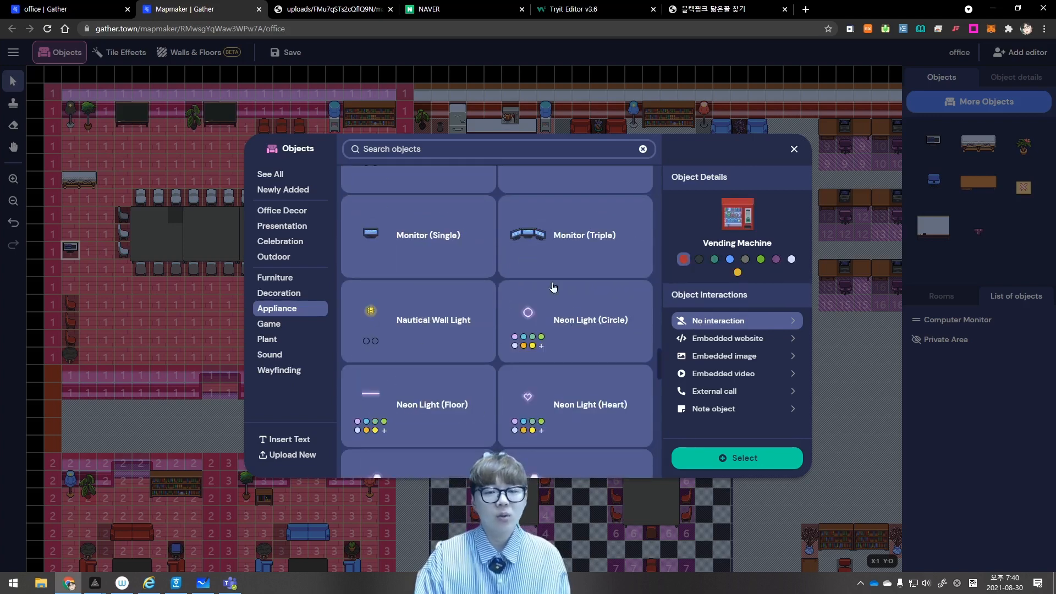
left_click(544, 245)
scroll(561, 311, "up", 5)
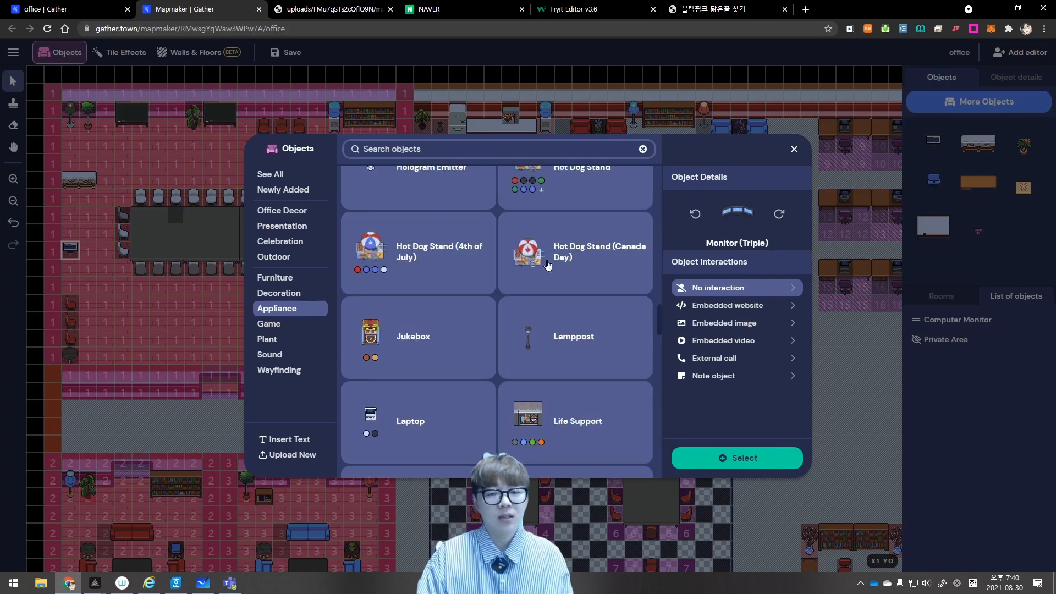
left_click(548, 313)
scroll(549, 312, "up", 3)
left_click(419, 293)
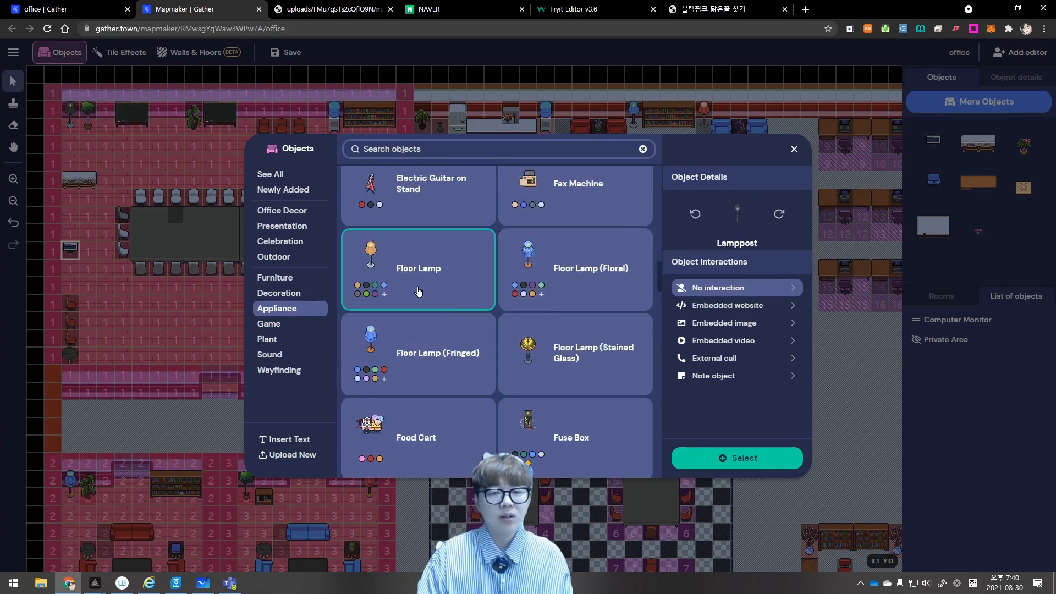
scroll(506, 351, "up", 4)
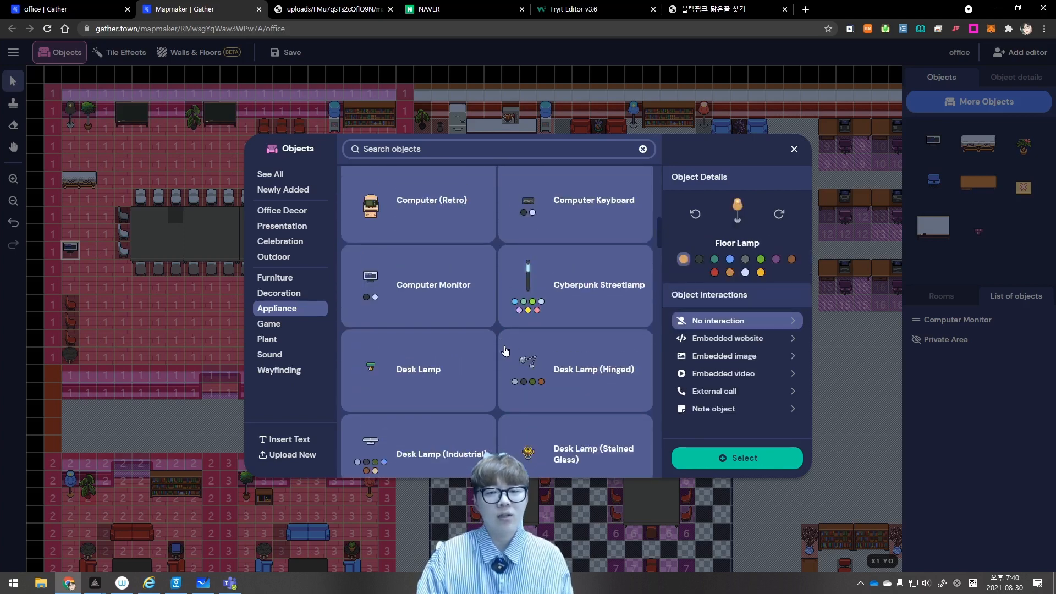
left_click(532, 214)
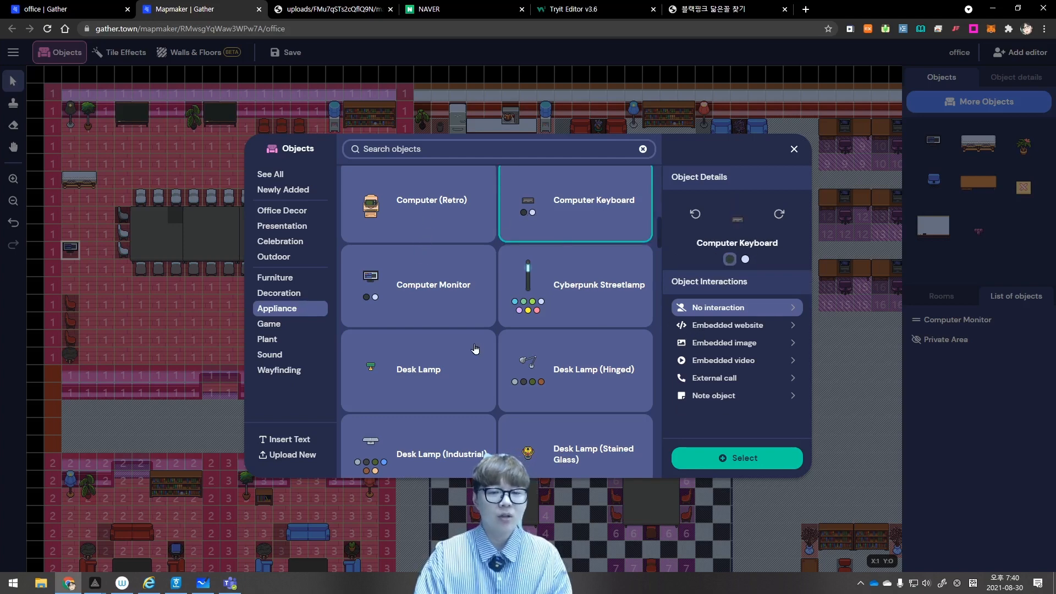
scroll(478, 348, "up", 5)
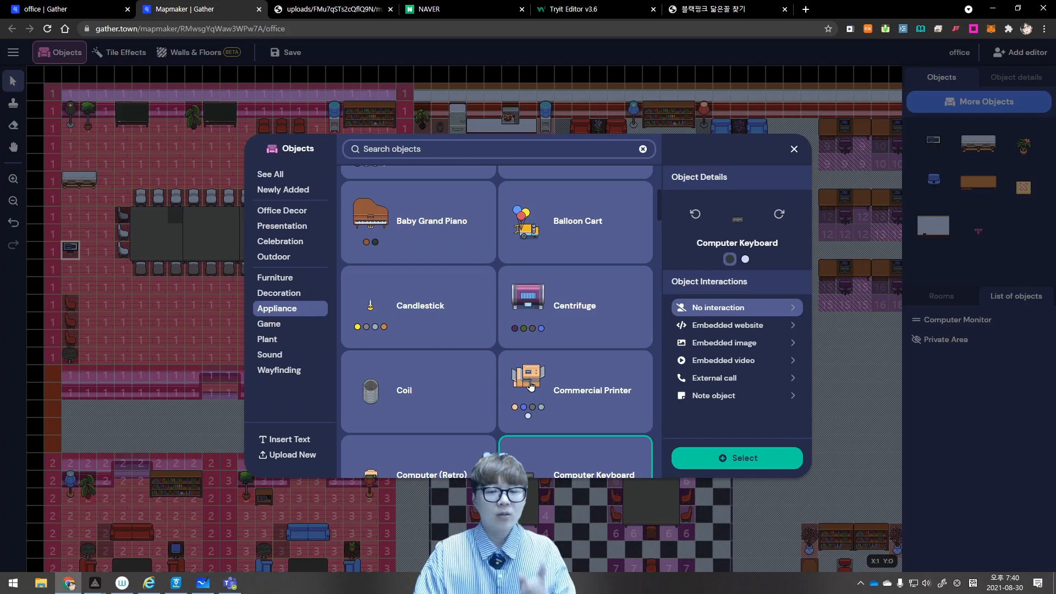
left_click(535, 384)
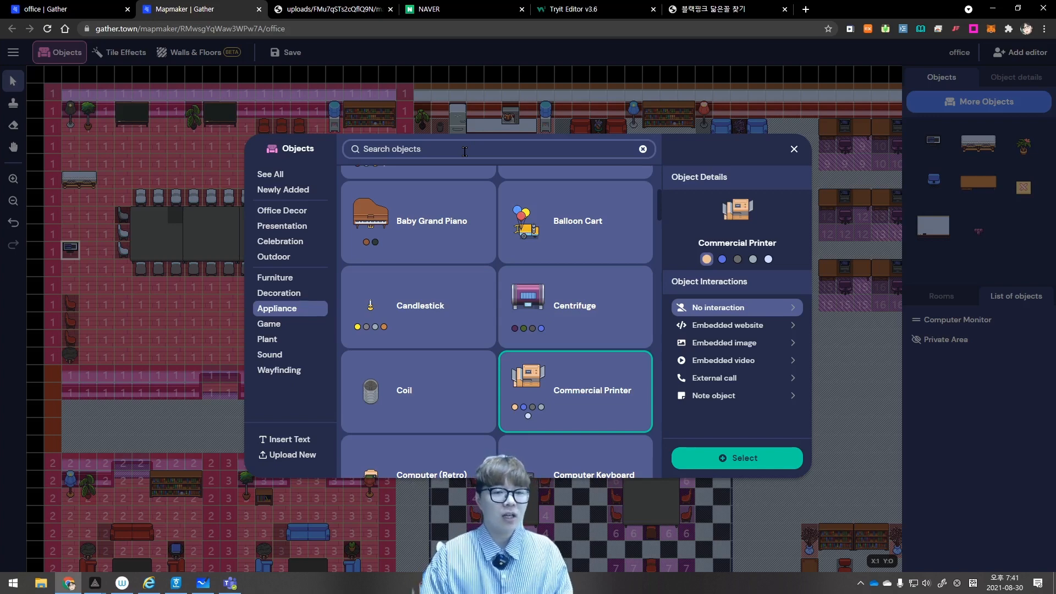
Examine the first appliances, from the Acoustic Guitar to the Arcade Cabinet and Atomic Reactor, and close the object library
left_click(532, 301)
scroll(530, 303, "up", 5)
left_click(477, 216)
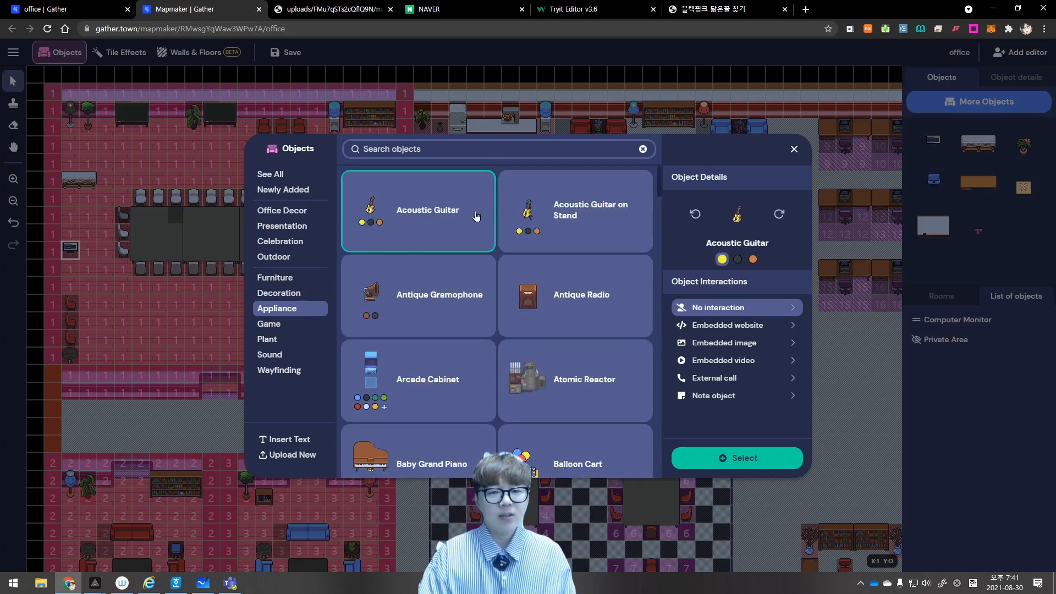
left_click(523, 213)
left_click(553, 293)
left_click(445, 297)
left_click(451, 384)
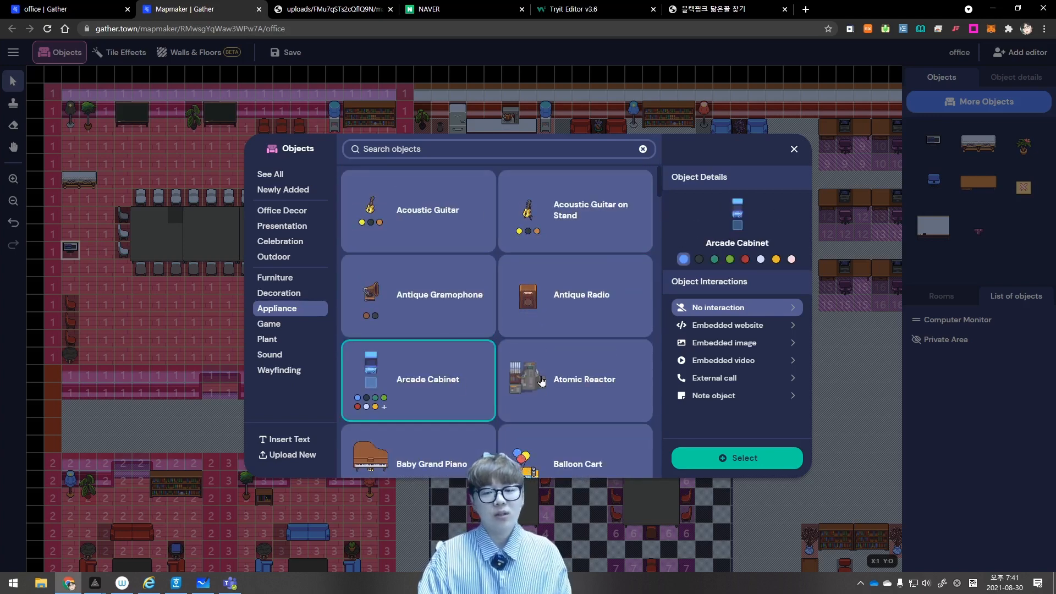
left_click(542, 381)
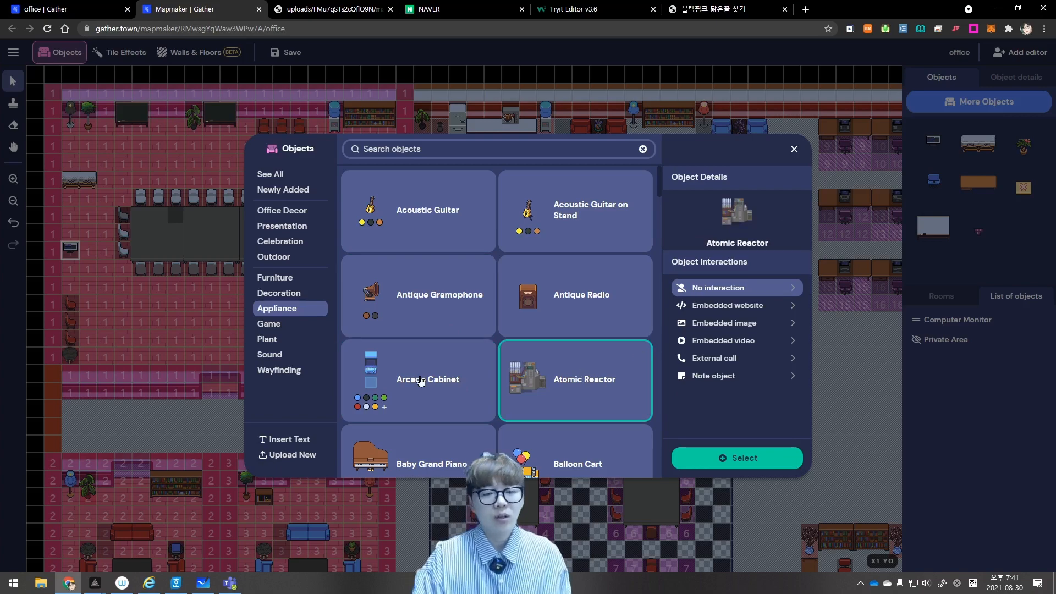
left_click(799, 150)
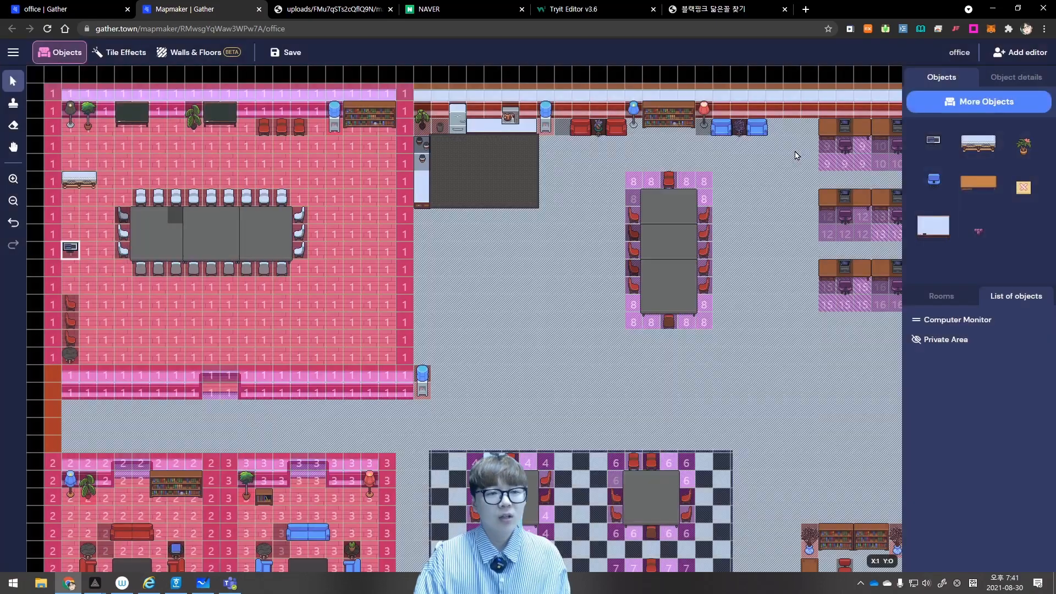
Switch to Tile Effects and go through the Spawn, Portal, Private Area, Spotlight and Impassable effects
left_click(113, 56)
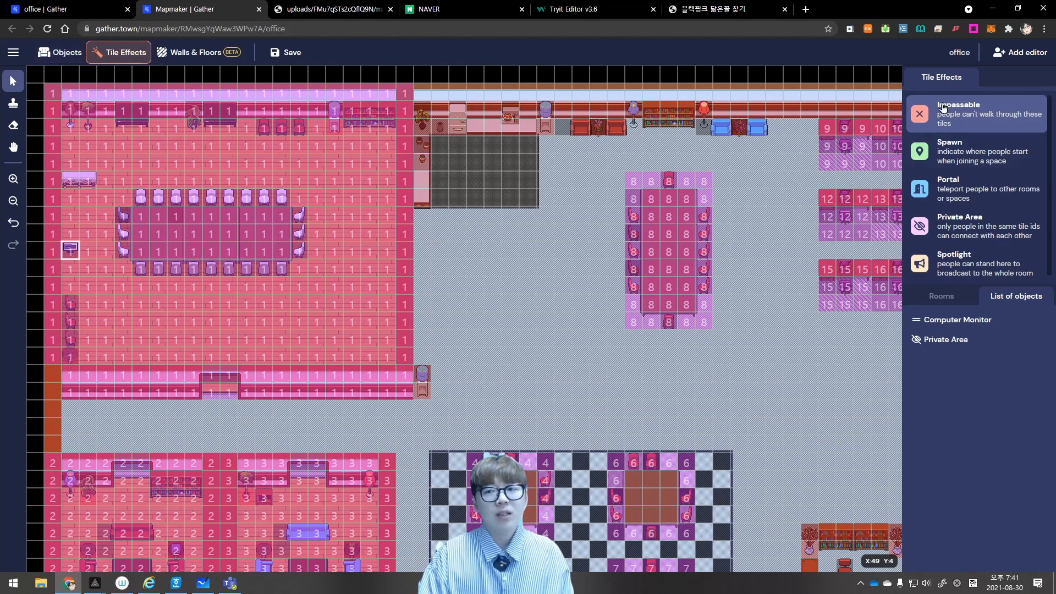
left_click(981, 152)
left_click(982, 242)
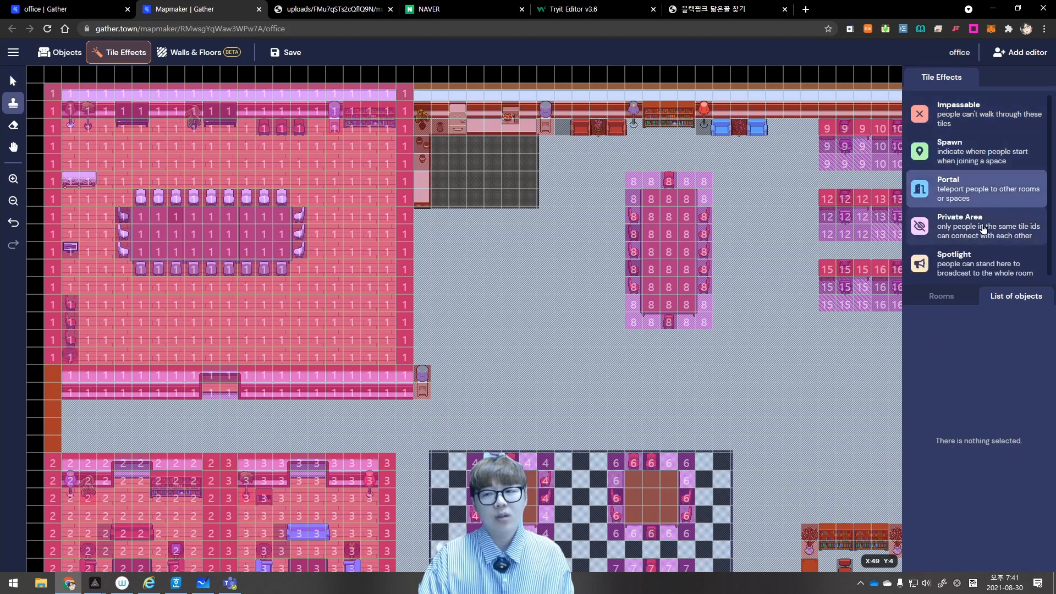
left_click(983, 230)
scroll(984, 242, "down", 1)
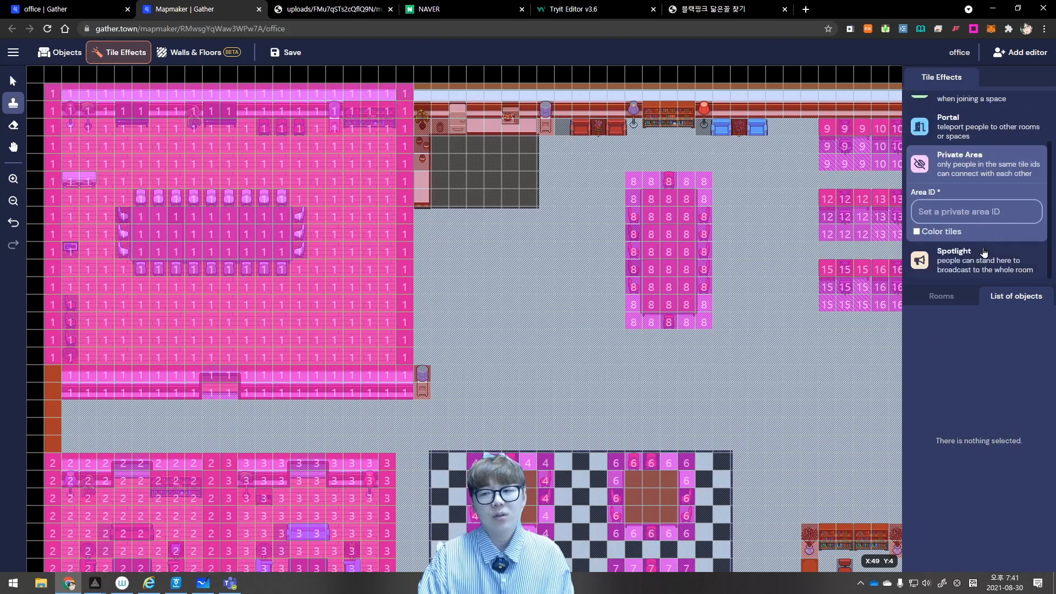
left_click(984, 252)
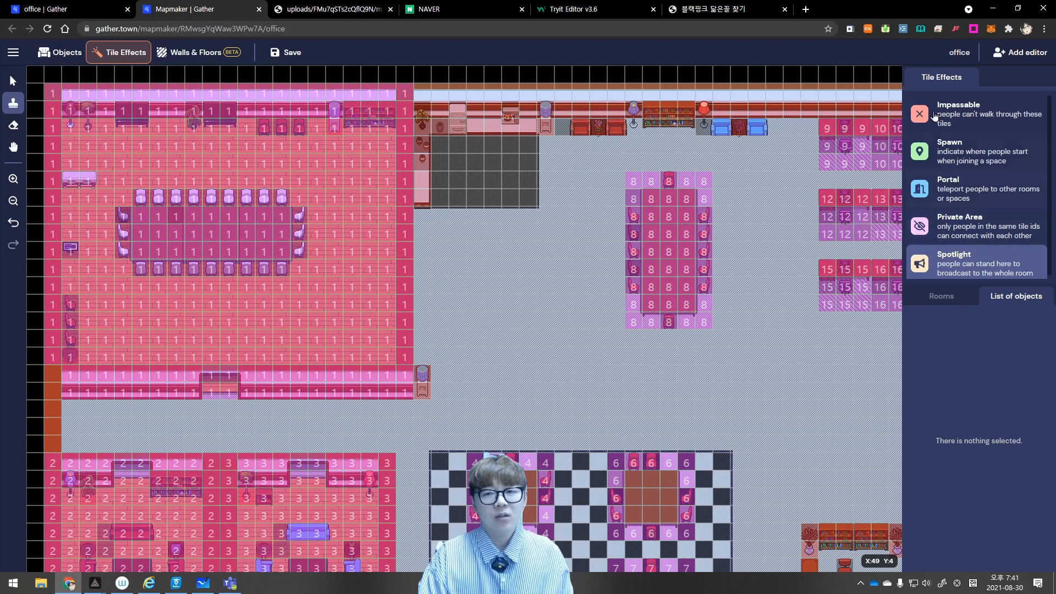
left_click(939, 119)
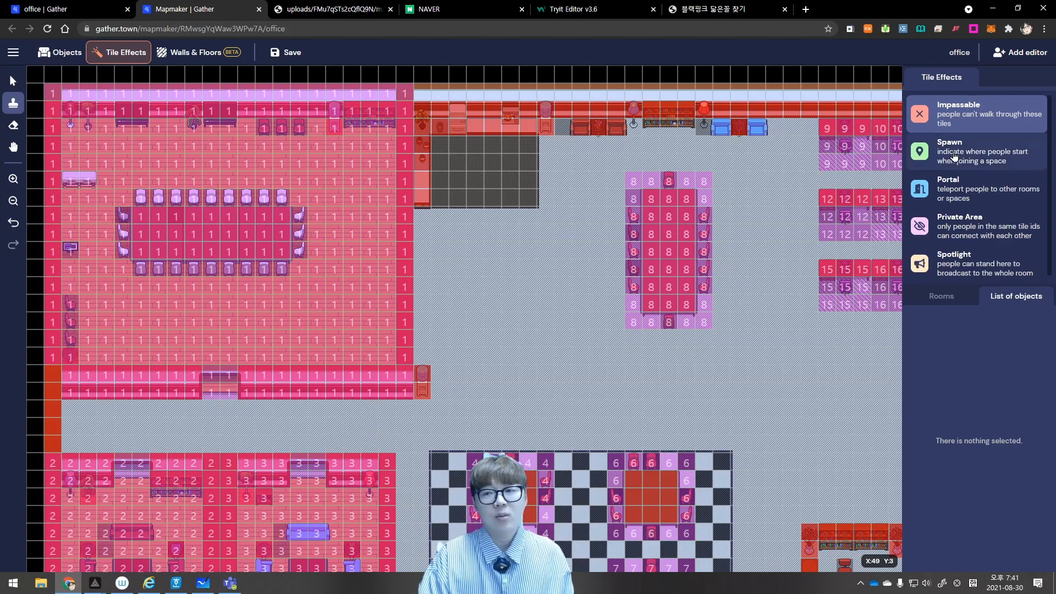
Select the Spawn effect, view its optional ID setting, and locate the existing spawn tiles on the map
left_click(975, 163)
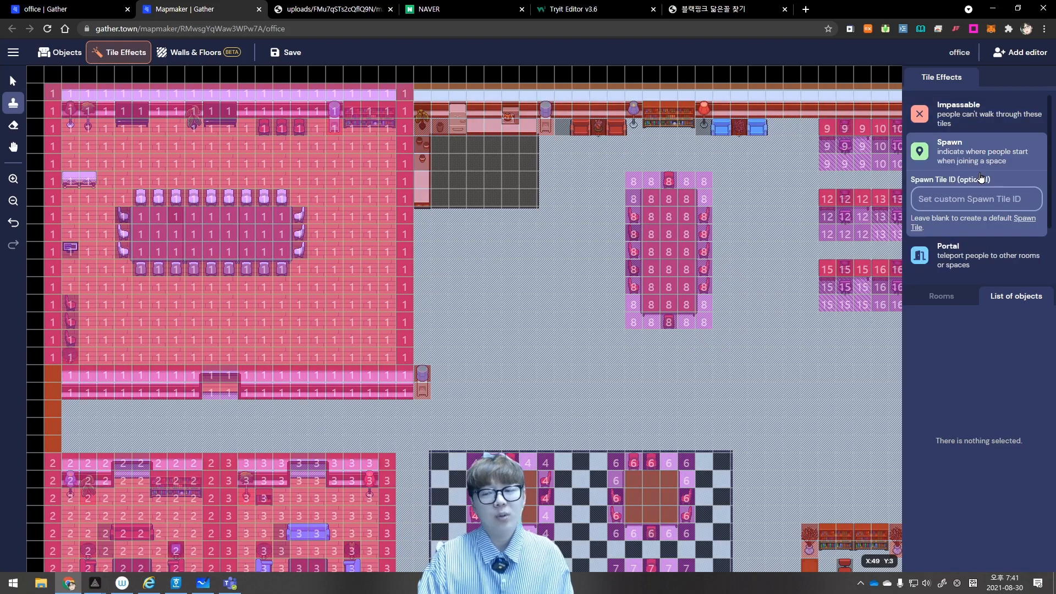
left_click(951, 195)
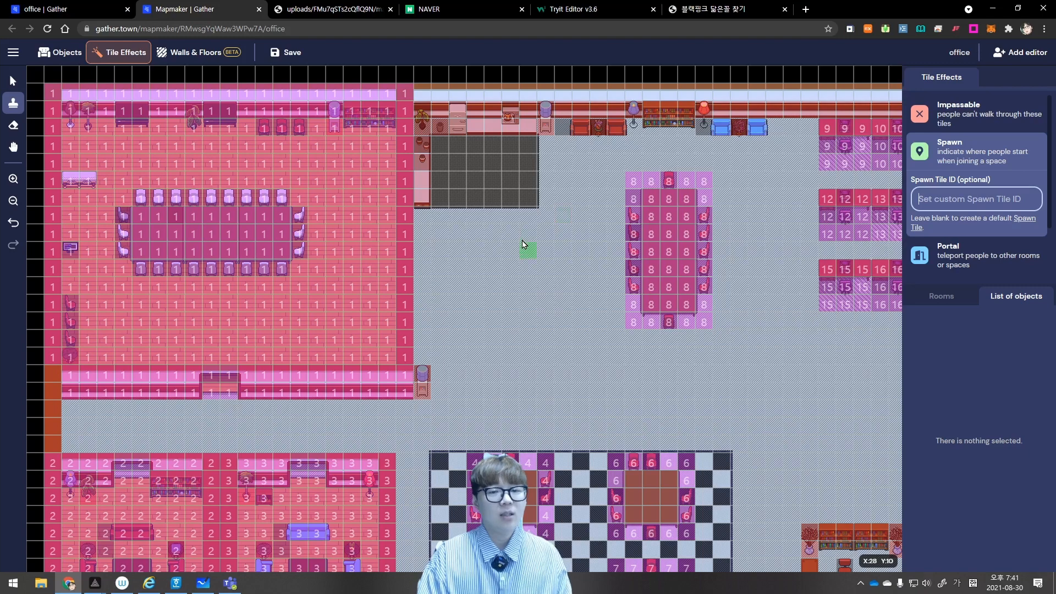
scroll(548, 294, "down", 2)
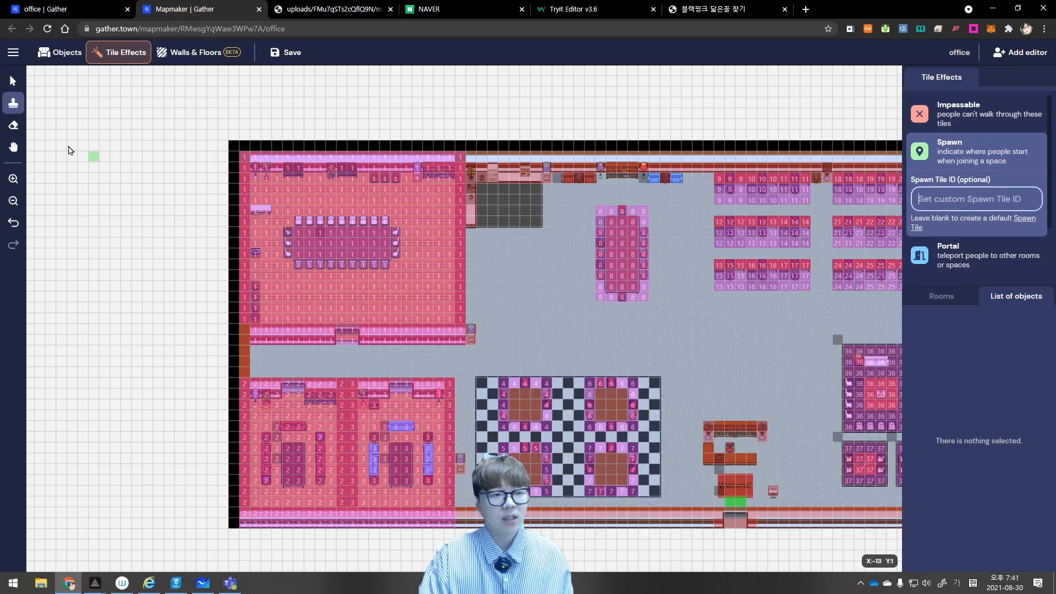
Try to place a portal at the entrance doorway to the room office-small-light, after viewing the option for another space
left_click(947, 253)
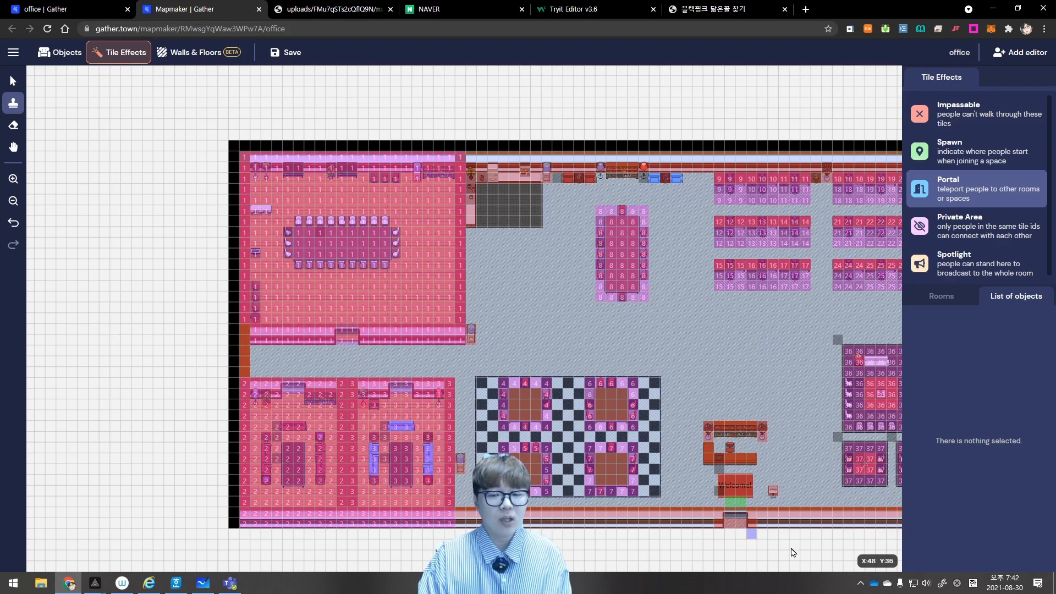
left_click(742, 525)
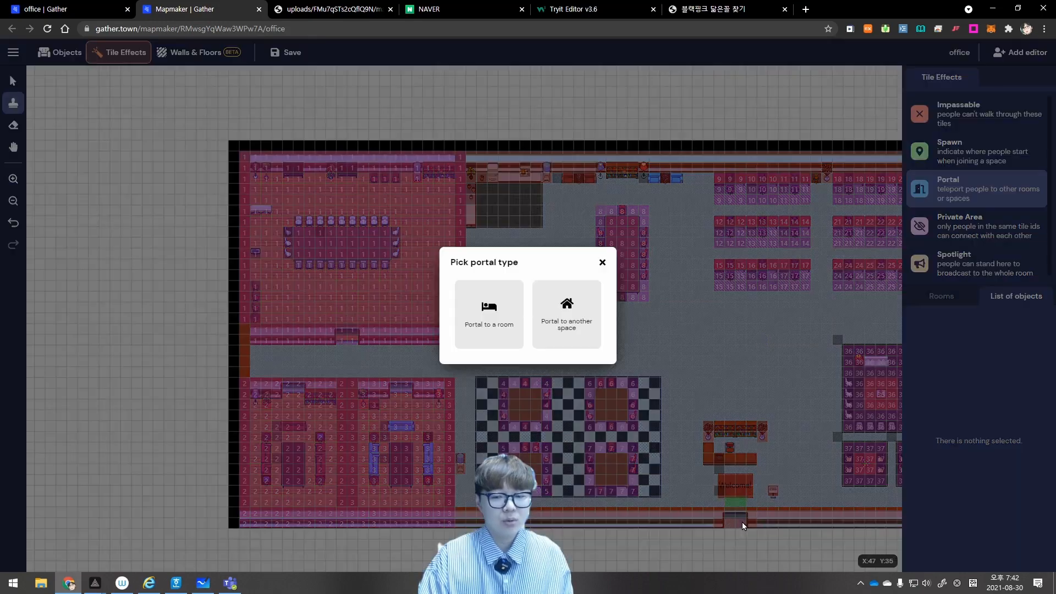
left_click(579, 309)
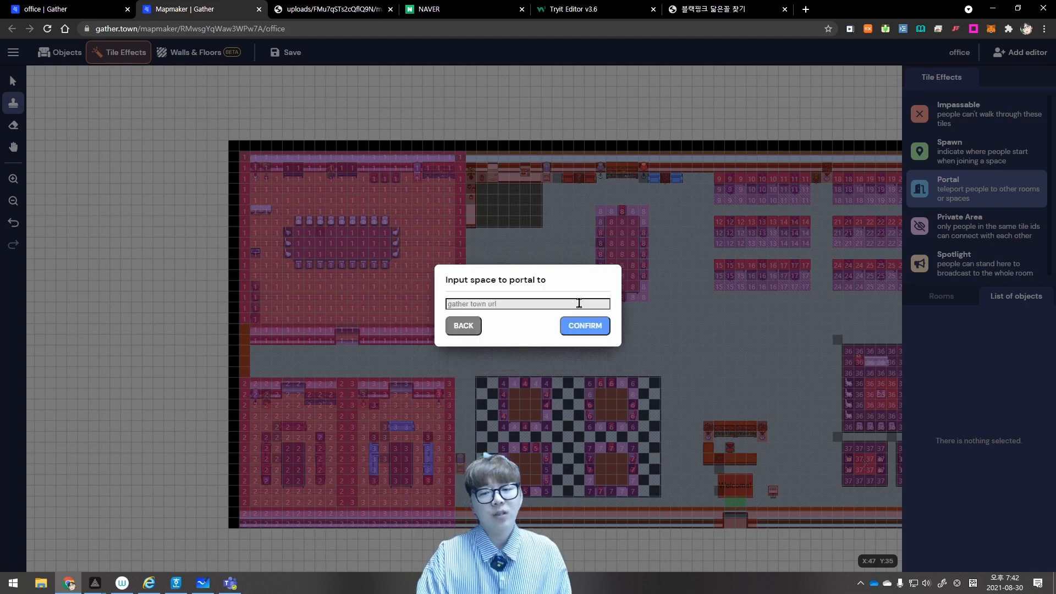
left_click(471, 329)
left_click(504, 312)
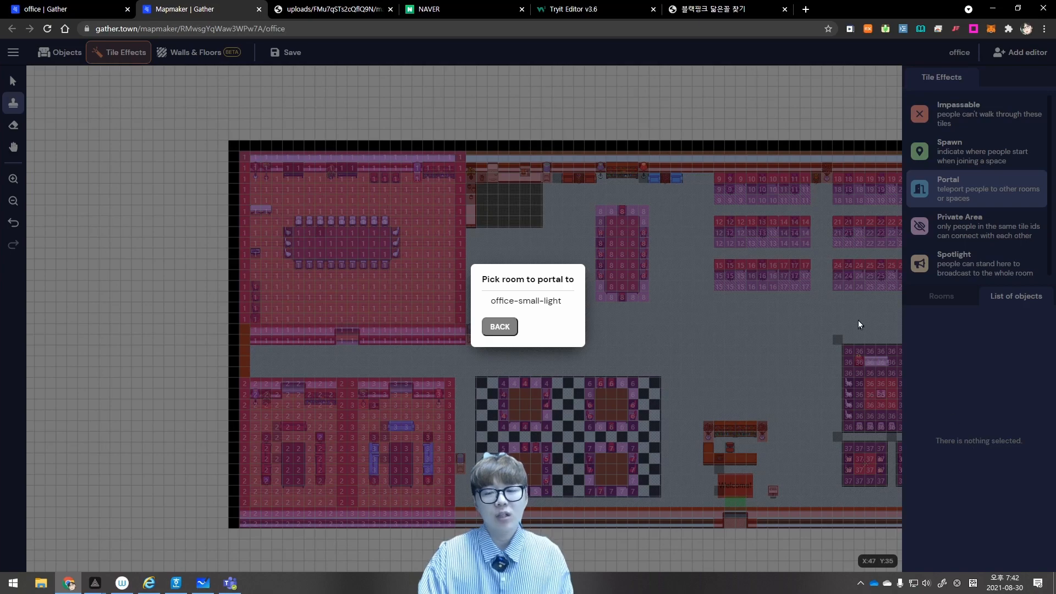
left_click(526, 301)
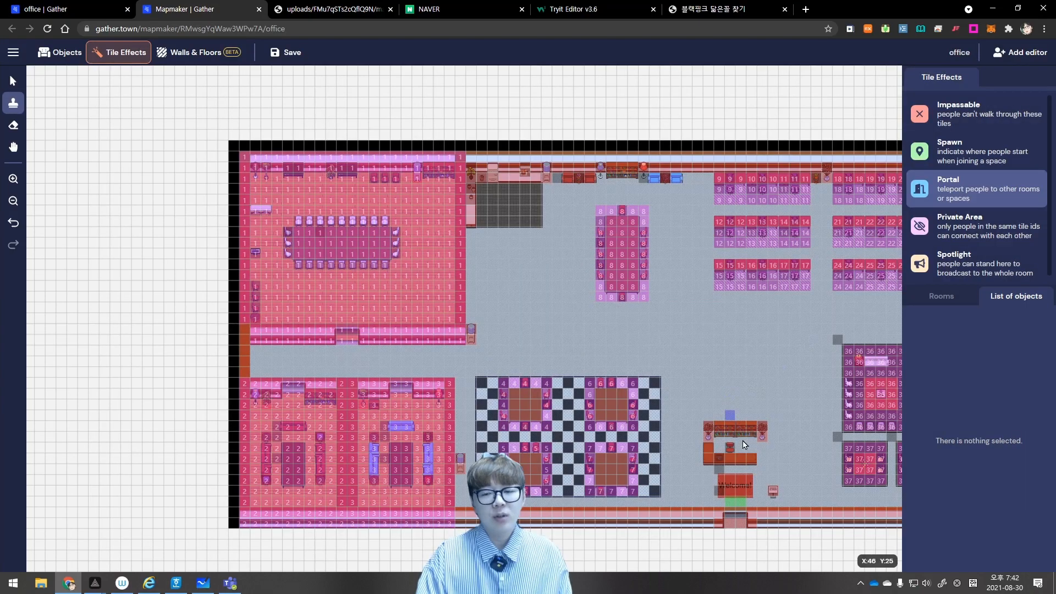
Place two adjacent portals on the open floor above the reception desk, leading to room office-small-light outside the large meeting room, and save the map
left_click(738, 362)
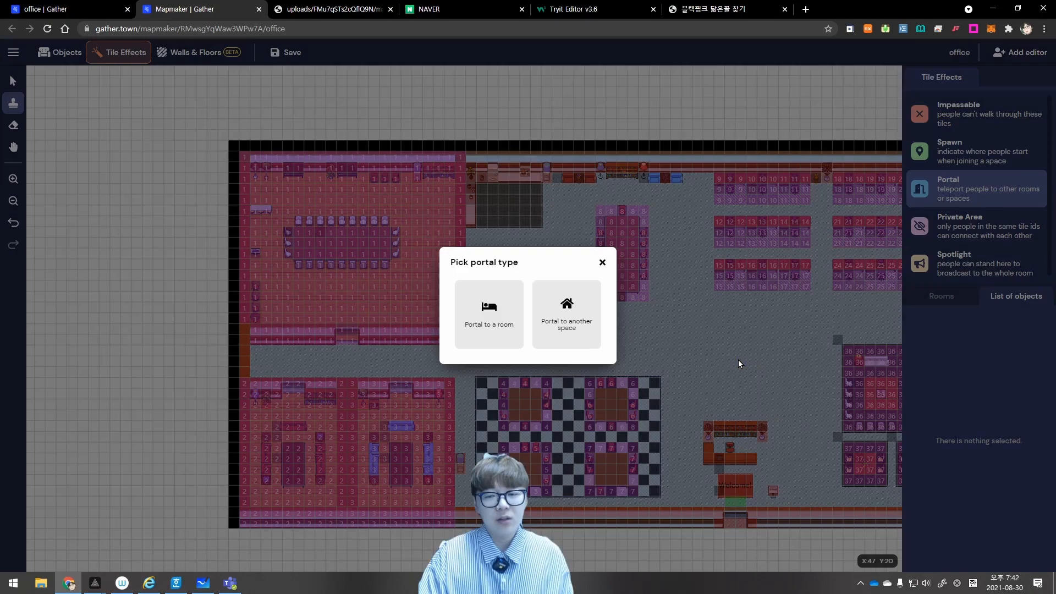
left_click(499, 326)
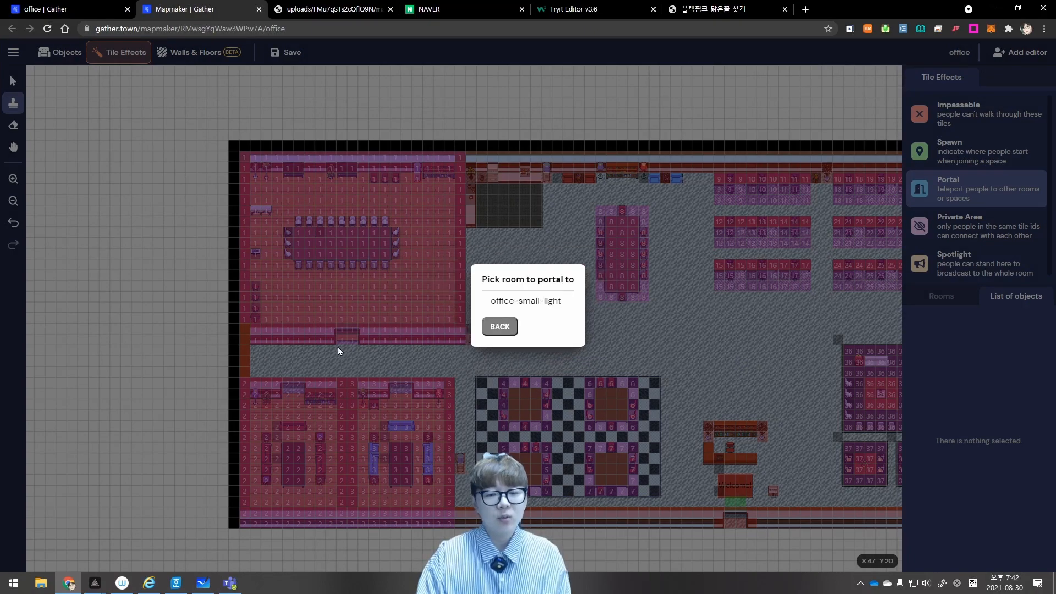
left_click(501, 297)
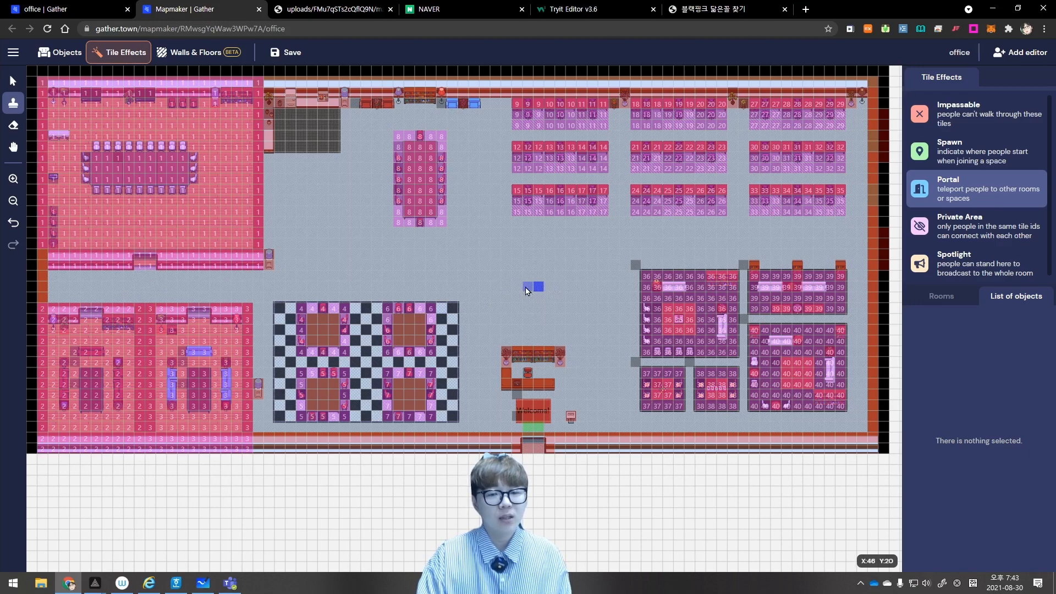
left_click(541, 289)
left_click(502, 310)
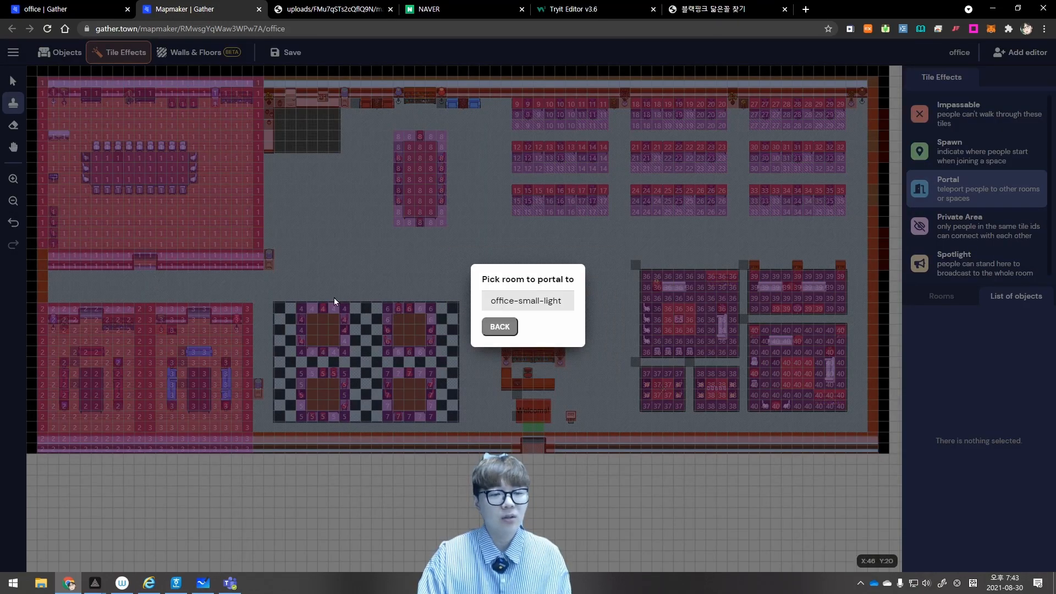
left_click(526, 301)
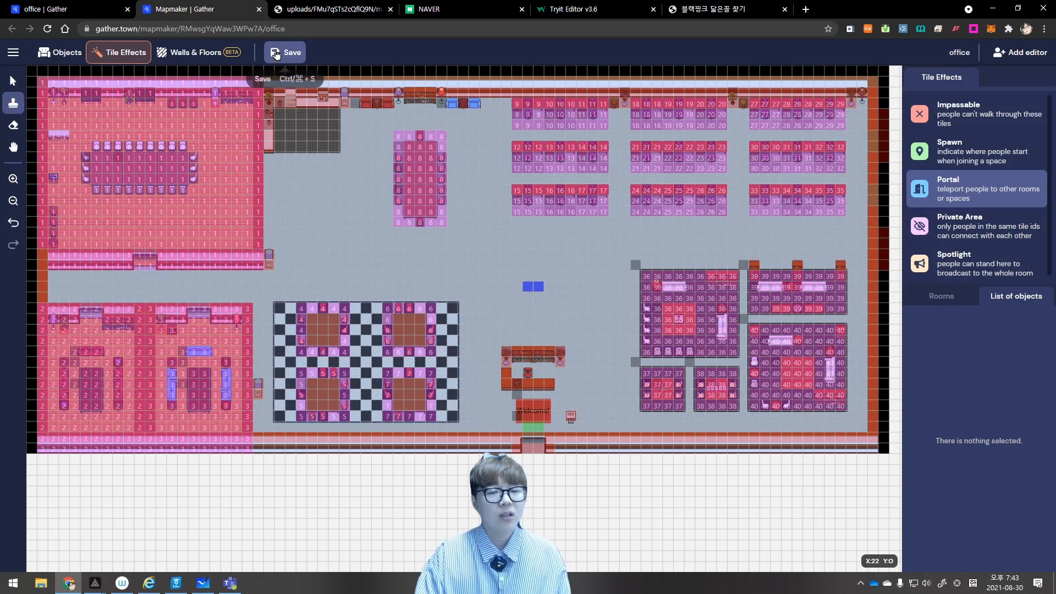
left_click(276, 60)
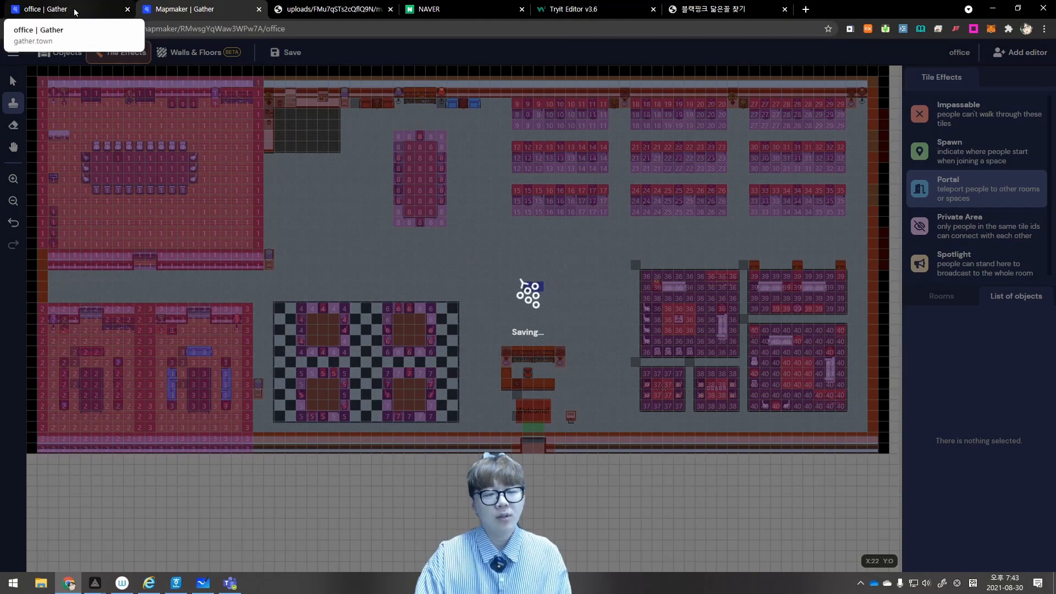
Switch to the office space and walk the avatar from the entrance, around the reception desk, onto the new portal tiles
left_click(76, 12)
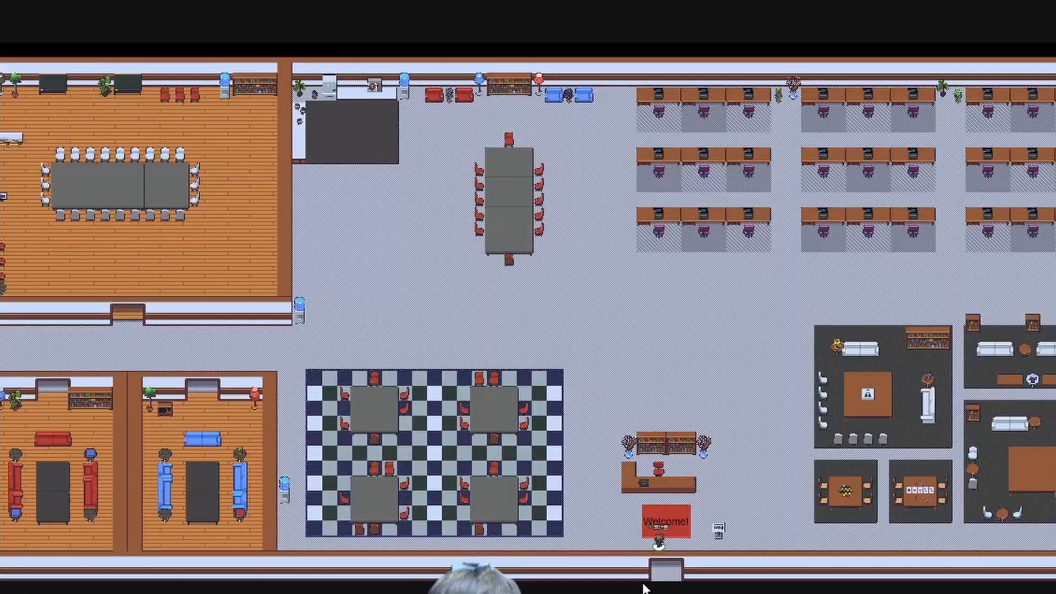
key("Up")
key("Up")
key("Right")
key("Right")
key("Up")
key("Right")
key("Up")
key("Up")
key("Up")
key("Up")
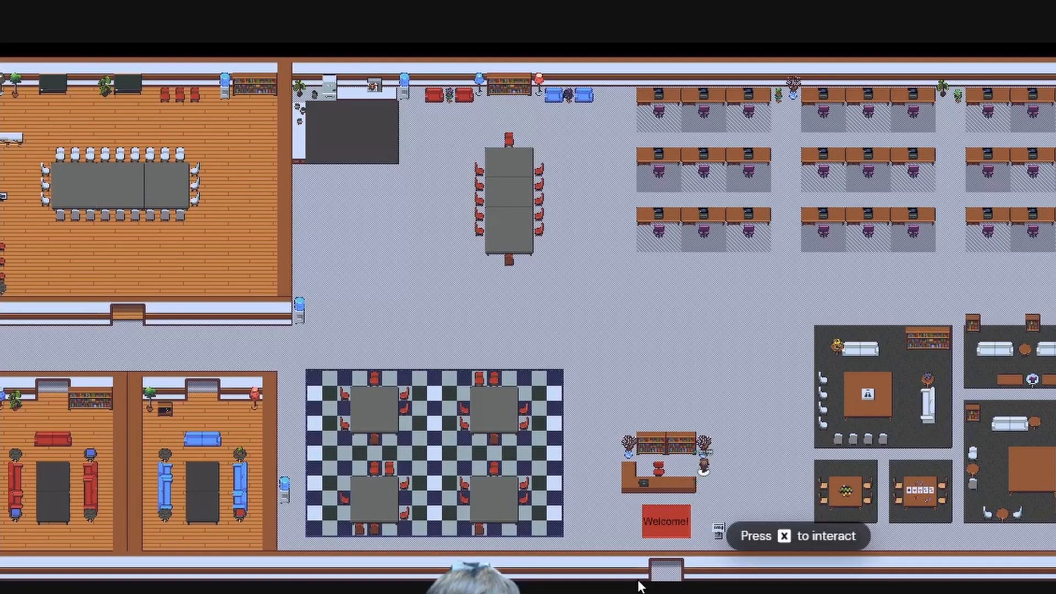
key("Left")
key("Left")
key("Up")
key("Up")
key("Up")
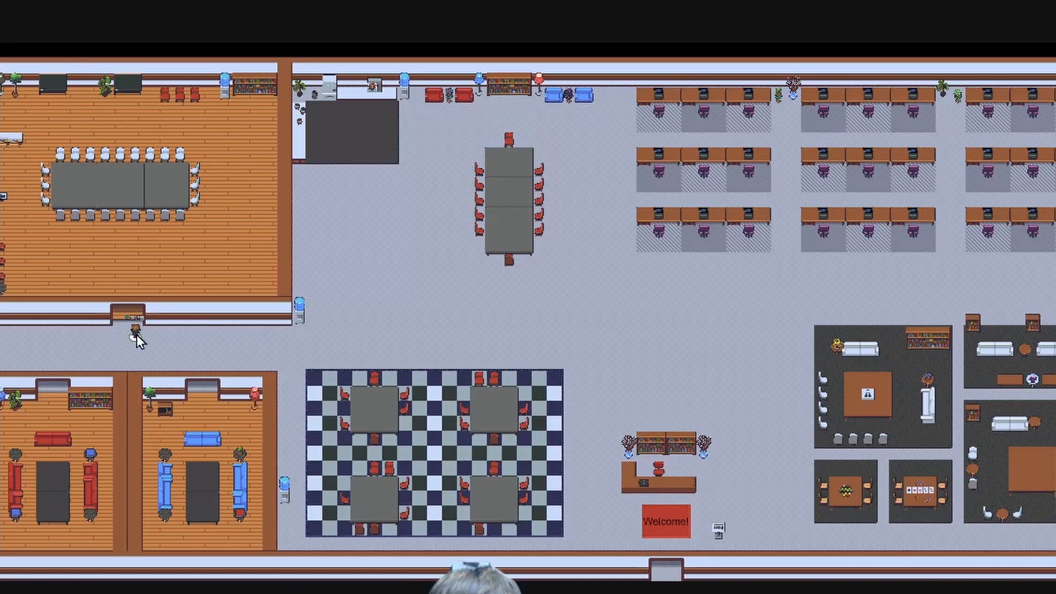
Walk the avatar from the meeting room doorway back across the office and into the portal above the reception desk
key("Right")
key("Right")
key("Right")
key("Right")
key("Right")
key("Right")
key("Right")
key("Right")
key("Right")
key("Right")
key("Right")
key("Right")
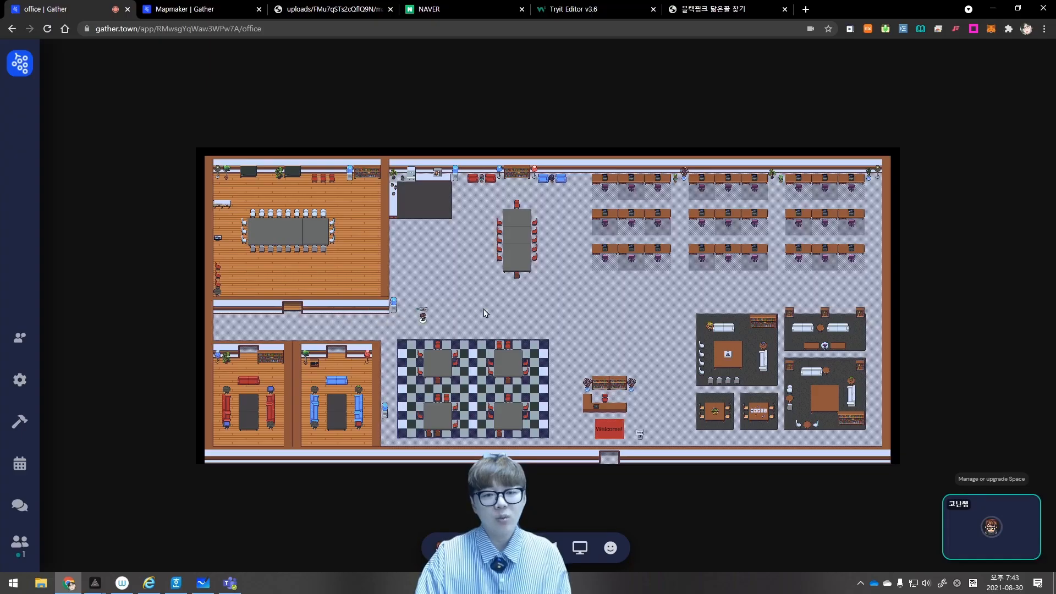
key("Right")
key("Right")
key("Right")
key("Right")
key("Right")
key("Right")
key("Right")
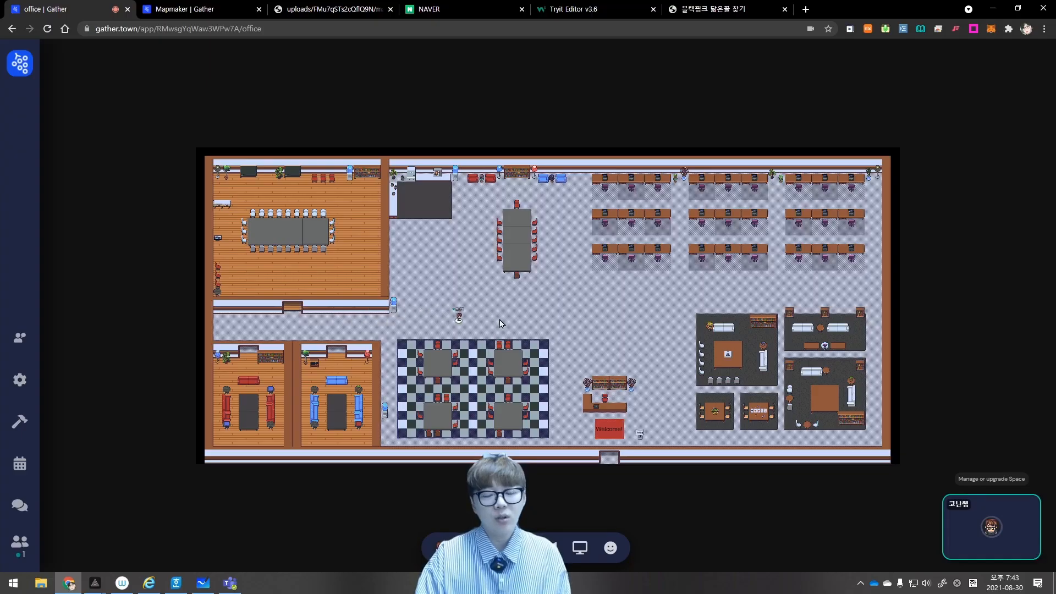
key("Down")
key("Down")
key("Down")
key("Down")
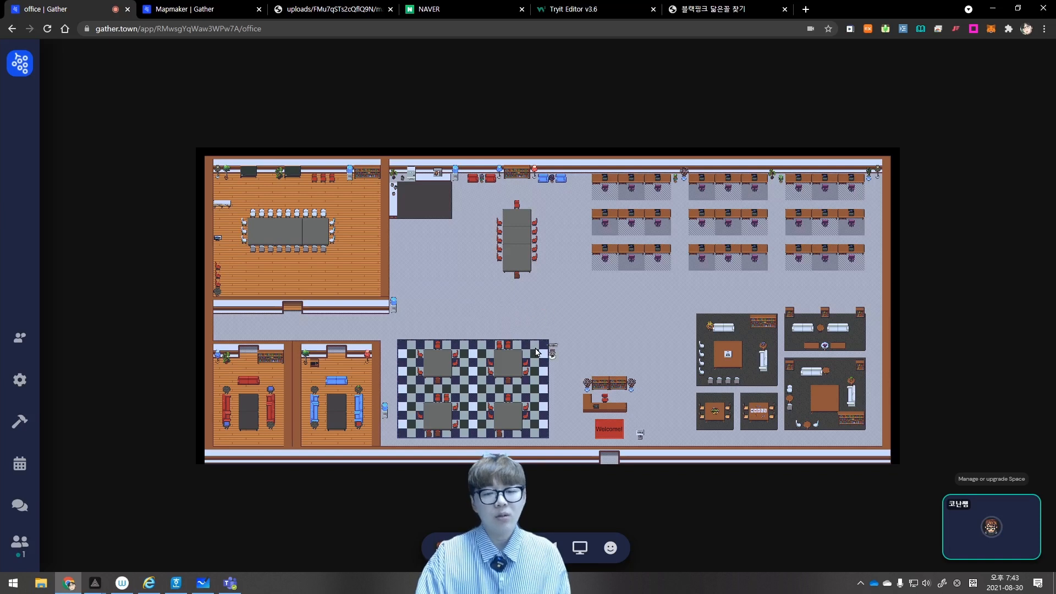
key("Right")
key("Right")
key("Right")
key("Right")
key("Right")
key("Right")
key("Up")
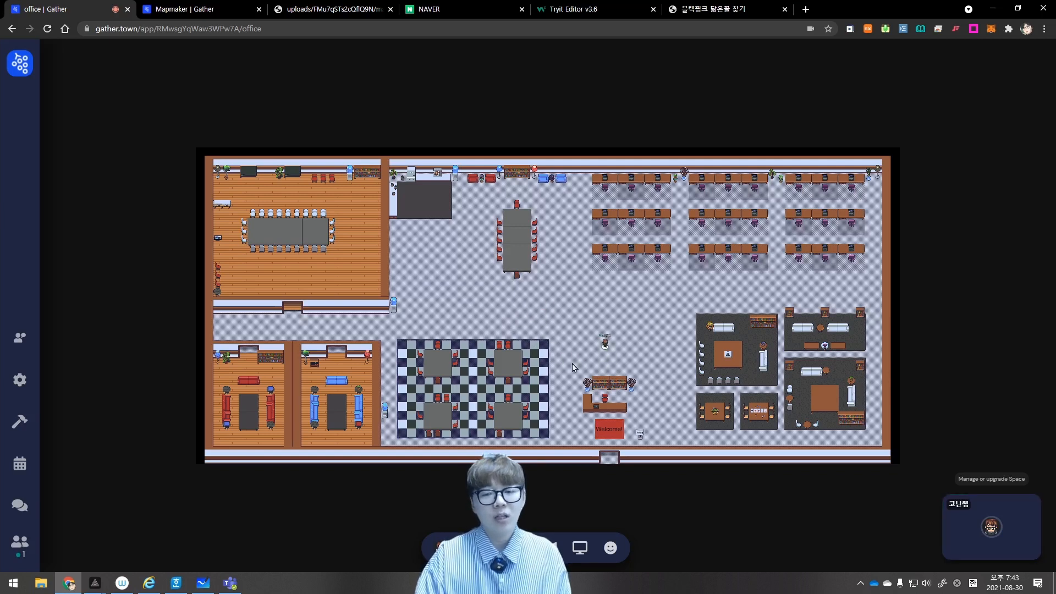
key("Up")
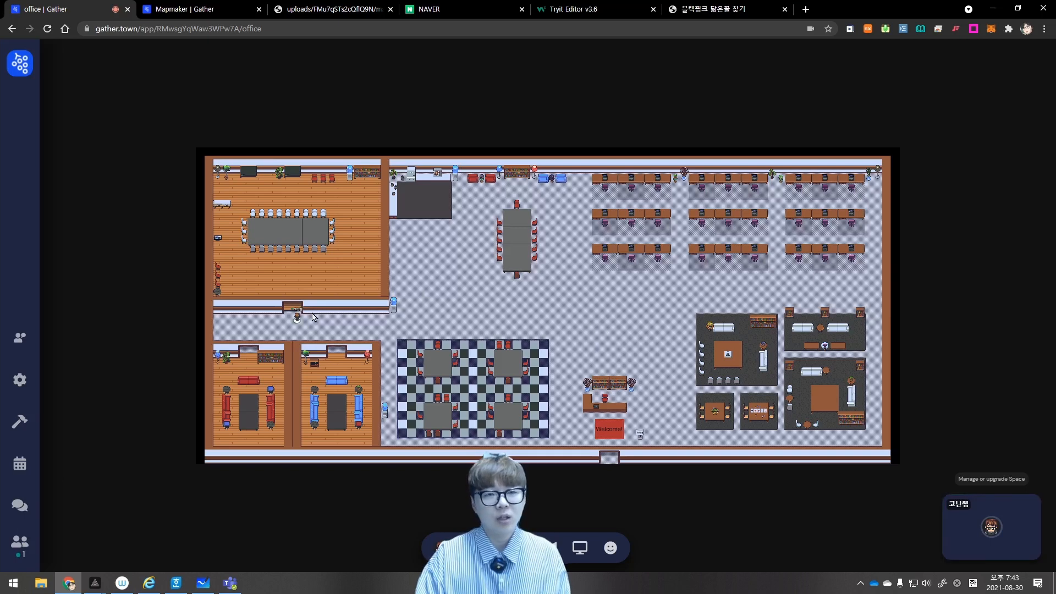
Return to Mapmaker, open the full object library and search it for "port"
left_click(177, 9)
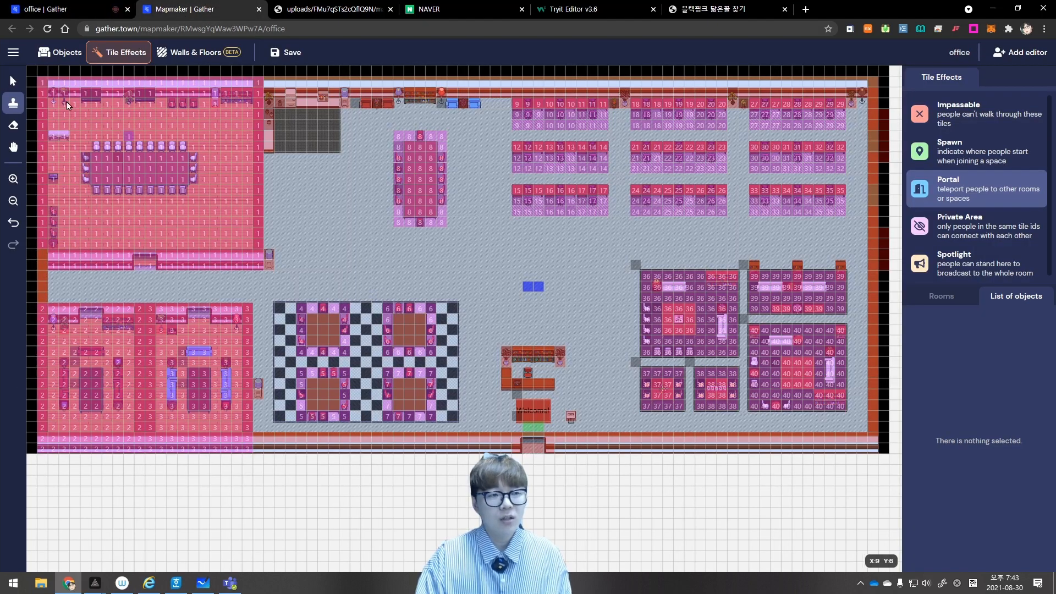
left_click(14, 81)
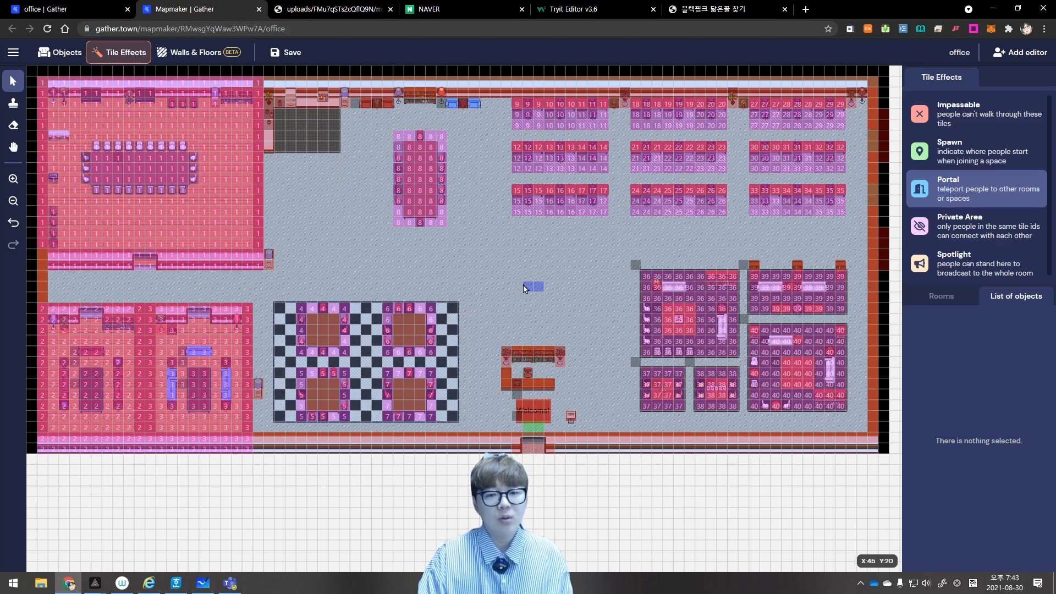
left_click(60, 53)
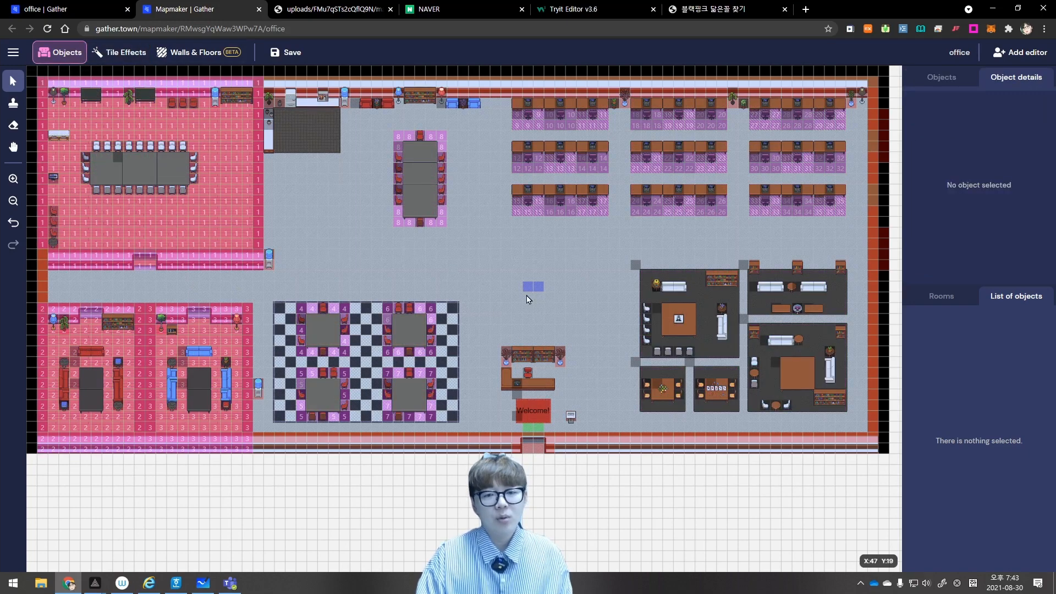
left_click(957, 78)
left_click(965, 102)
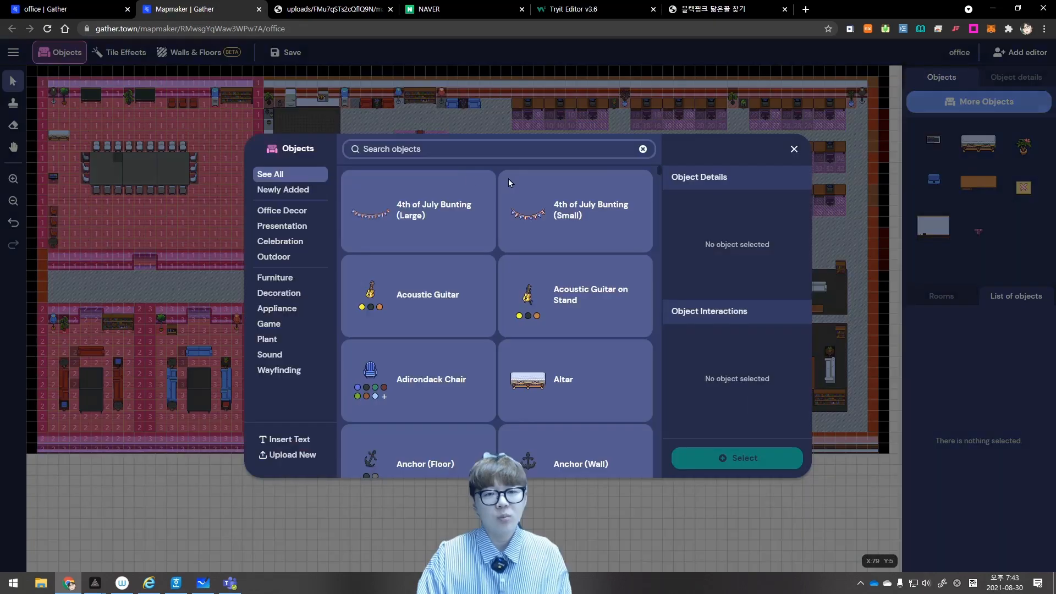
type("ㅔㅐㄱ")
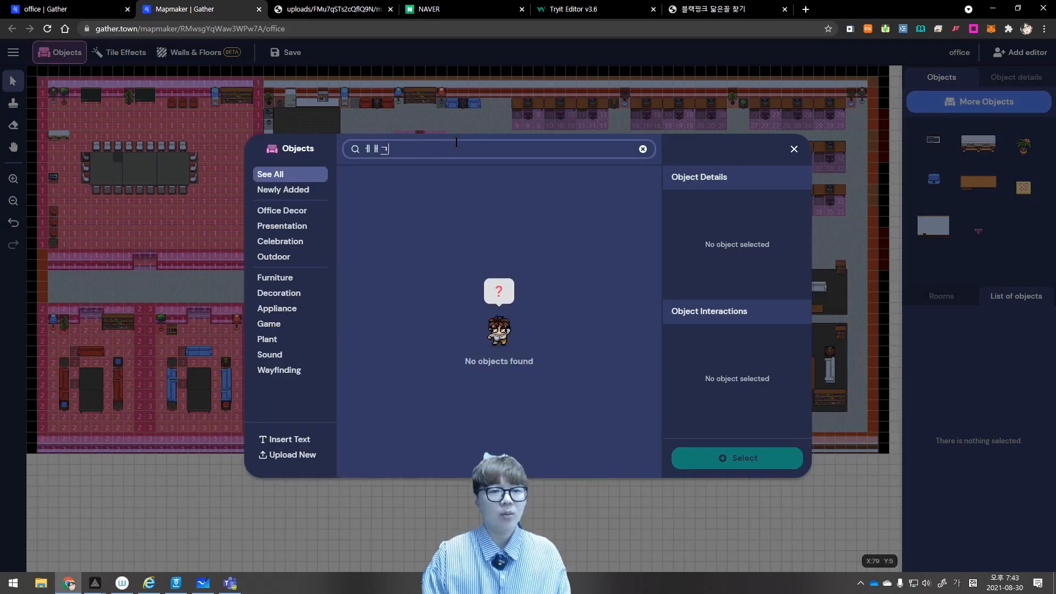
key("BackSpace")
key("BackSpace")
key("BackSpace")
key("Hangul")
type("port")
Pick the Teleporter object, place one on each of the two portal tiles and save the map
left_click(391, 386)
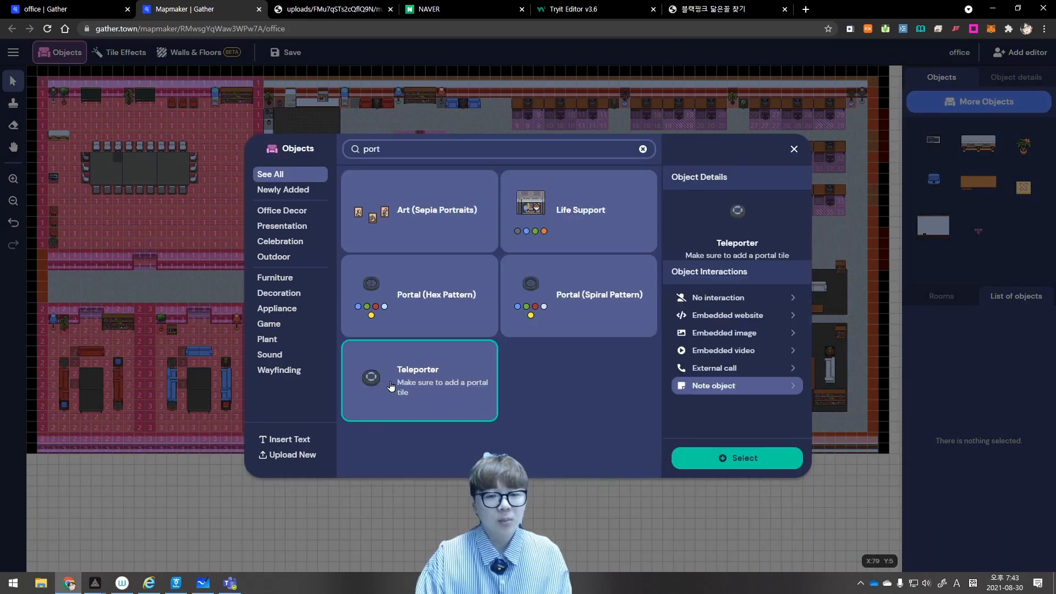
left_click(380, 301)
left_click(430, 369)
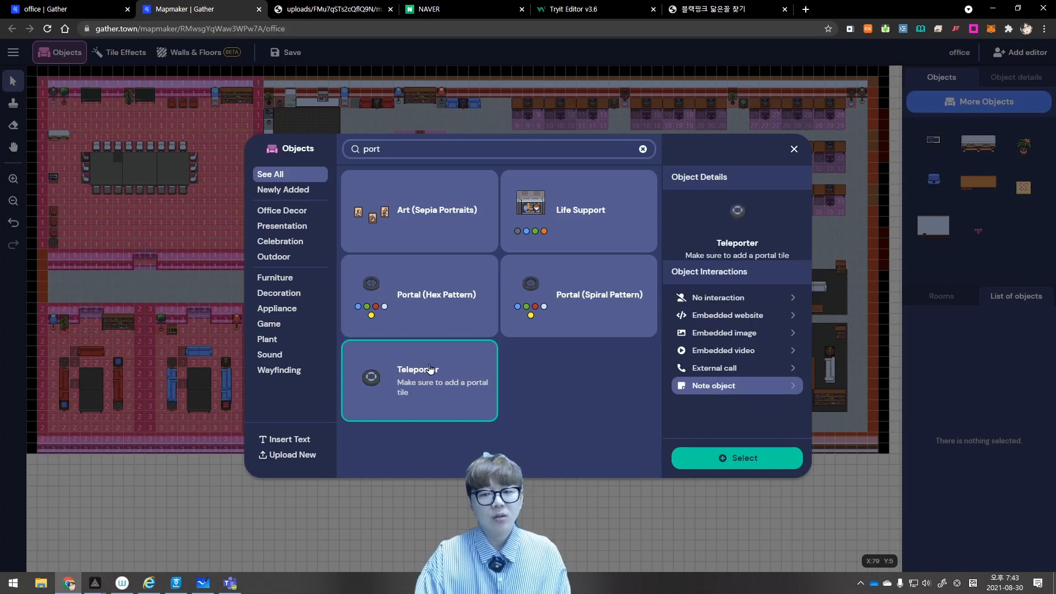
left_click(725, 467)
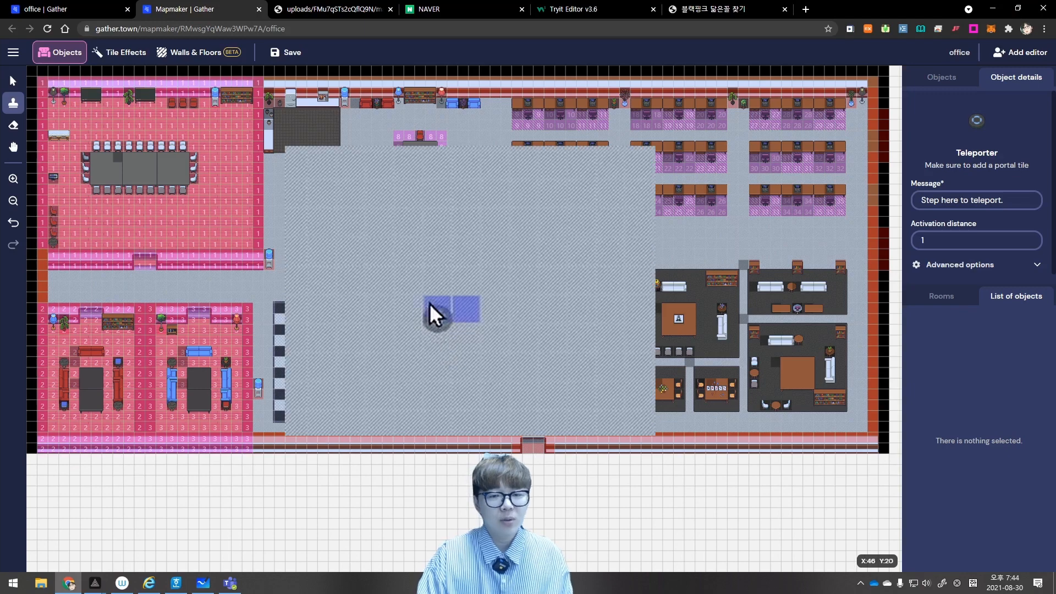
left_click(431, 304)
left_click(464, 309)
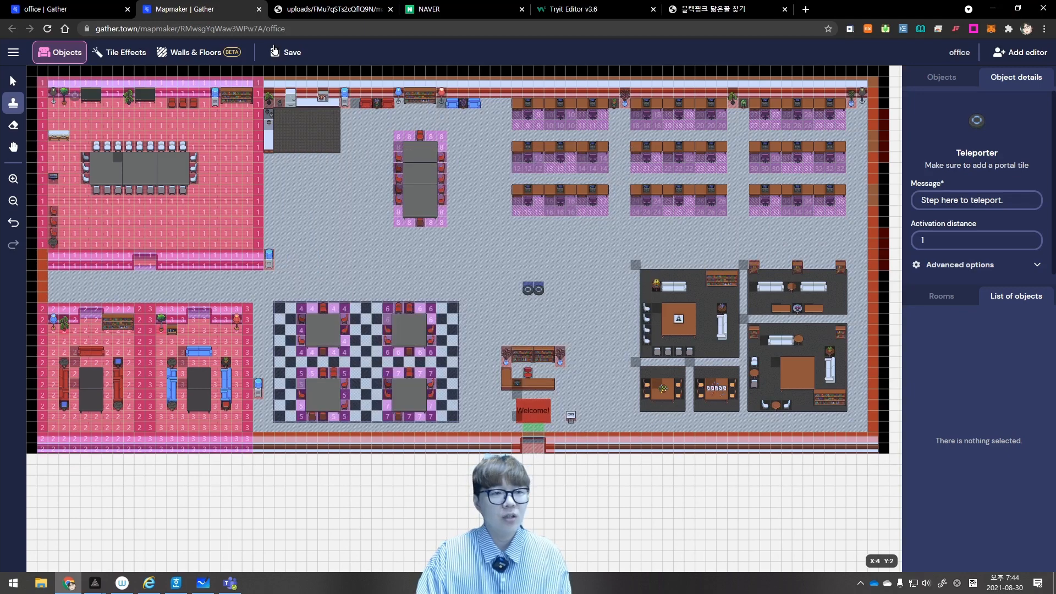
left_click(275, 50)
Switch to the office space, respawn the avatar at the entrance and walk it onto the teleporters above the reception desk
left_click(66, 9)
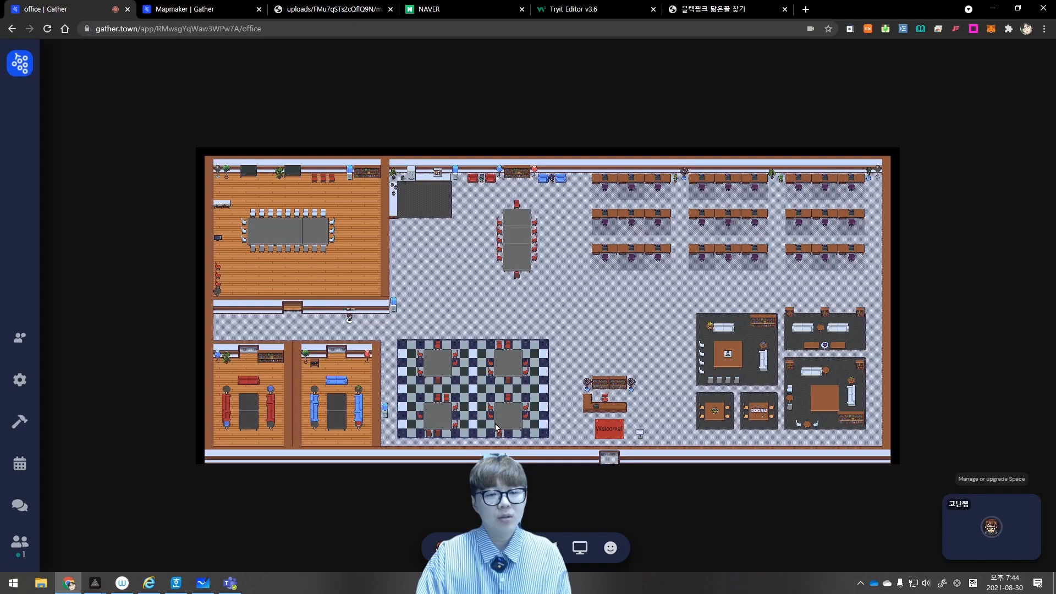
key("Right")
key("Right")
key("Right")
left_click(441, 547)
left_click(477, 476)
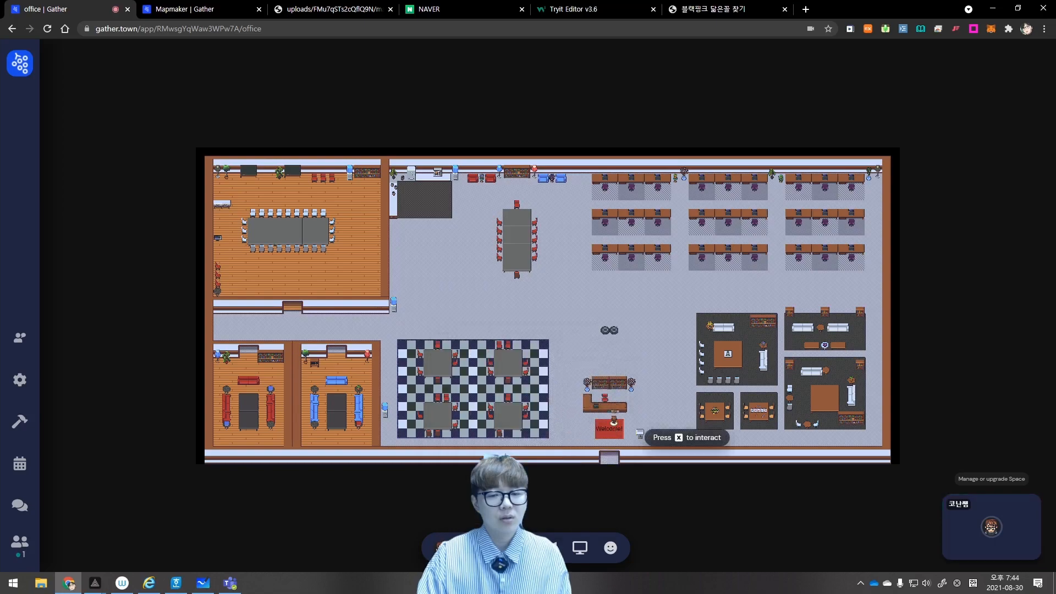
key("Right")
key("Right")
key("Up")
key("Up")
key("Right")
key("Up")
key("Up")
key("Up")
key("Up")
key("Left")
key("Left")
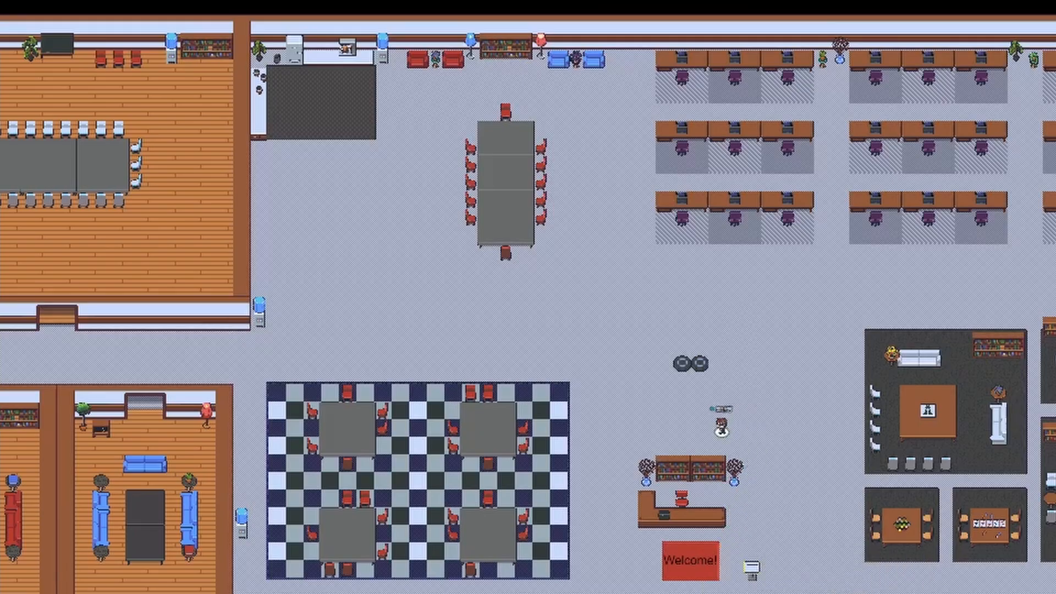
key("Left")
key("Left")
key("Up")
key("Up")
key("Up")
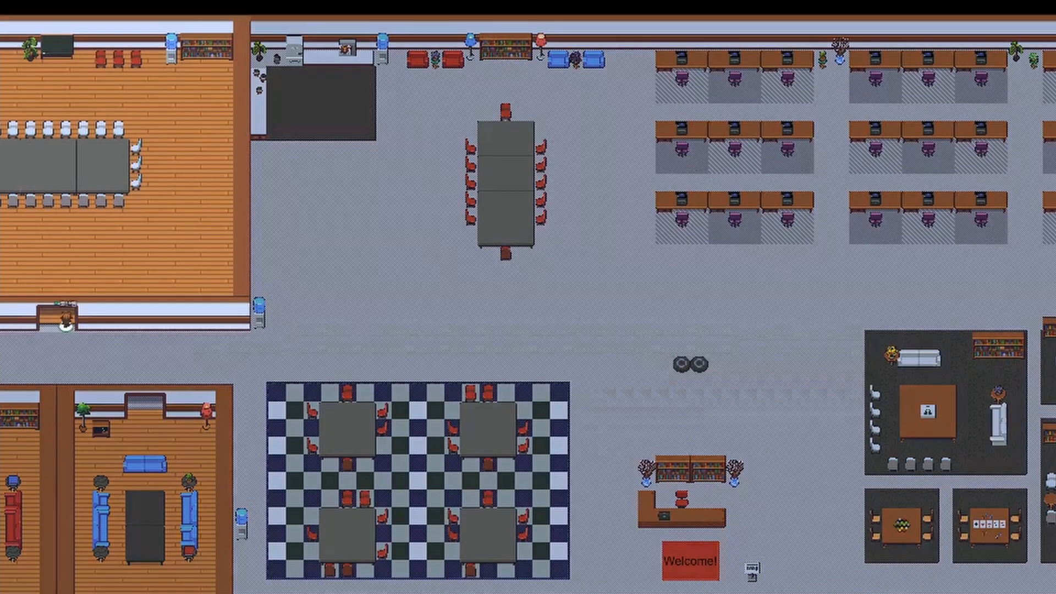
Walk the avatar away from the meeting room doorway, along the corridor towards the teleporters
key("Down")
key("Down")
key("Right")
key("Right")
key("Right")
key("Right")
key("Right")
key("Right")
key("Right")
key("Right")
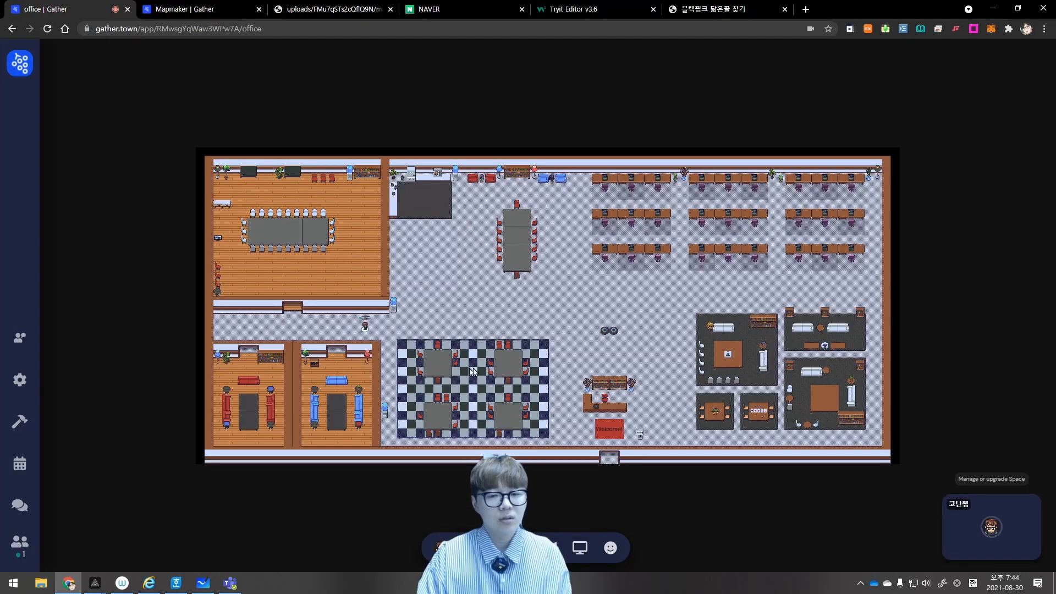
key("Right")
key("Right")
key("Right")
key("Right")
key("Right")
key("Right")
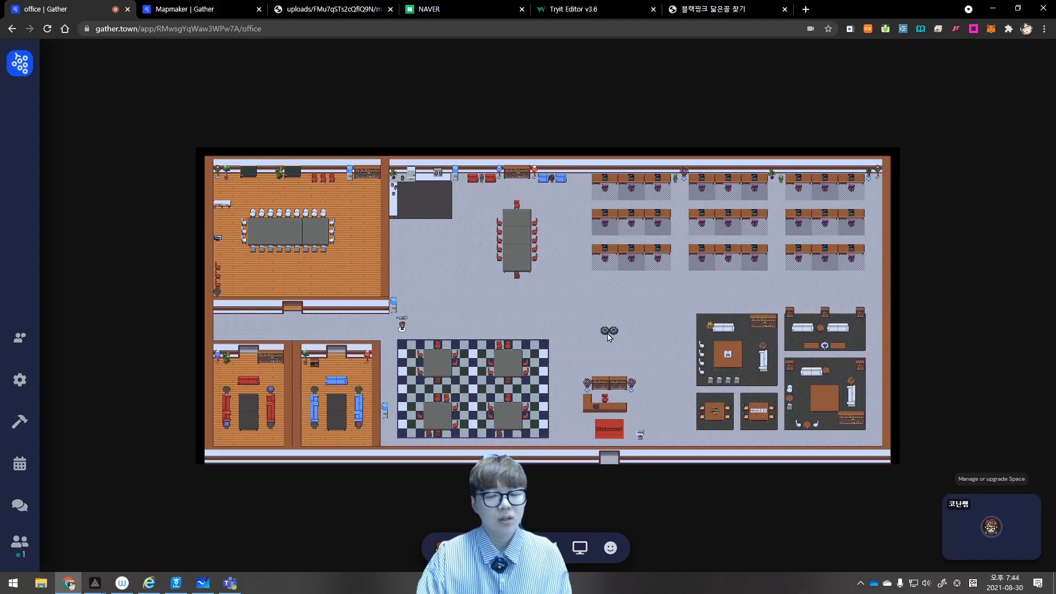
In Mapmaker, set the prompt message of both teleporters to "이곳을 밟으면 텔레포트 됩니다." and save the map
left_click(181, 9)
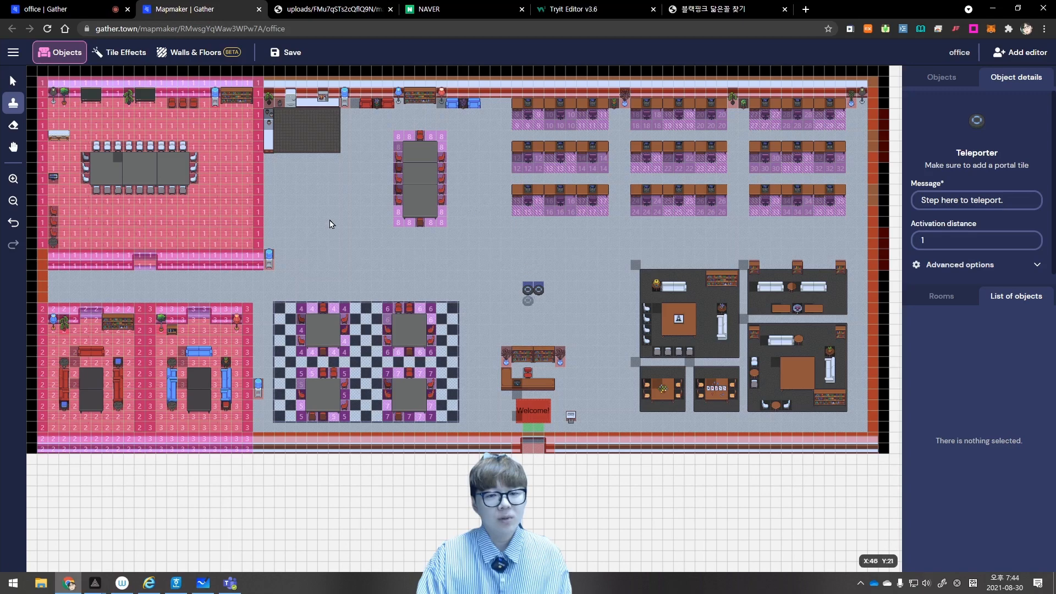
left_click(12, 83)
left_click(526, 291)
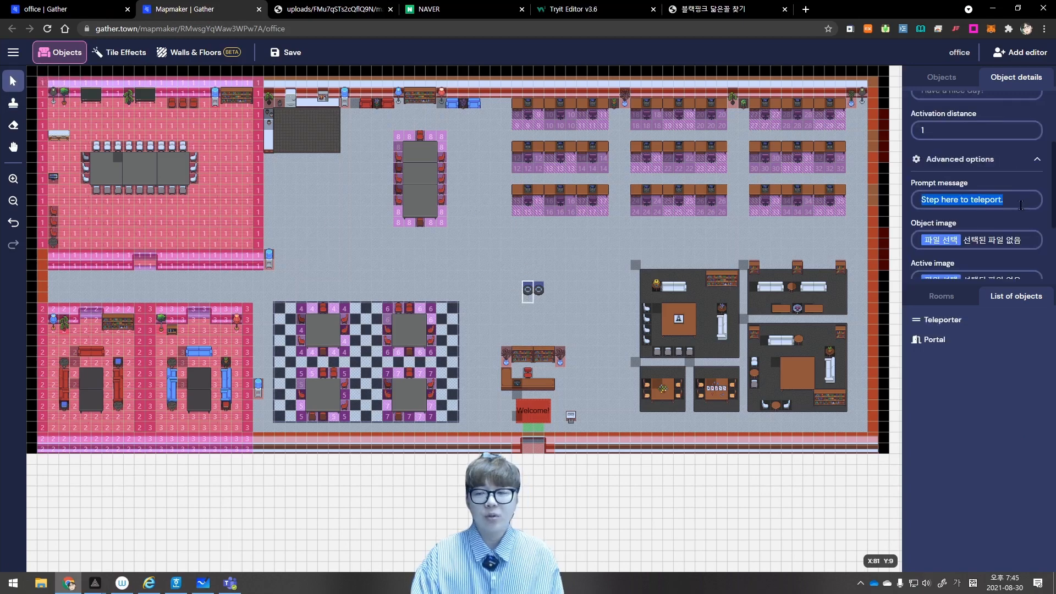
left_click(540, 291)
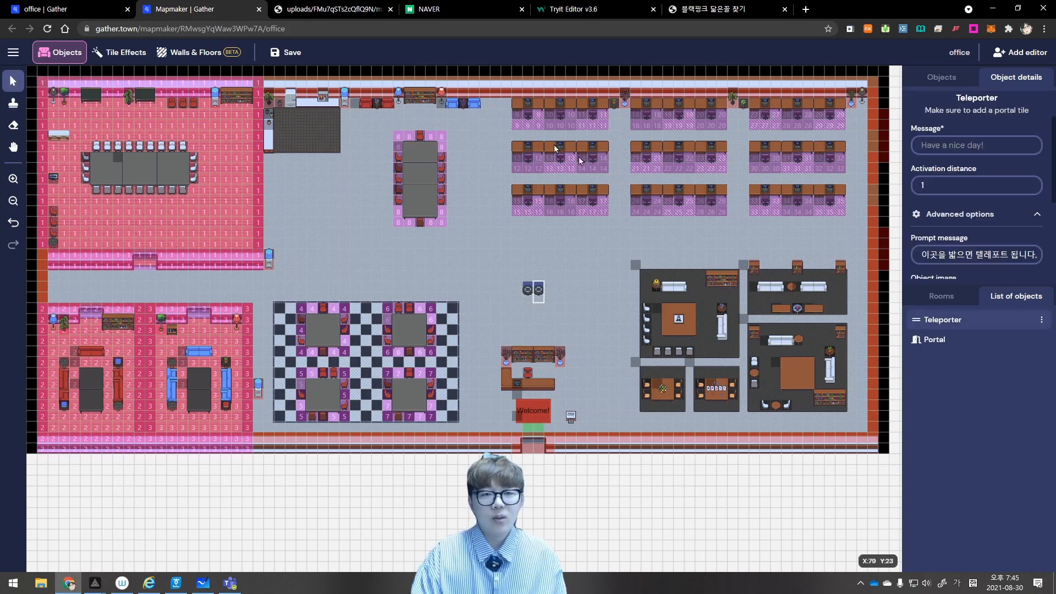
left_click(285, 52)
Switch back to the office space and test the teleporters with the new prompt message by walking the avatar onto them
left_click(103, 11)
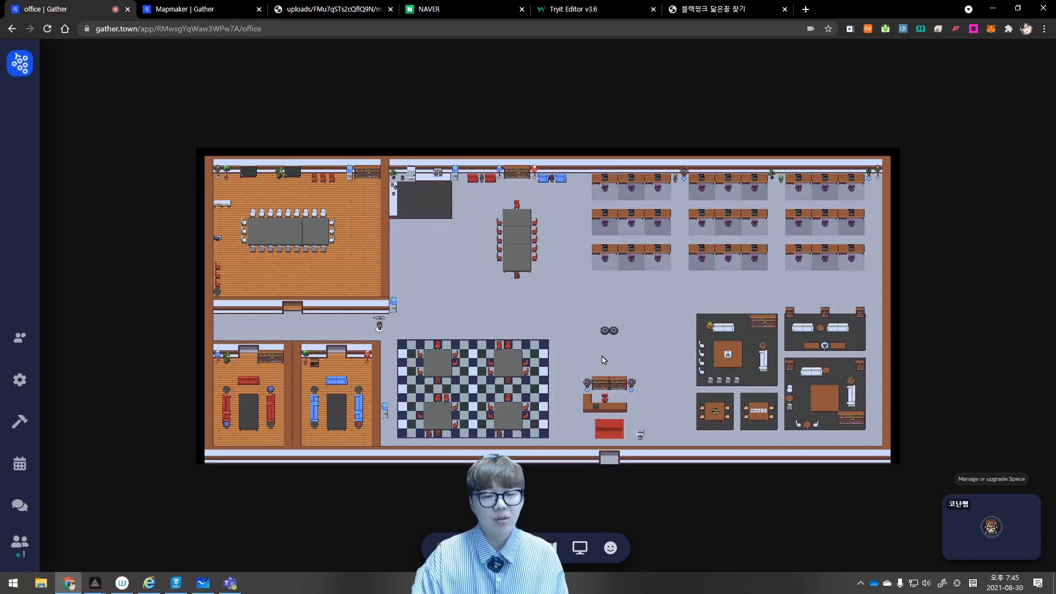
left_click(591, 351)
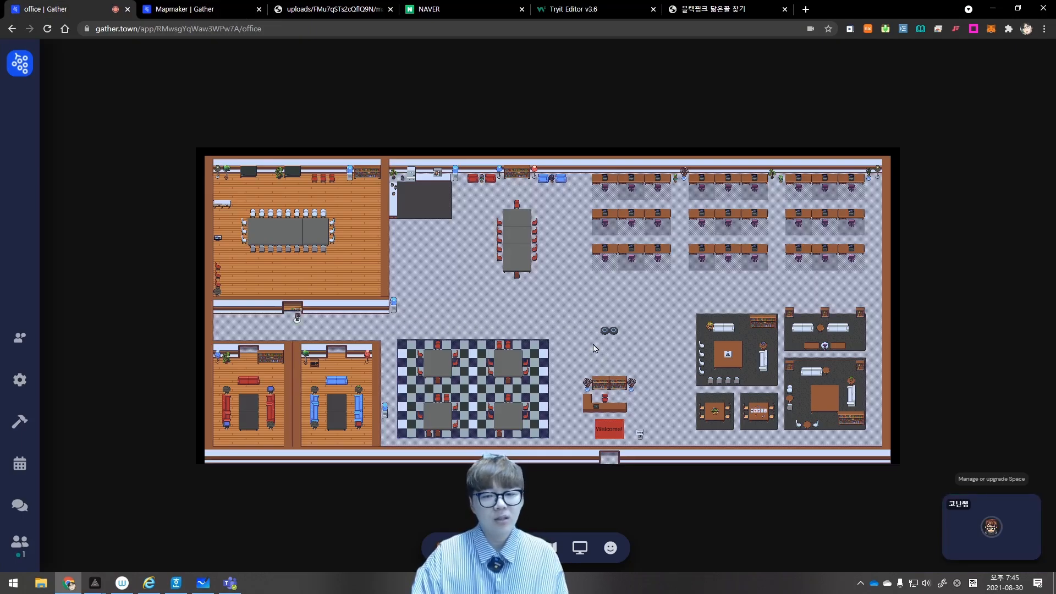
key("Right")
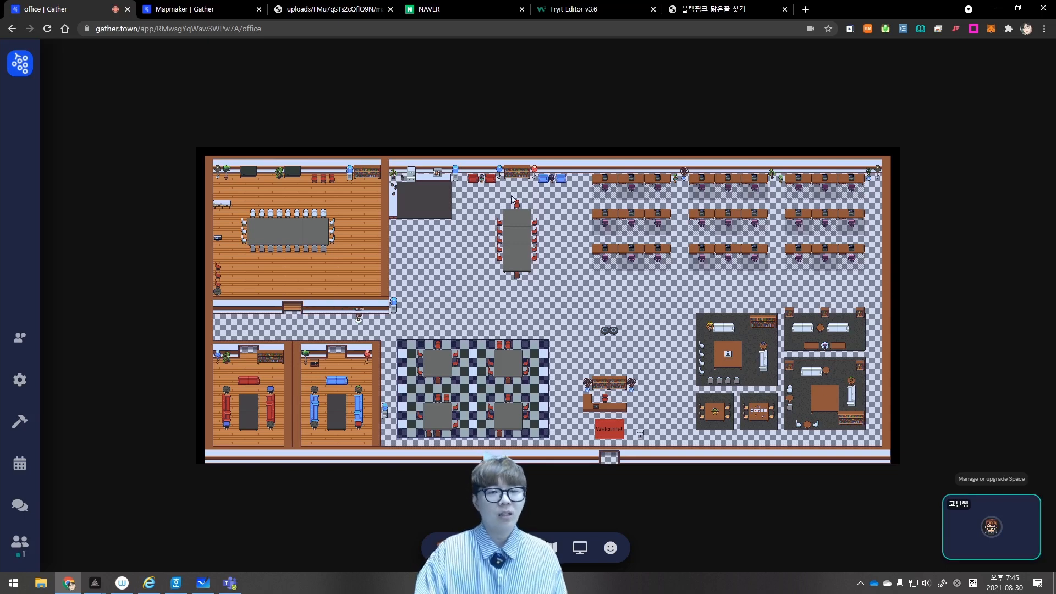
Increase the manual canvas zoom in the user preferences of the office space and switch to Mapmaker
left_click(20, 380)
scroll(446, 339, "down", 5)
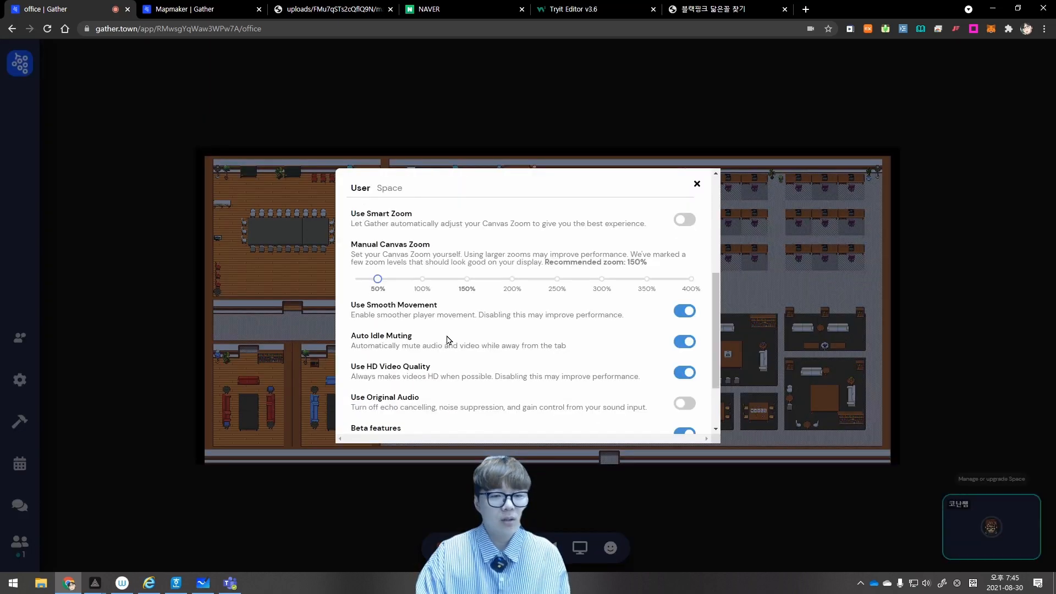
key("ctrl+Tab")
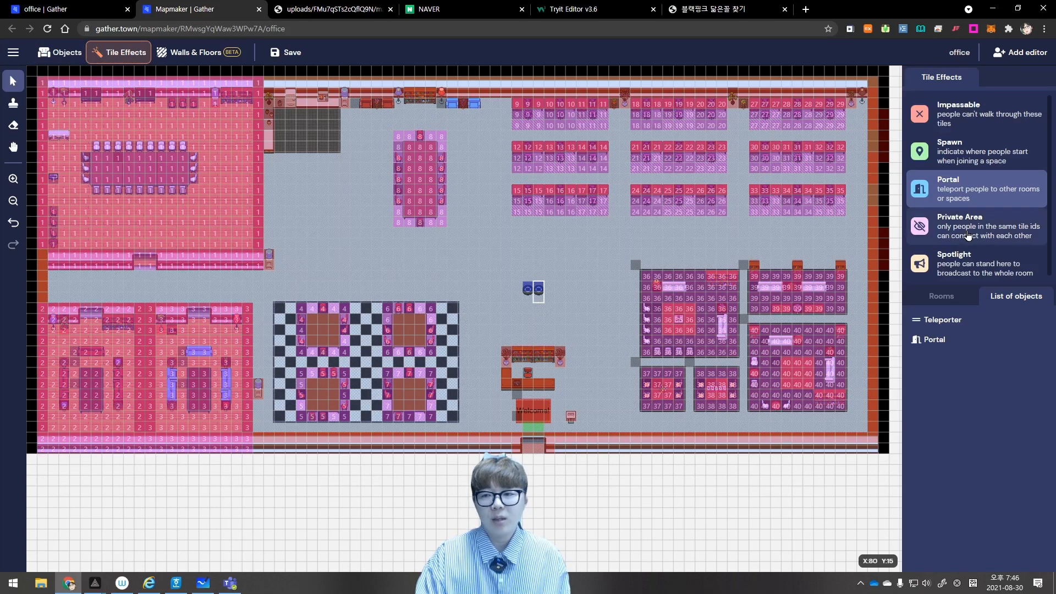
Paint four spaced Private Area tiles with area ID 1 in a row above the teleporters
left_click(965, 231)
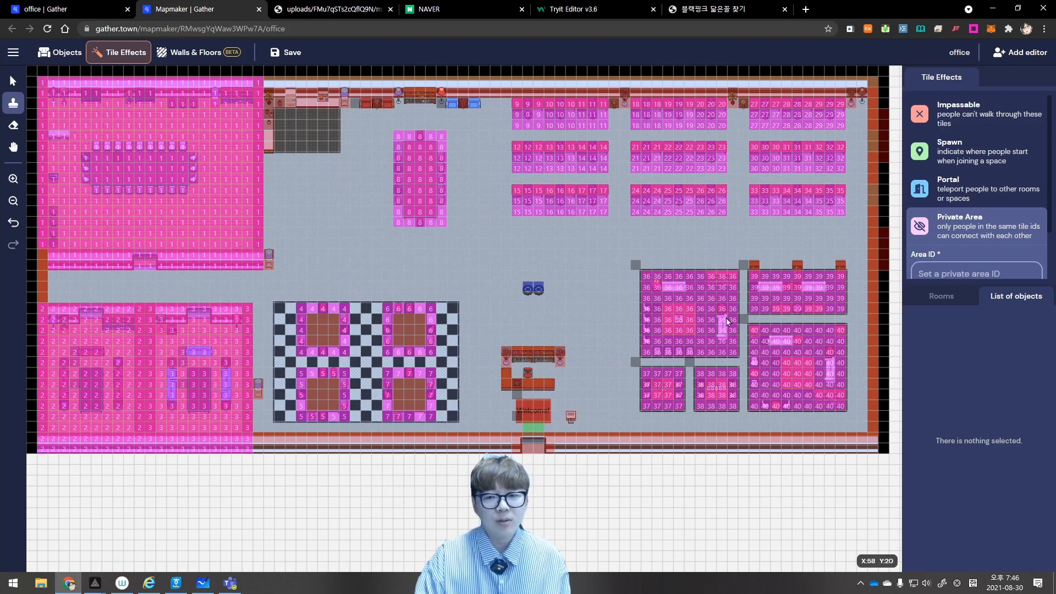
scroll(946, 245, "down", 1)
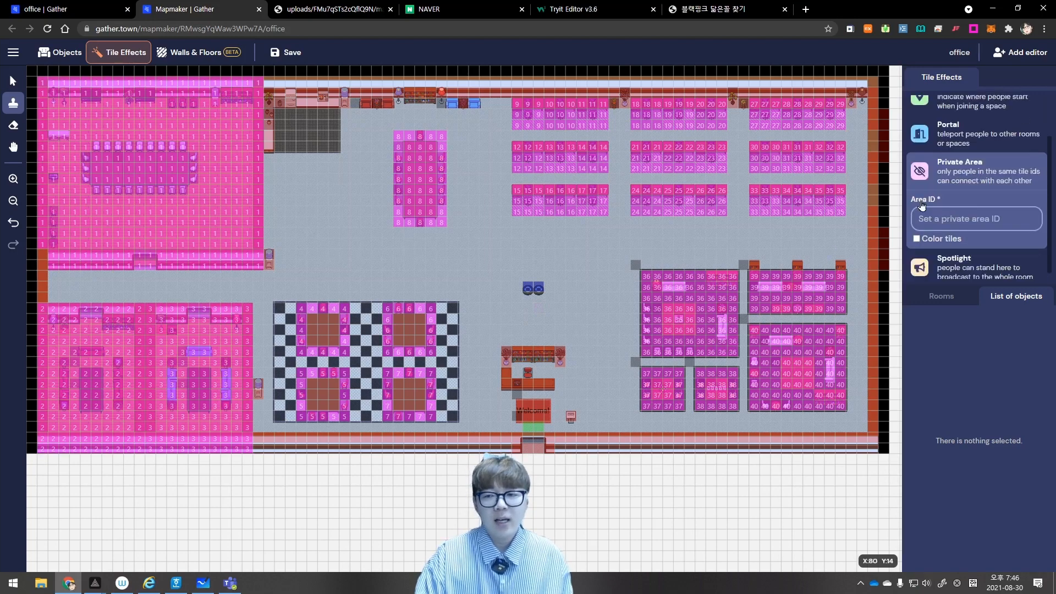
left_click(960, 218)
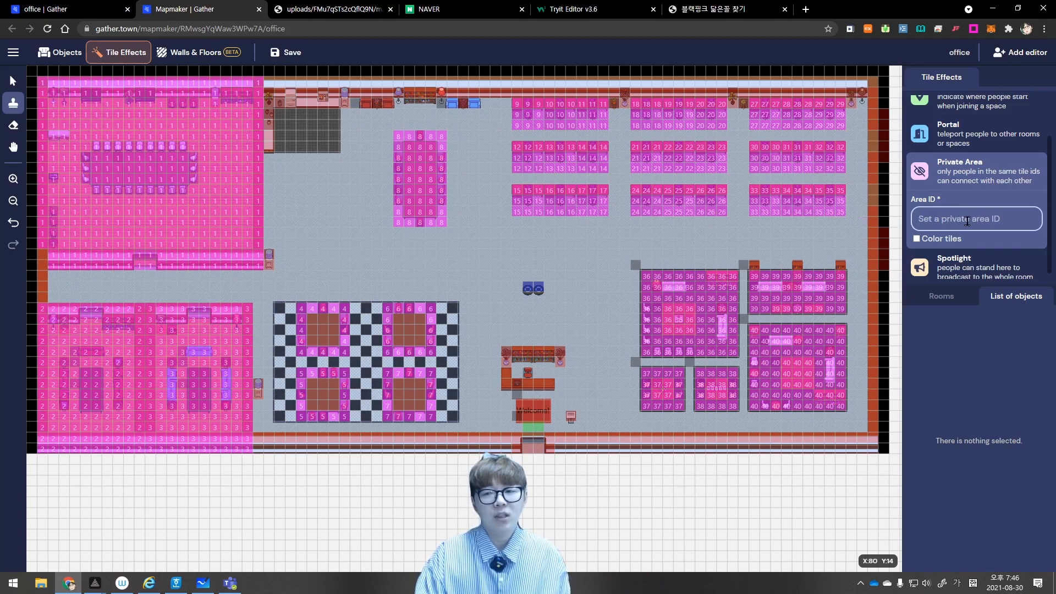
left_click(13, 81)
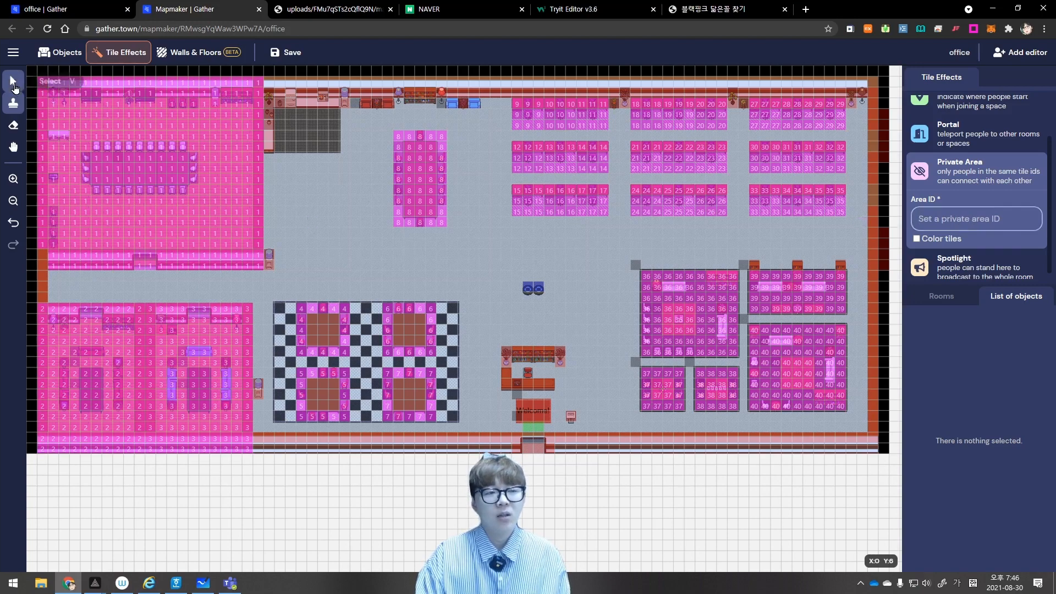
left_click(920, 221)
type("1")
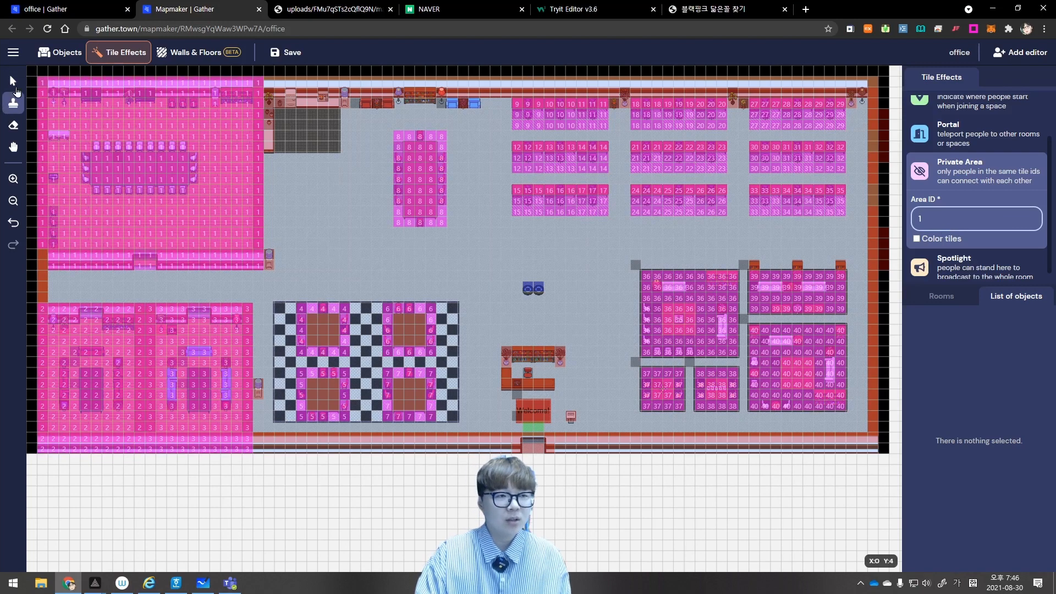
left_click(526, 257)
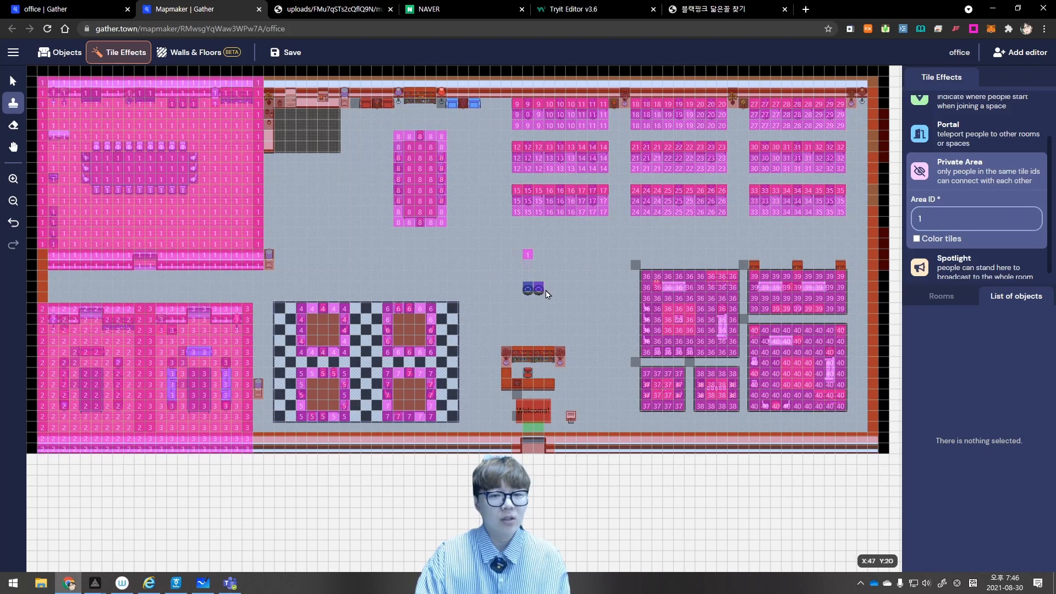
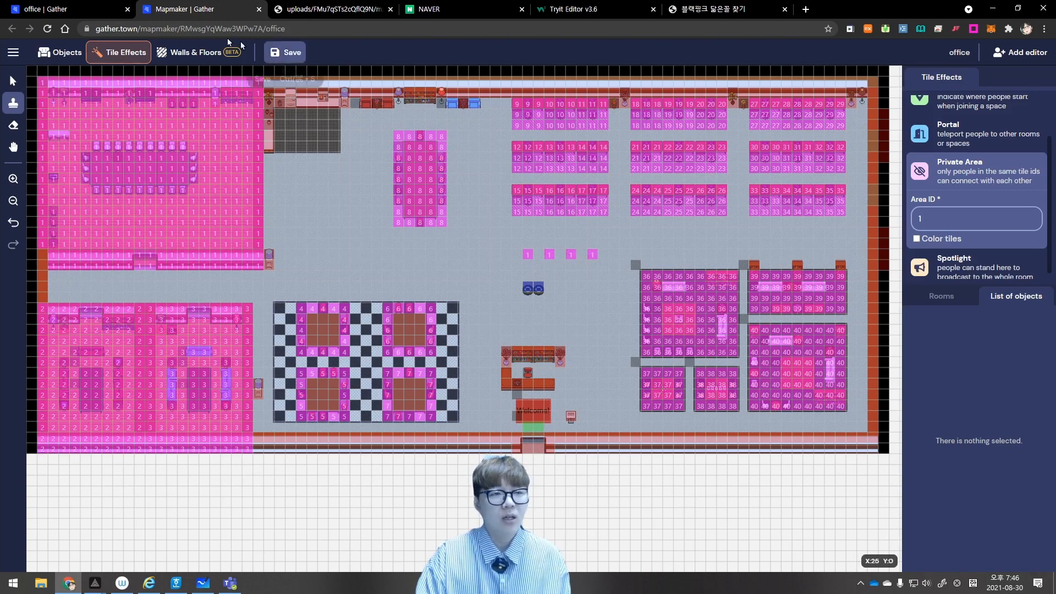
Switch to the office space and walk the avatar towards the new private tiles above the teleporters
left_click(104, 10)
key("Right")
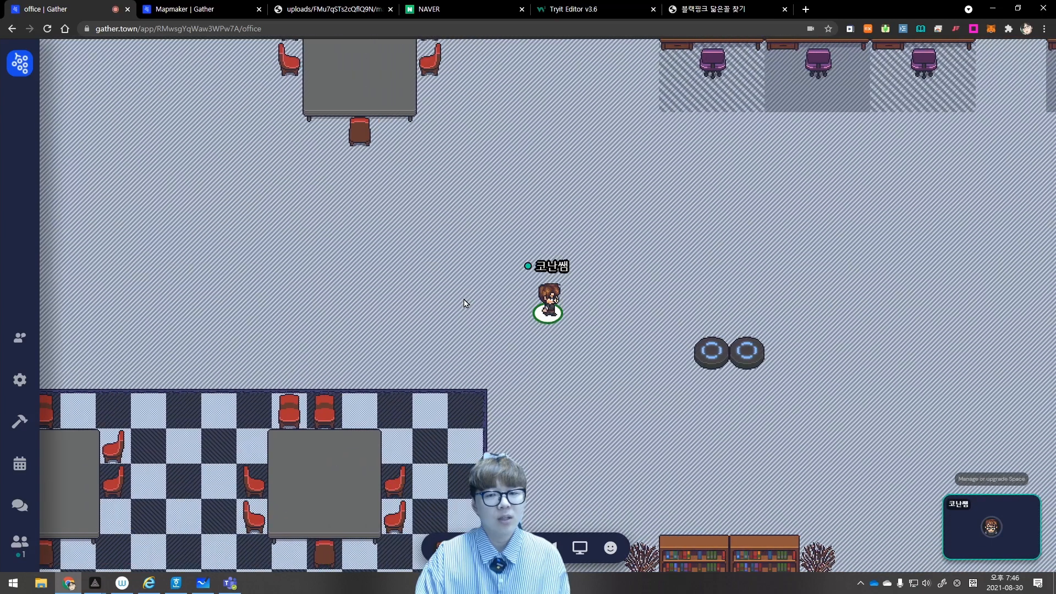
key("Up")
In Mapmaker, enable Color tiles for area ID 1, repaint the four private tiles and save the map
left_click(255, 5)
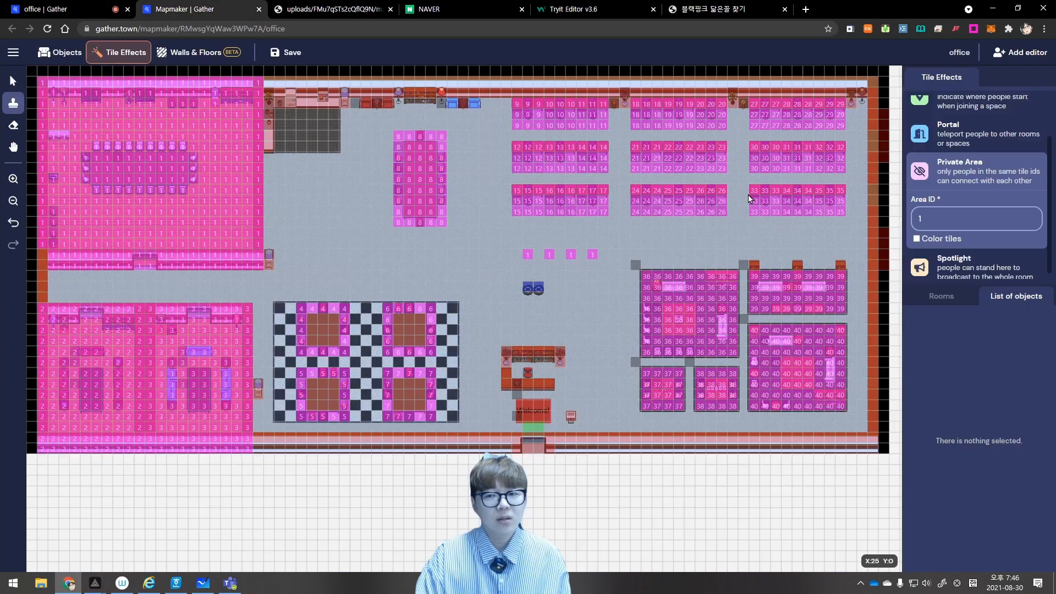
left_click(918, 239)
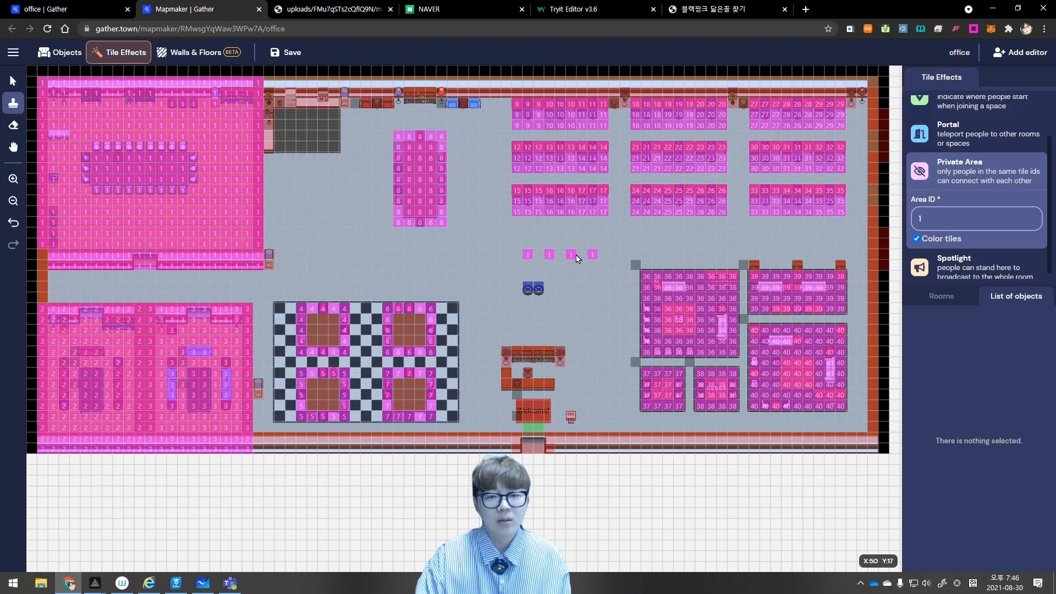
left_click(107, 11)
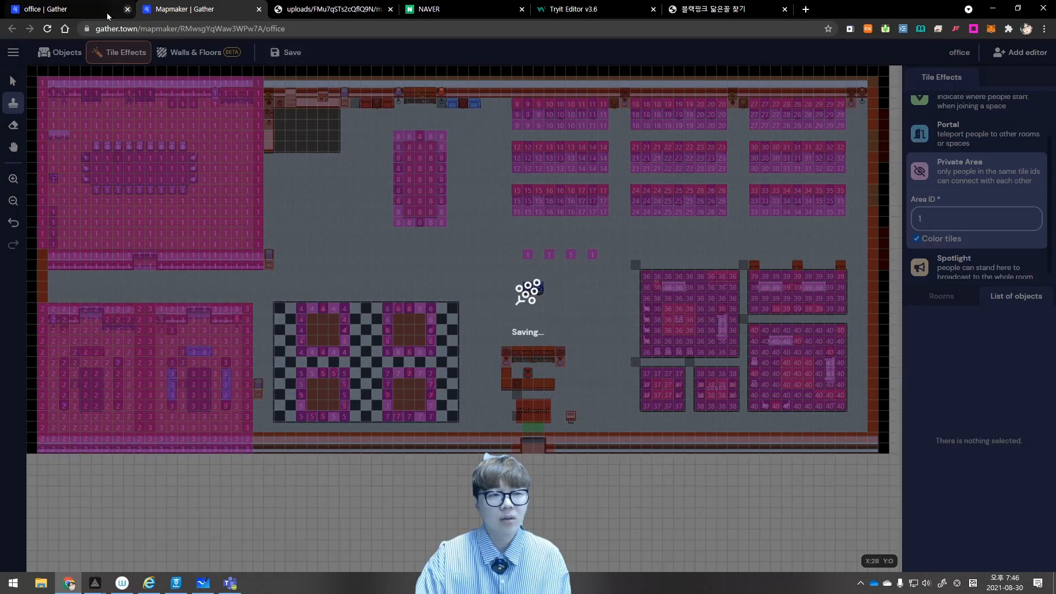
In the office space, test the coloured private tiles by walking the avatar onto and off them
key("Down")
key("Down")
key("Left")
key("Left")
key("Left")
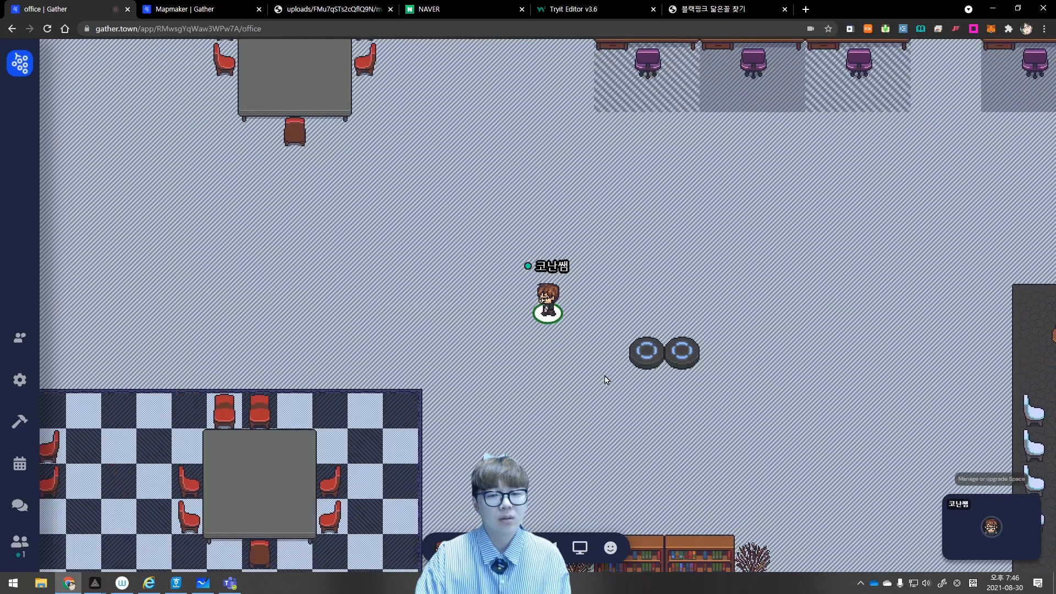
key("Up")
key("Up")
key("Right")
key("Right")
key("Right")
key("Right")
key("Right")
key("Right")
key("Left")
key("Left")
key("Left")
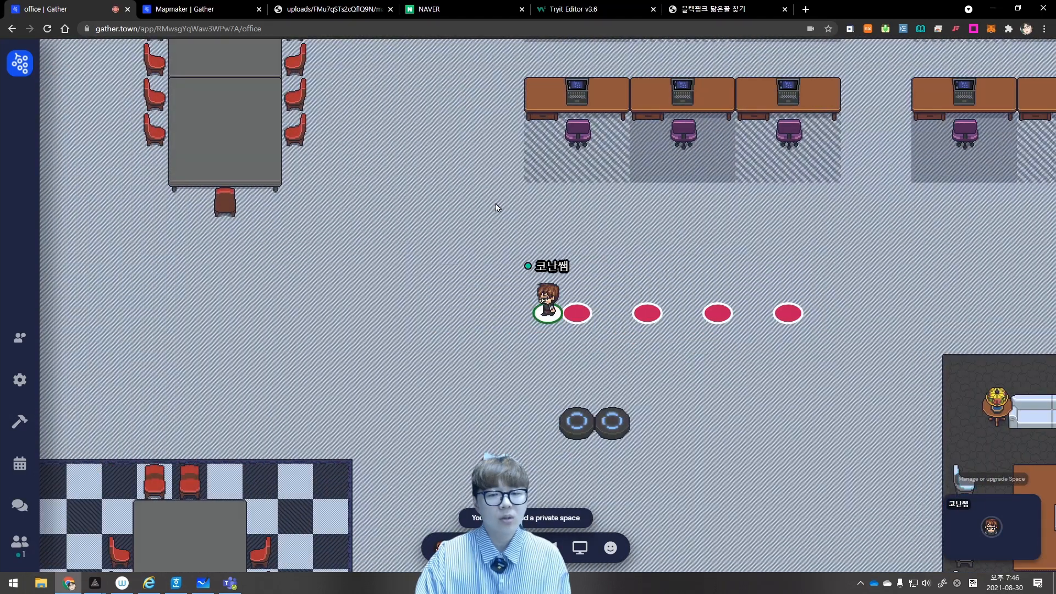
key("Right")
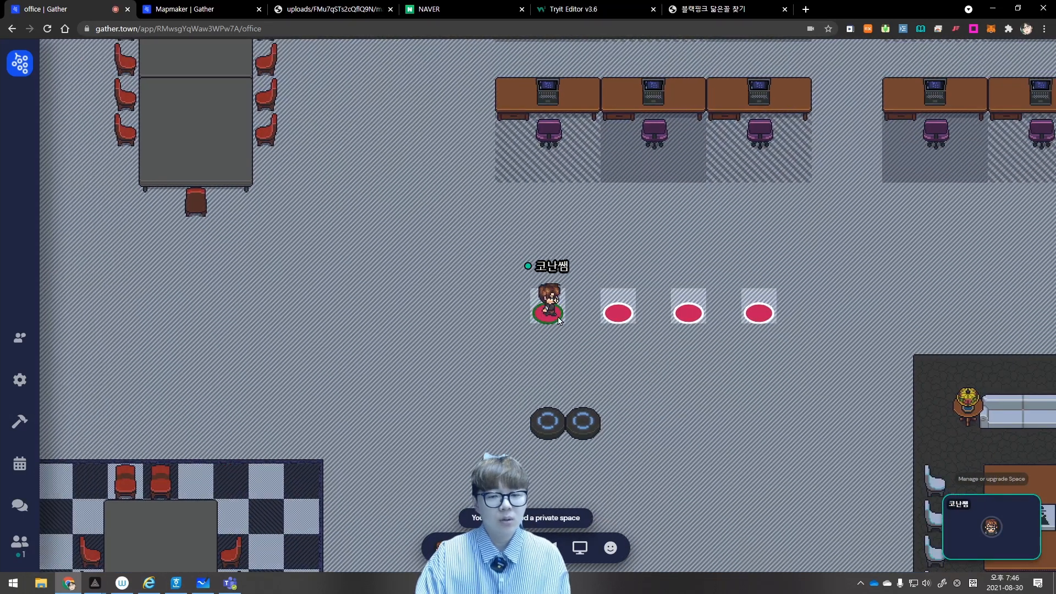
Set the manual canvas zoom to 50% in the user preferences and close them
left_click(473, 547)
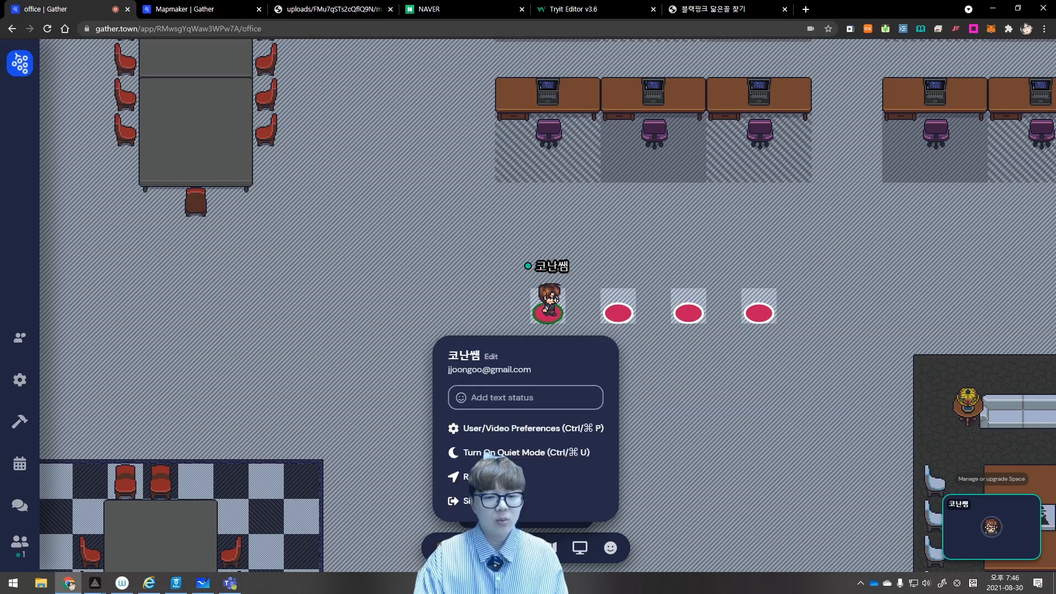
left_click(502, 435)
scroll(442, 330, "down", 5)
left_click(377, 334)
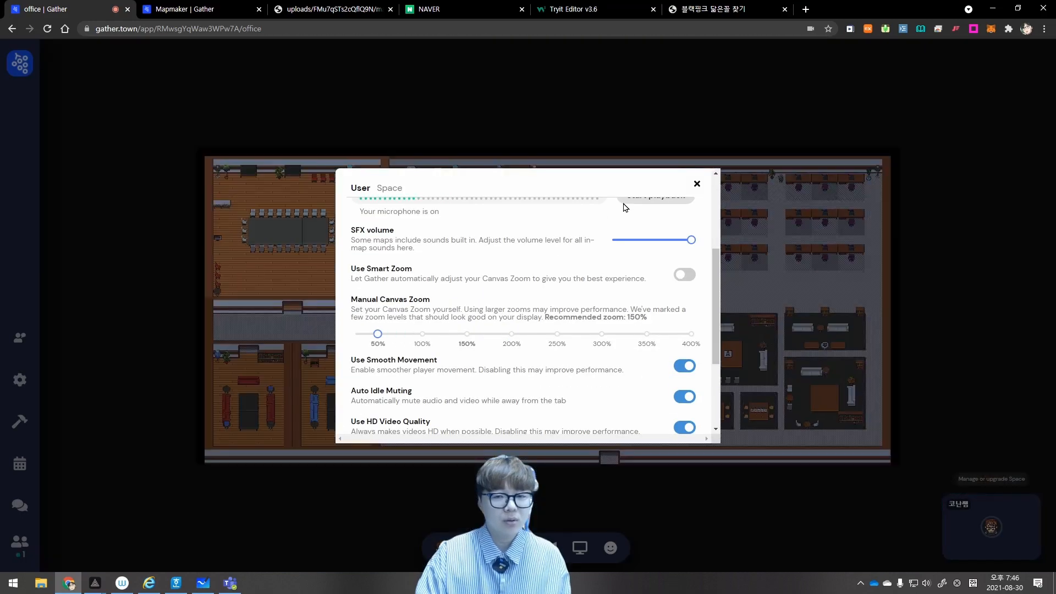
left_click(697, 184)
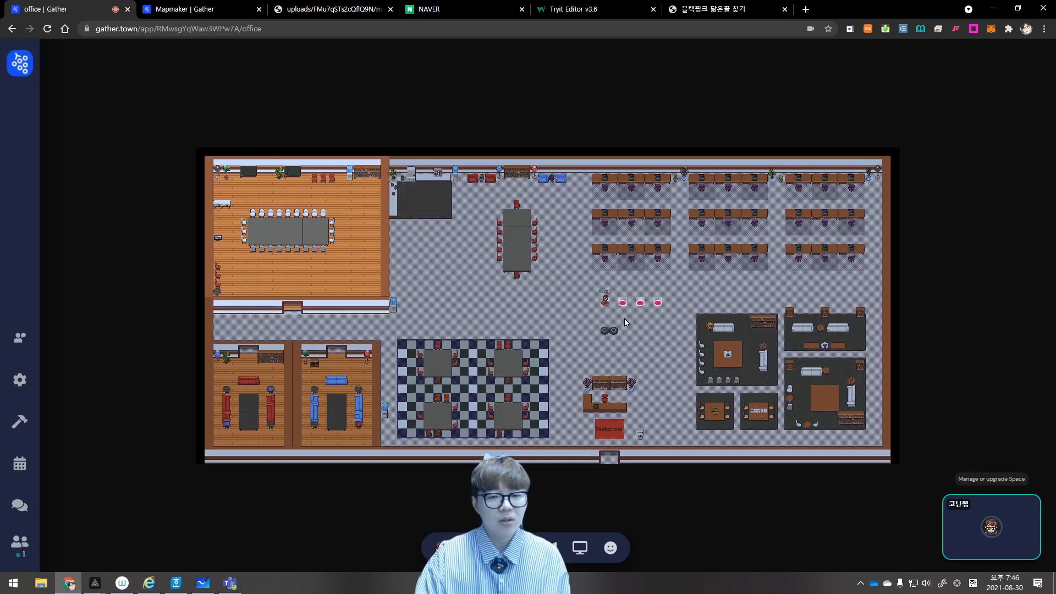
Walk the avatar back and forth along the row of coloured tiles to test the shared private area
key("Down")
key("Right")
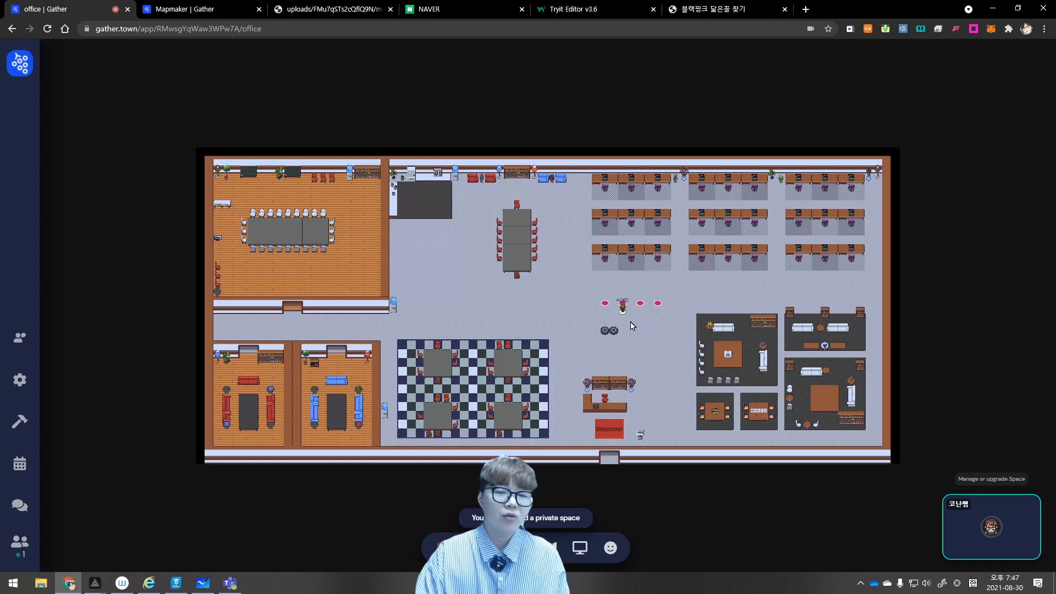
key("Up")
key("Down")
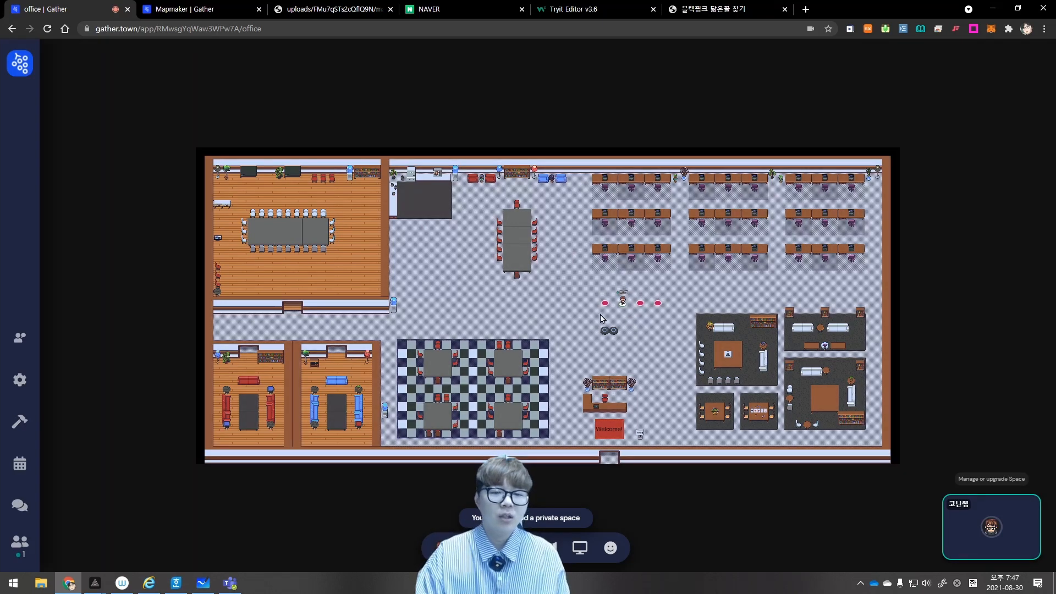
key("Left")
key("Left")
key("Right")
key("Right")
key("Right")
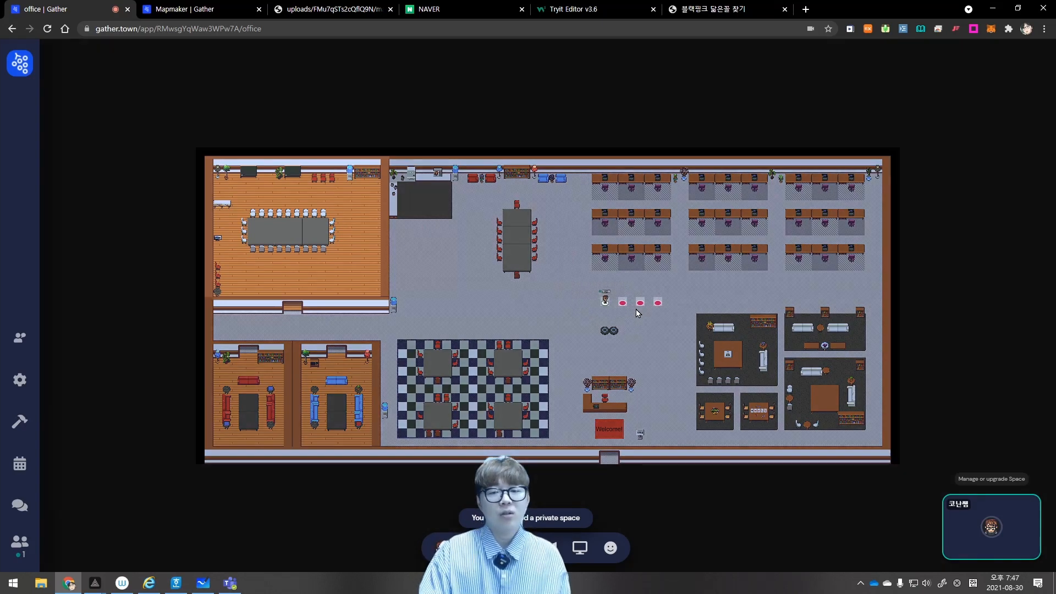
key("Right")
key("Right")
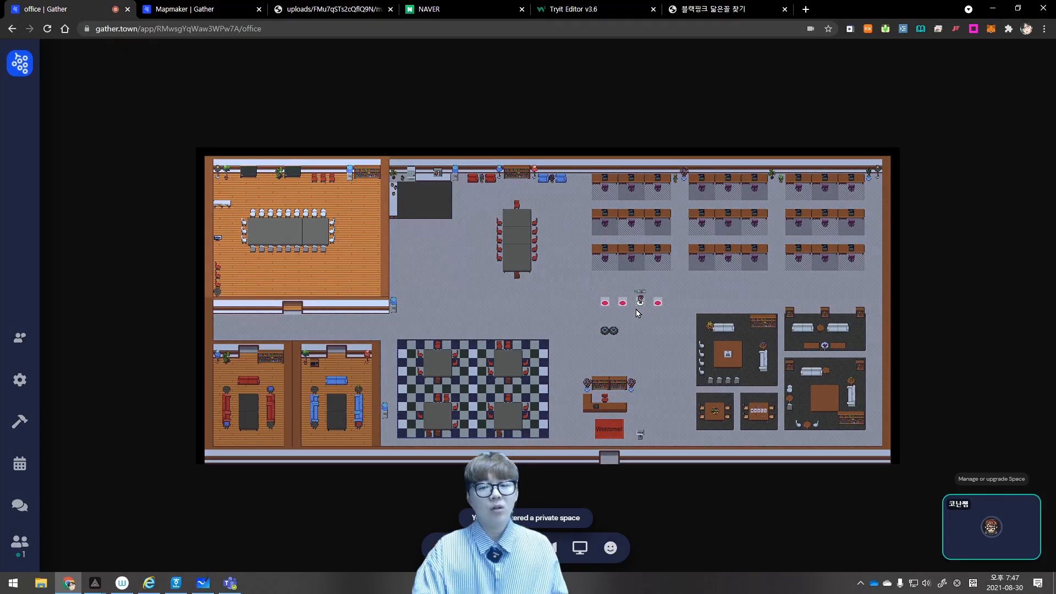
key("Right")
In Mapmaker, paint three spaced Spotlight tiles below the private tiles, save the map and switch to the office space
left_click(207, 9)
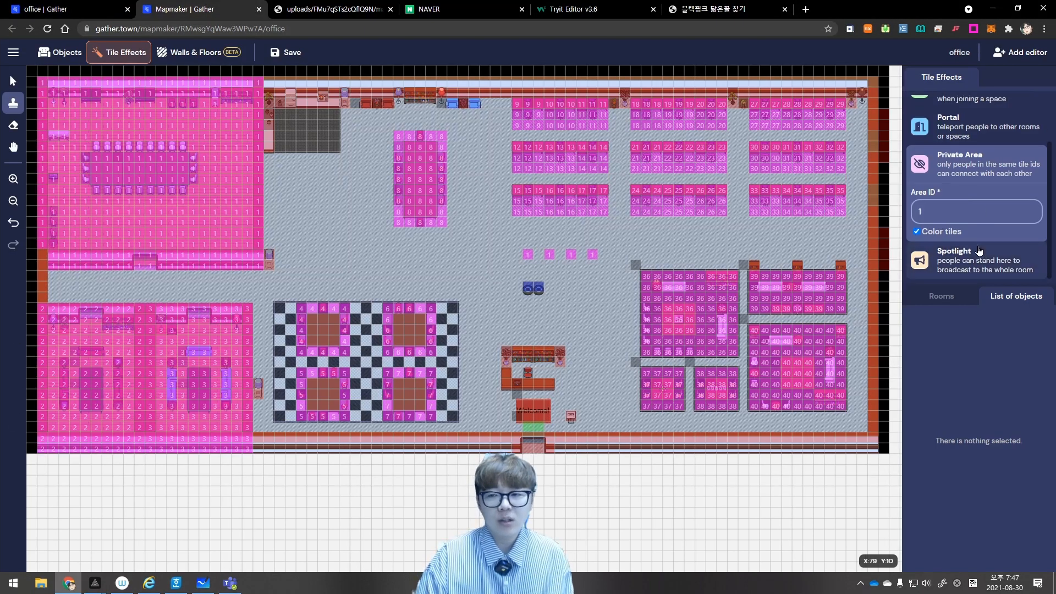
left_click(981, 255)
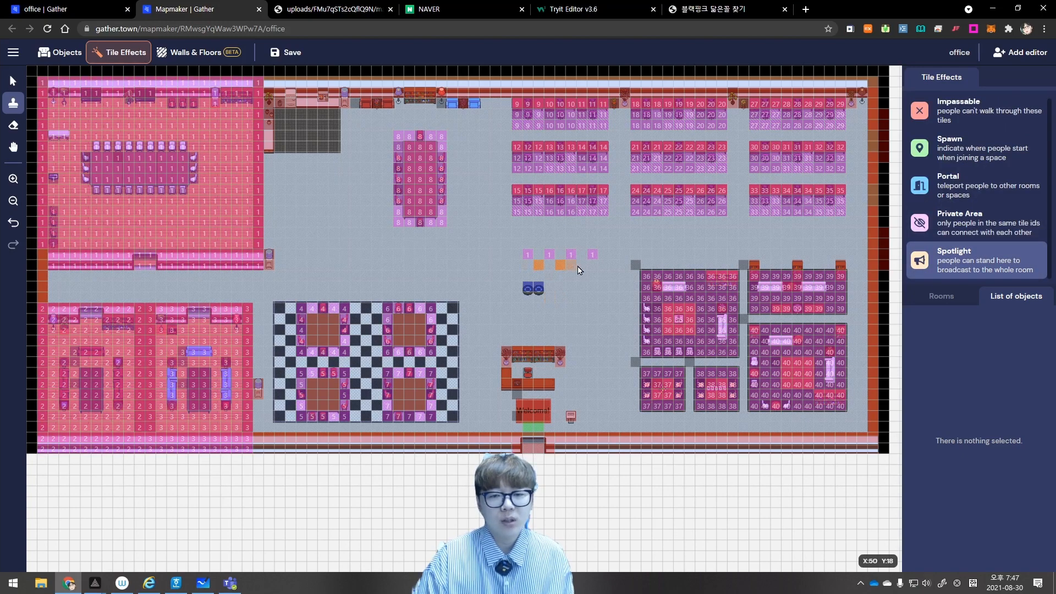
left_click(289, 52)
left_click(92, 10)
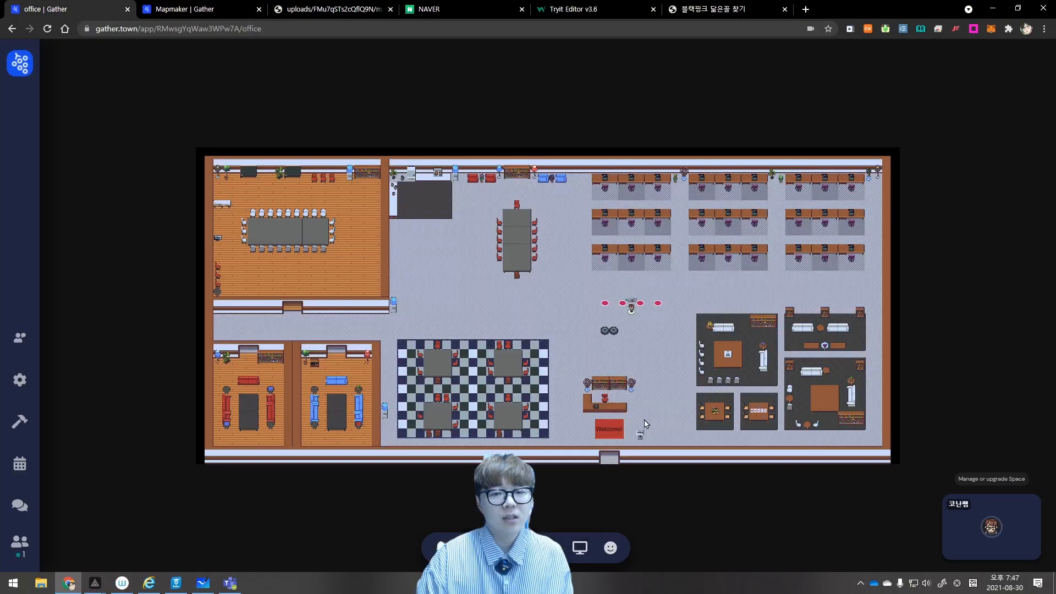
In Mapmaker, find the Spotlight Indicator object with the search "spot", place orange ones on the spotlight tiles and save the map
left_click(182, 10)
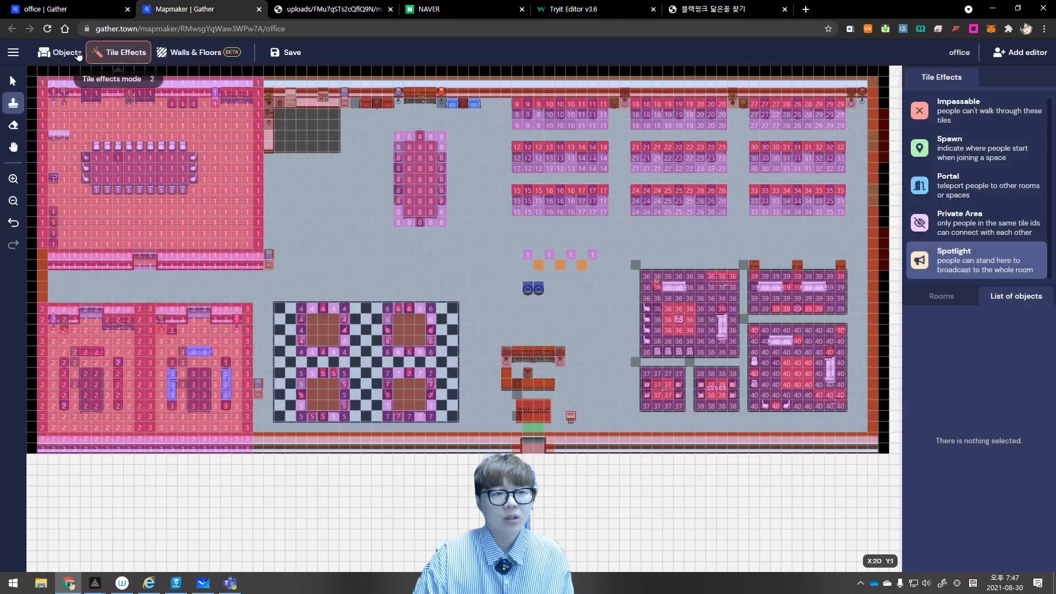
left_click(61, 53)
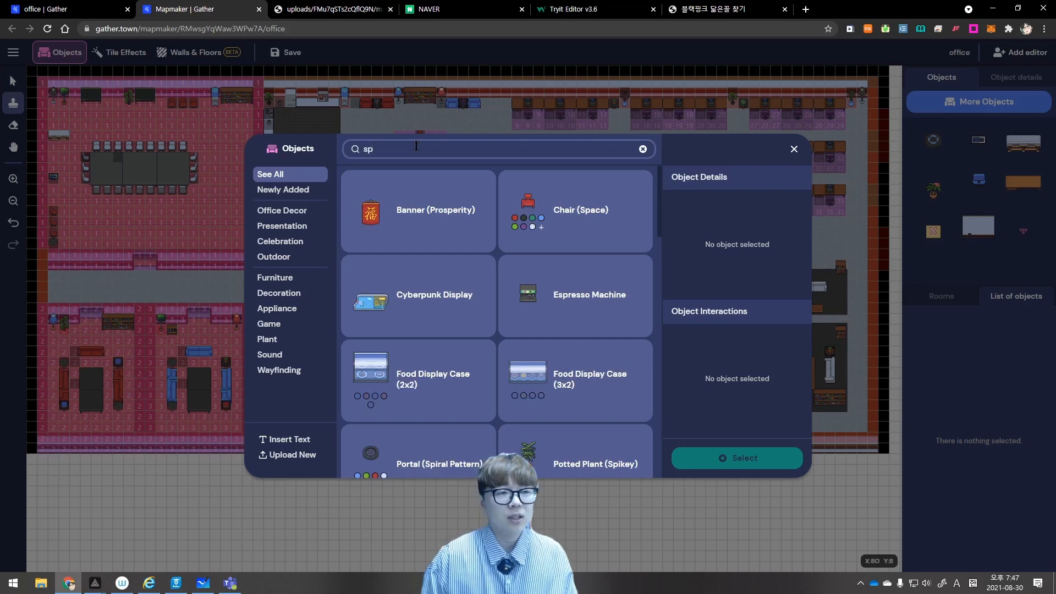
key("BackSpace")
type("pot")
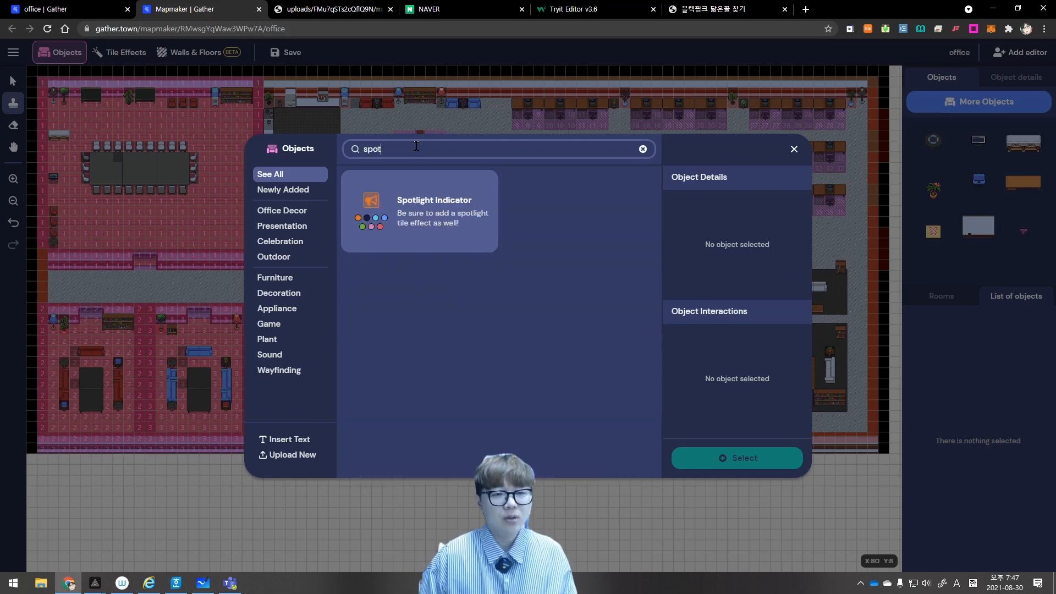
left_click(419, 211)
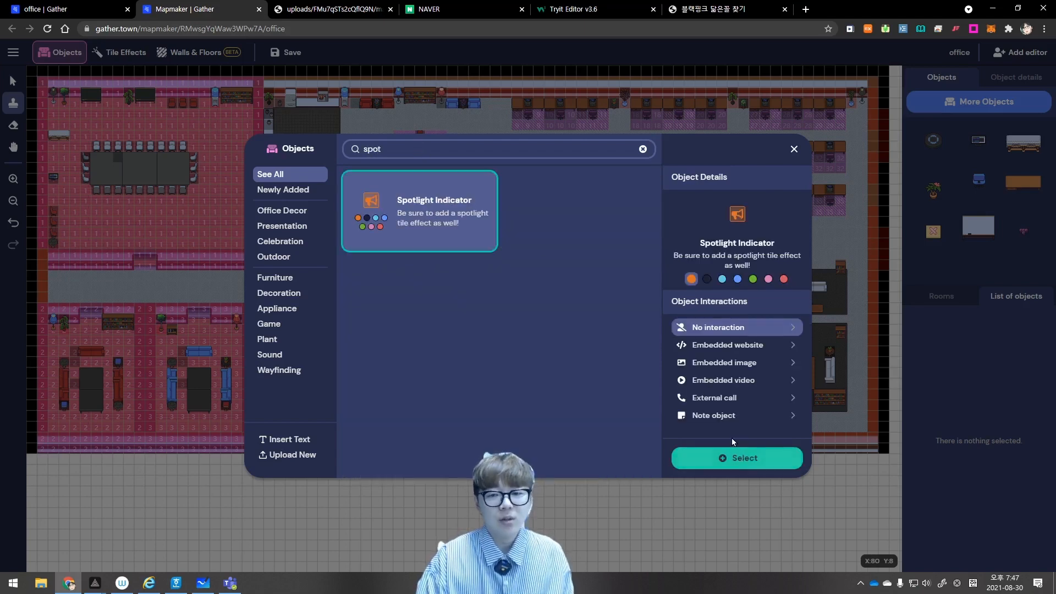
left_click(736, 457)
left_click(539, 265)
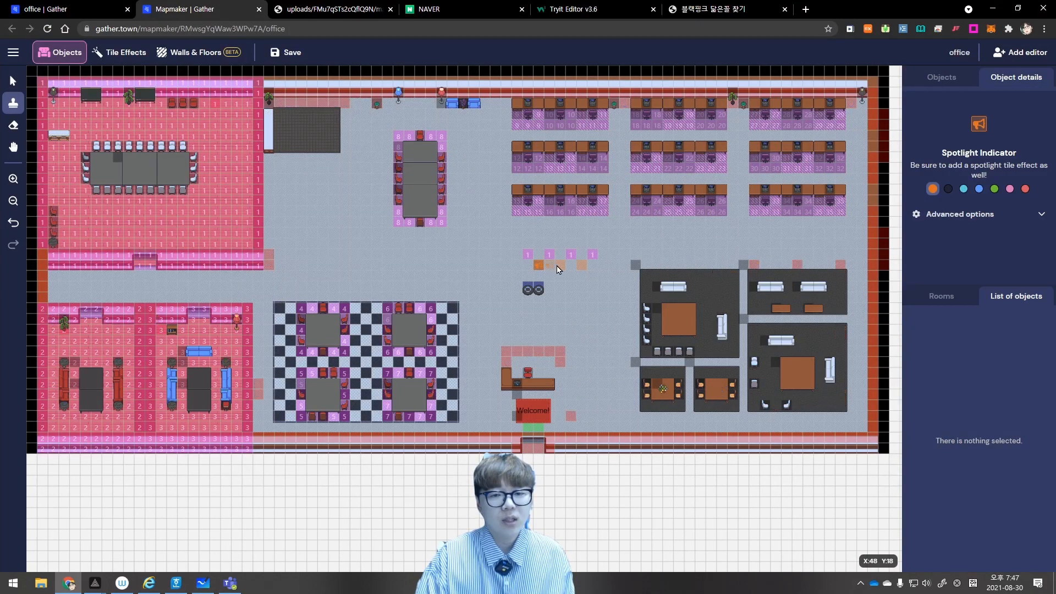
left_click(561, 268)
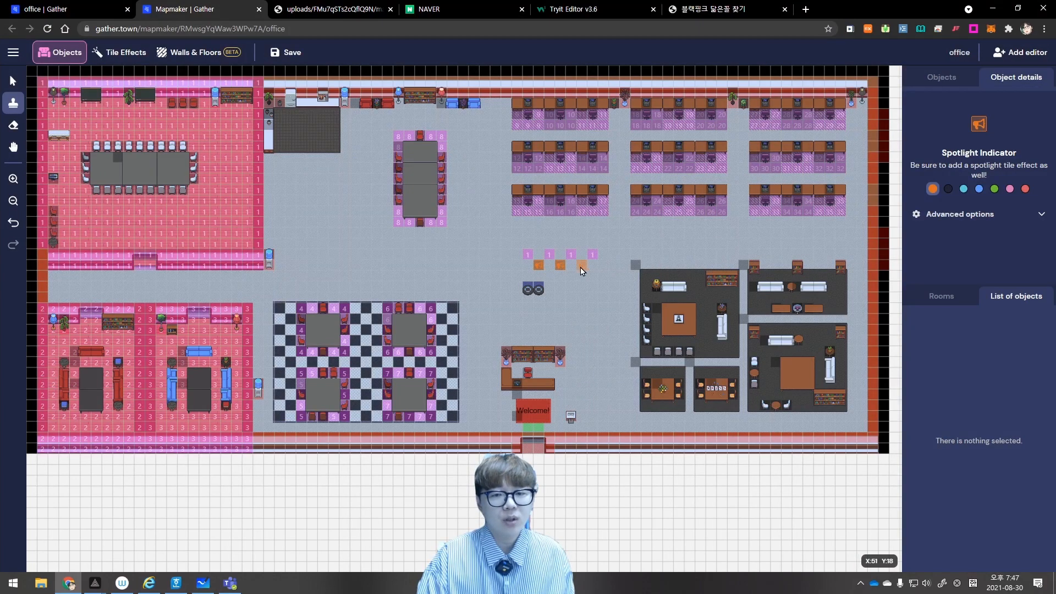
left_click(286, 52)
Switch to the office space, test the spotlight by walking the avatar on and off its tile, and move it towards the teleporters
left_click(87, 13)
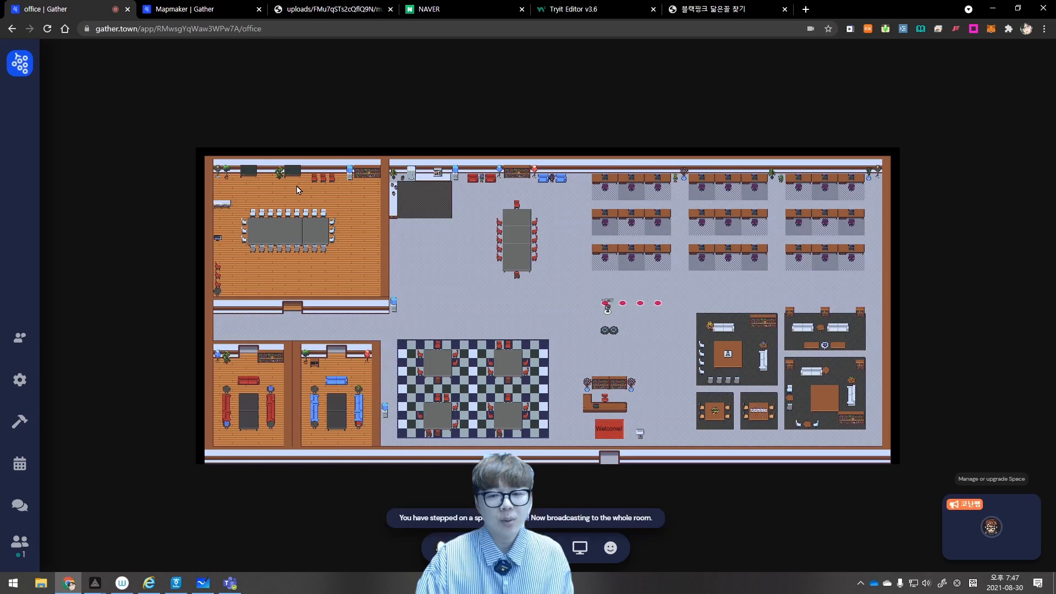
key("Left")
key("Left")
key("Right")
key("Right")
key("Right")
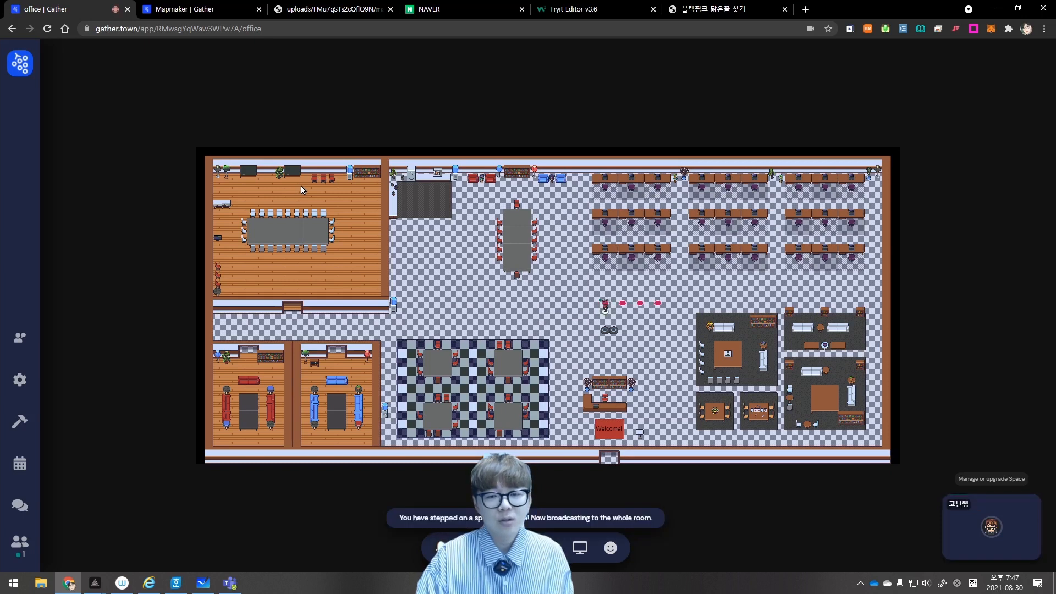
key("Left")
key("Left")
key("Left")
key("Down")
key("Right")
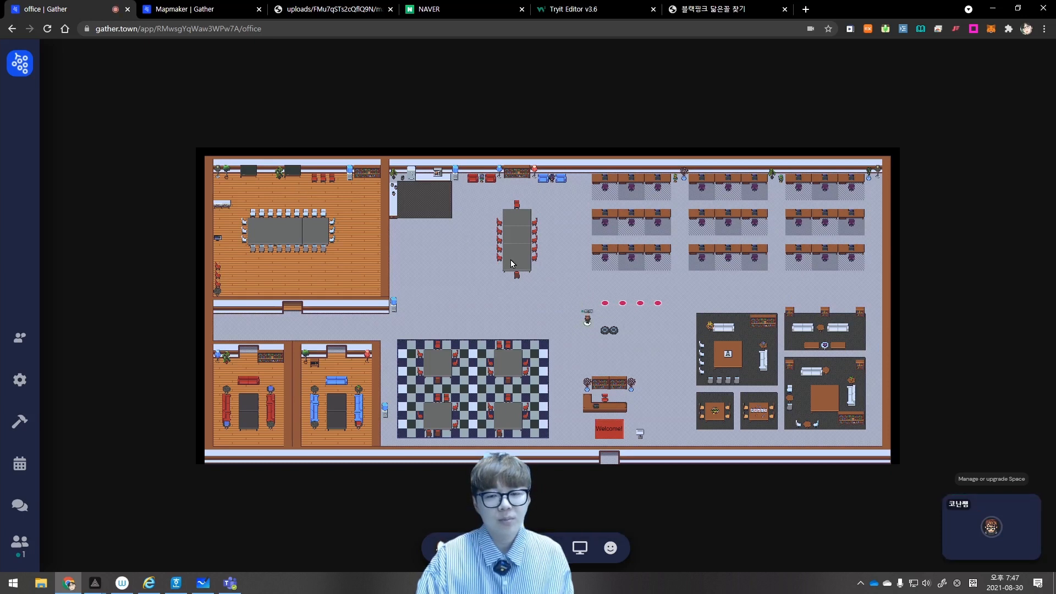
Walk the avatar onto the leftmost spotlight tile below the row of private tiles
key("Up")
key("Right")
key("Right")
key("Right")
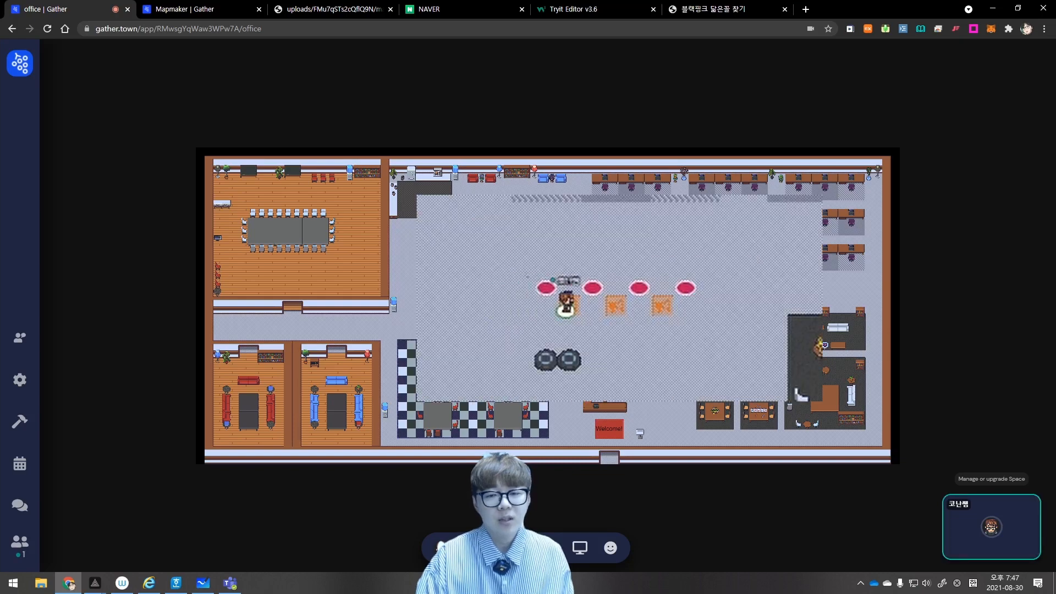
Set the manual canvas zoom to 200% in the user preferences and return to the office space
left_click(490, 548)
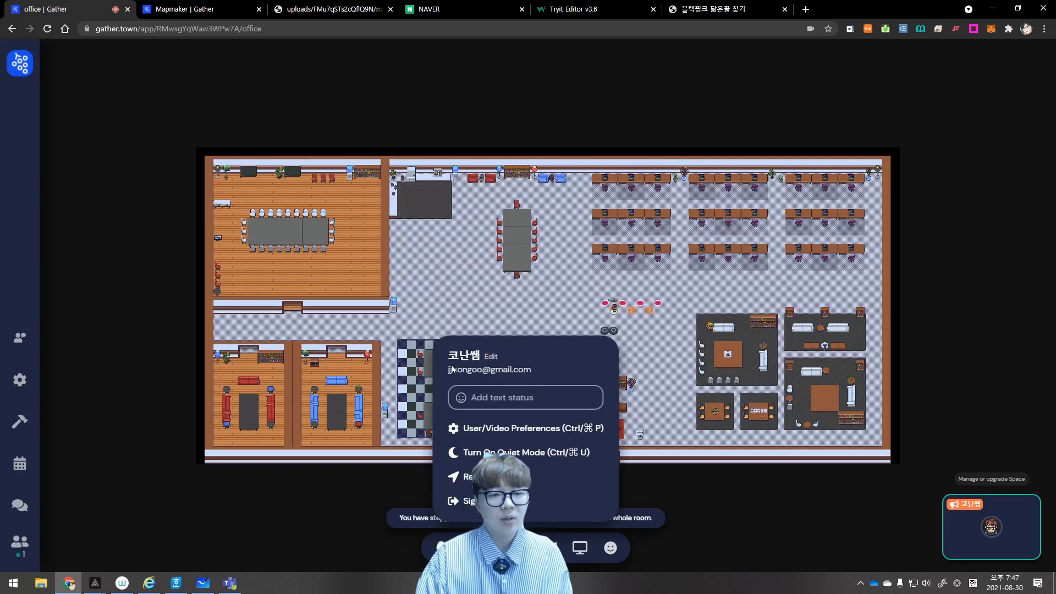
left_click(477, 428)
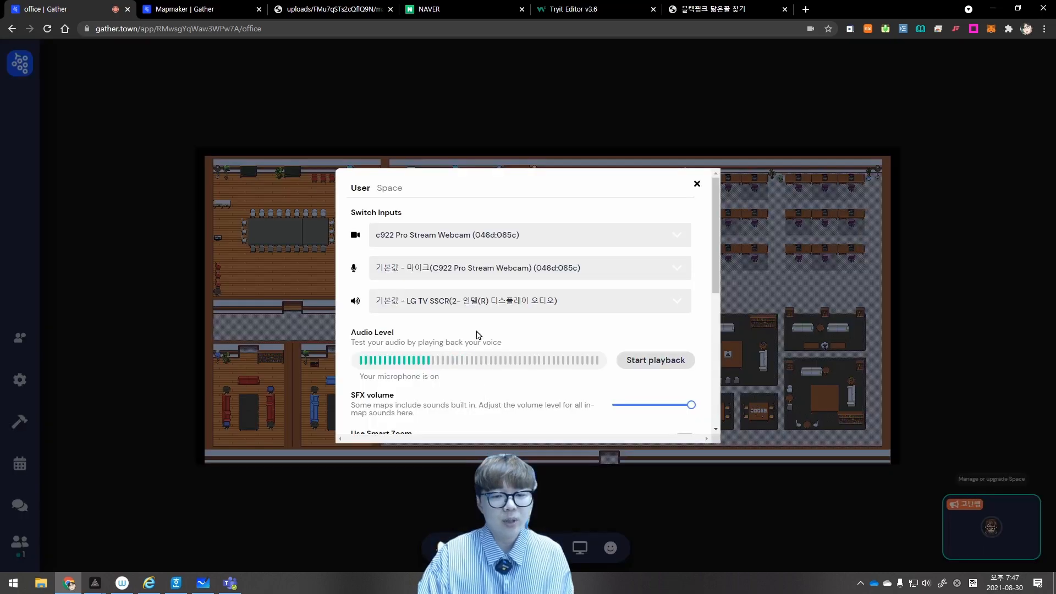
scroll(476, 335, "down", 3)
left_click(500, 335)
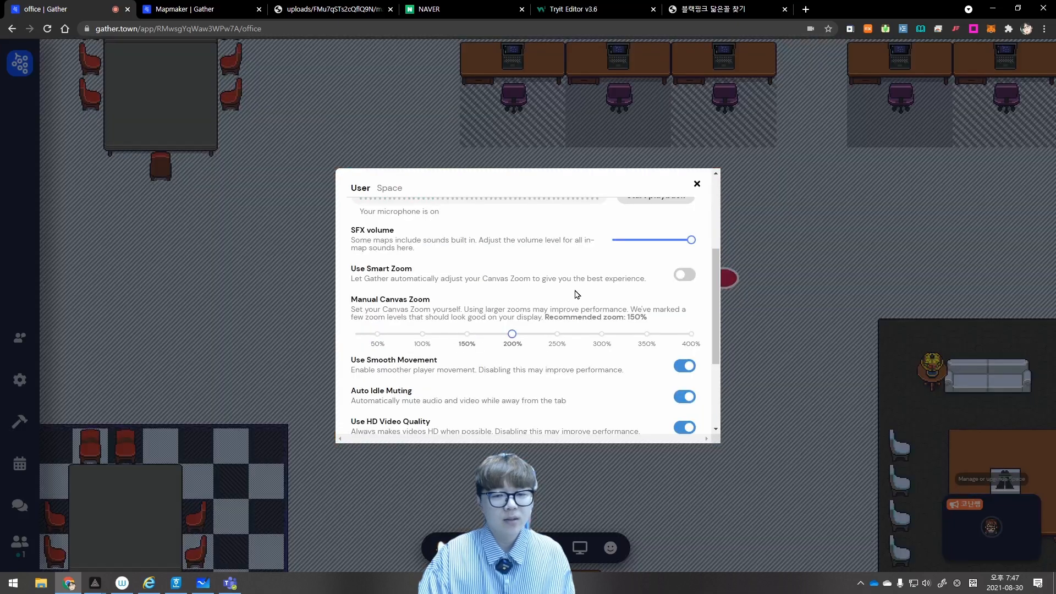
left_click(696, 184)
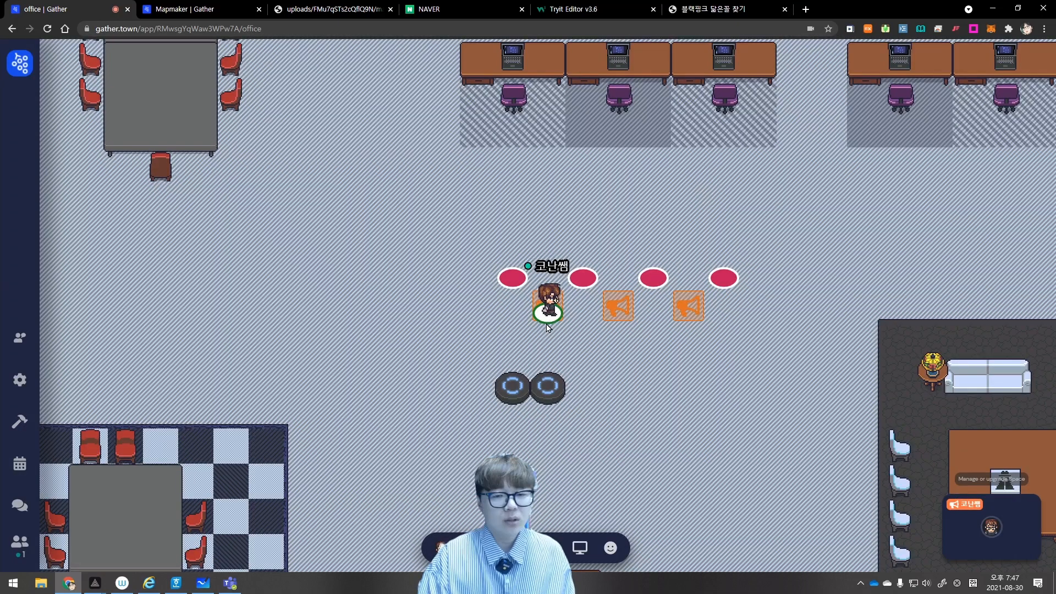
Walk the avatar across the three orange spotlight tiles to test the broadcast on each one
key("Right")
key("Right")
key("Right")
key("Right")
key("Right")
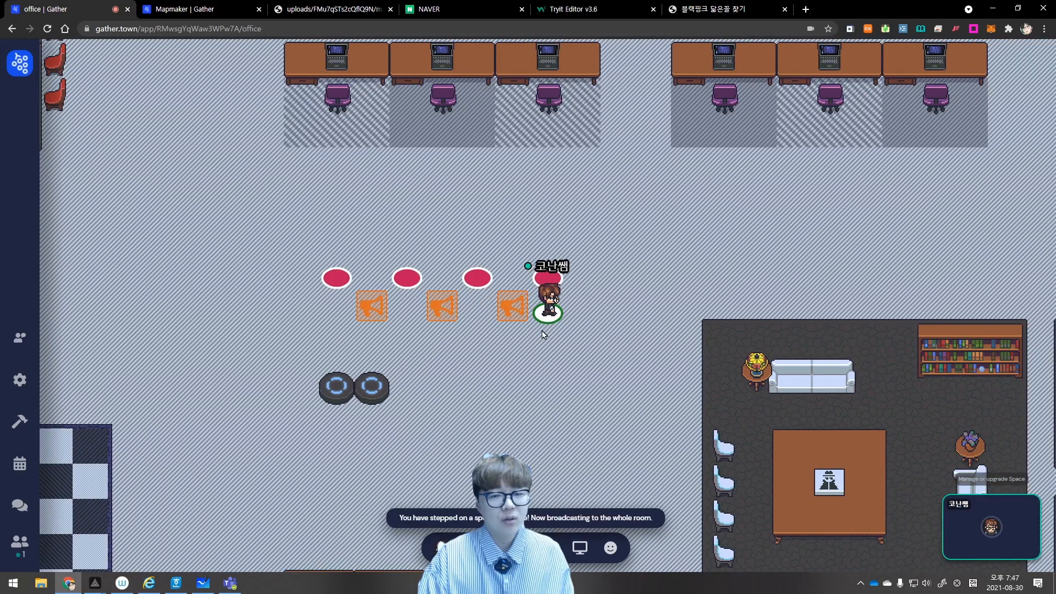
Walk the avatar back and forth along the four red private tiles to test the shared private area
key("Up")
key("Up")
key("Left")
key("Left")
key("Left")
key("Left")
key("Left")
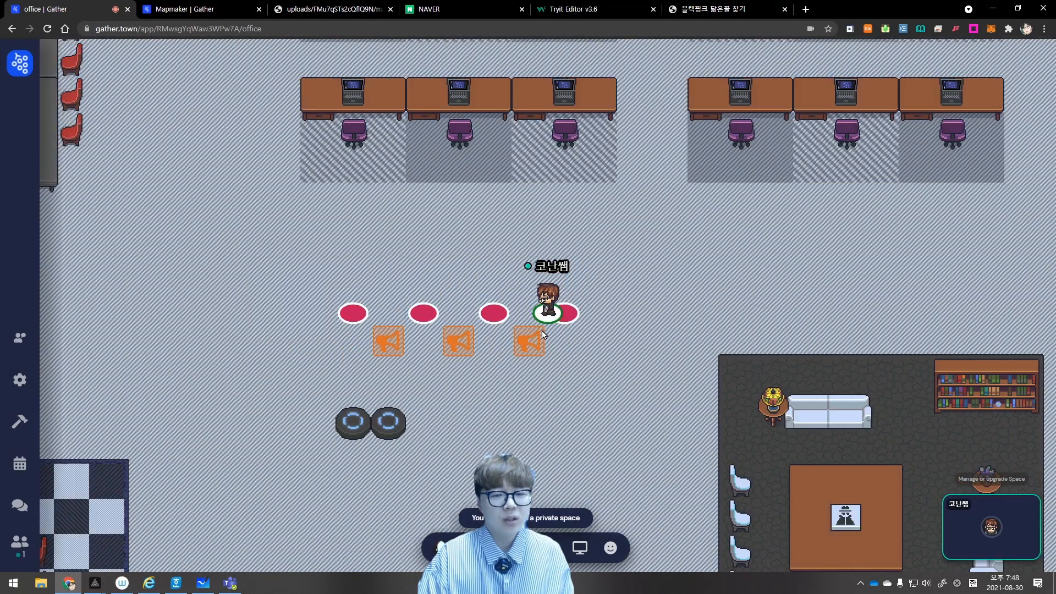
key("Left")
key("Left")
key("Right")
key("Right")
key("Right")
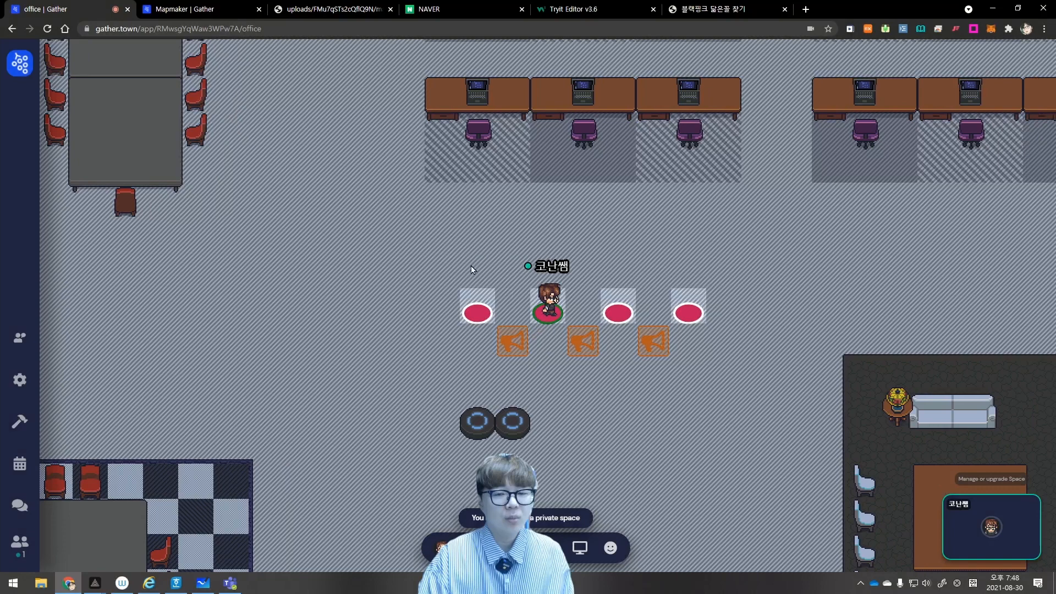
key("Left")
key("Left")
In Mapmaker, inspect the second private tile in the row and erase its tile effect
left_click(182, 9)
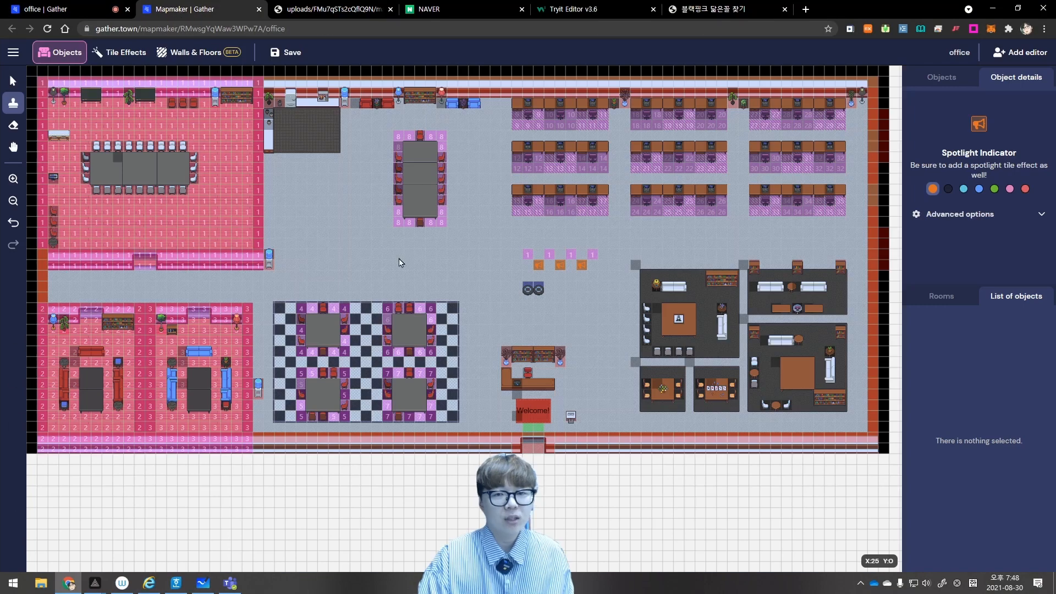
key("v")
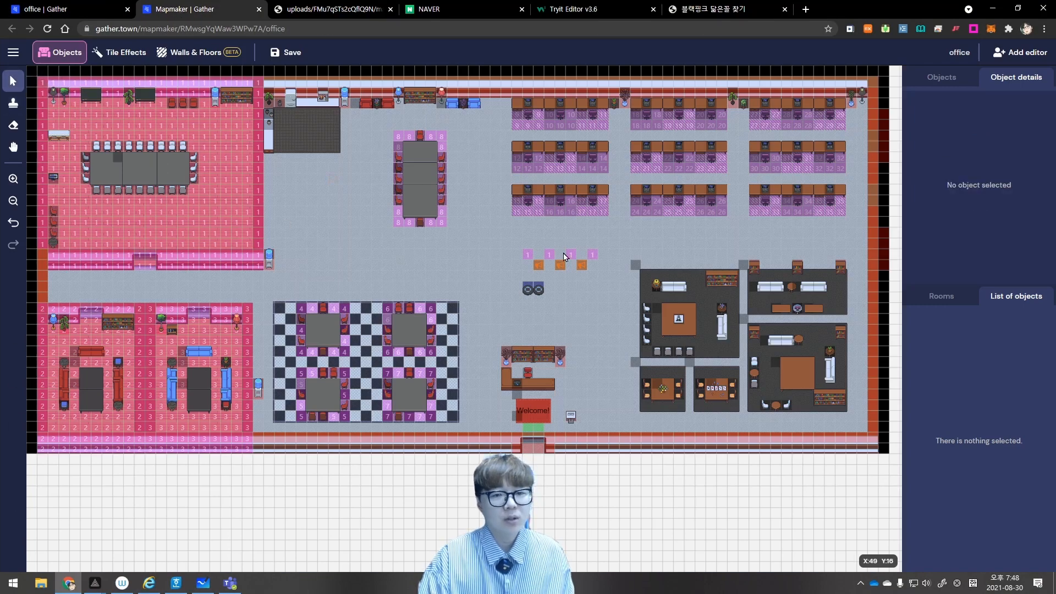
left_click(552, 257)
left_click(937, 82)
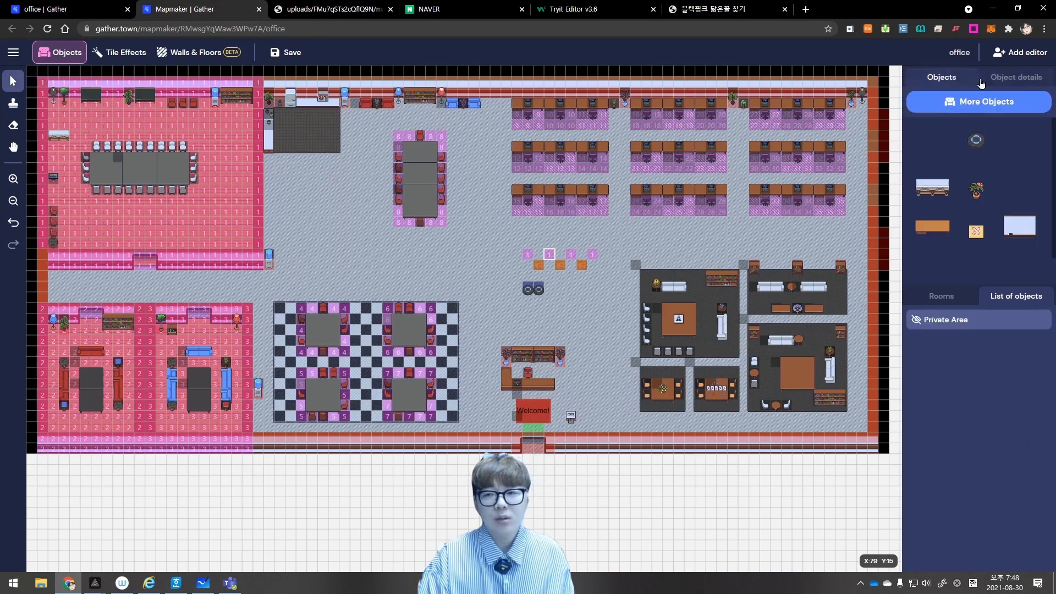
left_click(1004, 81)
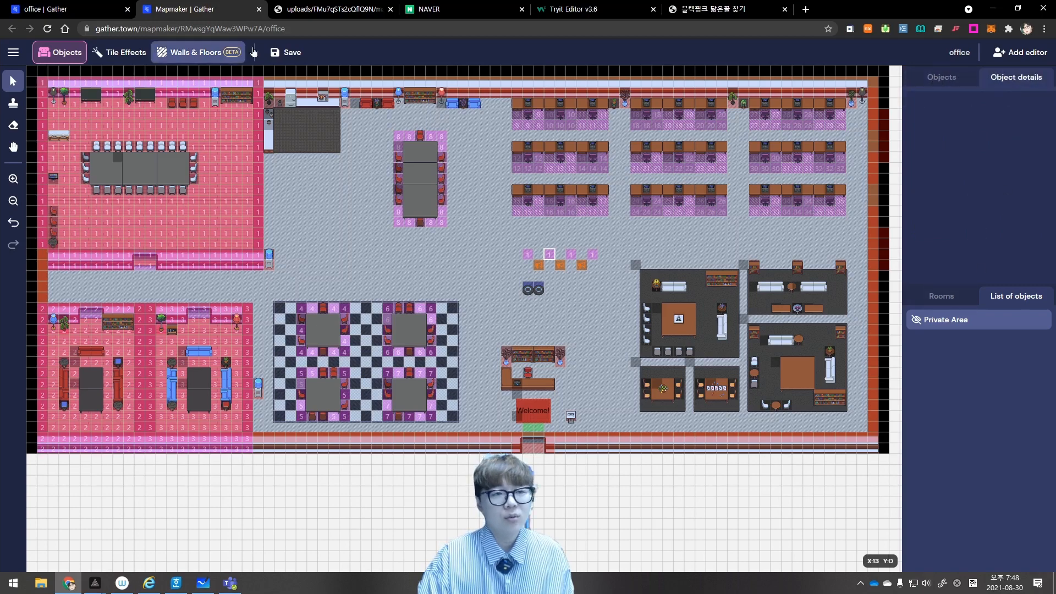
left_click(14, 125)
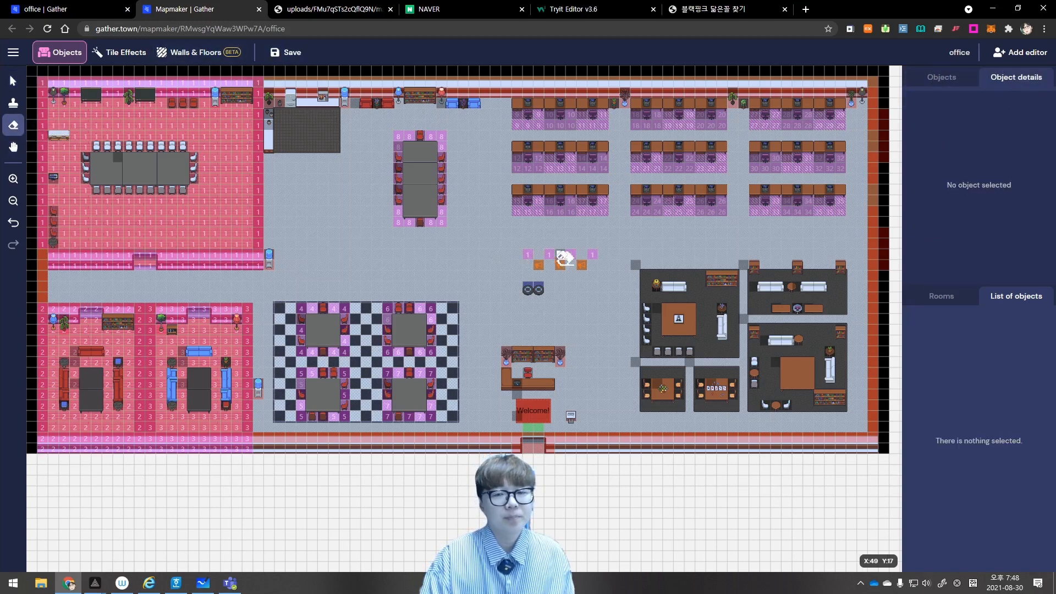
left_click(118, 53)
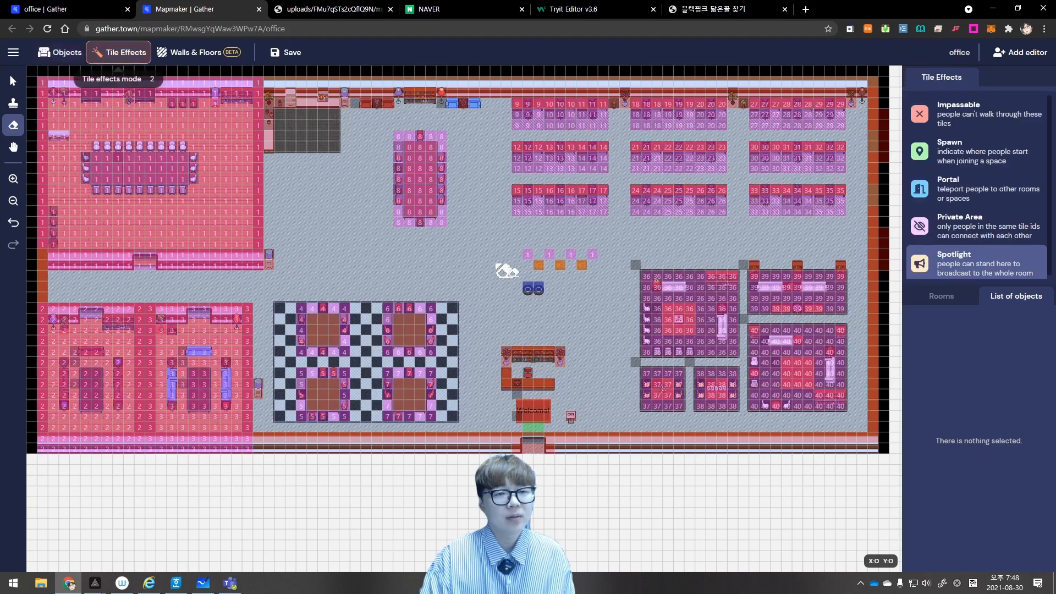
Repaint the second tile as a Private Area with Area ID 13, save the map and switch to the office space
left_click(977, 217)
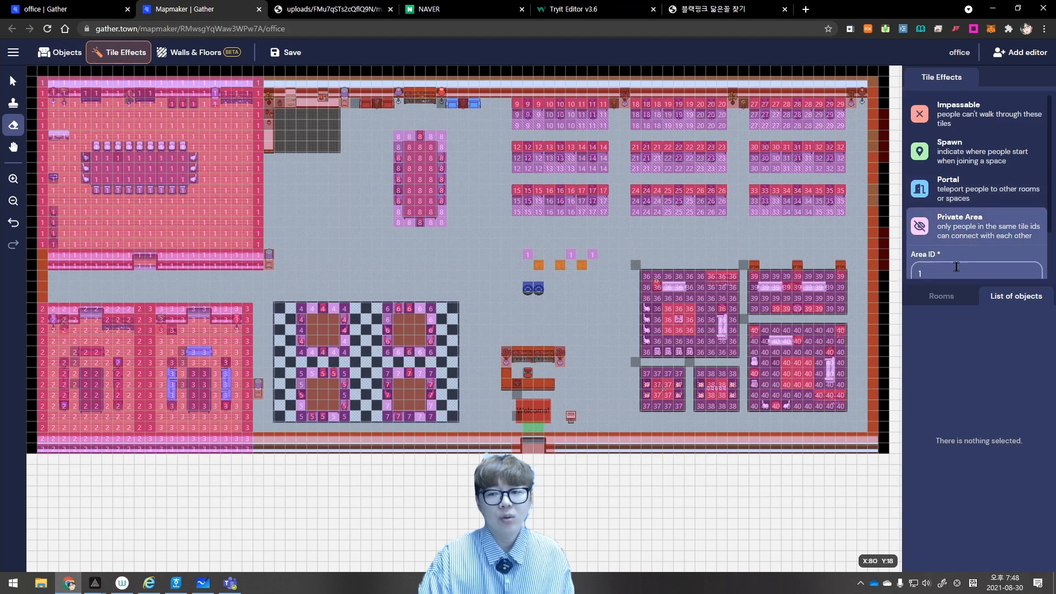
left_click(959, 273)
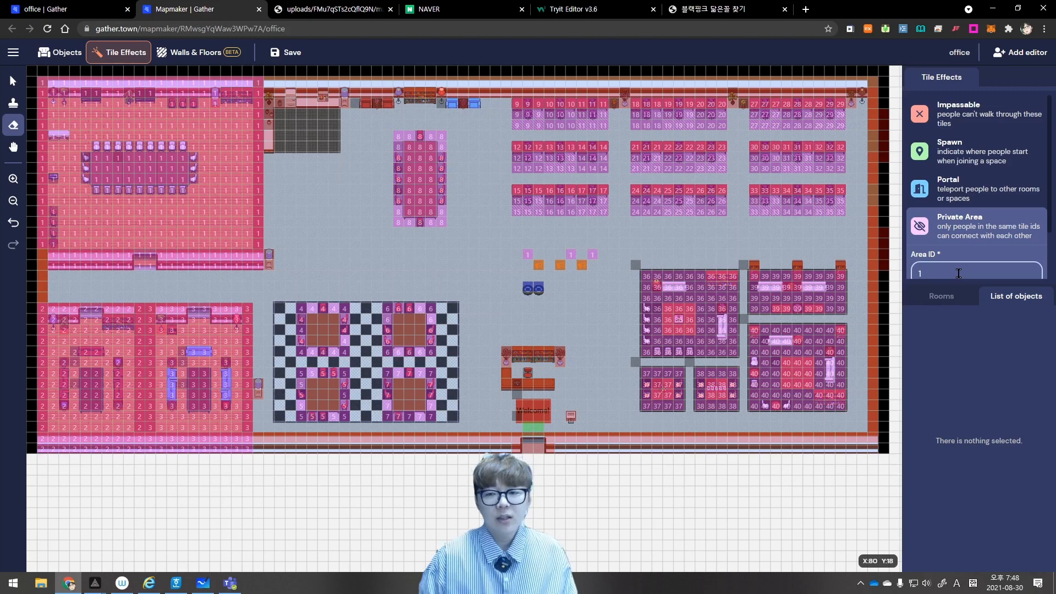
type("3")
left_click(13, 103)
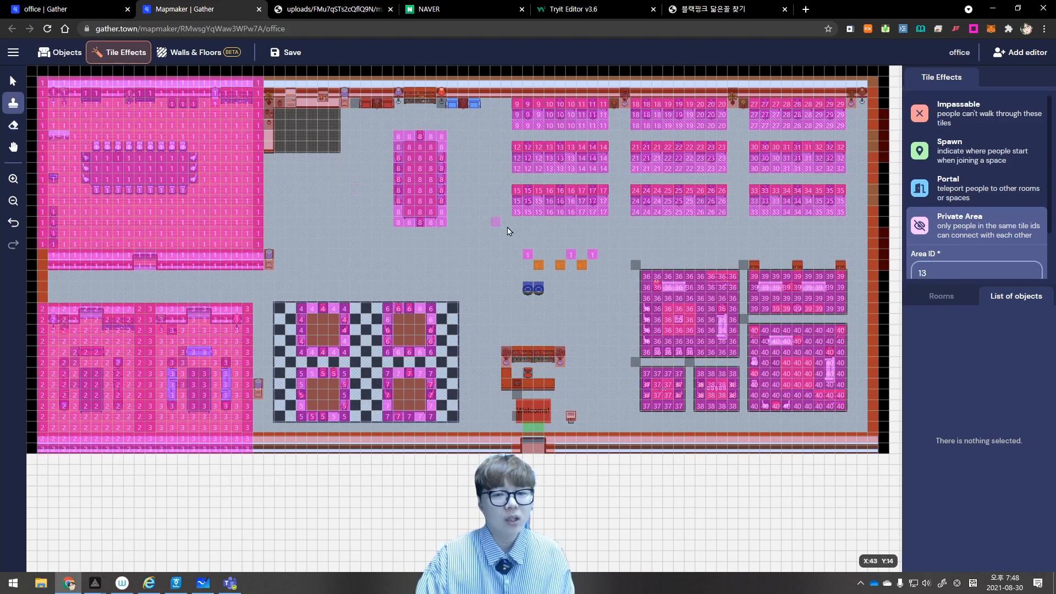
left_click(549, 254)
scroll(996, 223, "down", 1)
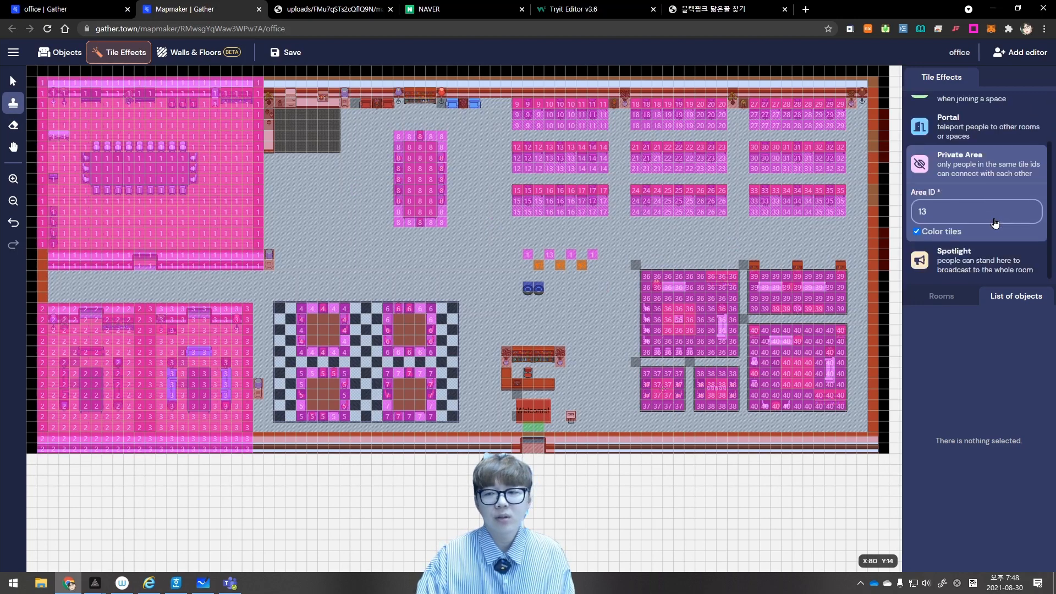
left_click(286, 52)
left_click(60, 9)
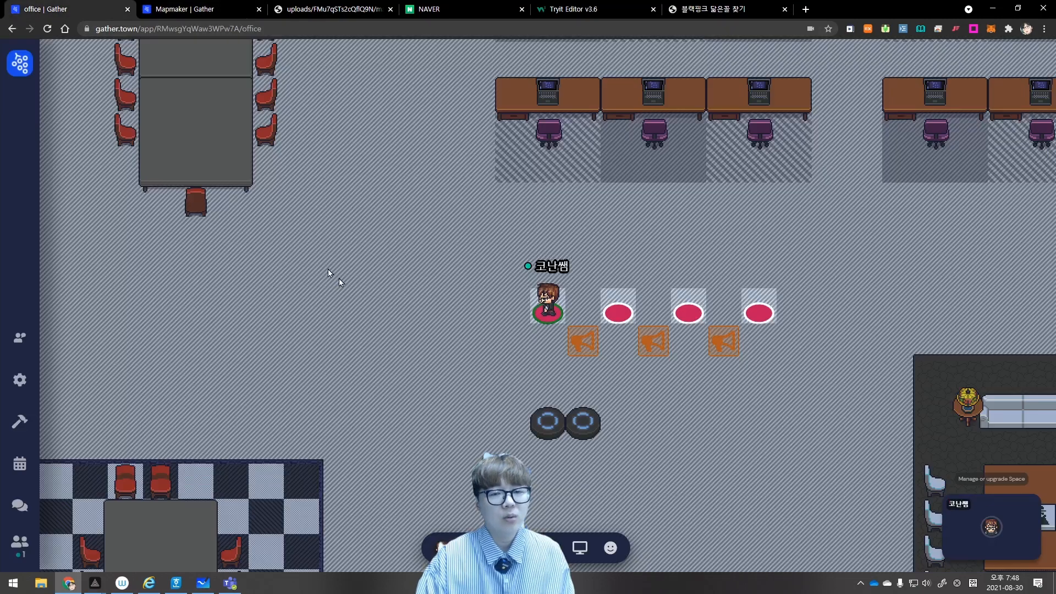
Walk the avatar up off the private tiles and back down onto the recoloured second tile to test its private area
key("Up")
key("Up")
key("Right")
key("Right")
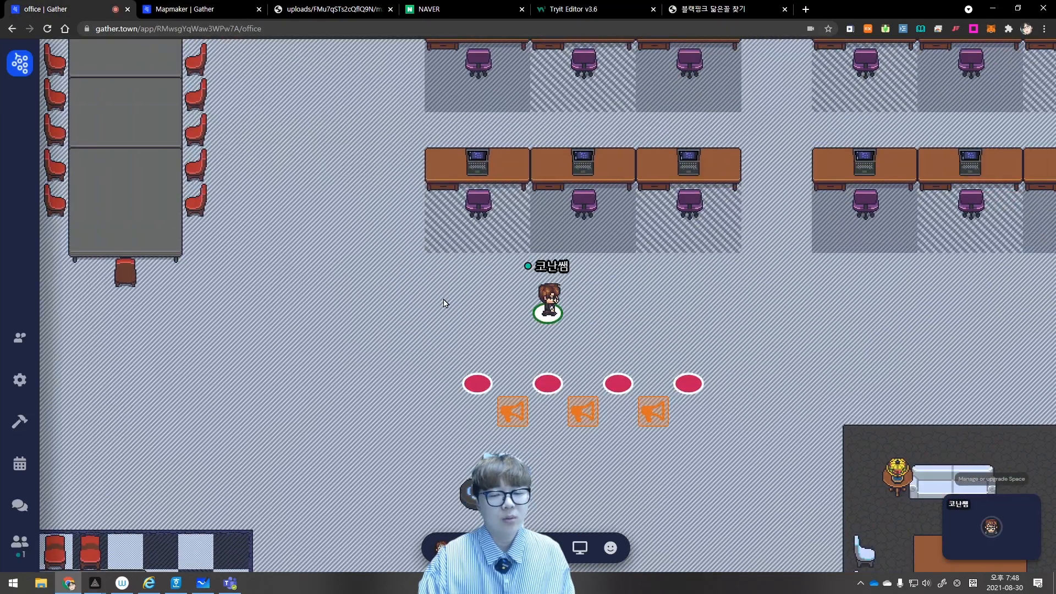
key("Down")
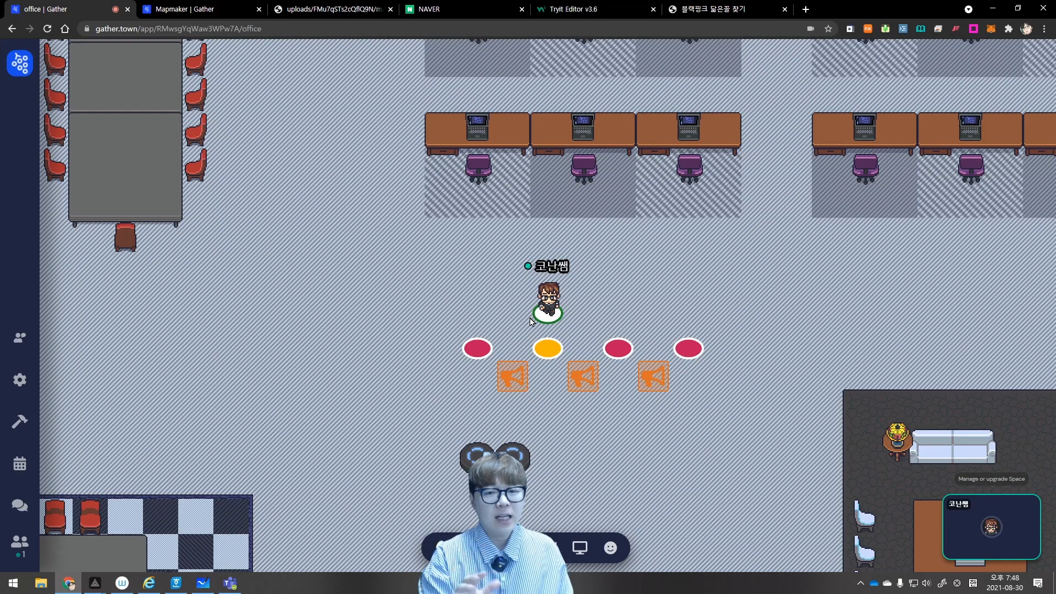
key("Down")
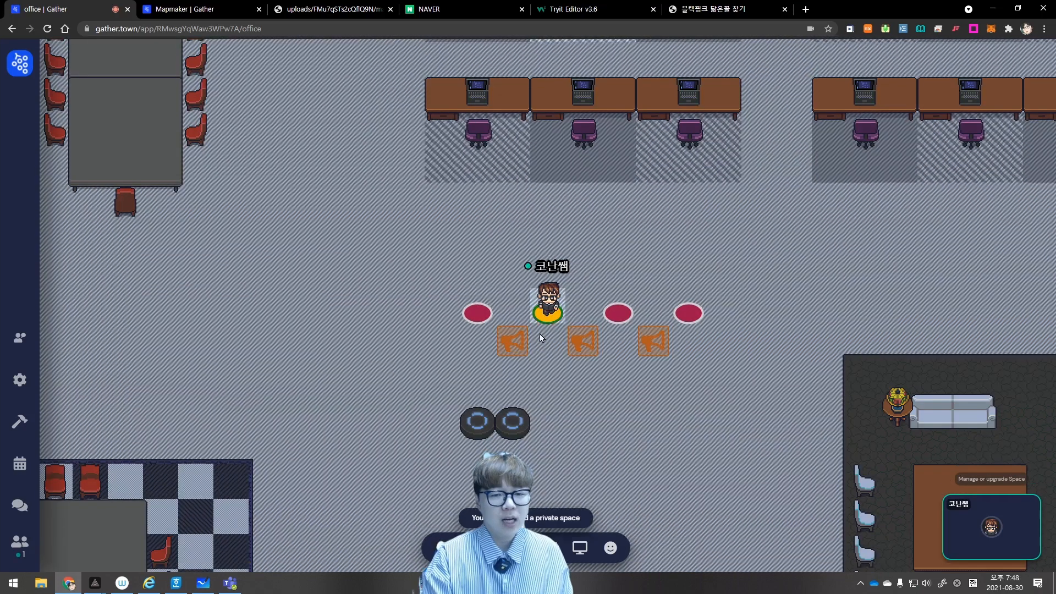
Set the manual canvas zoom to 50% in the user preferences and return to the office space
left_click(443, 547)
left_click(484, 428)
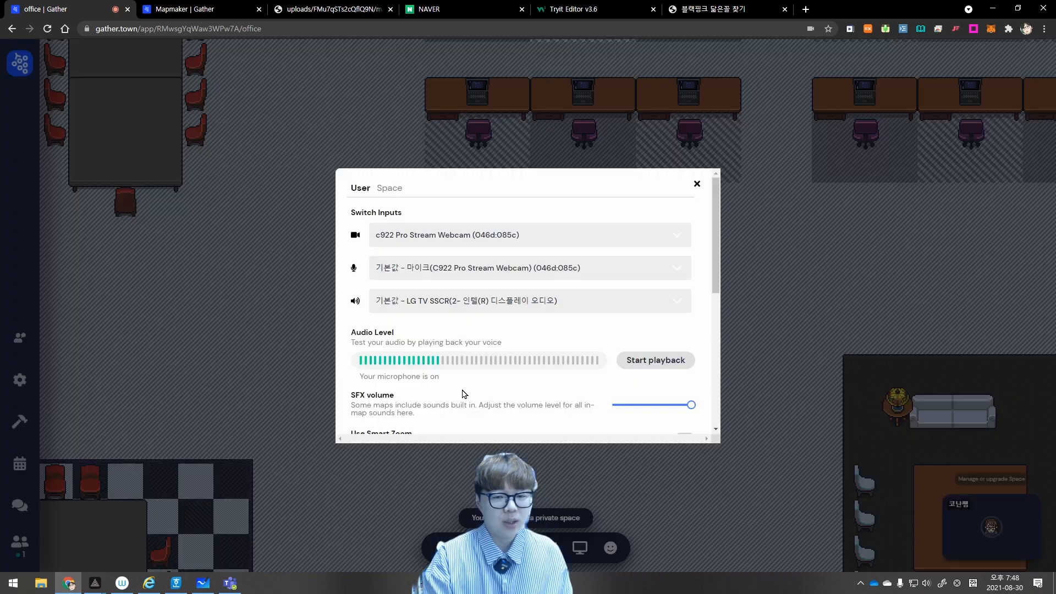
scroll(456, 385, "down", 6)
left_click(370, 280)
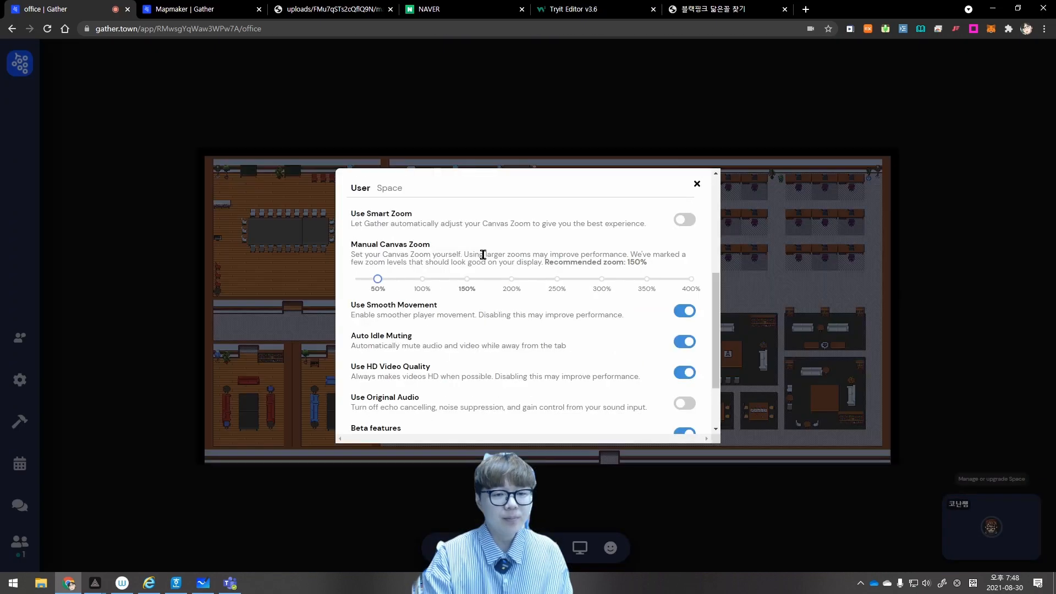
left_click(697, 184)
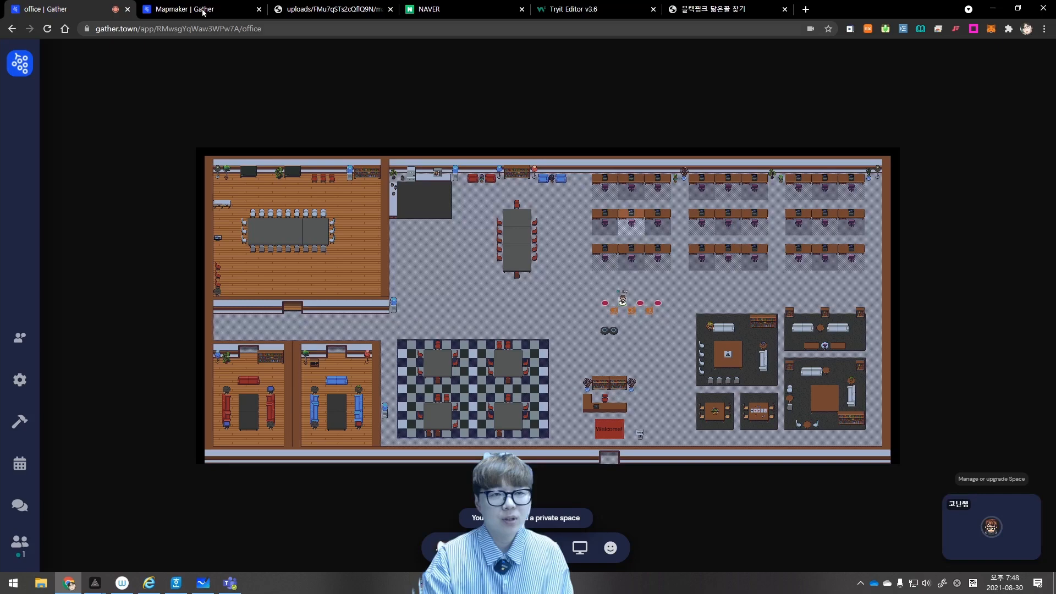
Check the tile IDs in Mapmaker, return to the office space and walk the avatar to the edge of the checkered floor
left_click(204, 12)
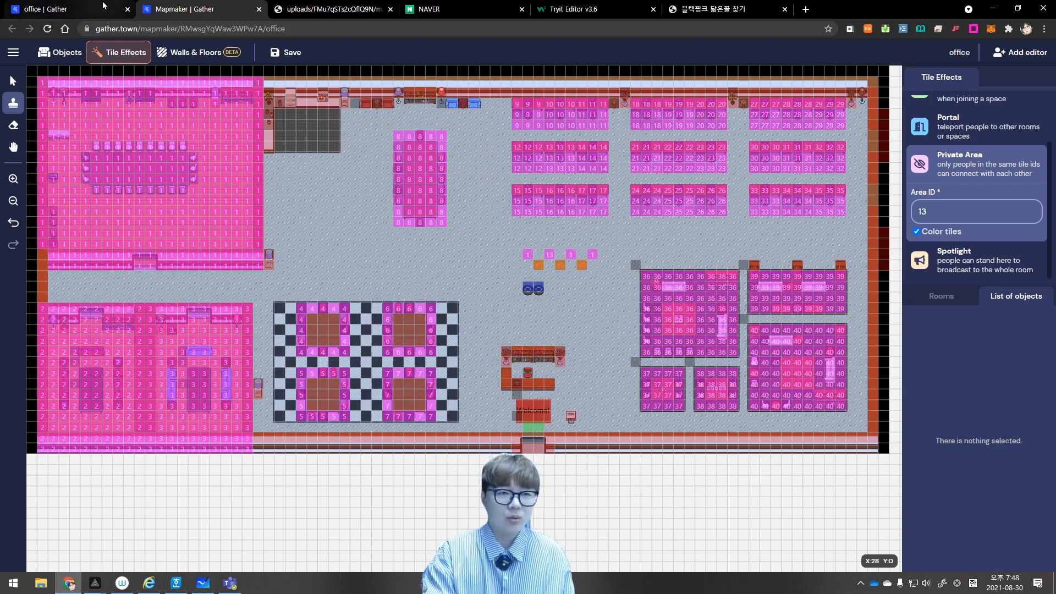
left_click(60, 9)
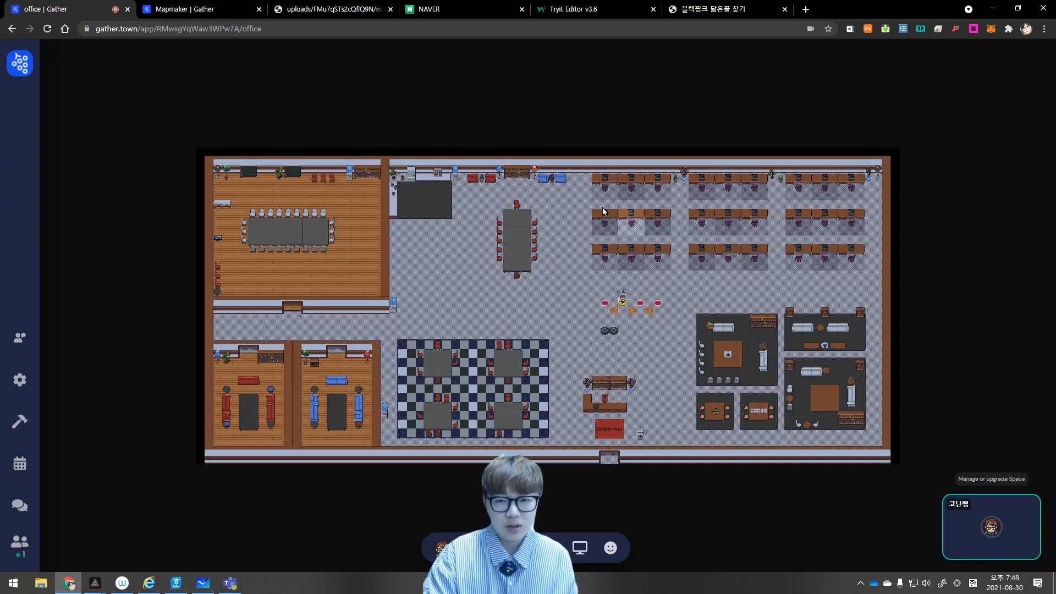
key("Left")
key("Left")
key("Left")
key("Left")
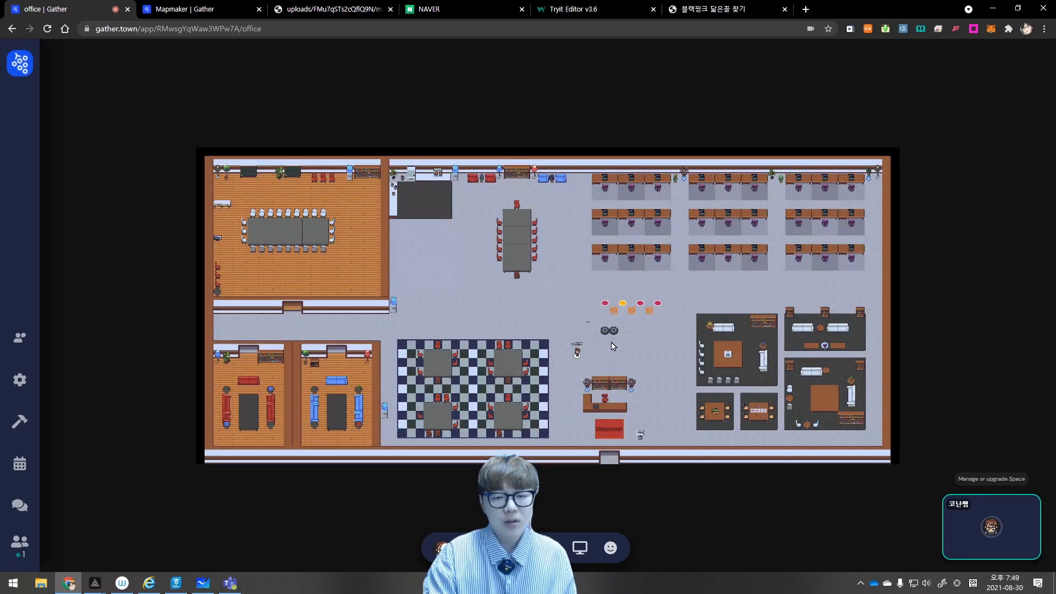
key("Down")
key("Down")
key("Down")
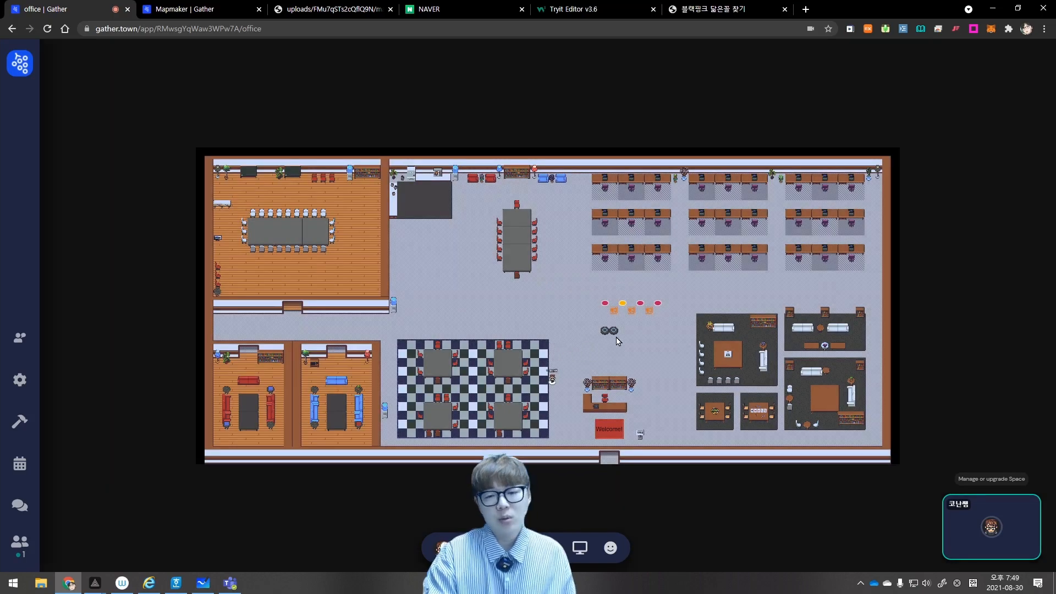
left_click(181, 9)
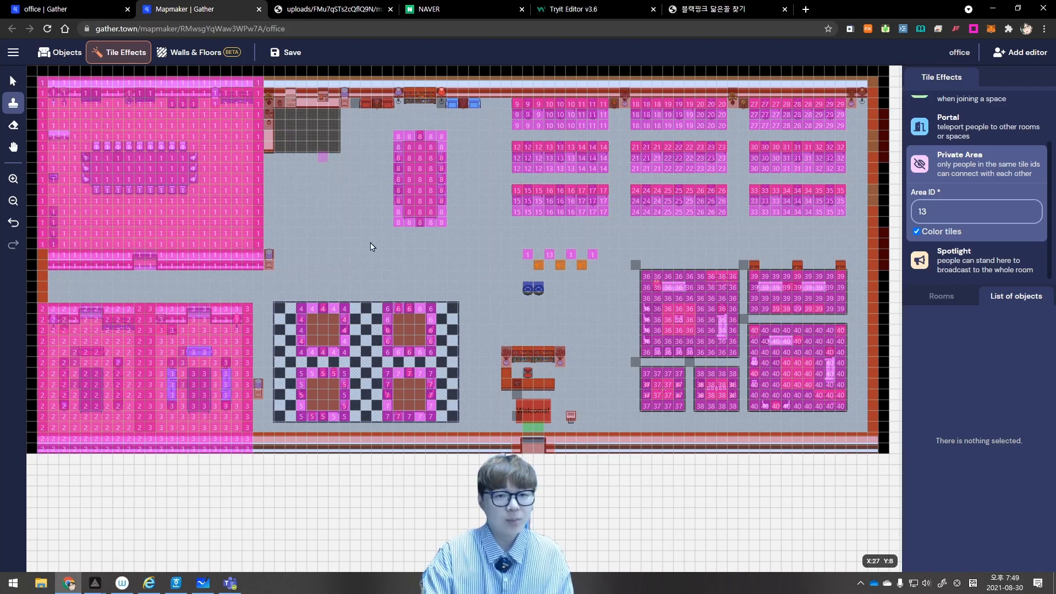
left_click(71, 10)
key("Up")
key("Up")
key("Up")
key("Up")
key("Up")
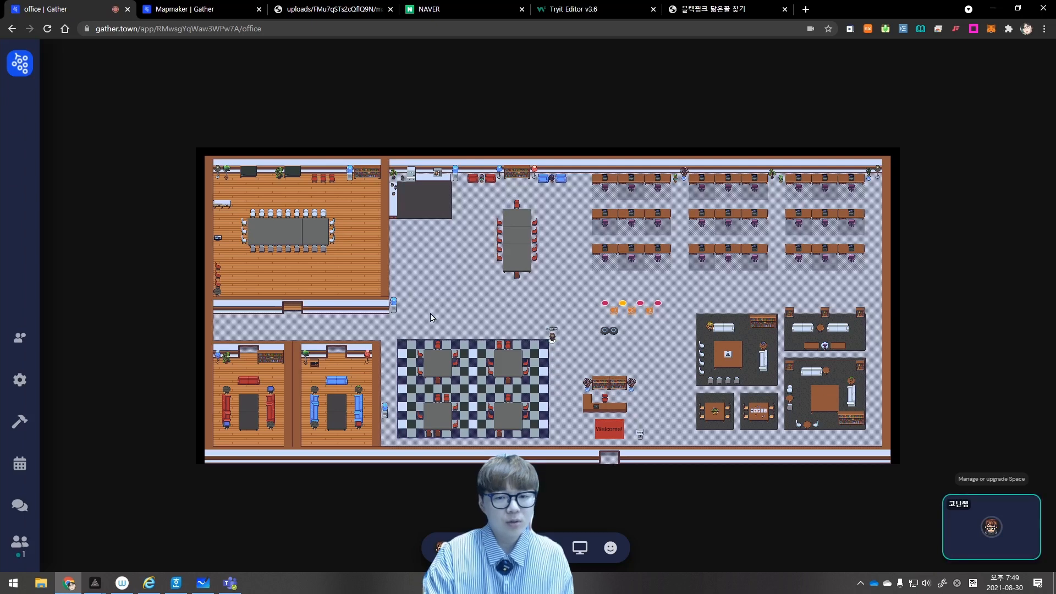
key("Up")
key("Up")
key("Left")
key("Left")
key("Left")
key("Right")
key("Right")
key("Right")
key("Right")
key("Down")
key("Down")
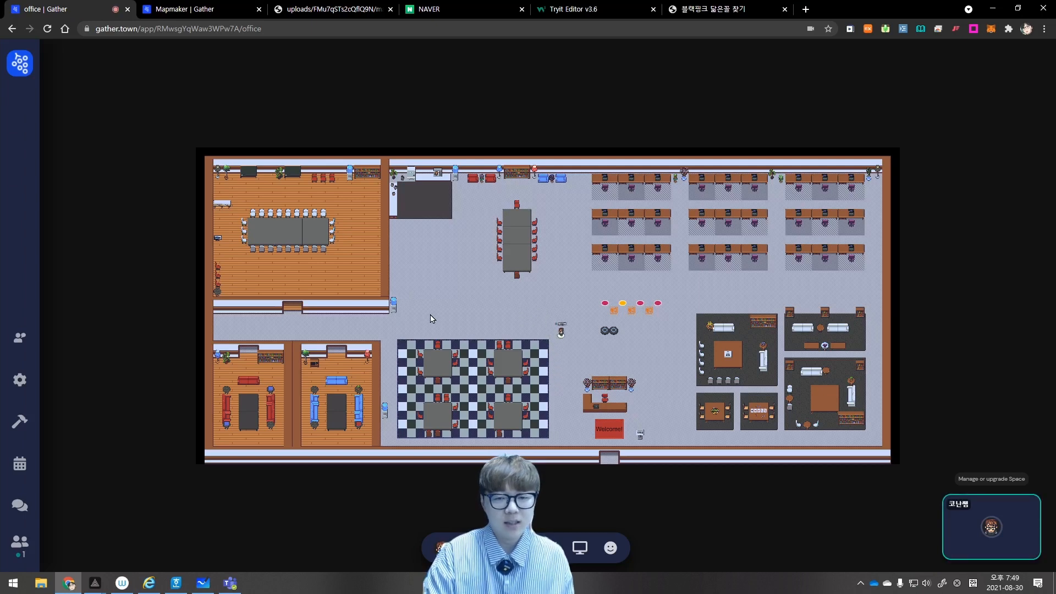
key("Up")
key("Up")
key("Right")
key("Down")
key("Left")
key("Left")
key("Up")
key("Up")
key("Left")
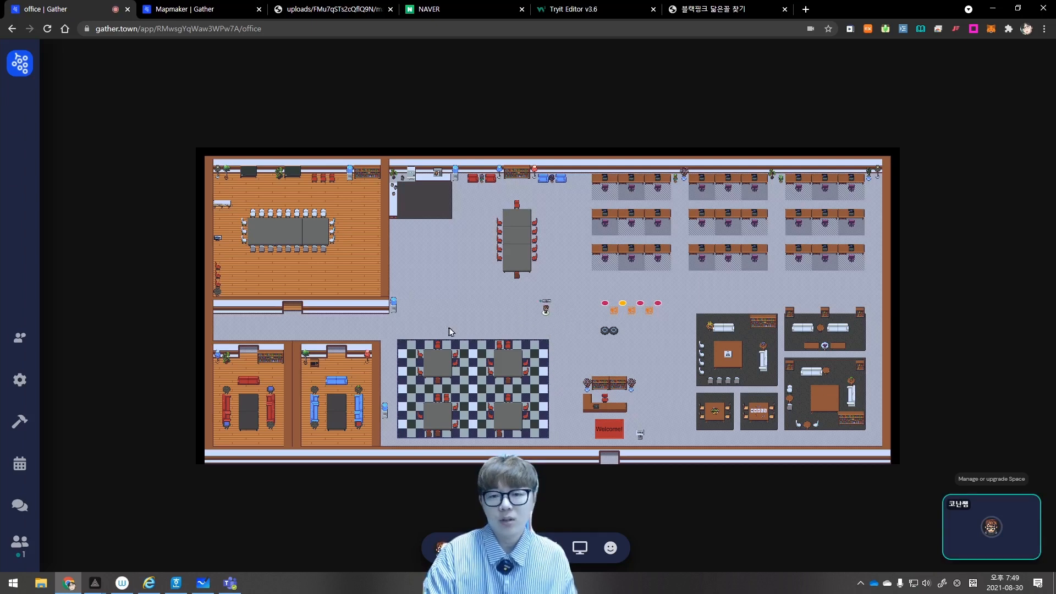
key("Right")
key("Down")
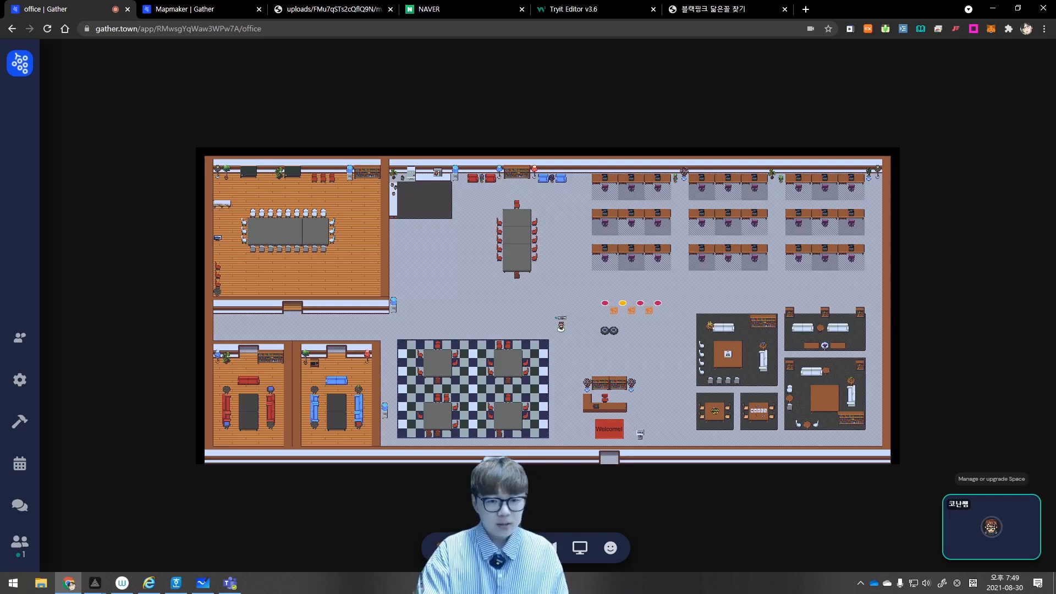
Set a closer canvas zoom in the user preferences and return to the office space
left_click(465, 547)
left_click(495, 434)
scroll(495, 385, "down", 3)
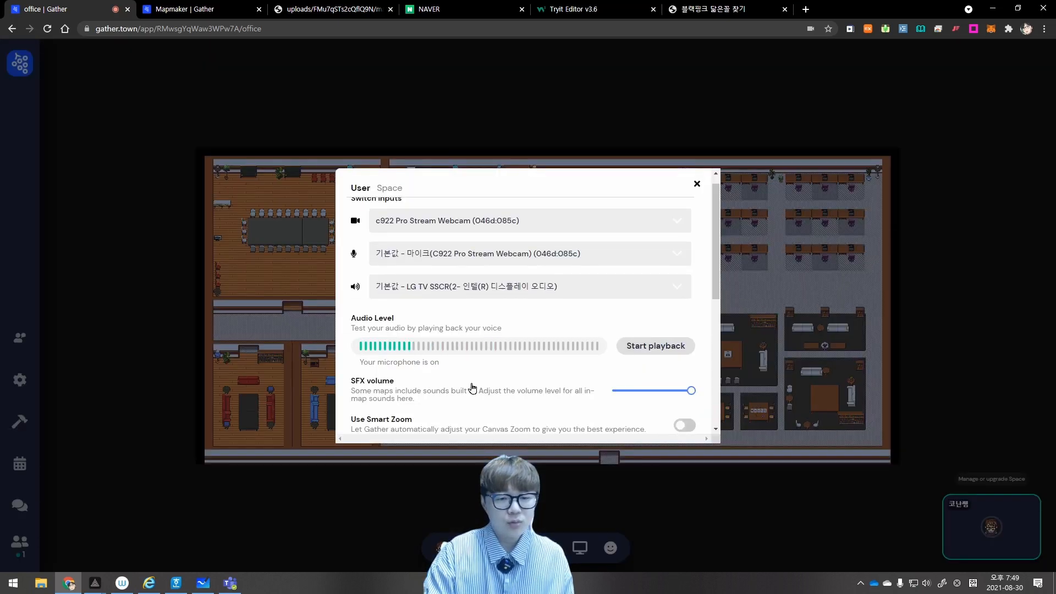
left_click(490, 389)
left_click(696, 186)
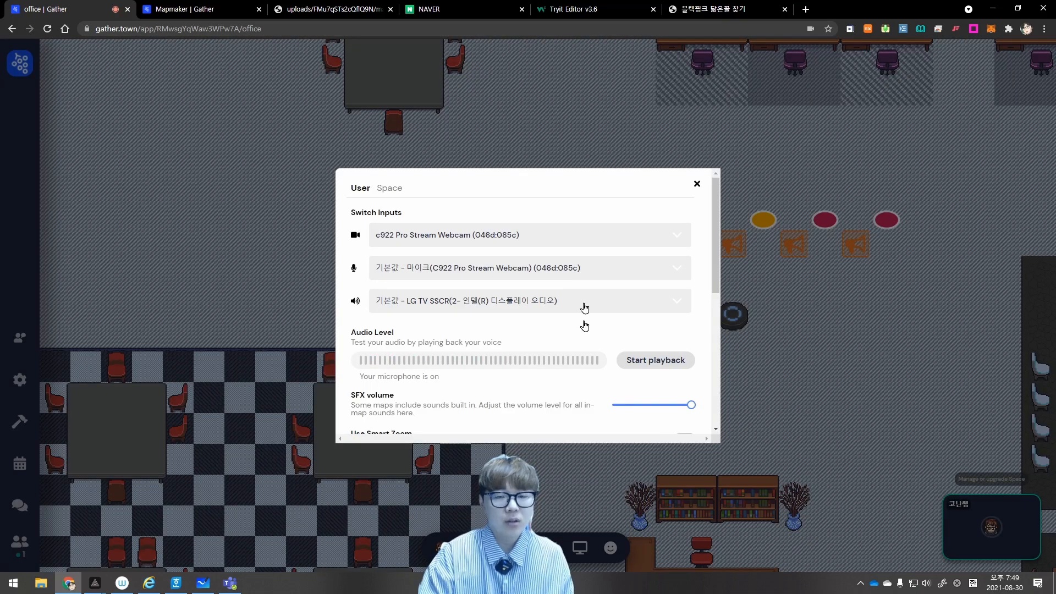
left_click(697, 185)
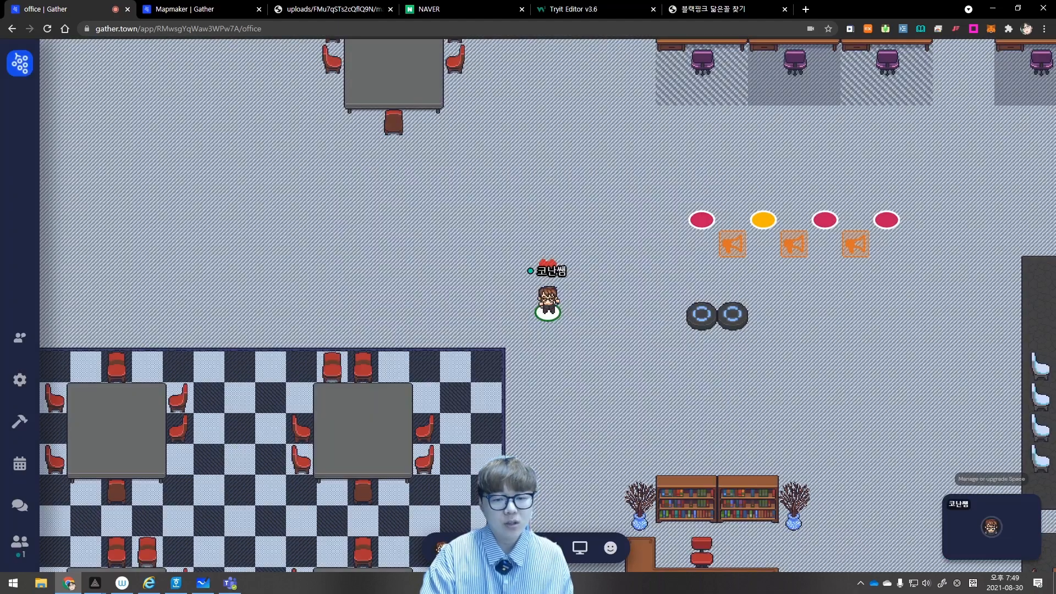
Turn on Quiet Mode for the avatar and dismiss its explanation
left_click(467, 548)
left_click(565, 319)
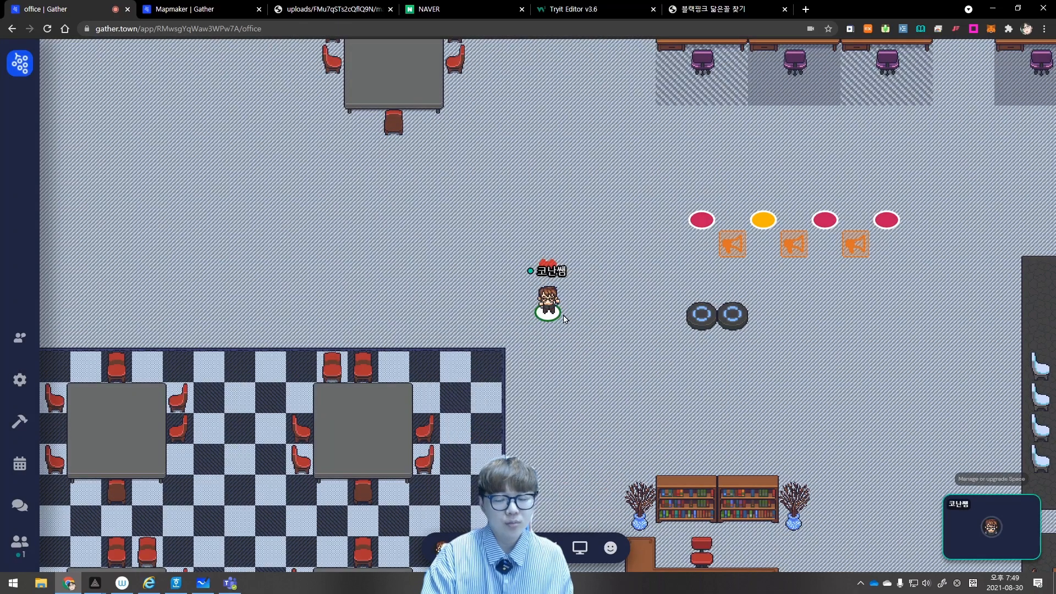
key("ctrl+u")
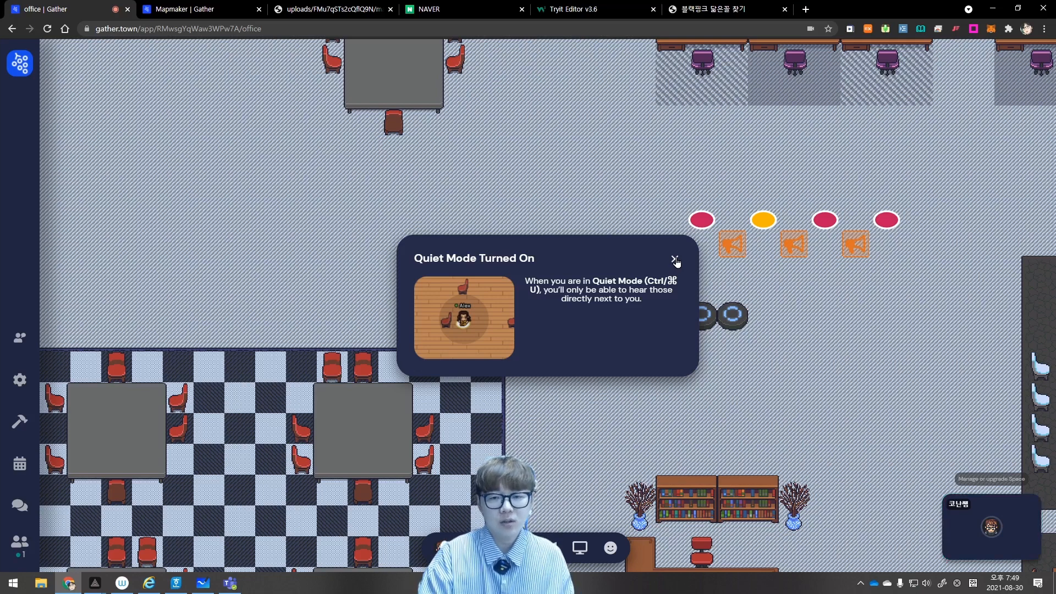
left_click(675, 260)
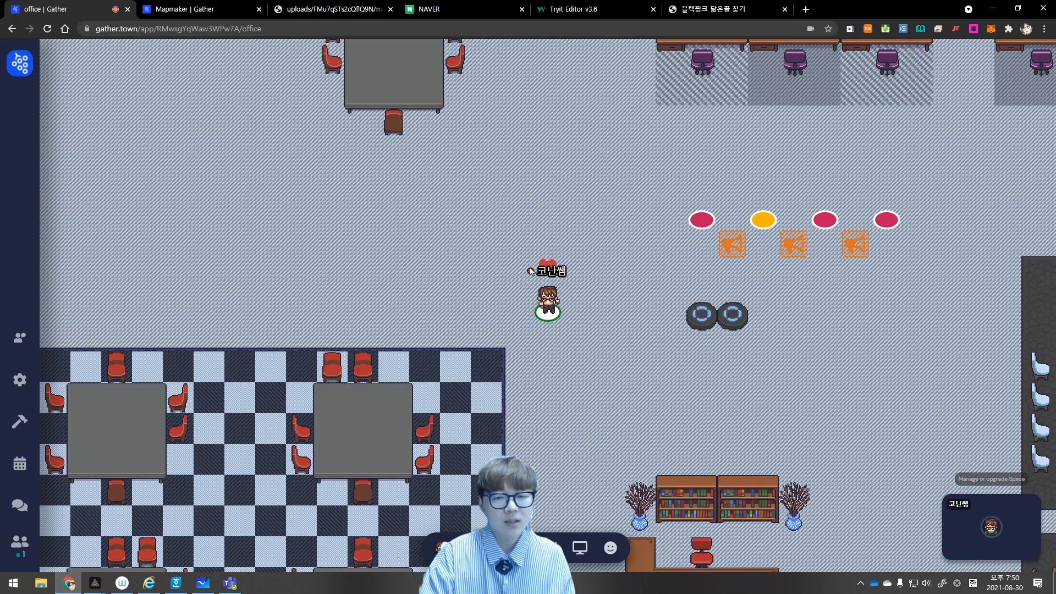
Walk the avatar down along the checkered floor and left to its middle between the four tables while in Quiet Mode
key("Down")
key("Down")
key("Down")
key("Down")
key("Down")
key("Down")
key("Down")
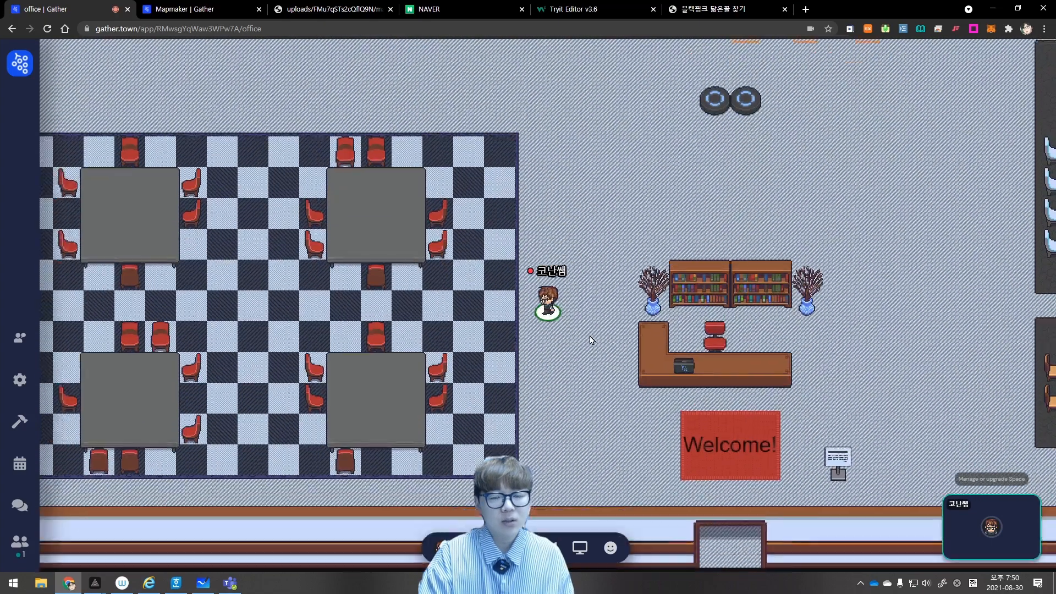
key("Left")
key("Left")
key("Left")
key("Left")
key("Left")
key("Left")
key("Left")
key("Left")
key("Left")
key("Left")
key("Left")
key("Left")
key("Left")
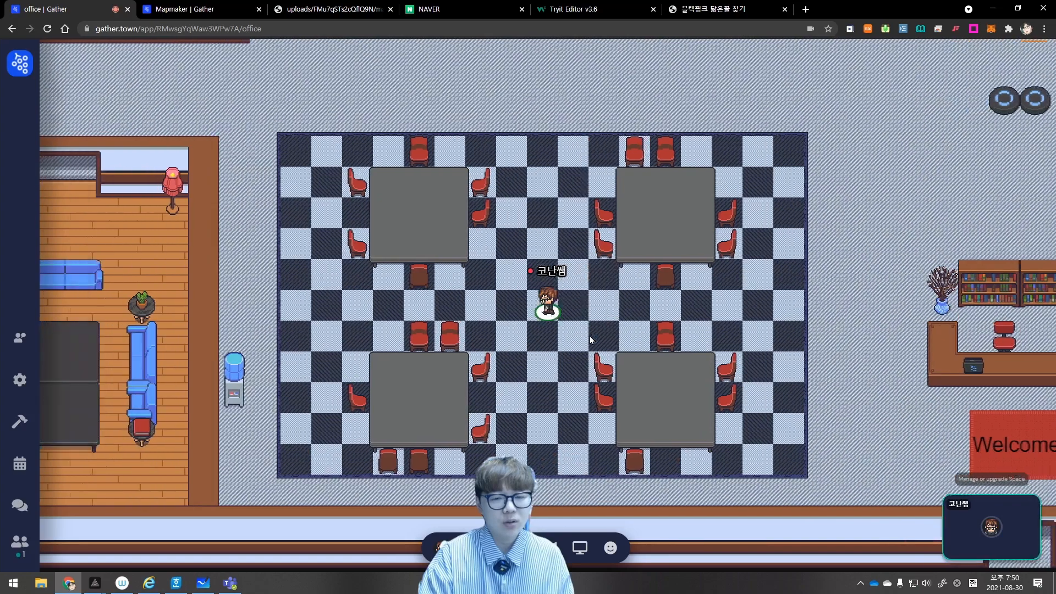
key("Left")
key("Down")
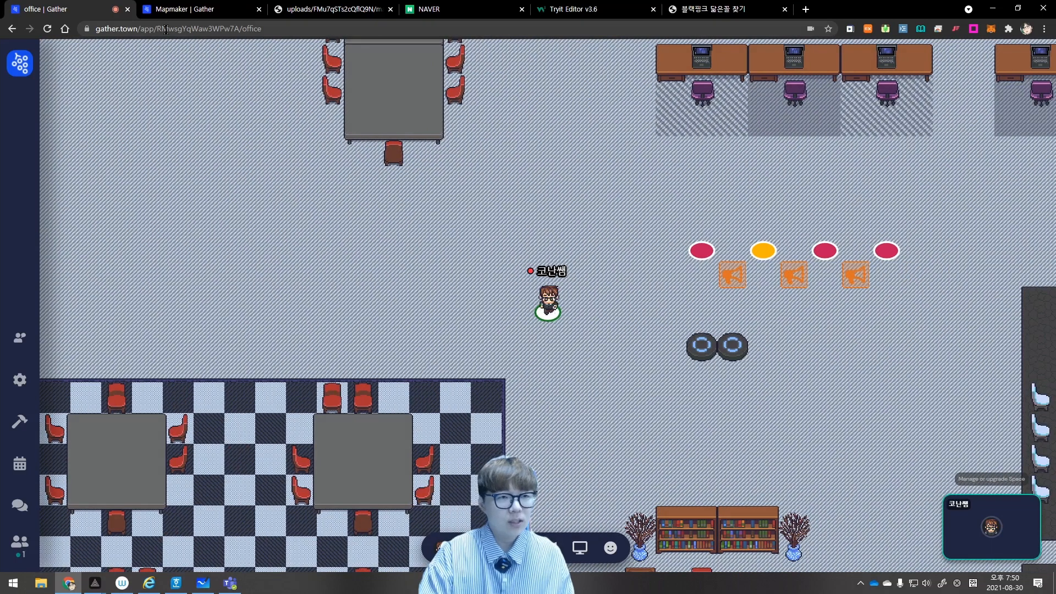
Switch to Mapmaker and start a new room named rooftop
left_click(181, 9)
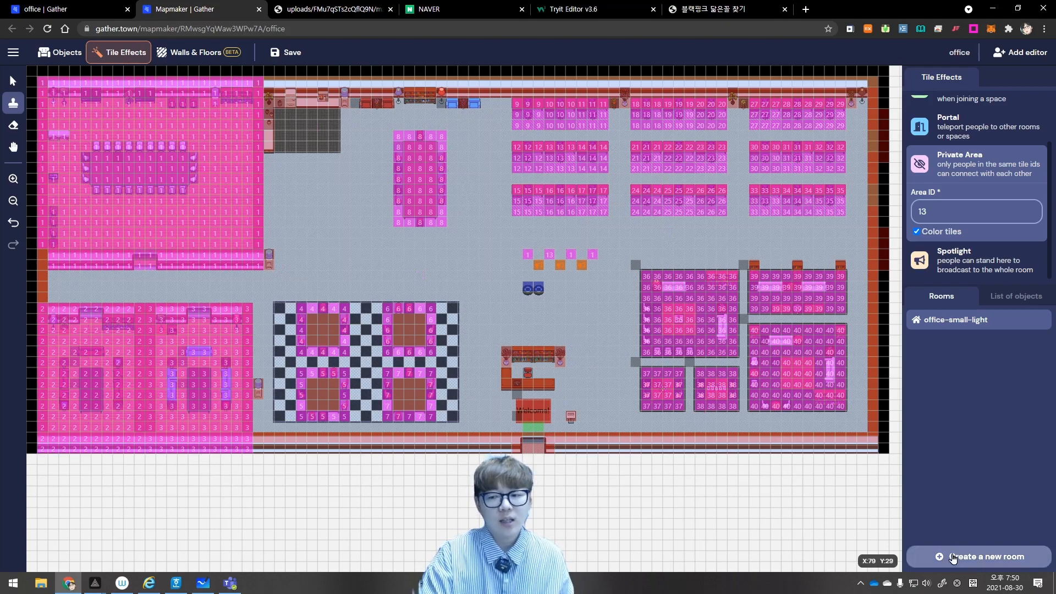
left_click(974, 557)
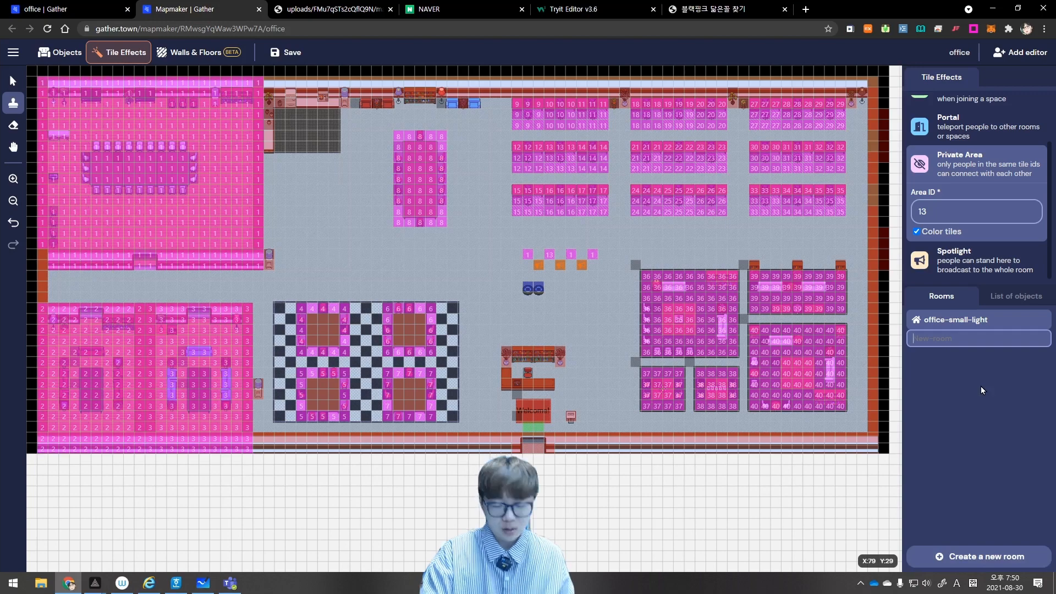
type("rooftop")
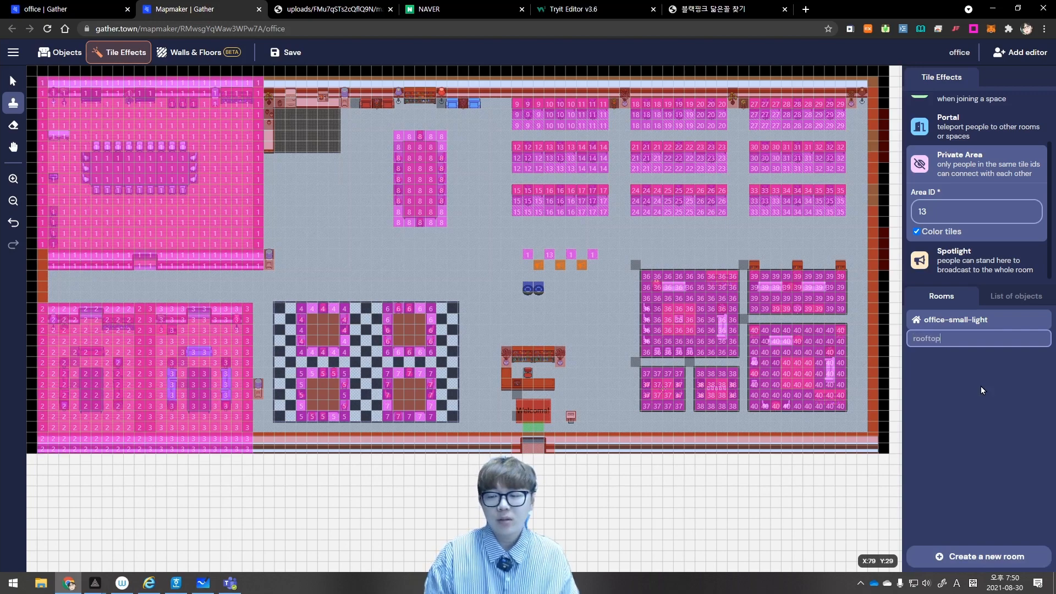
key("Return")
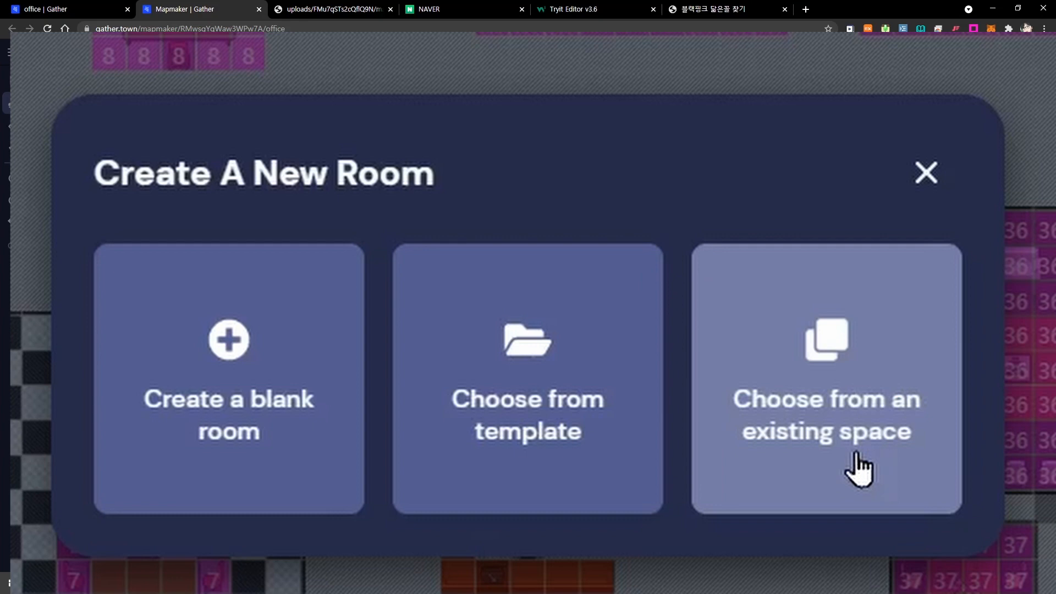
Build the new room from the existing rooftop template and centre its map on the canvas
left_click(578, 332)
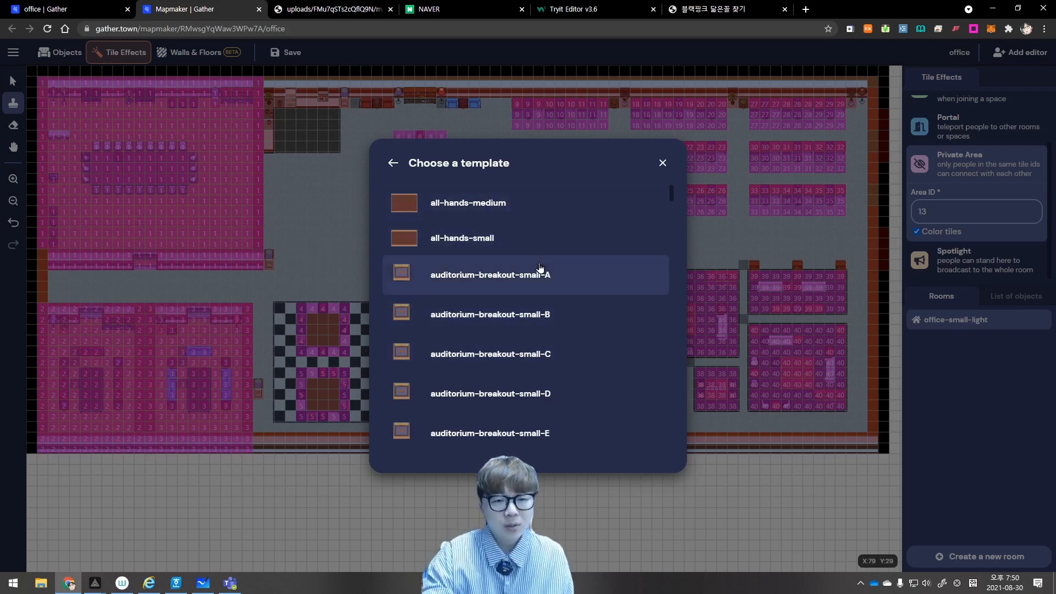
scroll(541, 268, "down", 6)
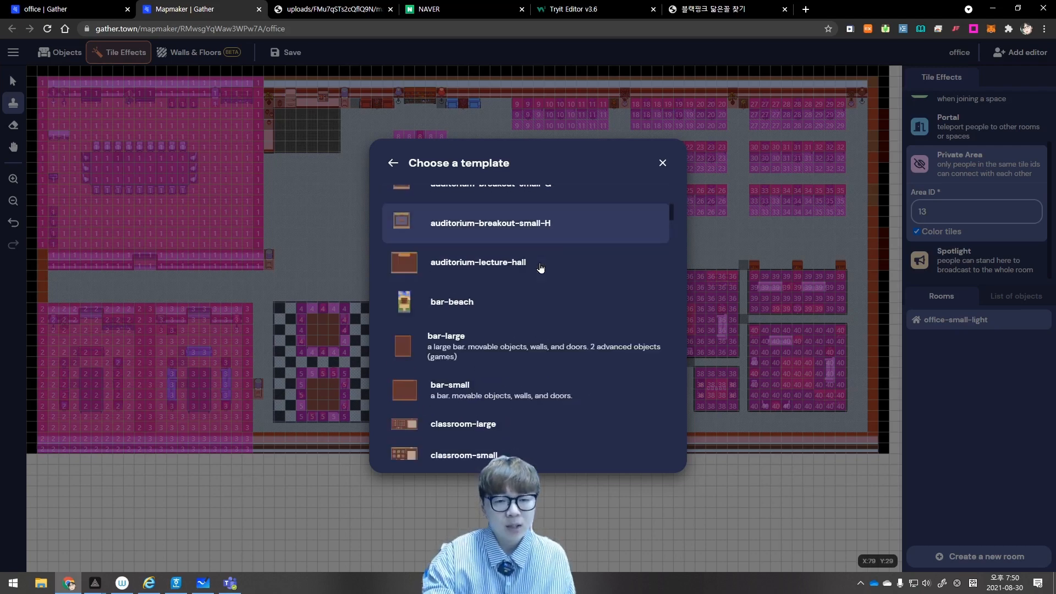
scroll(541, 269, "down", 3)
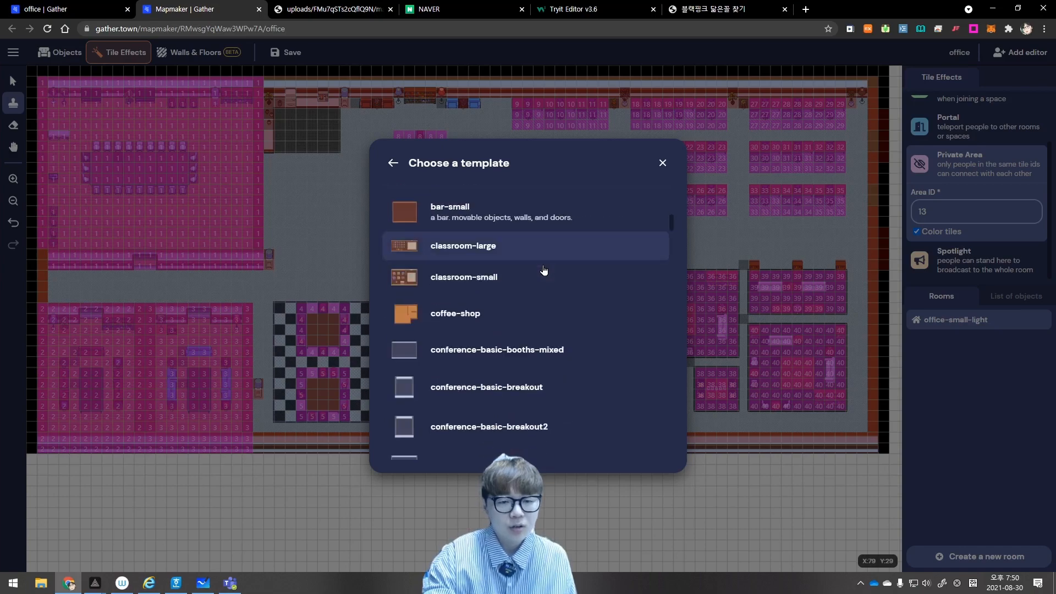
scroll(542, 275, "down", 4)
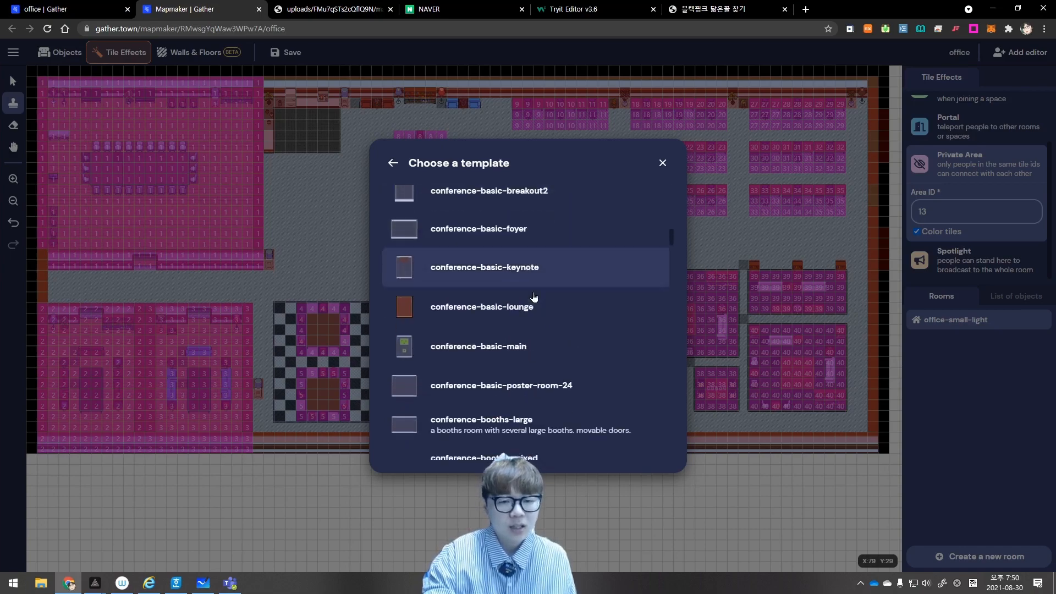
scroll(533, 297, "down", 5)
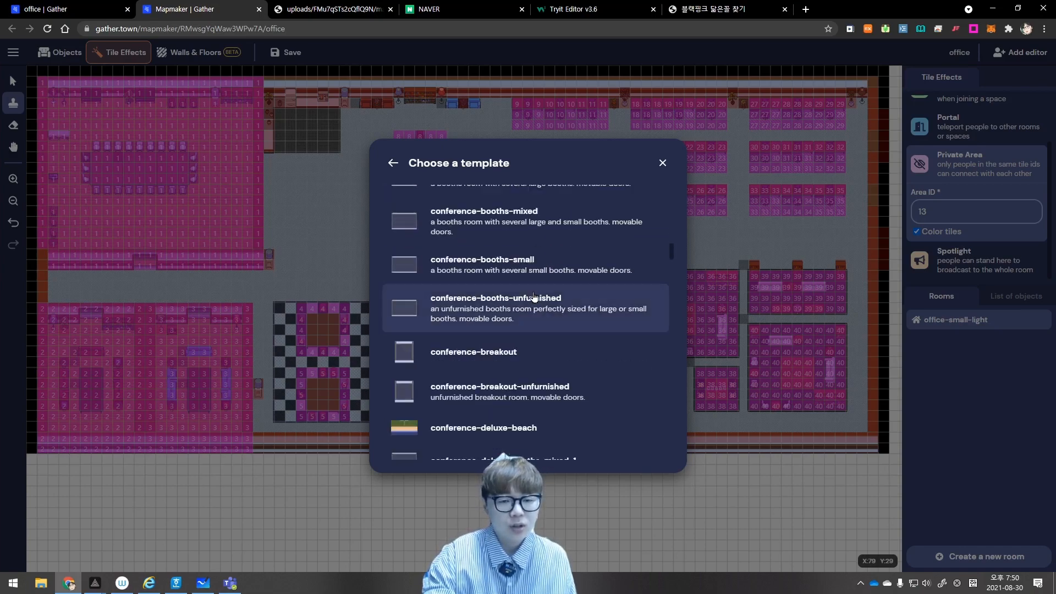
left_click_drag(671, 254, 672, 428)
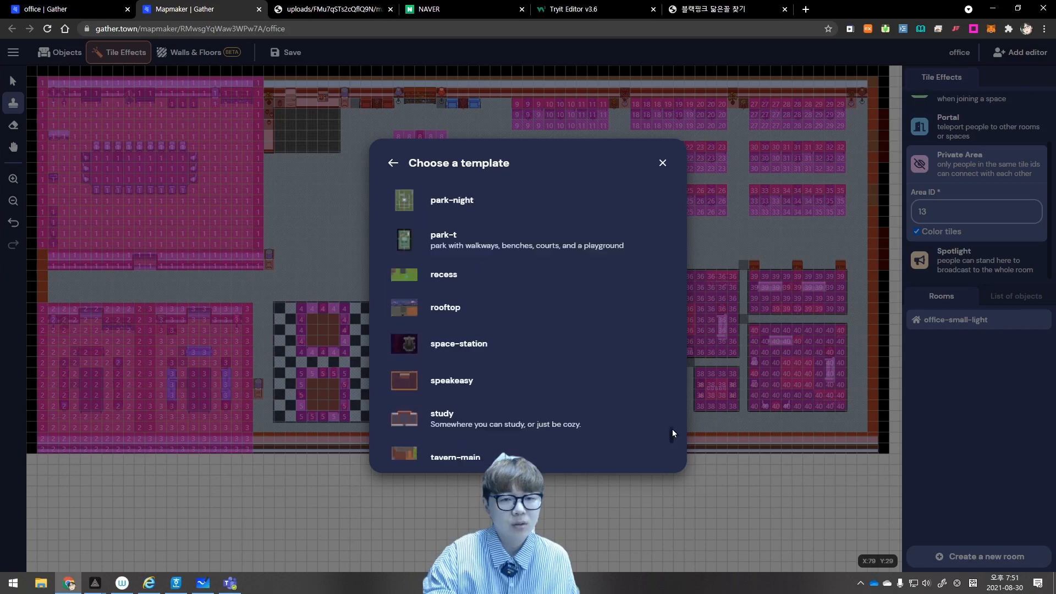
left_click(425, 311)
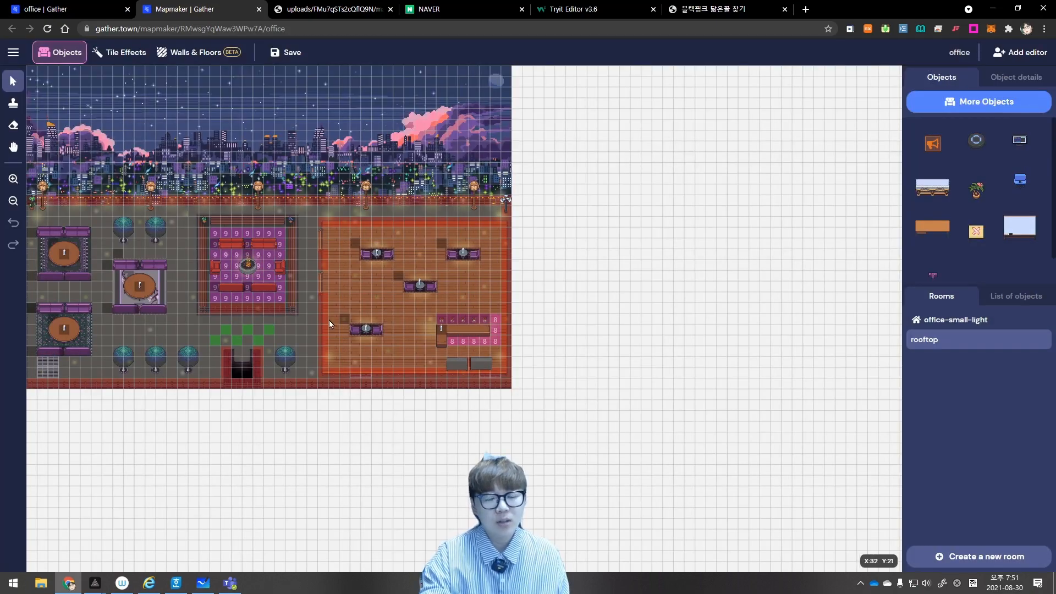
key("h")
left_click_drag(253, 206, 432, 286)
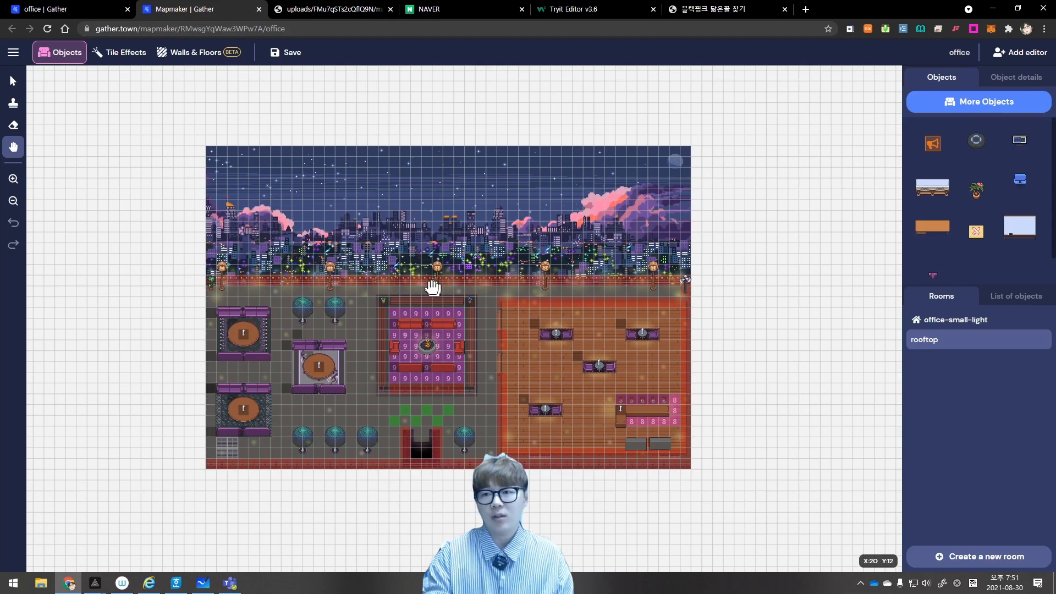
In office-small-light, place a Portal on the left tile of the entrance doorway leading to the rooftop room, arriving just above its spawn tiles
left_click(943, 320)
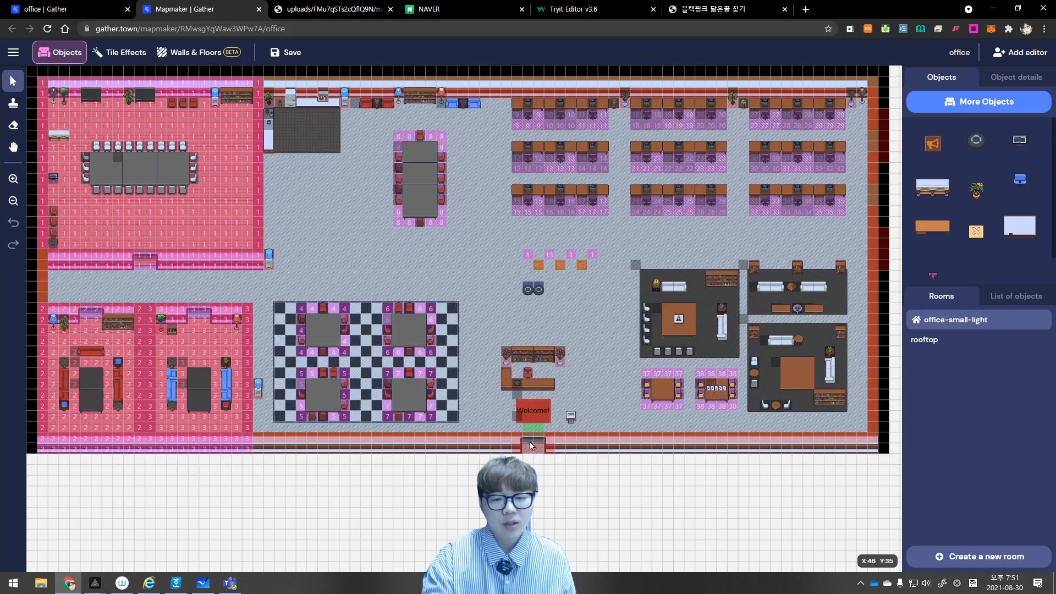
left_click(939, 338)
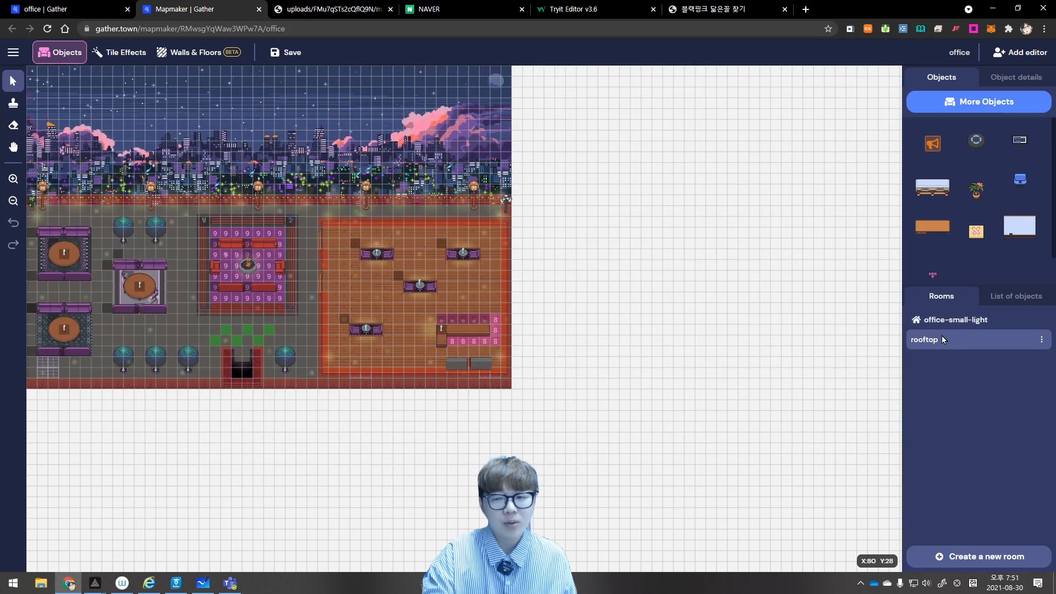
left_click(946, 322)
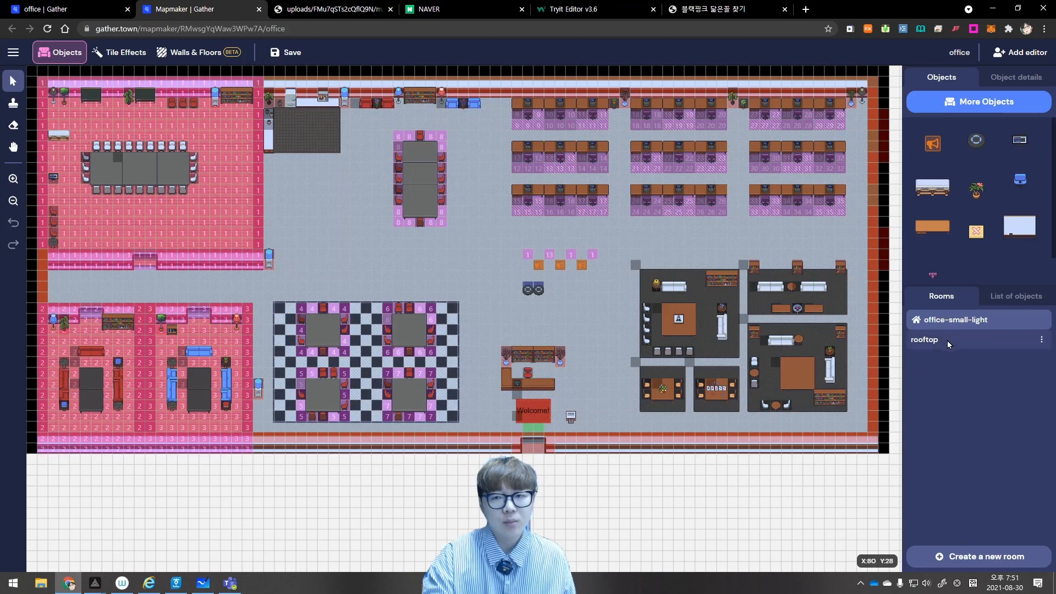
left_click(119, 53)
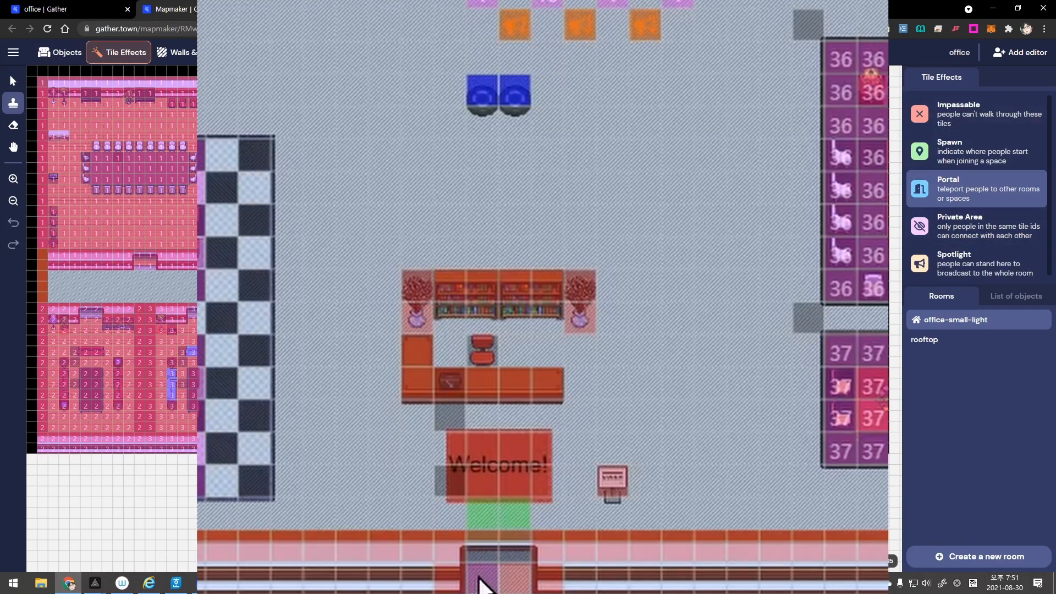
left_click(482, 584)
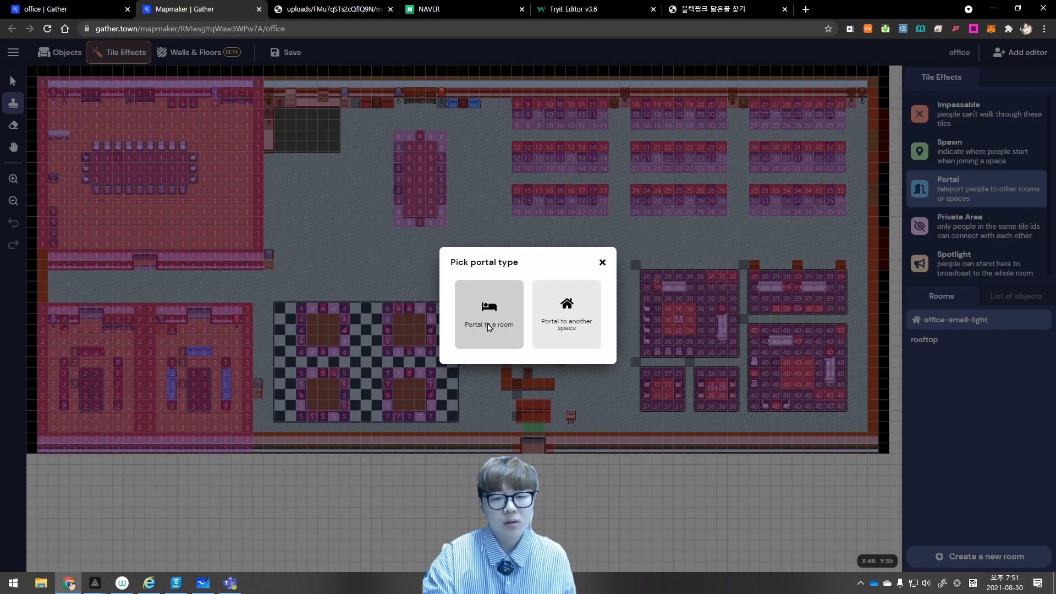
left_click(357, 234)
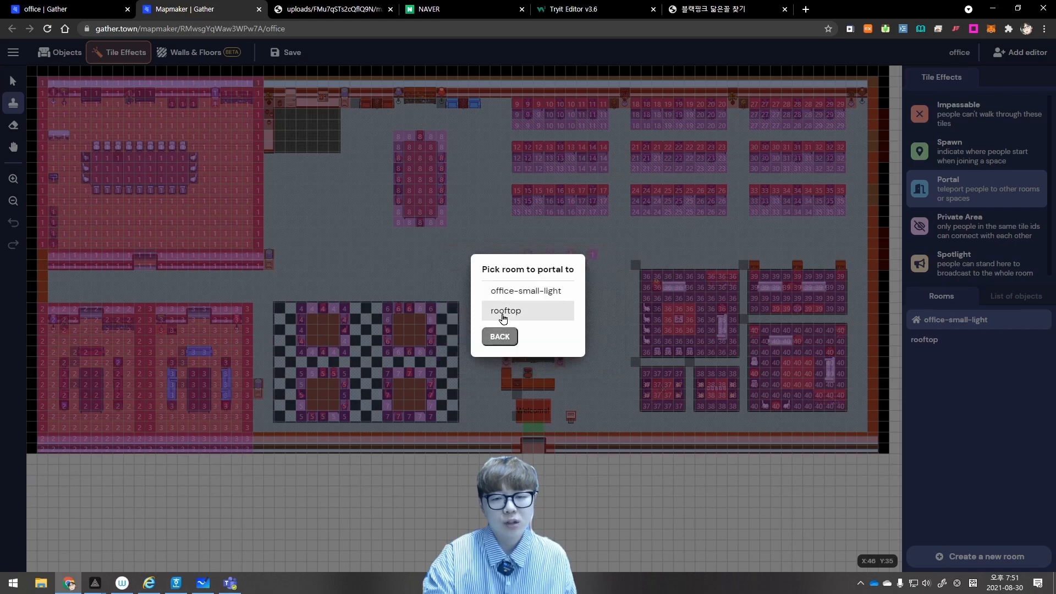
left_click(503, 314)
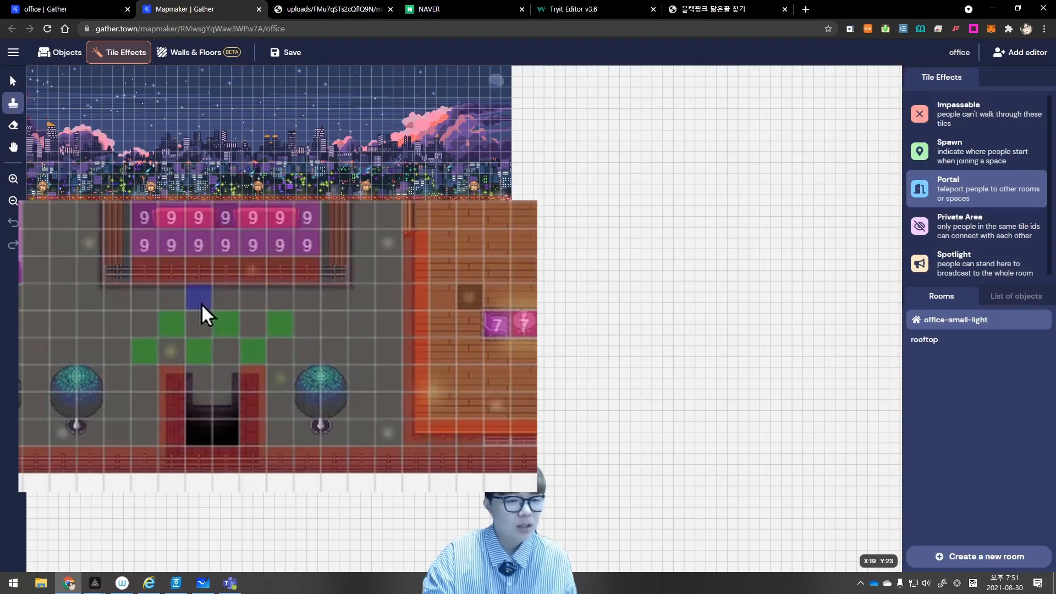
left_click(194, 294)
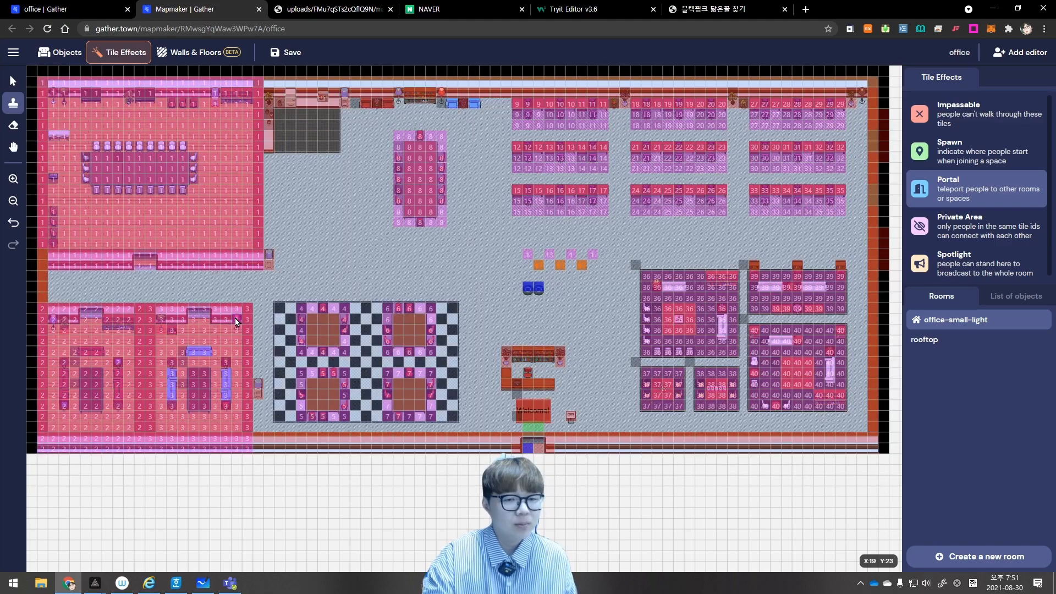
Add a portal on the second tile of the office entrance, leading to the rooftop room just below the fire-pit lounge, and save the map
left_click(541, 450)
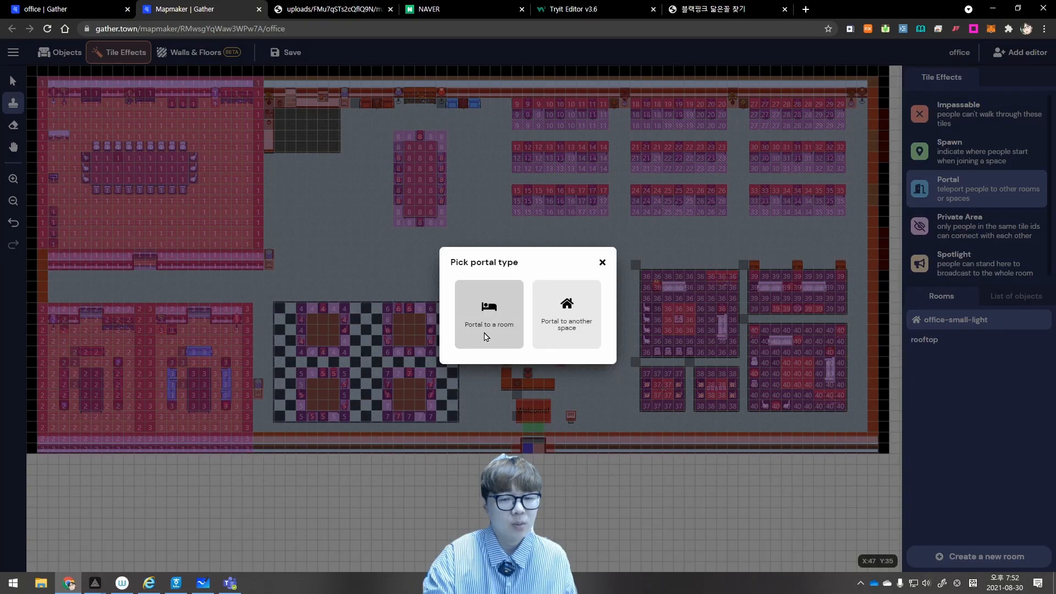
left_click(485, 332)
left_click(486, 315)
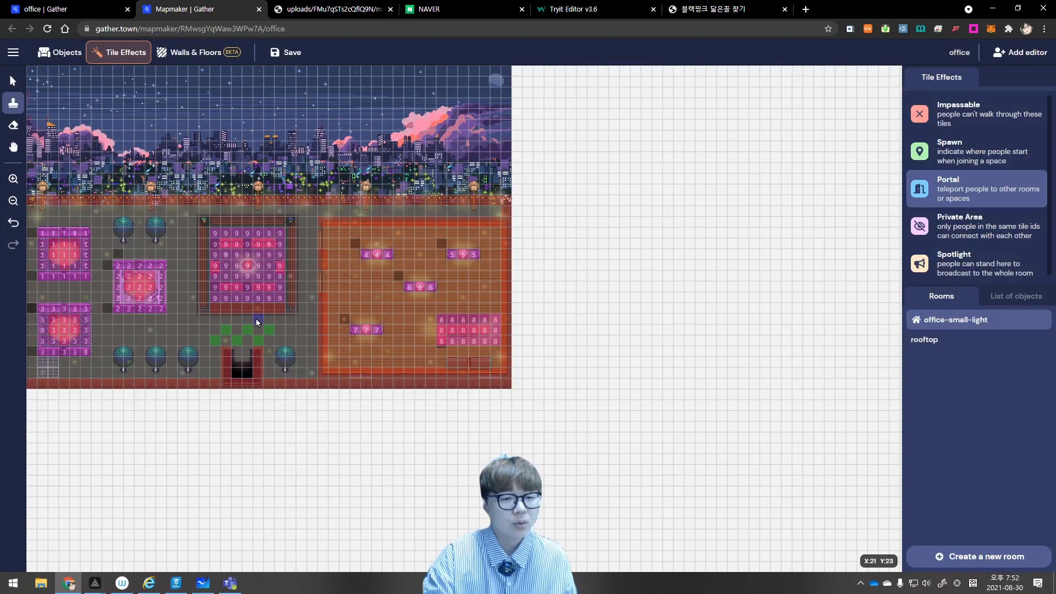
left_click(256, 318)
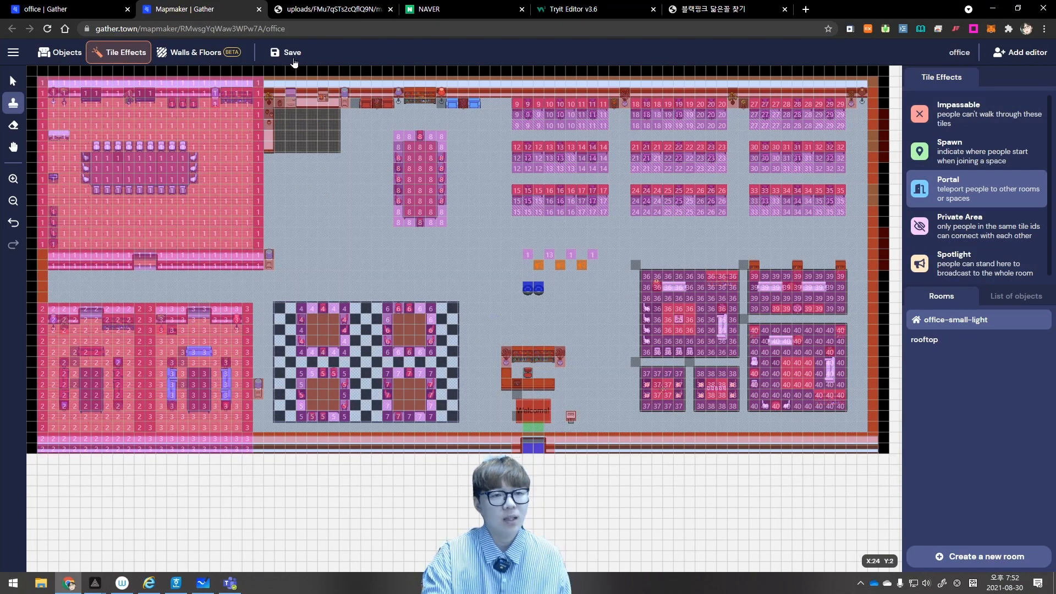
left_click(290, 53)
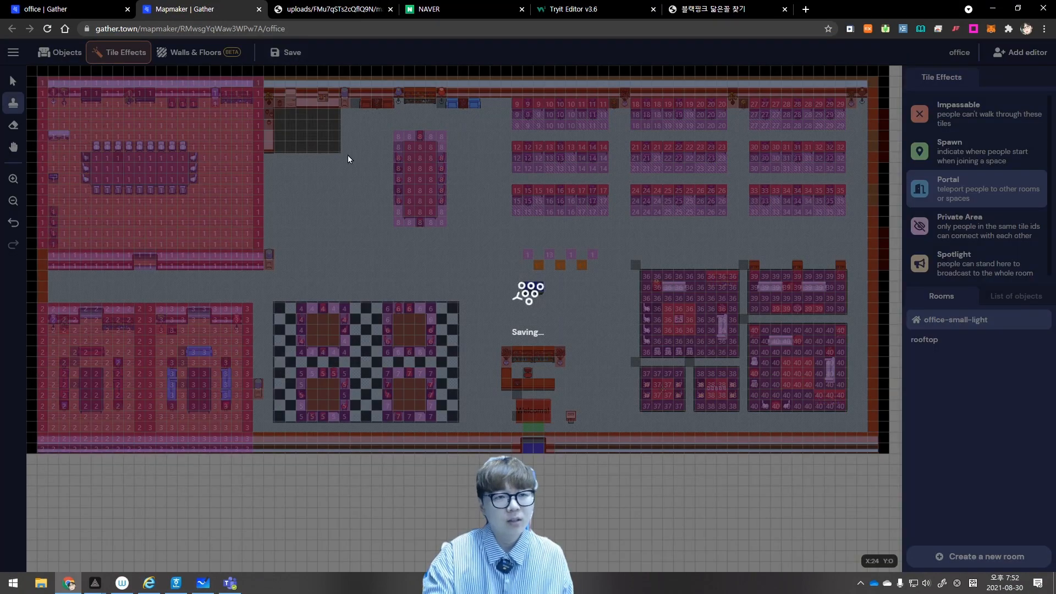
Switch to the office space, walk the avatar through the entrance portal and look around the rooftop
left_click(76, 9)
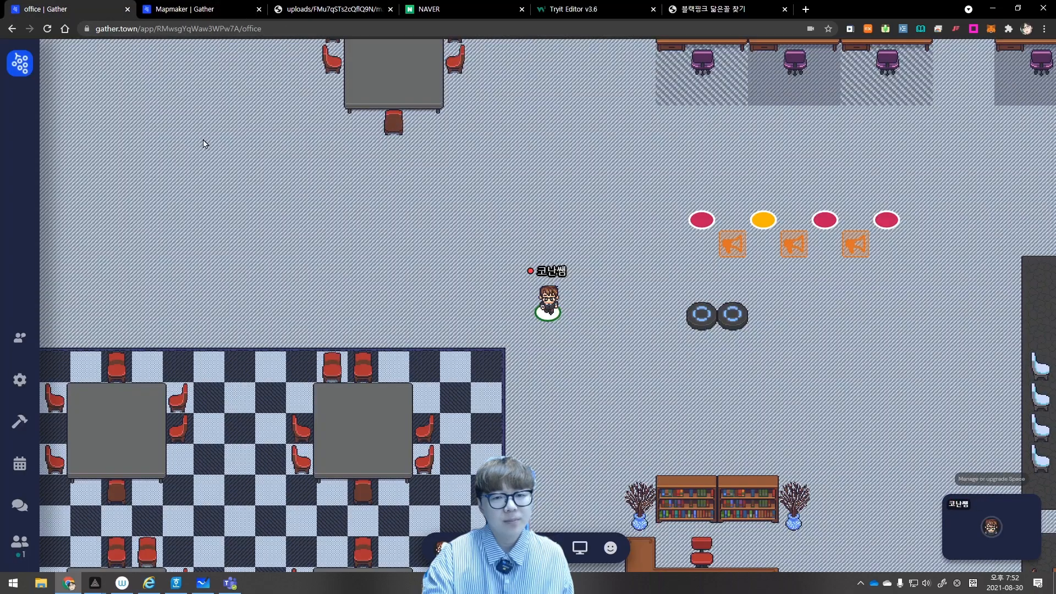
key("Down")
key("Right")
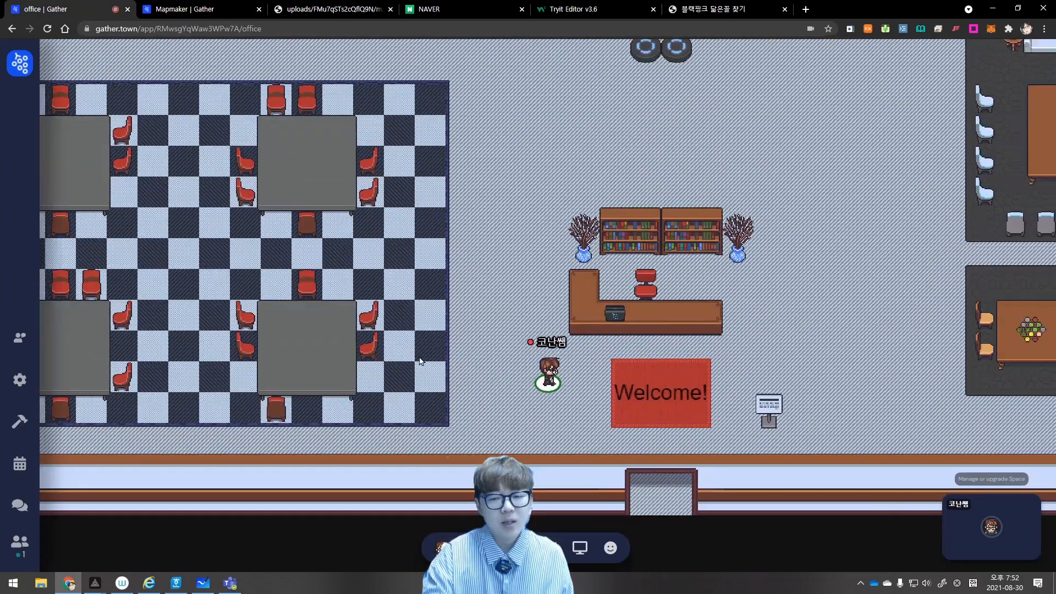
key("Down")
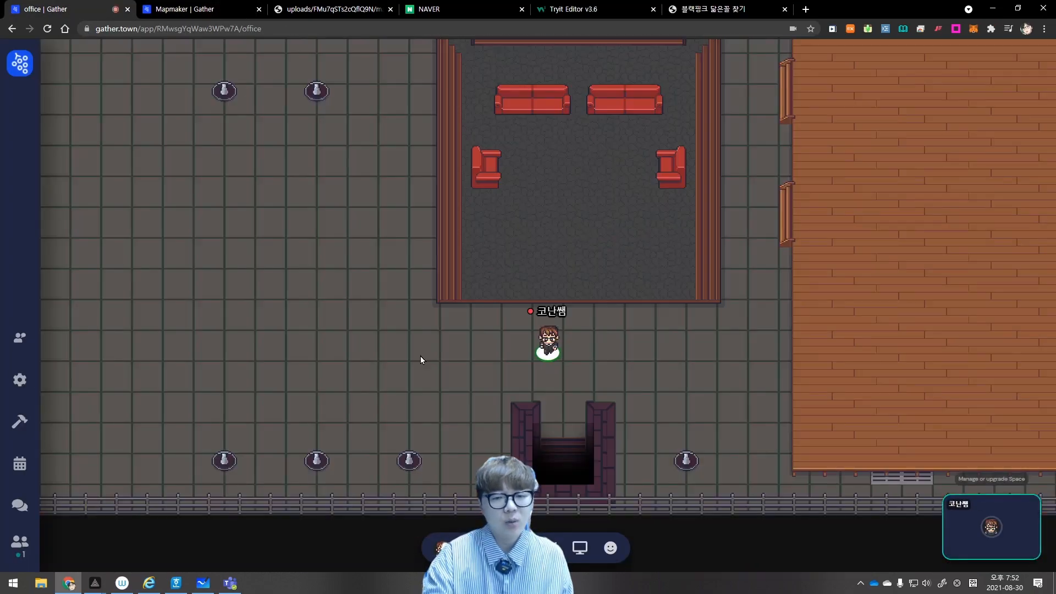
key("Left")
key("Left")
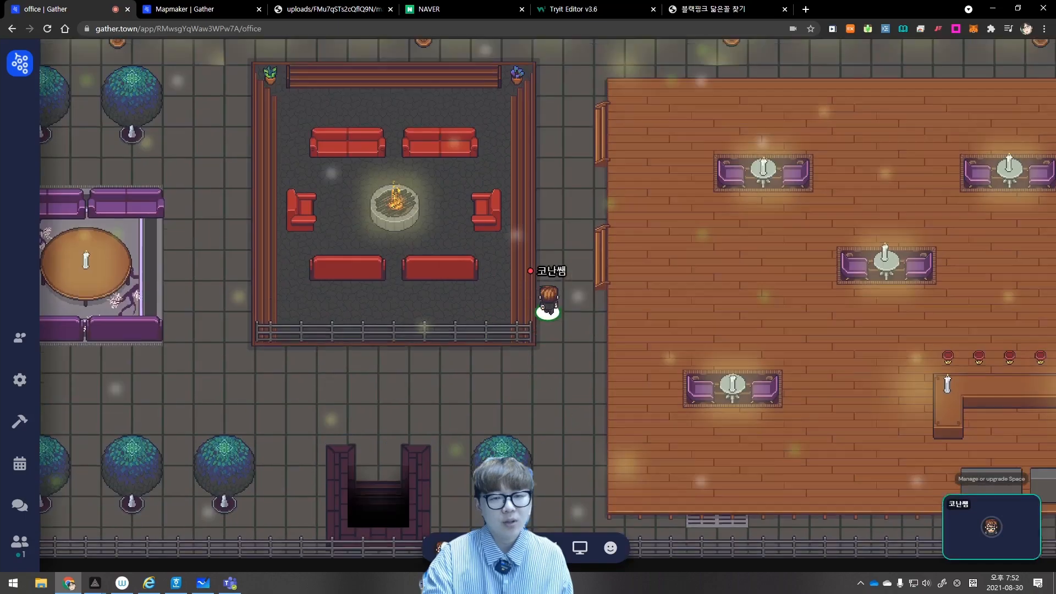
key("Up")
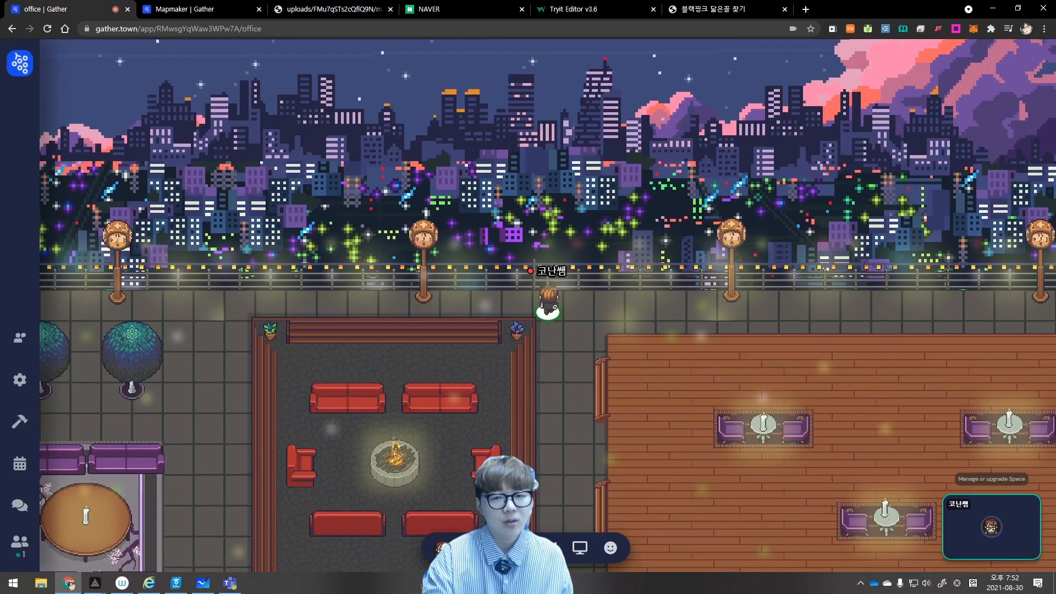
key("Down")
Set the manual canvas zoom to 100% in the user preferences and close them
left_click(468, 548)
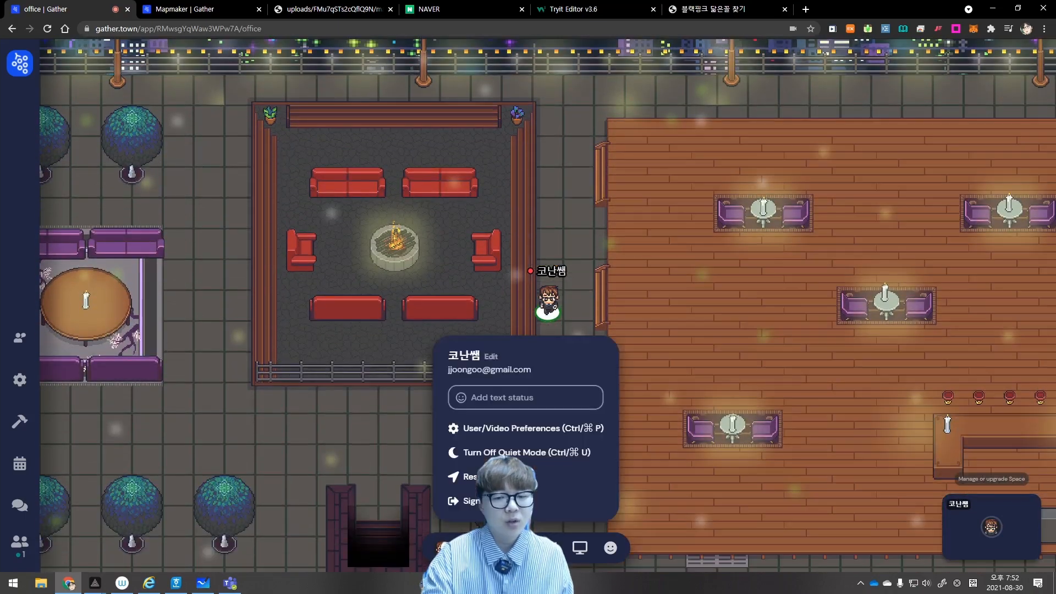
left_click(468, 548)
left_click(468, 548)
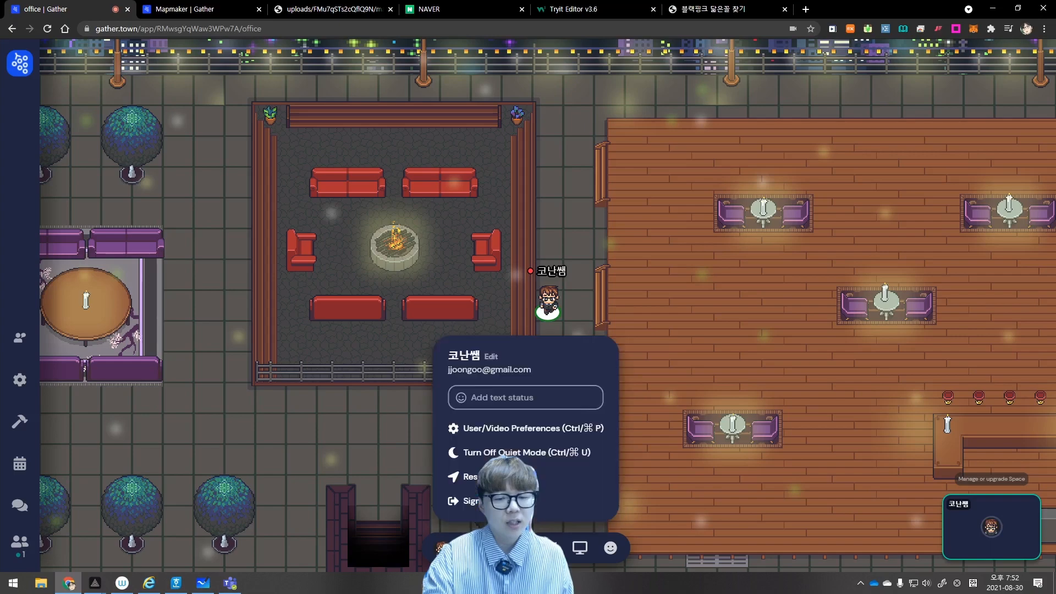
left_click(496, 433)
scroll(472, 288, "down", 5)
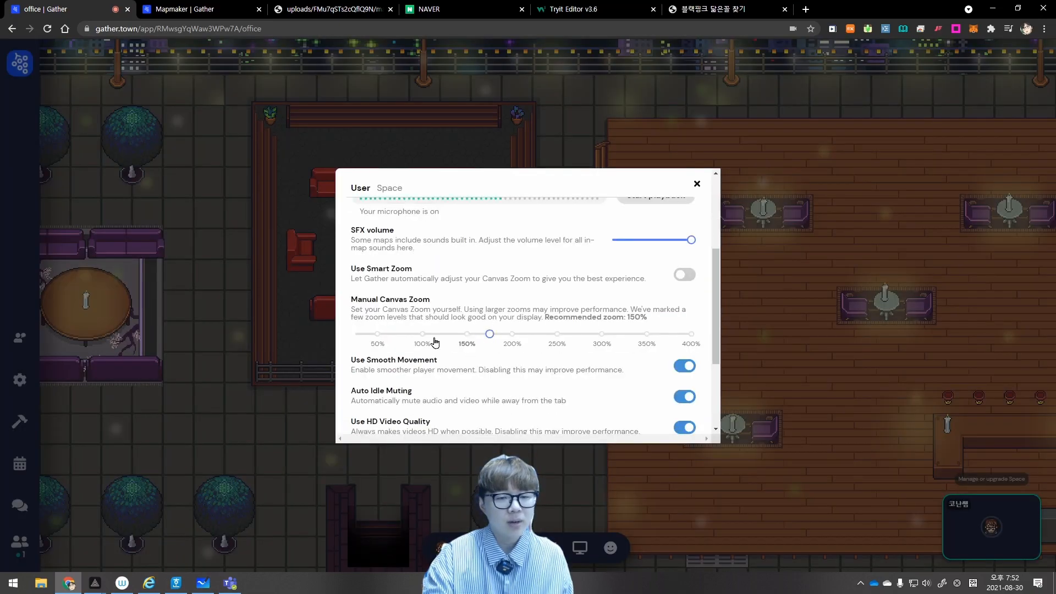
left_click(422, 333)
left_click(696, 185)
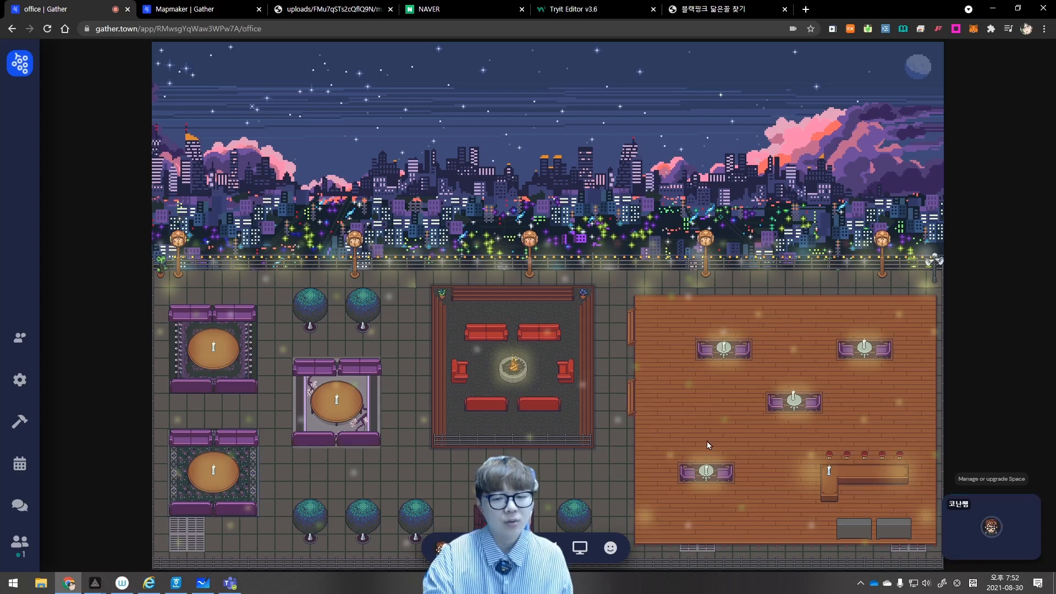
key("Up")
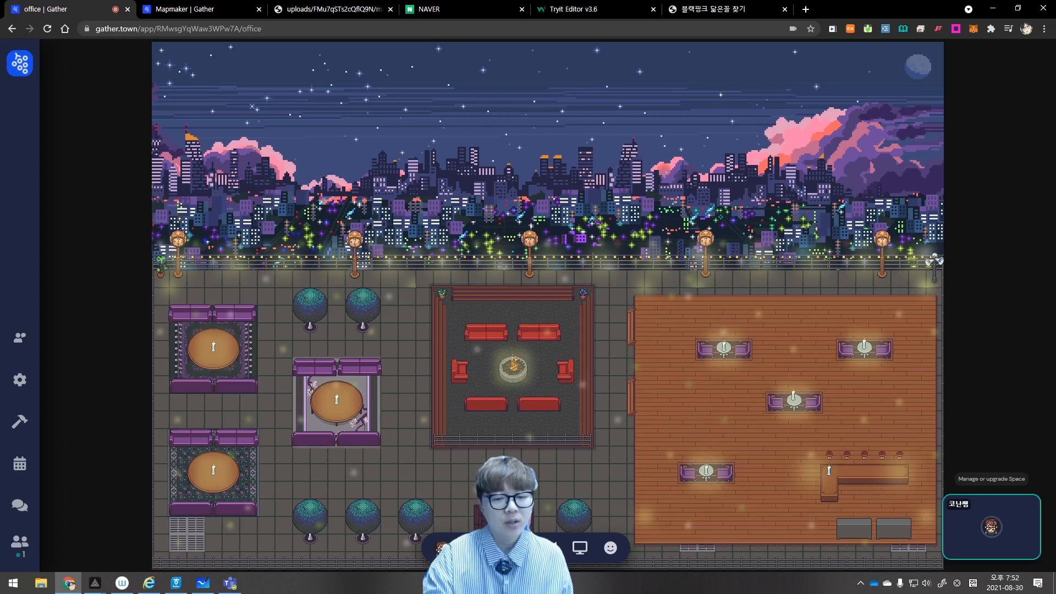
In Mapmaker's rooftop room, add a portal on the first tile below the stairs, leading to the office room's entrance spawn area
left_click(181, 9)
left_click(948, 340)
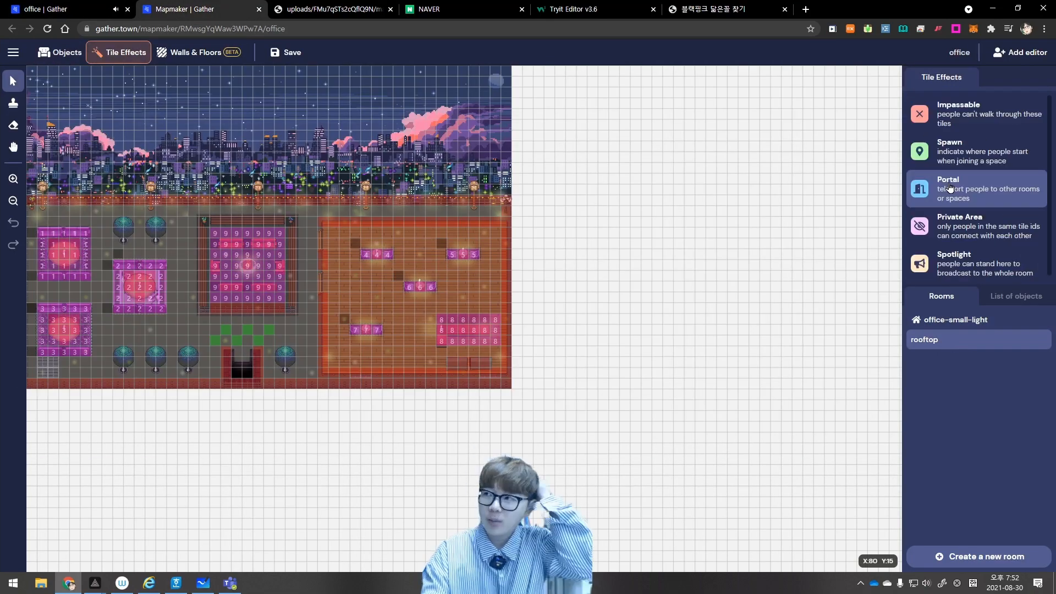
left_click(13, 103)
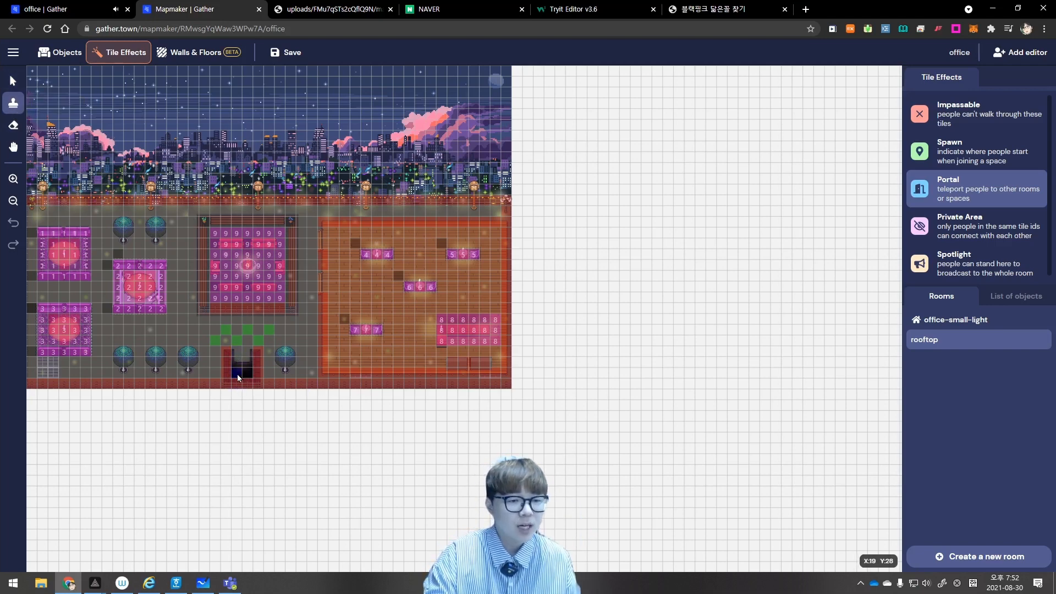
left_click(238, 377)
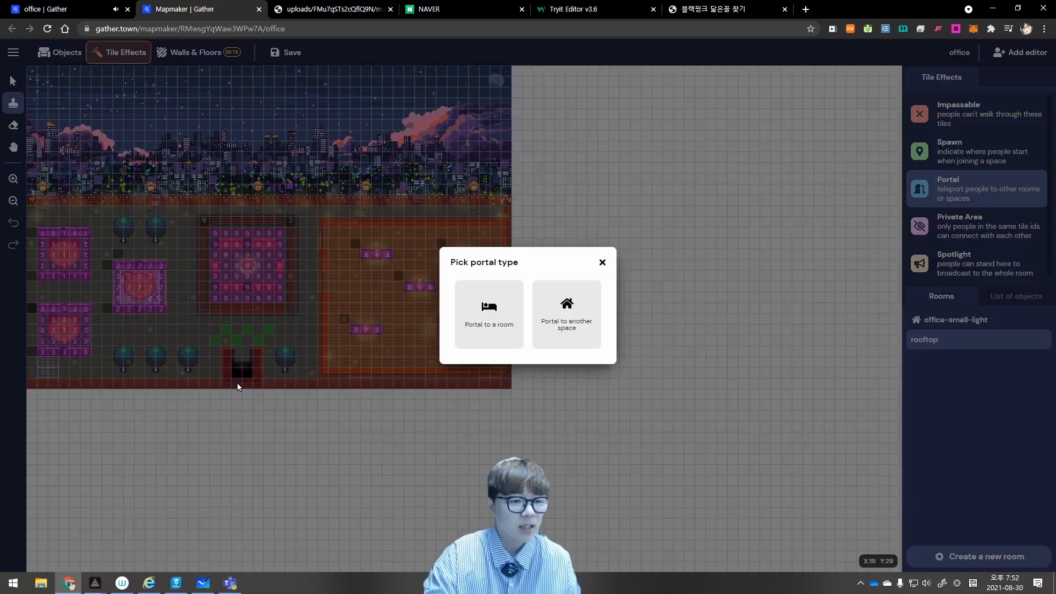
left_click(484, 318)
left_click(505, 291)
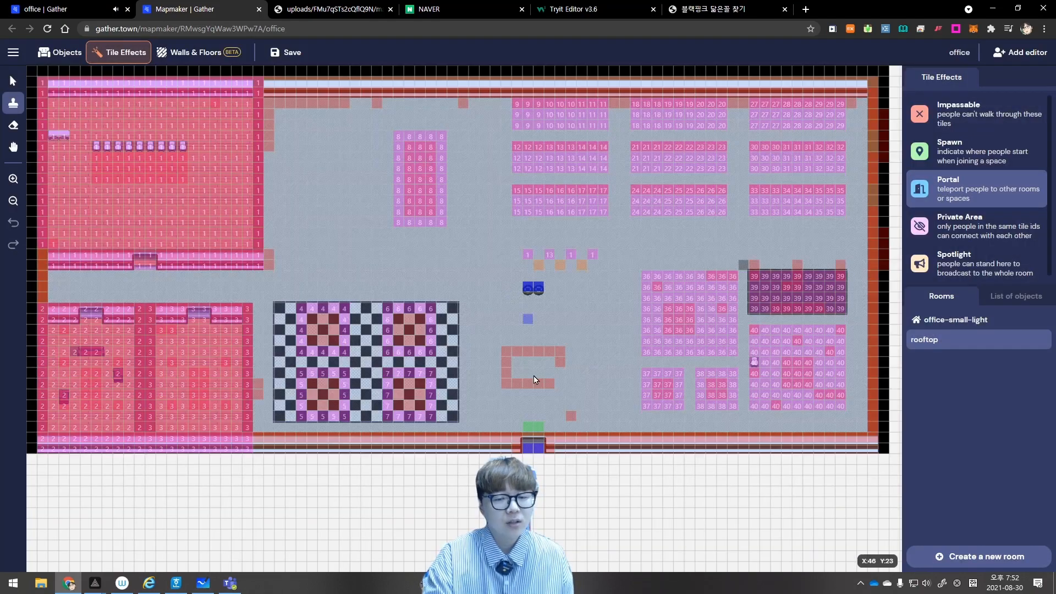
left_click(528, 426)
Add a second room portal on the adjacent tile below the rooftop stairs, leading to the other spawn tile at the office entrance
left_click(246, 388)
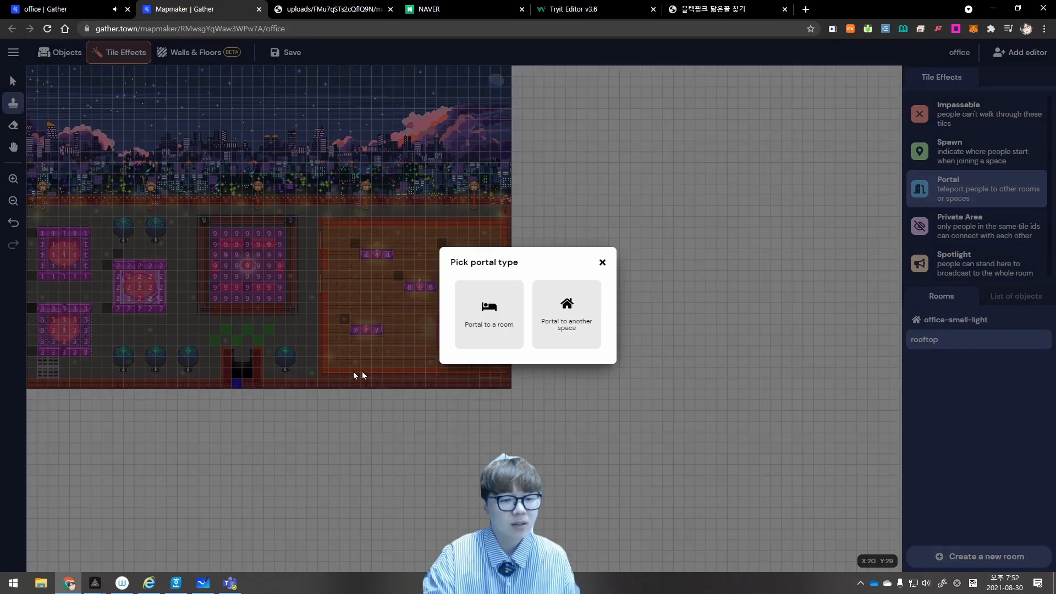
left_click(483, 319)
left_click(511, 293)
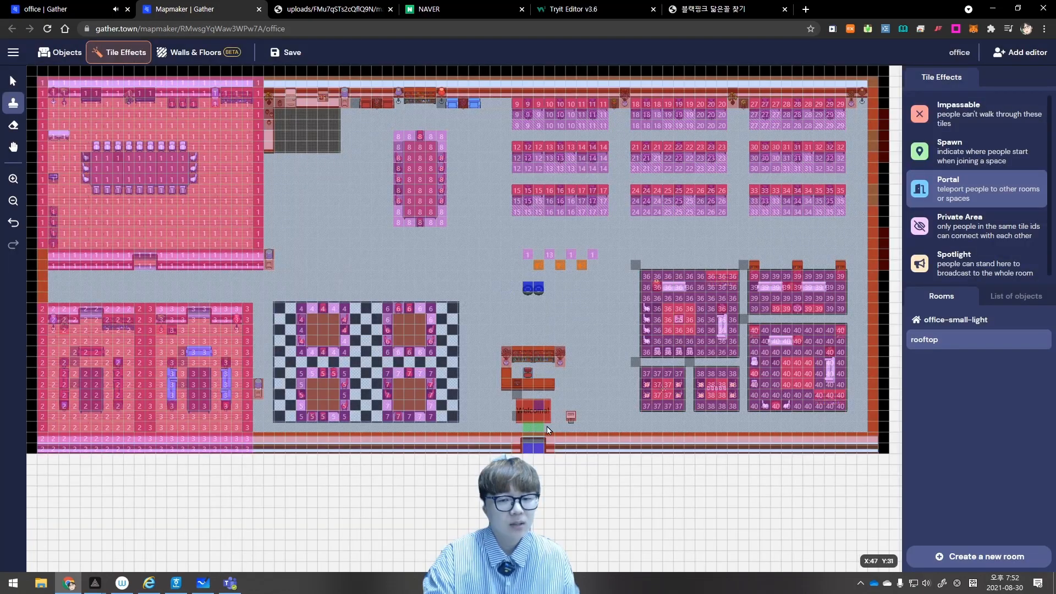
left_click(539, 430)
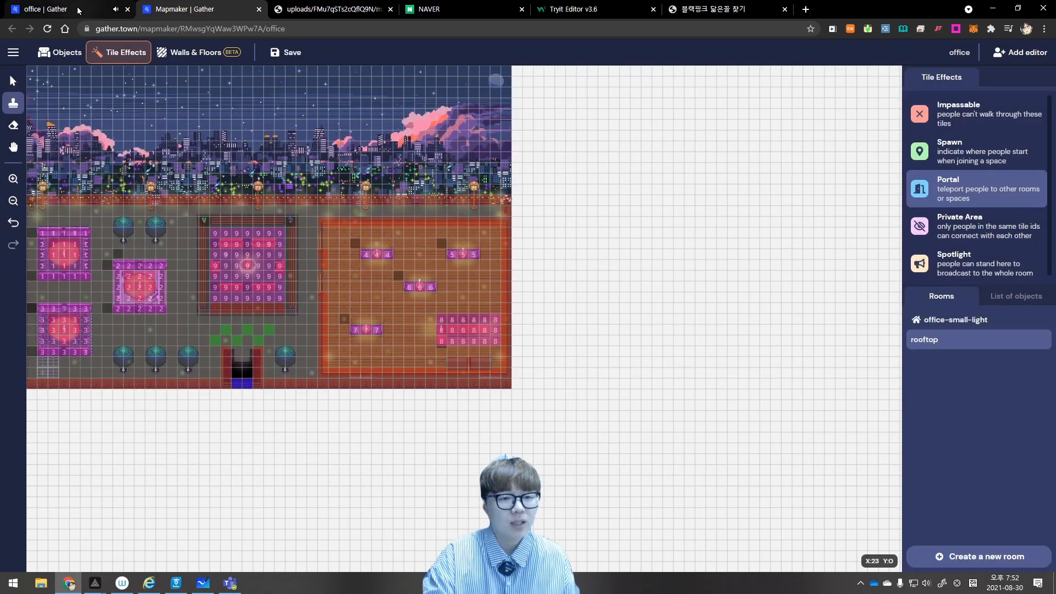
Switch to the office space and test the return portal by walking the avatar from the rooftop stairs into the office
left_click(78, 10)
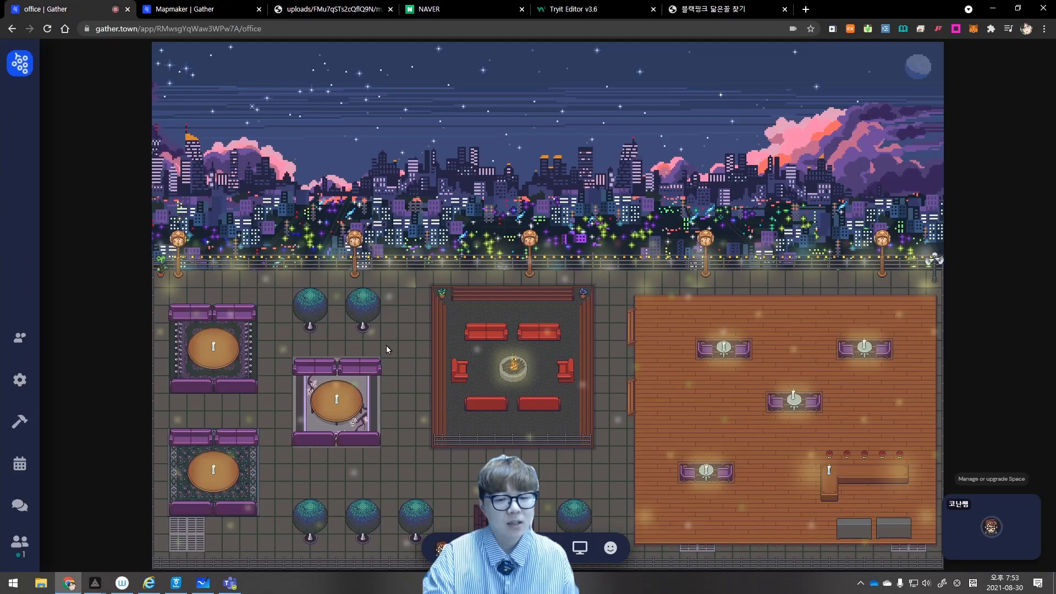
key("Down")
key("Up")
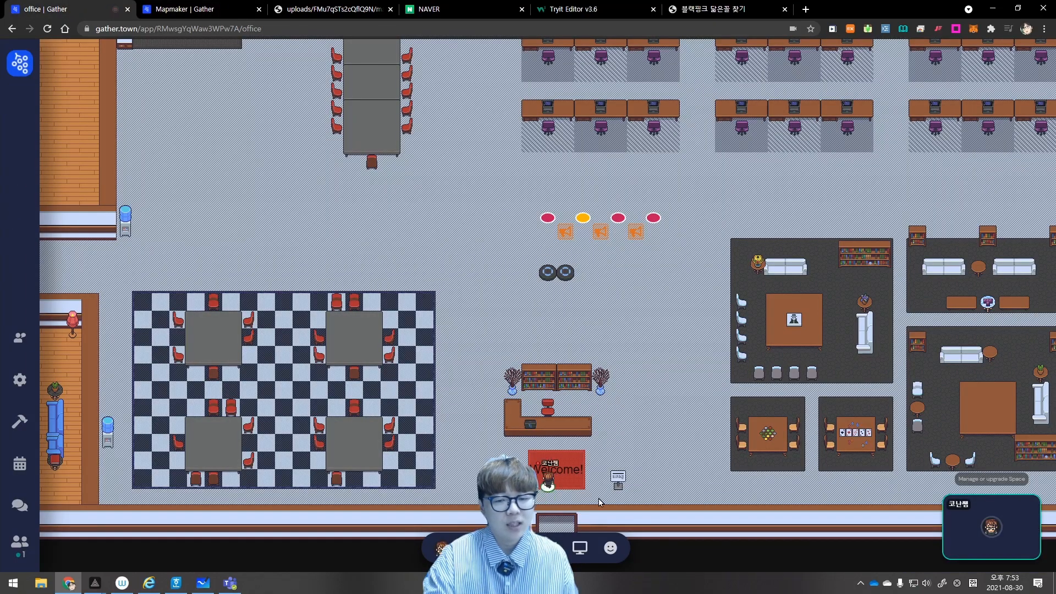
key("Up")
key("Up")
key("Right")
key("Right")
key("Down")
key("Down")
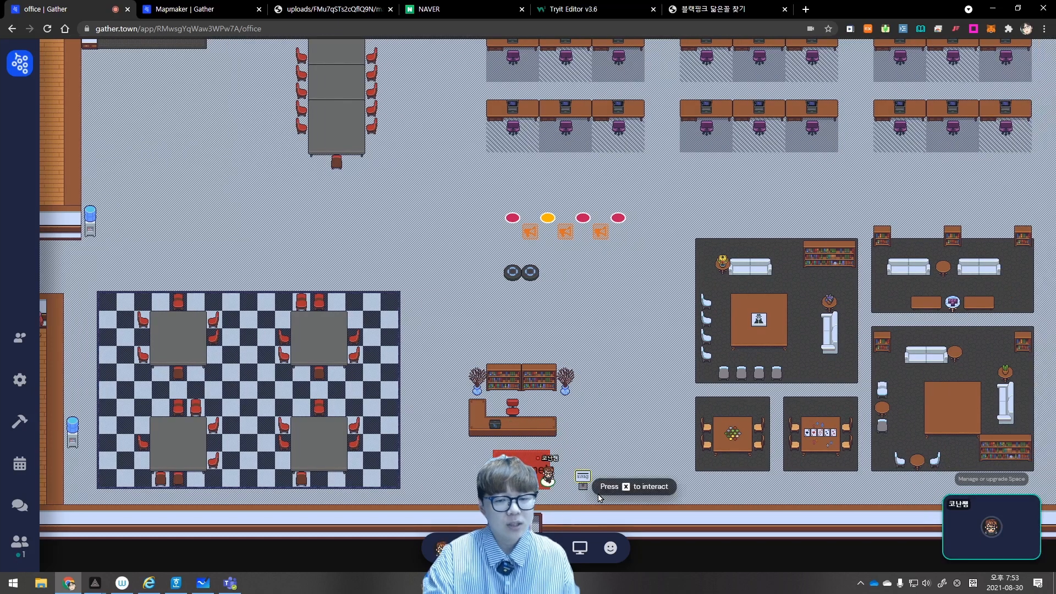
key("Left")
Back in Mapmaker, place a downward white Arrow (Chalk) from the Wayfinding objects on the first tile of the rooftop stairs
left_click(181, 10)
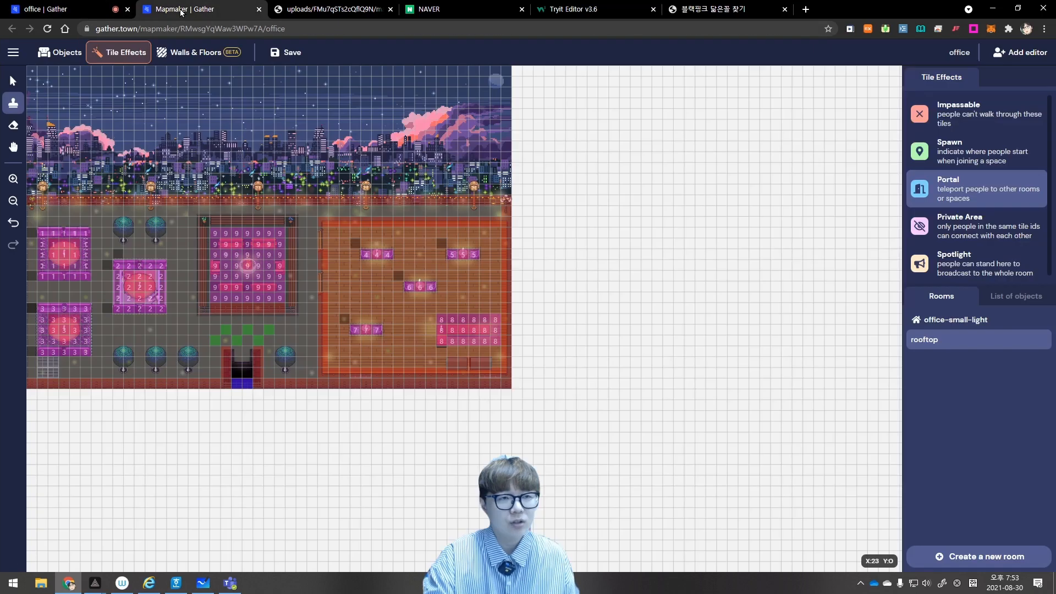
left_click(60, 52)
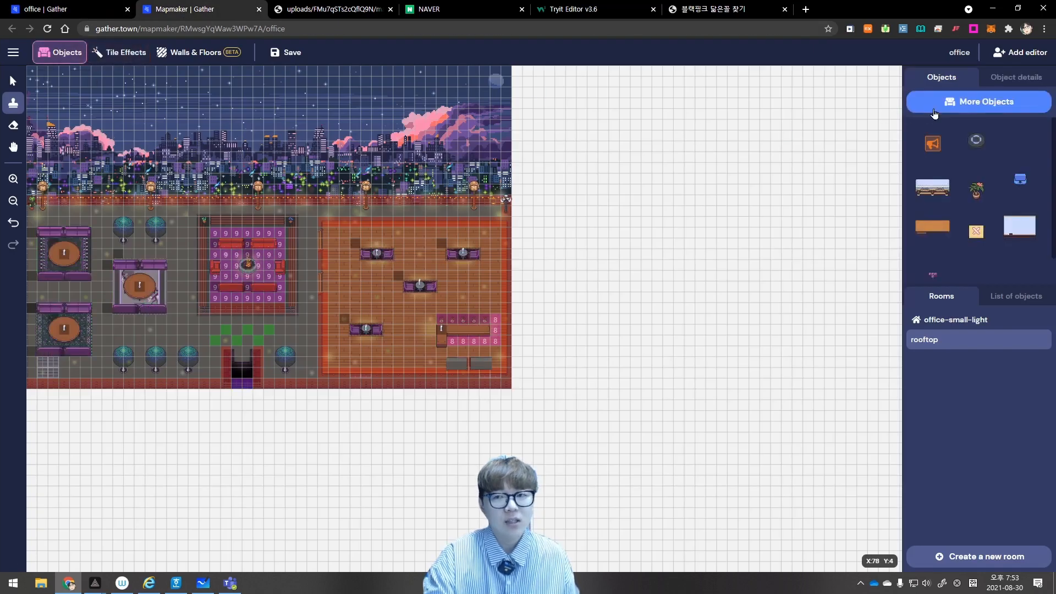
left_click(980, 102)
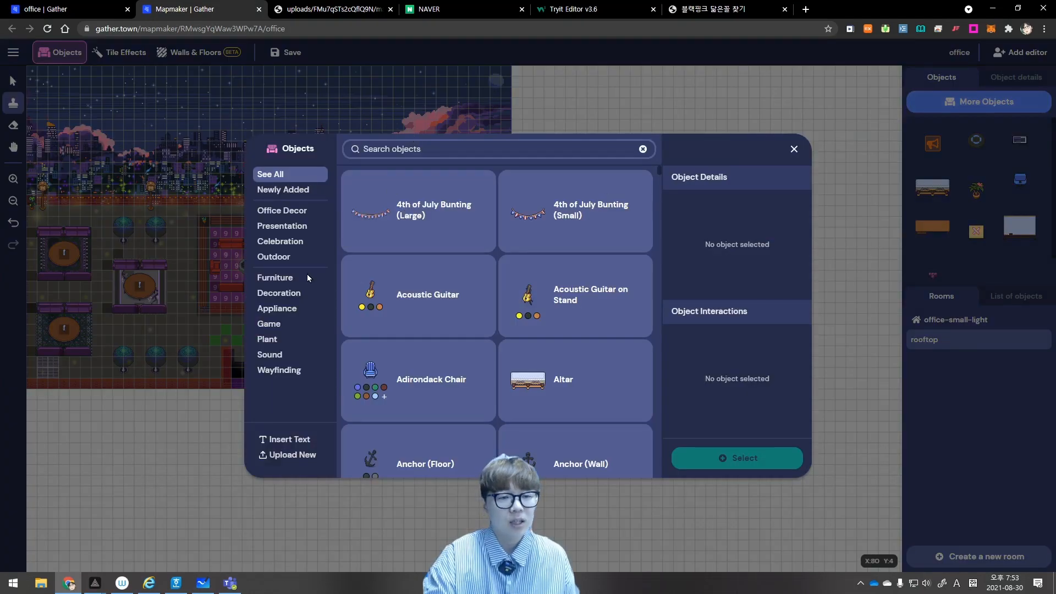
left_click(270, 371)
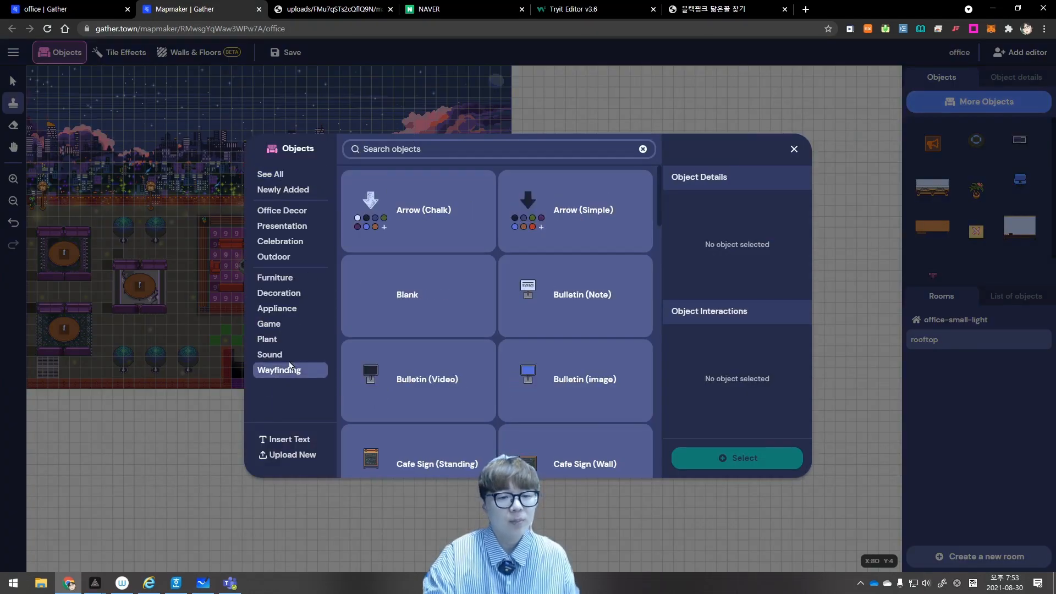
left_click(379, 212)
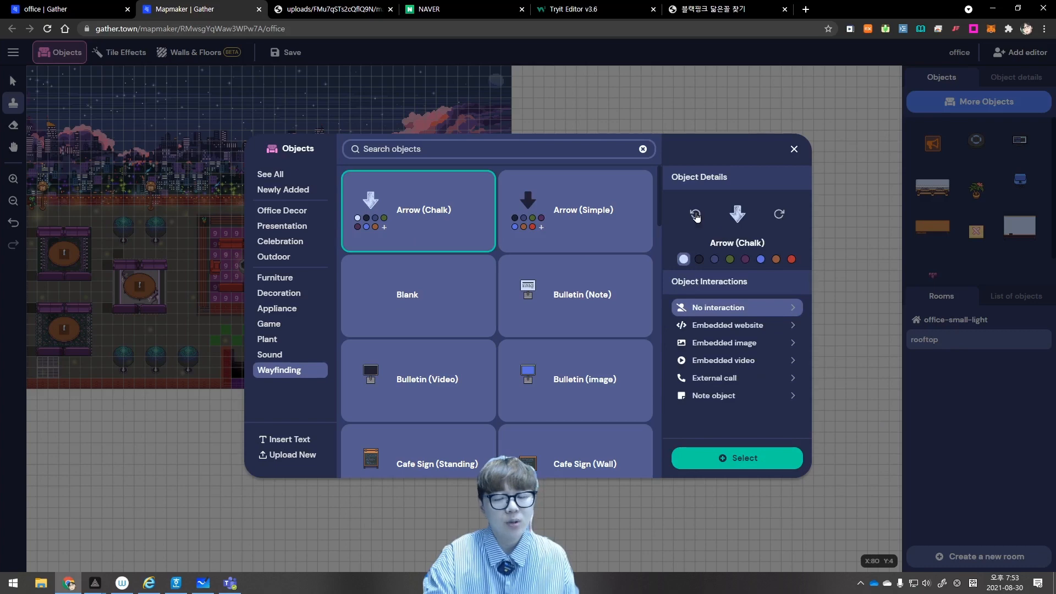
left_click(780, 214)
left_click(780, 214)
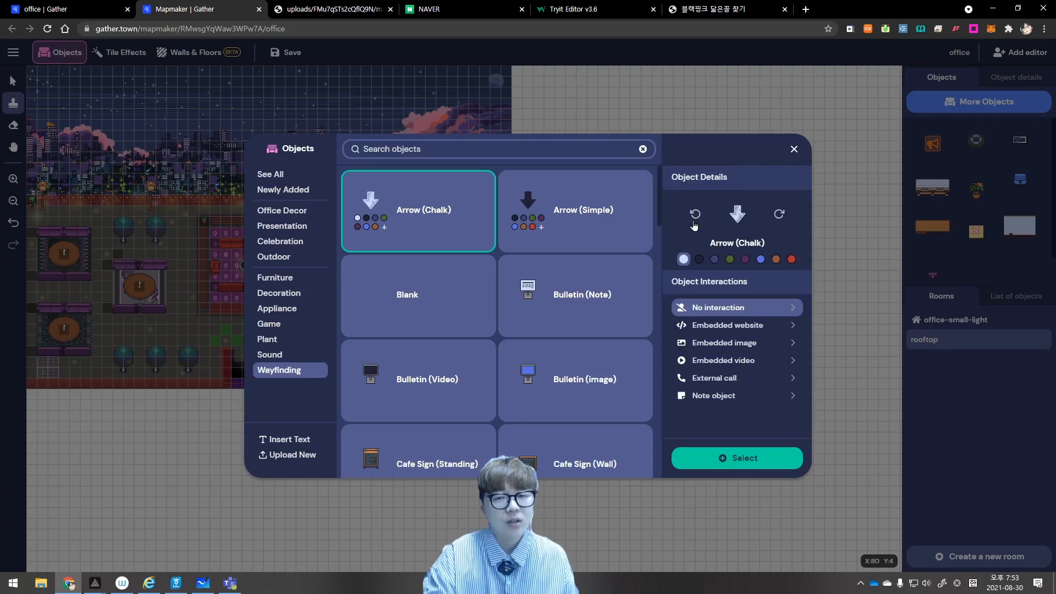
left_click(743, 460)
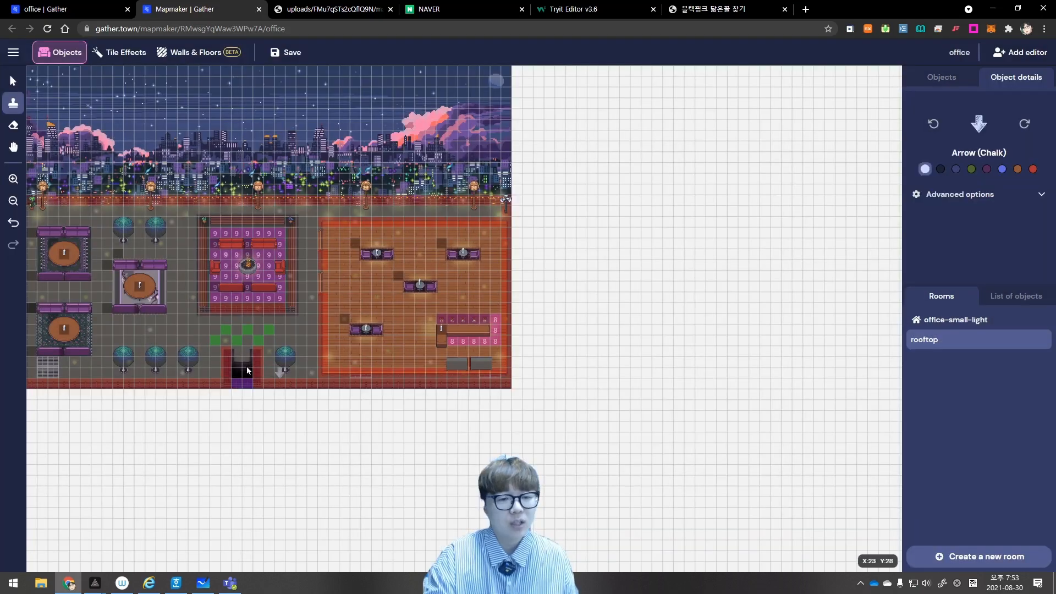
left_click(222, 373)
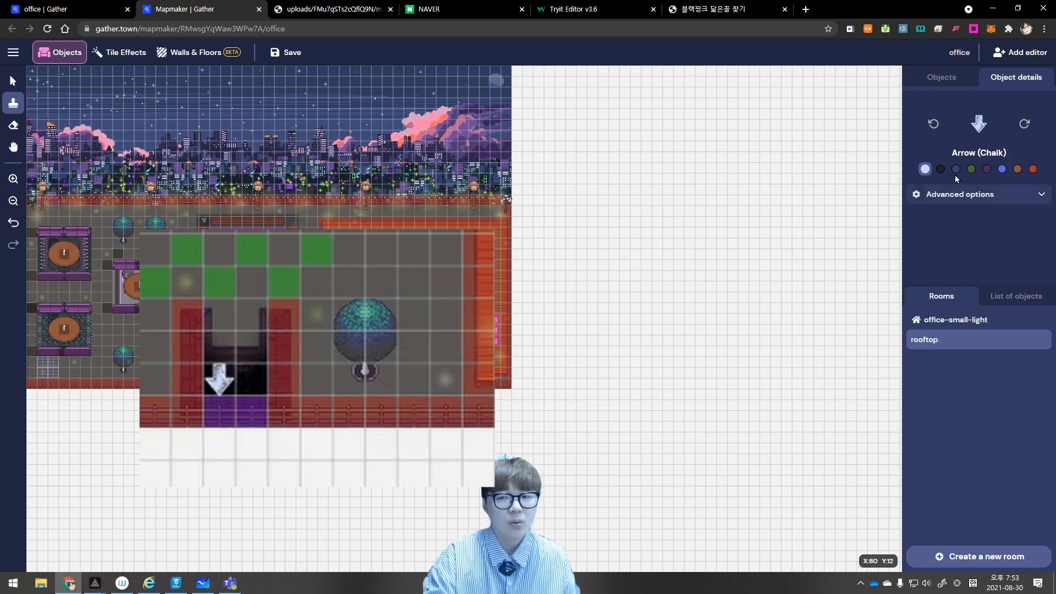
Rotate the chalk arrow to point up, place it beside the downward arrow on the rooftop stairs, and save the map
left_click(934, 125)
left_click(934, 126)
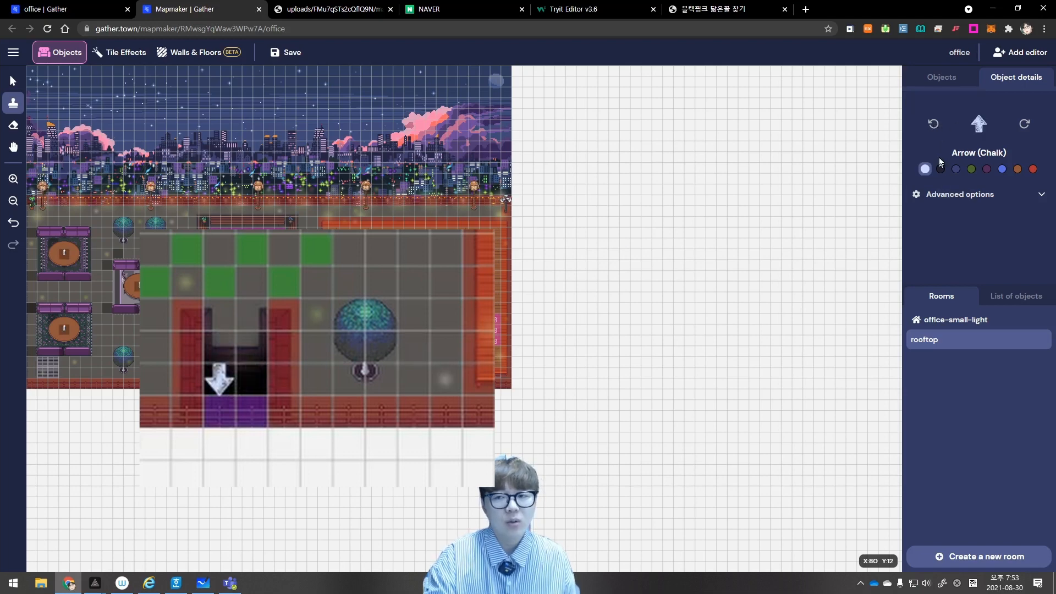
left_click(250, 383)
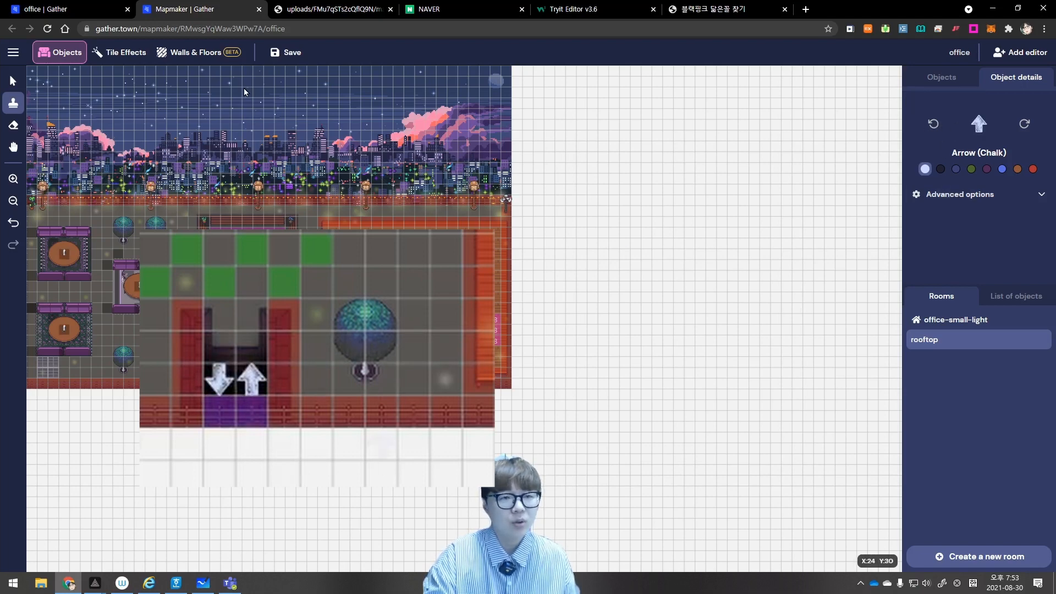
left_click(270, 58)
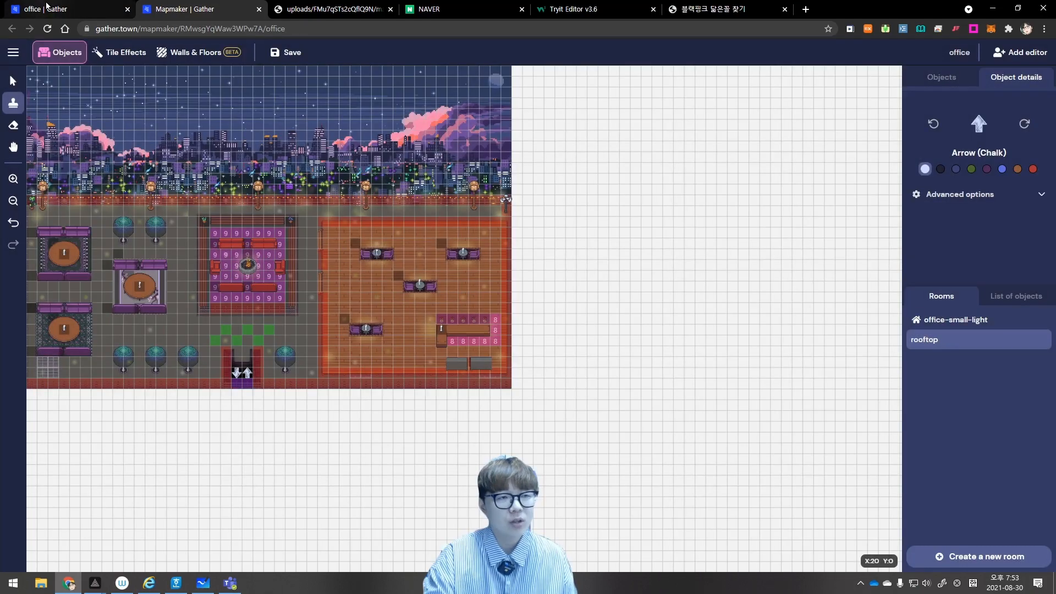
Load the office-small-light room in Mapmaker, and in the office space walk the avatar to the rooftop and back down the stairs
left_click(47, 9)
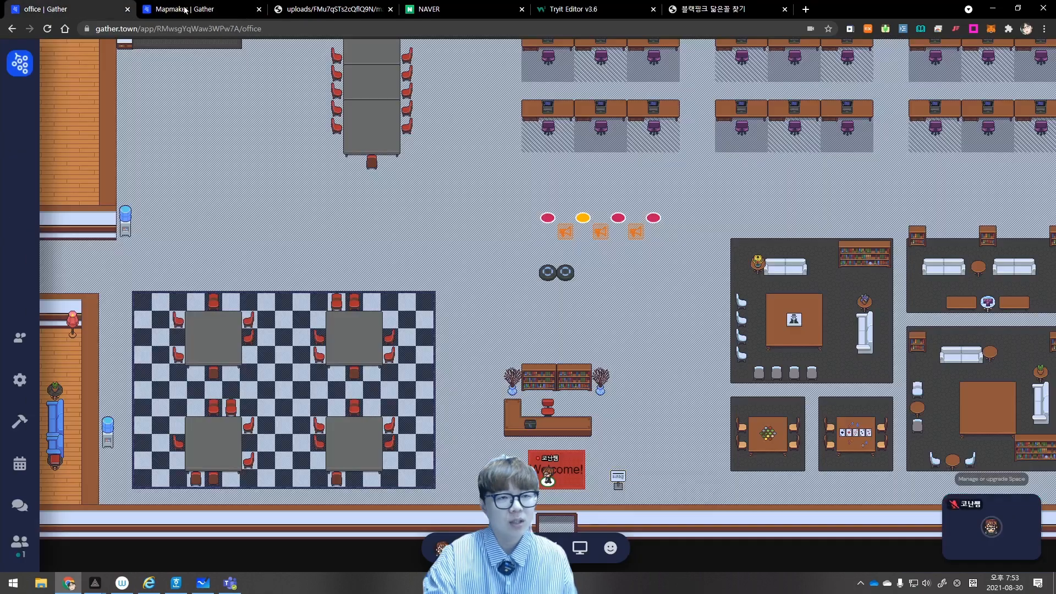
left_click(192, 9)
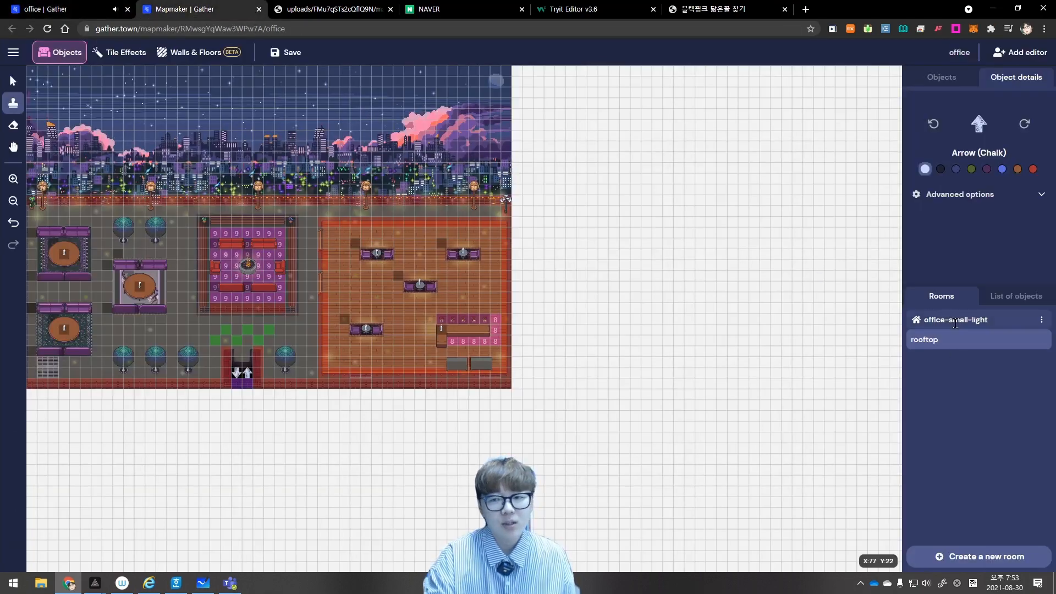
left_click(947, 320)
left_click(55, 9)
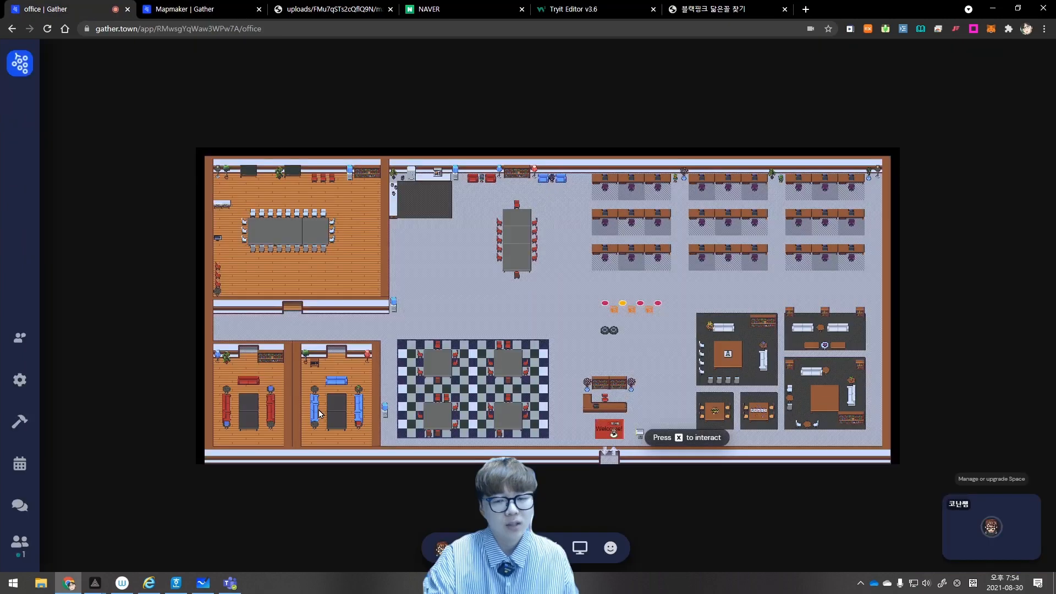
key("Down")
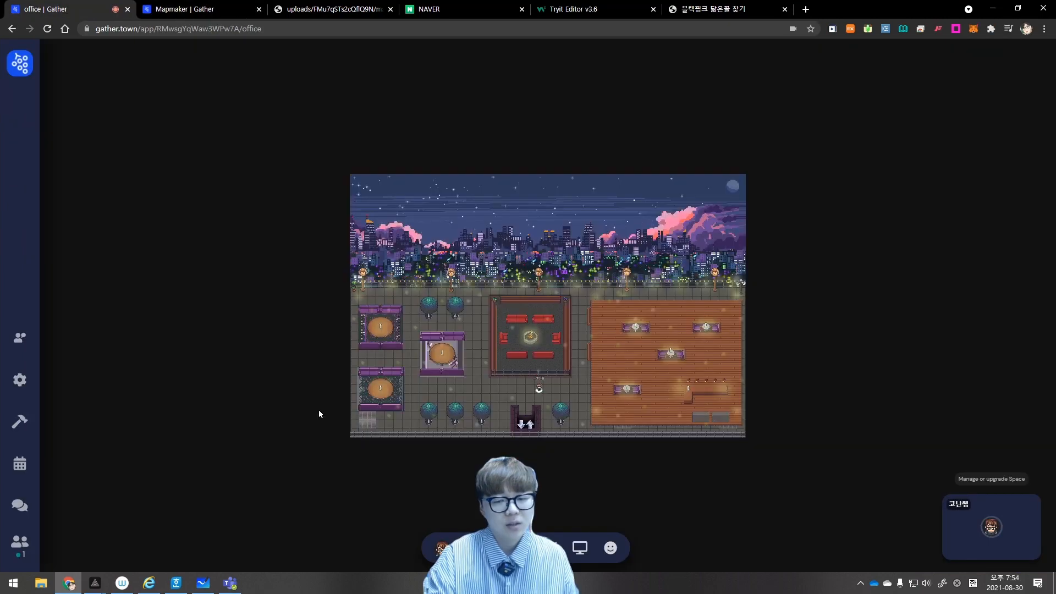
key("Down")
key("Right")
key("Right")
key("Up")
key("Down")
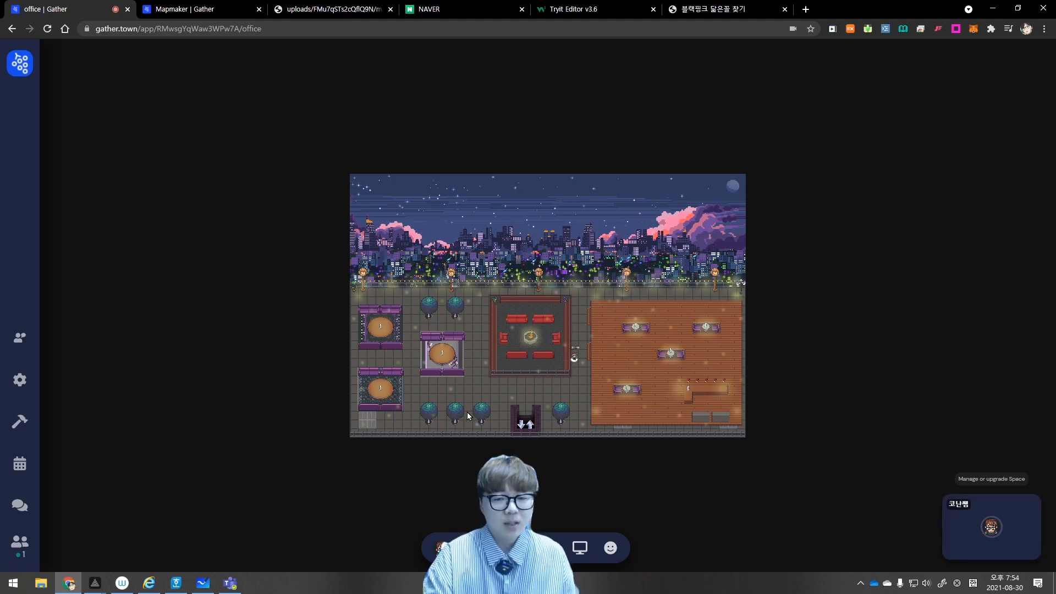
key("Left")
key("Down")
key("Down")
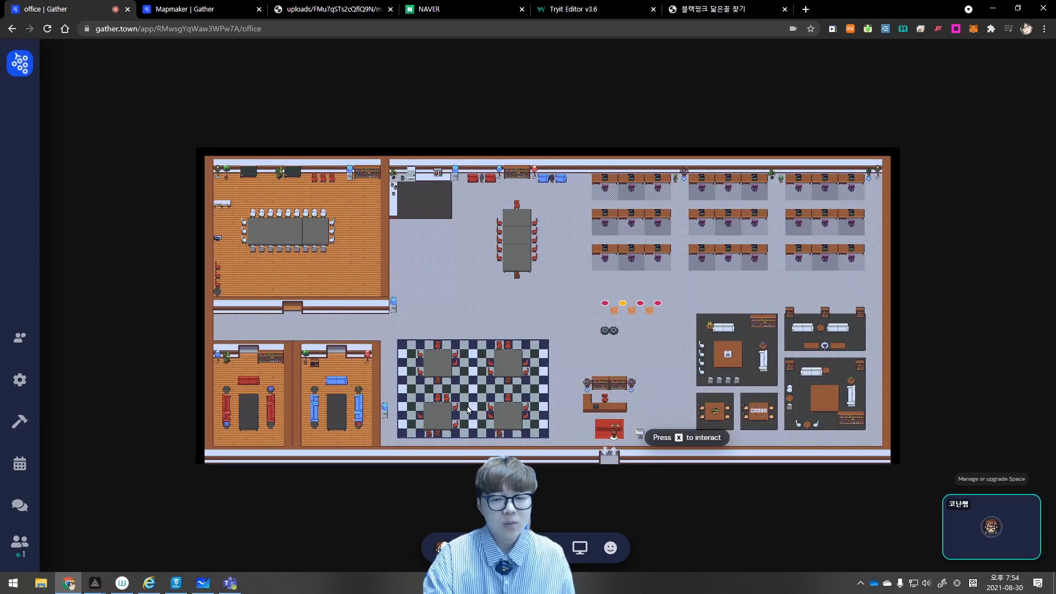
Walk the avatar from the office entrance past the reception desk and west along the corridor between the meeting rooms
key("Left")
key("Left")
key("Up")
key("Up")
key("Up")
key("Up")
key("Up")
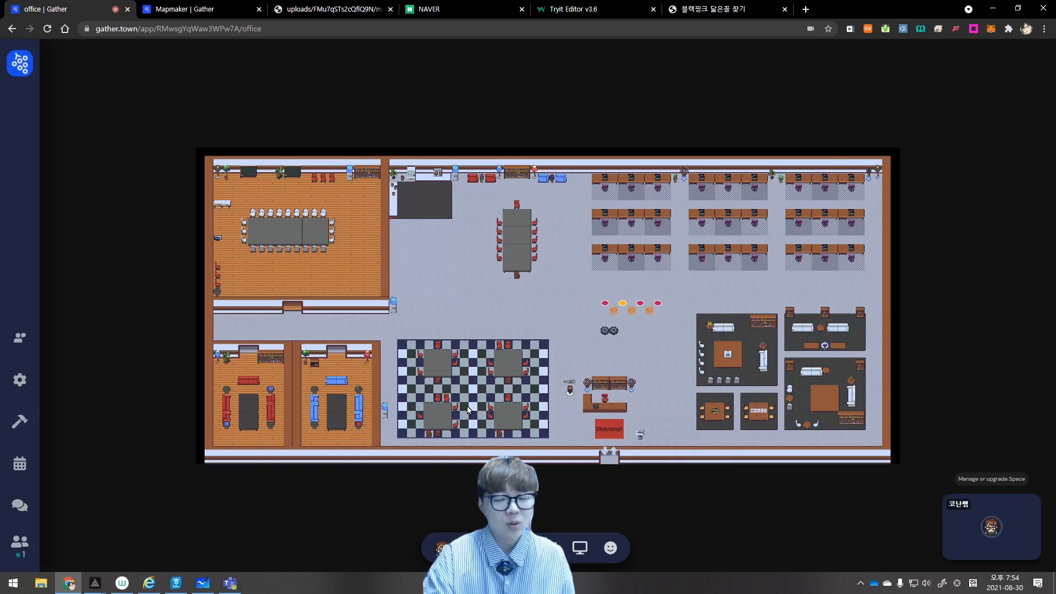
key("Up")
key("Left")
key("Left")
key("Left")
key("Left")
key("Left")
key("Left")
key("Left")
key("Left")
key("Left")
key("Left")
key("Left")
key("Left")
key("Left")
key("Left")
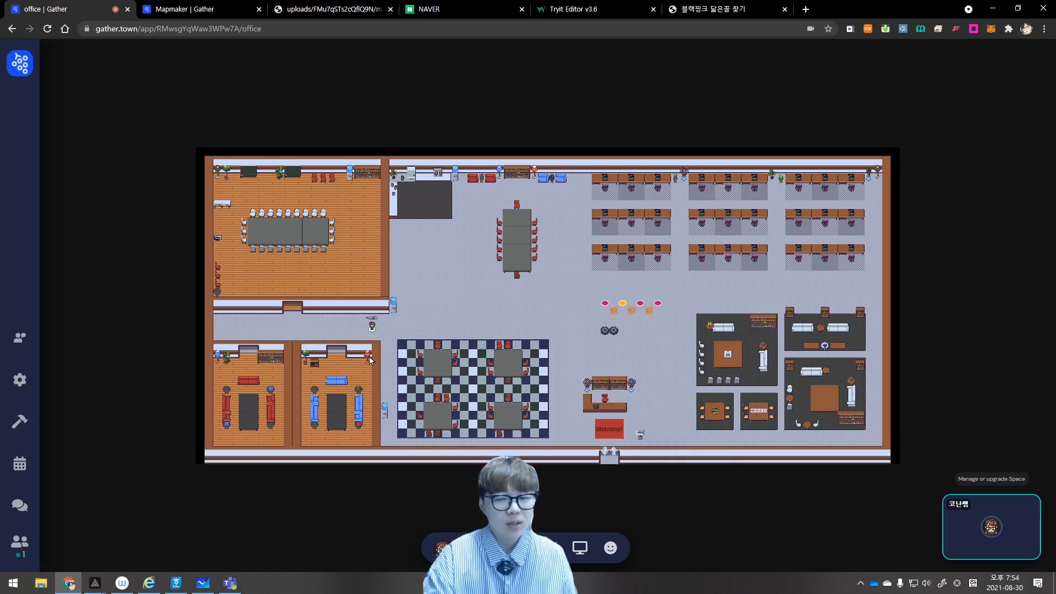
key("Left")
key("Left")
key("Left")
key("Left")
key("Left")
key("Left")
key("Left")
key("Left")
key("Left")
key("Left")
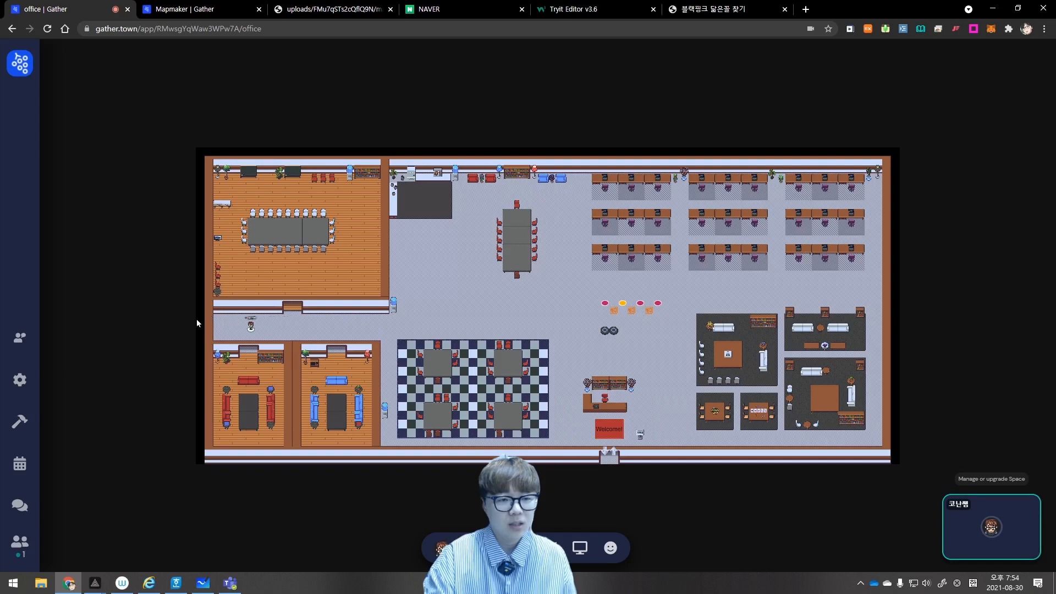
In Mapmaker, search objects for "door" and place a light blue-grey Doorway (2-wide), rotated vertical, on the west wall of the corridor
left_click(156, 9)
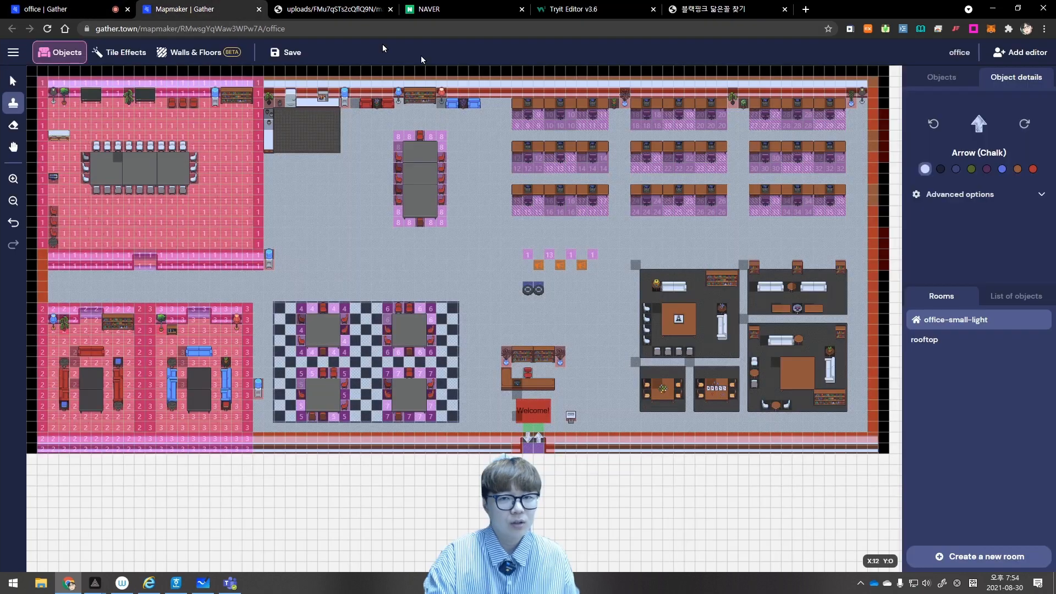
left_click(954, 102)
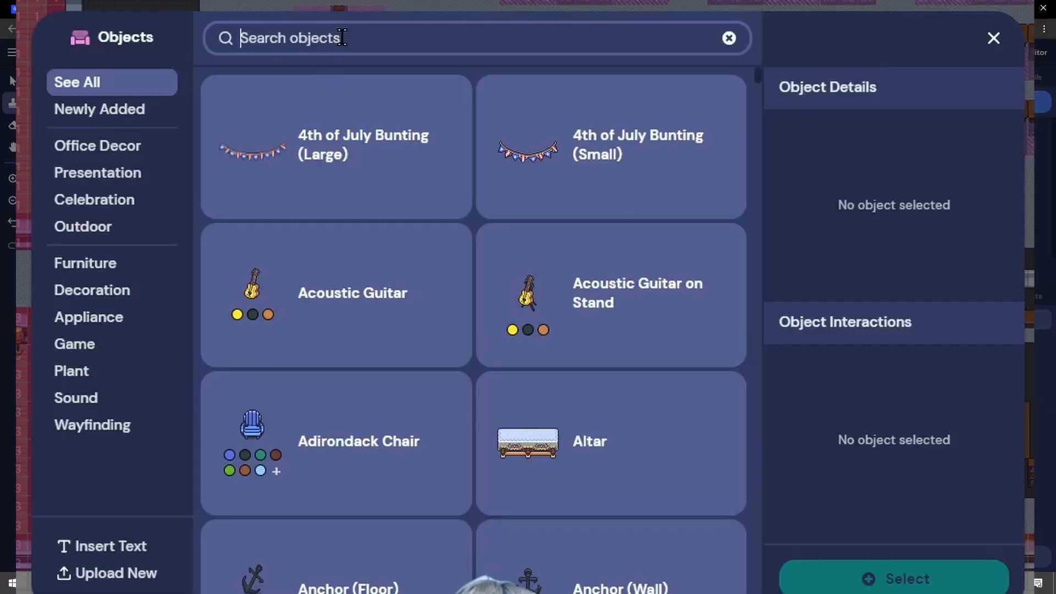
type("door")
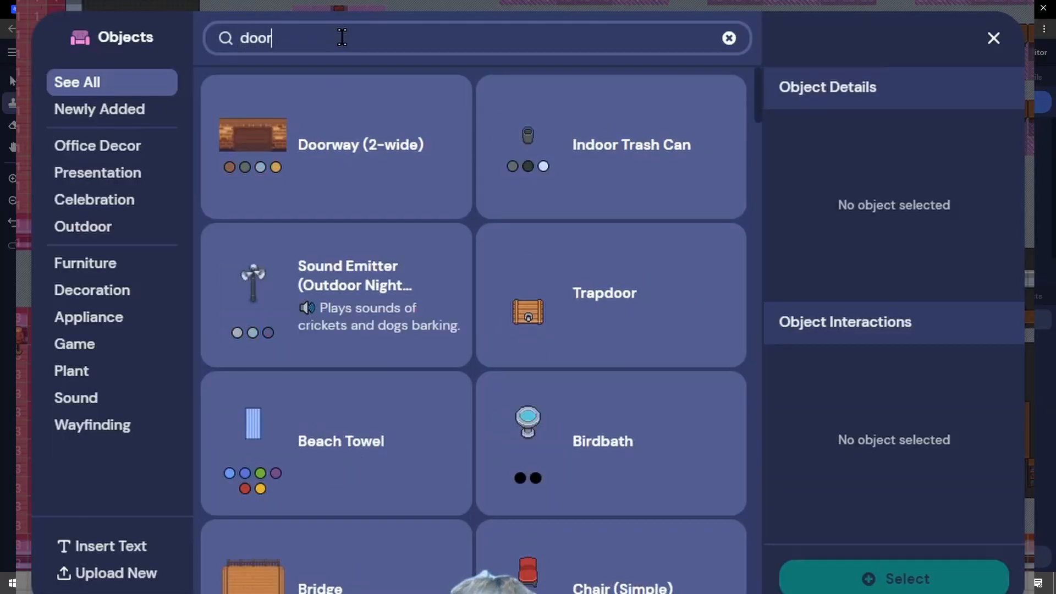
left_click(302, 133)
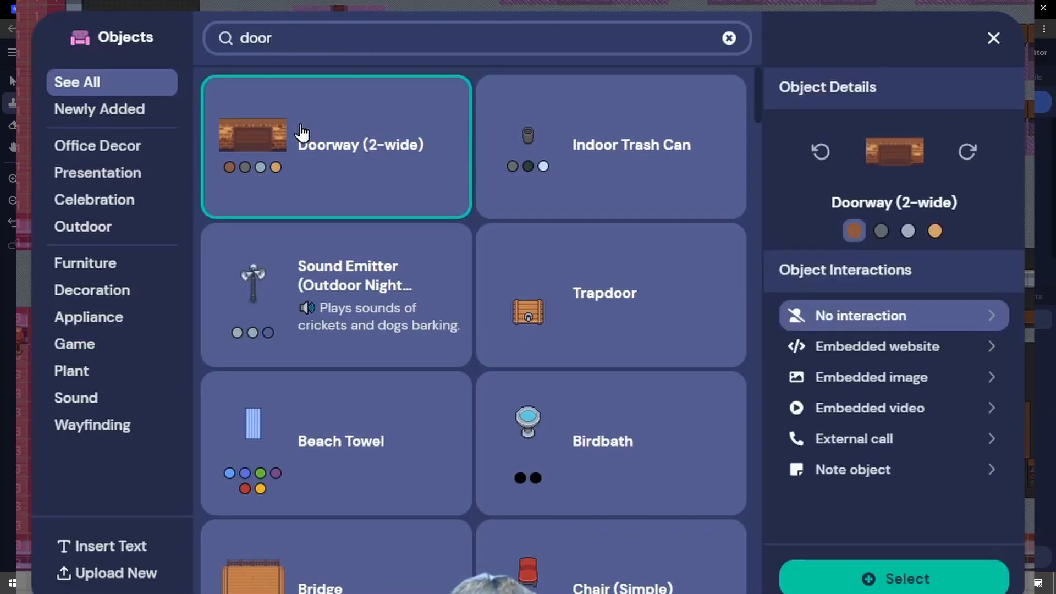
left_click(822, 153)
left_click(822, 153)
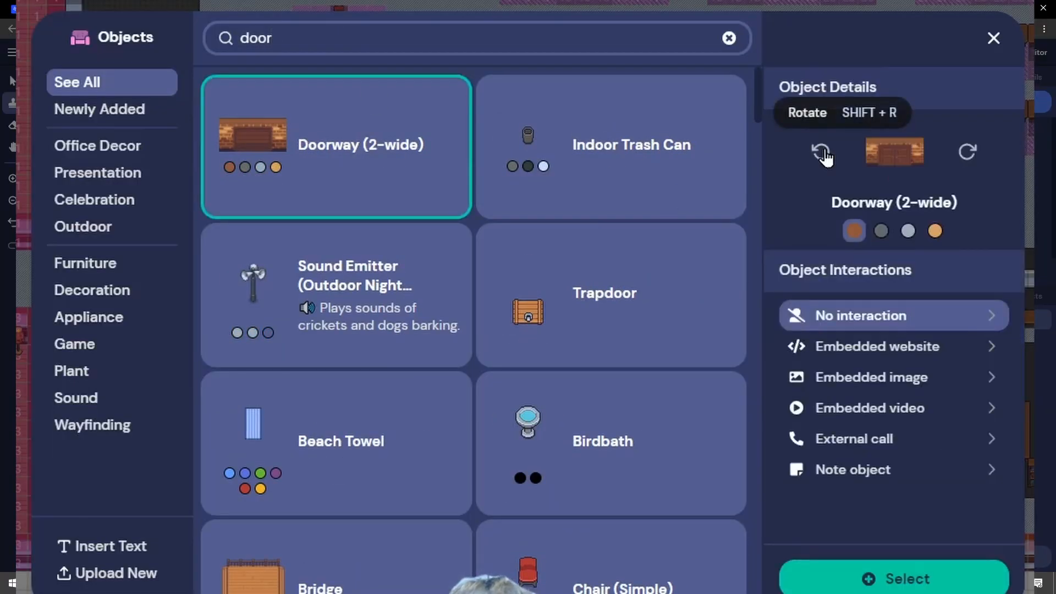
left_click(822, 153)
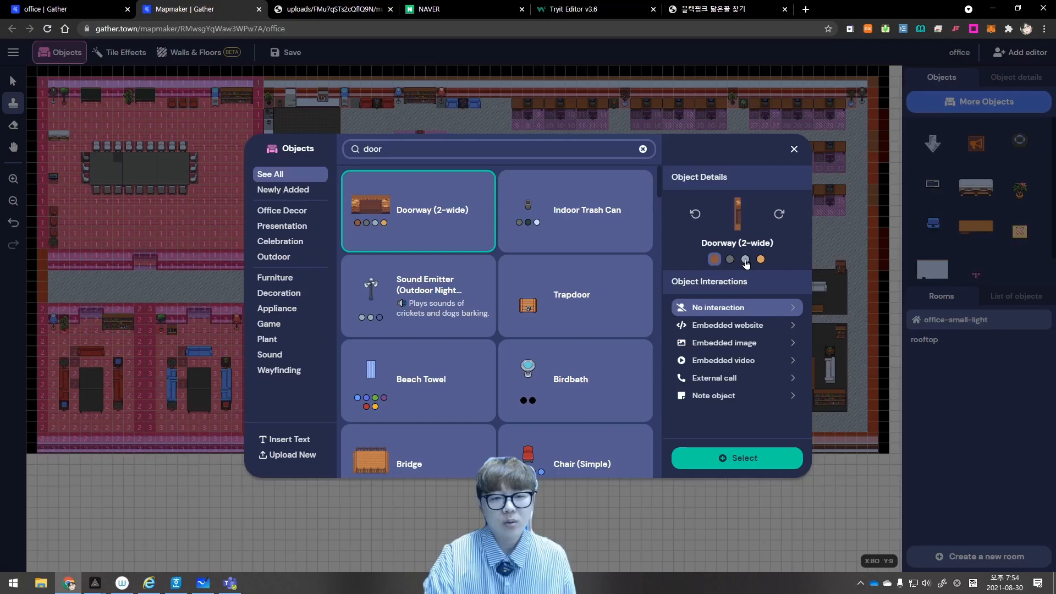
left_click(738, 458)
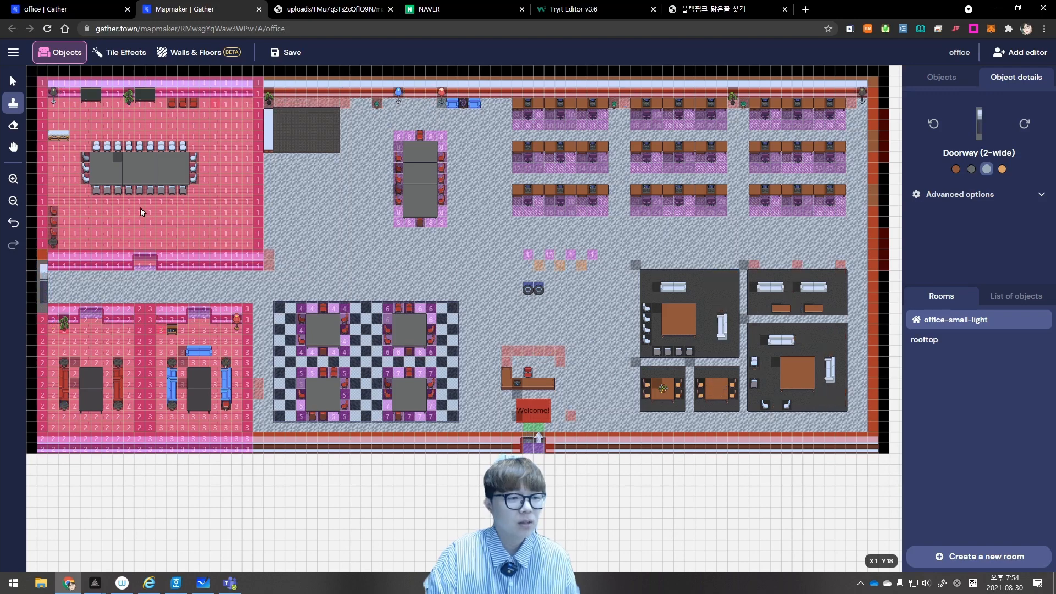
Switch to the office space and try to walk the avatar through the wall at the corridor's west end
left_click(47, 8)
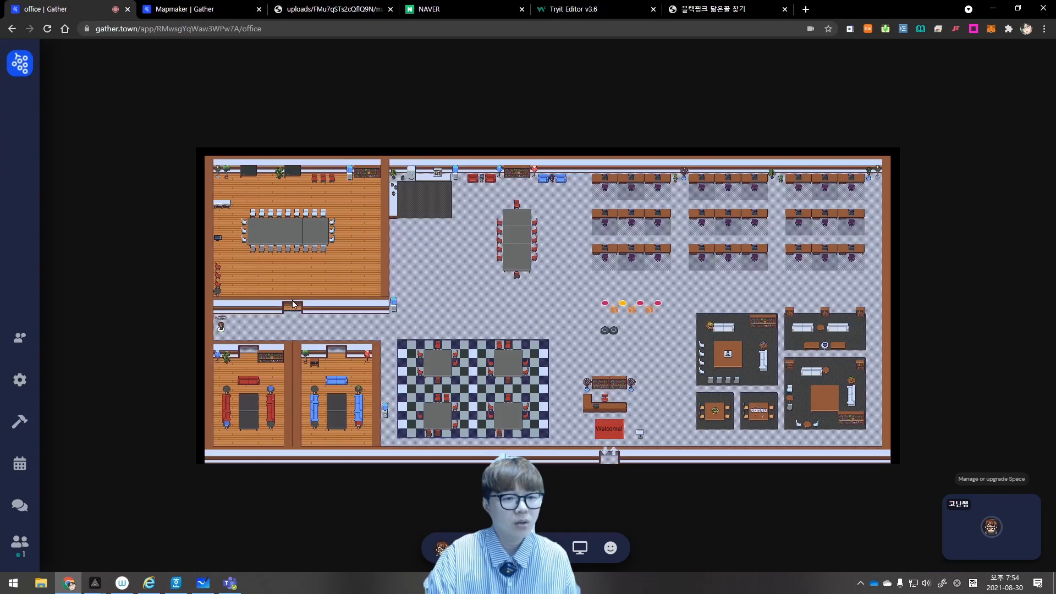
key("Right")
key("Right")
key("Right")
key("Left")
key("Left")
key("Left")
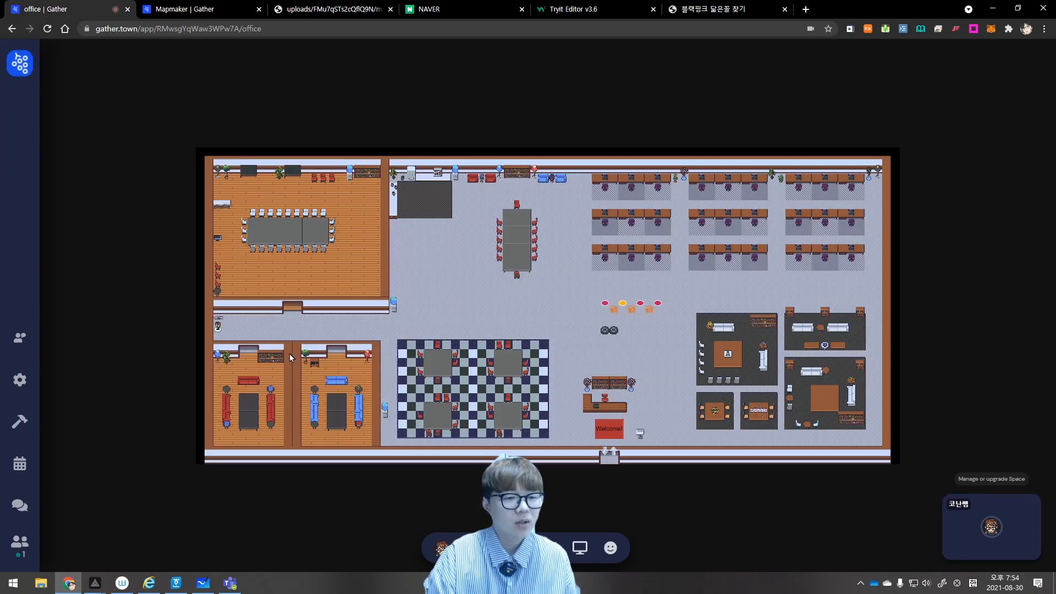
Back in Mapmaker, erase the impassable tile effects on the doorway at the corridor's west end and save the map
left_click(185, 8)
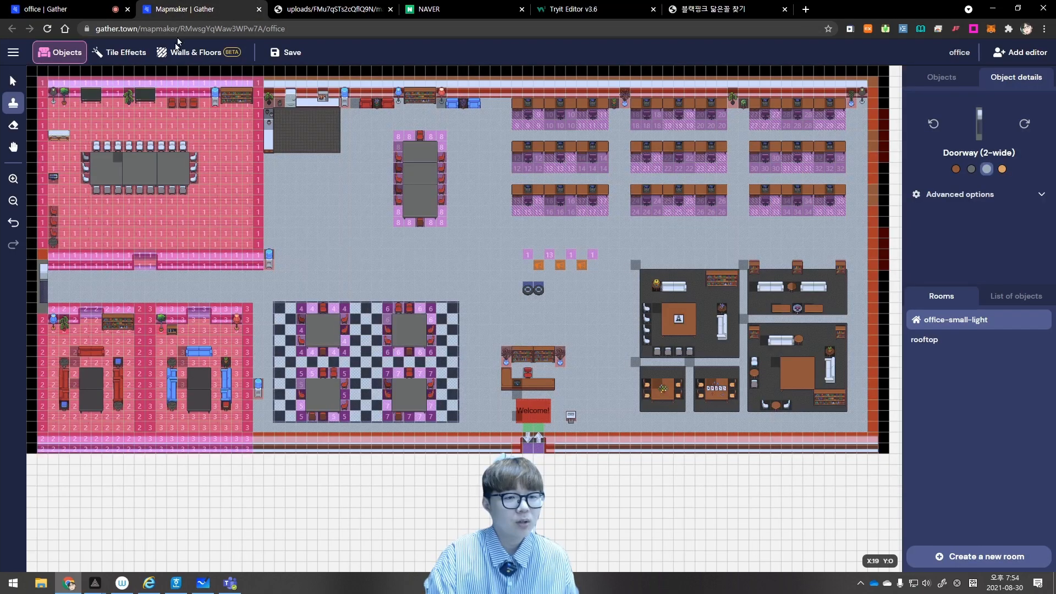
left_click(13, 81)
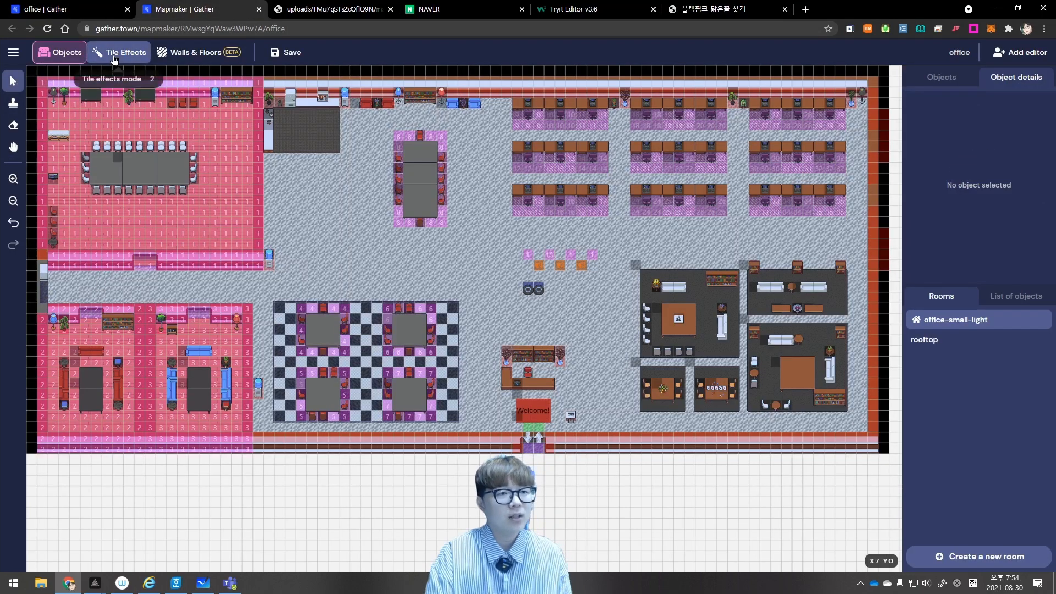
left_click(114, 53)
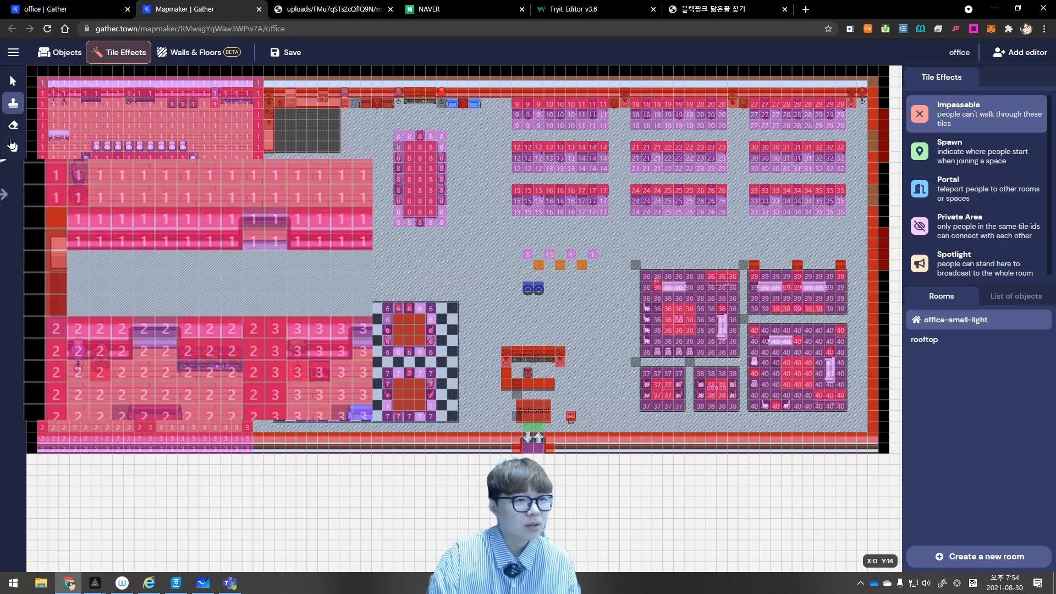
left_click(13, 125)
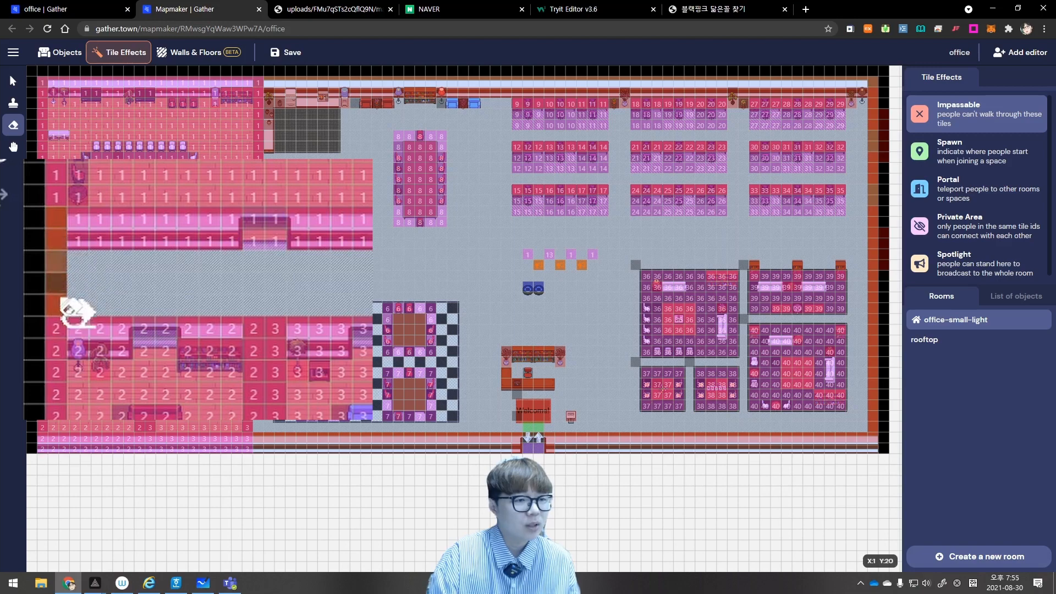
left_click(277, 53)
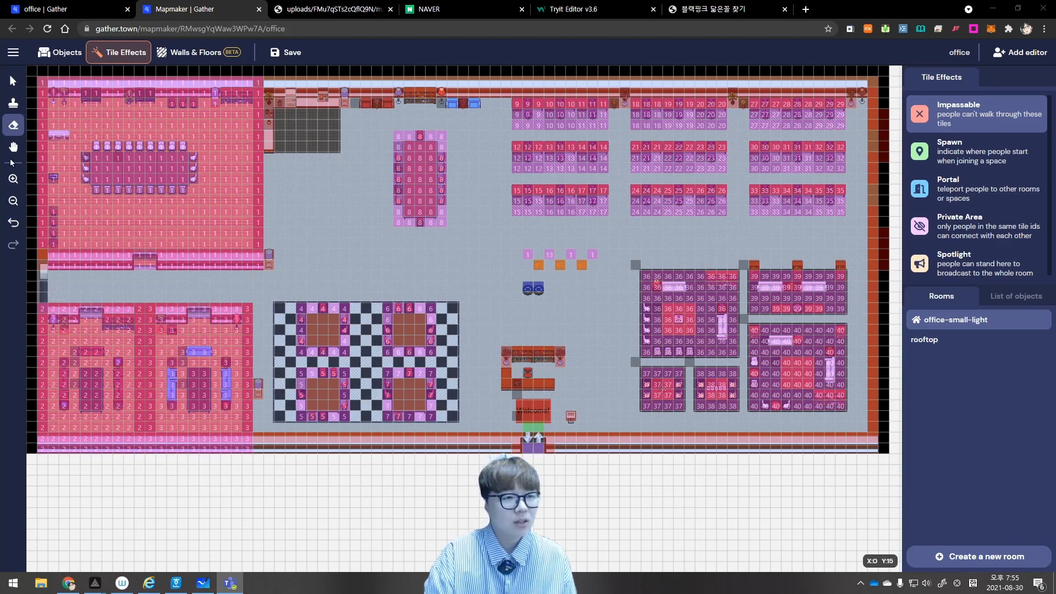
Add a portal to another space on the doorway's uppermost open tile, using the other space's invite link
left_click(14, 106)
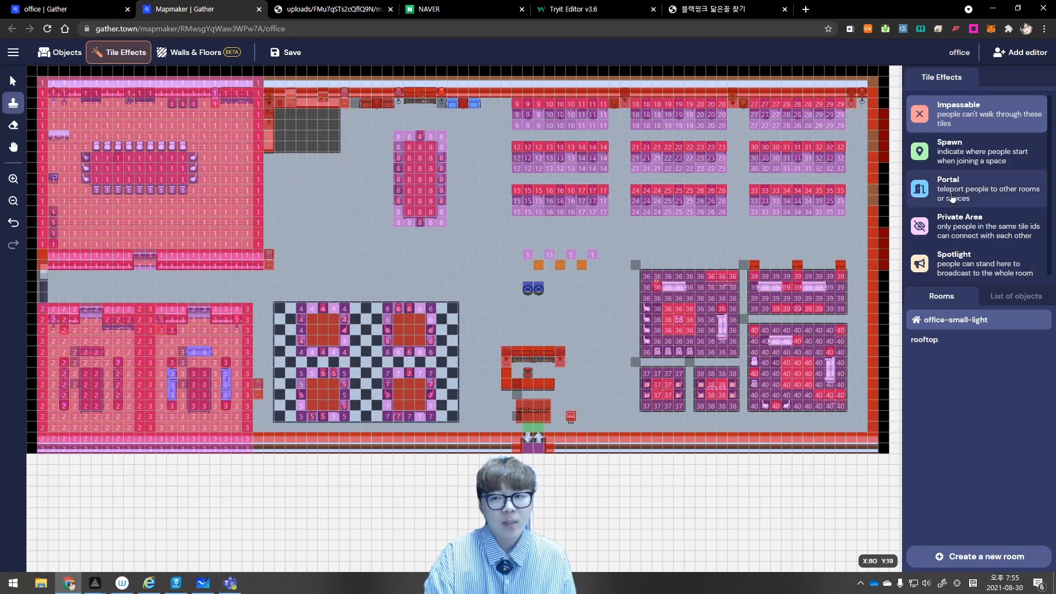
left_click(948, 190)
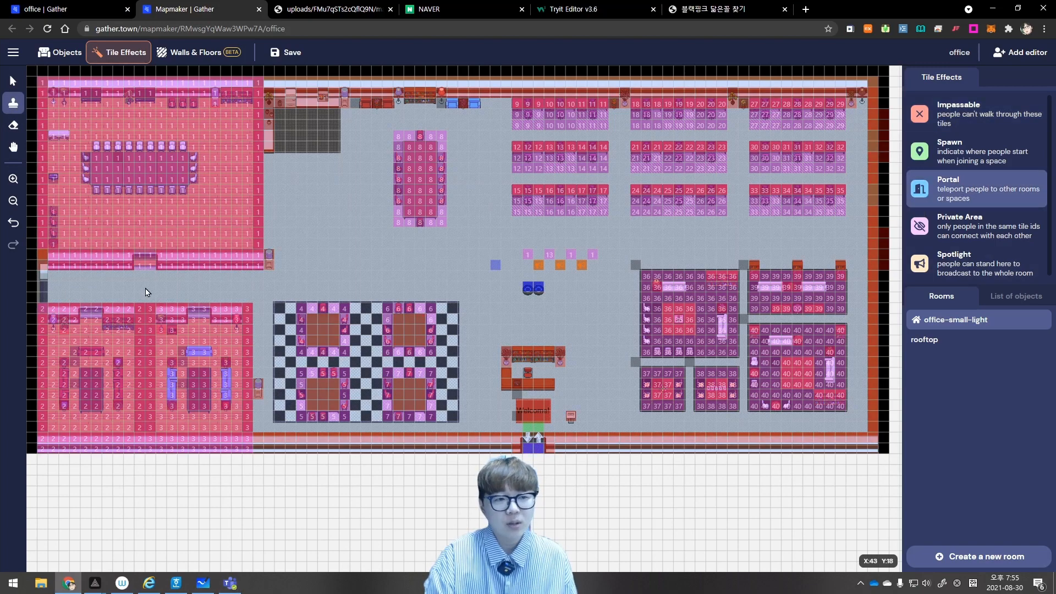
left_click(39, 275)
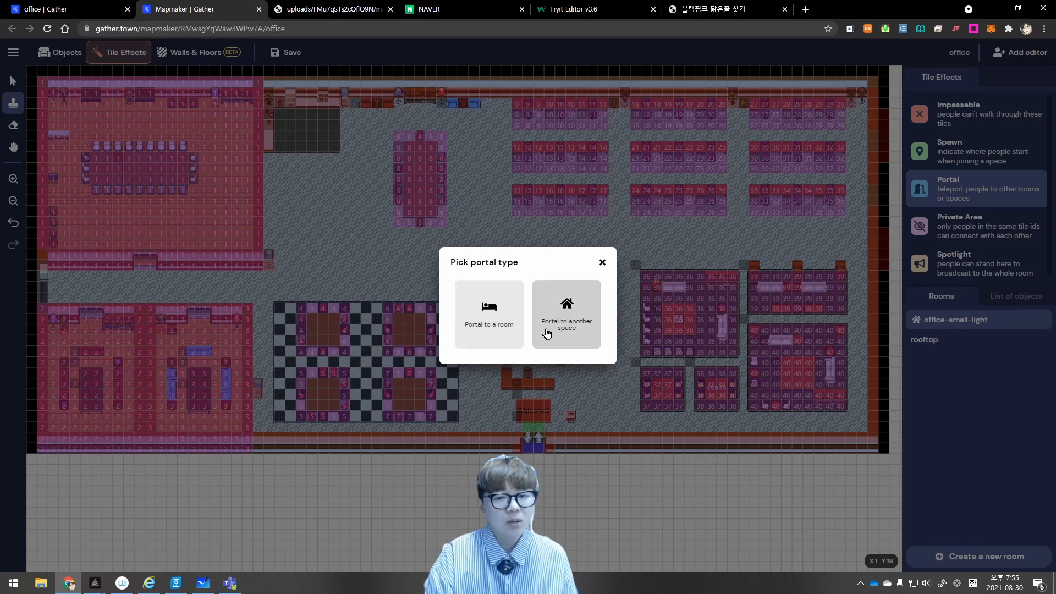
left_click(569, 318)
left_click(527, 308)
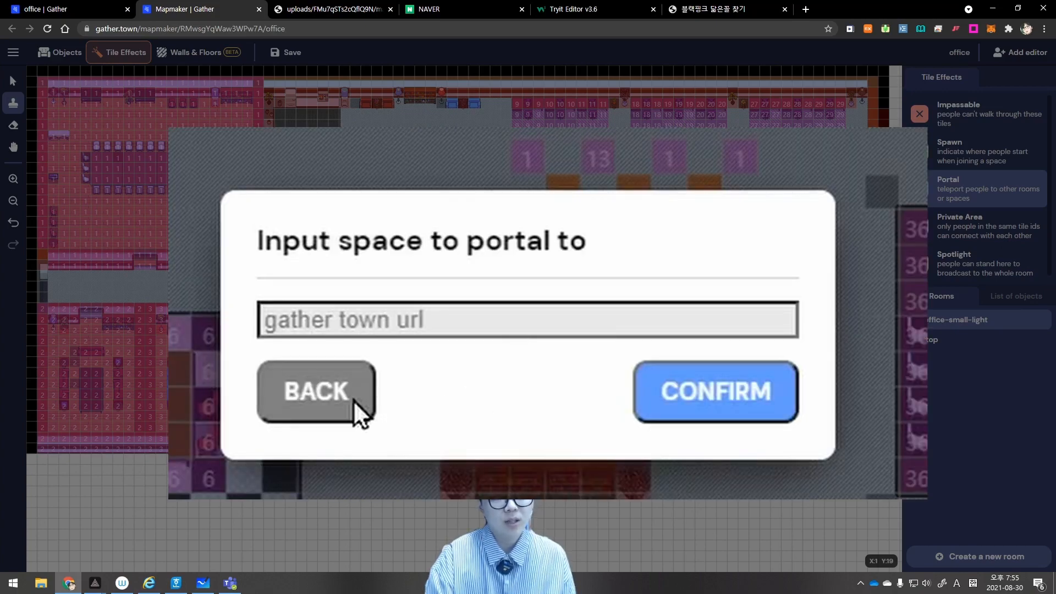
key("ctrl+v")
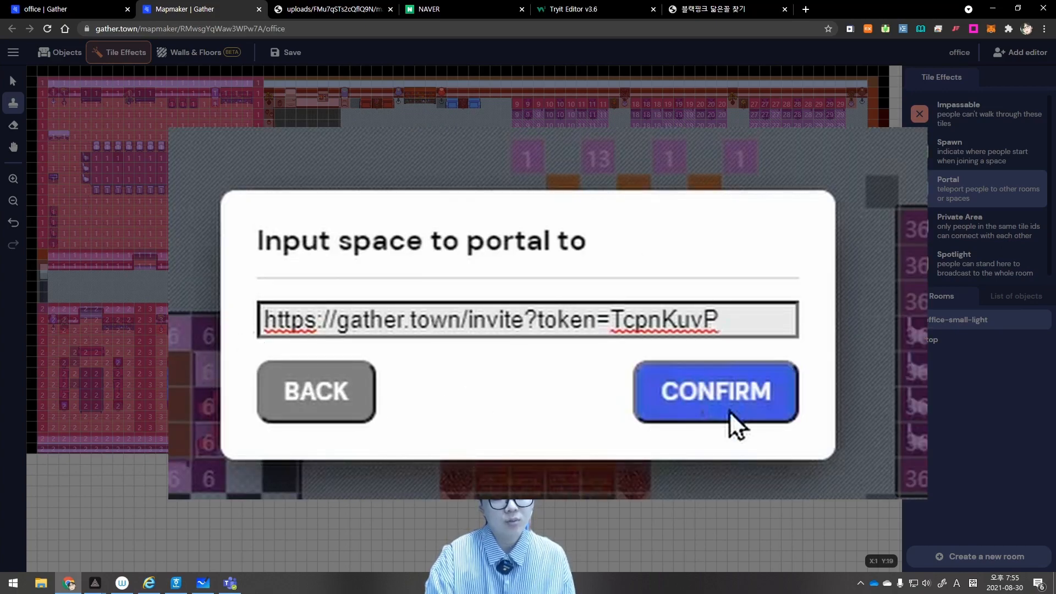
left_click(725, 392)
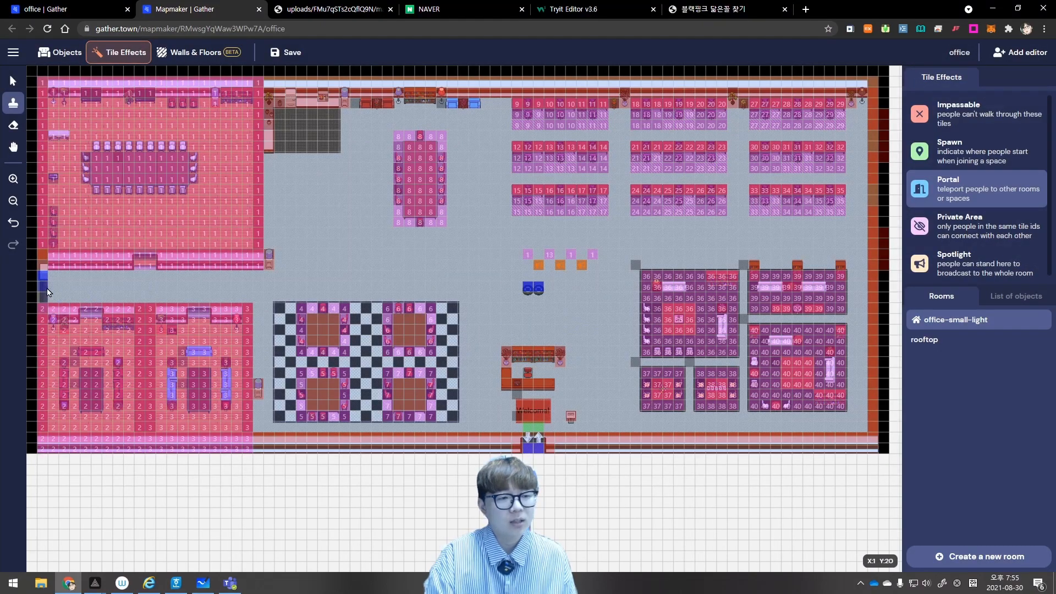
Add portals with the same invite link on the doorway's middle and lowest tiles, and save the map
left_click(44, 288)
left_click(580, 308)
key("ctrl+v")
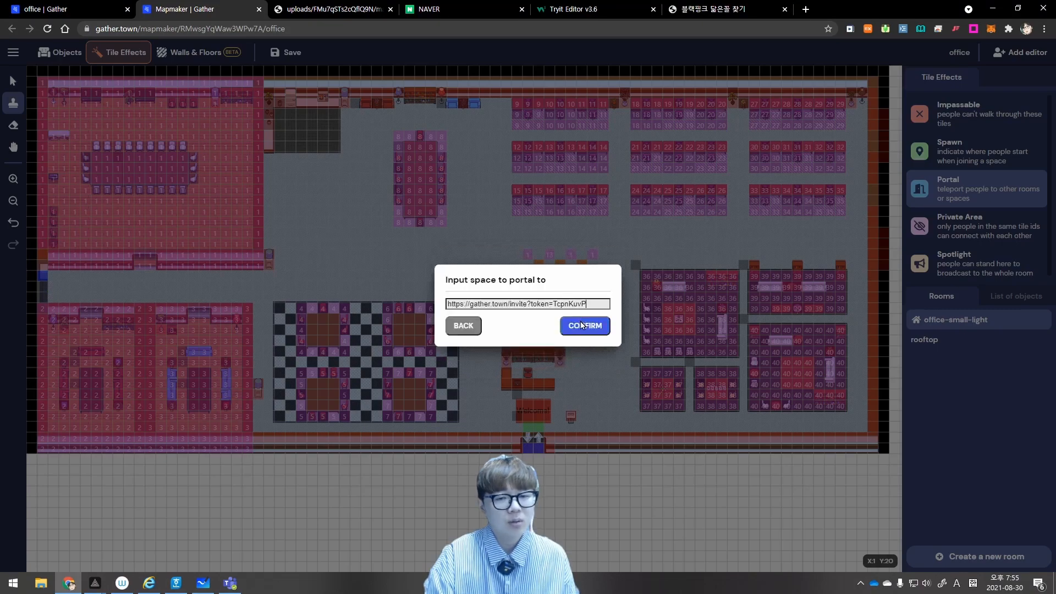
left_click(587, 325)
left_click(44, 296)
left_click(542, 308)
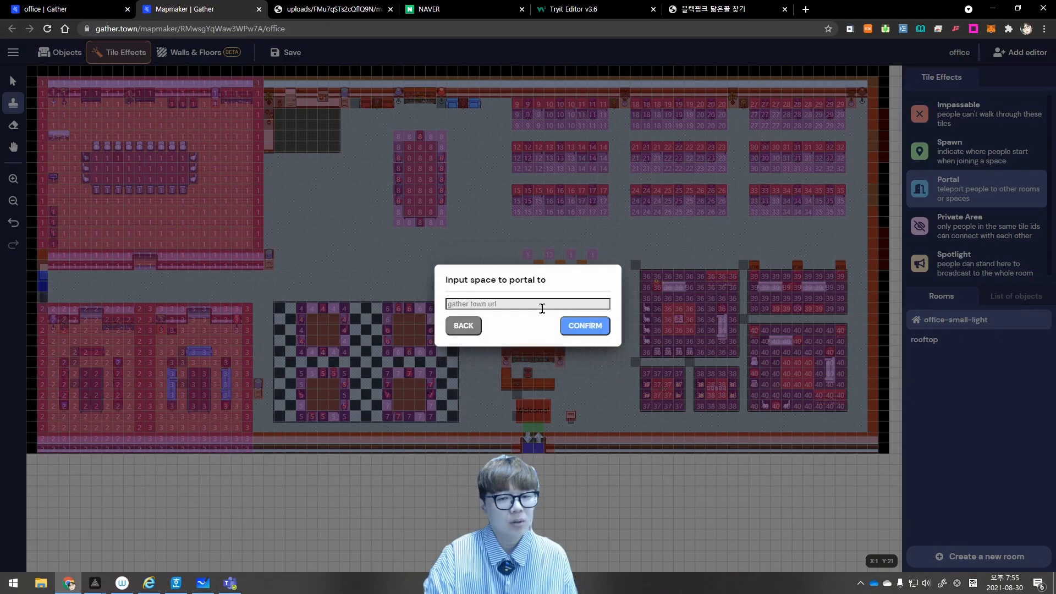
key("ctrl+v")
left_click(585, 325)
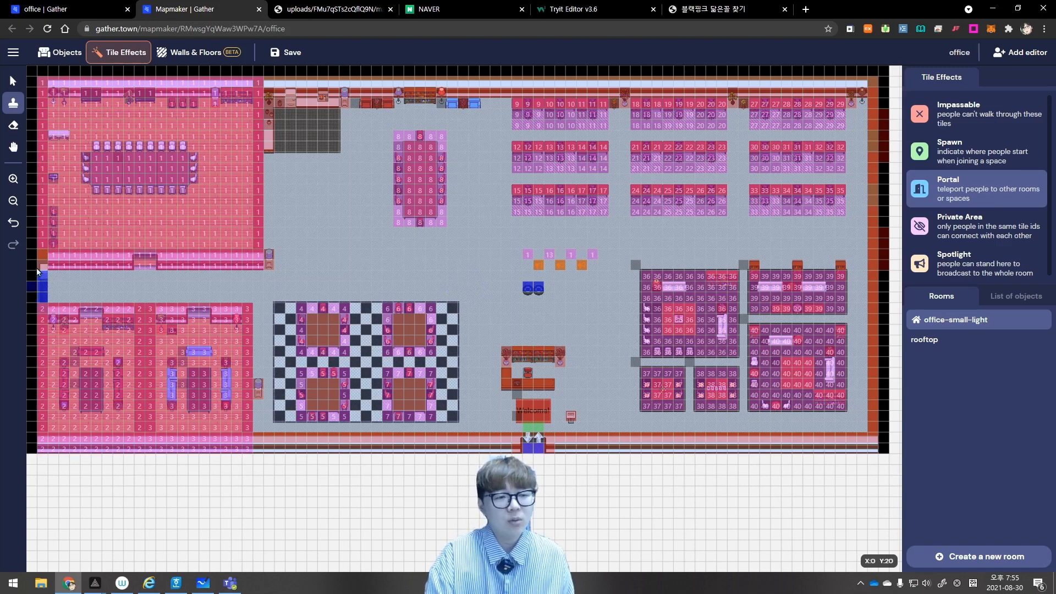
left_click(286, 52)
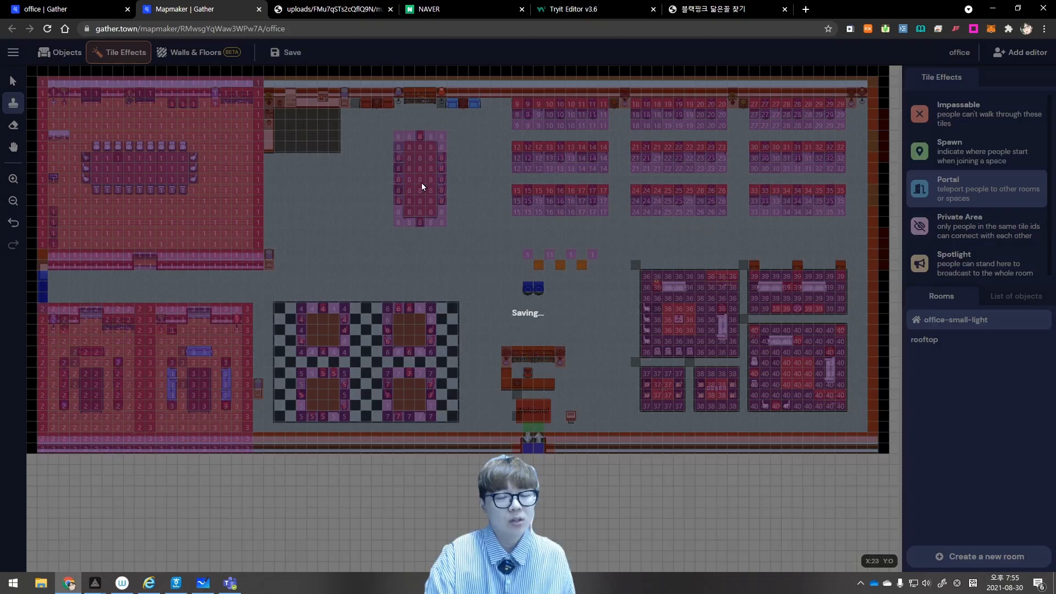
Switch to the office space, walk the avatar into the portal at the corridor's west end and join the linked space
left_click(77, 11)
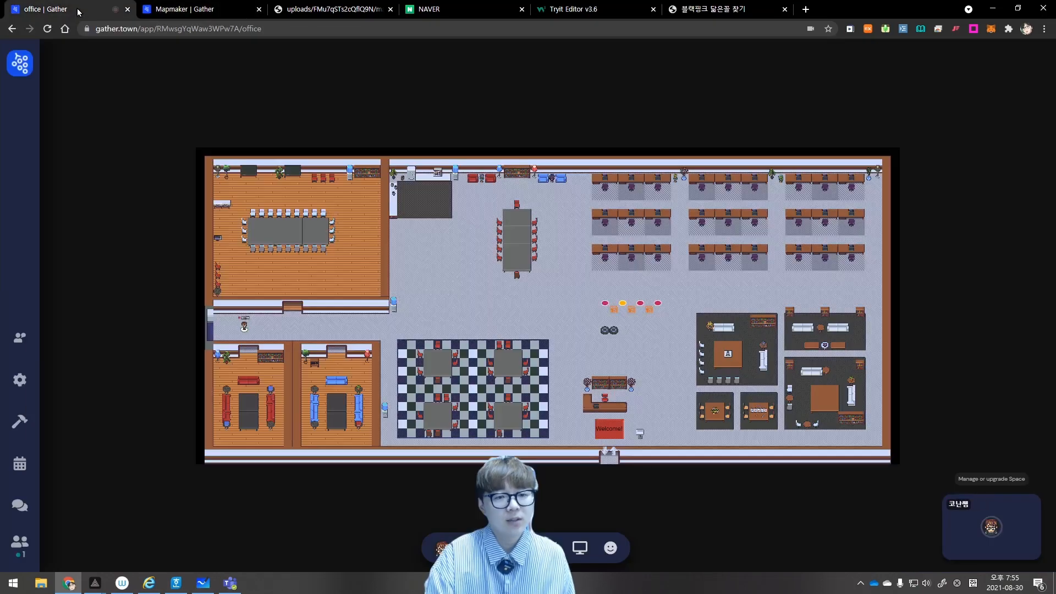
key("Left")
key("Left")
key("Left")
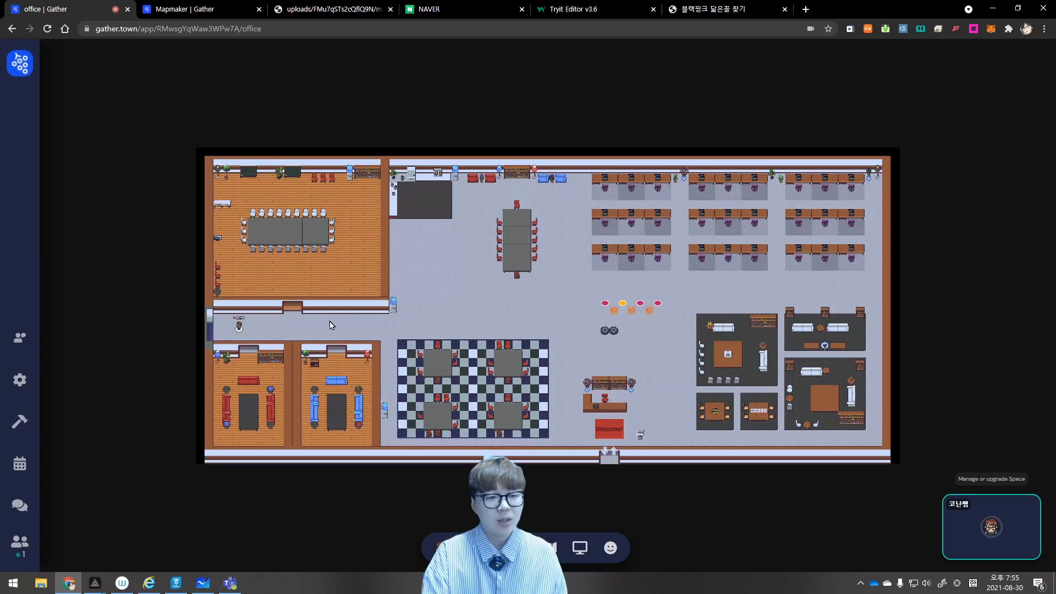
key("Left")
key("Left")
key("Return")
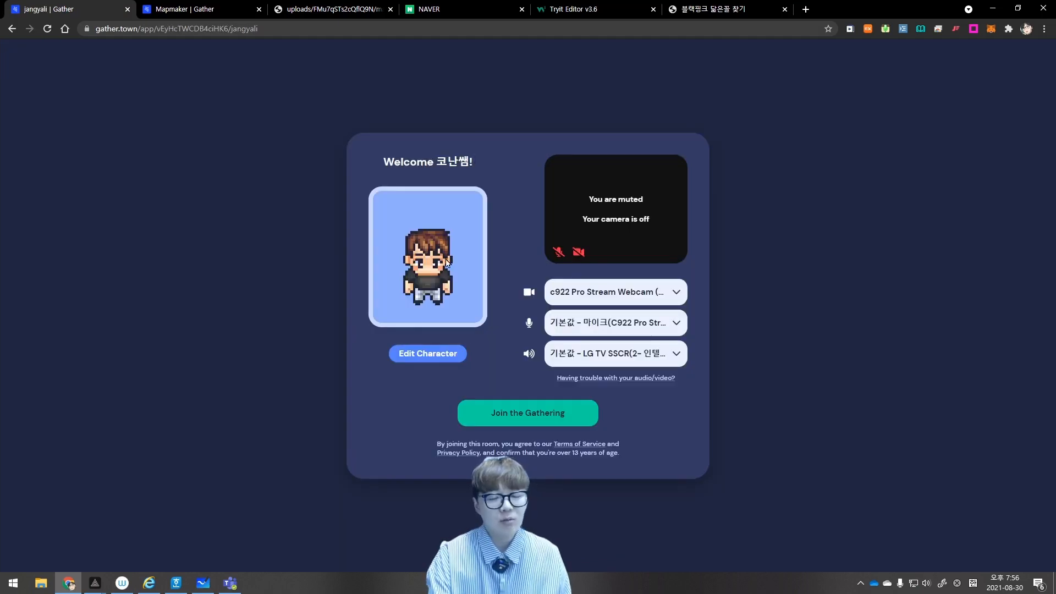
left_click(542, 420)
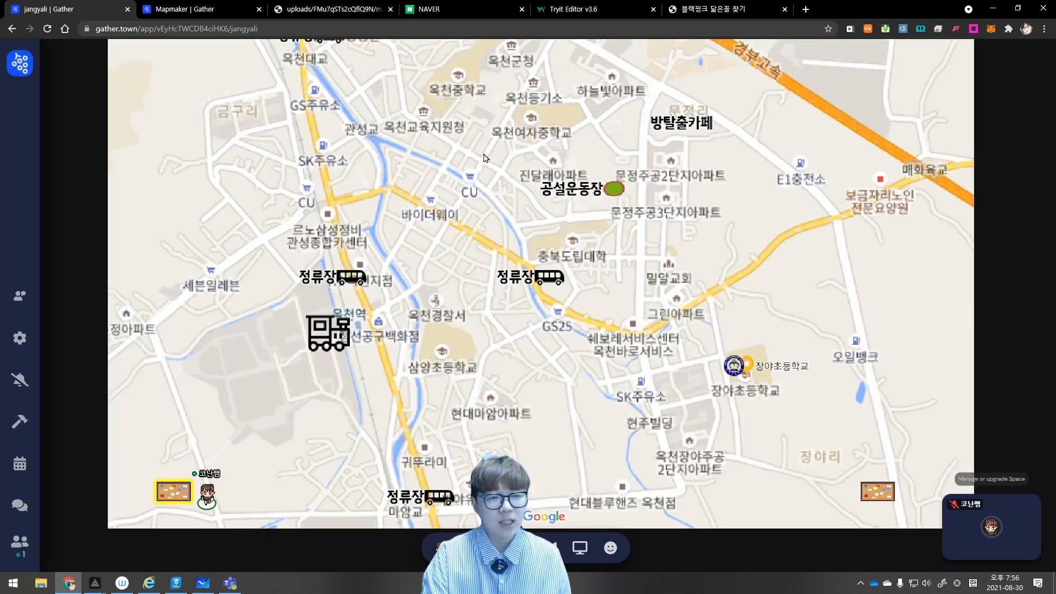
Walk the avatar across the town map into the classroom, and look around it up to the opening in its east wall
key("Up")
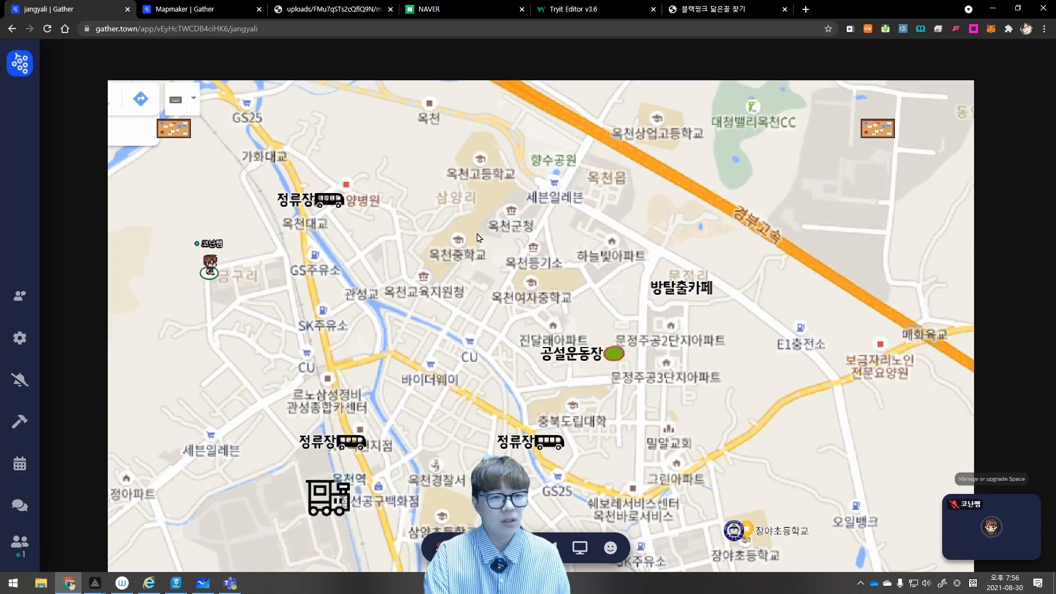
key("Right")
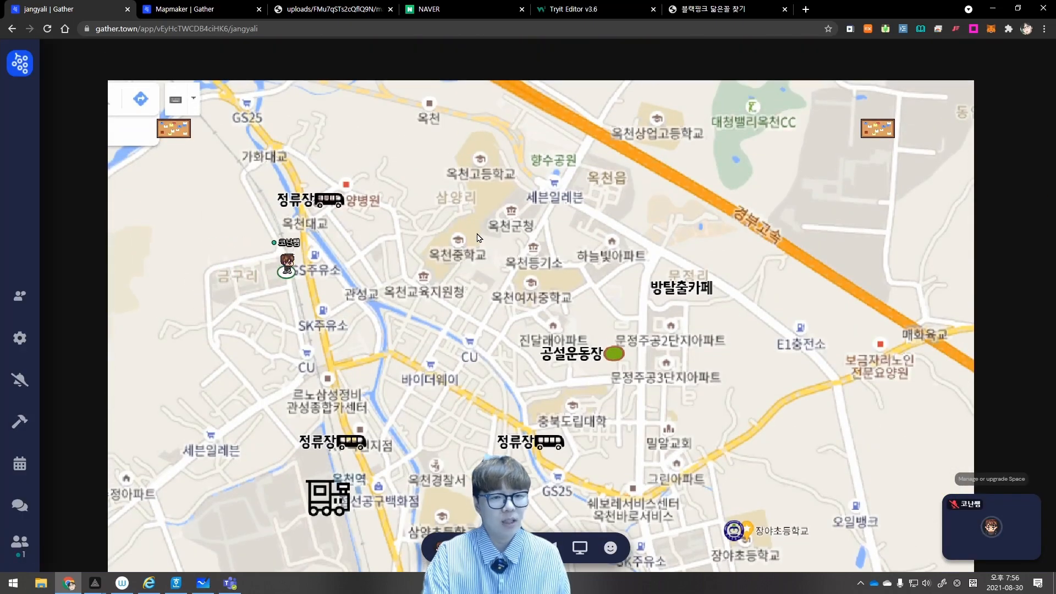
key("Right")
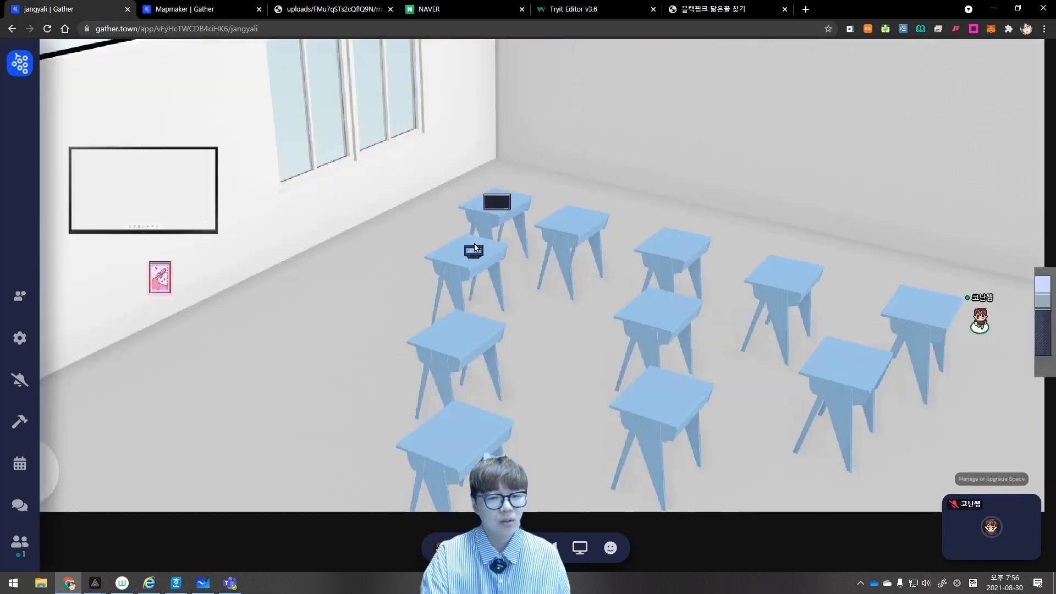
key("Up")
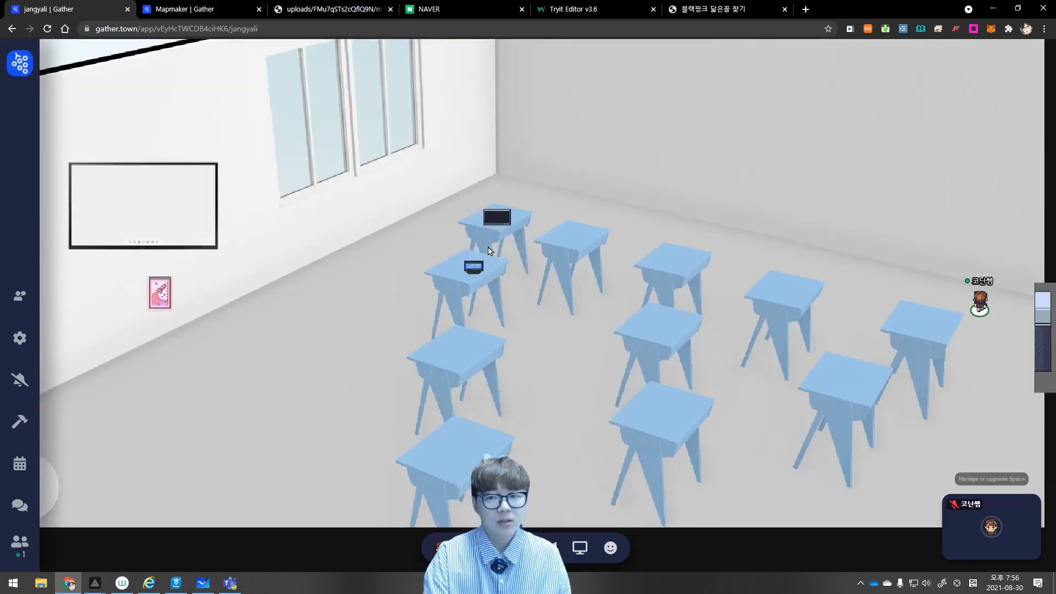
key("Left")
key("Down")
key("Right")
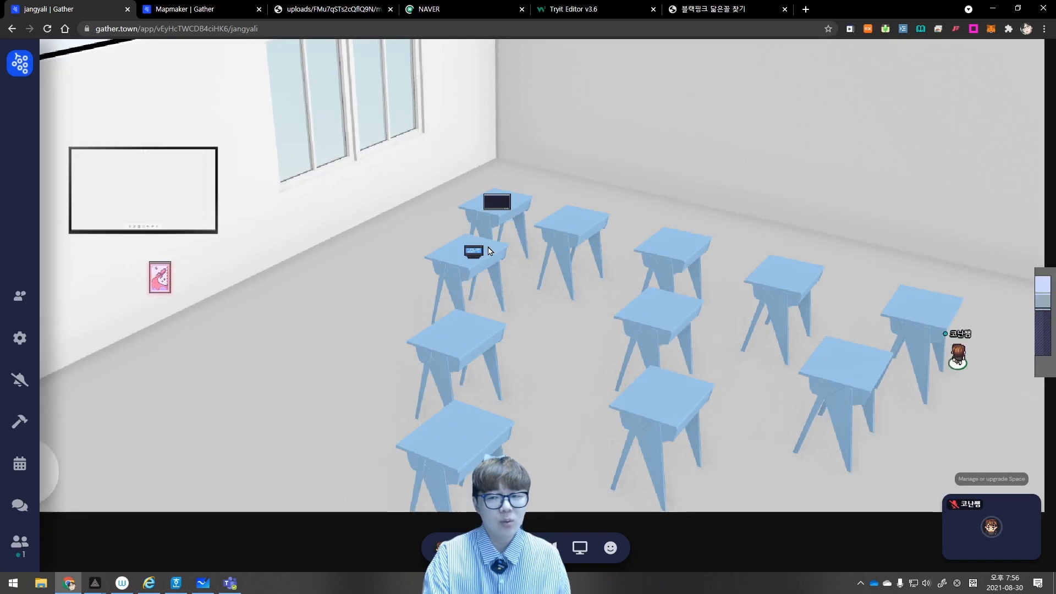
key("Right")
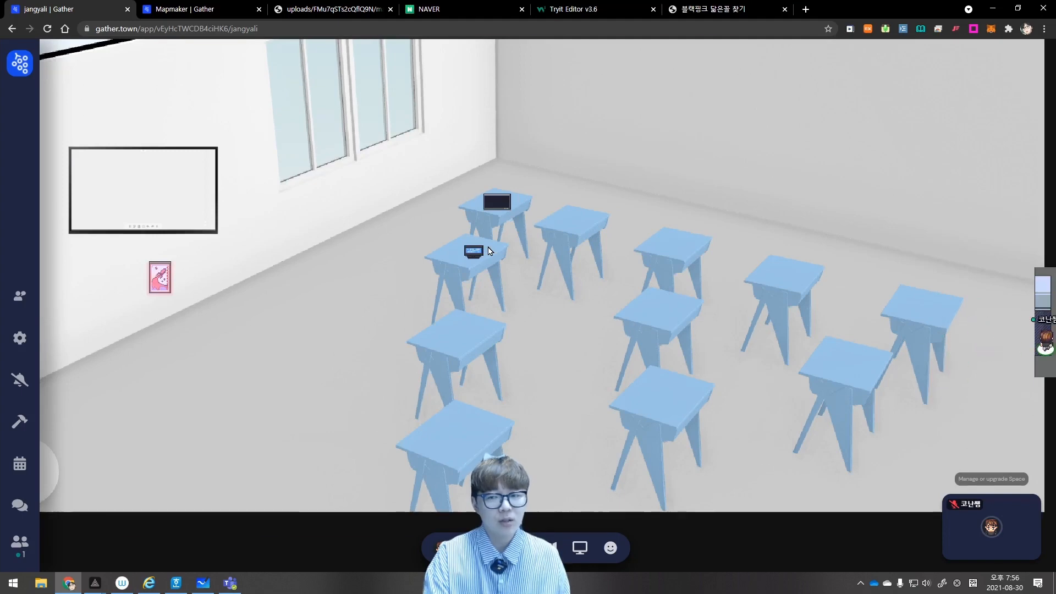
Enter the 대전역동광장 plaza from the train icon on the map and walk south past the 옥천역으로 sign back to the map
key("Left")
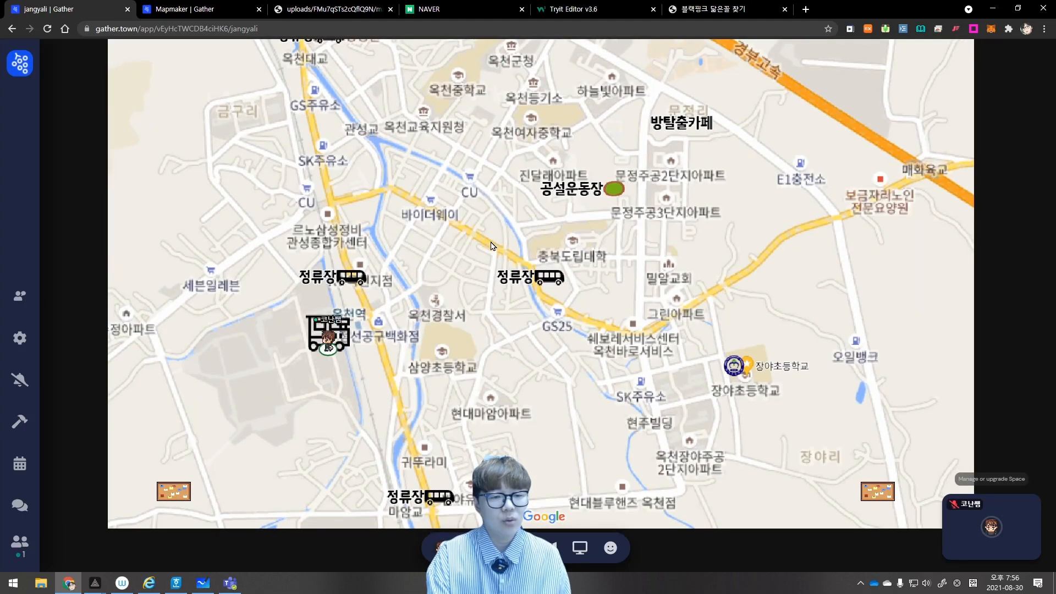
key("Up")
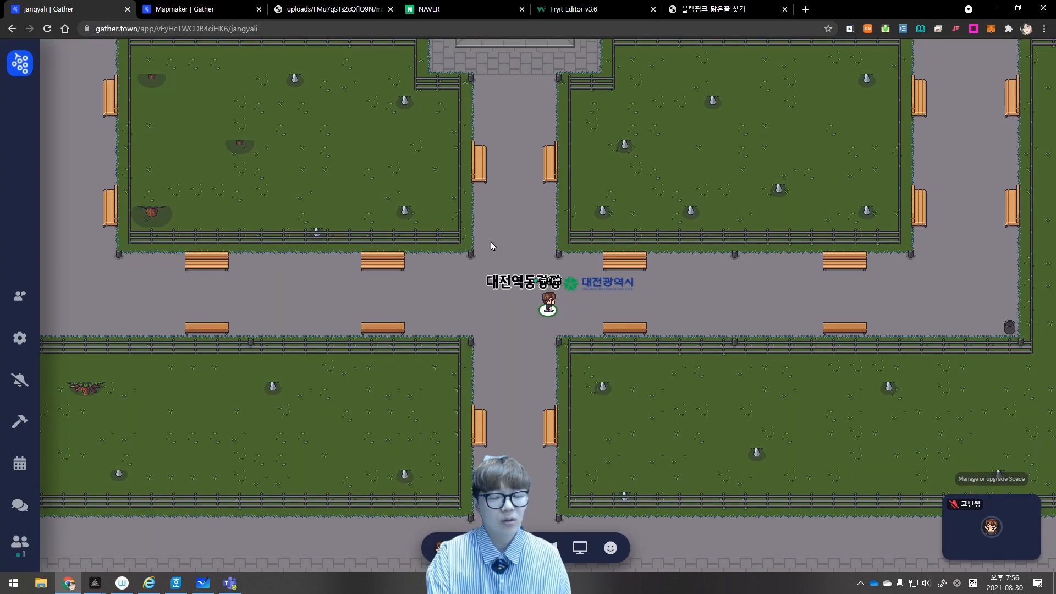
key("Left")
key("Down")
key("Right")
key("Down")
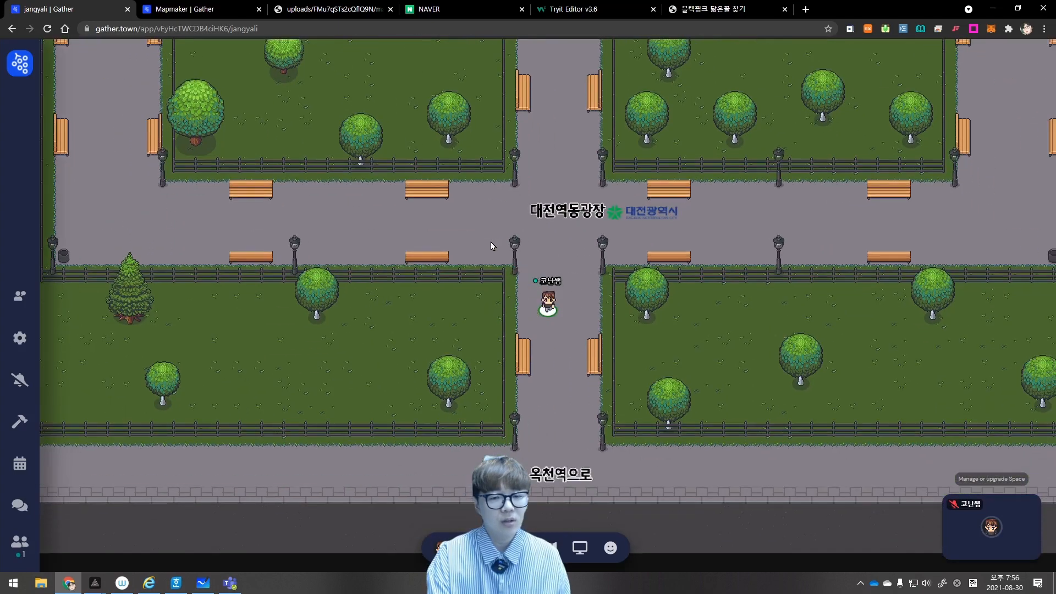
key("Down")
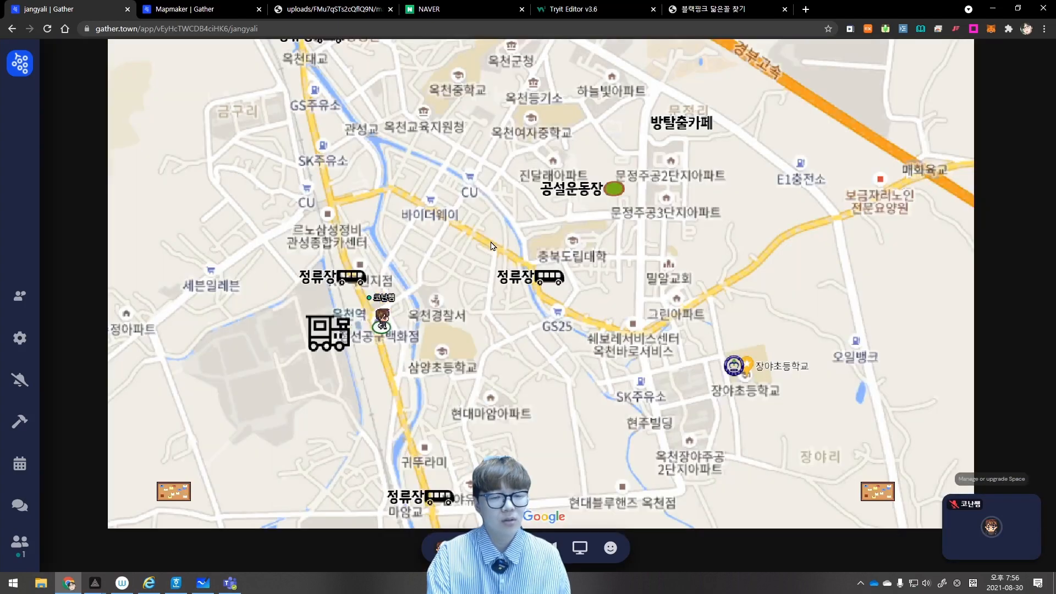
Walk the avatar east to the 장야초등학교 icon and examine the portal notice there
key("Right")
key("Down")
key("Right")
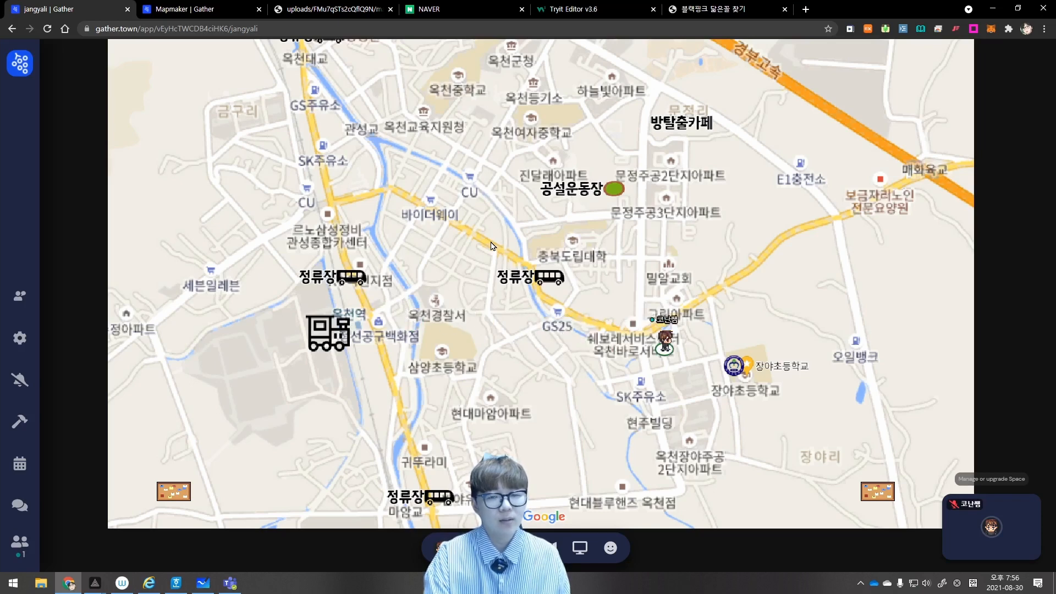
key("Right")
key("Down")
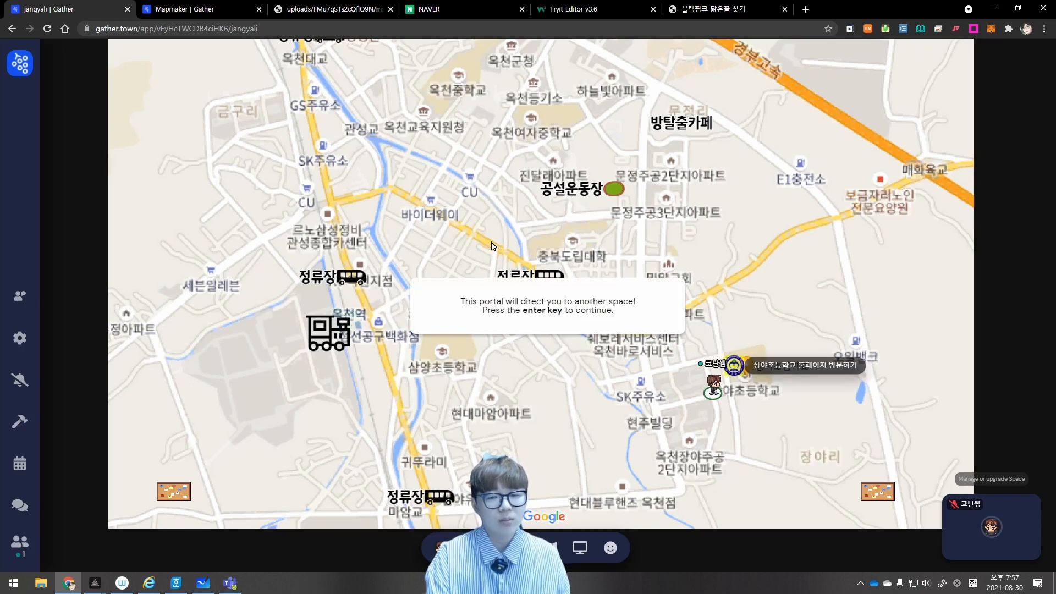
key("Up")
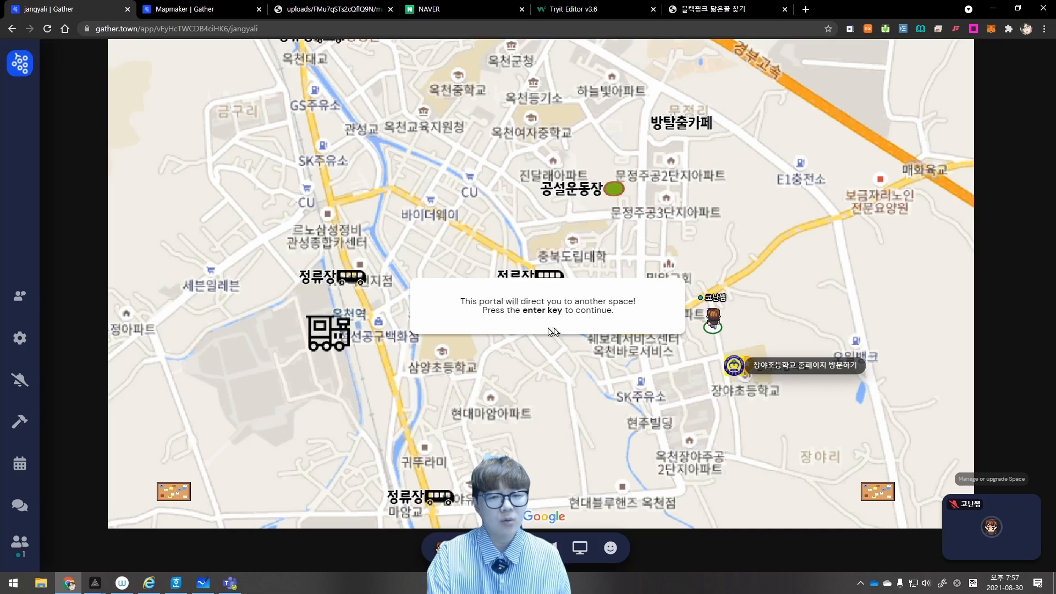
left_click_drag(542, 306, 578, 308)
Walk the avatar north to the 공설운동장 icon and enter the stadium
key("Left")
key("Up")
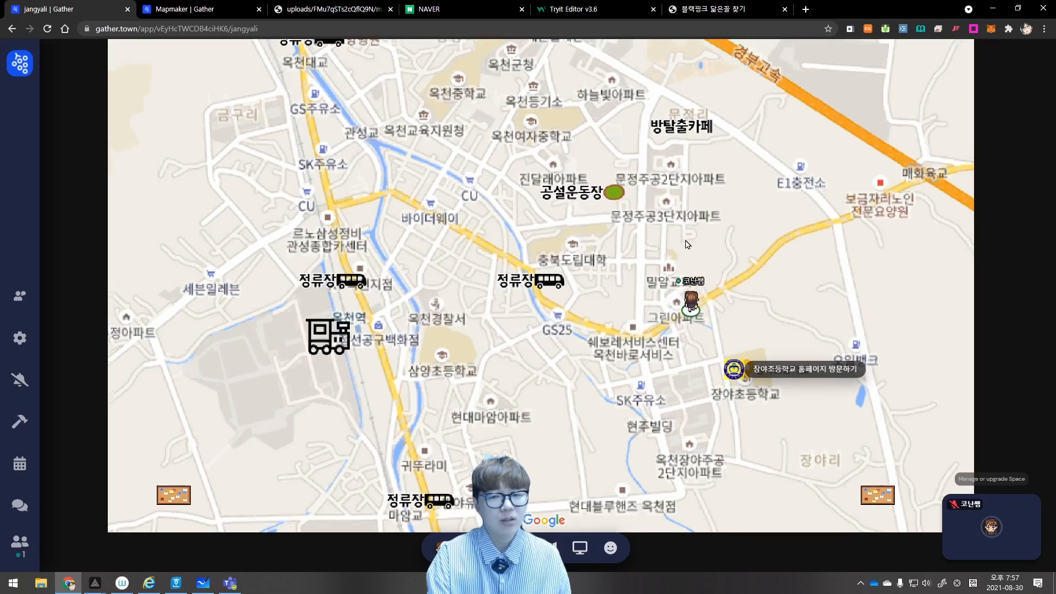
key("Up")
key("Left")
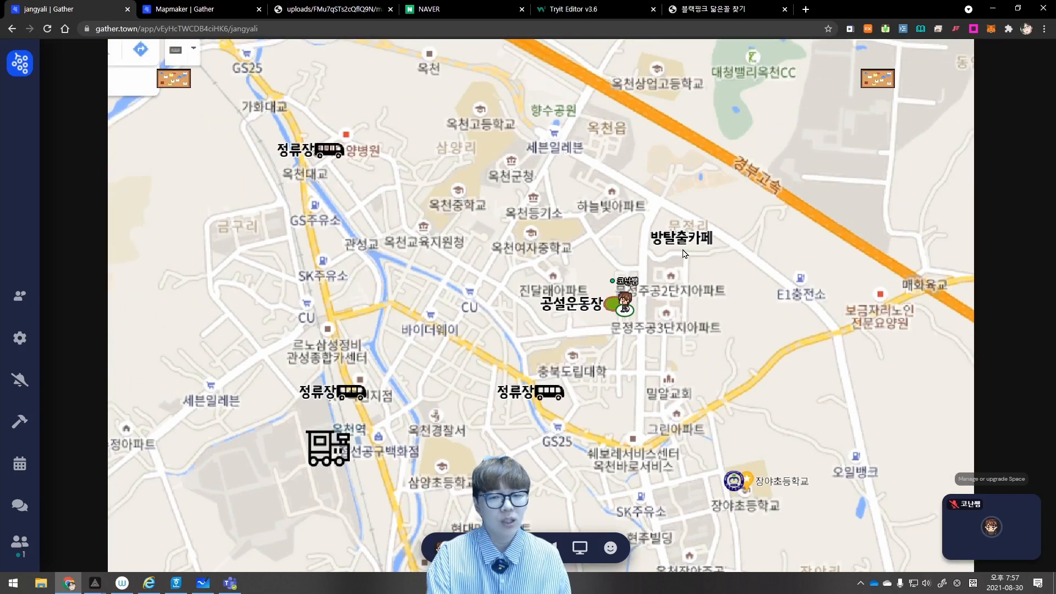
key("Right")
key("Up")
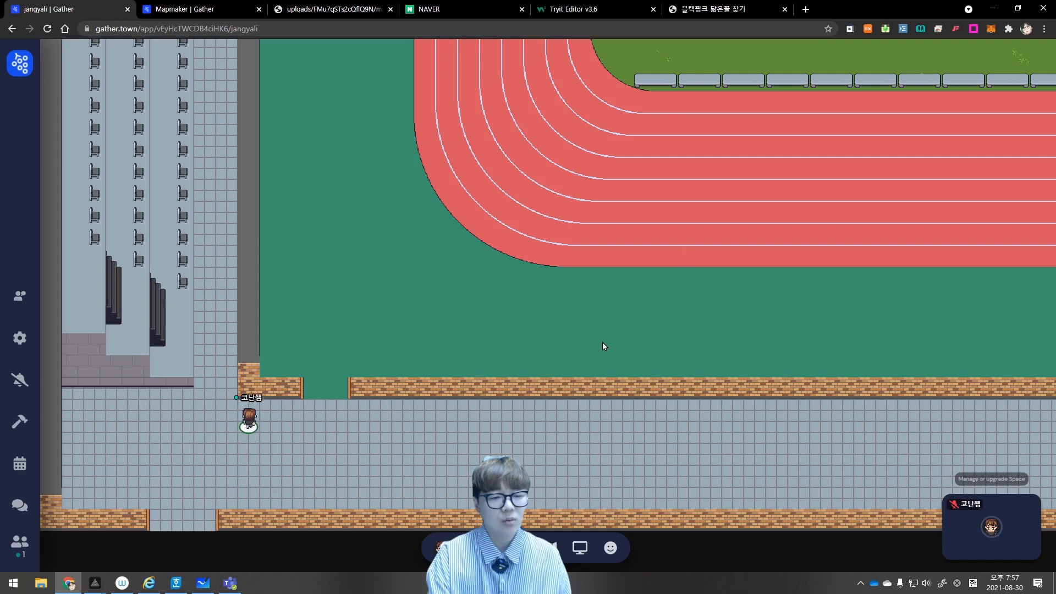
Enter the stadium field and try running the avatar around the arrowed lanes of the track
key("Right")
key("Up")
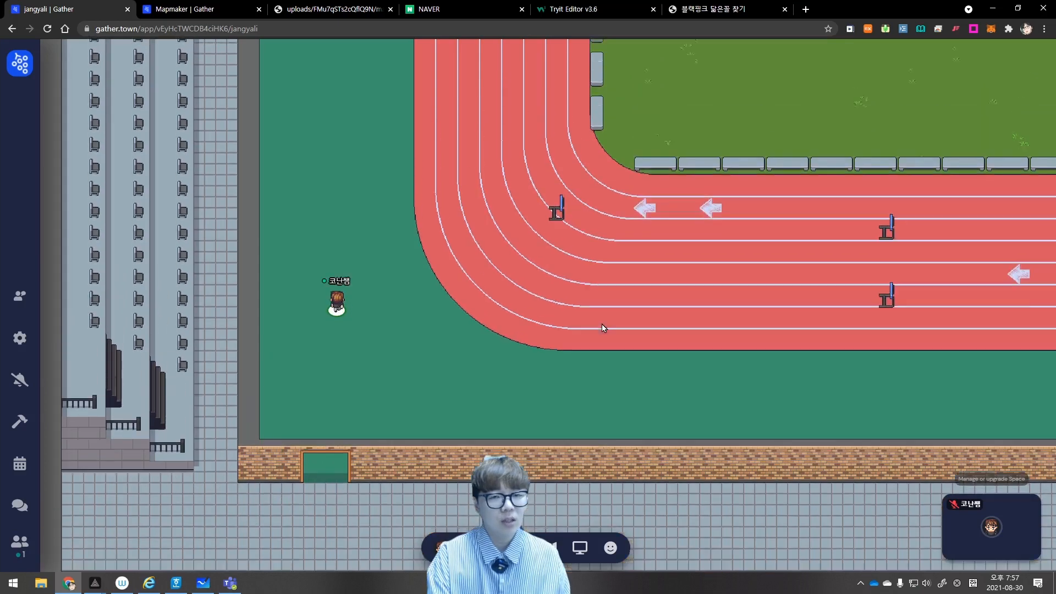
key("Up")
key("Right")
key("Up")
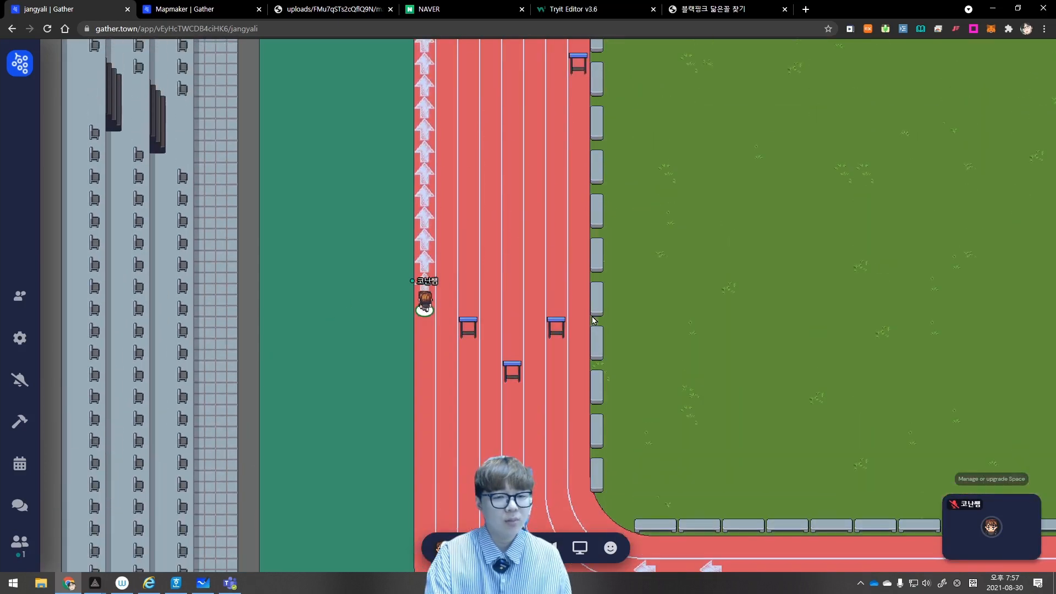
key("Up")
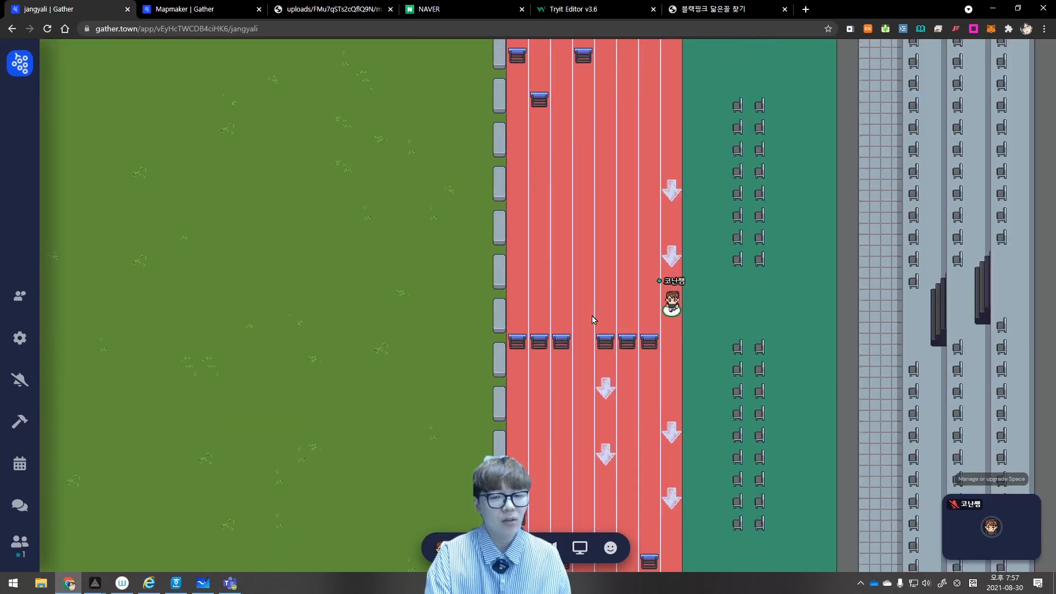
key("Down")
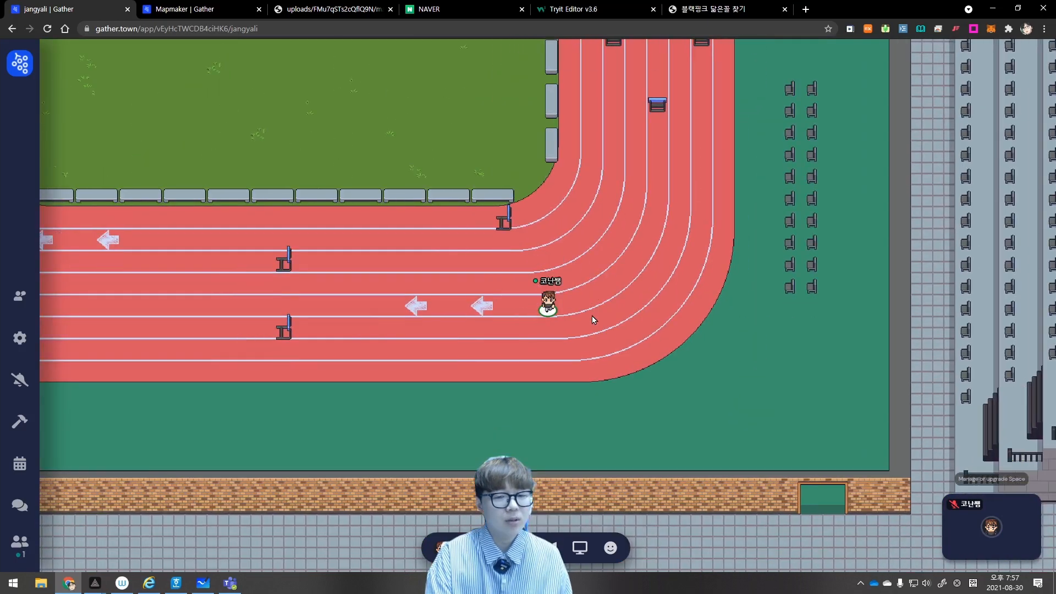
key("Left")
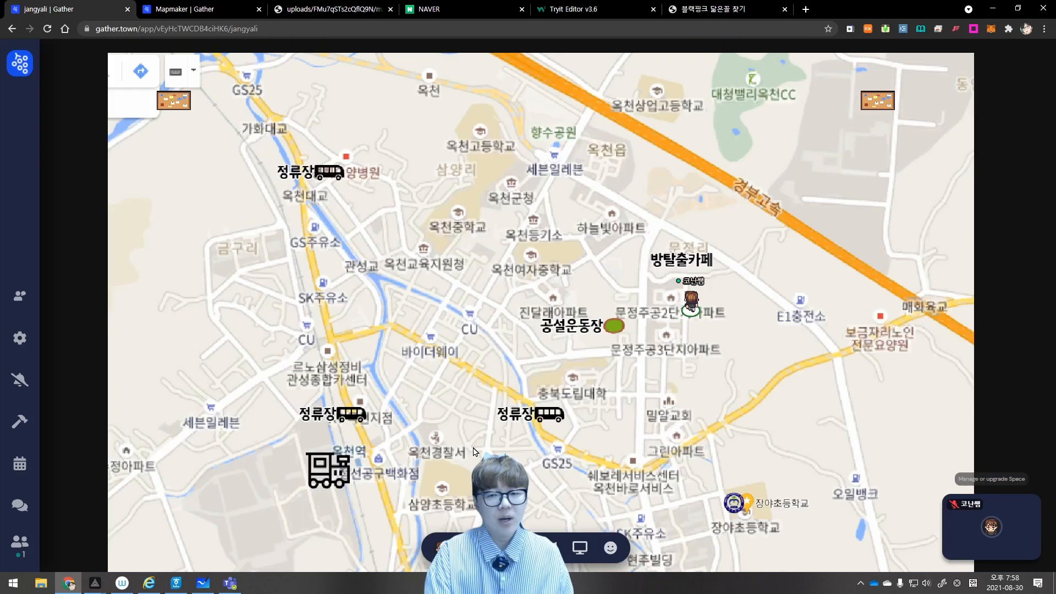
Walk the avatar onto the 방탈출카페 location on the map and examine its portal notice
key("Up")
key("Left")
key("Down")
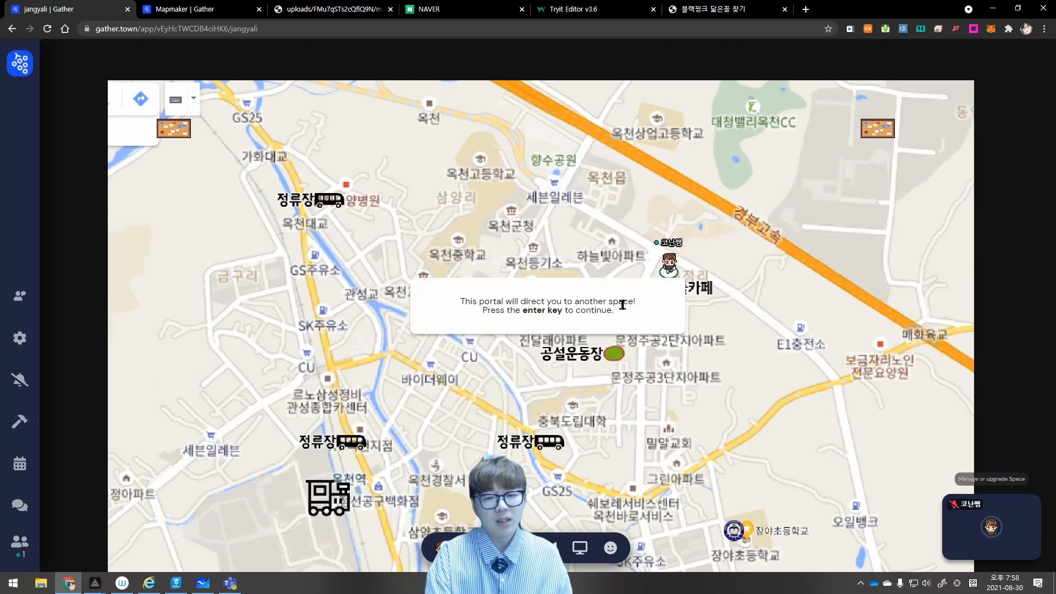
left_click_drag(613, 310, 456, 303)
key("Up")
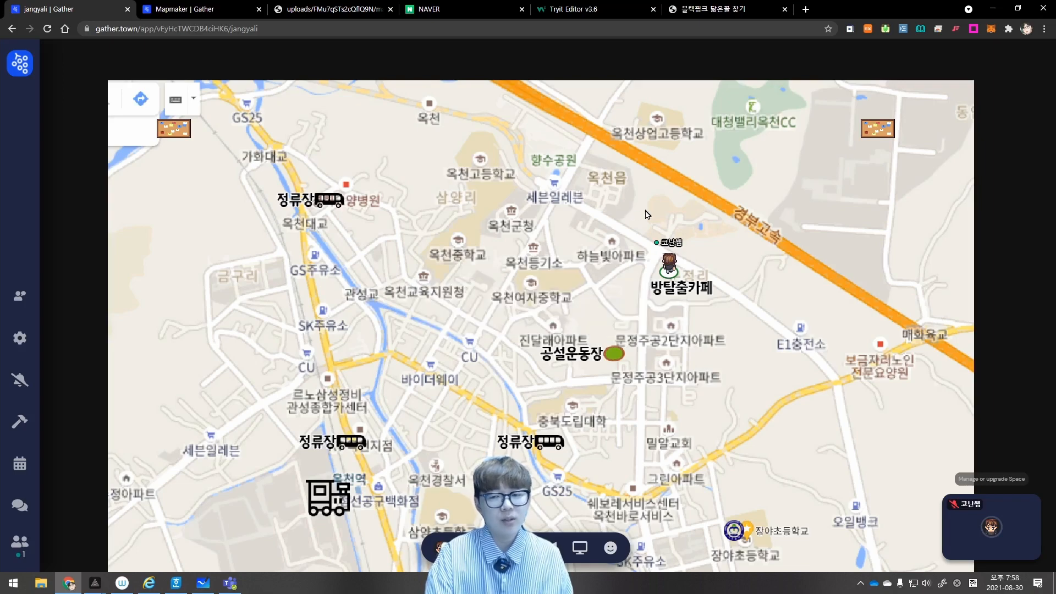
Walk to the notice board in the map's northeast corner, view its Padlet of ideas for 옥천, and close it
key("Right")
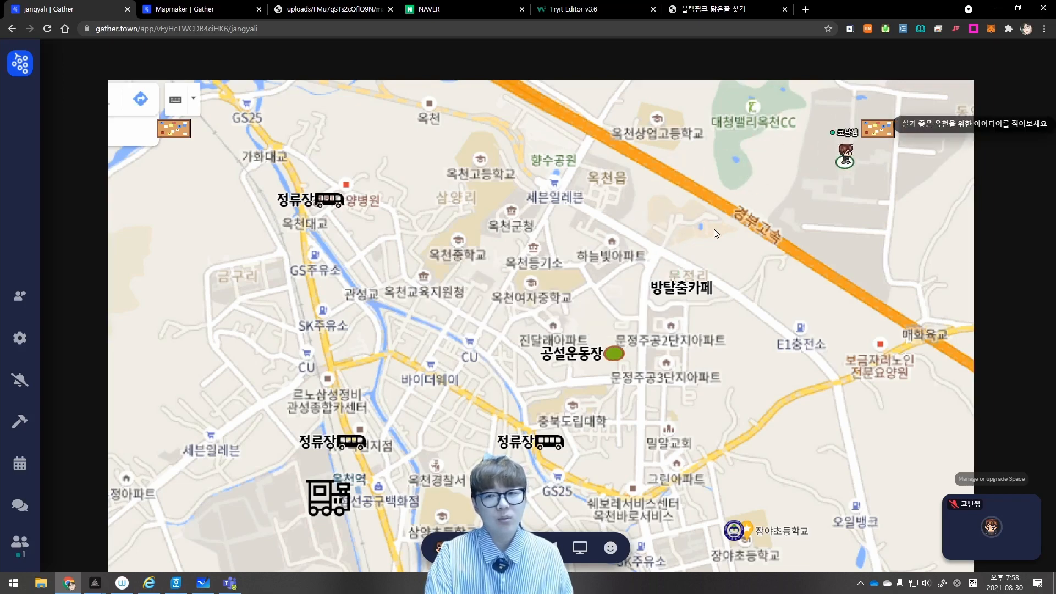
key("Up")
key("x")
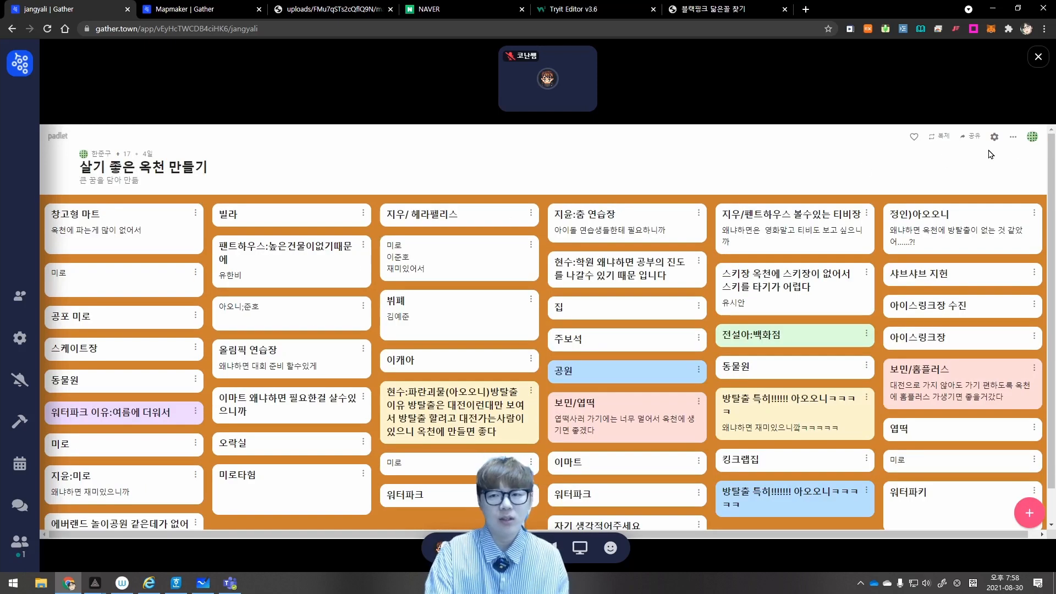
left_click(1038, 57)
Walk the avatar west across the map to the northernmost 정류장 bus stop
key("Left")
key("Down")
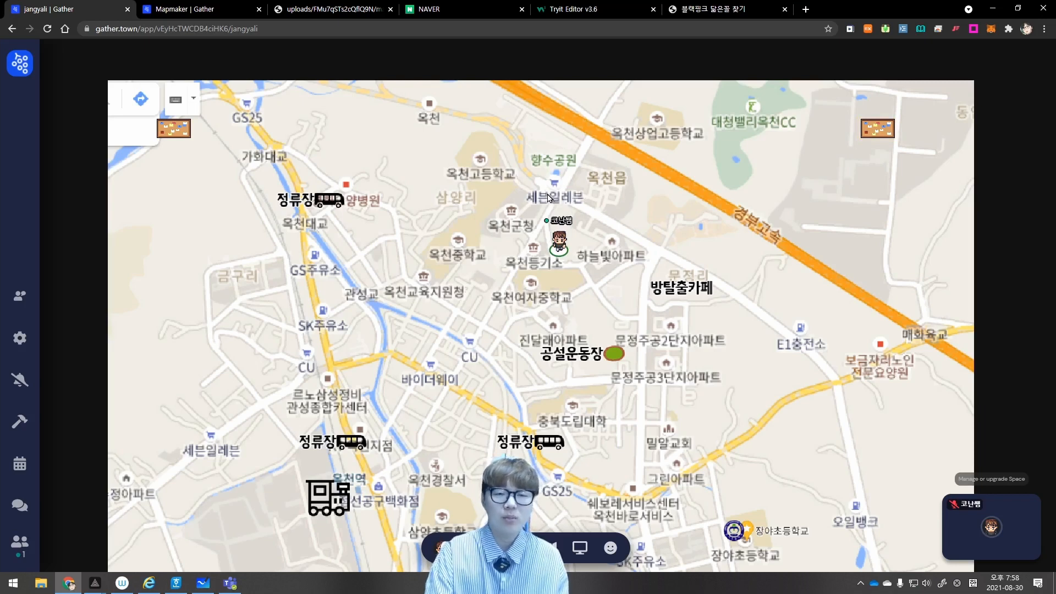
key("Up")
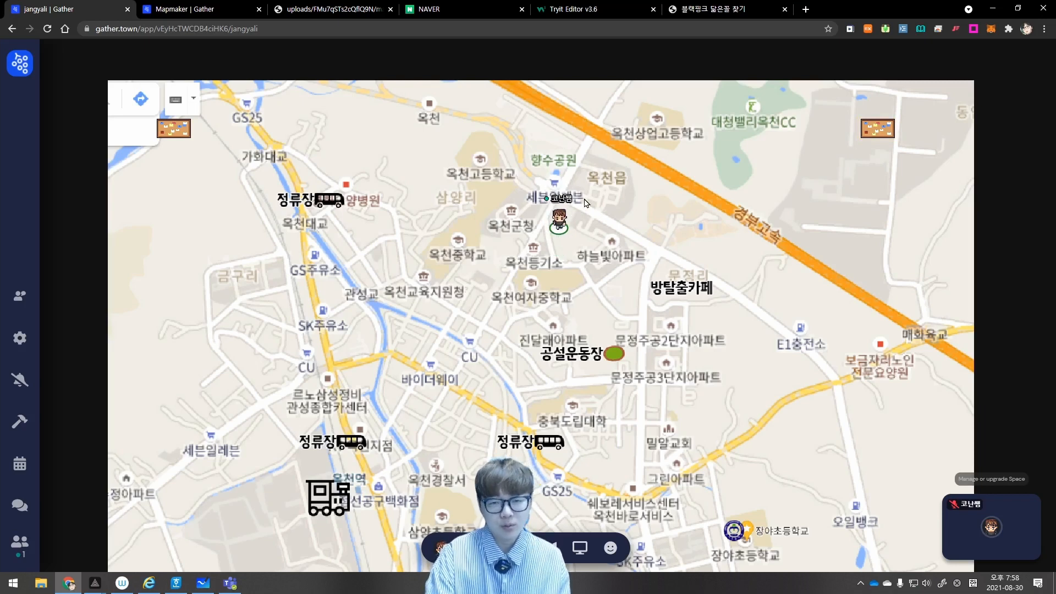
key("Down")
key("Down")
key("Down")
key("Left")
key("Left")
key("Up")
key("Up")
key("Up")
key("Up")
key("Right")
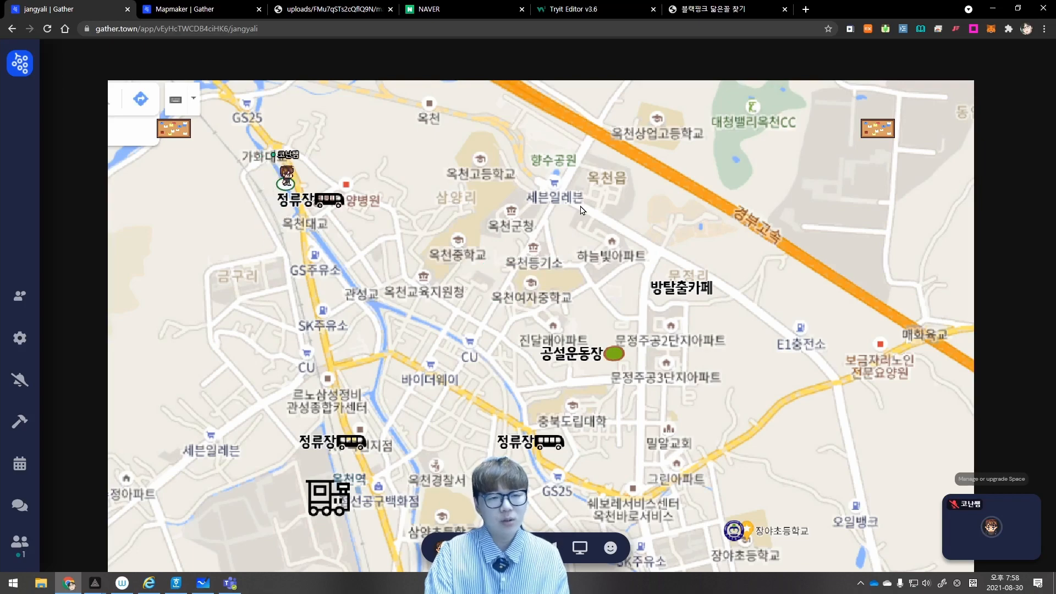
Move the avatar south to the 정류장 bus stop above the train icon and back to the northernmost stop
key("Down")
key("Down")
key("Down")
key("Right")
key("Right")
key("Down")
key("Down")
key("Down")
key("Down")
key("Down")
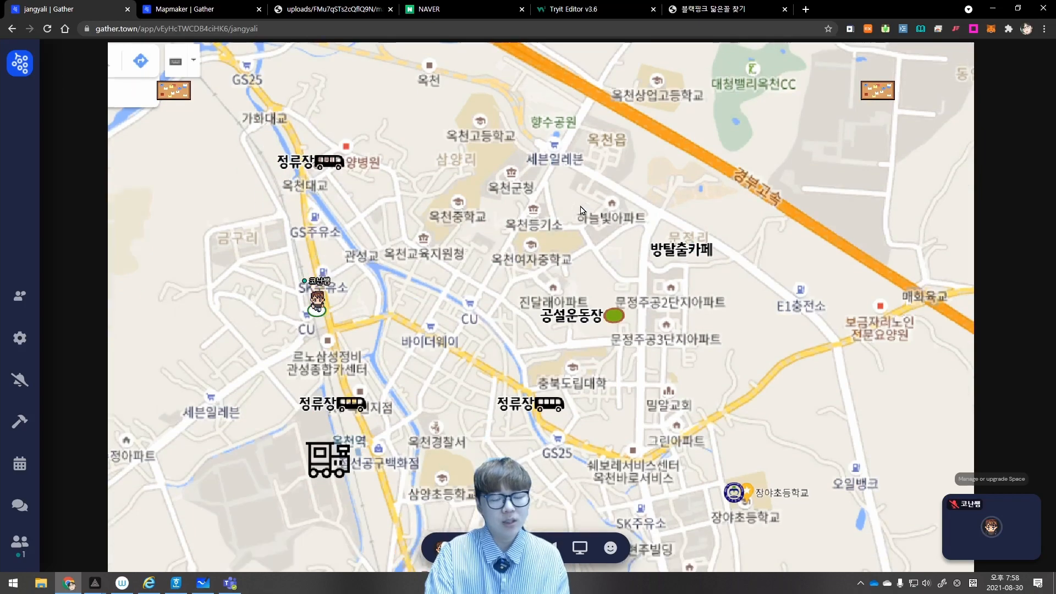
key("Down")
key("Down")
key("Down")
key("Right")
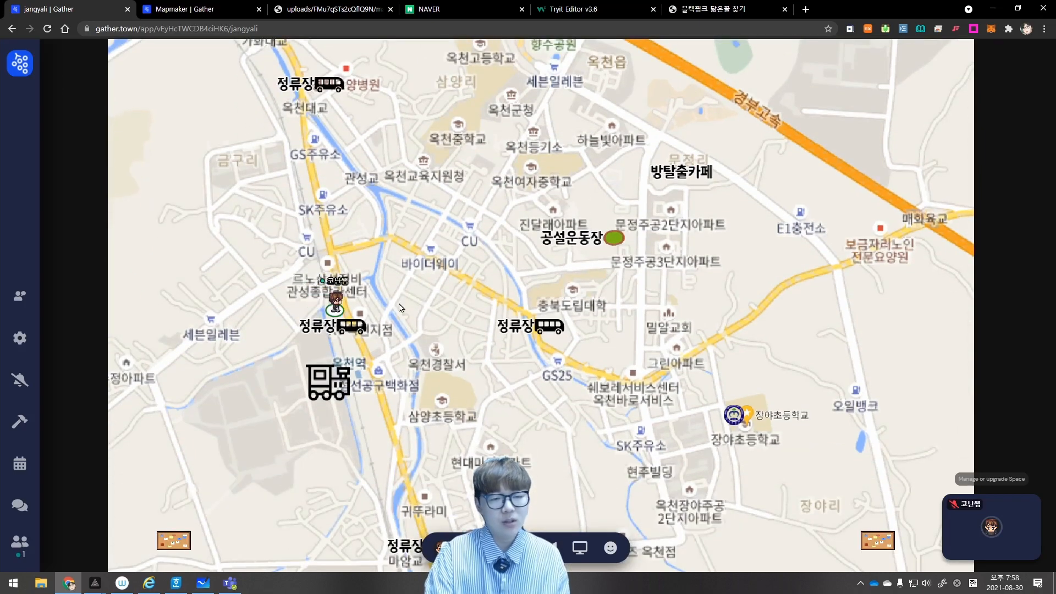
key("Up")
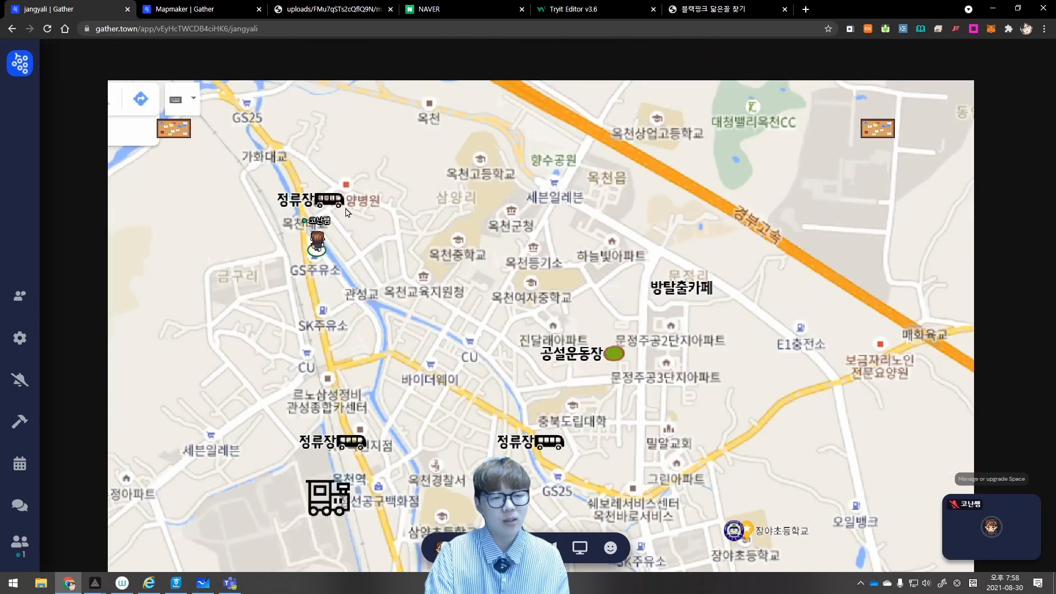
Move the avatar from the northernmost 정류장 to the central 정류장 bus stop near GS25
key("Down")
key("Down")
key("Down")
key("Down")
key("Down")
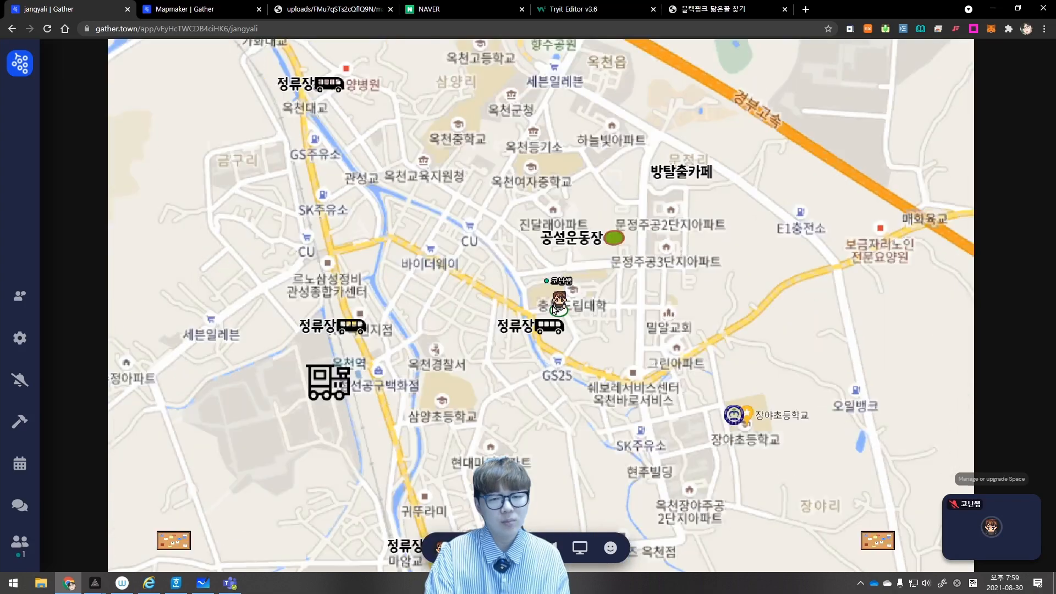
key("Down")
key("Down")
key("Down")
key("Left")
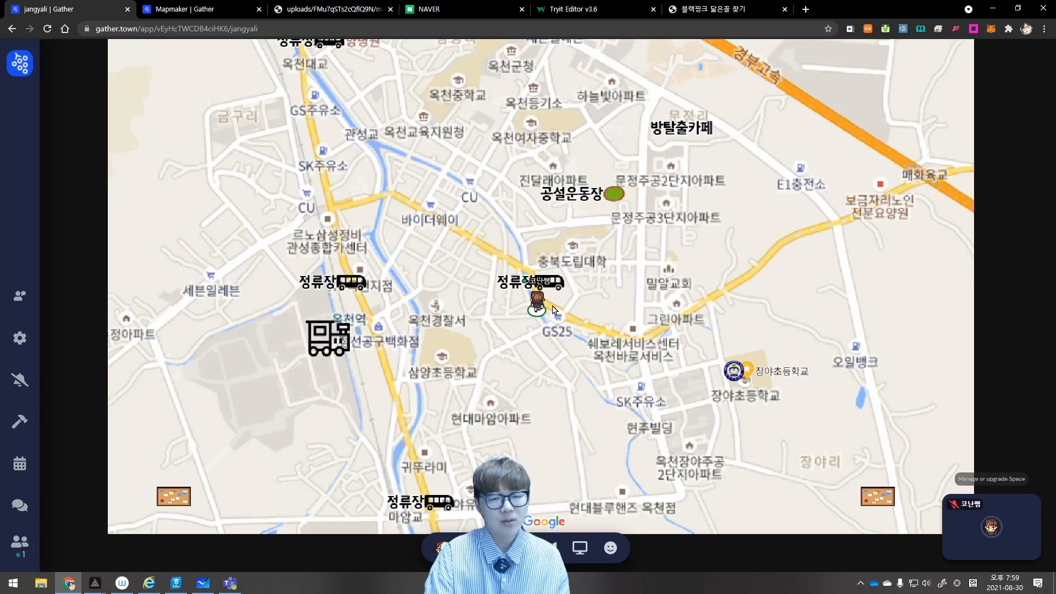
Walk the avatar east along the yellow road to the 장야초등학교 marker and continue to the area just south of it
key("Right")
key("Right")
key("Right")
key("Right")
key("Right")
key("Right")
key("Down")
key("Right")
key("Right")
key("Right")
key("Right")
key("Up")
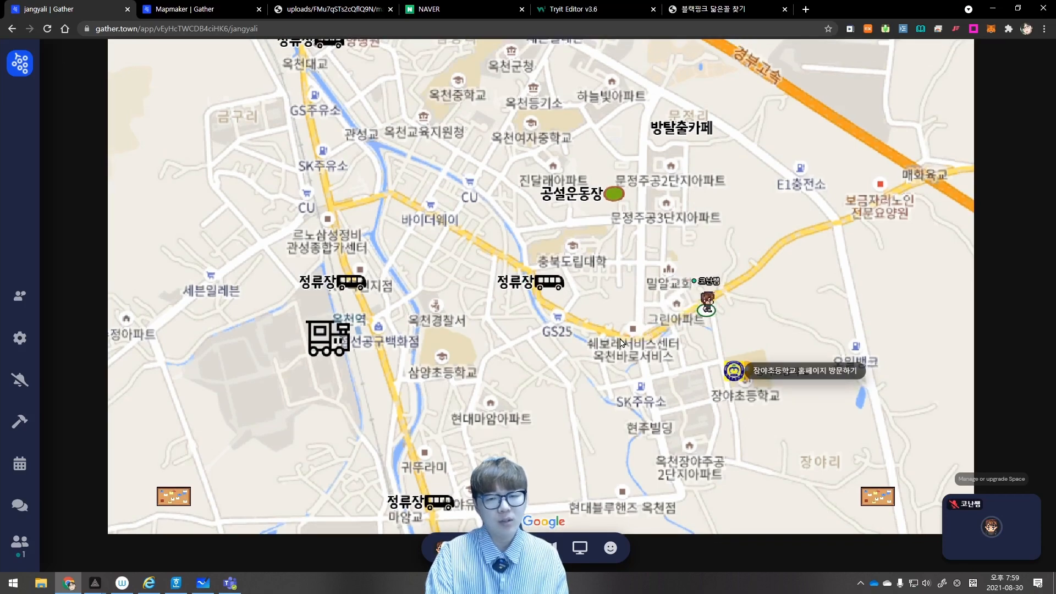
key("Right")
key("Down")
key("Down")
key("Down")
key("Down")
key("Down")
key("Down")
Open the user and video preferences and turn Use Smart Zoom on and back off
left_click(472, 548)
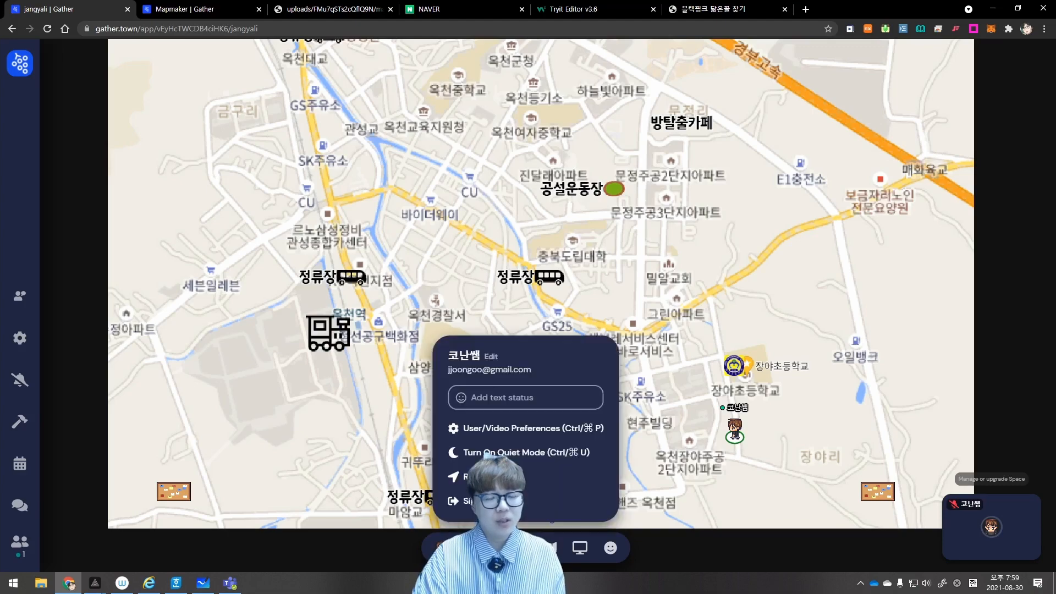
left_click(497, 428)
scroll(485, 259, "down", 3)
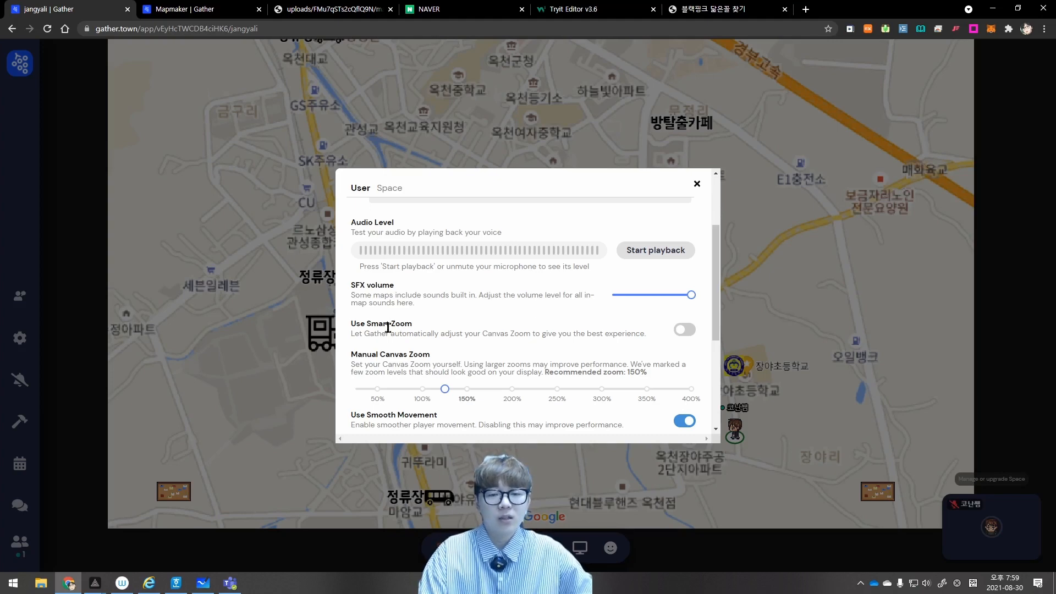
left_click(685, 330)
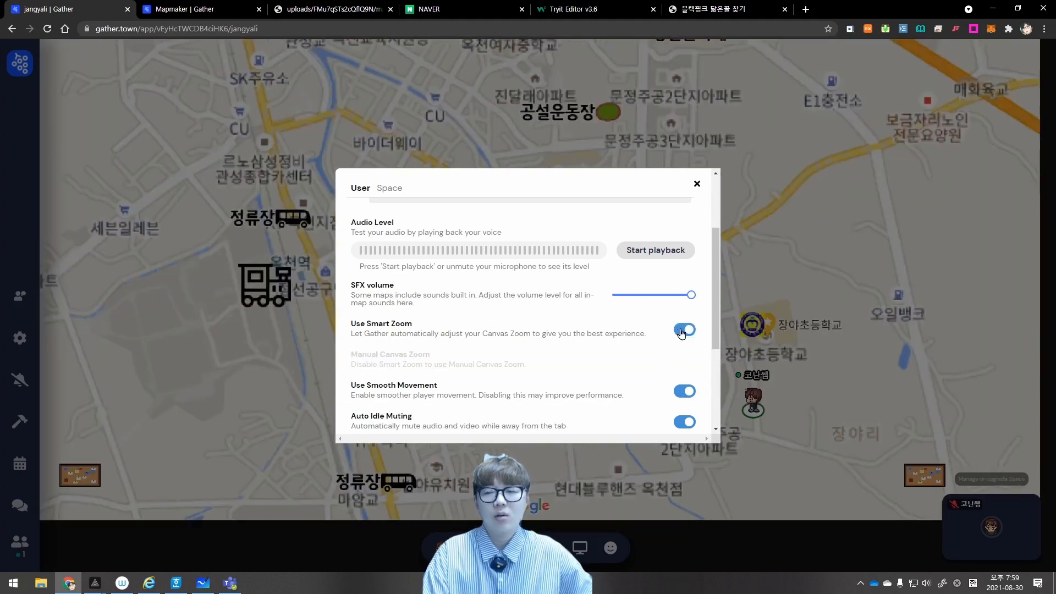
left_click(685, 330)
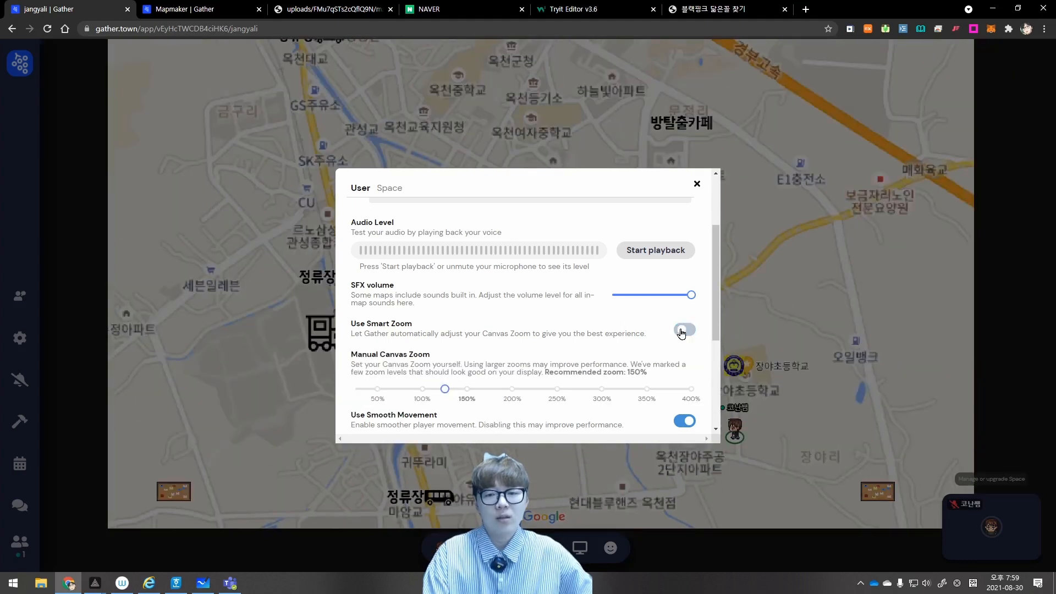
Try manual canvas zoom levels of 150%, 300% and 50%, and set the zoom to 100%
left_click(425, 391)
left_click(468, 391)
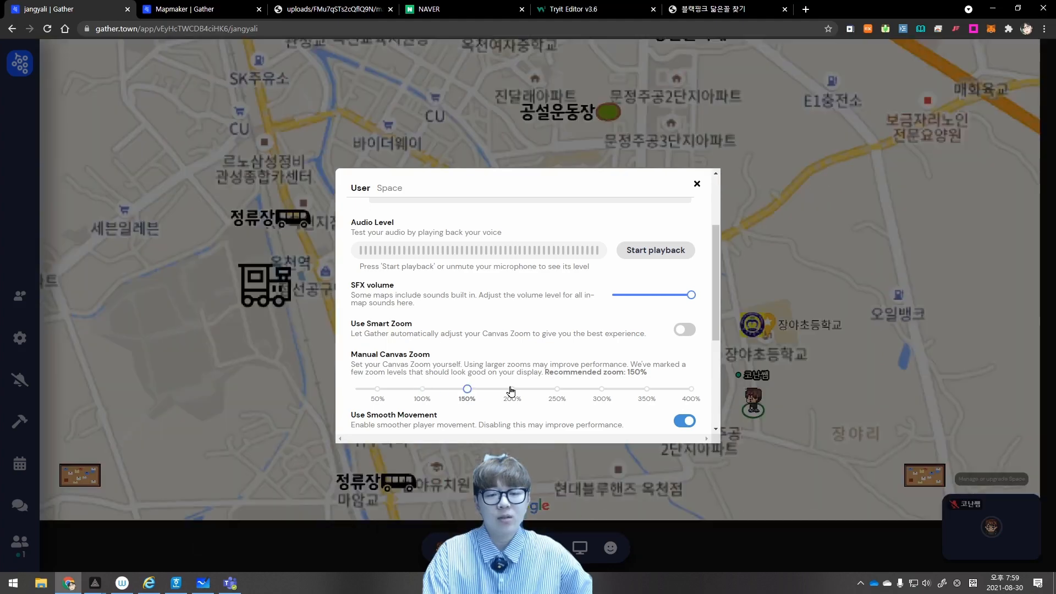
left_click_drag(556, 390, 601, 389)
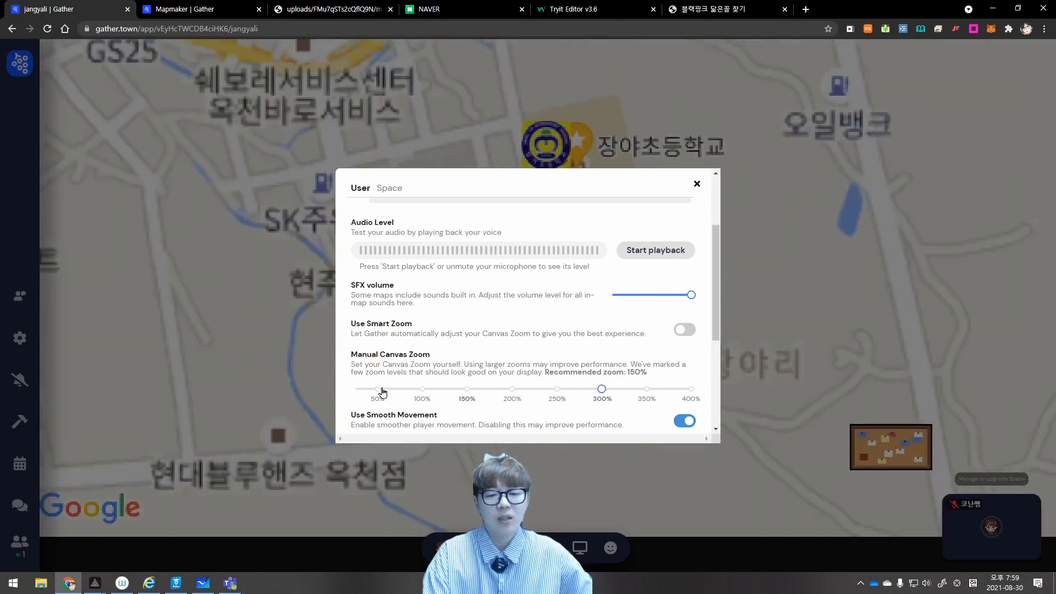
left_click(378, 389)
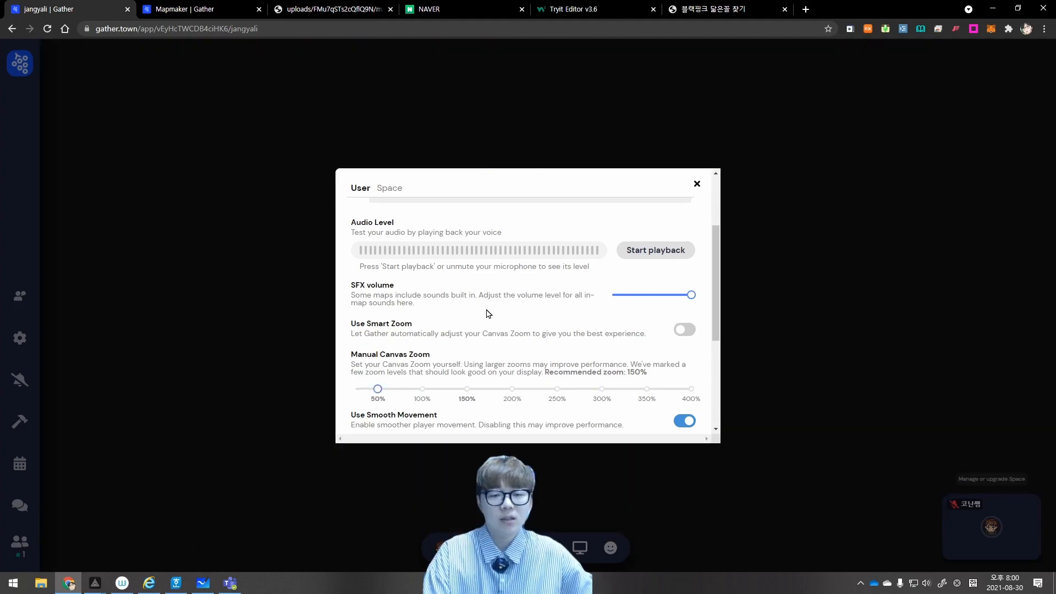
scroll(488, 314, "down", 3)
left_click(423, 225)
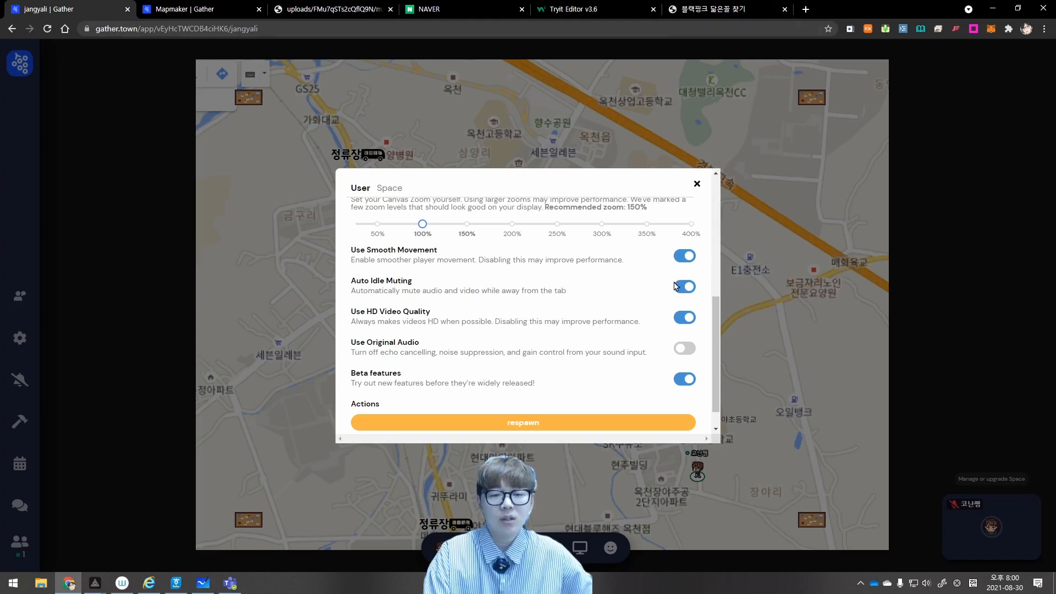
Examine the Use Original Audio and Beta features options, and return to the start of the user preferences
left_click_drag(361, 344, 457, 355)
left_click(406, 353)
left_click(488, 362)
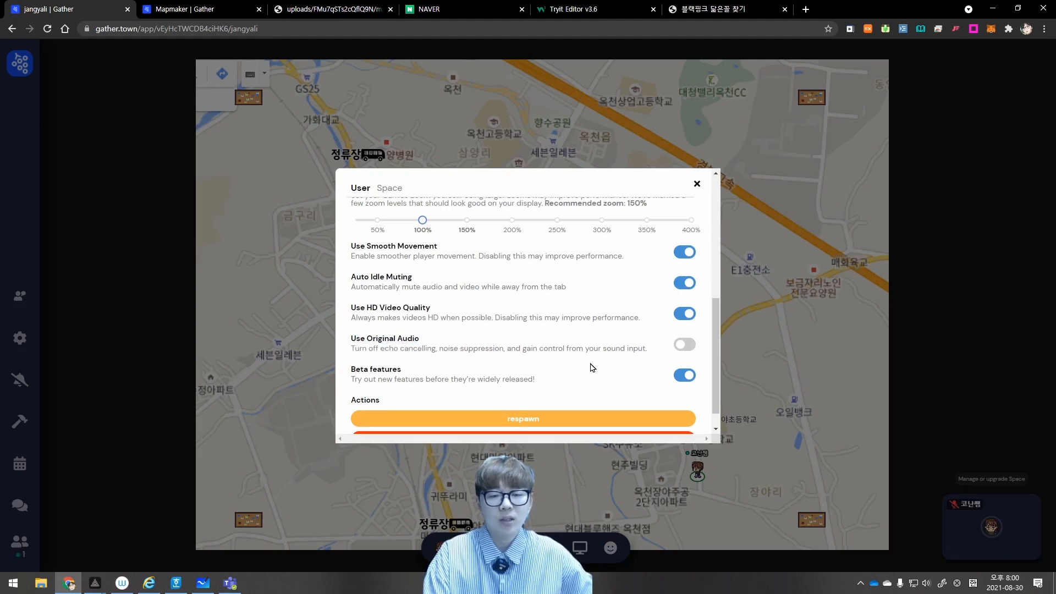
scroll(550, 379, "down", 1)
left_click_drag(354, 356, 422, 355)
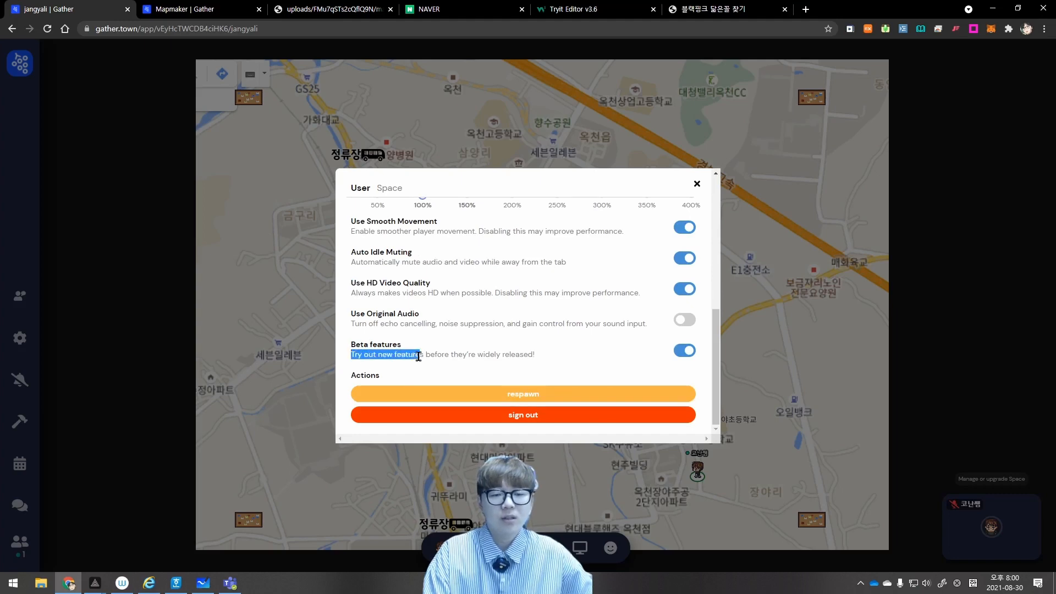
left_click(476, 347)
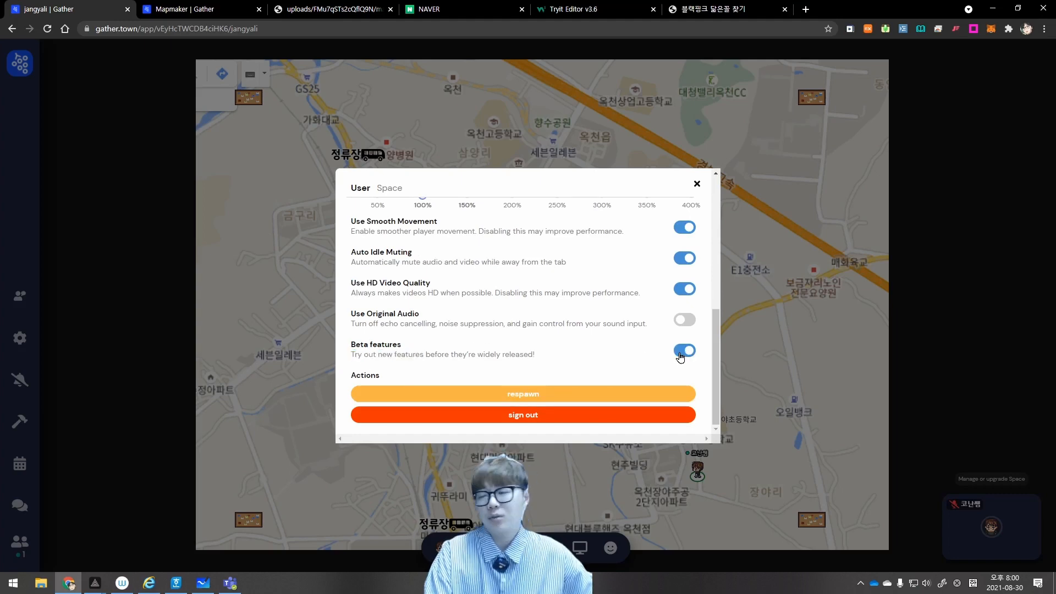
scroll(524, 317, "up", 10)
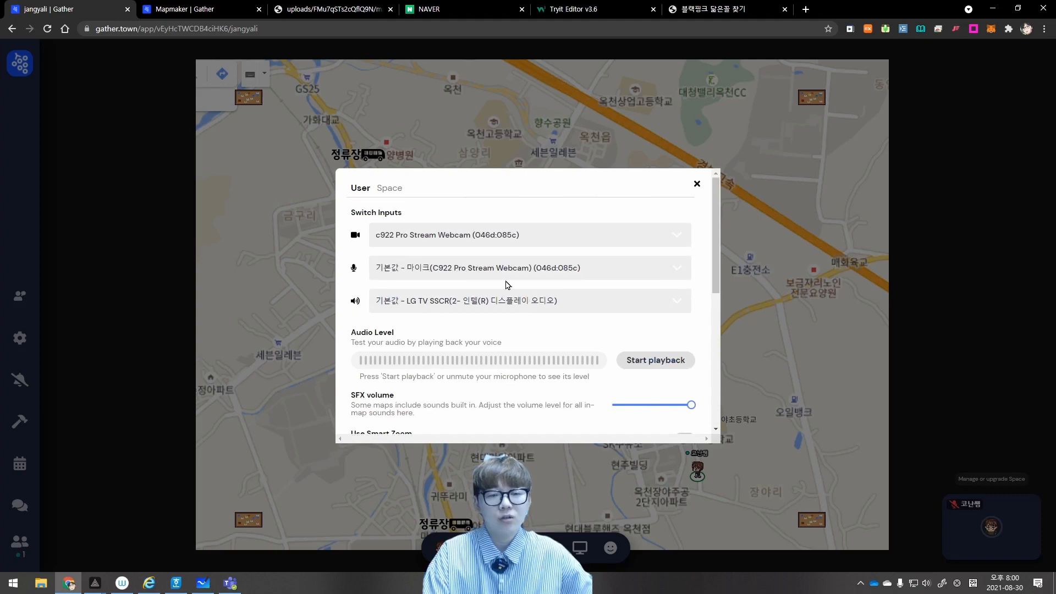
Open the space preferences and examine the Pinned Moderator Message and Calendar settings
left_click(398, 190)
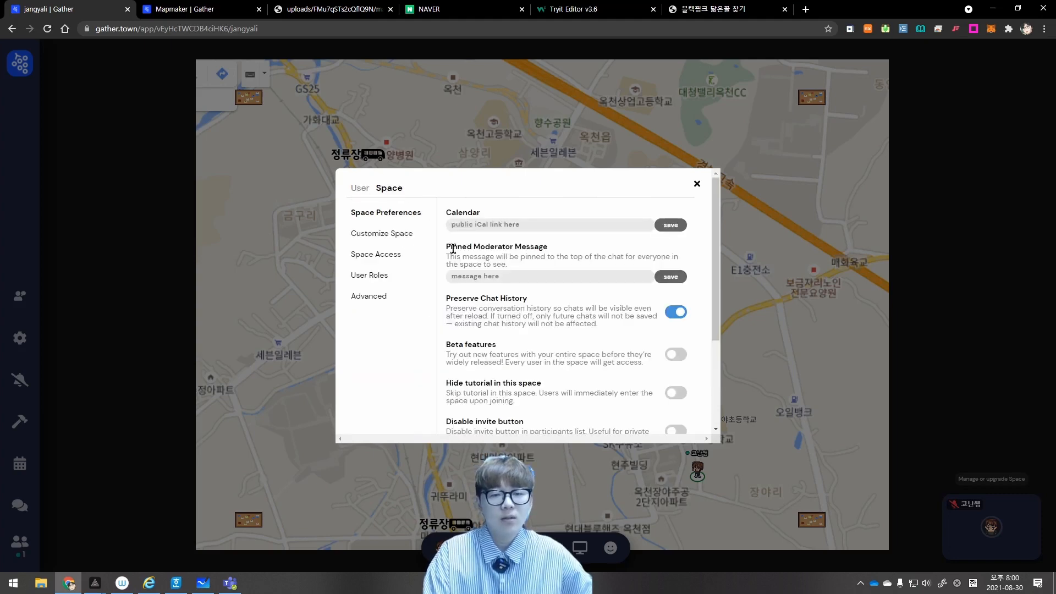
left_click_drag(450, 247, 533, 248)
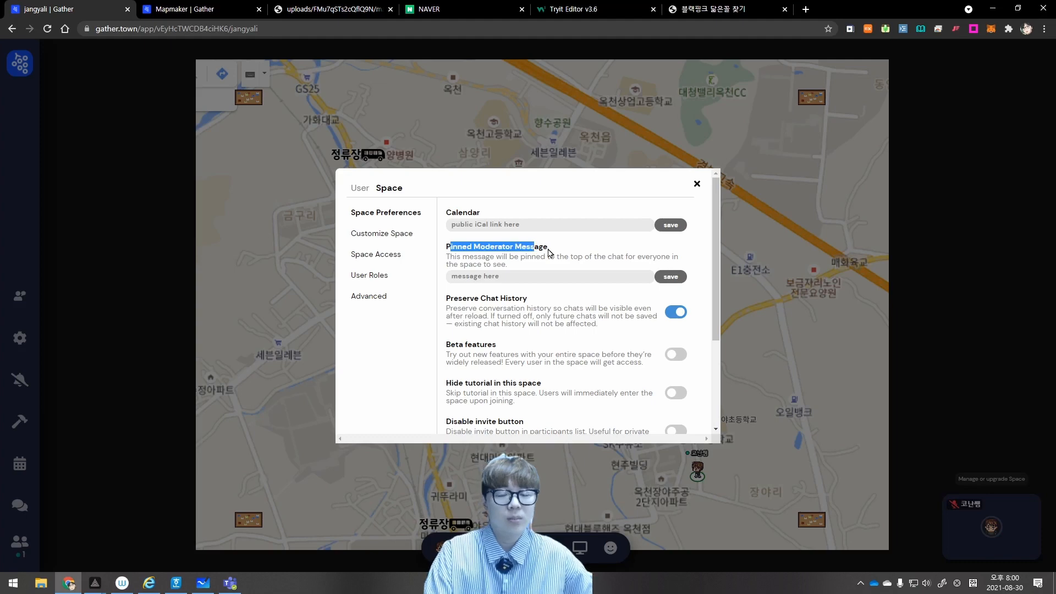
left_click(549, 250)
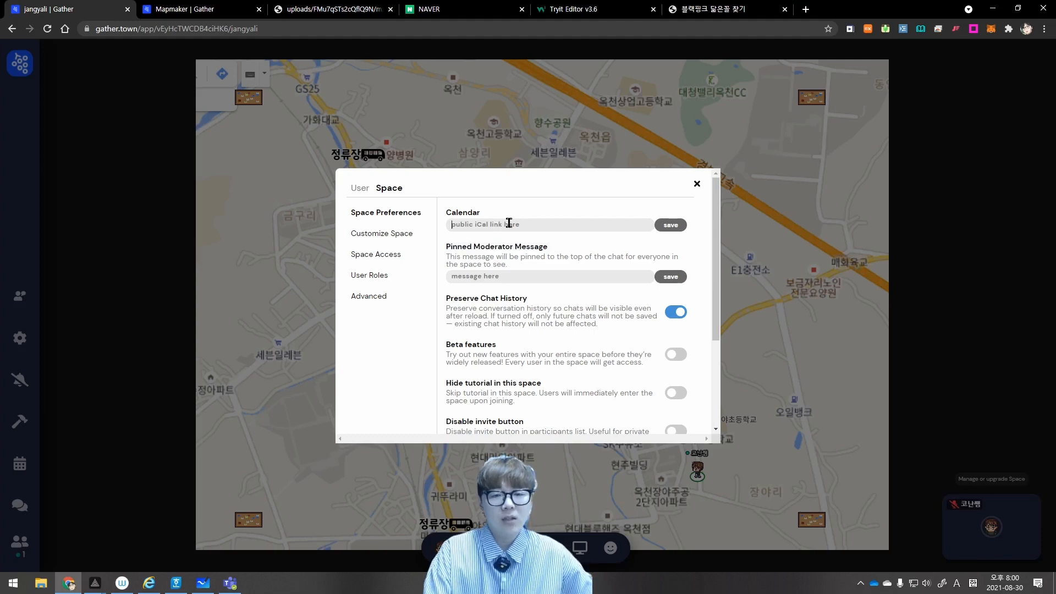
left_click(535, 220)
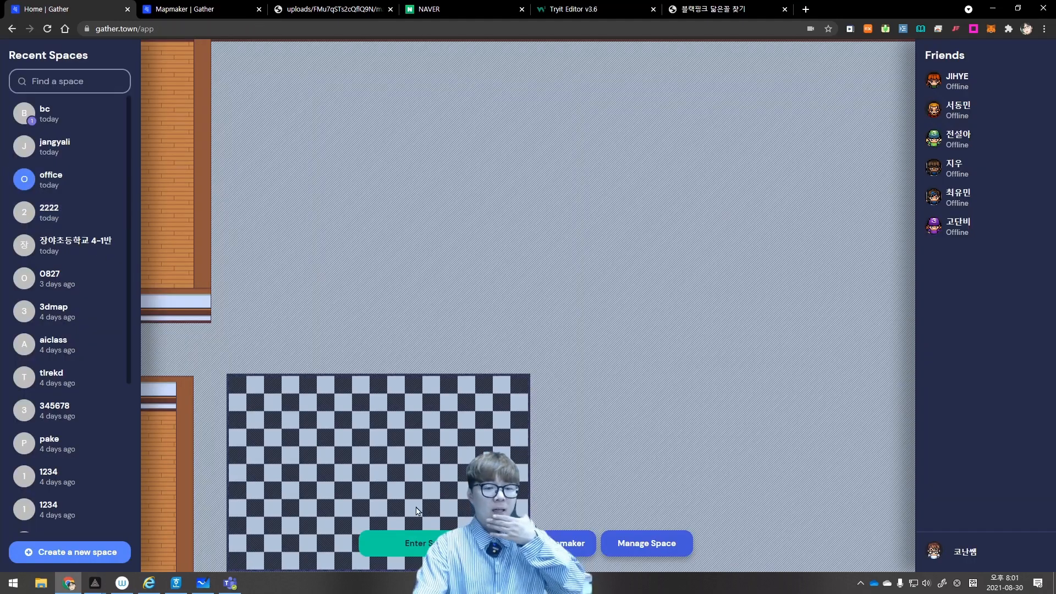
Enter the office space, join the gathering, and examine the notice in its Events calendar
left_click(412, 539)
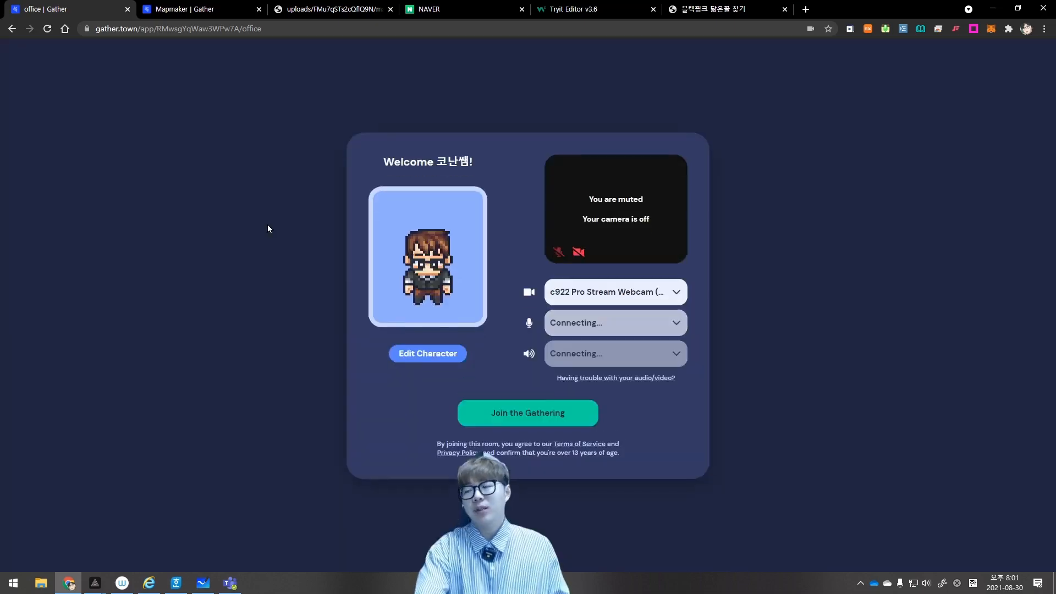
left_click(487, 411)
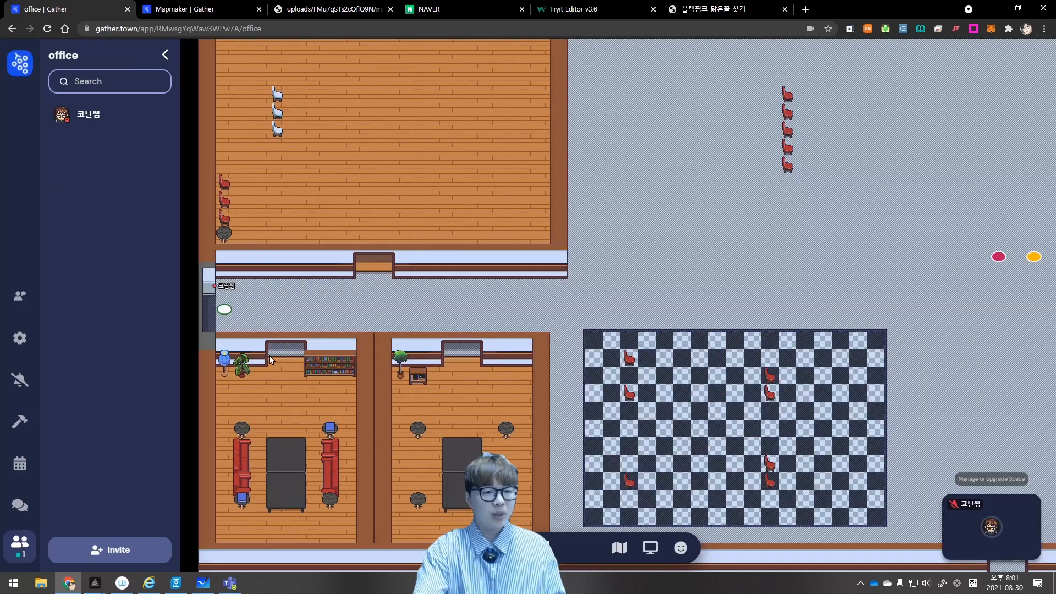
left_click(19, 463)
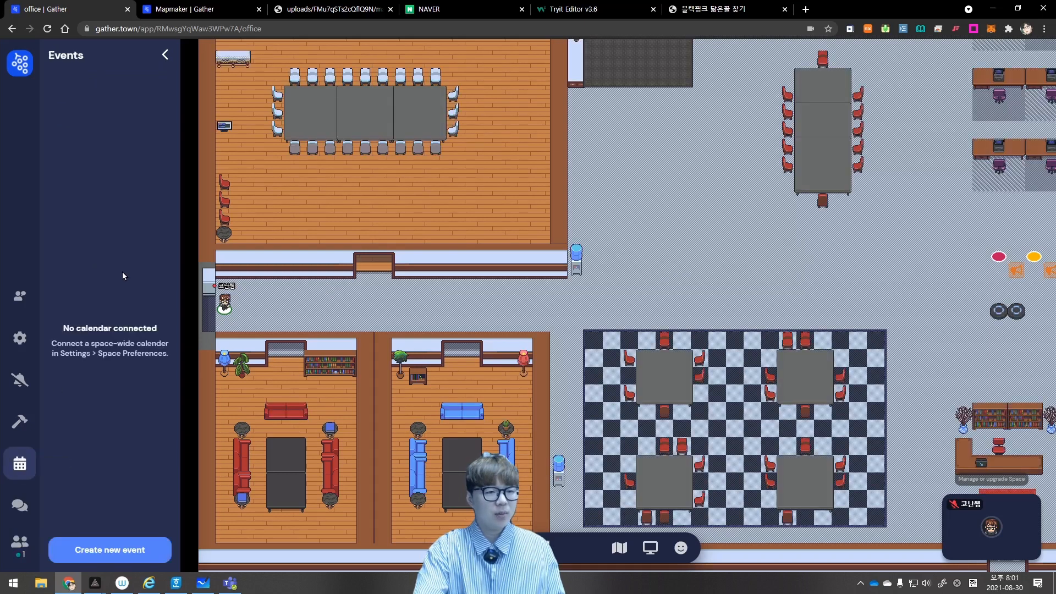
left_click_drag(63, 329, 160, 328)
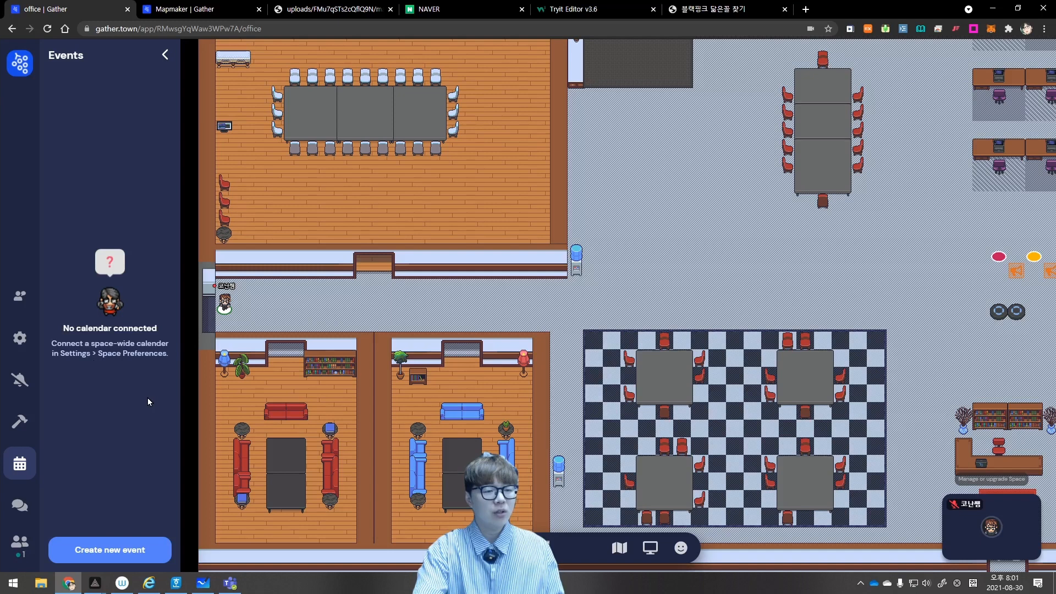
Open the office's space preferences at the Calendar setting for a public iCal link
left_click(564, 546)
left_click(550, 428)
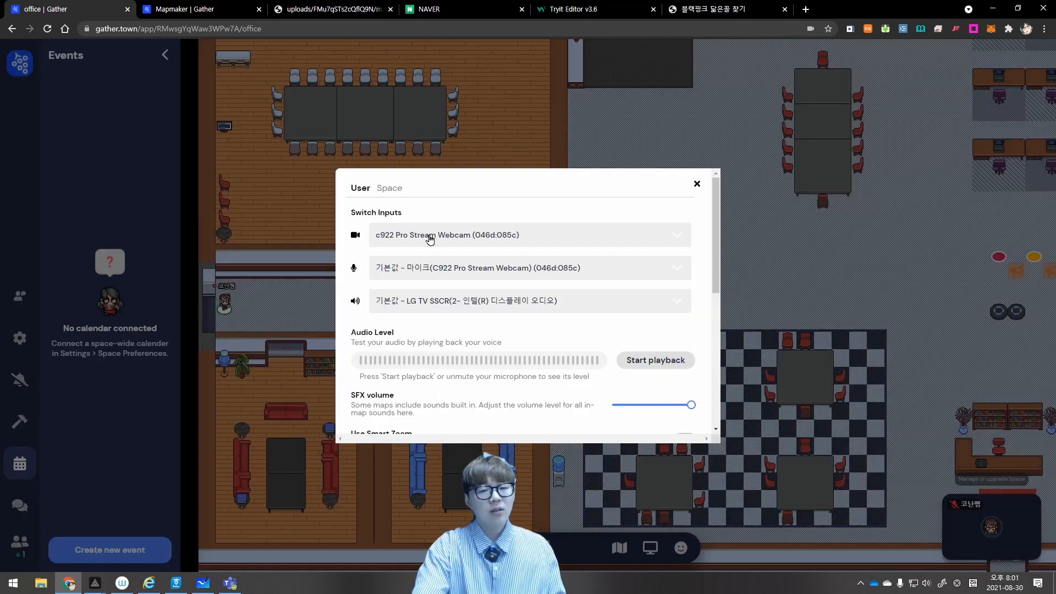
left_click(389, 187)
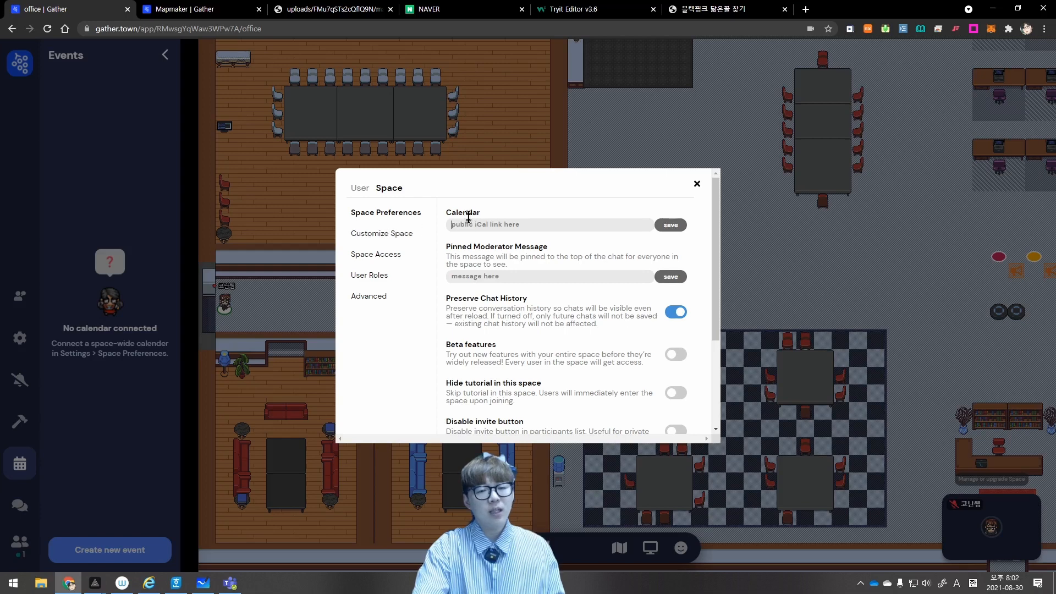
Search for 구글캘린더 in a new browser tab and open Google Calendar through its getting-started help page
left_click(806, 8)
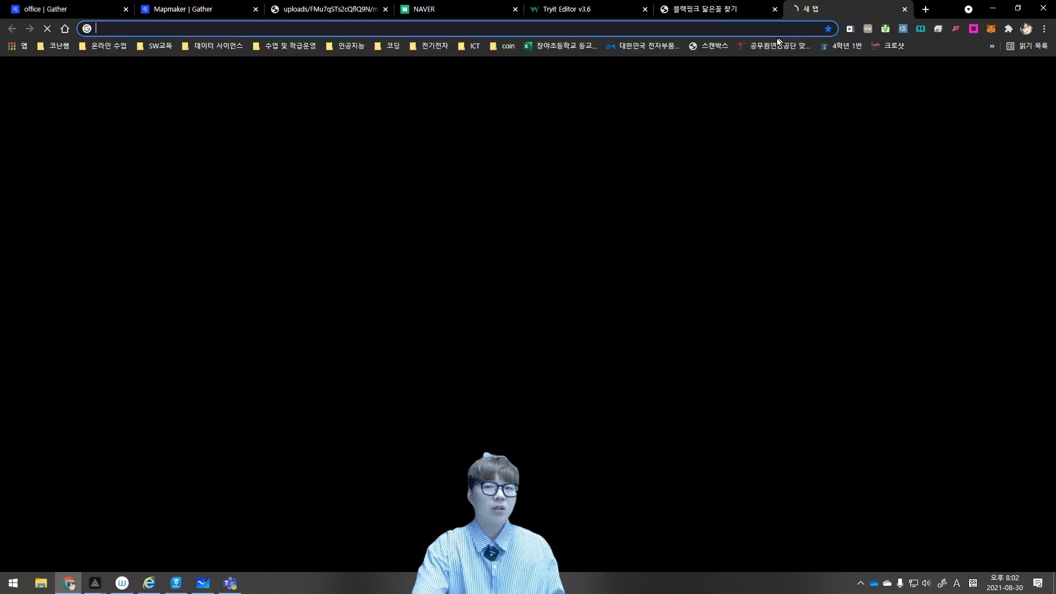
type("r")
key("BackSpace")
key("BackSpace")
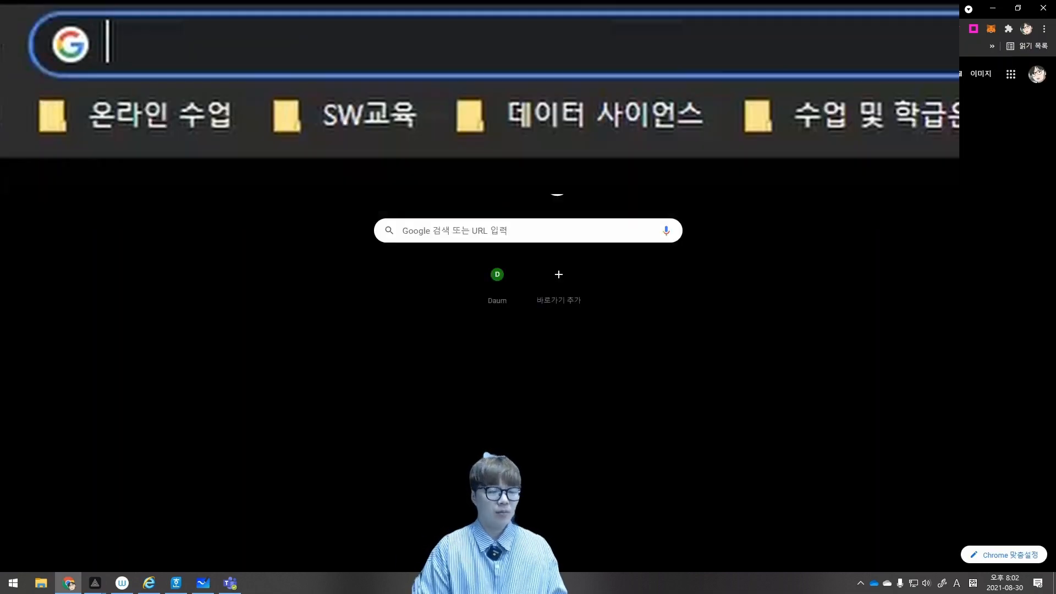
type("구글캘린더")
key("Return")
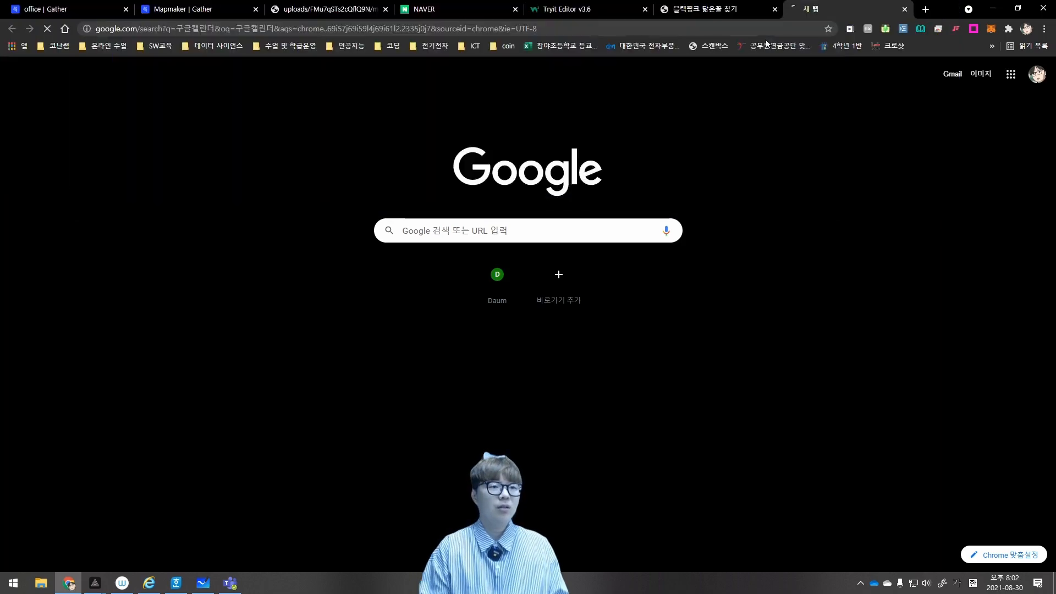
left_click(237, 177)
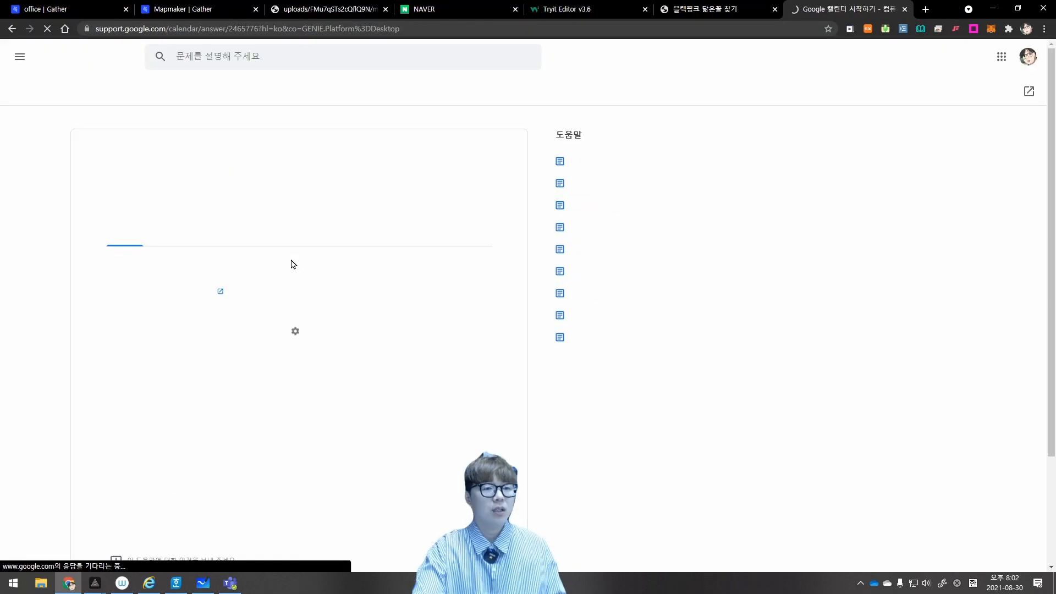
left_click(177, 295)
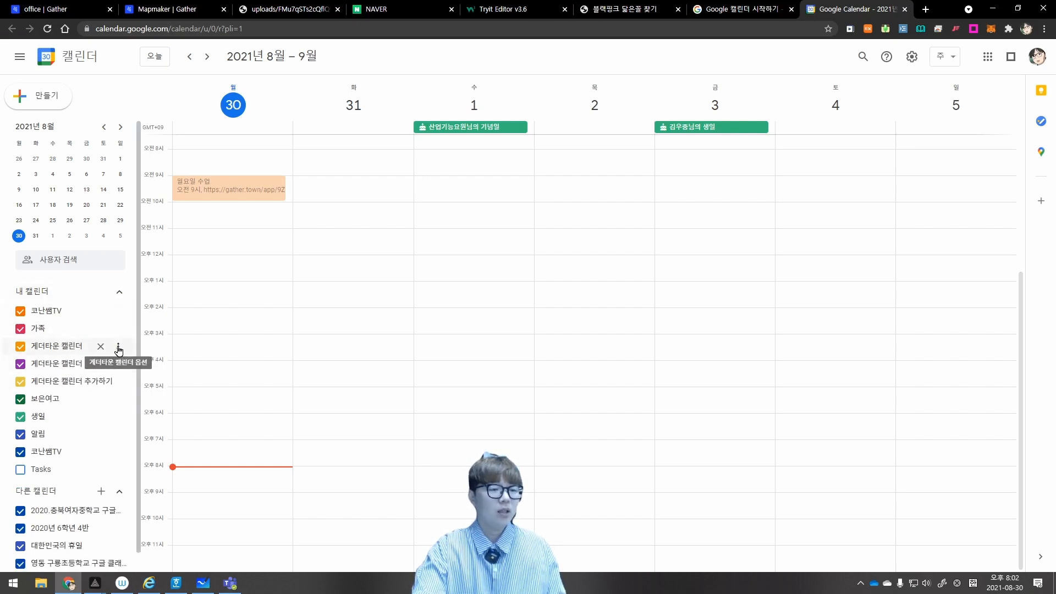
Open the settings of the 게더타운 캘린더 추가하기 calendar and examine the public iCal address under 캘린더 통합
left_click(118, 350)
left_click(135, 416)
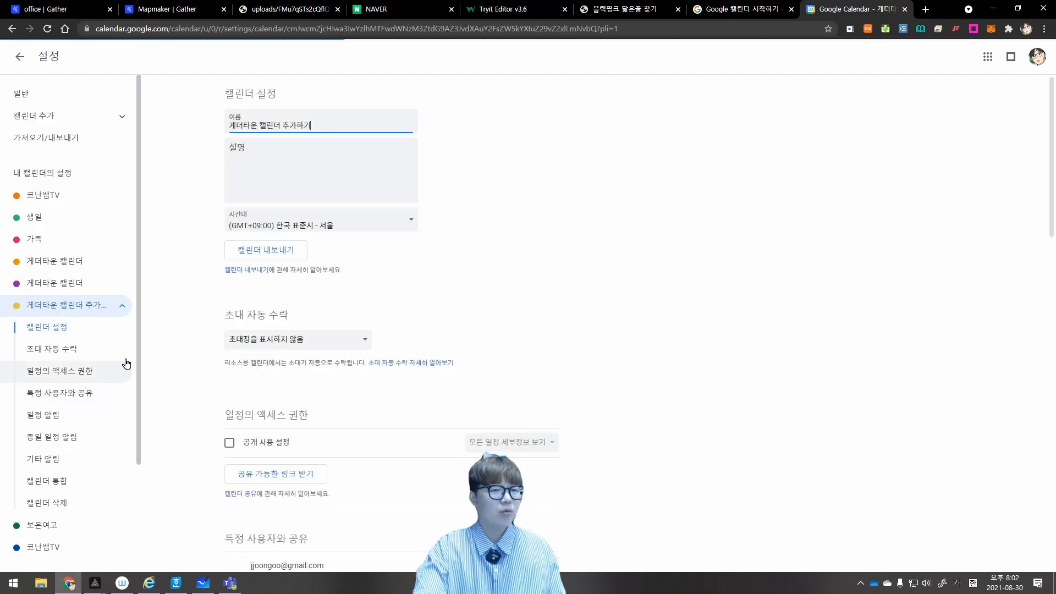
scroll(482, 340, "down", 11)
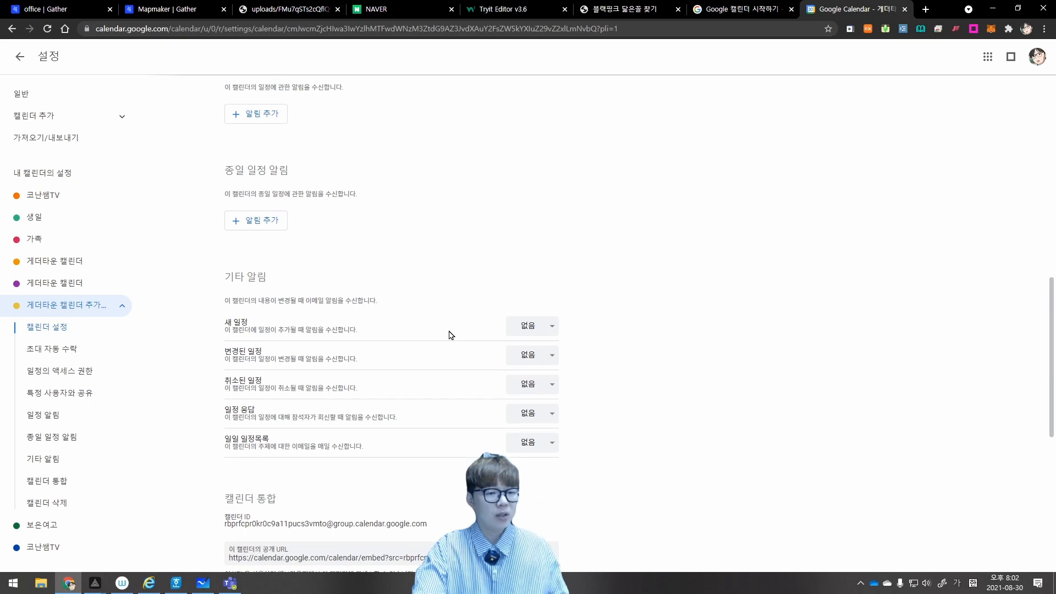
scroll(449, 335, "down", 6)
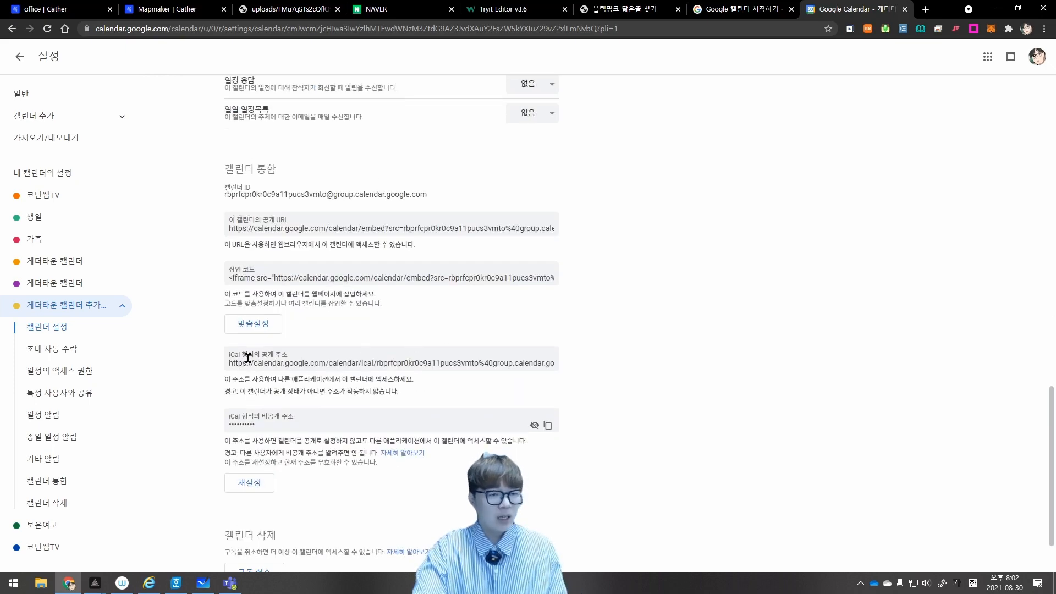
left_click(229, 364)
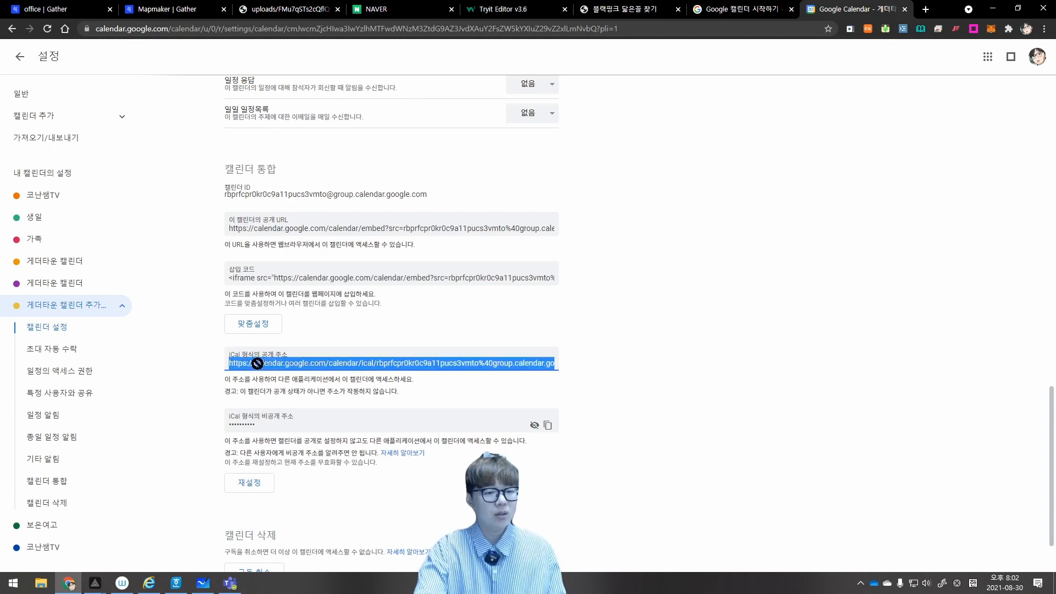
left_click(630, 407)
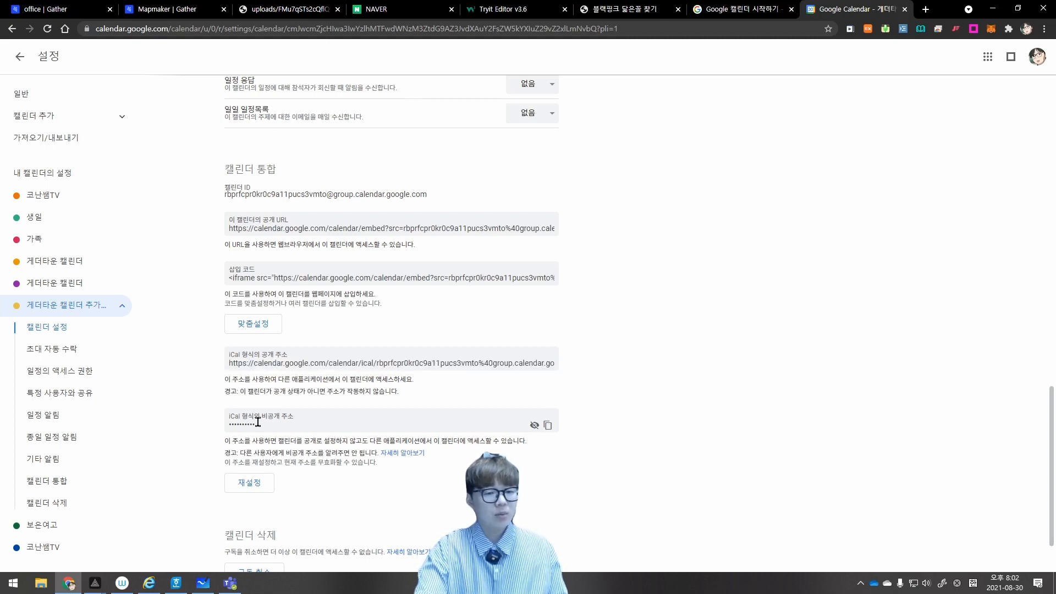
Copy the calendar's private iCal address into the office's Calendar setting, save it, and close the space preferences
left_click(548, 426)
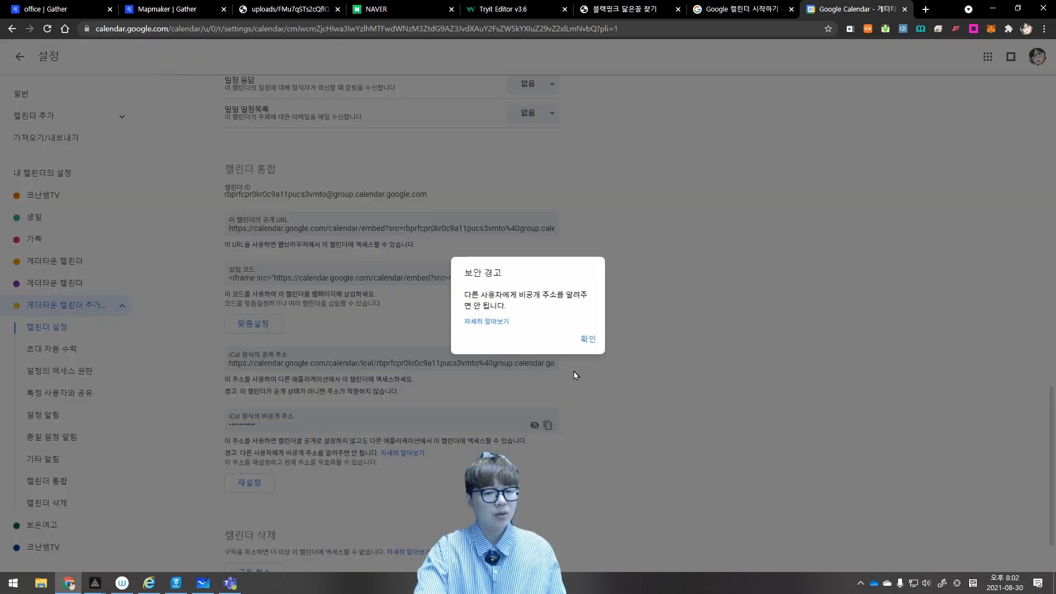
left_click(587, 343)
left_click(165, 9)
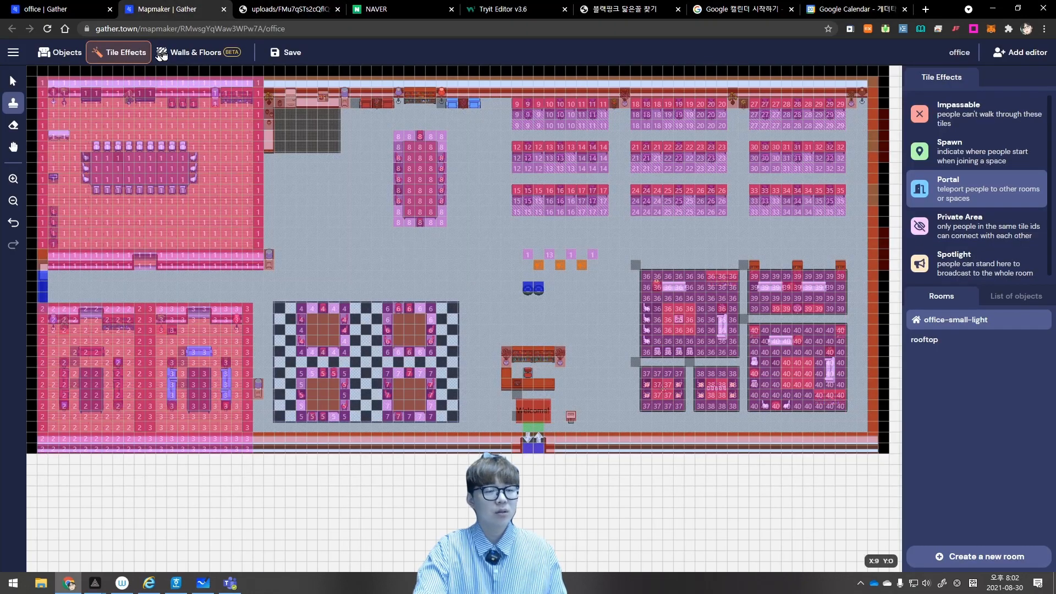
left_click(75, 9)
key("ctrl+v")
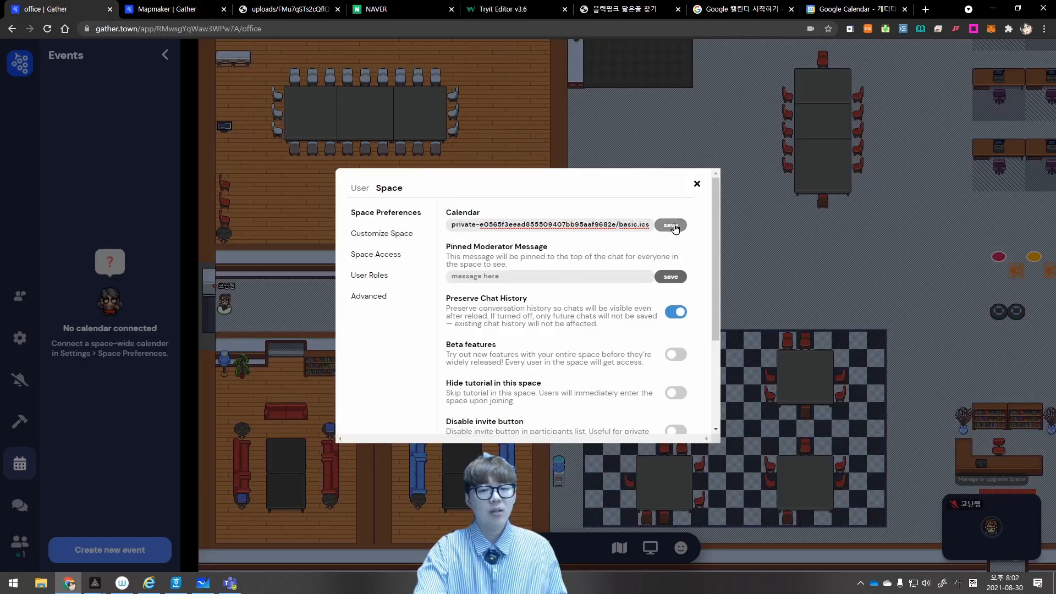
left_click(680, 226)
scroll(589, 343, "down", 3)
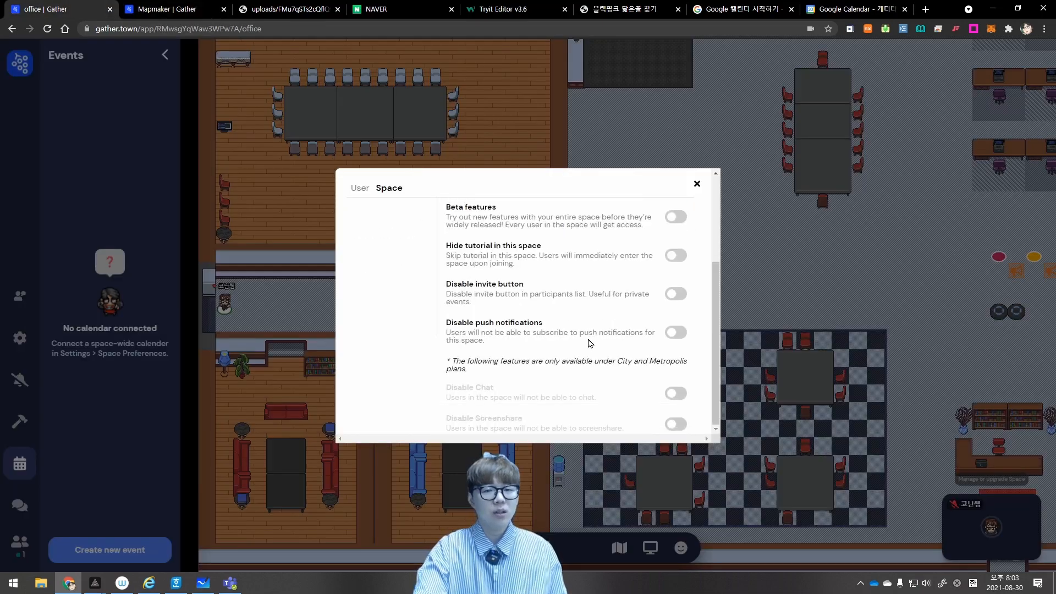
scroll(589, 344, "up", 3)
scroll(555, 324, "down", 3)
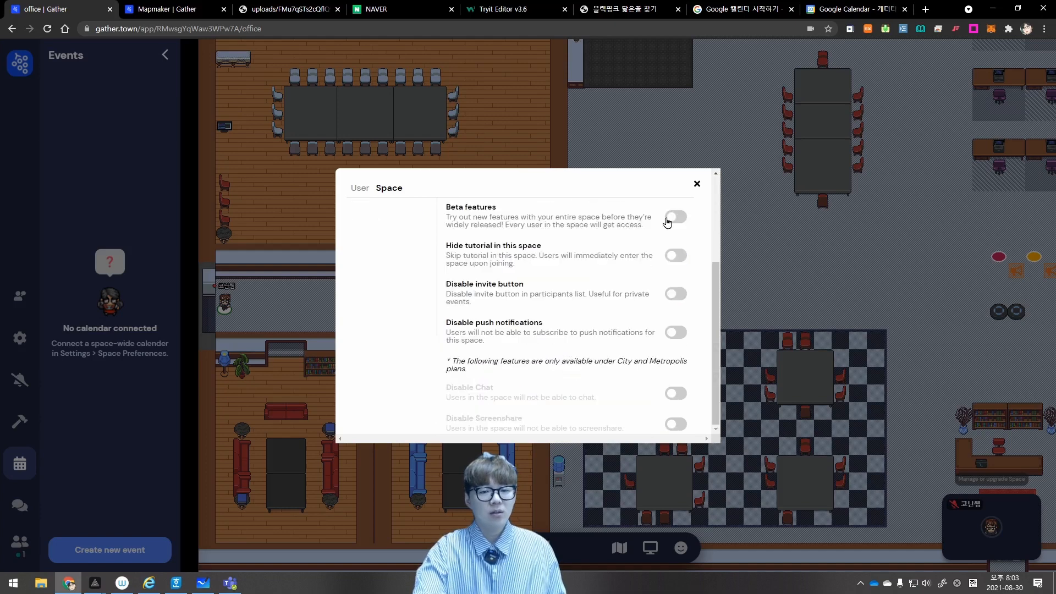
left_click(697, 185)
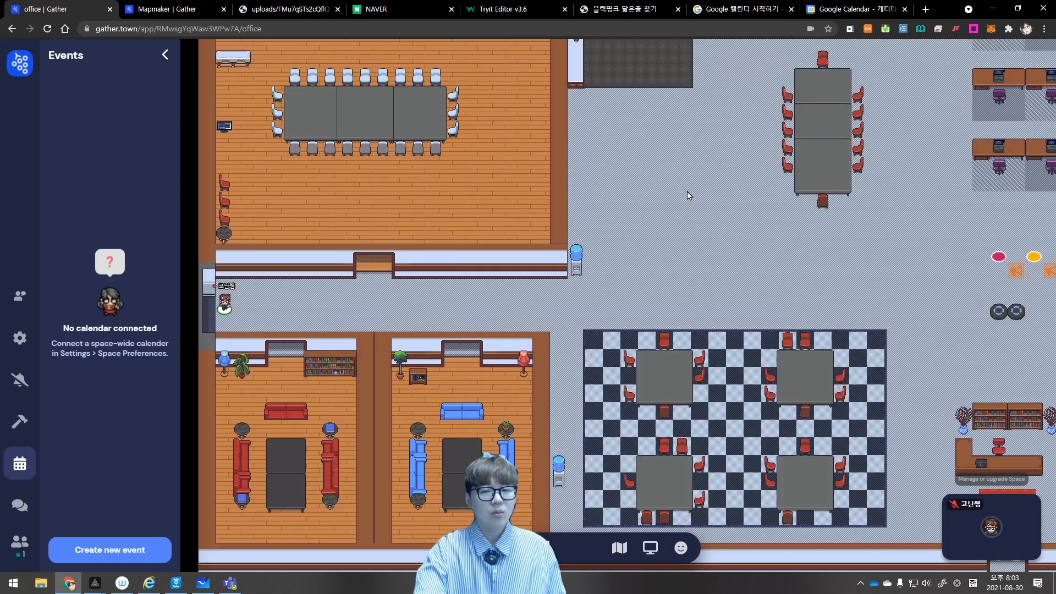
Start a new event from the office's Events calendar and choose to create a location for it in Mapmaker
left_click(19, 421)
left_click(26, 456)
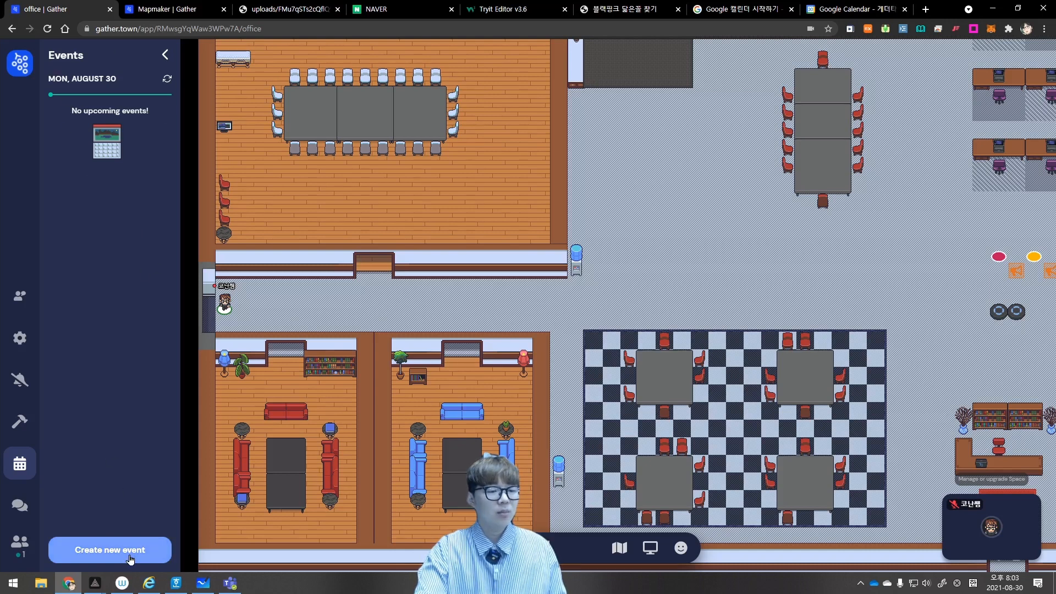
left_click(88, 545)
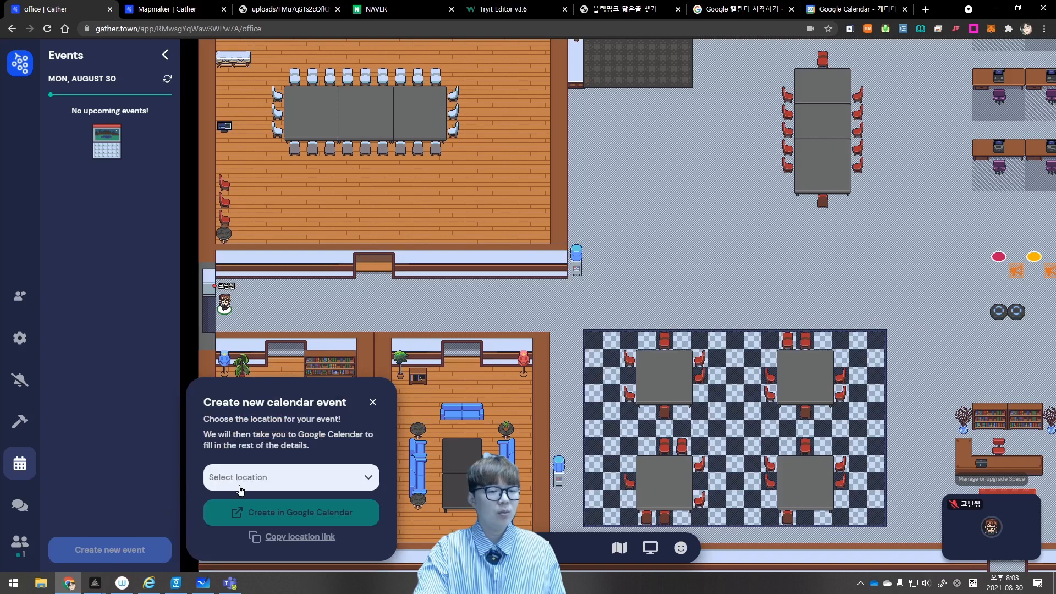
left_click(254, 478)
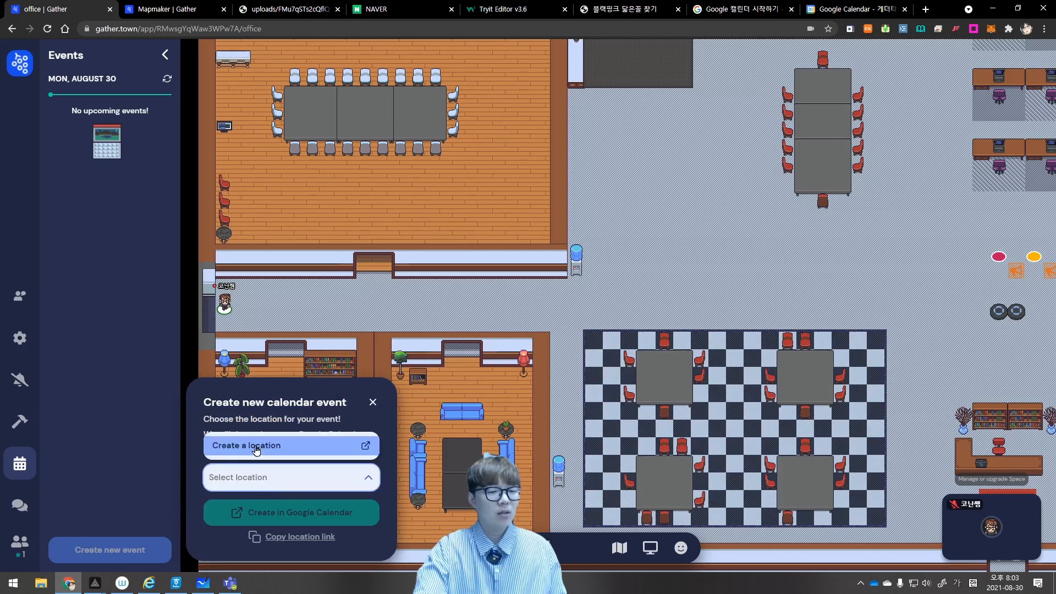
left_click(255, 449)
left_click(297, 488)
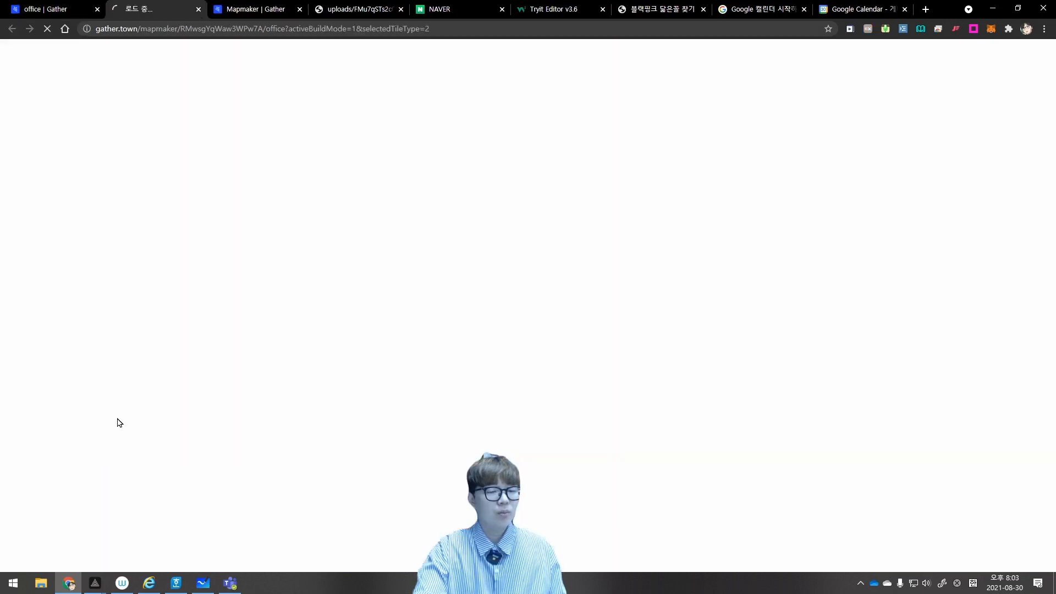
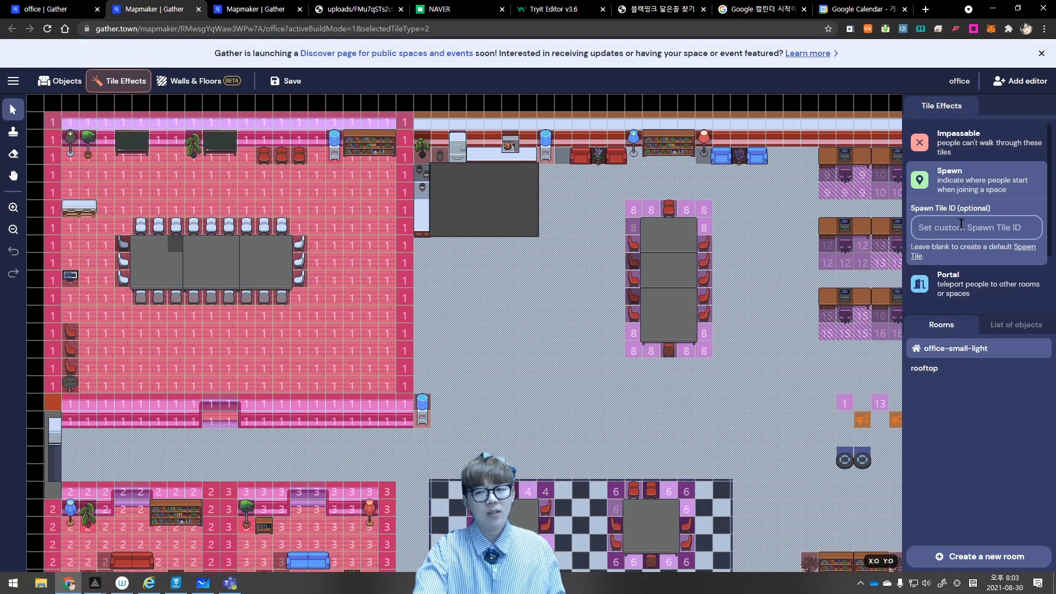
Place a spawn tile with the ID monday in the large meeting room above the long table and save the map
left_click(963, 224)
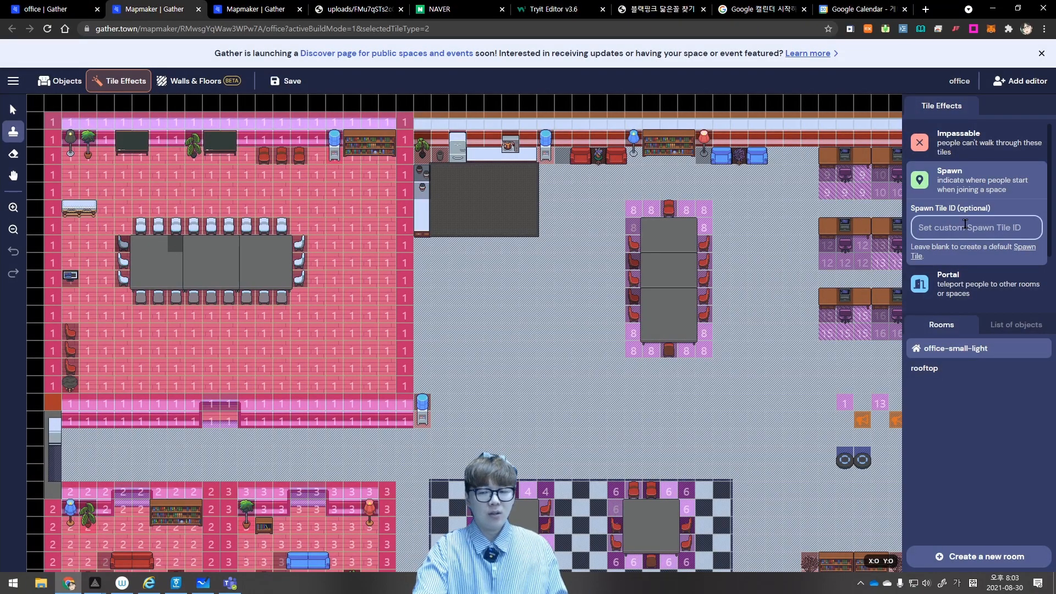
type("nday")
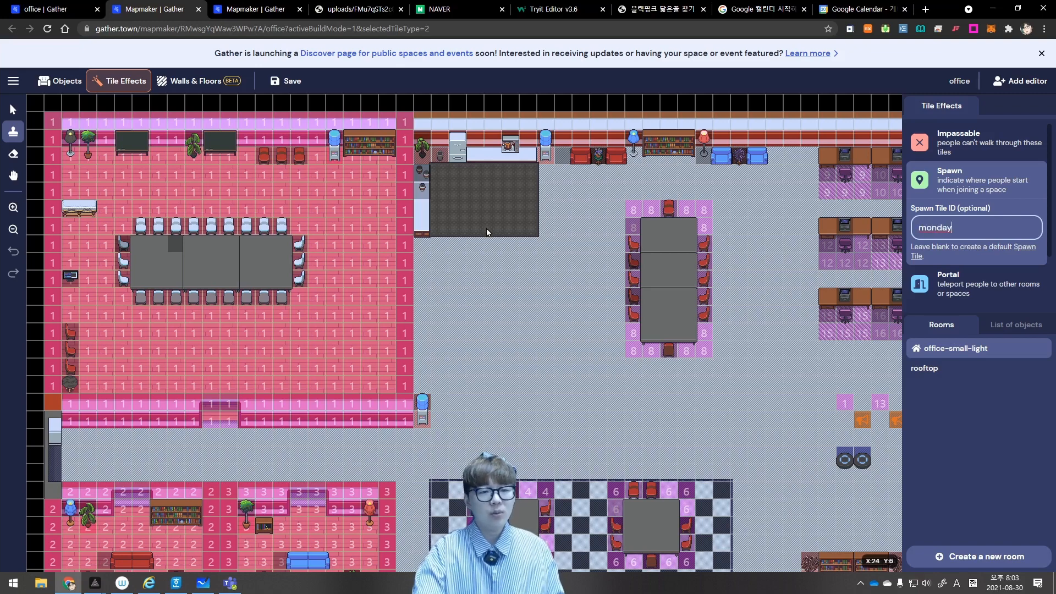
left_click(527, 246)
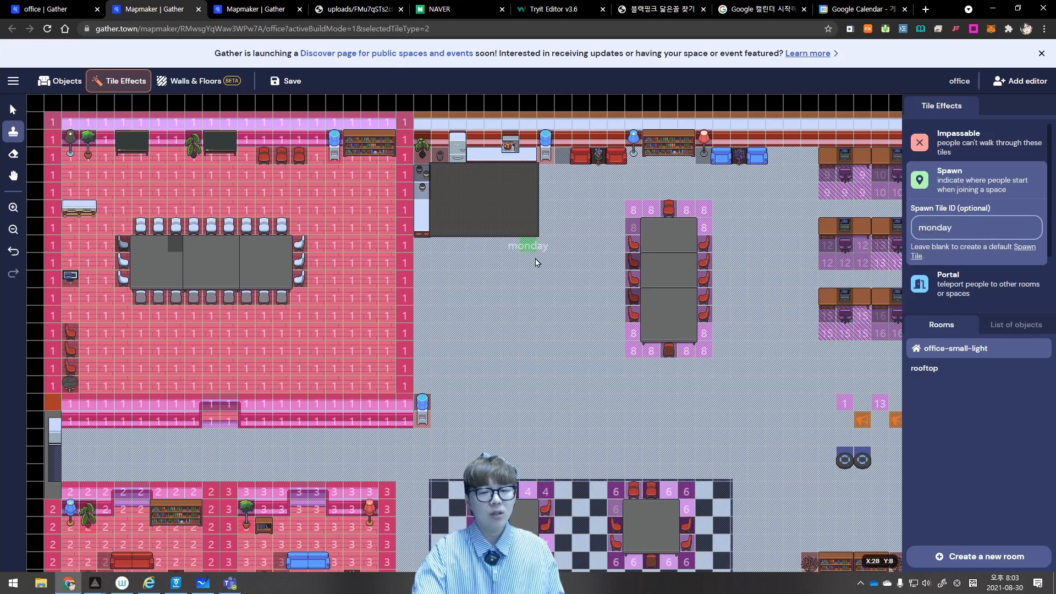
key("ctrl+z")
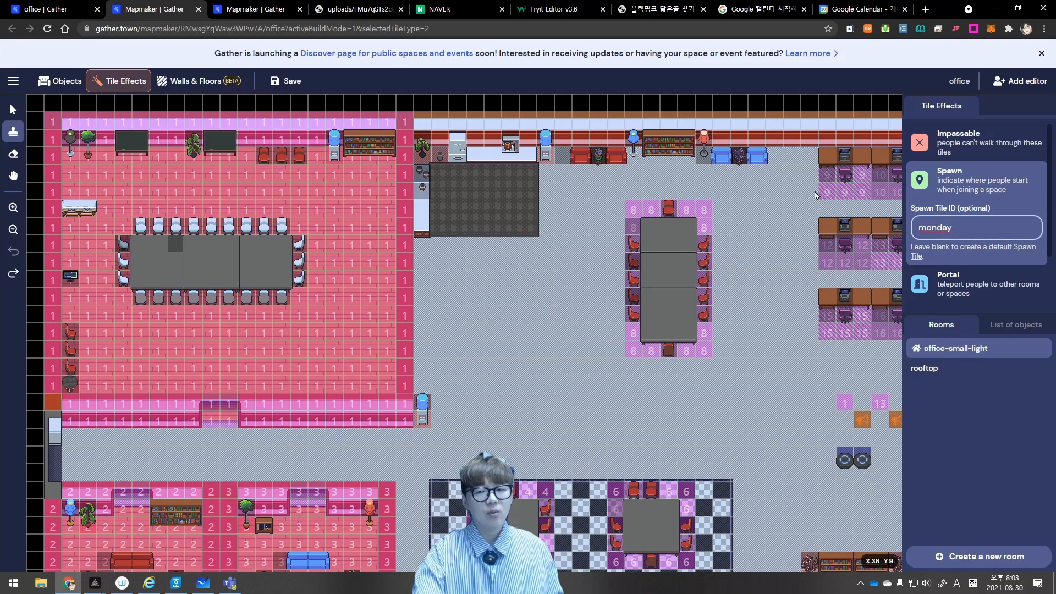
left_click(228, 192)
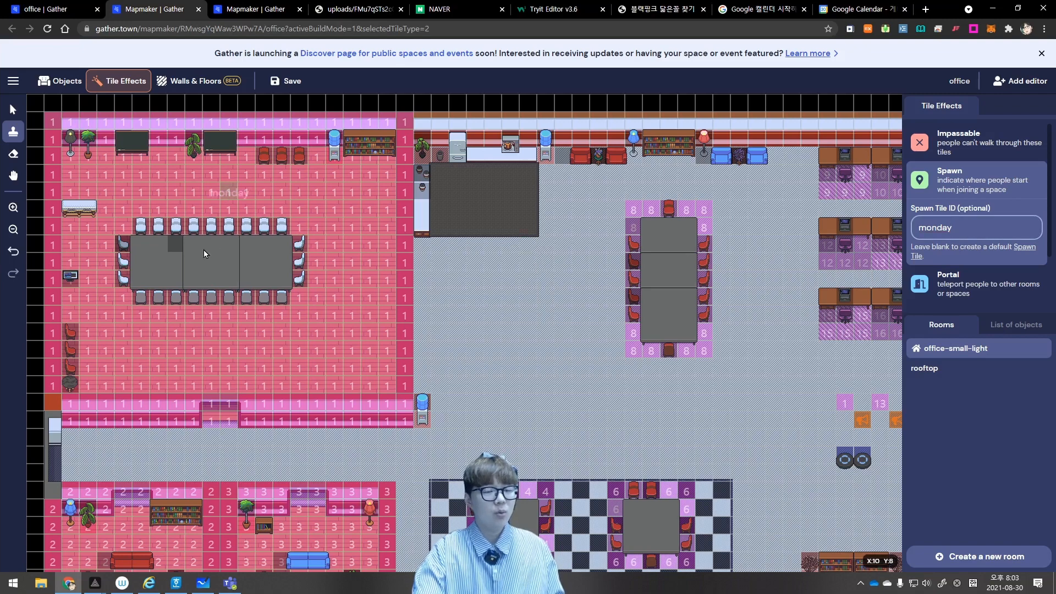
left_click(286, 81)
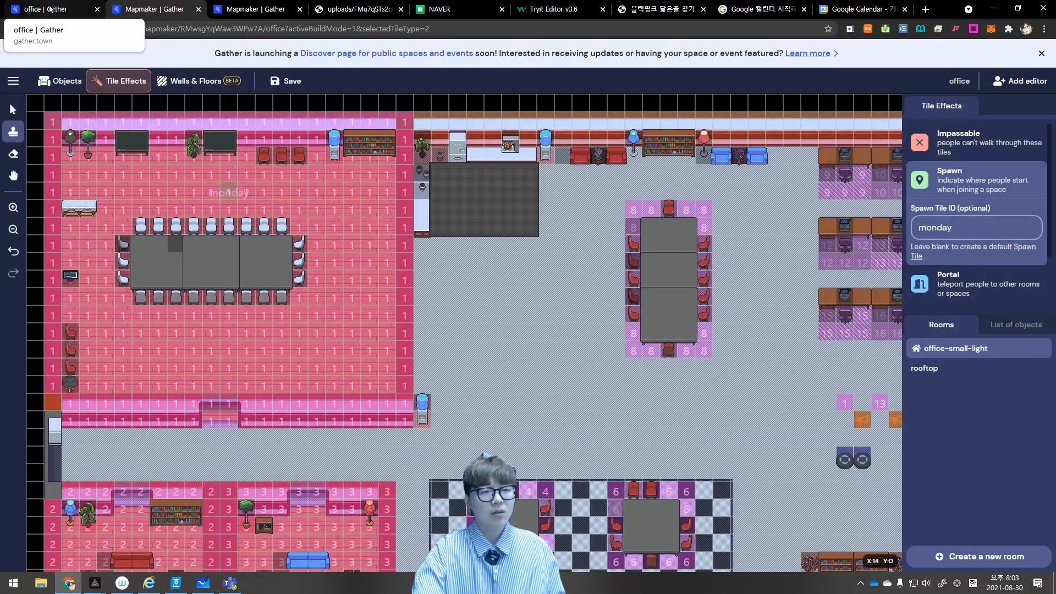
Create an event at Monday (in Office Small Light) through Google Calendar, title it 월요일 회의, and save it
left_click(53, 9)
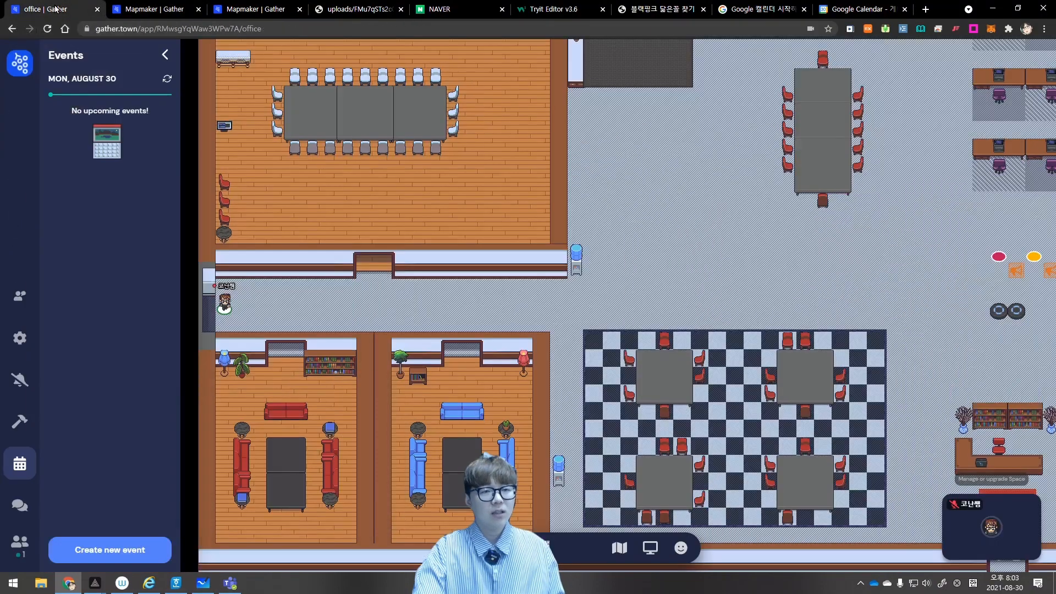
left_click(122, 552)
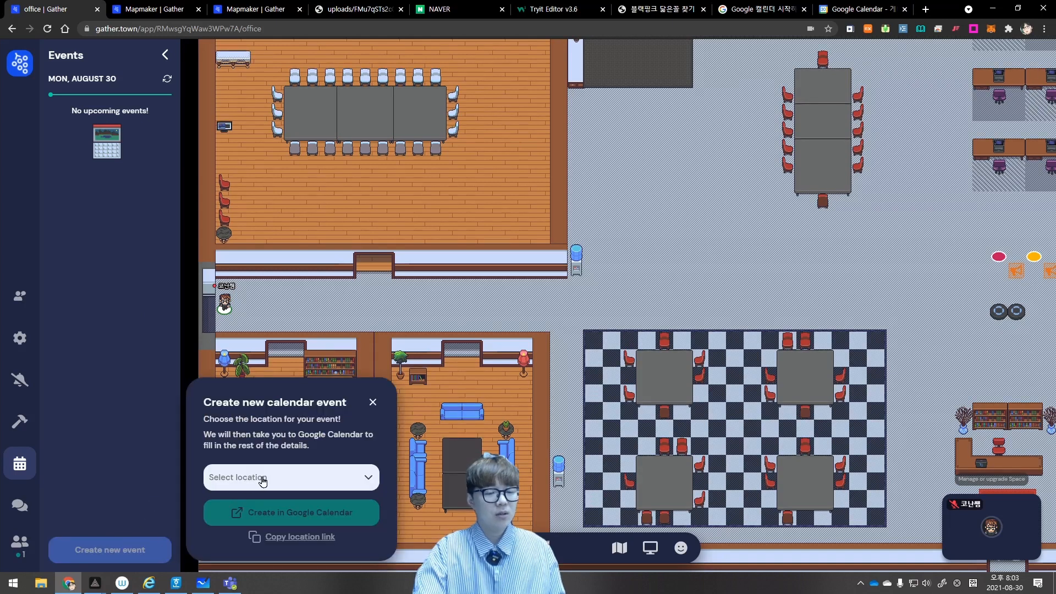
left_click(265, 482)
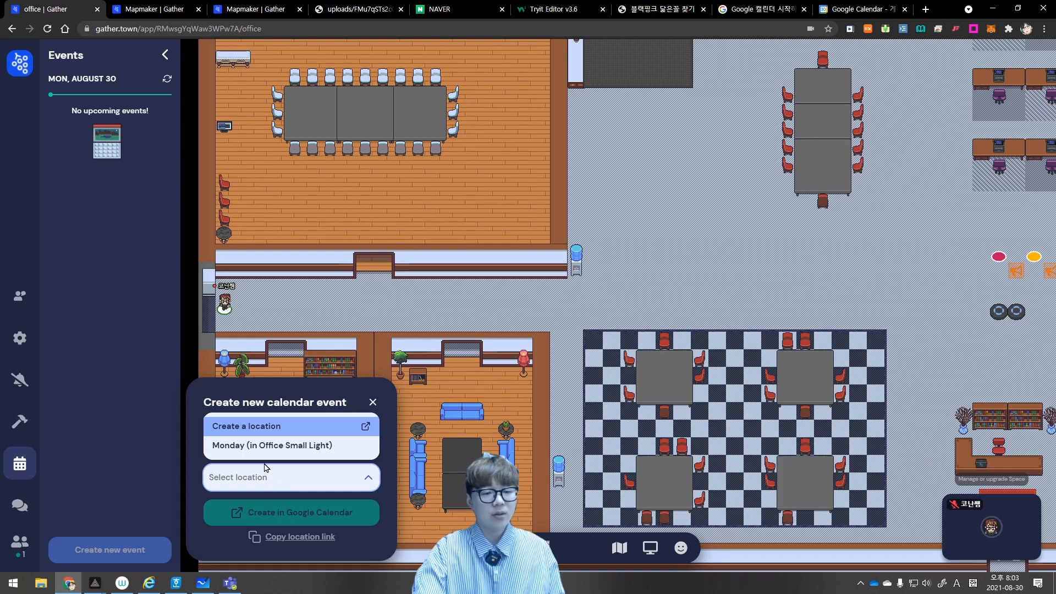
left_click(264, 446)
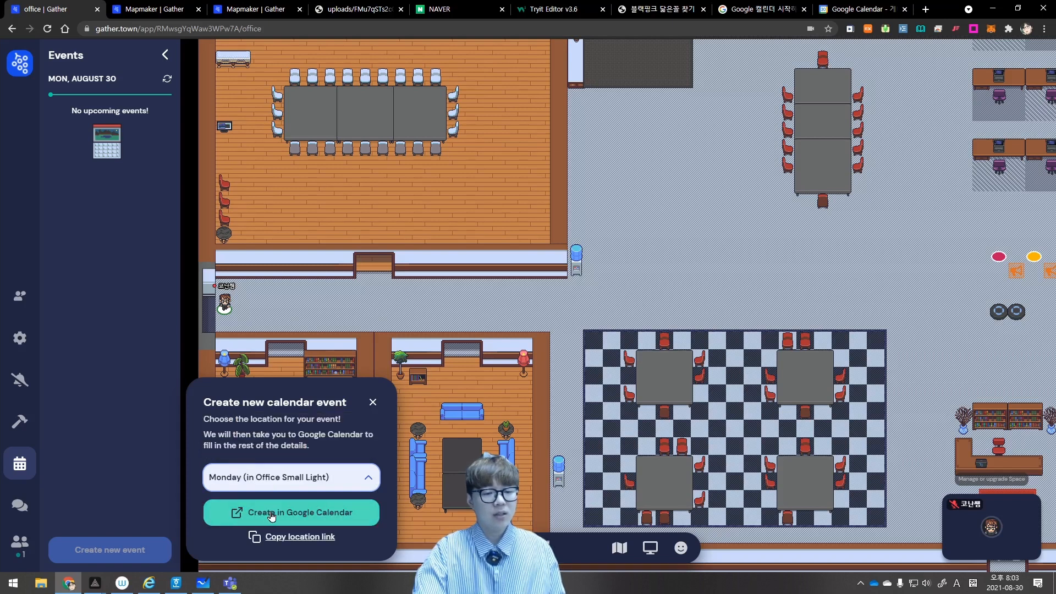
left_click(270, 516)
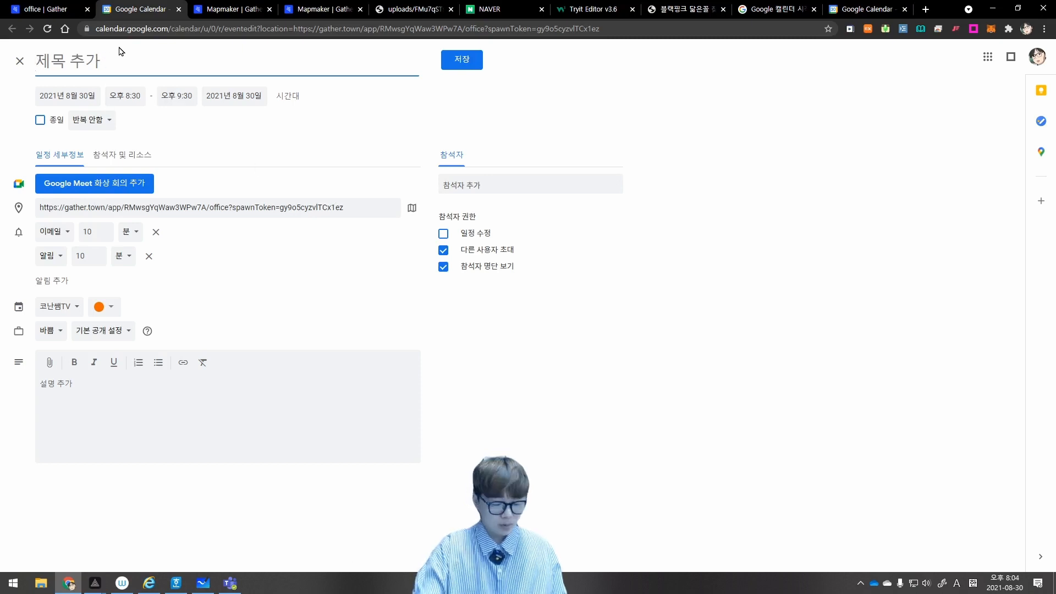
type("월 ㅇ")
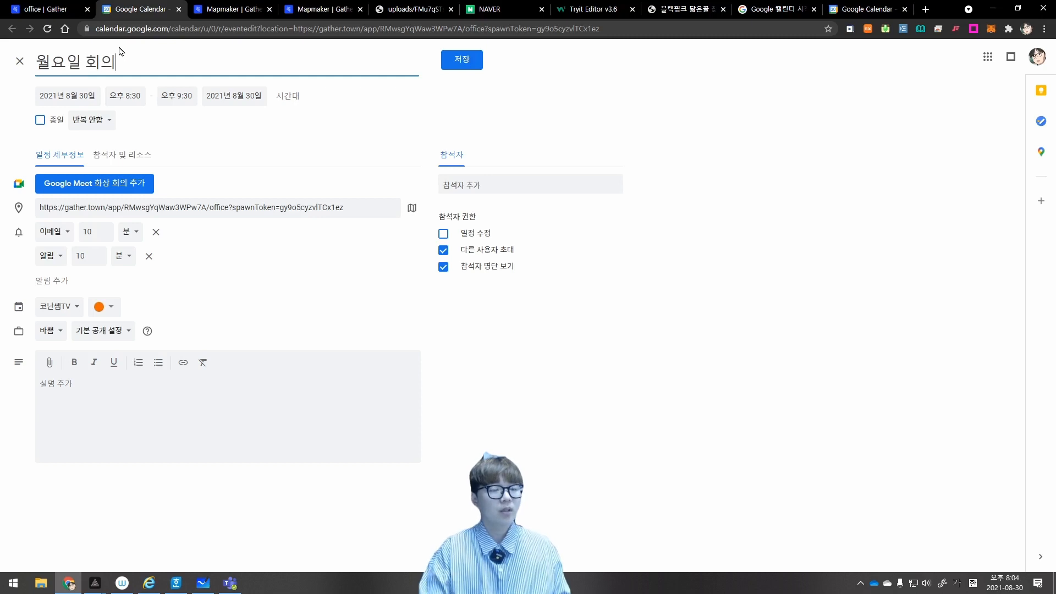
left_click(475, 62)
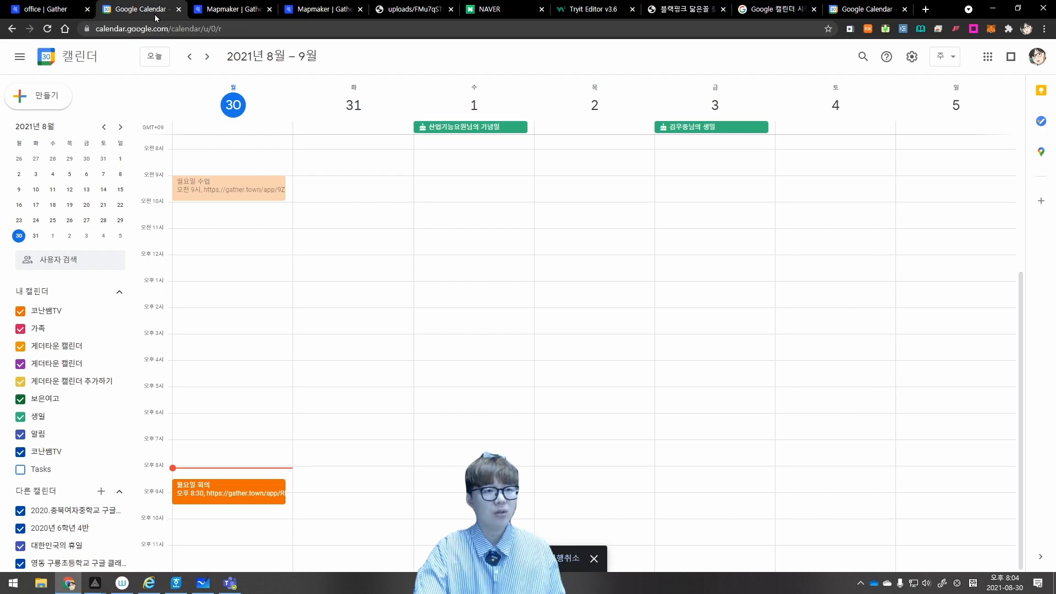
Check the office's Events calendar and examine the 월요일 수업 reminder message with its location link in Gmail
left_click(50, 9)
left_click(30, 473)
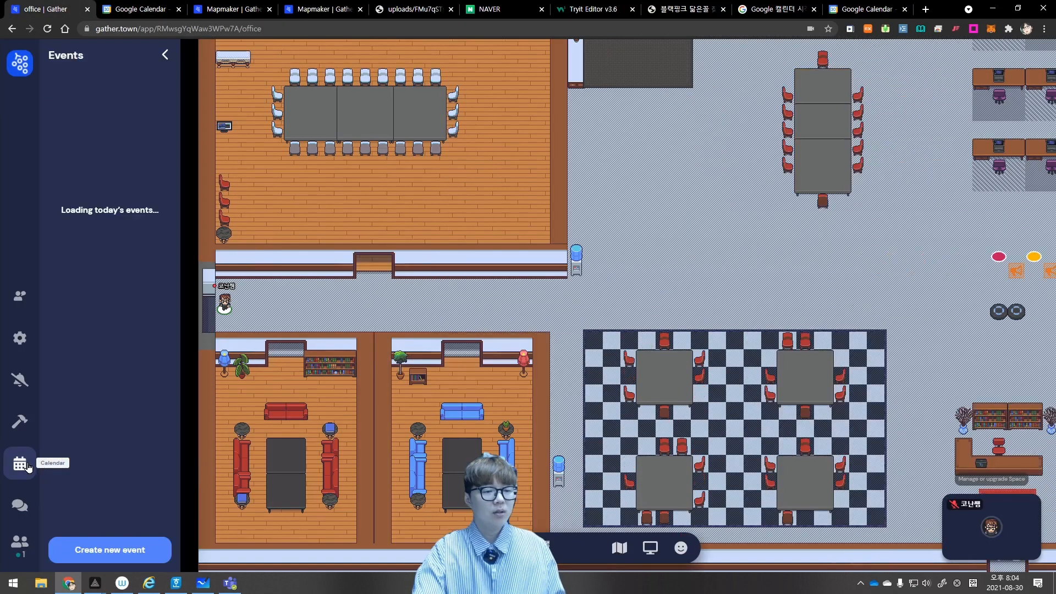
left_click(925, 10)
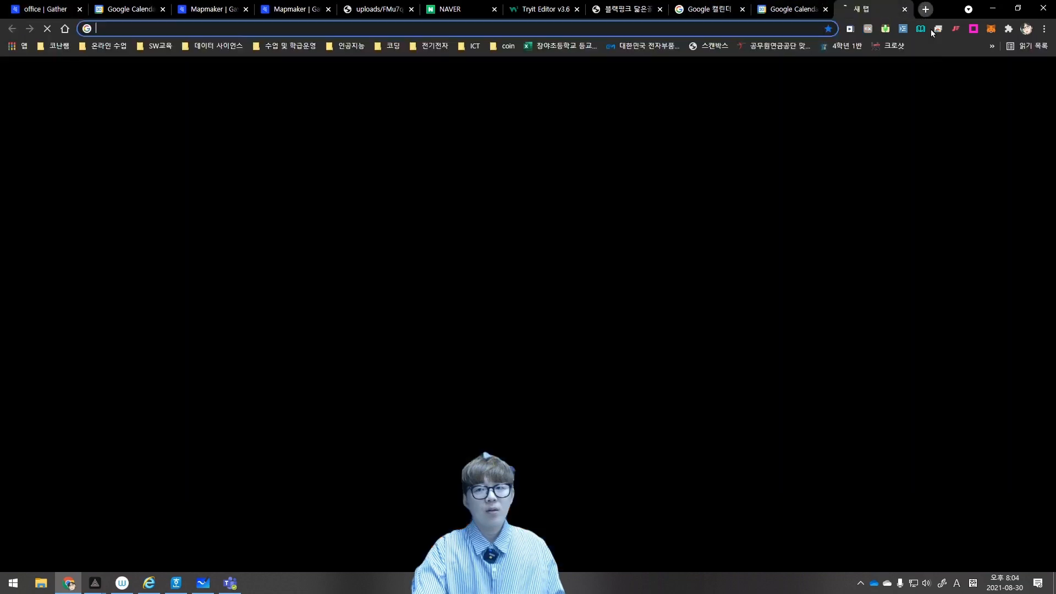
left_click(948, 75)
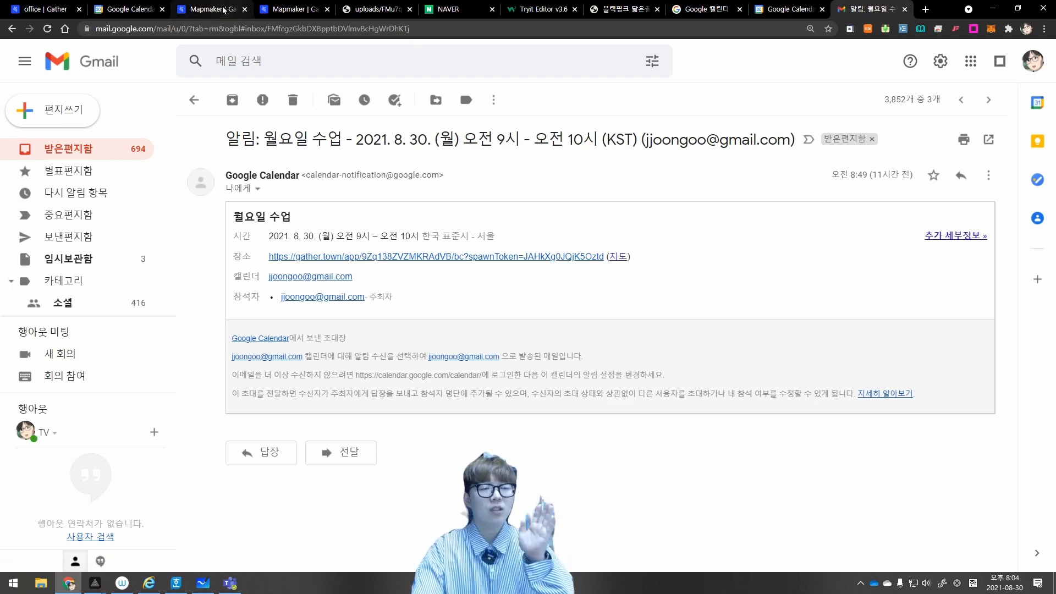
left_click(46, 9)
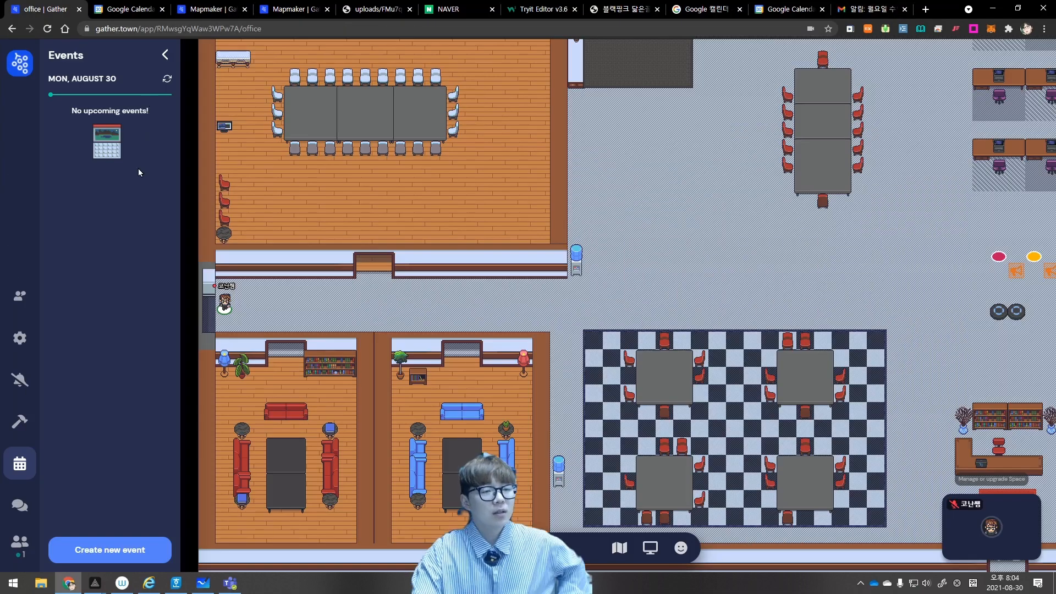
right_click(101, 160)
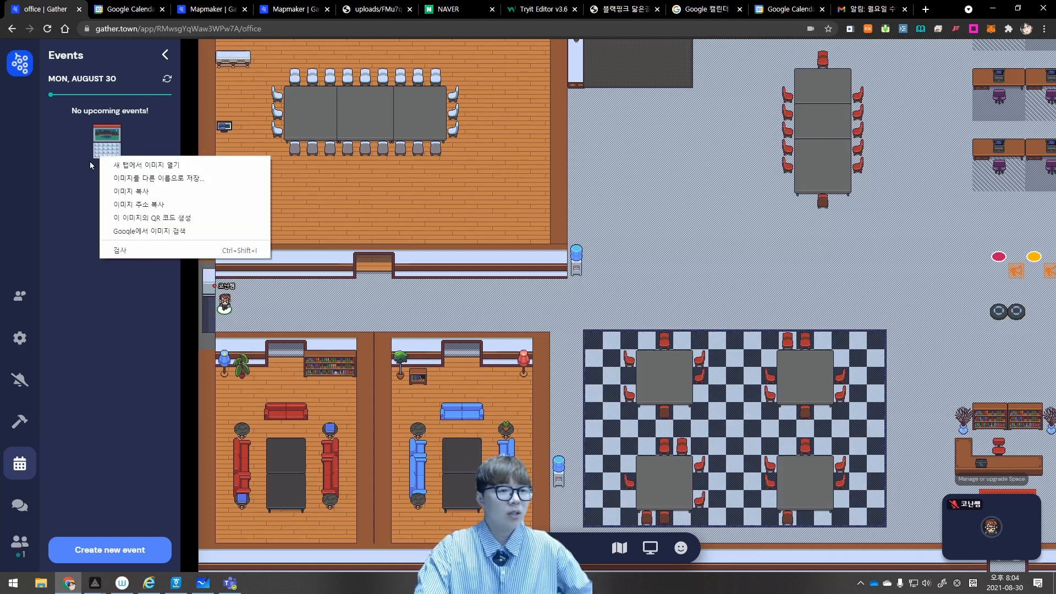
left_click(88, 154)
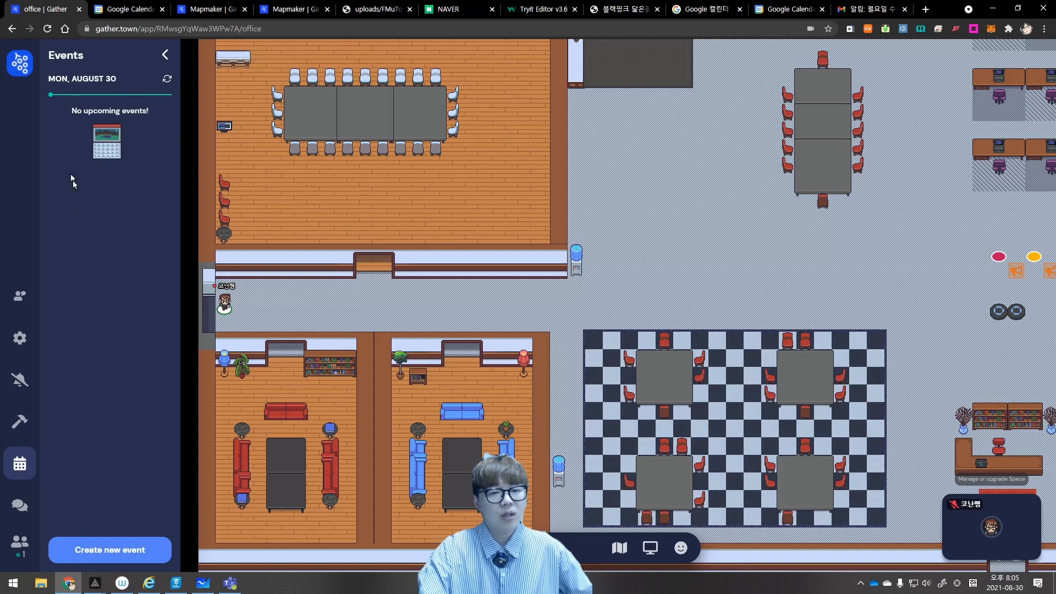
Close the Events calendar and walk the avatar from the corridor across the office to the desk area
left_click(165, 55)
key("Right")
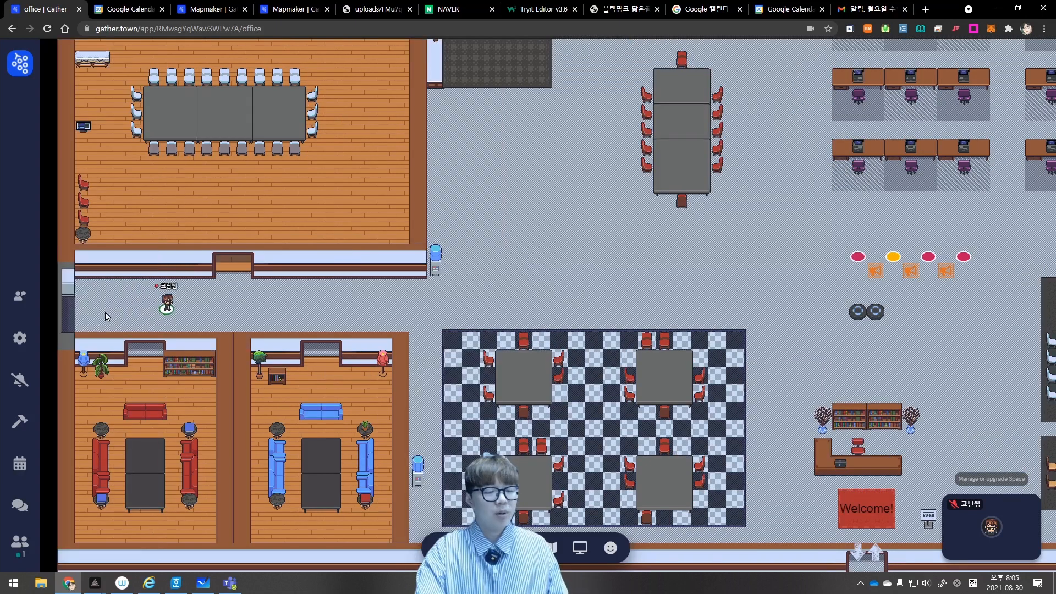
key("Right")
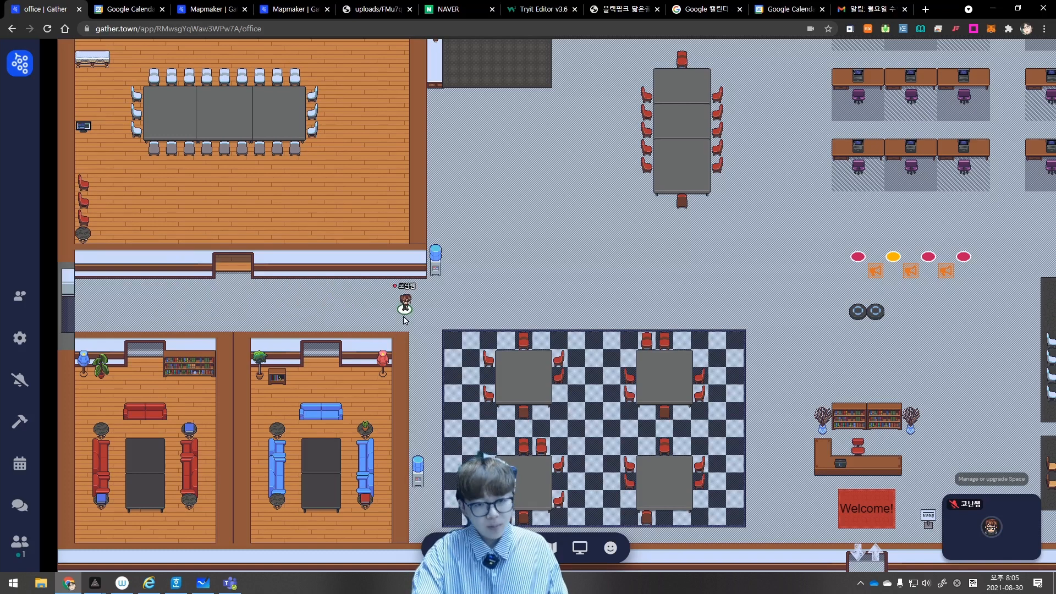
key("Right")
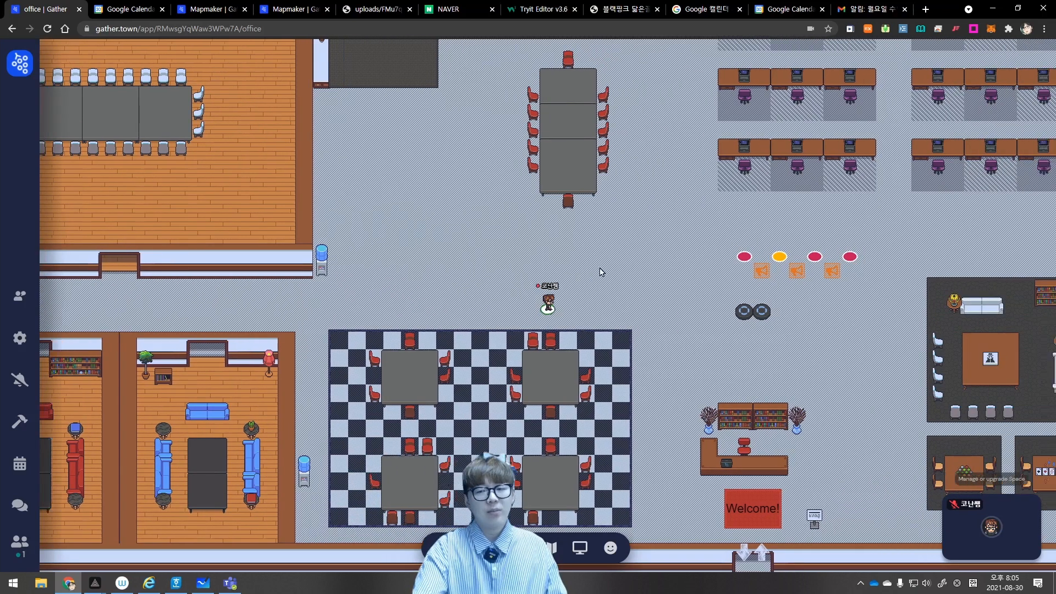
key("Down")
key("Right")
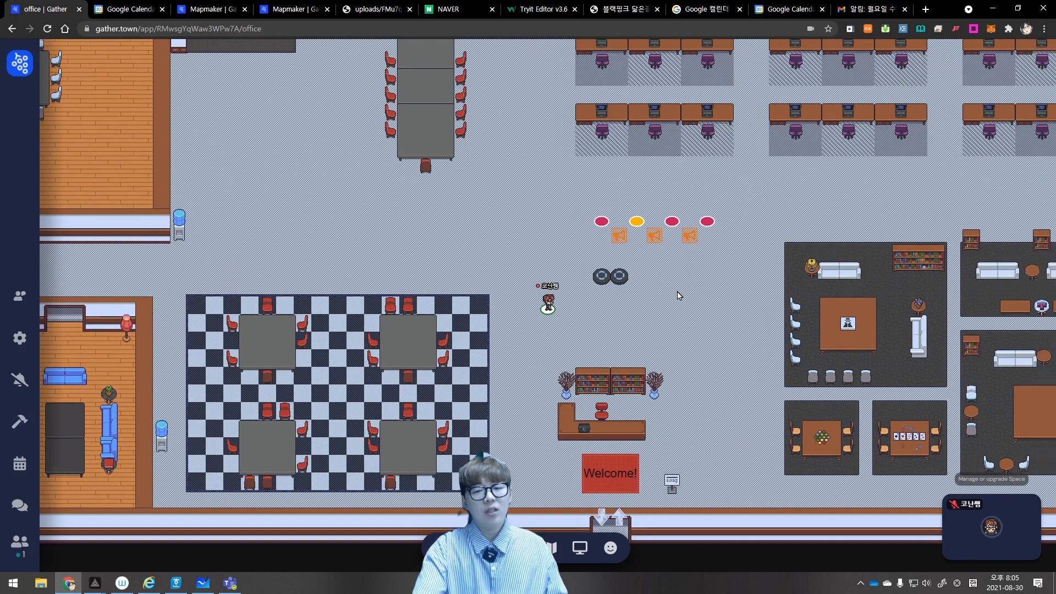
key("Up")
key("Up")
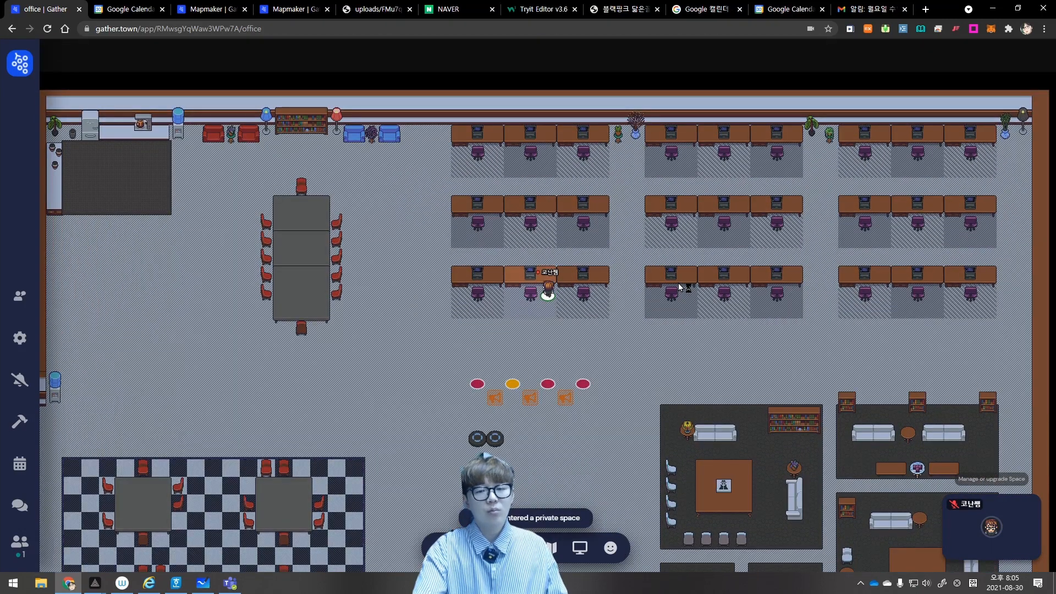
Walk the avatar from the desk area past the checkered-floor tables to the long table with red chairs
key("Down")
key("Left")
key("Left")
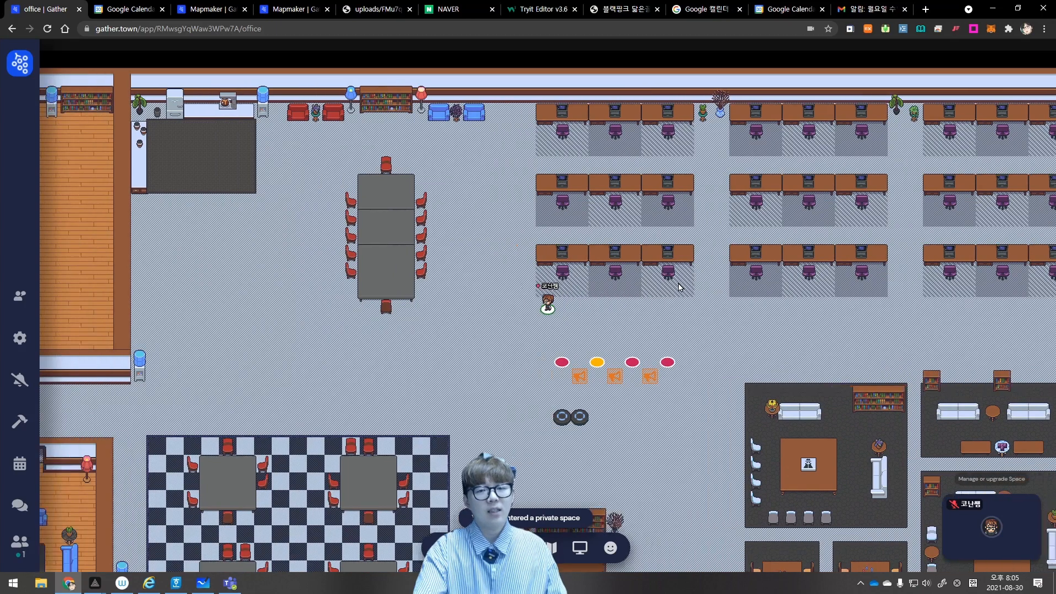
key("Up")
key("Down")
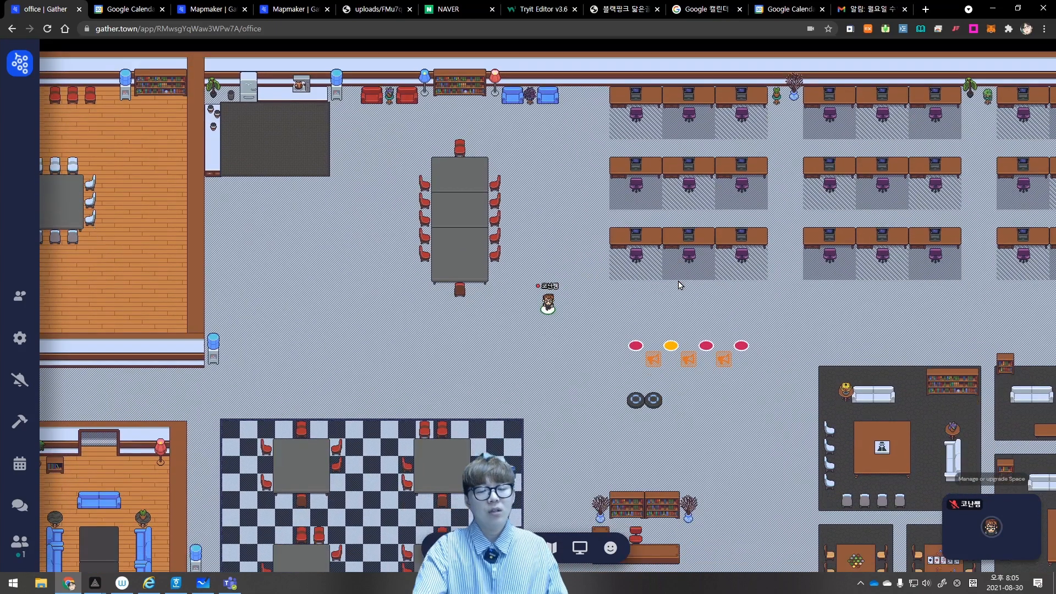
key("Left")
key("Left")
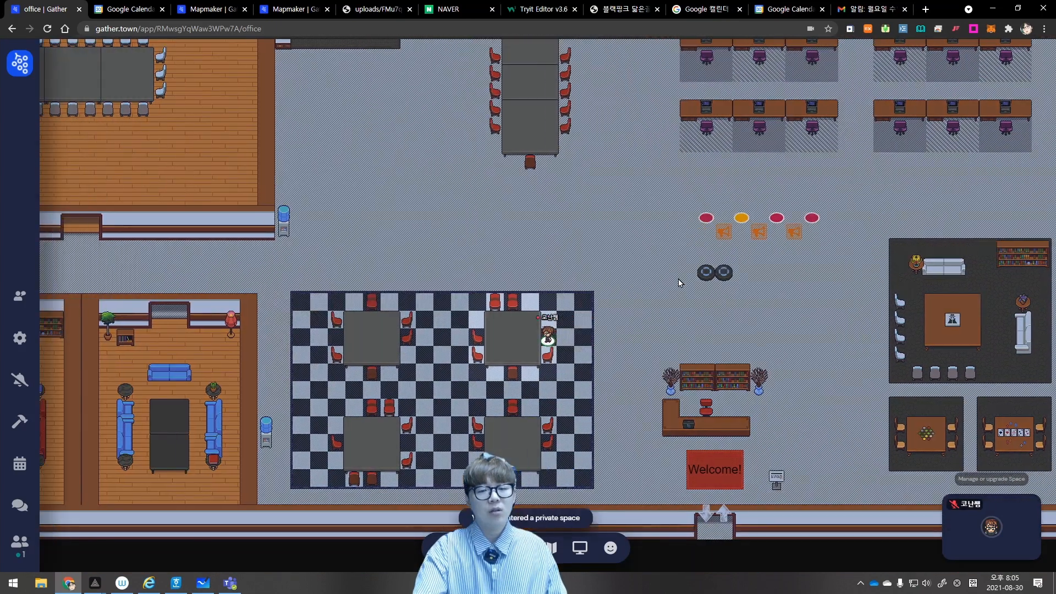
key("Up")
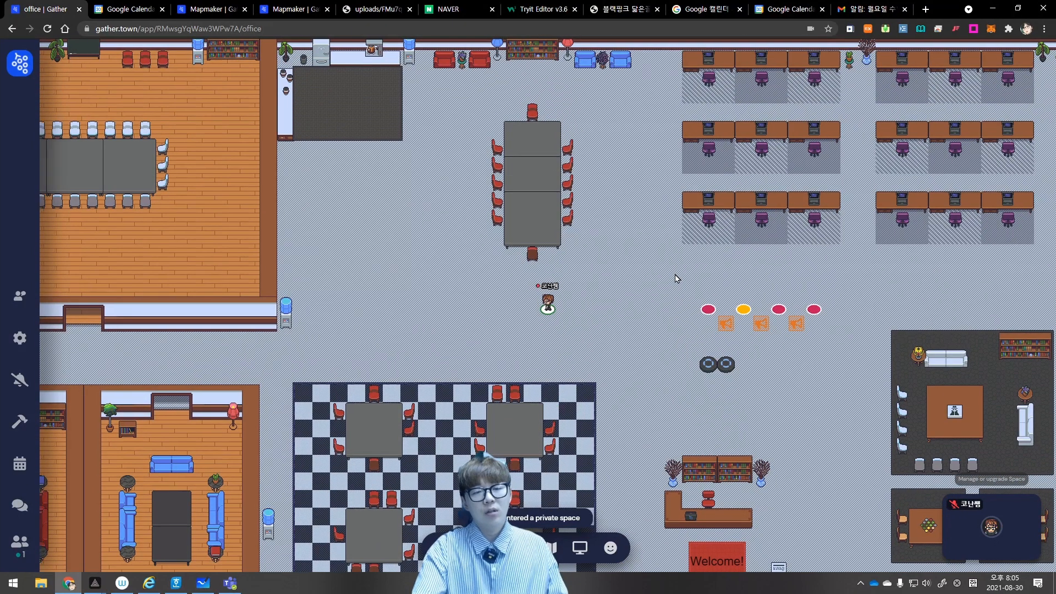
key("Left")
key("Up")
key("Up")
key("Up")
key("Left")
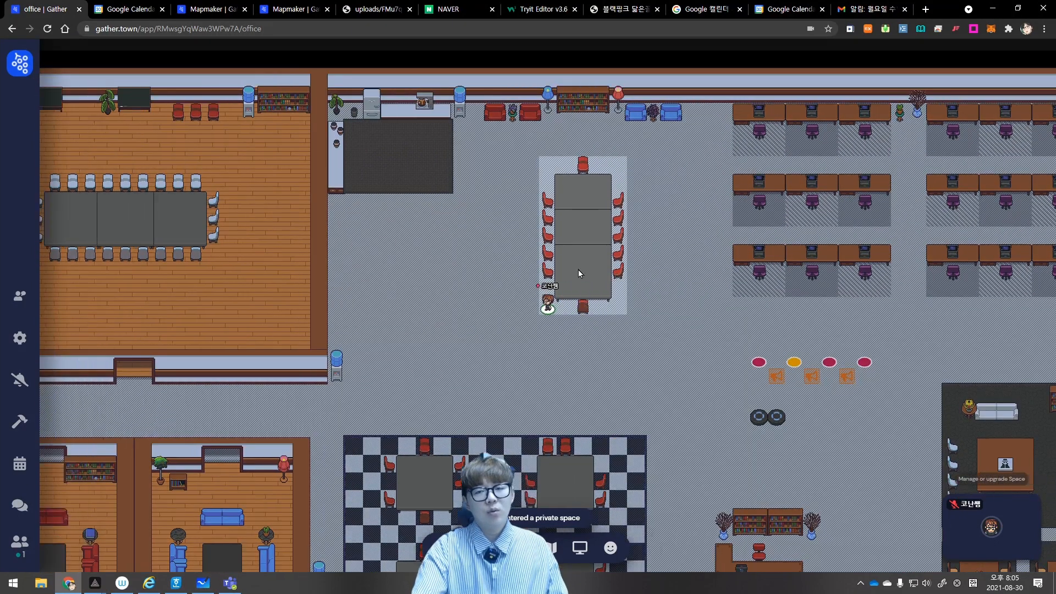
Walk the avatar from the long red-chair table to the corridor outside the large meeting room
key("Left")
key("Left")
key("Left")
key("Down")
key("Down")
key("Down")
key("Down")
key("Down")
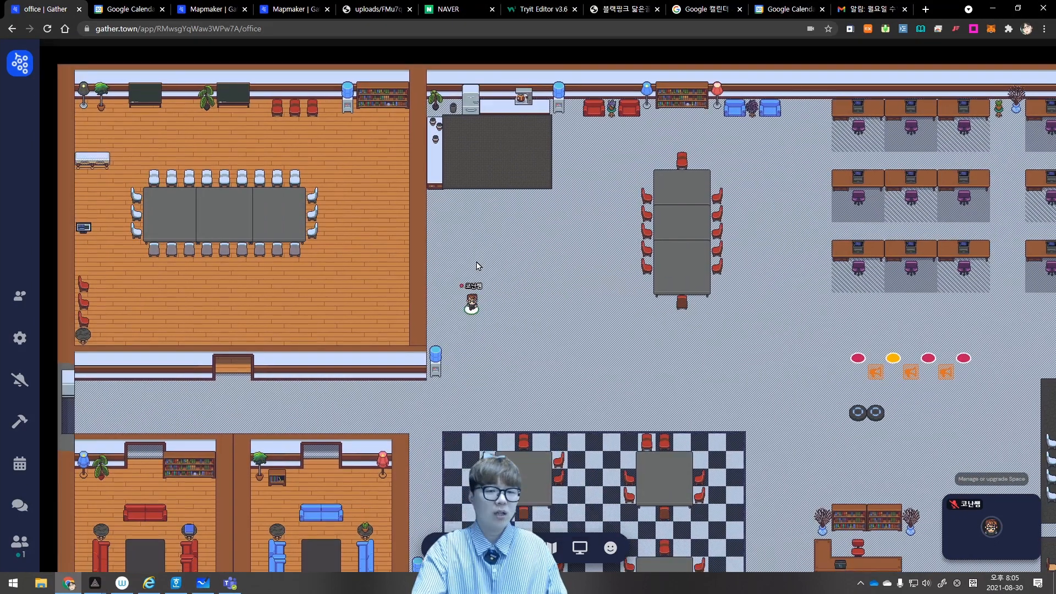
key("Left")
key("Left")
key("Left")
key("Left")
key("Left")
key("Left")
key("Left")
key("Left")
key("Left")
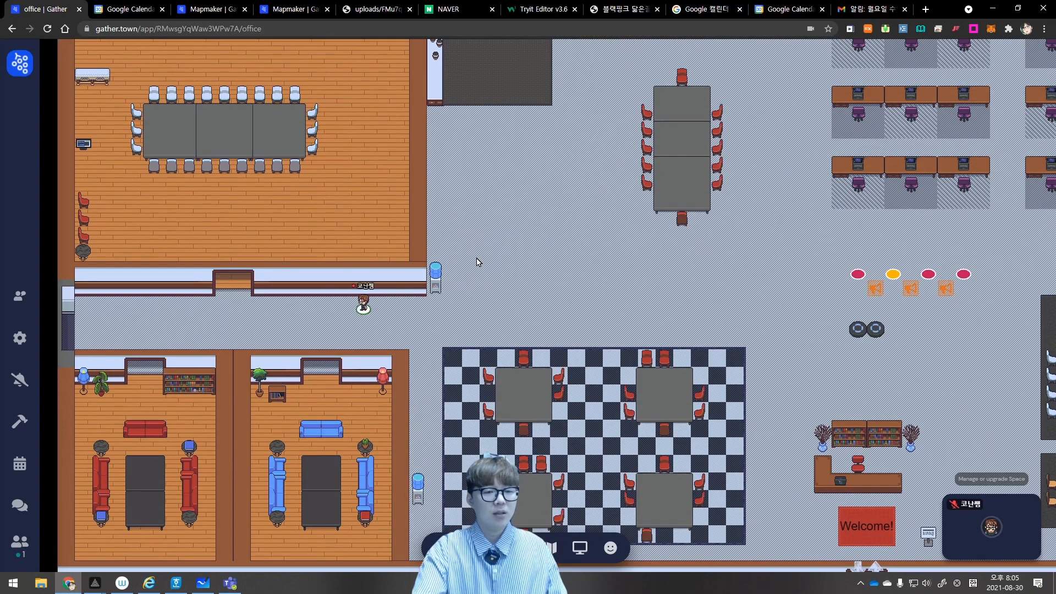
key("Down")
key("Down")
Turn on Beta features in the office's Space Preferences and close the settings
left_click(214, 9)
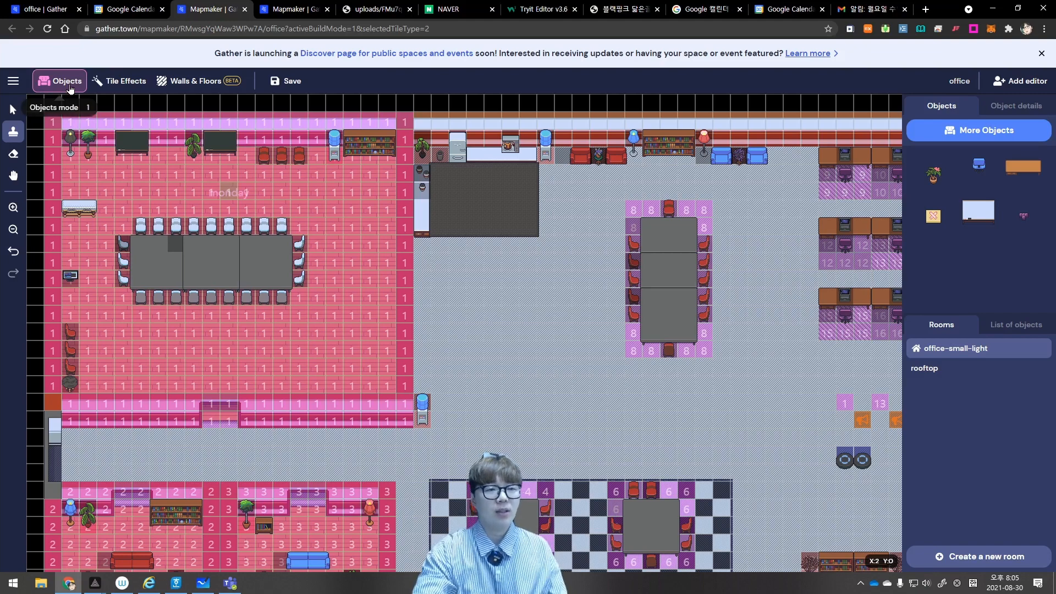
left_click(61, 10)
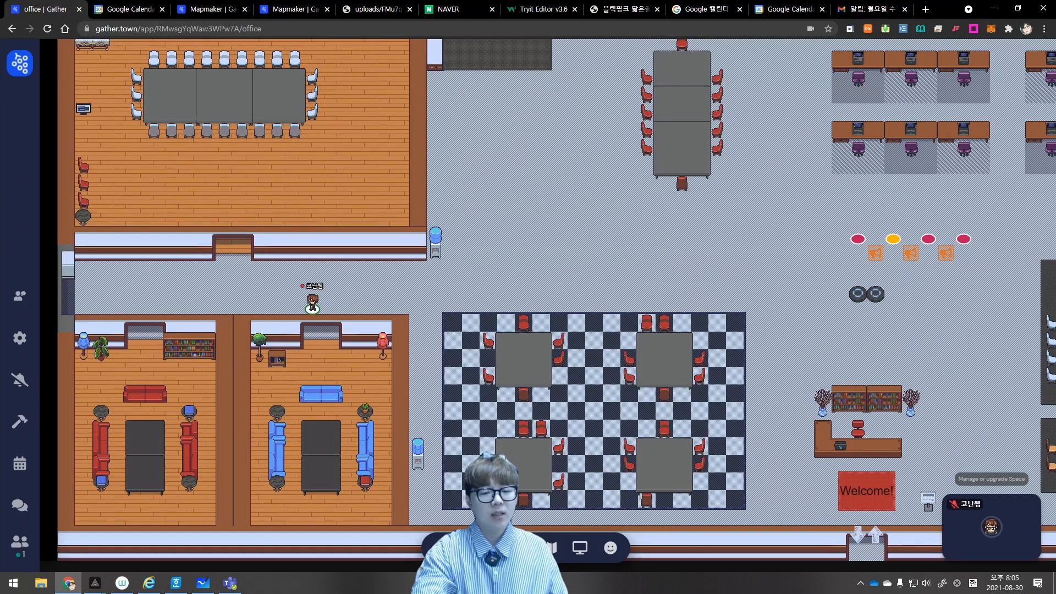
left_click(463, 547)
left_click(476, 431)
left_click(390, 188)
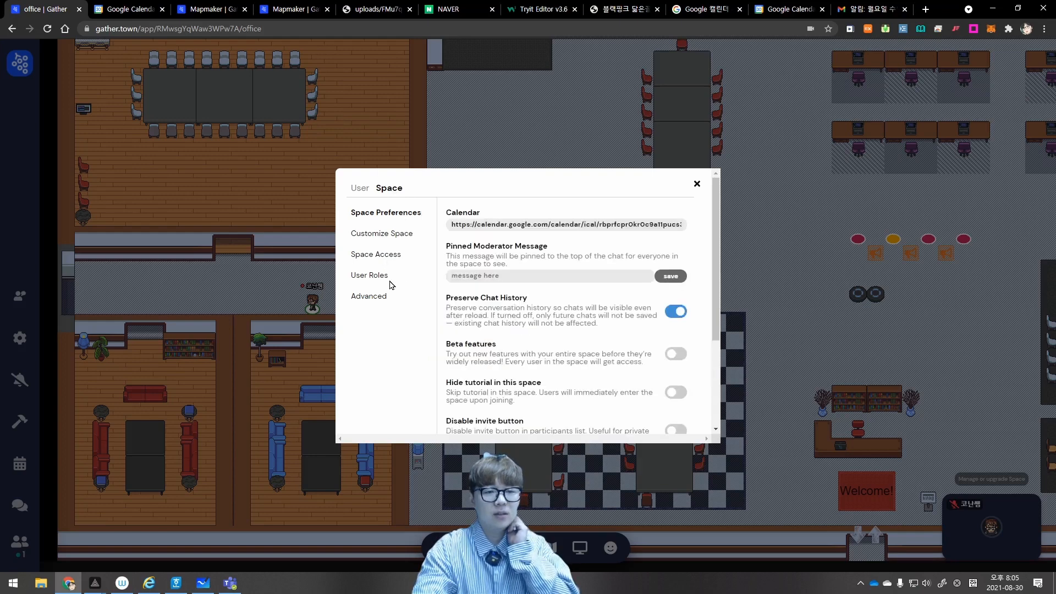
left_click(396, 235)
left_click(382, 214)
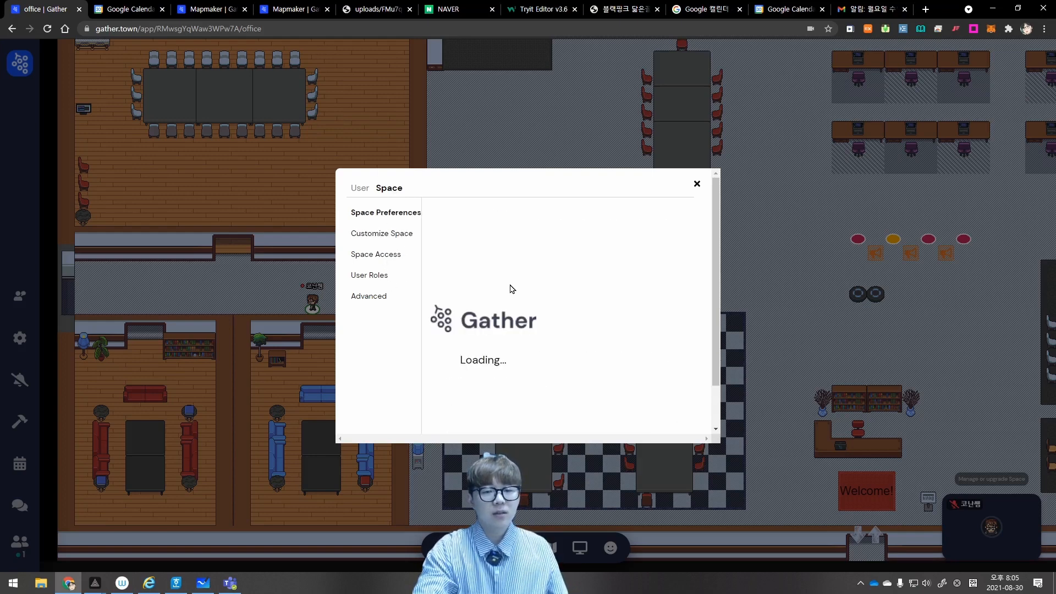
scroll(523, 303, "down", 1)
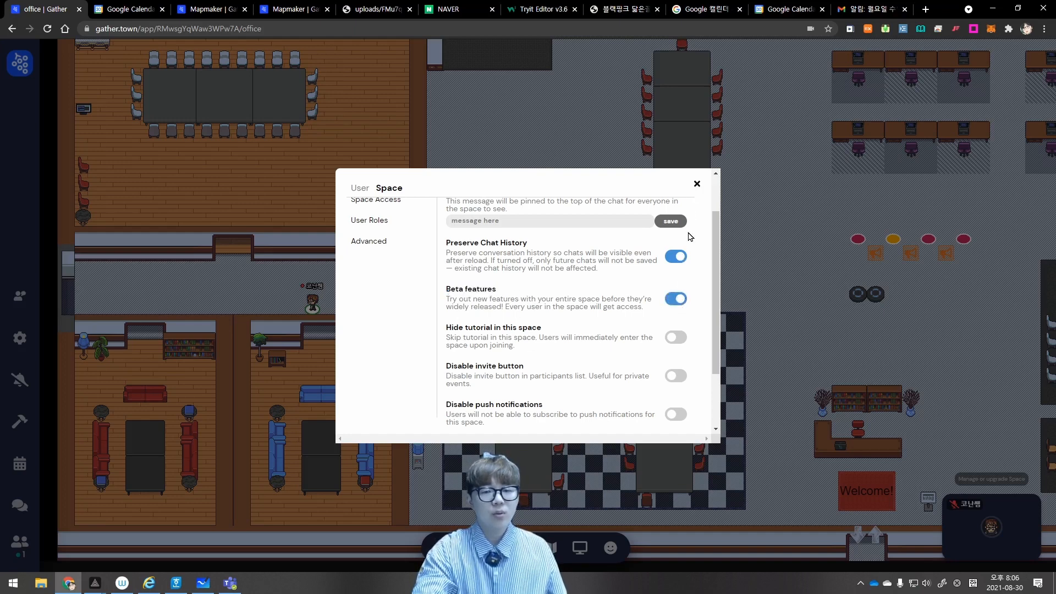
left_click(696, 184)
Open the Mapmaker's extension settings and activate the Doors and Password Doors extensions
left_click(204, 10)
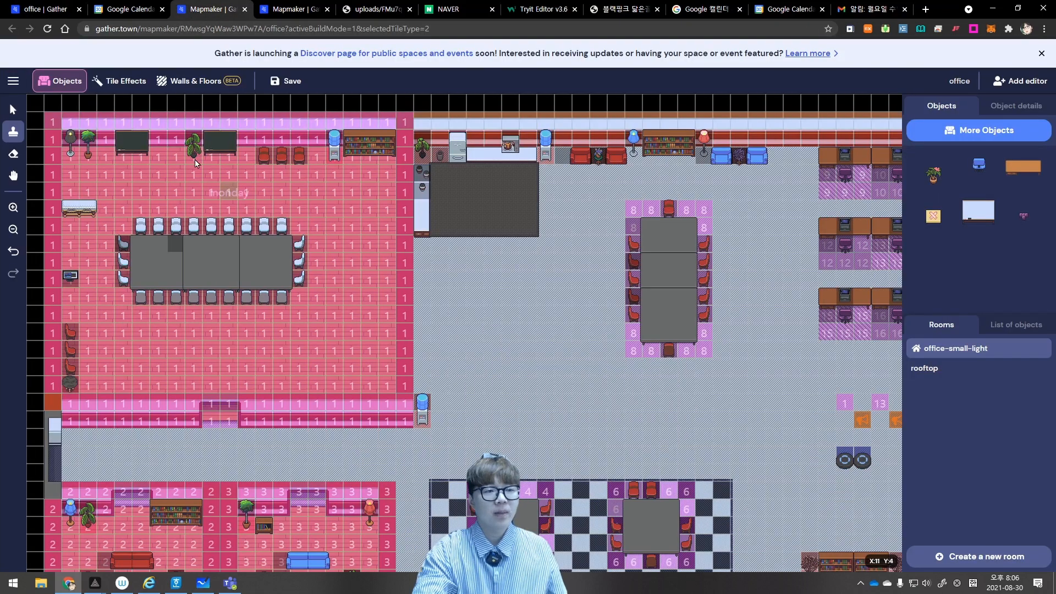
left_click(14, 81)
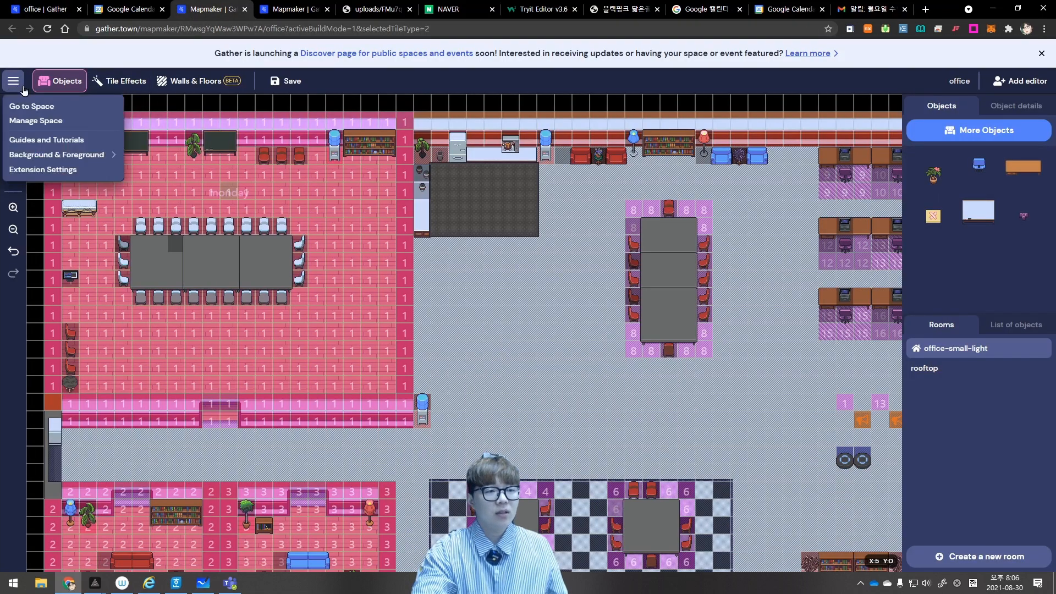
left_click(41, 171)
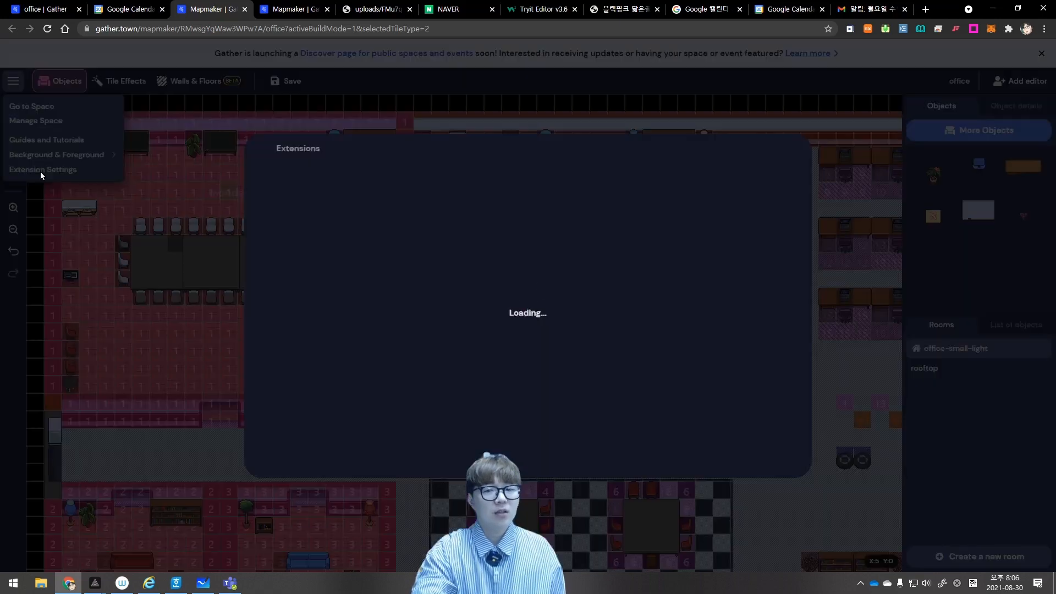
left_click(385, 203)
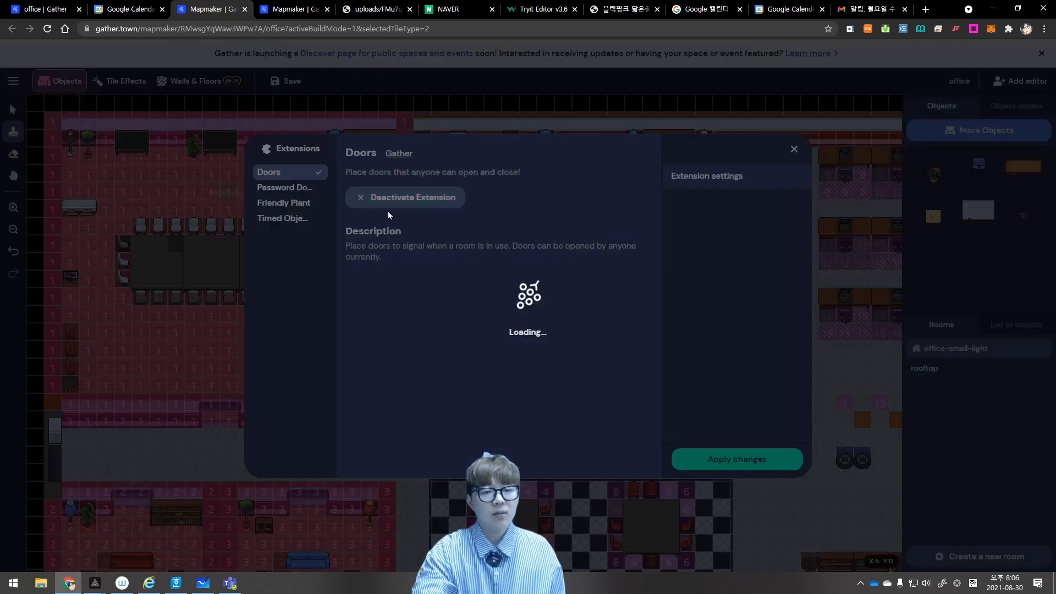
left_click(297, 188)
left_click(385, 208)
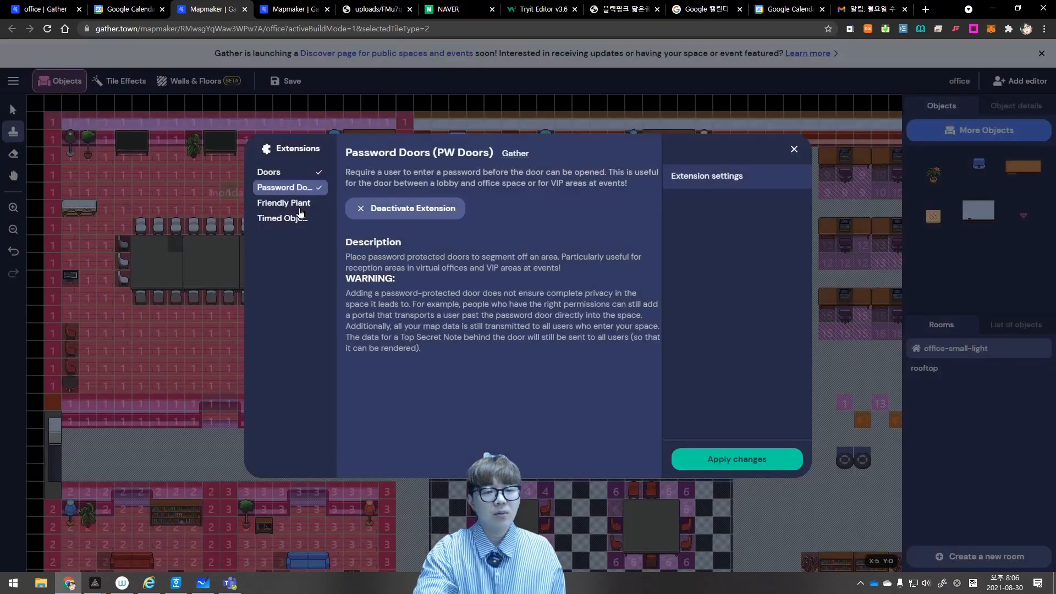
Activate the Friendly Plant and Timed Objects extensions, apply the changes and close the extension settings
left_click(292, 203)
left_click(380, 199)
left_click(286, 218)
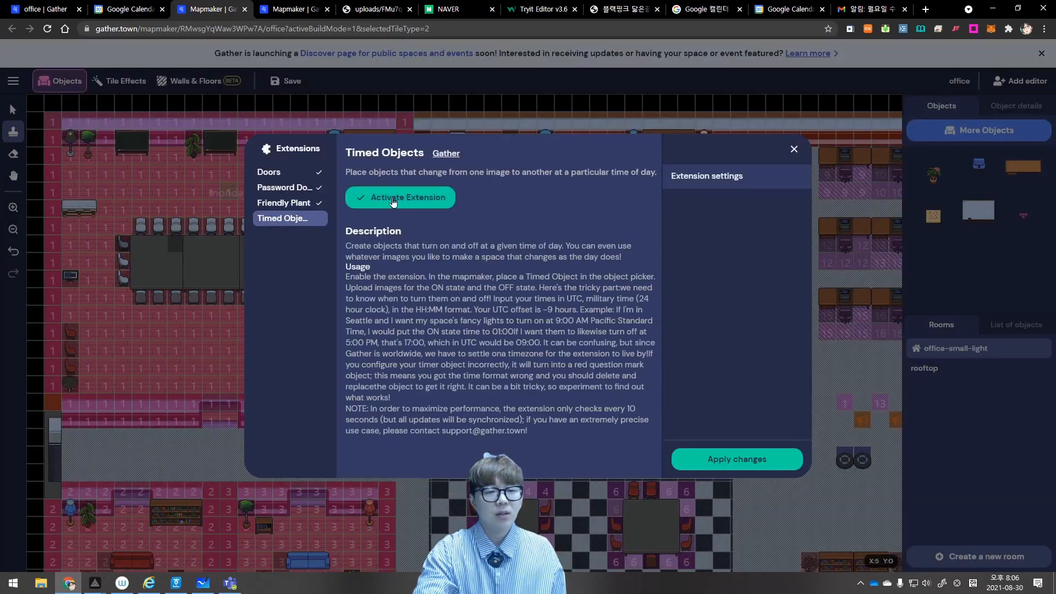
left_click(405, 197)
left_click(726, 457)
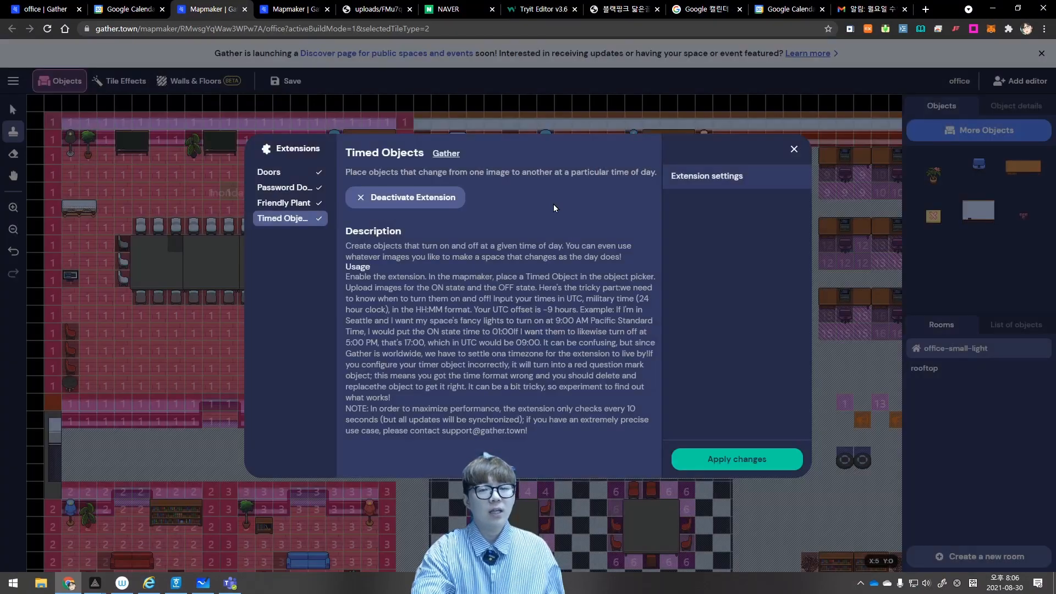
left_click(794, 149)
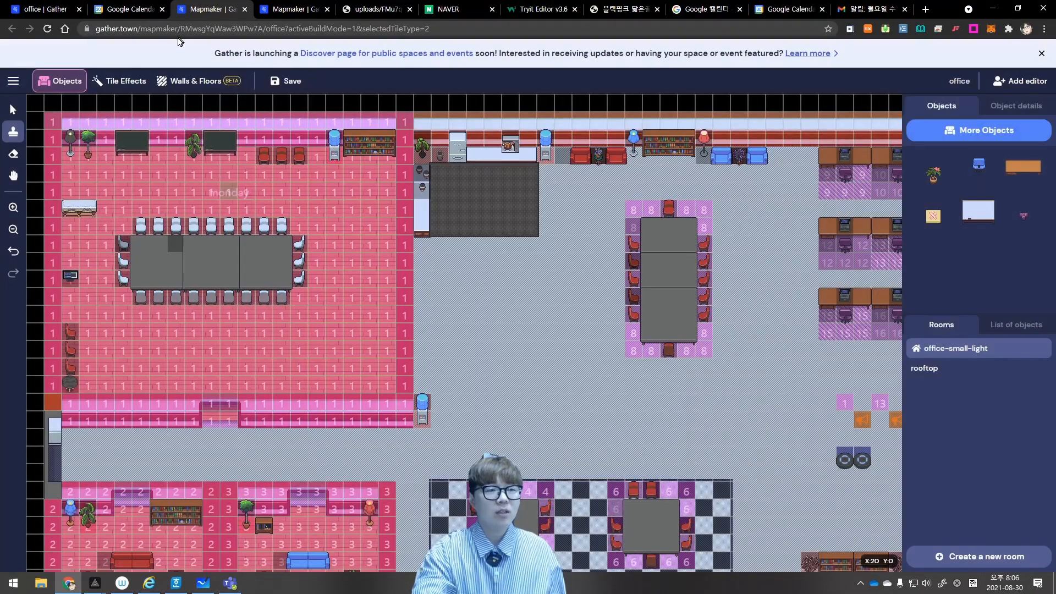
Place a Simple door from the Doors extension in the large meeting room's doorway and save the map
left_click(940, 130)
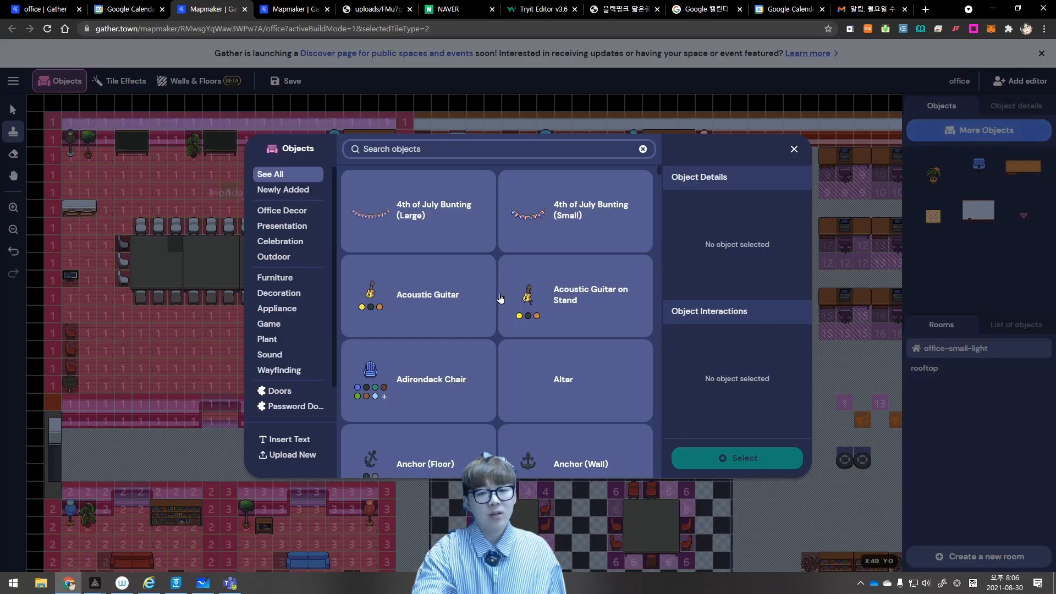
scroll(297, 370, "down", 1)
left_click(281, 361)
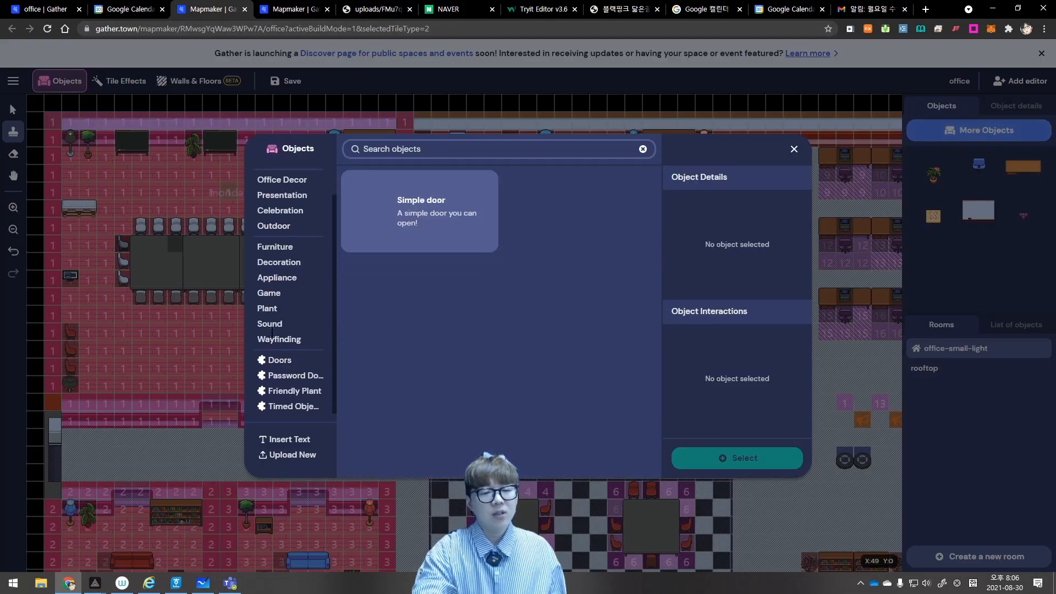
left_click(438, 202)
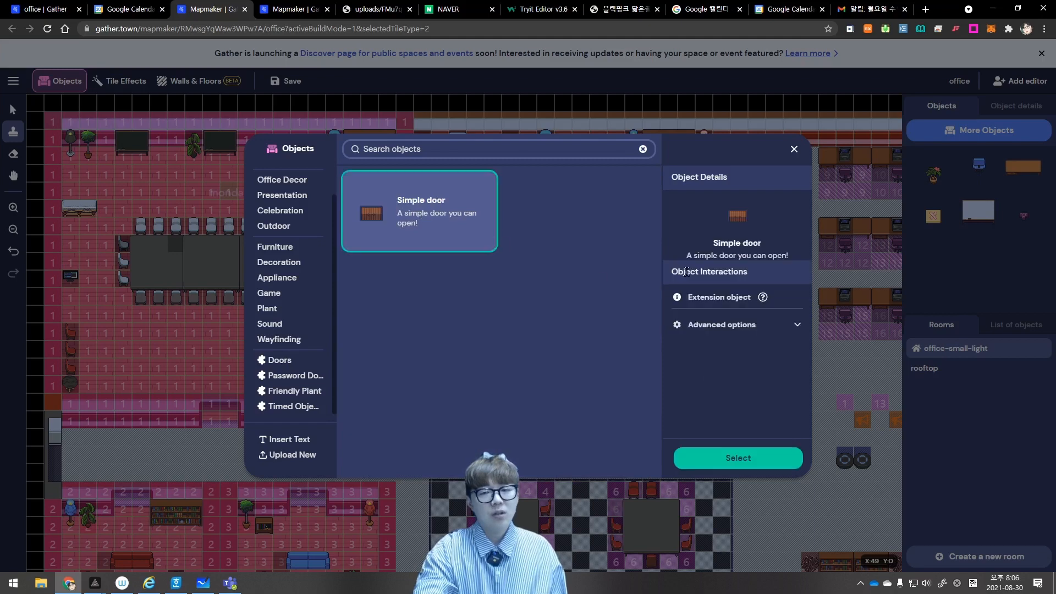
left_click(750, 458)
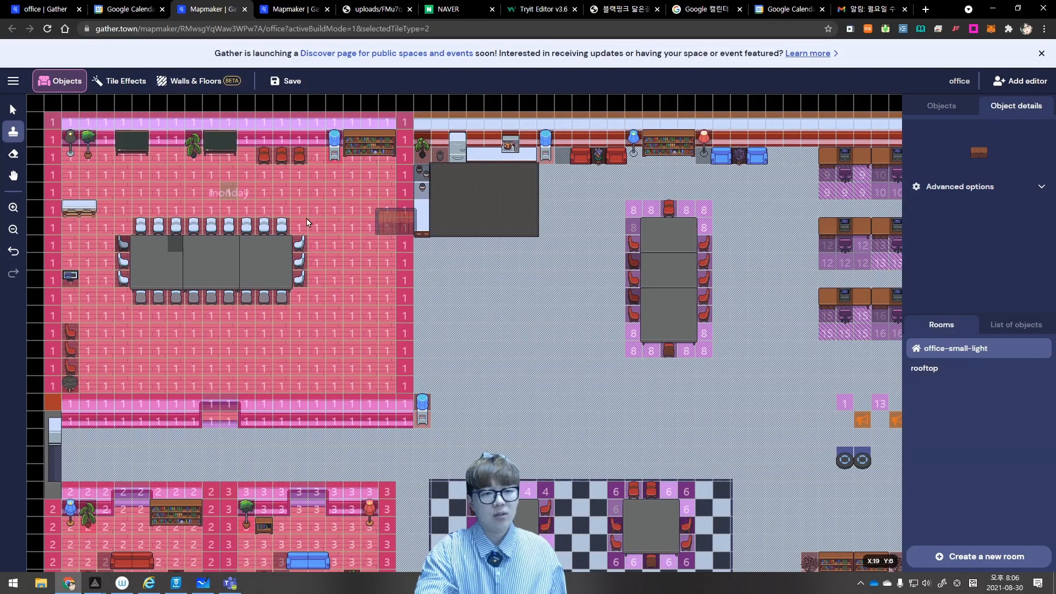
left_click(198, 414)
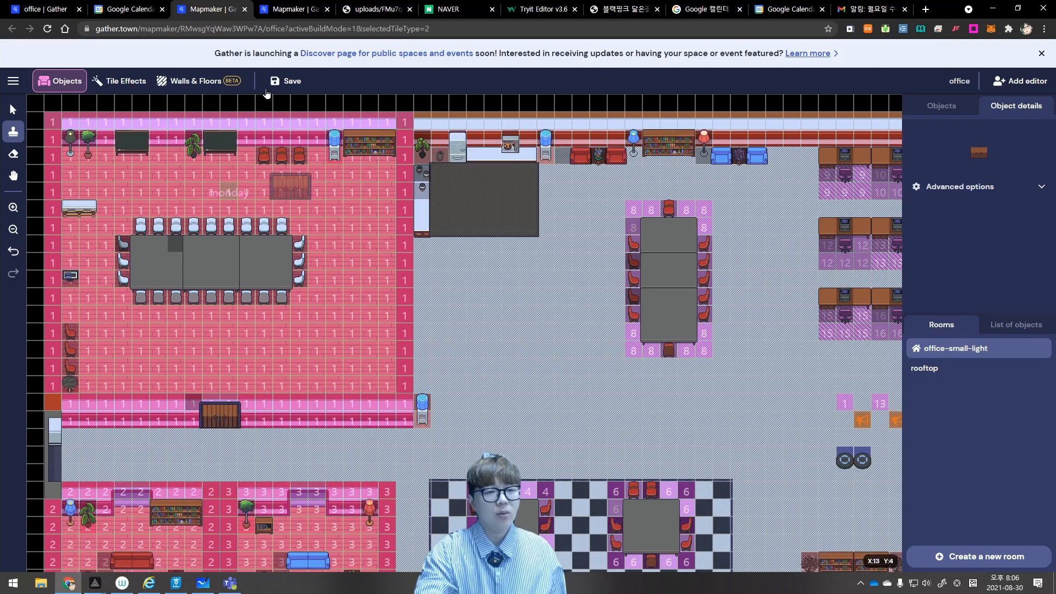
left_click(286, 81)
Return to the office and test the new door by walking the avatar between the corridor and the large meeting room
left_click(49, 10)
key("Left")
key("Left")
key("Left")
key("Left")
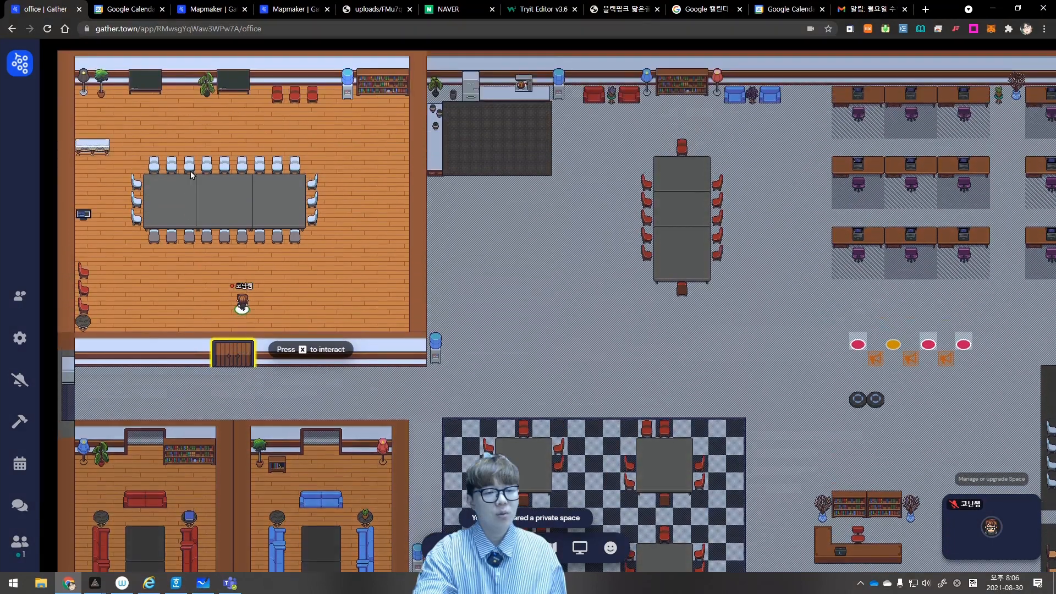
key("Up")
key("Up")
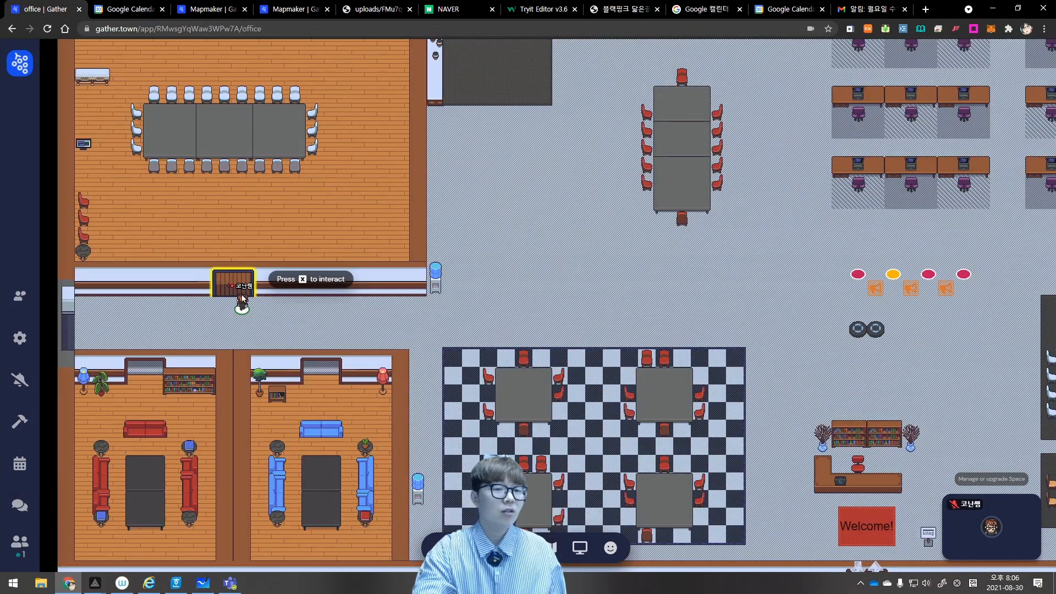
key("Up")
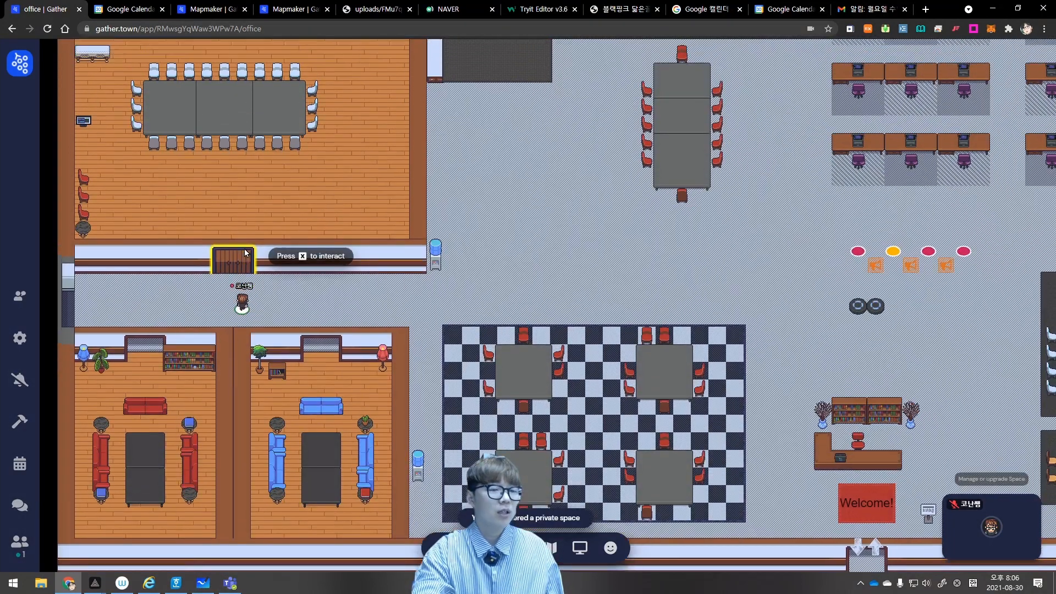
Inspect the placed Simple door's details in the Mapmaker, and walk the avatar into the doorway back in the office
key("ctrl+3")
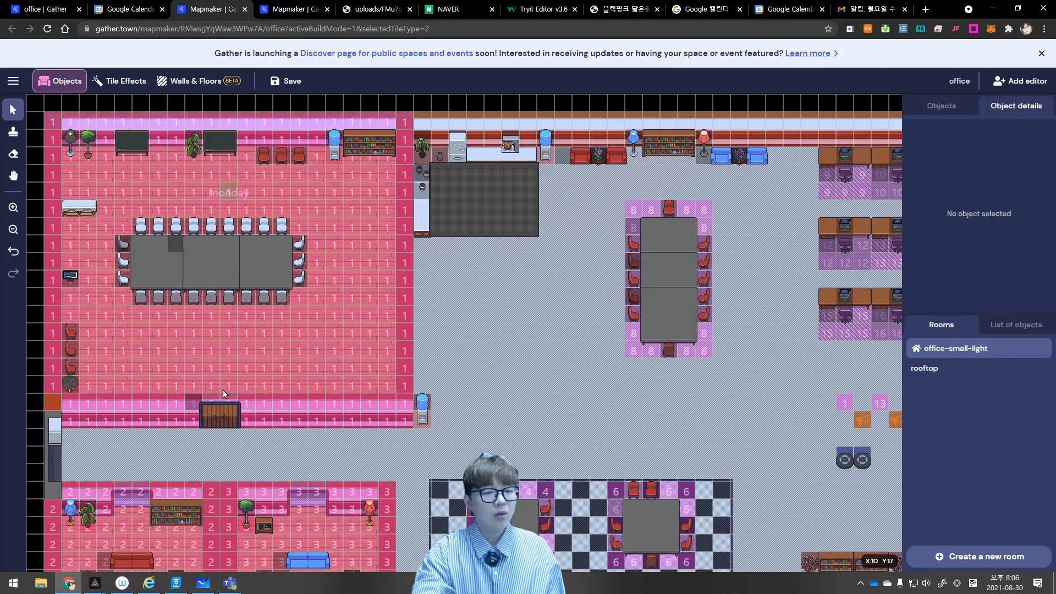
left_click(223, 410)
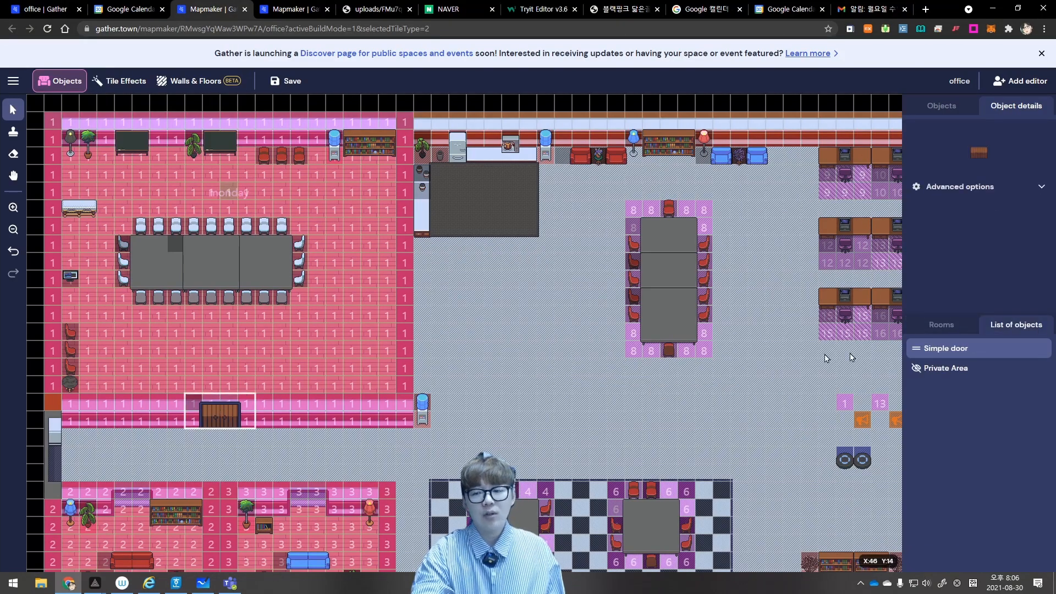
left_click(44, 8)
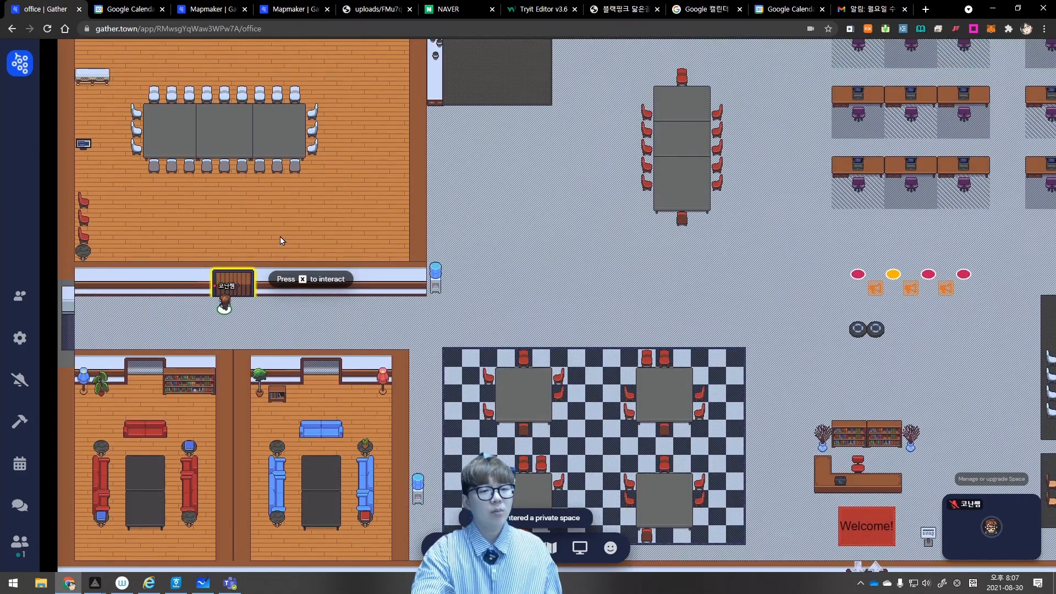
key("Up")
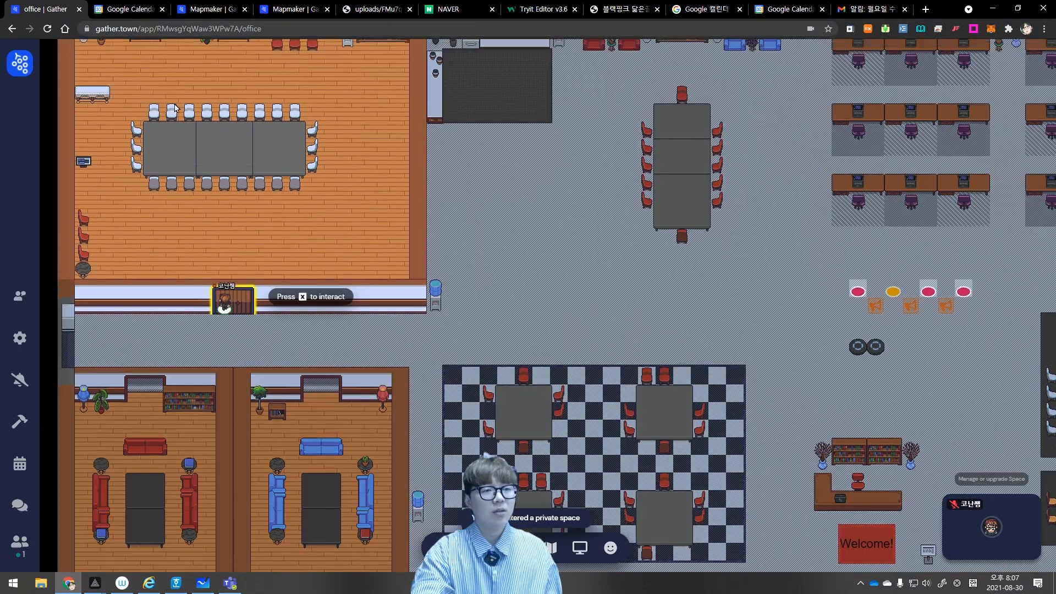
Place a Password door from the Password Doors extension in the doorway of the blue-sofa meeting room and save the map
left_click(201, 8)
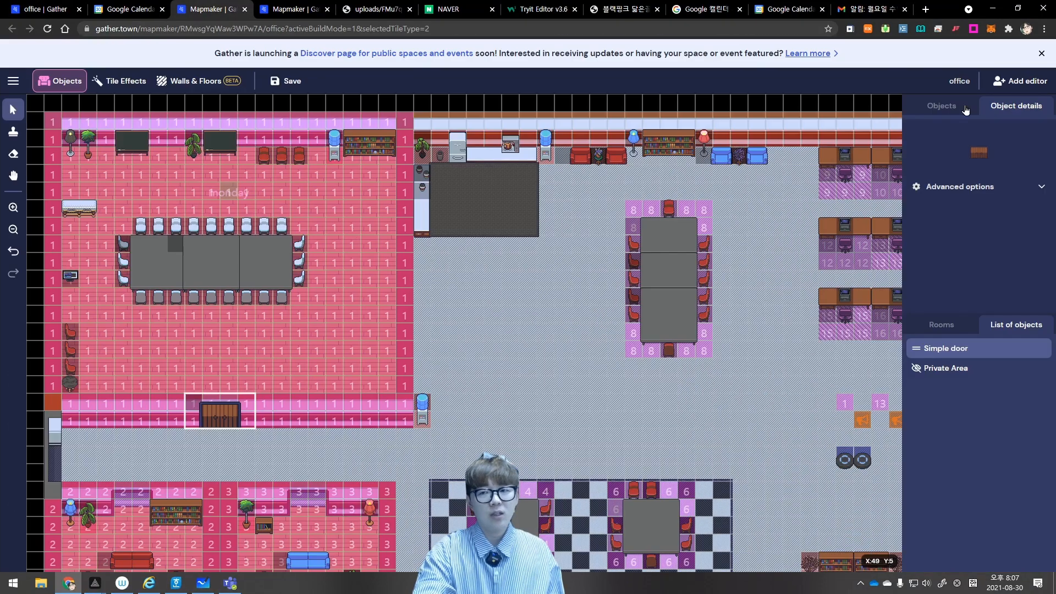
left_click(941, 106)
left_click(963, 132)
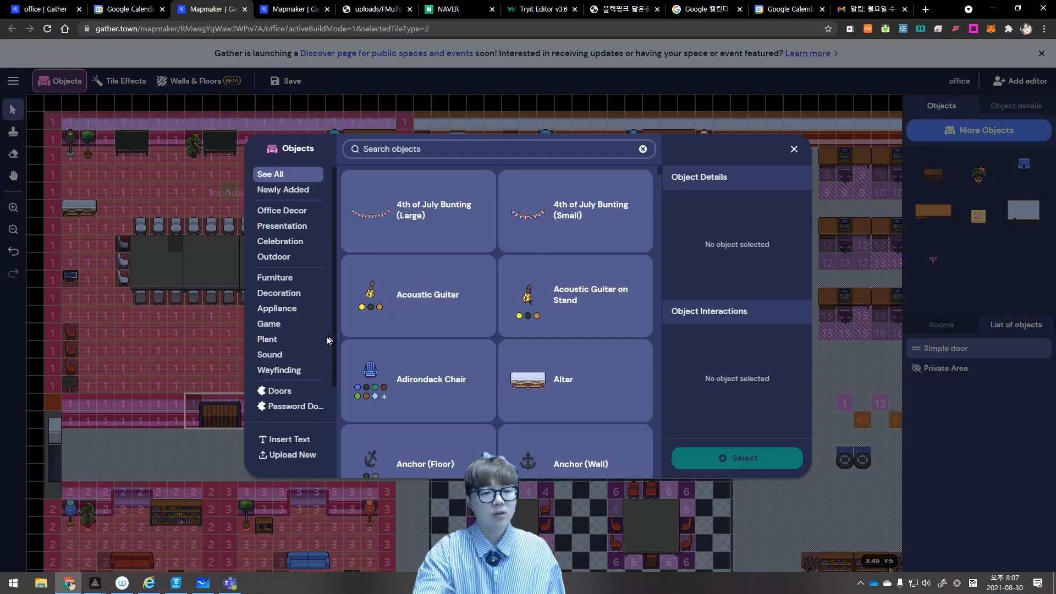
left_click(305, 377)
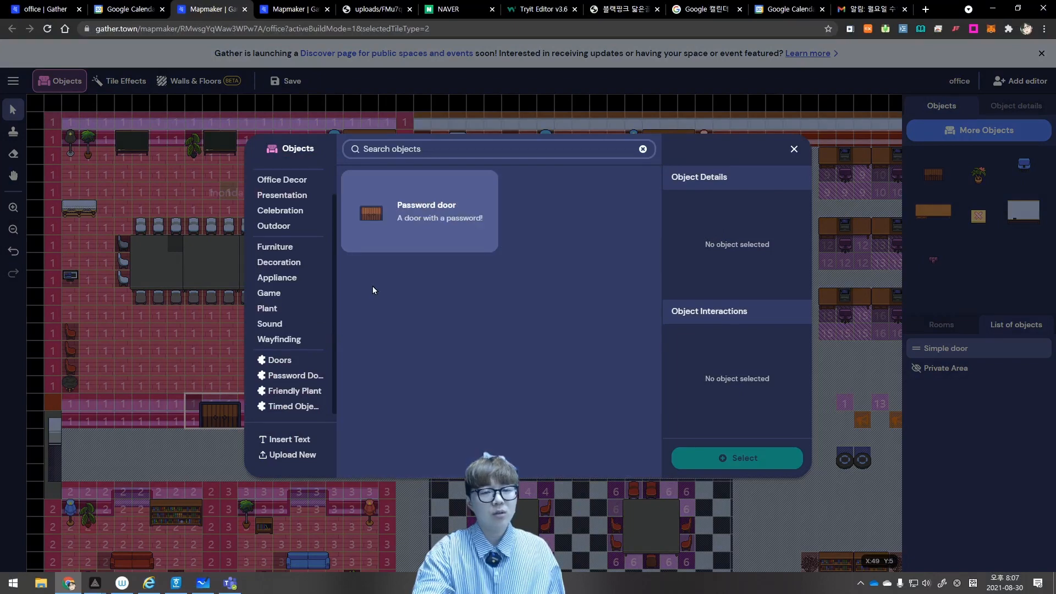
left_click(412, 220)
left_click(748, 459)
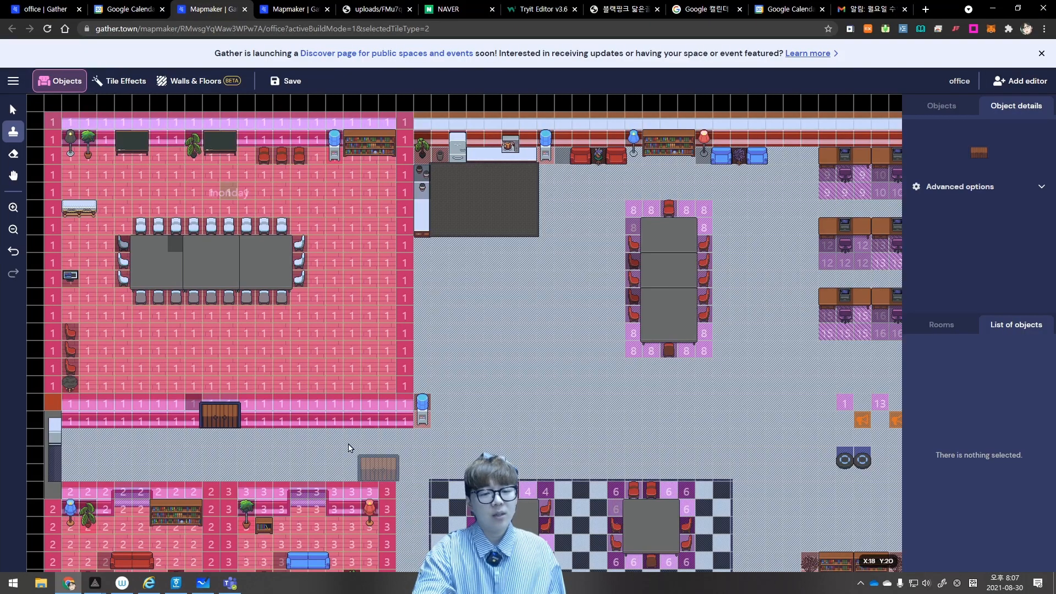
left_click(282, 495)
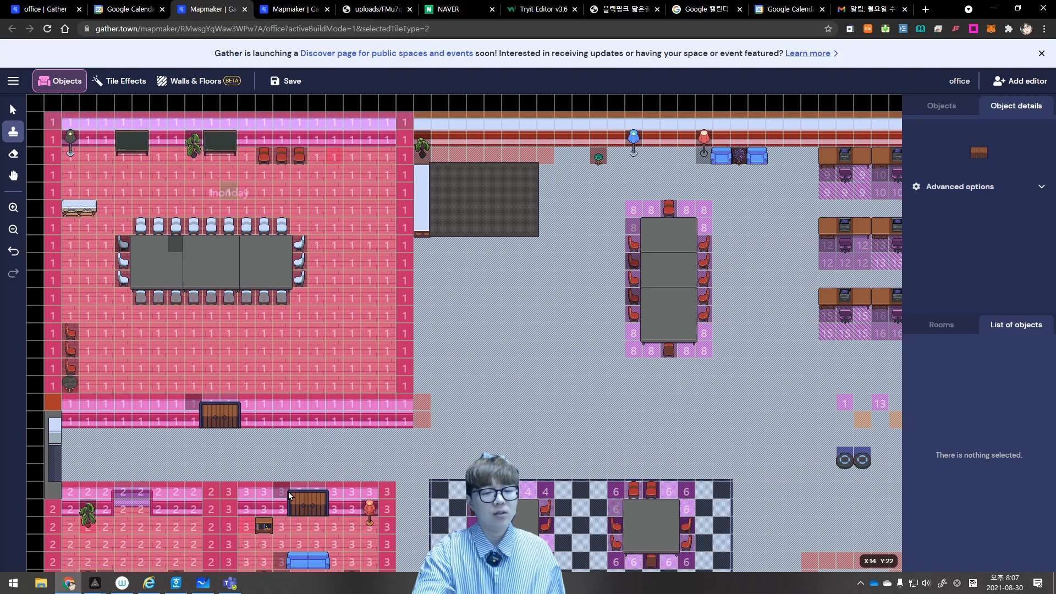
left_click(286, 80)
Return to the office and walk the avatar through the new Password door between the corridor and the blue-sofa room
left_click(51, 14)
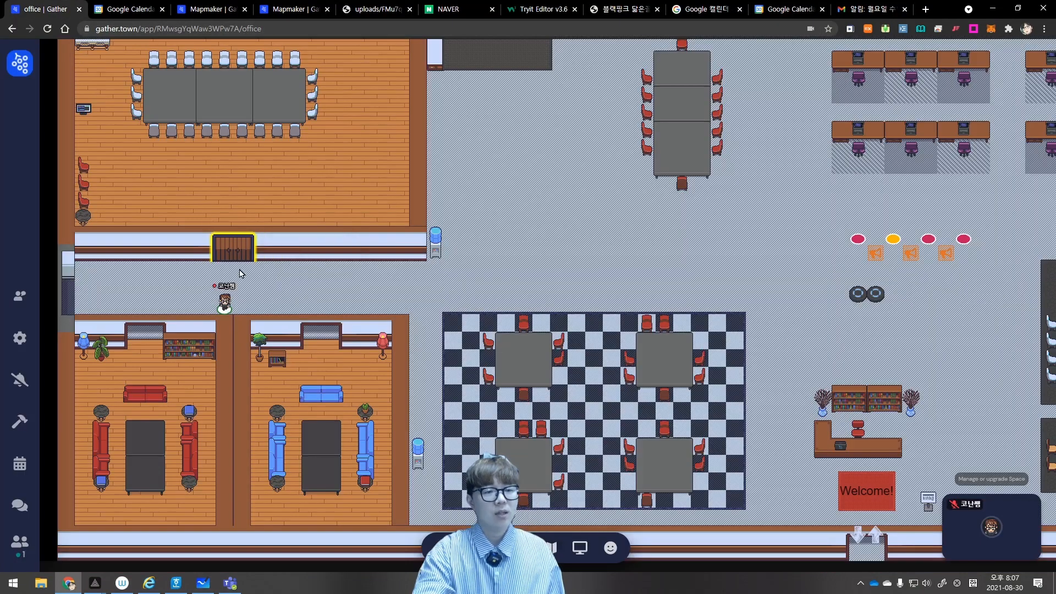
key("Right")
key("Down")
key("Down")
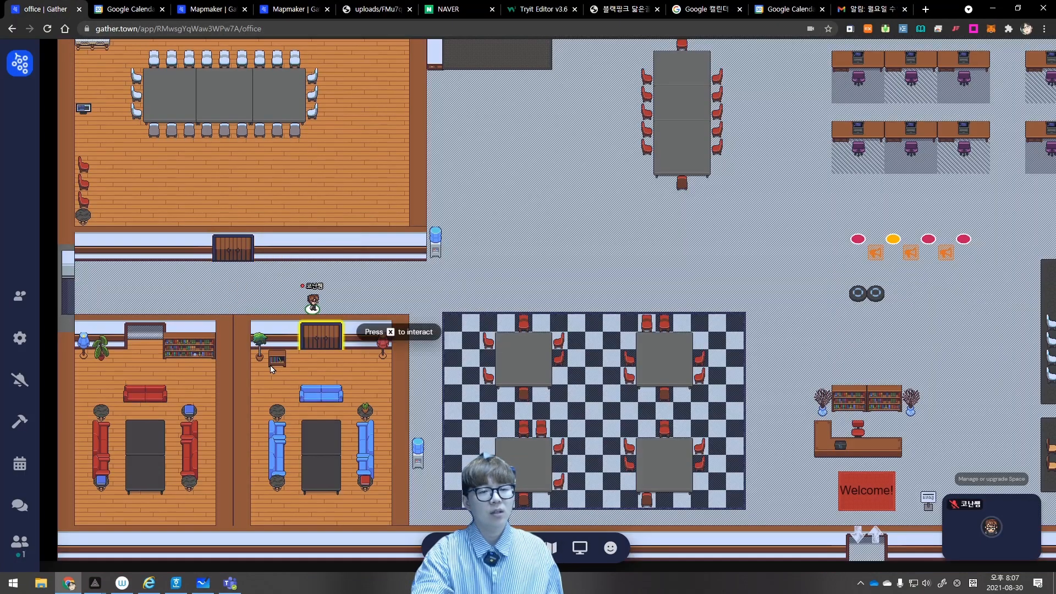
key("Up")
key("Up")
key("Up")
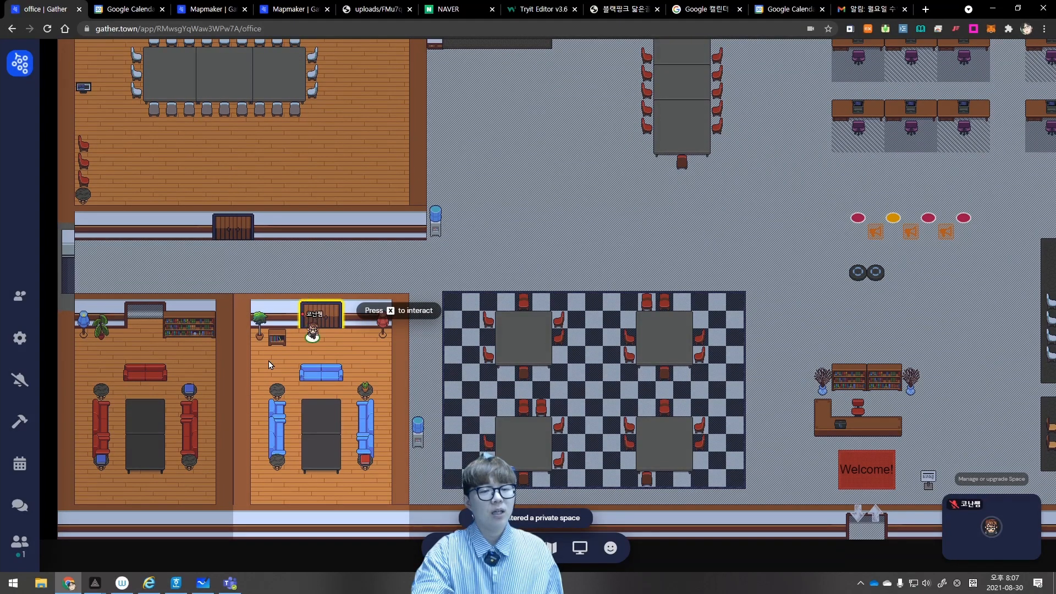
Walk the avatar to the large meeting room and step repeatedly between the corridor and its doorway to test the Simple door
key("Left")
key("Left")
key("Left")
key("Left")
key("Left")
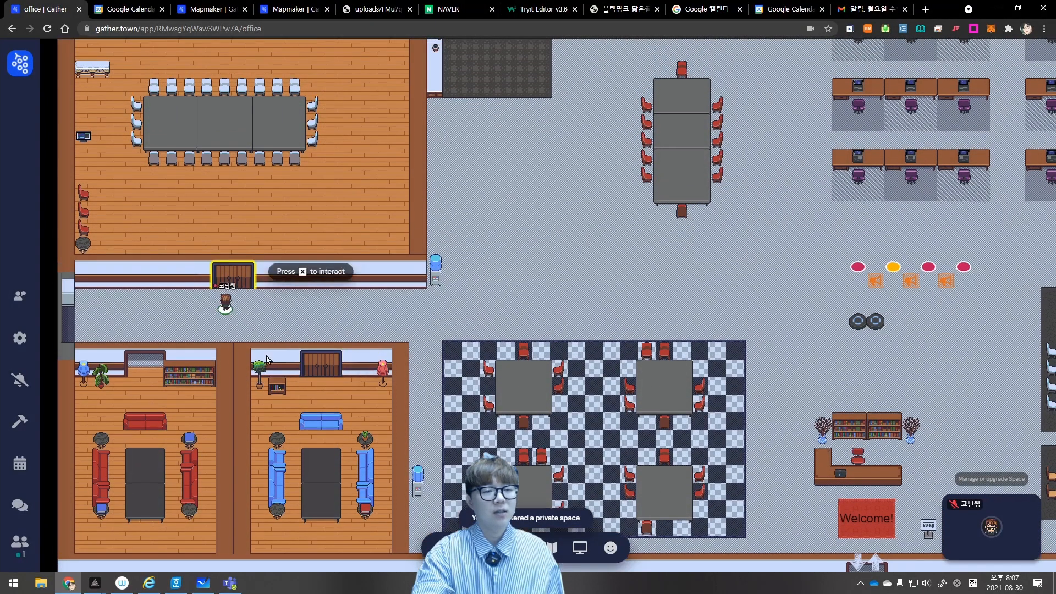
key("Up")
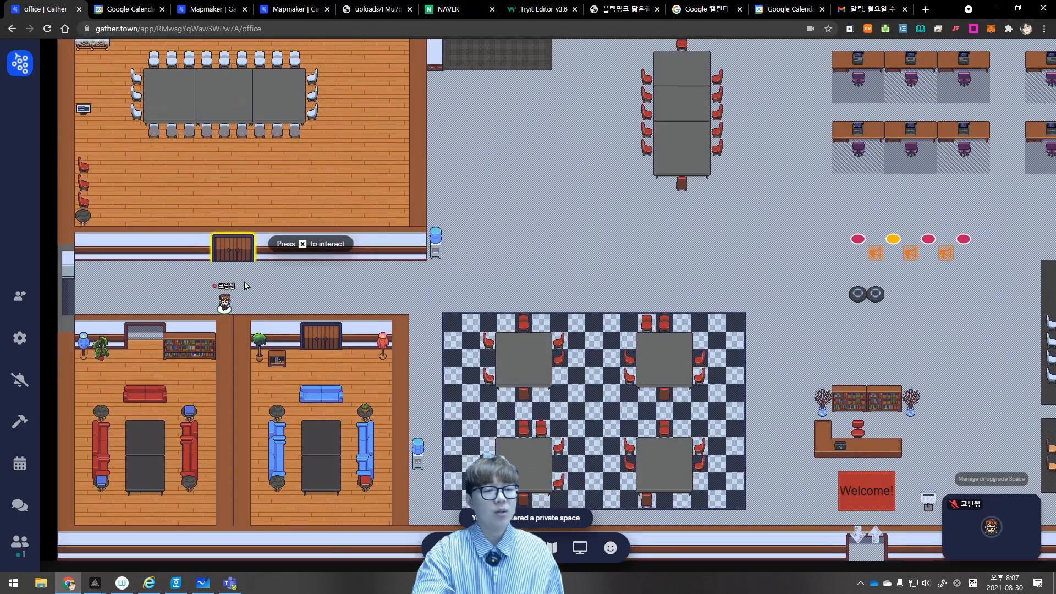
key("Down")
key("Down")
key("Up")
key("Up")
key("Up")
key("Up")
key("Up")
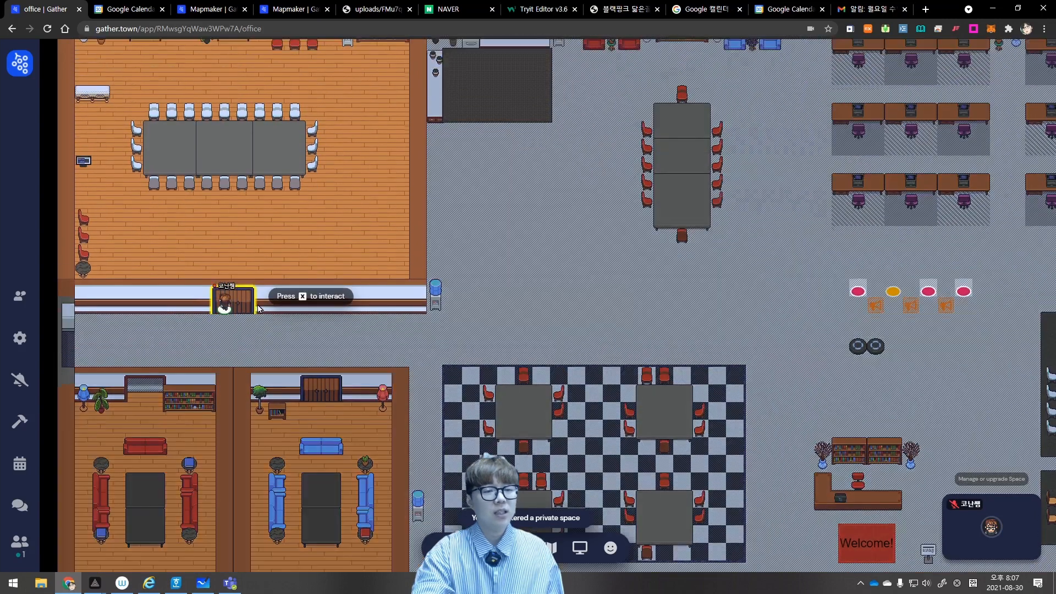
key("Down")
key("Down")
key("Down")
key("Down")
key("Down")
key("Up")
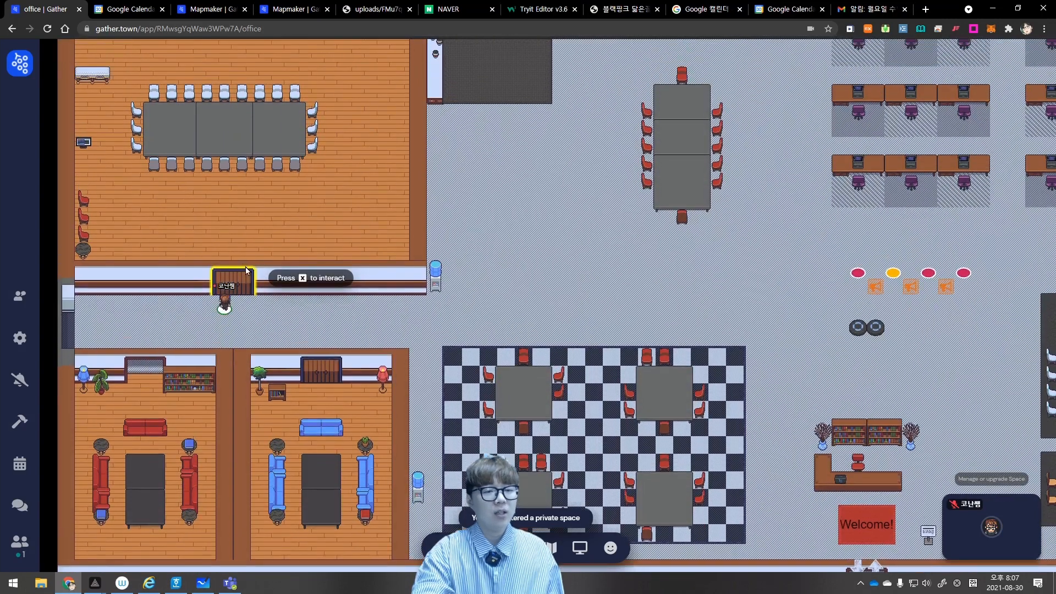
key("Down")
key("Up")
key("Down")
key("Up")
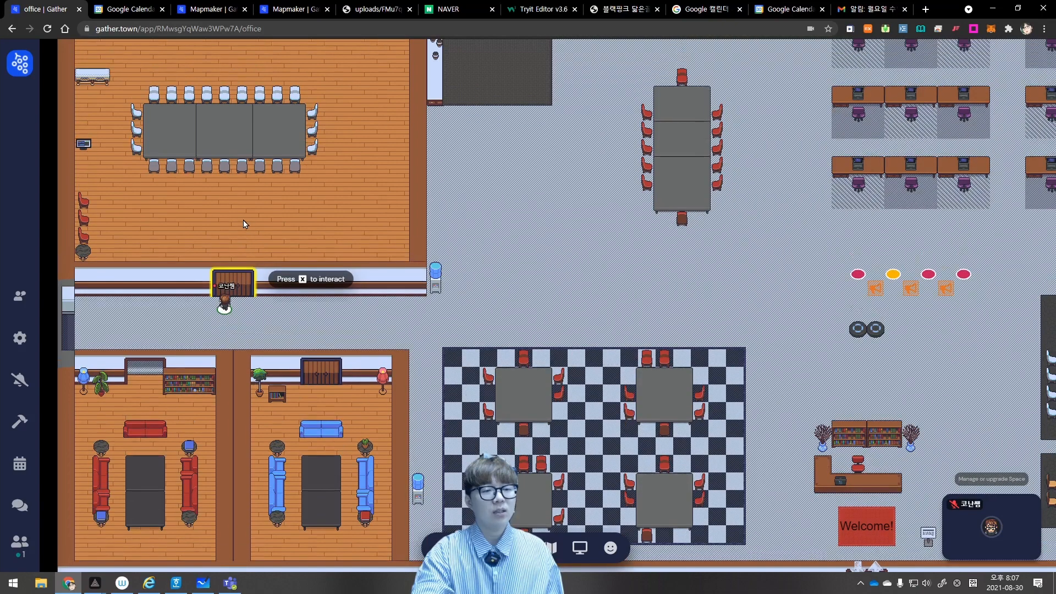
key("Down")
key("Down")
key("Up")
key("Up")
Place a Friendly plant from the Friendly Plant extension in the corridor near the large meeting room's door and save the map
left_click(210, 10)
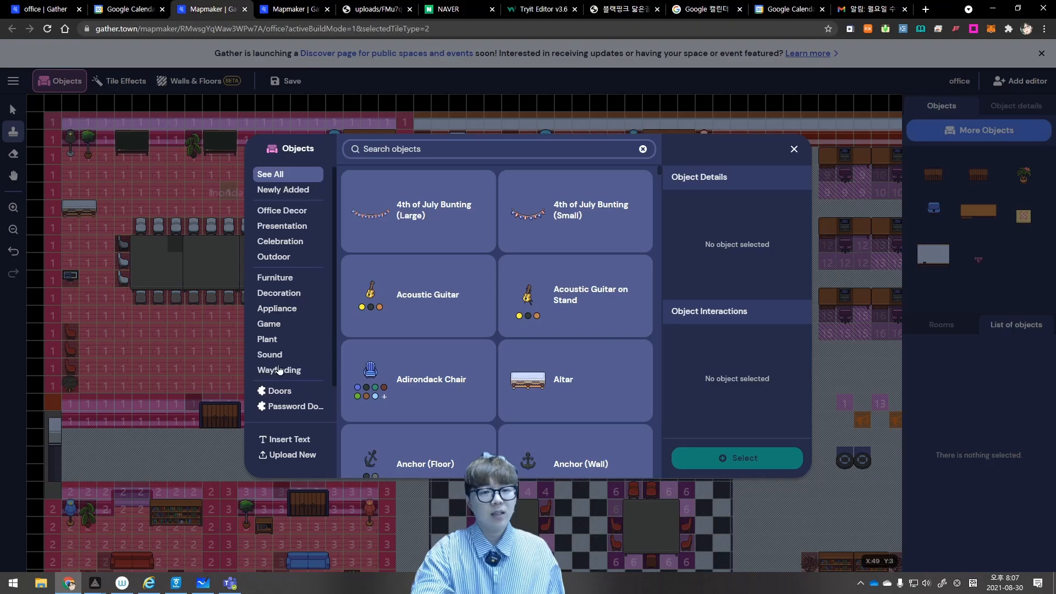
scroll(301, 380, "down", 1)
left_click(300, 391)
left_click(415, 213)
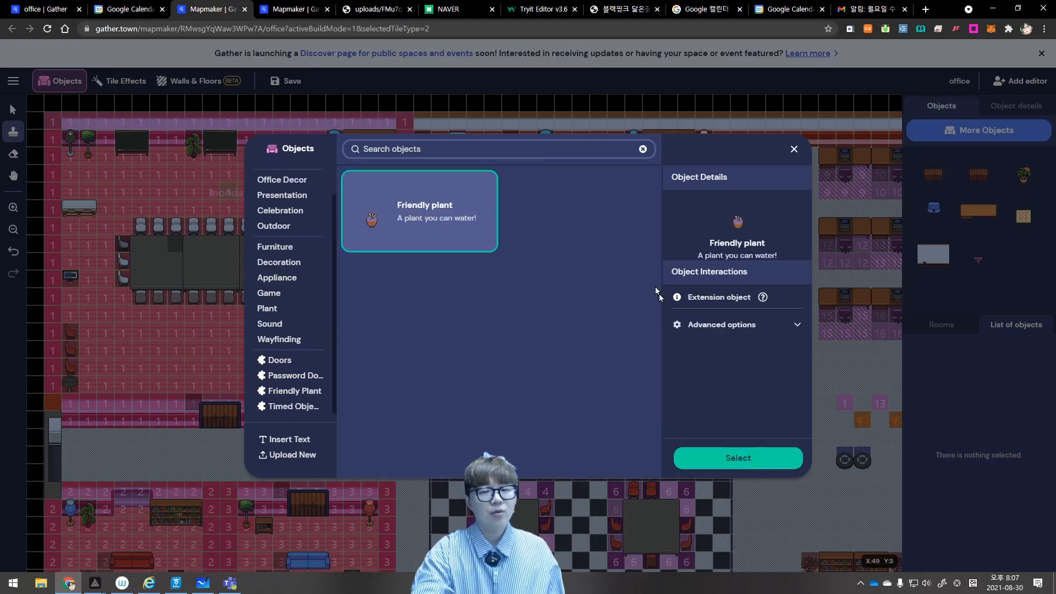
left_click(743, 453)
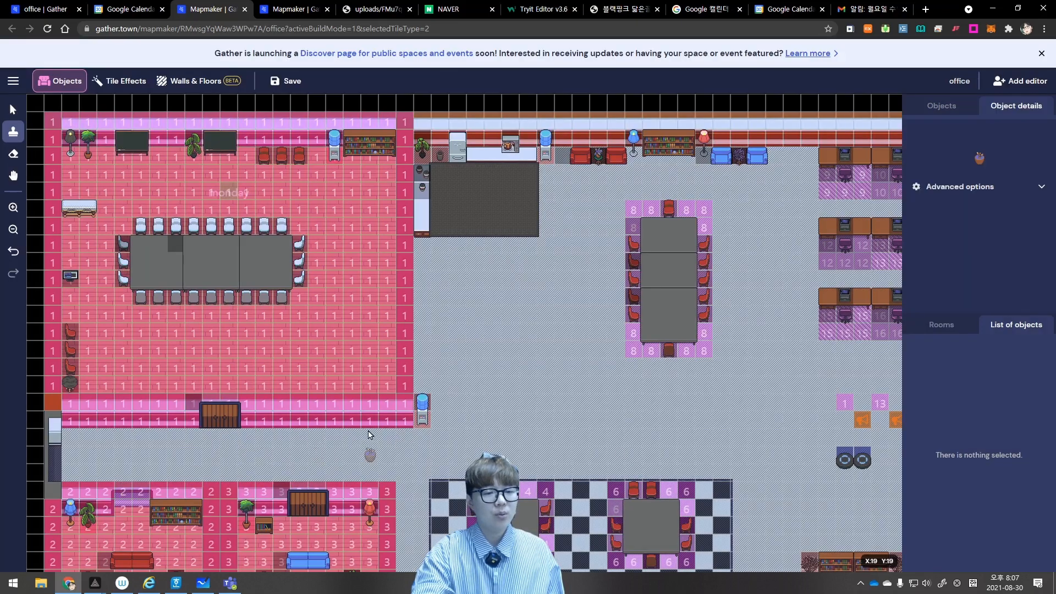
left_click(245, 440)
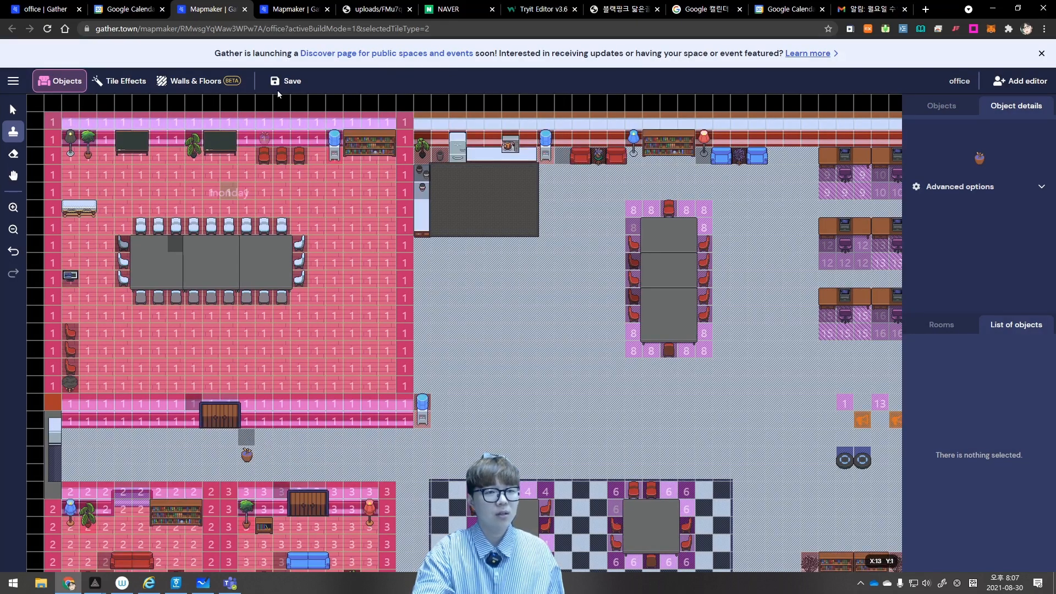
left_click(279, 83)
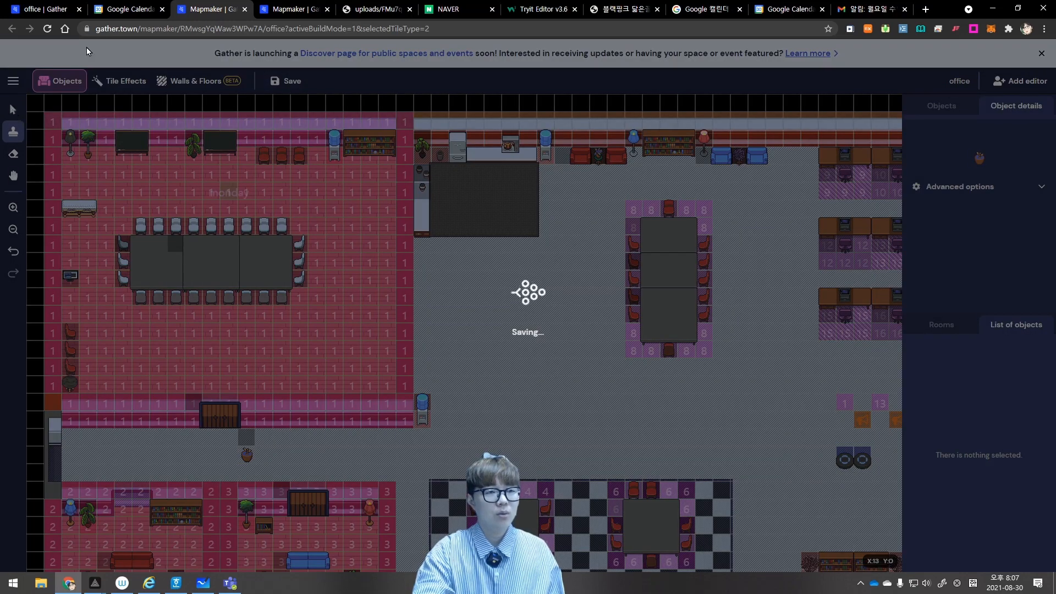
Return to the office and walk the avatar back and forth past the potted plant in the corridor to check its interaction range
left_click(124, 9)
left_click(48, 9)
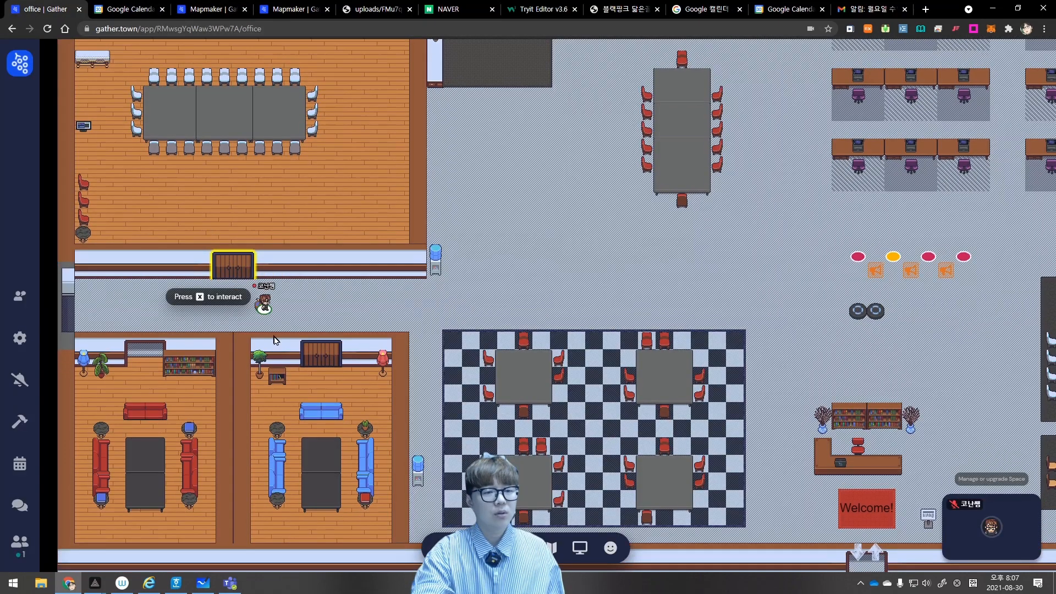
key("Right")
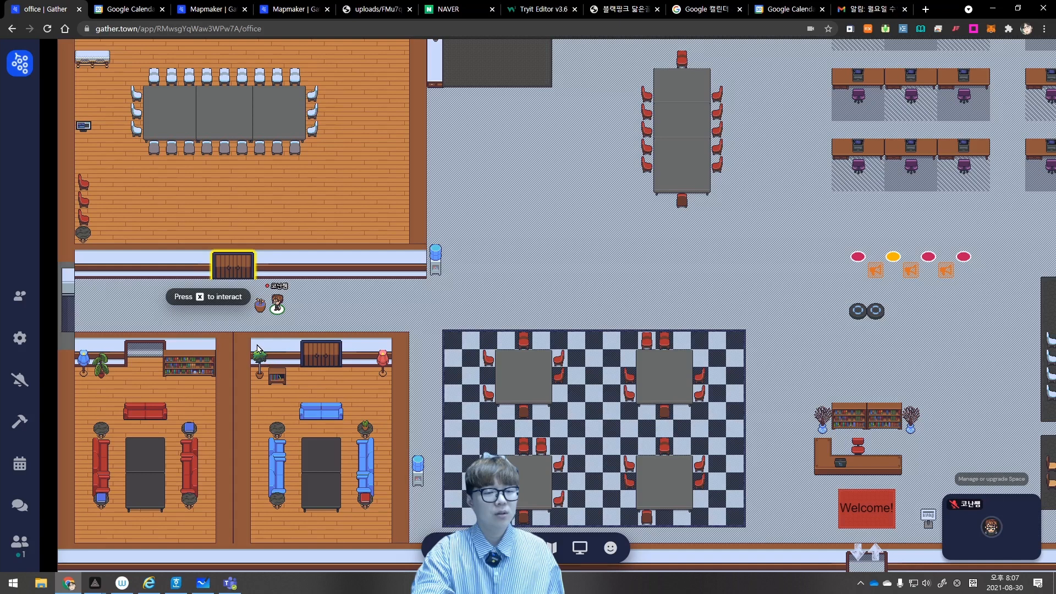
key("Left")
key("Left")
key("Left")
key("Left")
key("Right")
key("Right")
key("Right")
key("Right")
key("Right")
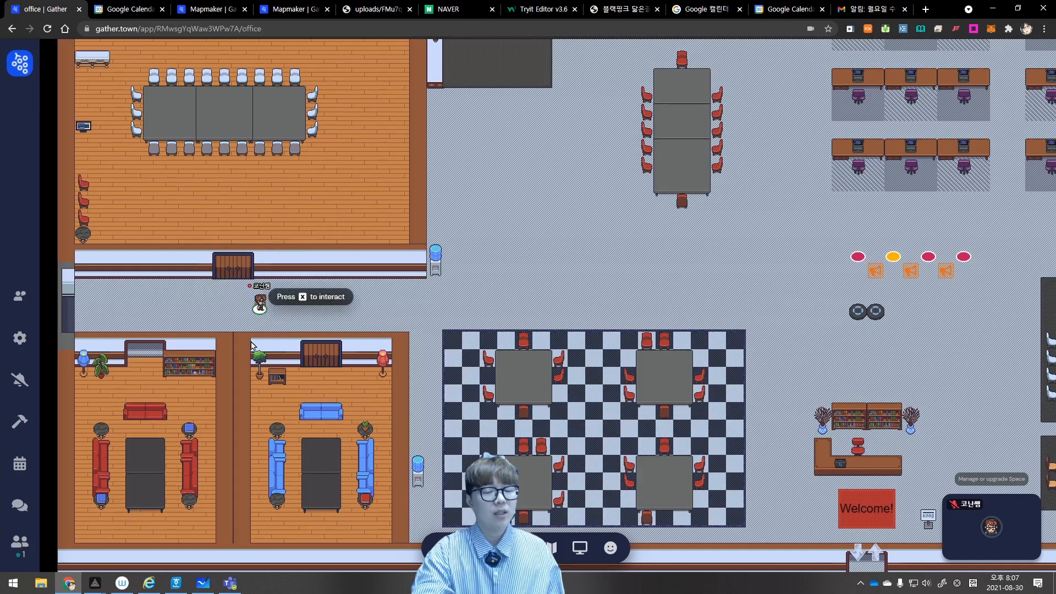
key("Left")
key("Left")
key("Left")
key("Left")
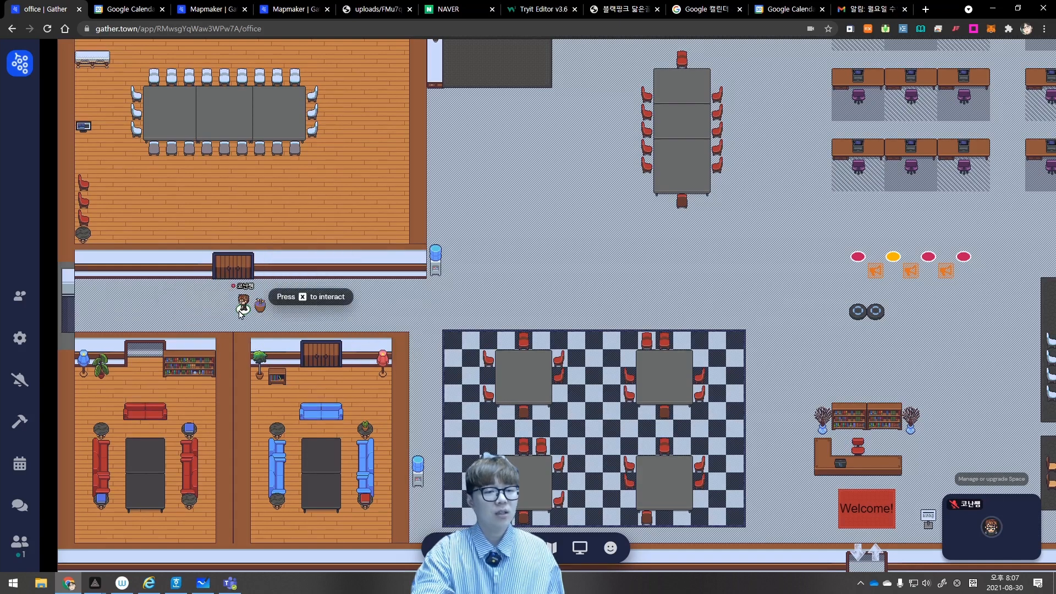
key("Right")
key("Right")
key("Right")
key("Right")
key("Right")
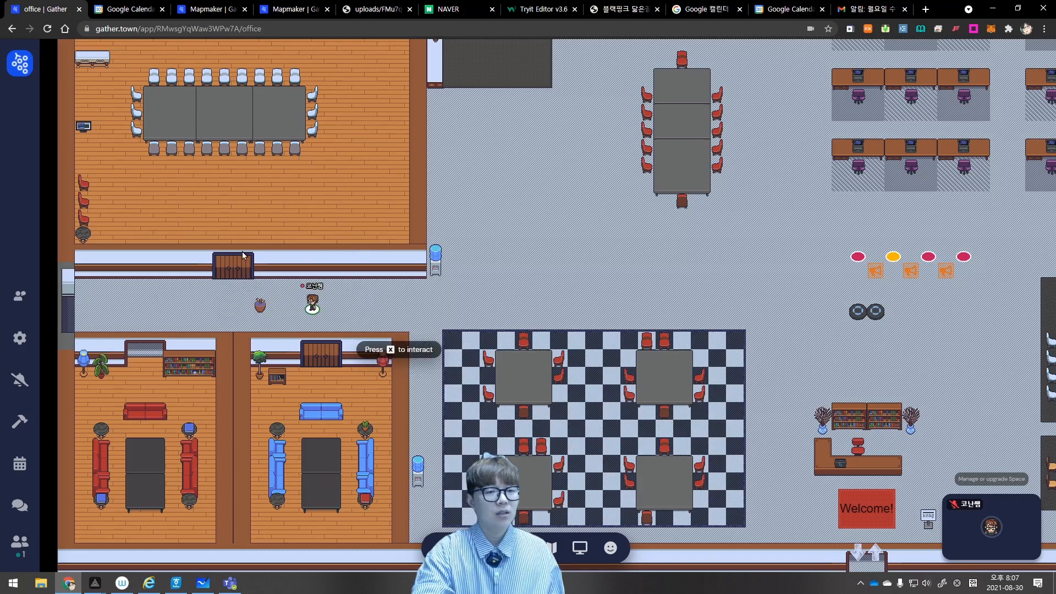
key("Left")
key("Left")
key("Left")
key("Left")
key("Left")
key("Left")
Choose the first object of the Timed Objects extension from the Mapmaker's object library
left_click(220, 10)
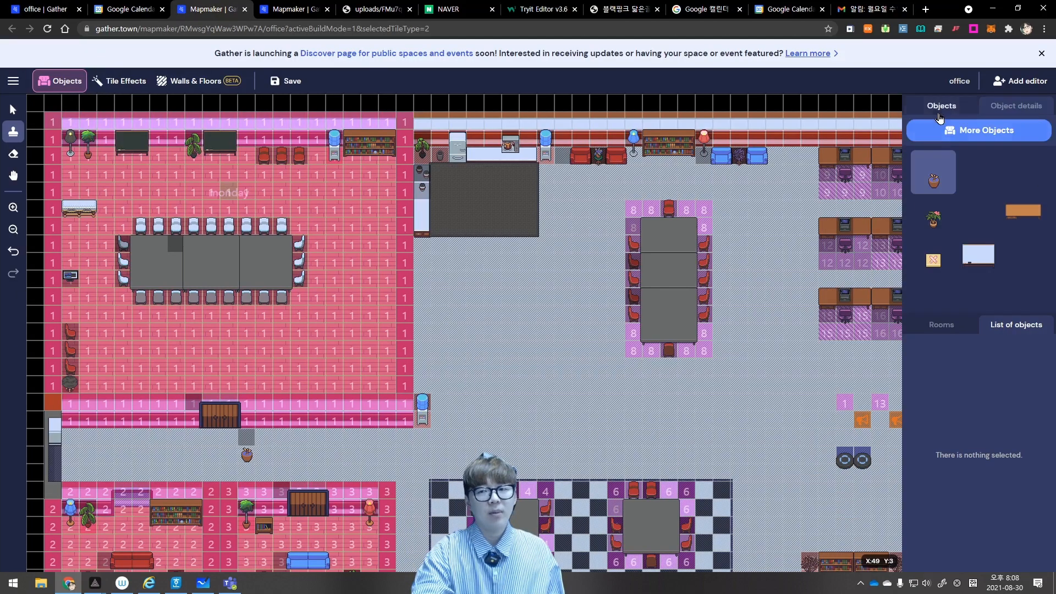
left_click(958, 140)
scroll(303, 417, "down", 1)
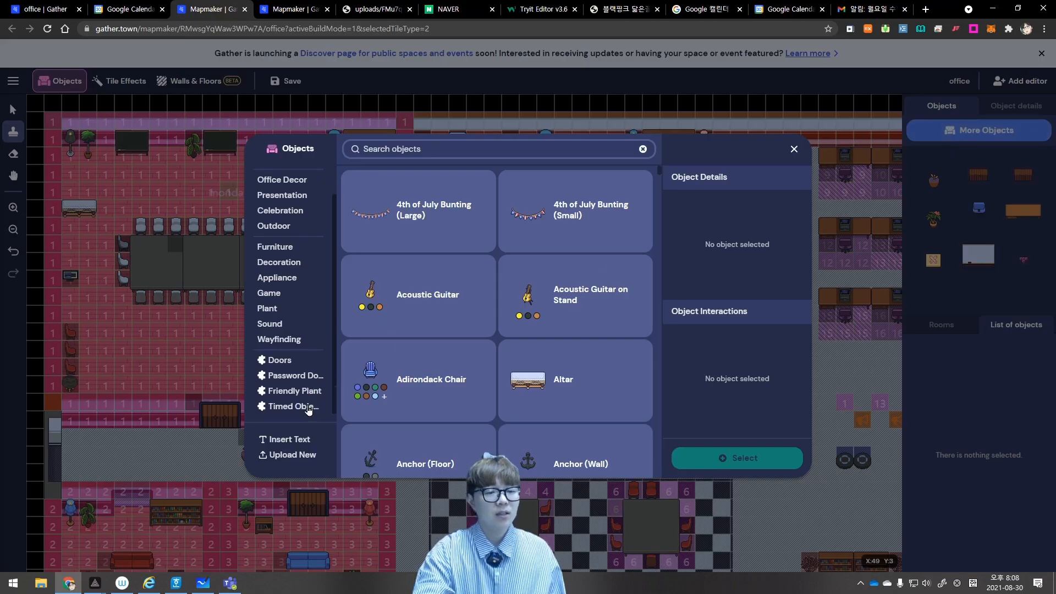
left_click(293, 406)
left_click(395, 227)
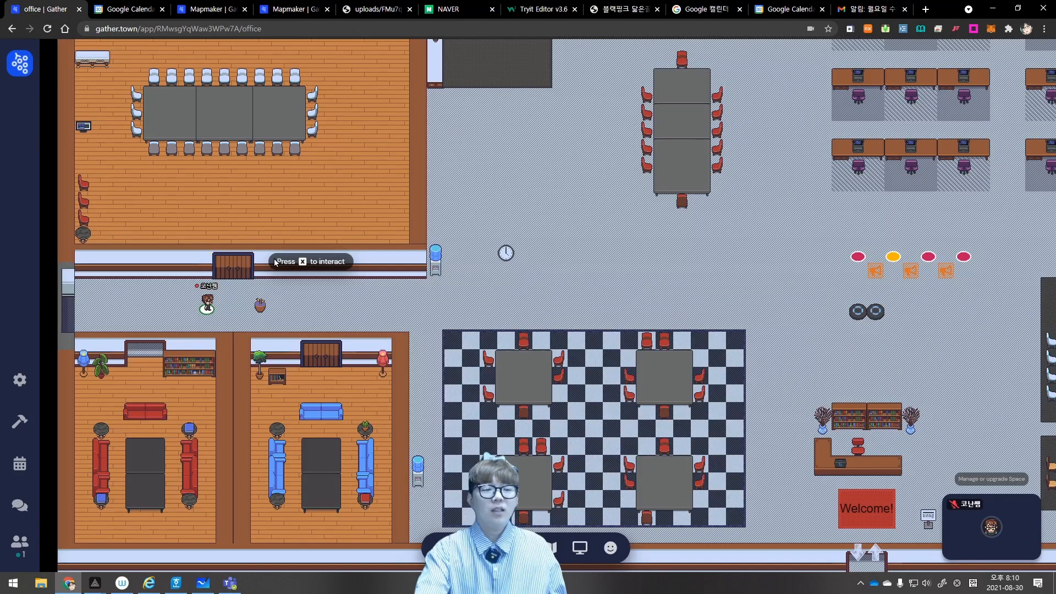
Walk the avatar along the corridor to just below the clock object in the open office area
key("Up")
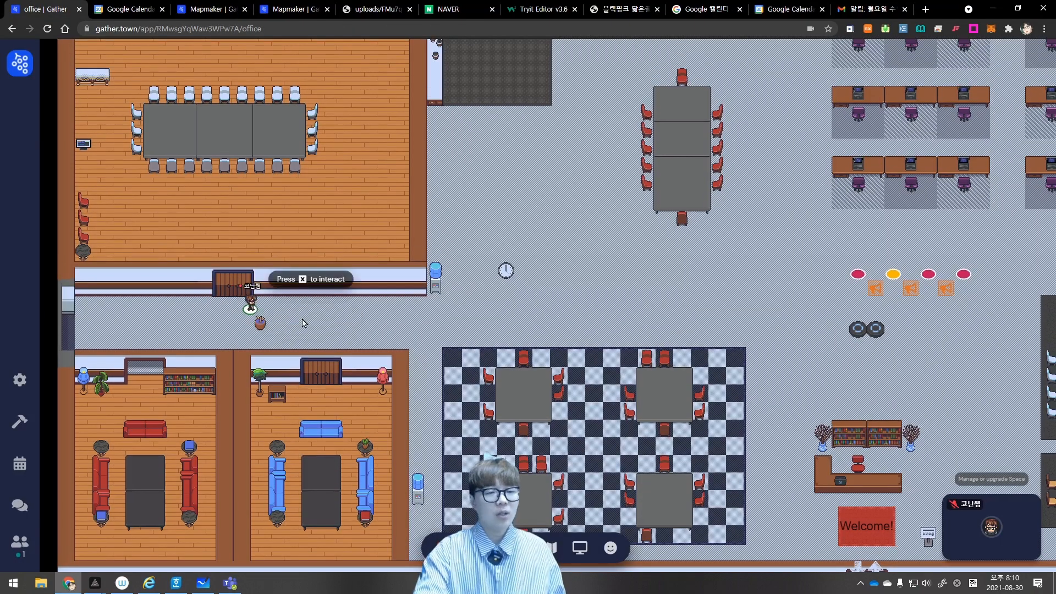
key("Right")
key("Right")
key("Right")
key("Right")
key("Right")
key("Right")
key("Right")
key("Right")
key("Right")
key("Right")
key("Right")
key("Right")
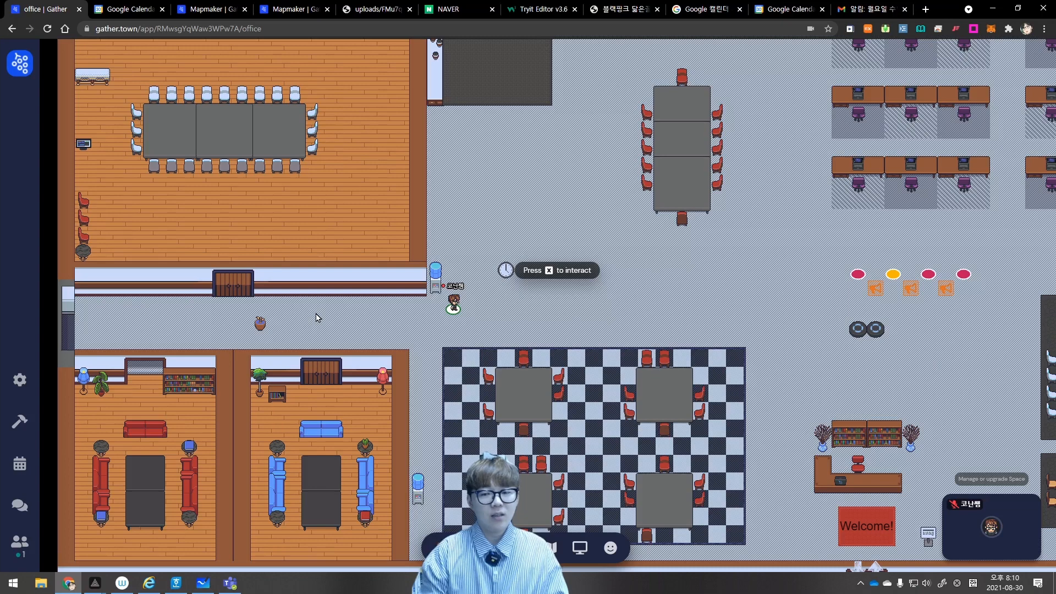
key("Right")
key("Right")
key("Right")
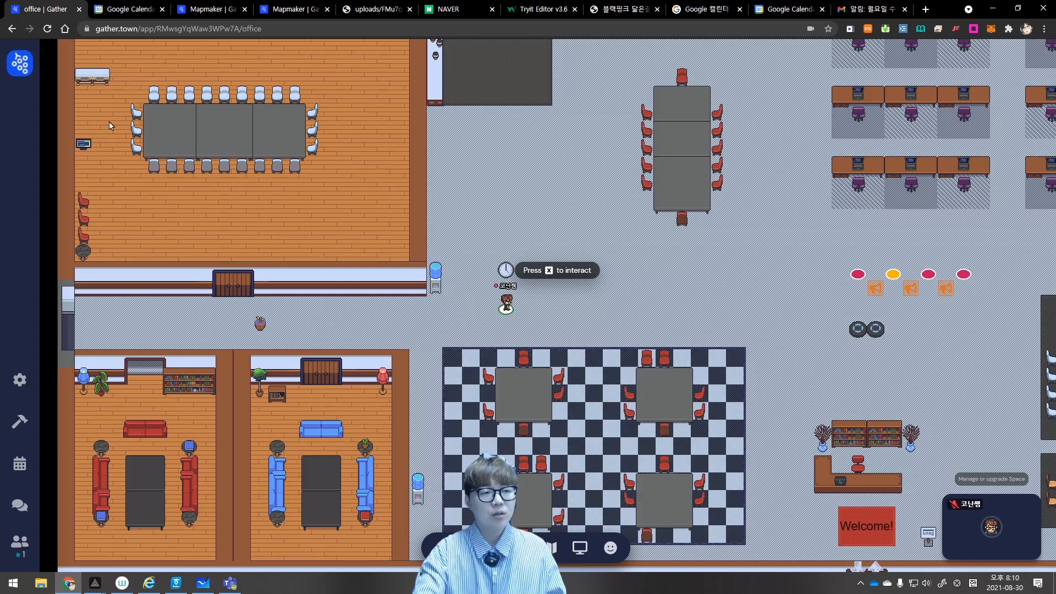
Leave the office for the Gather home page and open the 장야초등학교 4-1반 space
left_click(20, 63)
left_click(91, 73)
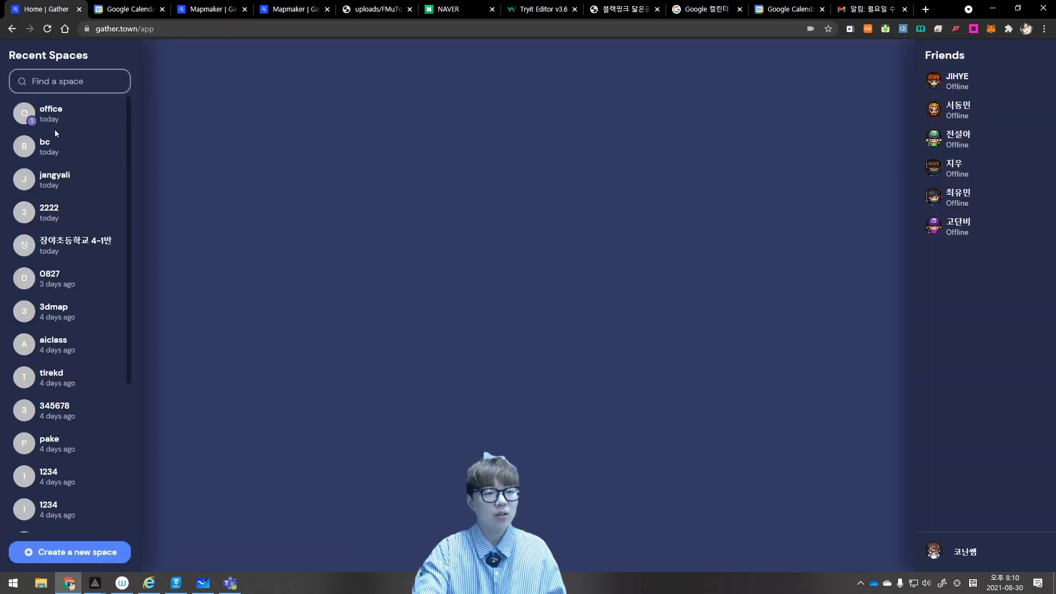
left_click(54, 132)
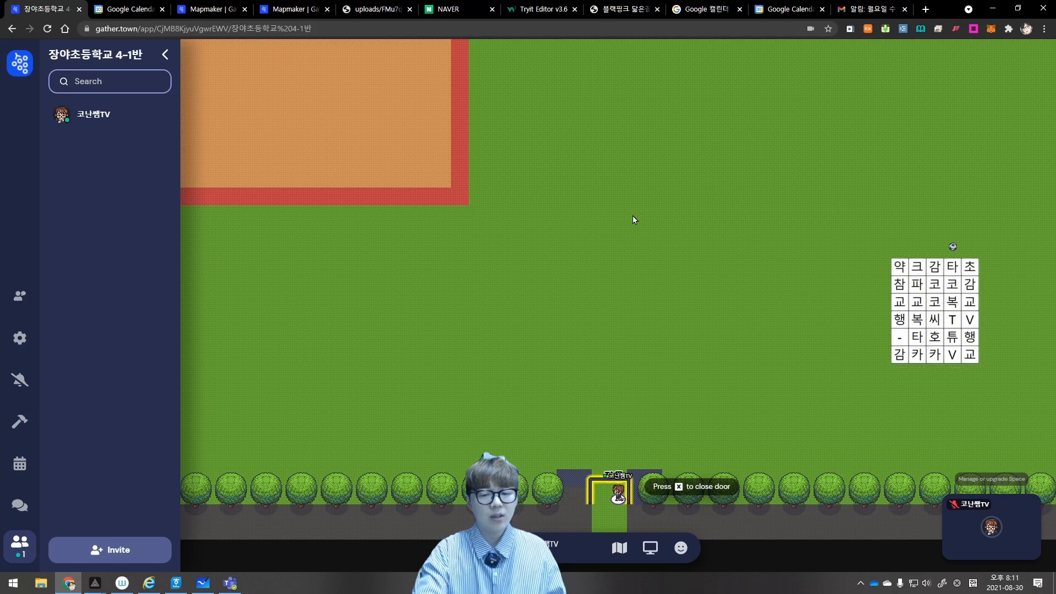
Walk the avatar from the school gate across the grass field to the hedge below the X zone of the OX quiz area
key("Down")
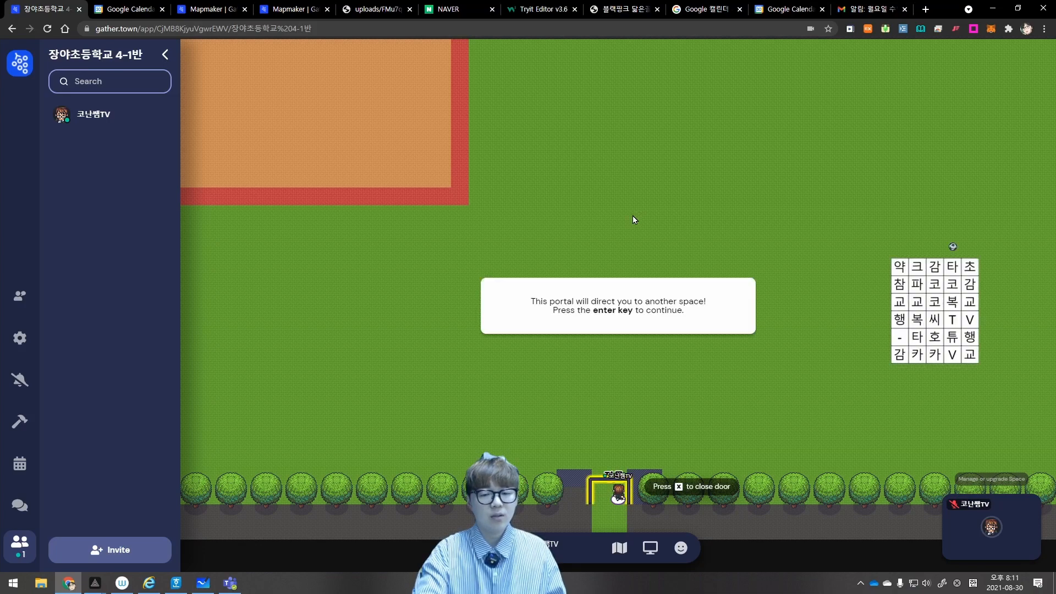
key("Up")
key("Up")
key("Up")
key("Up")
key("Up")
key("Up")
key("Up")
key("Up")
key("Up")
key("Up")
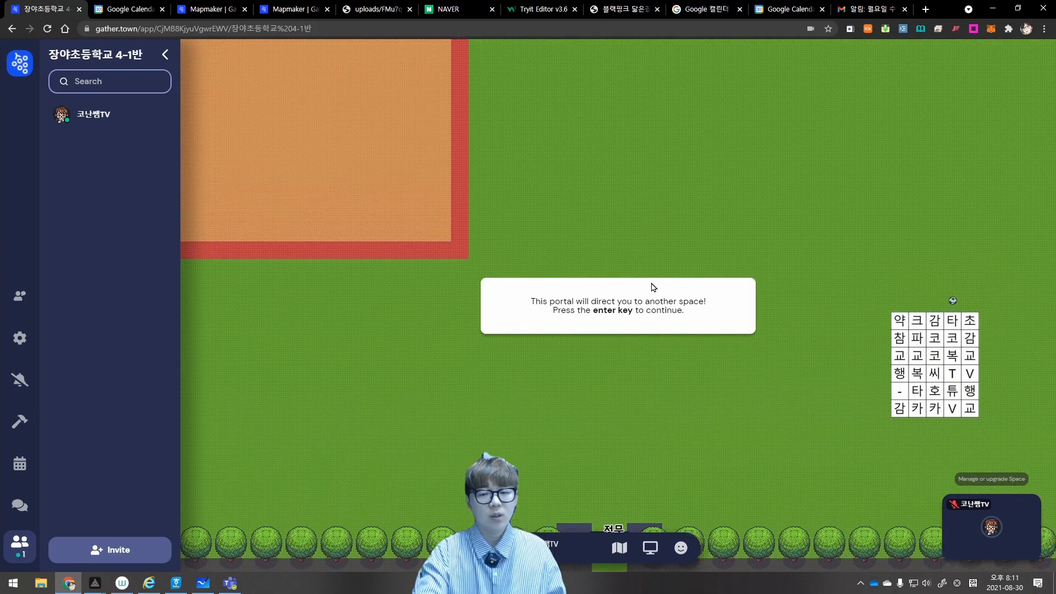
key("Right")
key("Right")
key("Right")
key("Right")
key("Right")
key("Down")
key("Down")
key("Right")
key("Right")
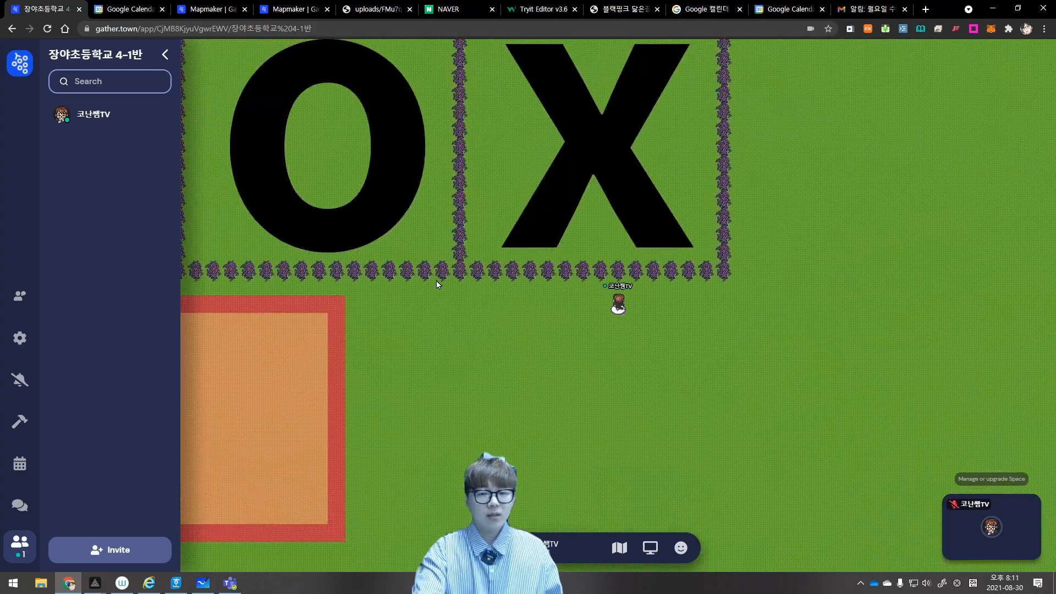
key("Up")
key("Up")
key("Left")
key("Left")
key("Left")
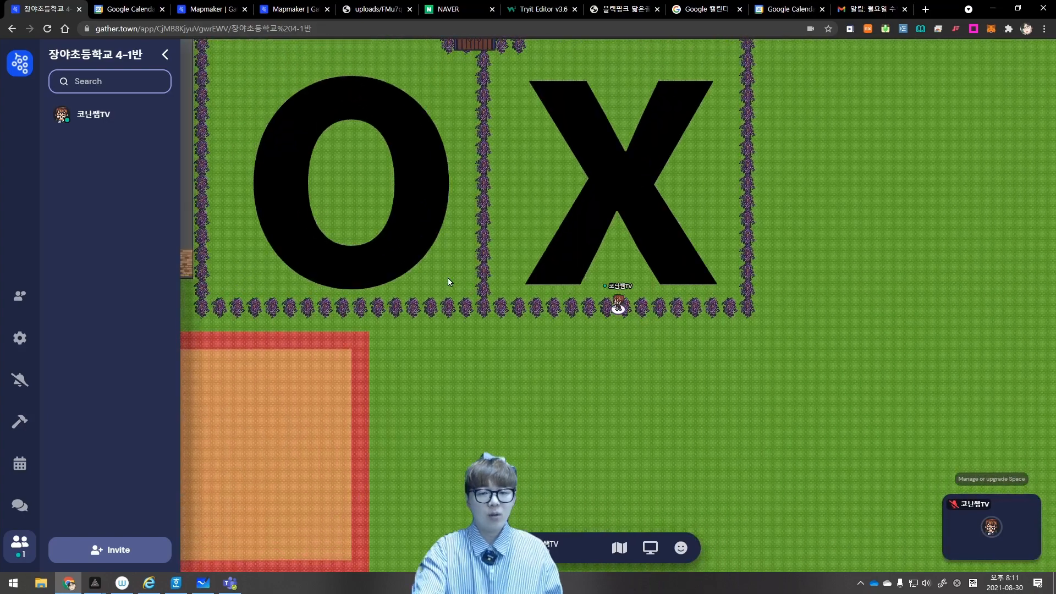
Walk the avatar up through the X zone and across to the hedge dividing the O and X zones
key("Up")
key("Up")
key("Up")
key("Up")
key("Up")
key("Up")
key("Left")
key("Left")
key("Left")
key("Left")
key("Left")
key("Left")
key("Up")
key("Up")
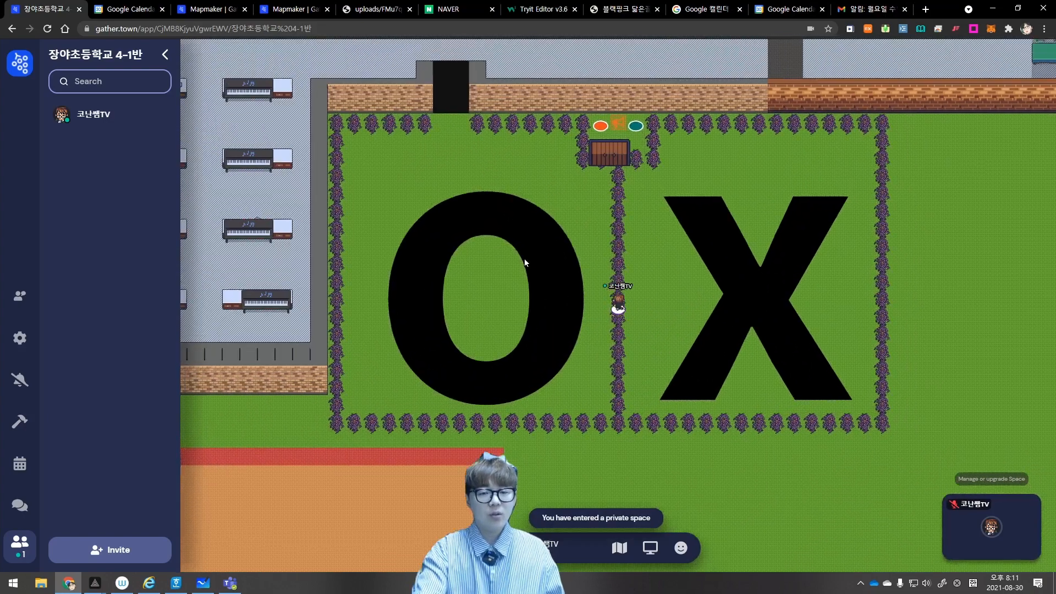
Walk to the wooden podium above the hedge divider, open its password prompt, enter the password and submit it
key("Left")
key("Left")
key("Right")
key("Right")
key("Right")
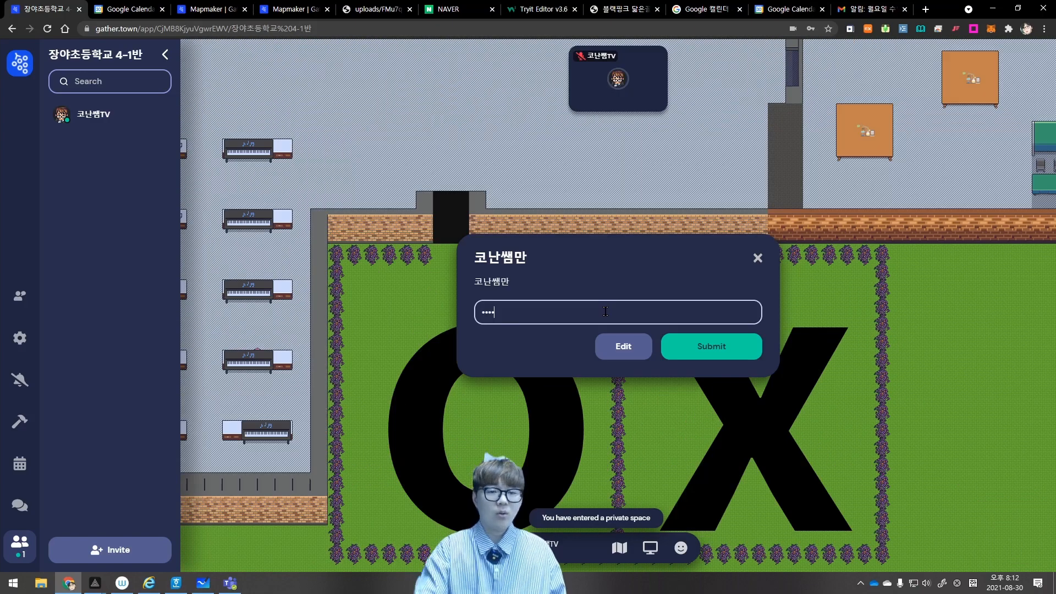
left_click(724, 354)
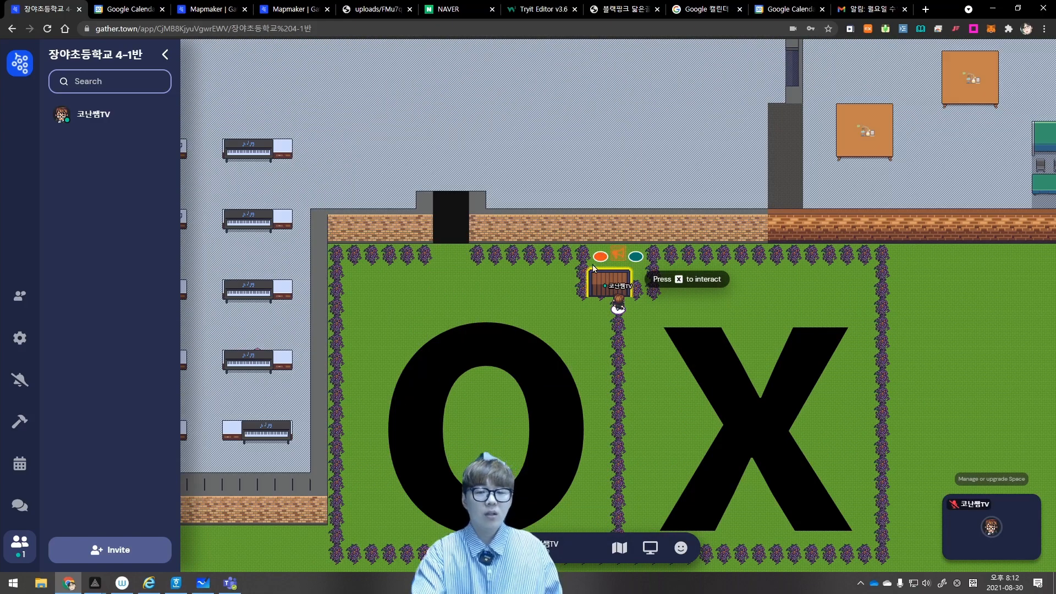
Walk the avatar into the O zone, across into the X zone, and back to the divider just below the podium
key("Down")
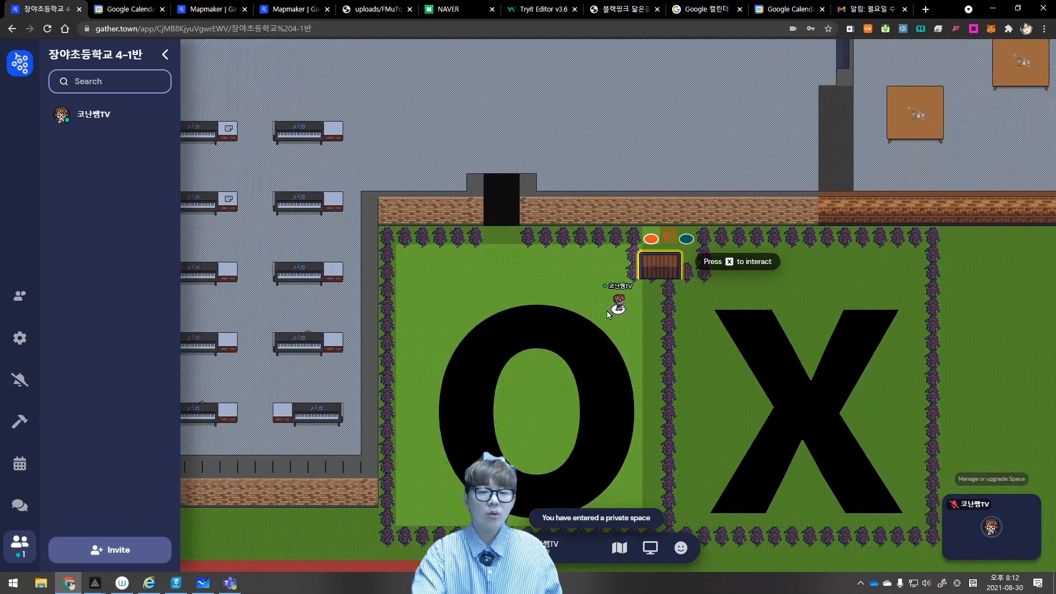
key("Right")
key("Right")
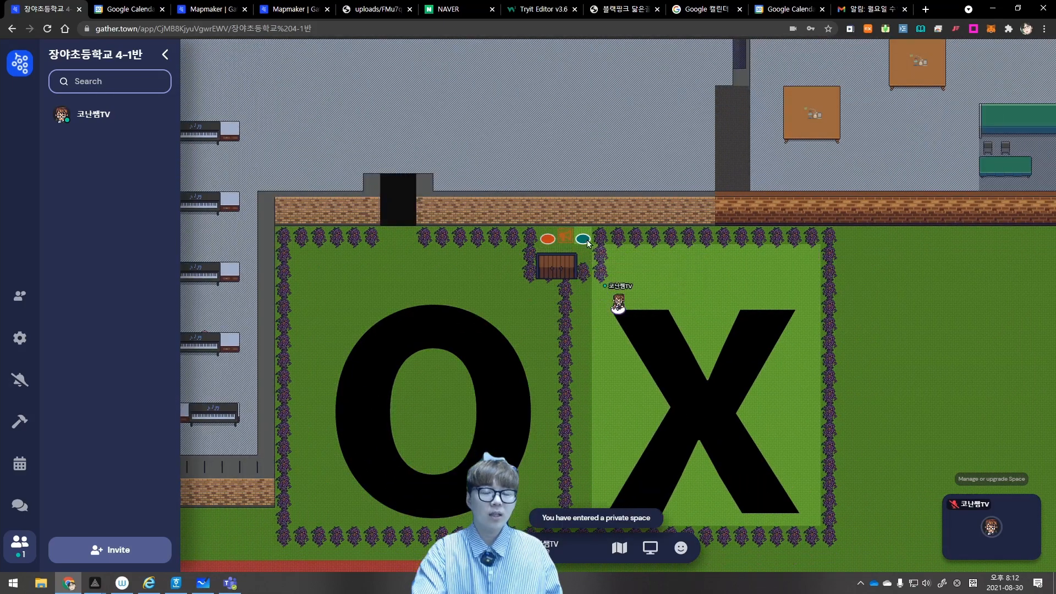
key("Left")
key("Left")
key("Left")
key("Up")
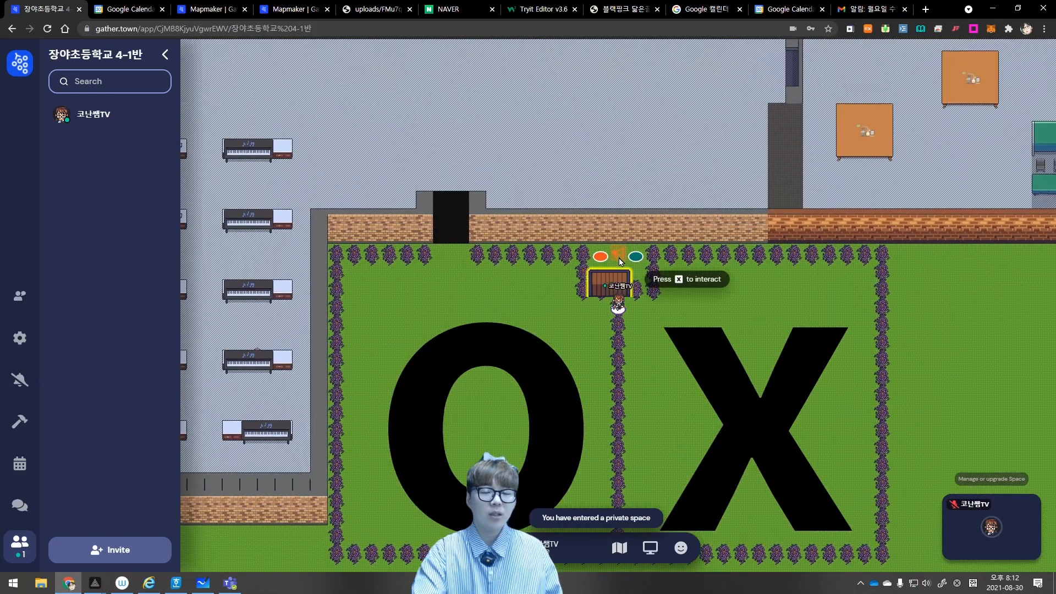
key("Down")
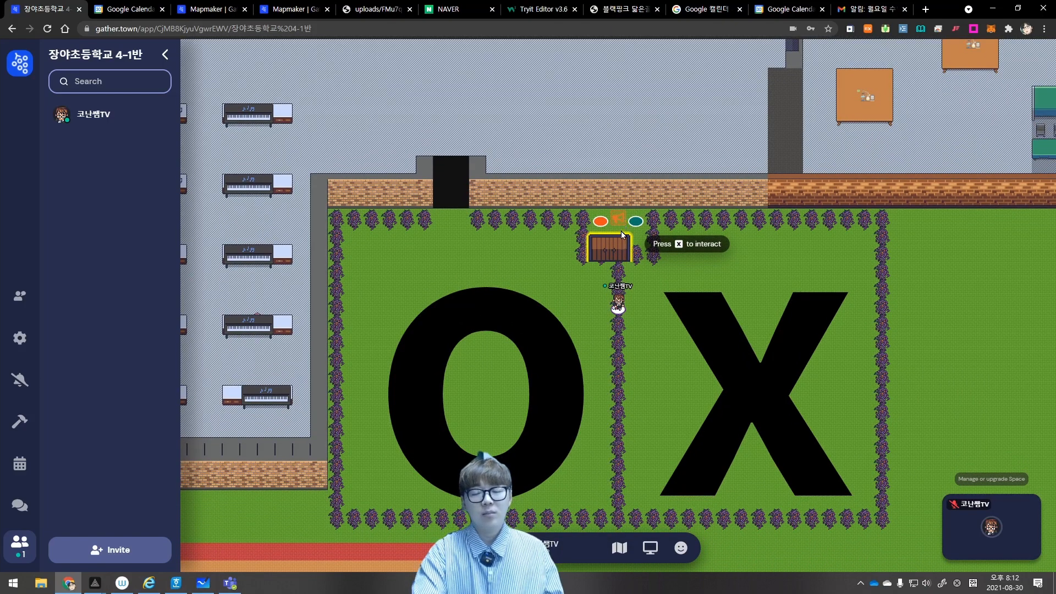
Walk the avatar across the O zone and through the opening in the brick wall into the music room
key("Left")
key("Left")
key("Left")
key("Left")
key("Left")
key("Left")
key("Left")
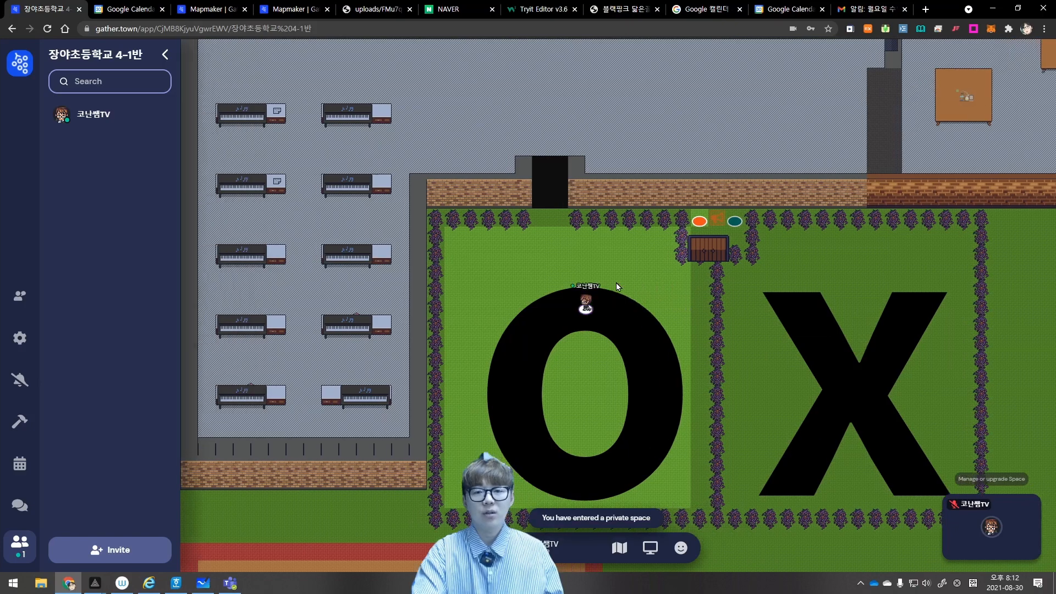
key("Left")
key("Left")
key("Up")
key("Up")
key("Up")
key("Up")
key("Up")
key("Up")
key("Up")
key("Up")
key("Up")
key("Up")
key("Left")
key("Left")
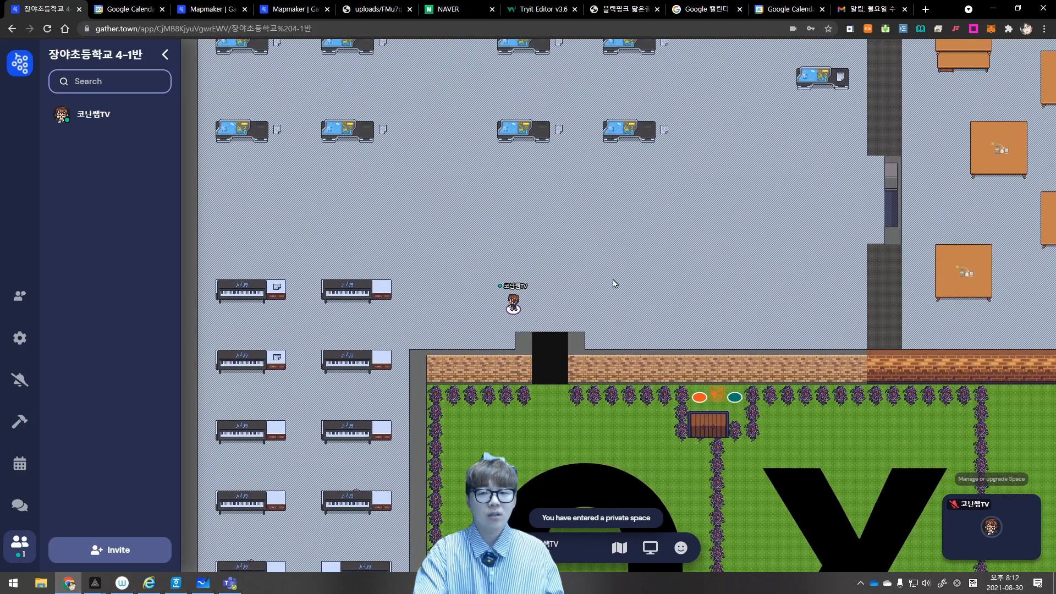
Walk the avatar to a piano in the music room, view its Shared Piano page, and close it
key("Left")
key("Left")
key("Left")
key("Left")
key("Left")
key("Left")
key("Left")
key("Left")
key("Left")
key("x")
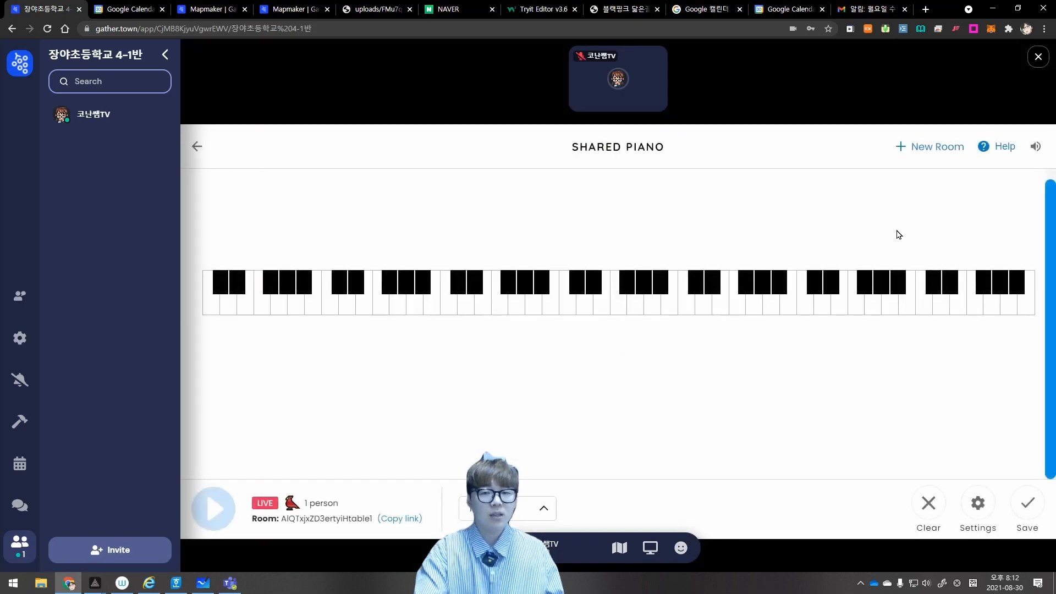
left_click(1038, 57)
Walk the avatar to the 크롬 뮤직랩 synthesizer, interact with it, and open Song Maker in Chrome Music Lab
key("Up")
key("Up")
key("Up")
key("Up")
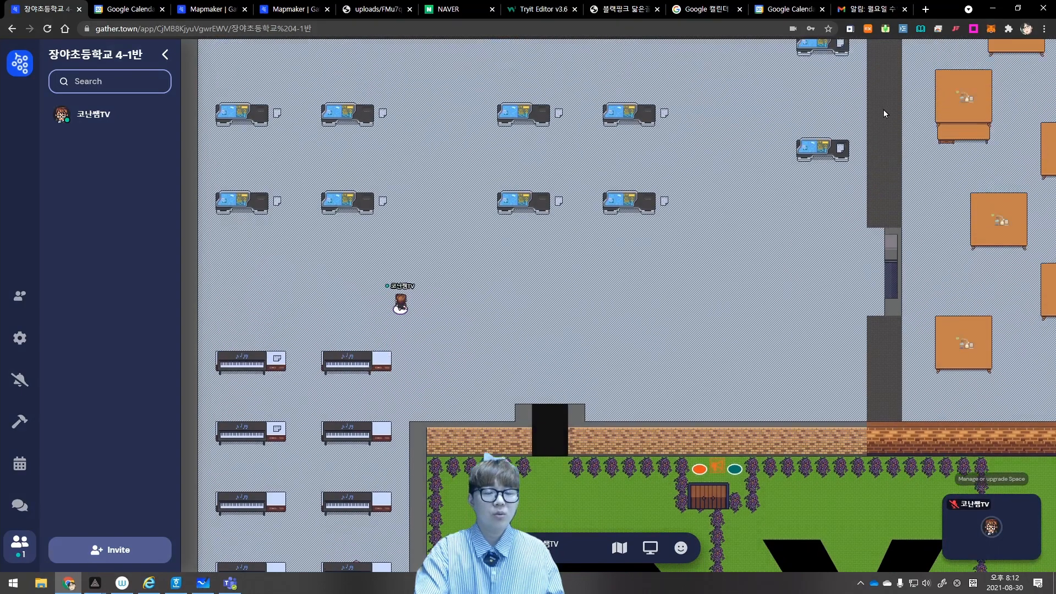
key("Up")
key("Up")
key("Up")
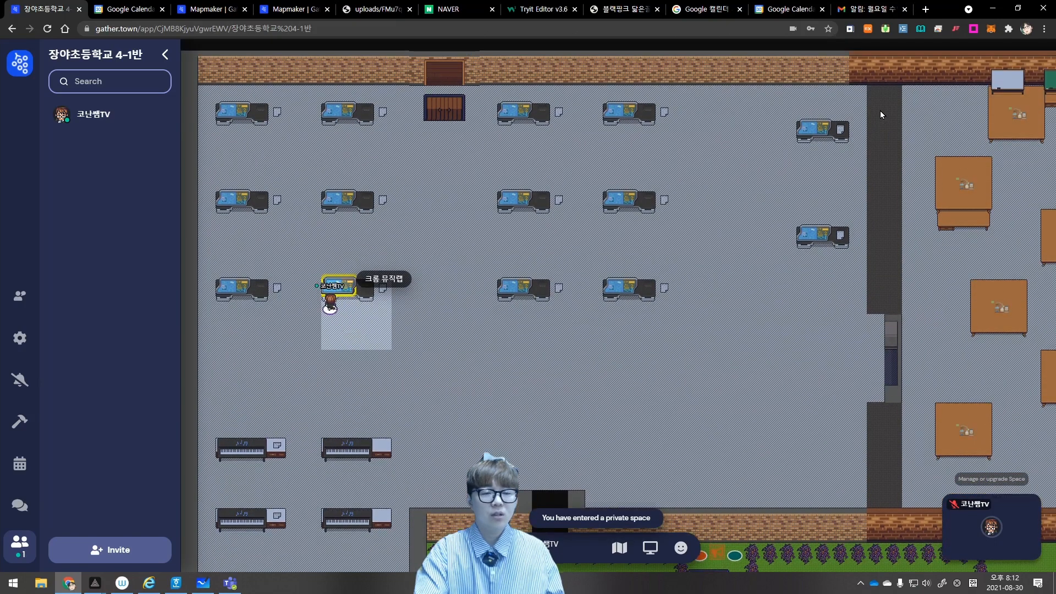
key("x")
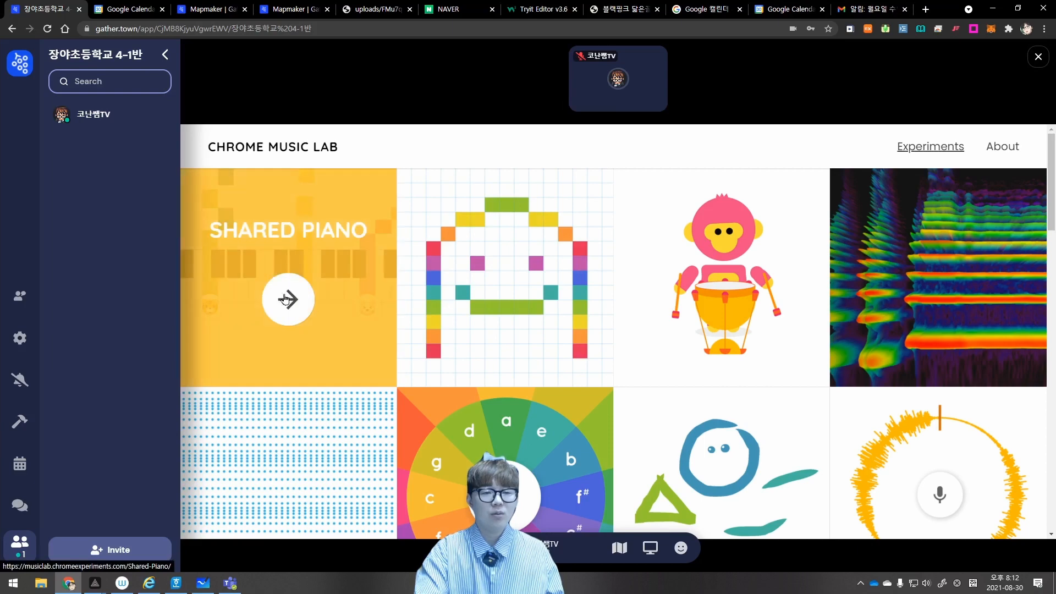
left_click(553, 258)
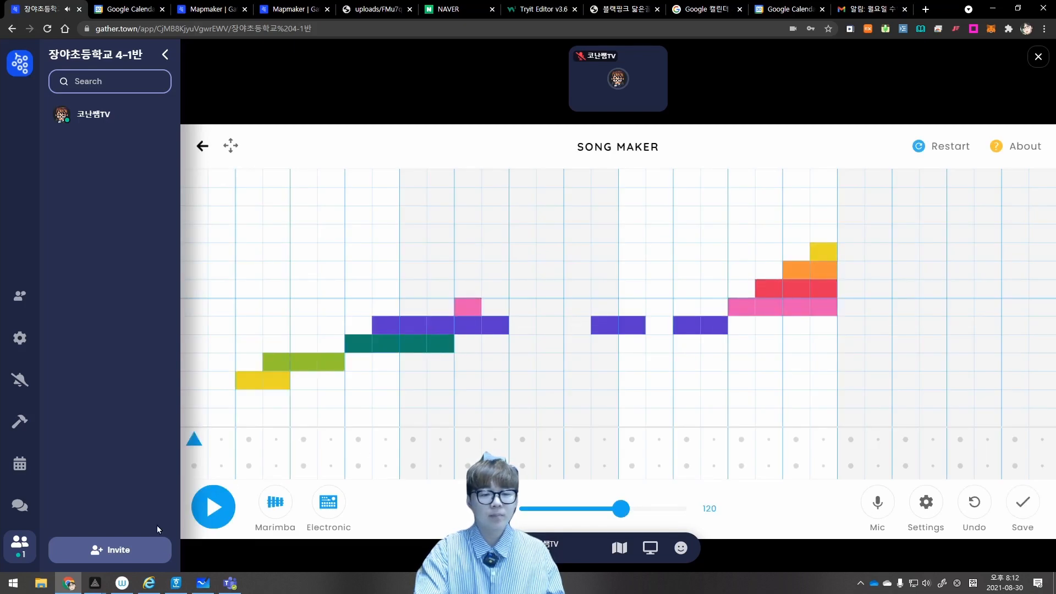
Play and stop the Song Maker melody, copy the saved song's link, and close the music lab
left_click(213, 506)
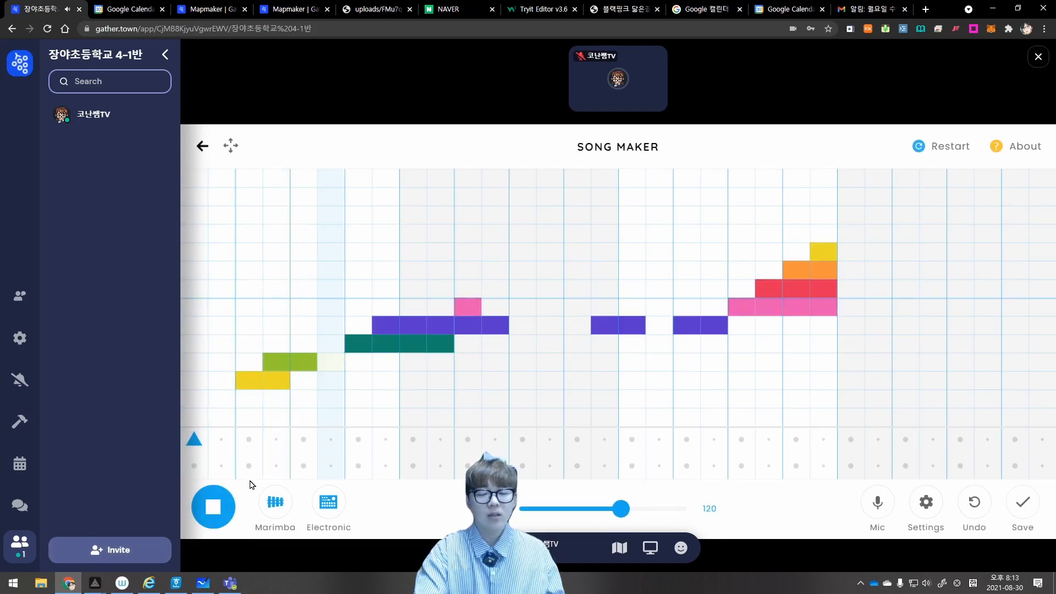
left_click(212, 505)
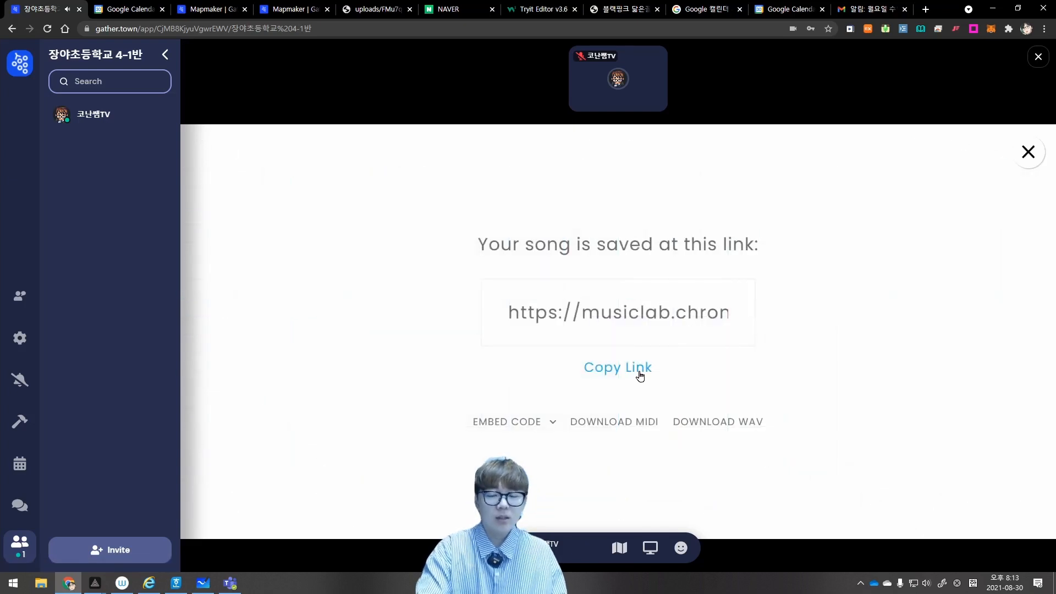
left_click(618, 368)
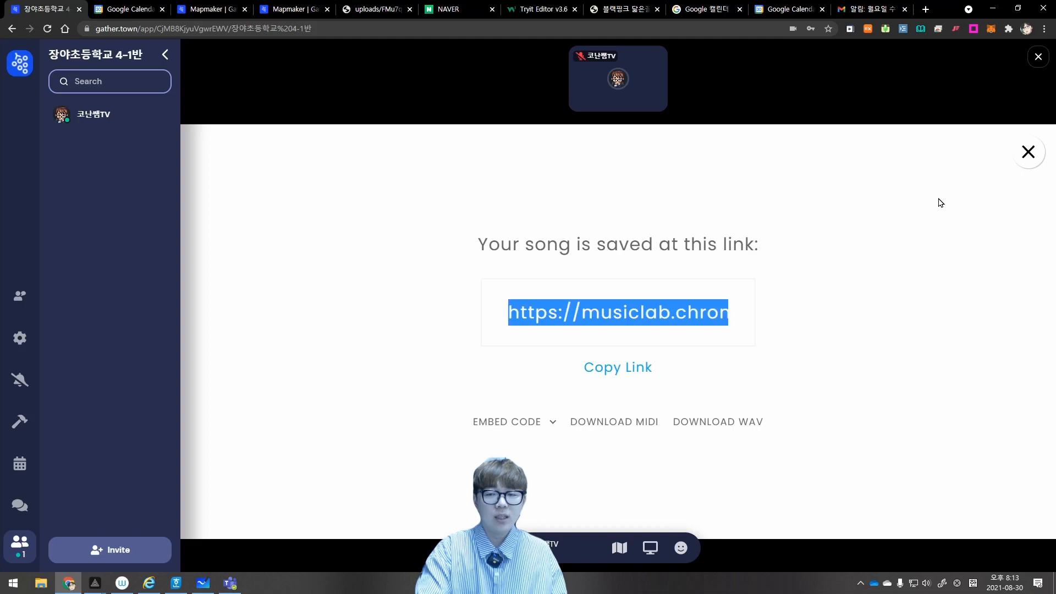
left_click(1028, 152)
left_click(1038, 57)
Open the 음악만들어서 공유하기 note's spreadsheet, enter 이름 in A4 and the copied song link in B4, and close it
left_click(389, 304)
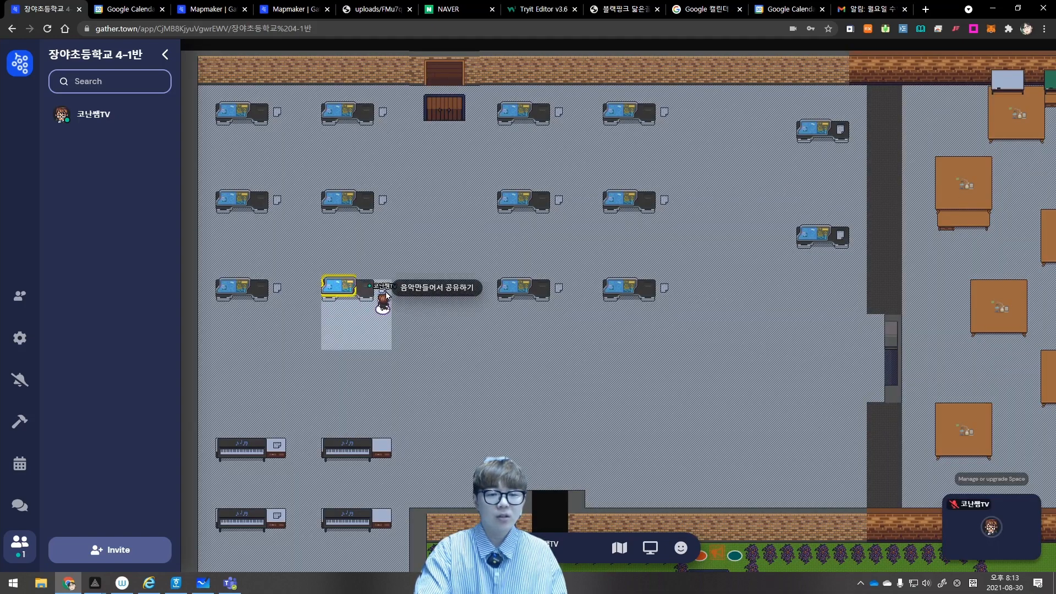
key("x")
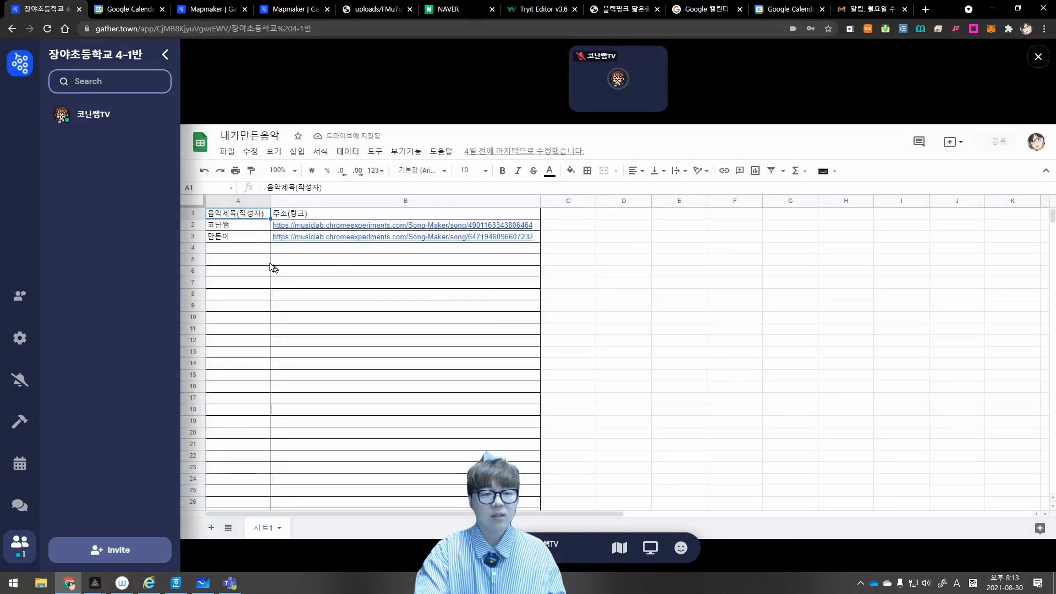
left_click(250, 251)
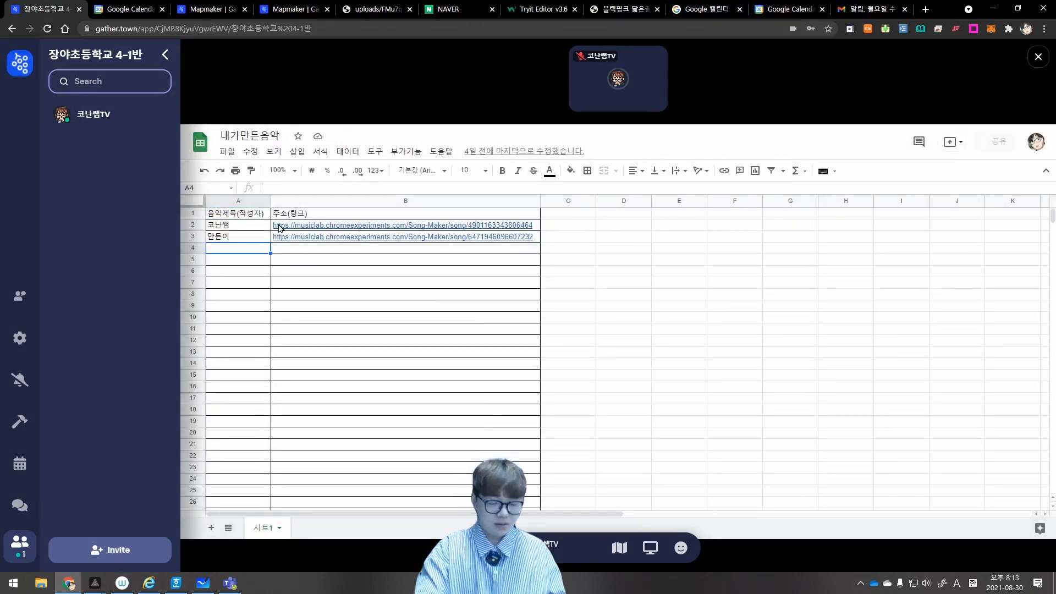
type("a")
type("이름")
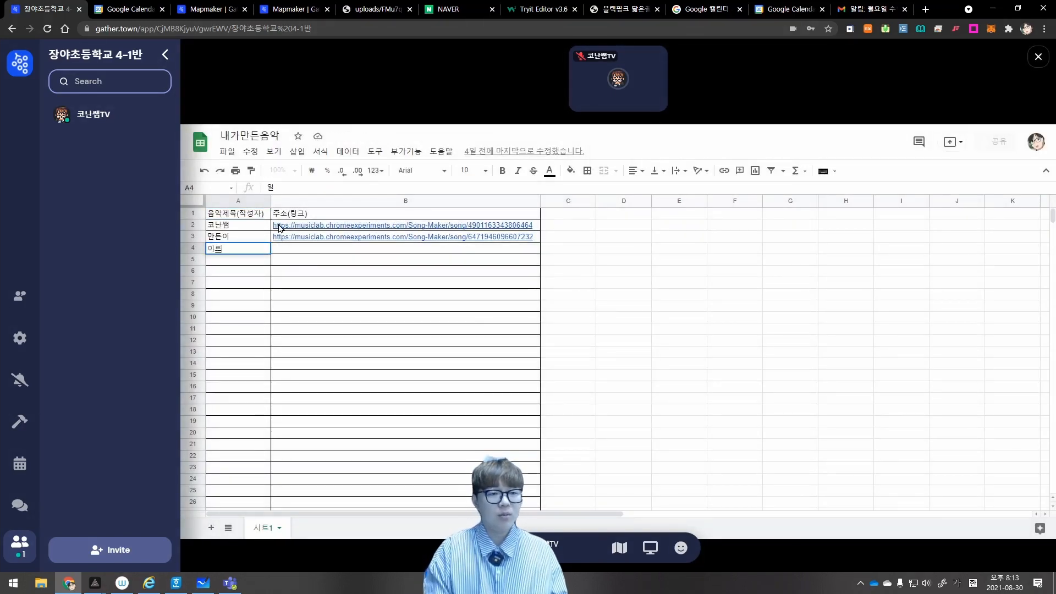
key("Tab")
key("ctrl+v")
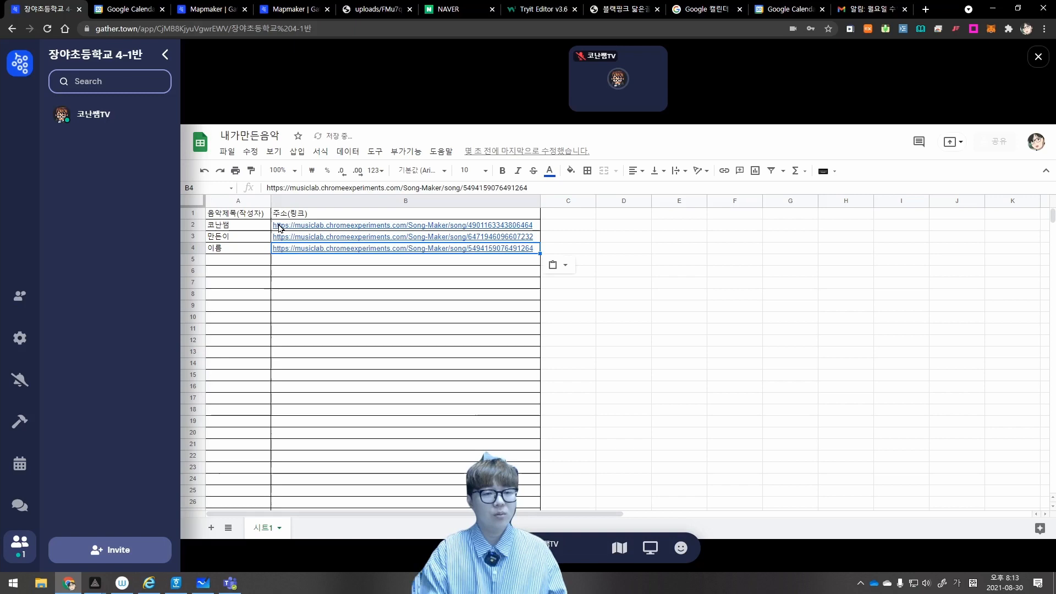
left_click(286, 306)
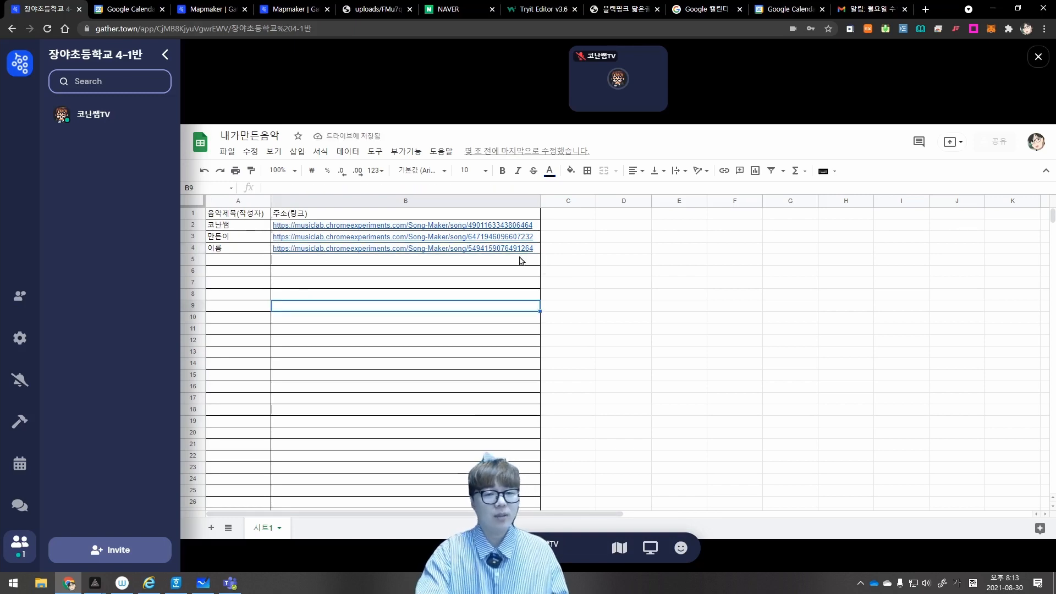
left_click(1034, 64)
Walk the avatar past the synthesizers into the neighbouring science room and open the 용수철 저울 page from a table
key("Right")
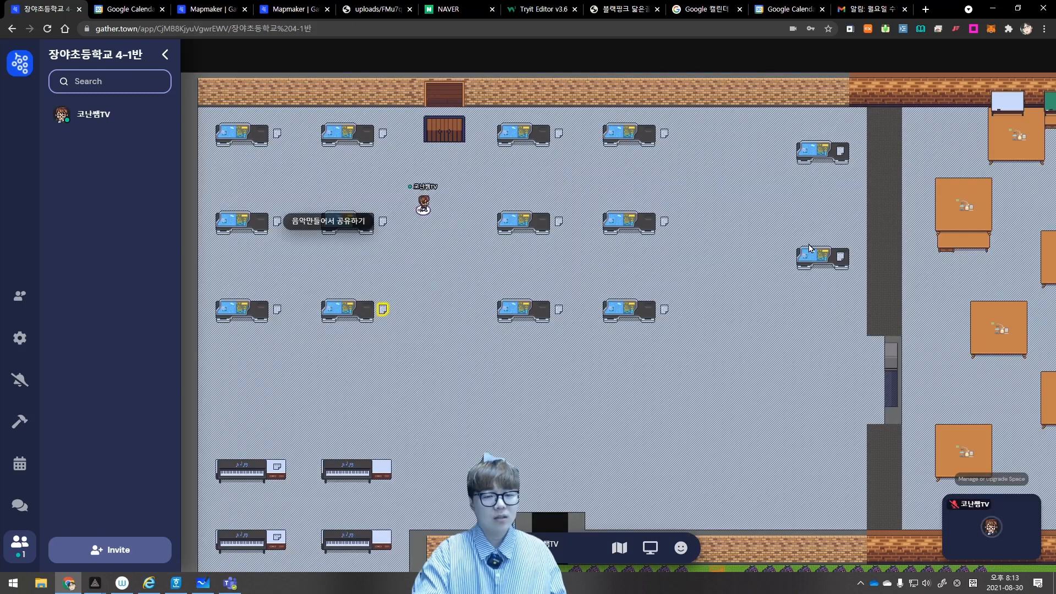
key("Down")
key("Right")
key("Right")
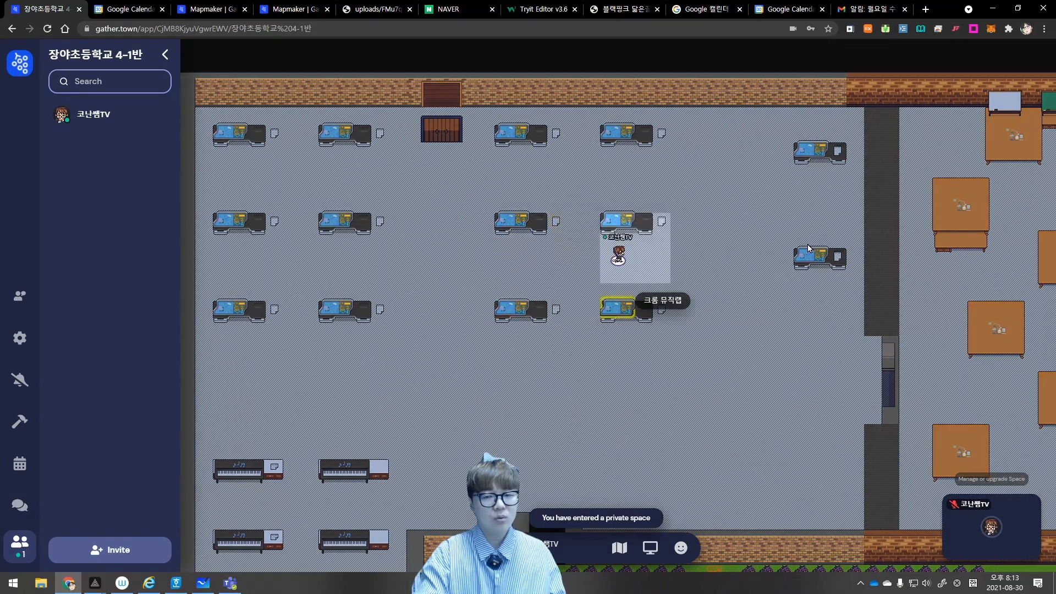
key("Down")
key("Right")
key("Down")
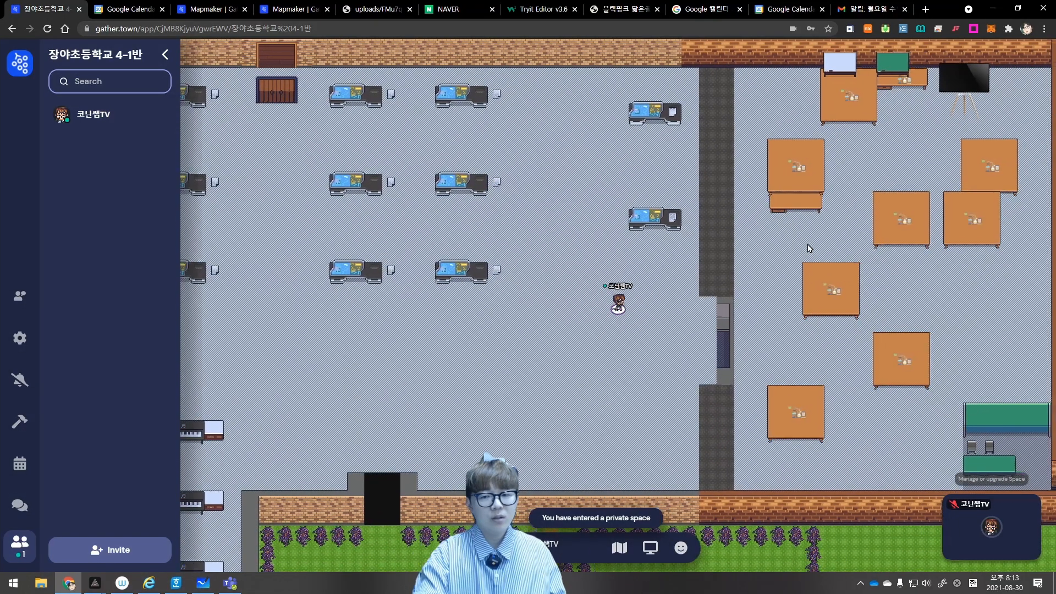
key("x")
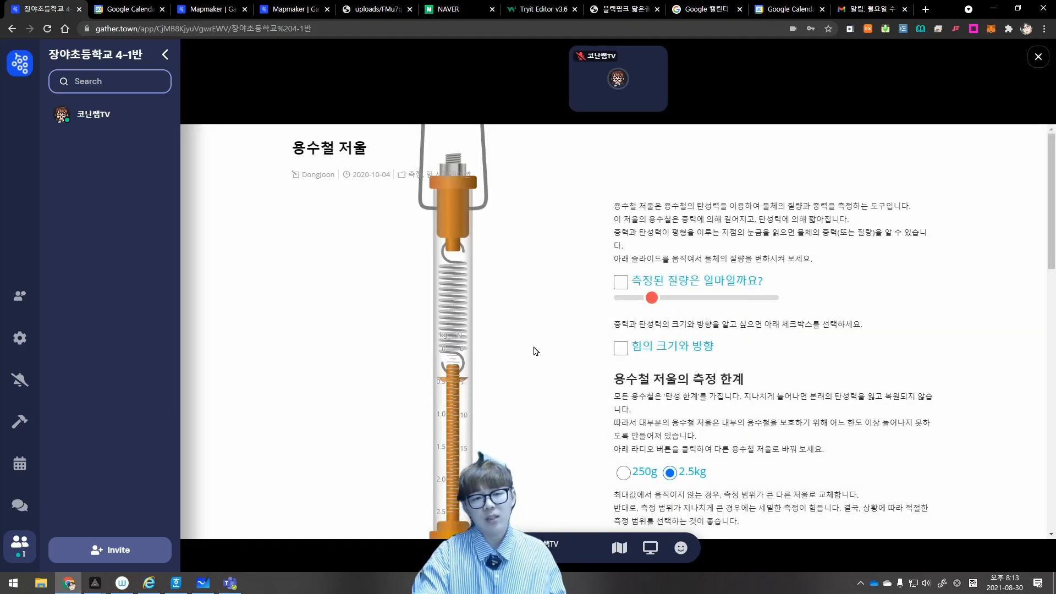
Try the spring scale simulation with 힘의 크기와 방향 and the measured mass shown, set the mass to 2.13 kg, and close it
scroll(627, 352, "down", 5)
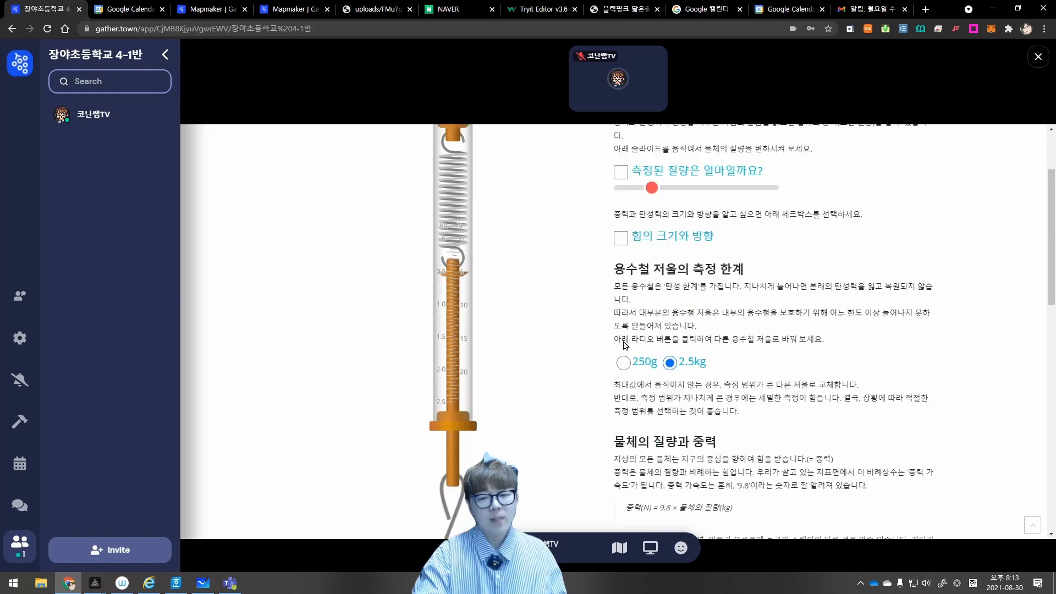
scroll(620, 383, "up", 5)
left_click(621, 347)
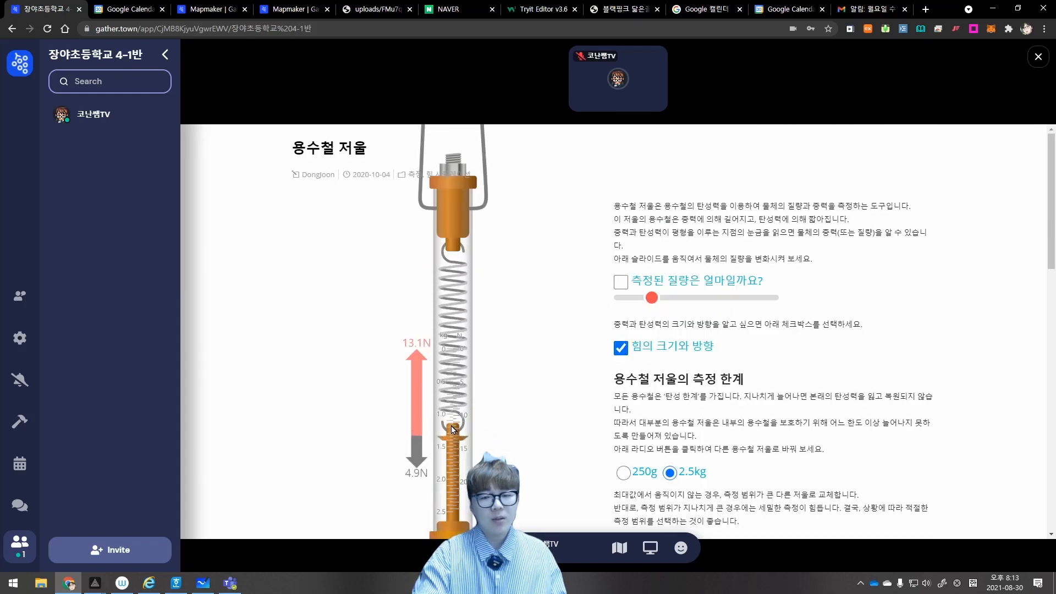
left_click(620, 282)
left_click_drag(652, 297, 750, 297)
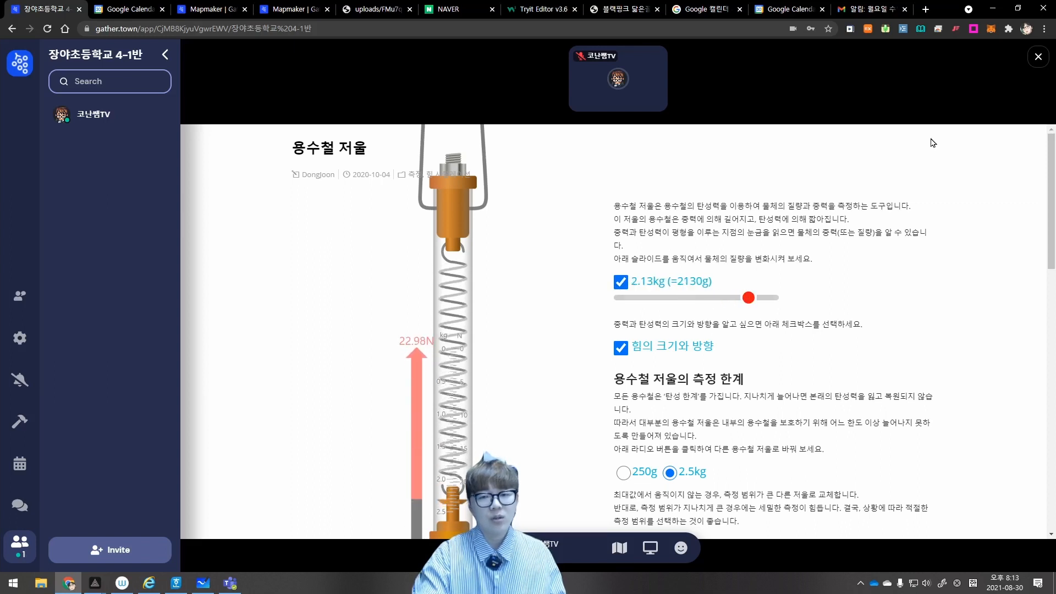
left_click(1038, 57)
Open the 실험, 실습실 안전수칙 video in the science room, play it briefly, pause it, and close it
key("Right")
key("x")
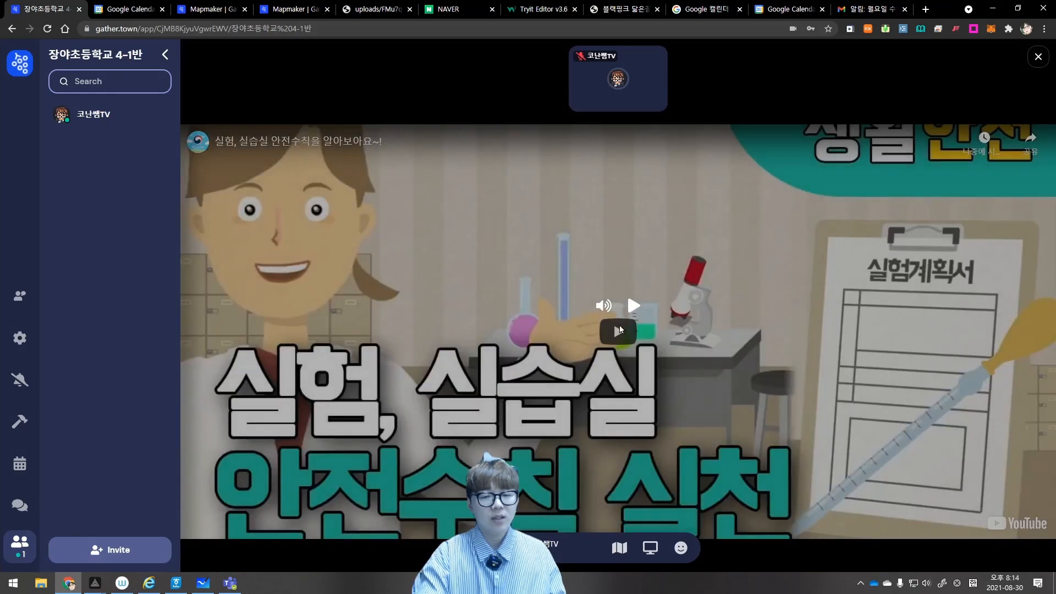
left_click(632, 311)
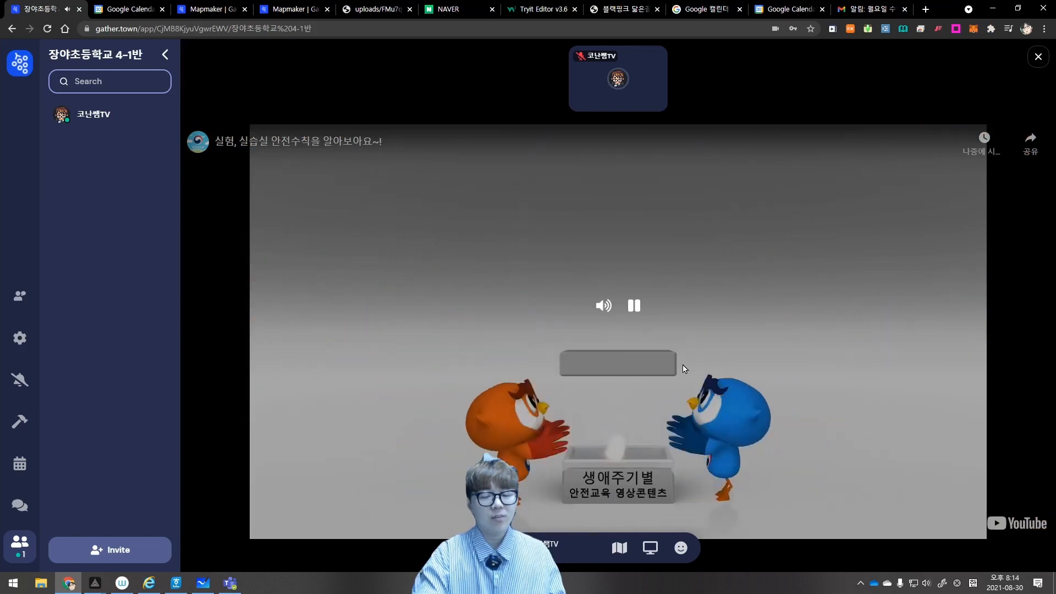
left_click(634, 306)
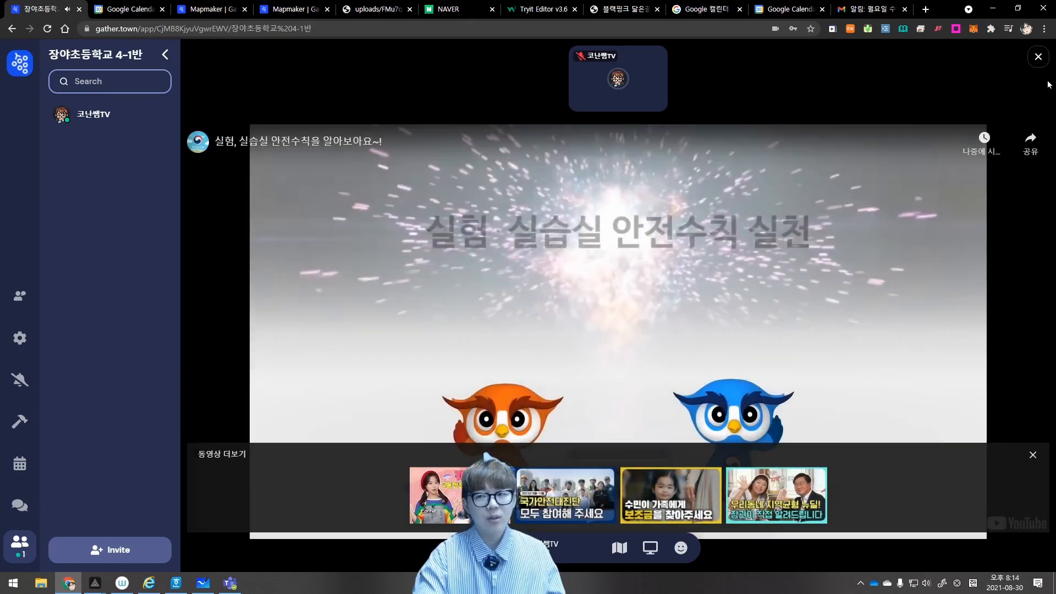
left_click(1038, 57)
Walk the avatar left and down, away from the safety video object in the science room
key("Left")
key("Left")
key("Down")
key("Down")
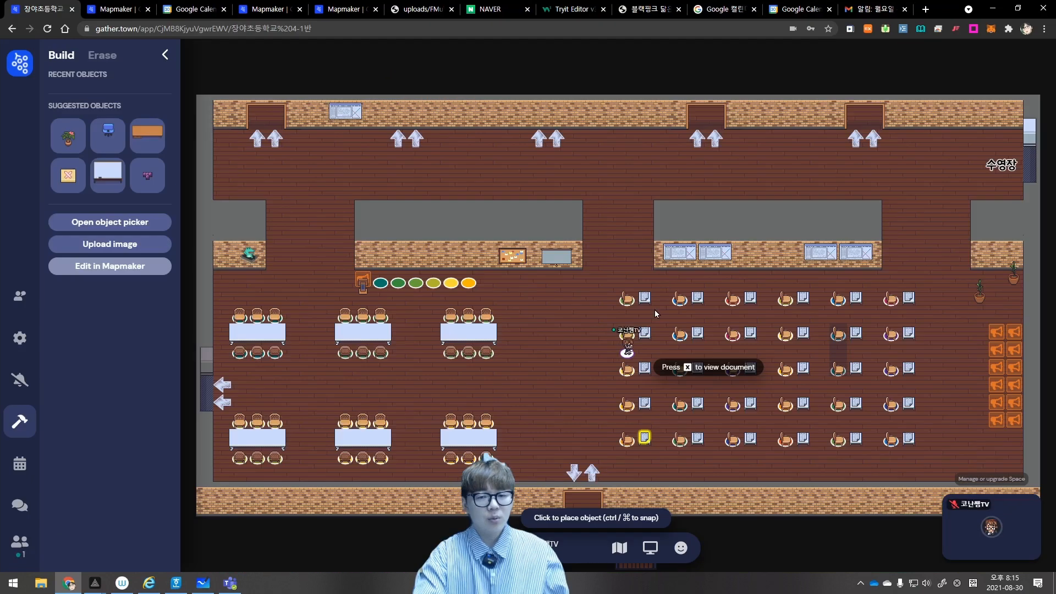
Walk the avatar right along the aisle between the second and third rows of individual desks in the hall
key("Right")
key("Right")
key("Right")
key("Right")
key("Right")
key("Right")
key("Right")
key("Right")
key("Right")
key("Right")
key("Right")
key("Right")
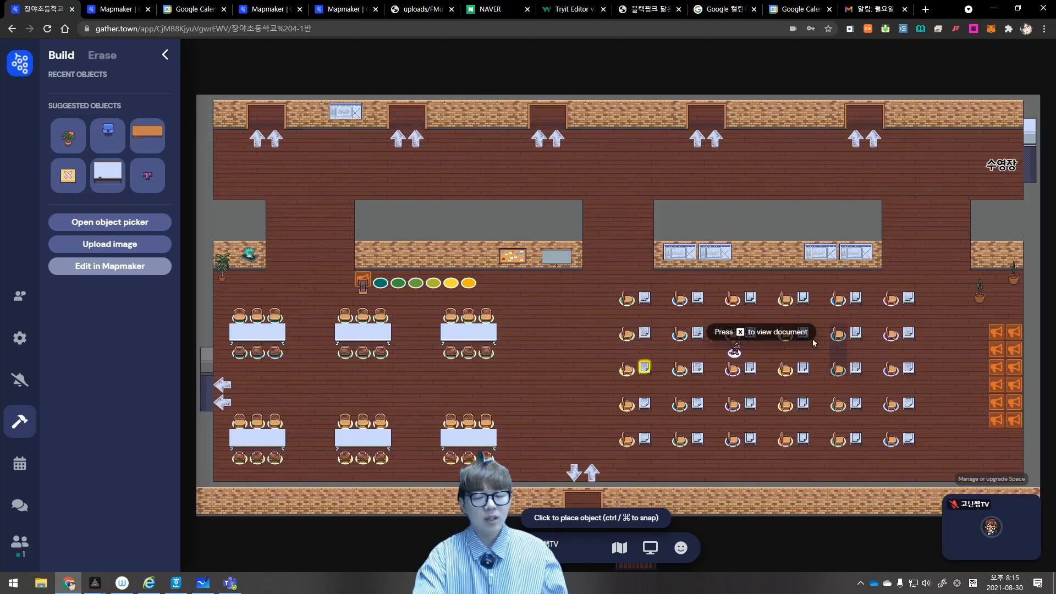
Walk the avatar right along the aisle past the remaining individual desks onto the orange spotlight tiles in the hall
key("Right")
key("Right")
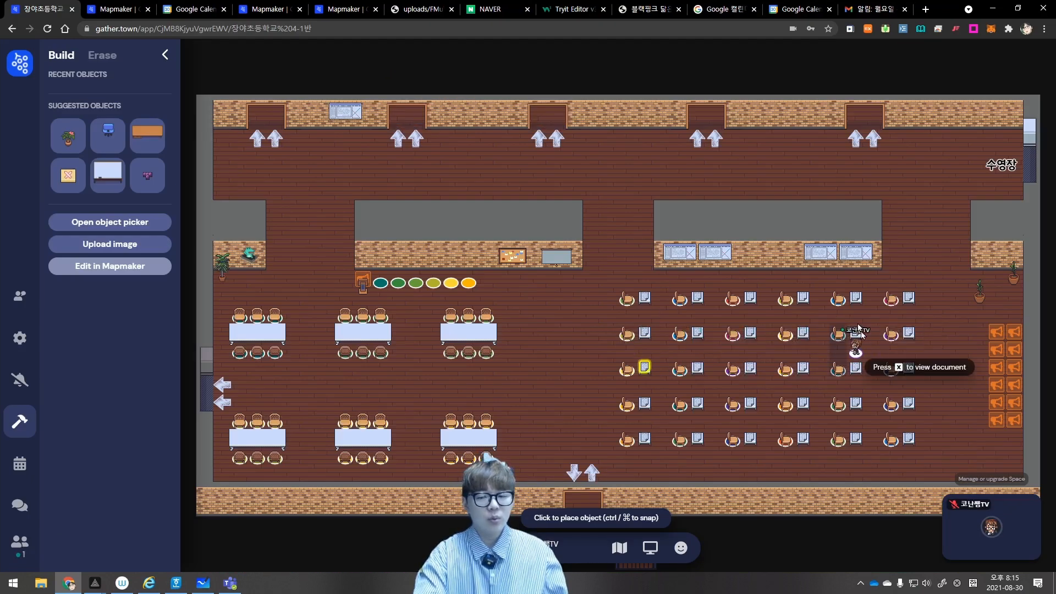
key("Right")
key("Right")
key("Right")
key("Right")
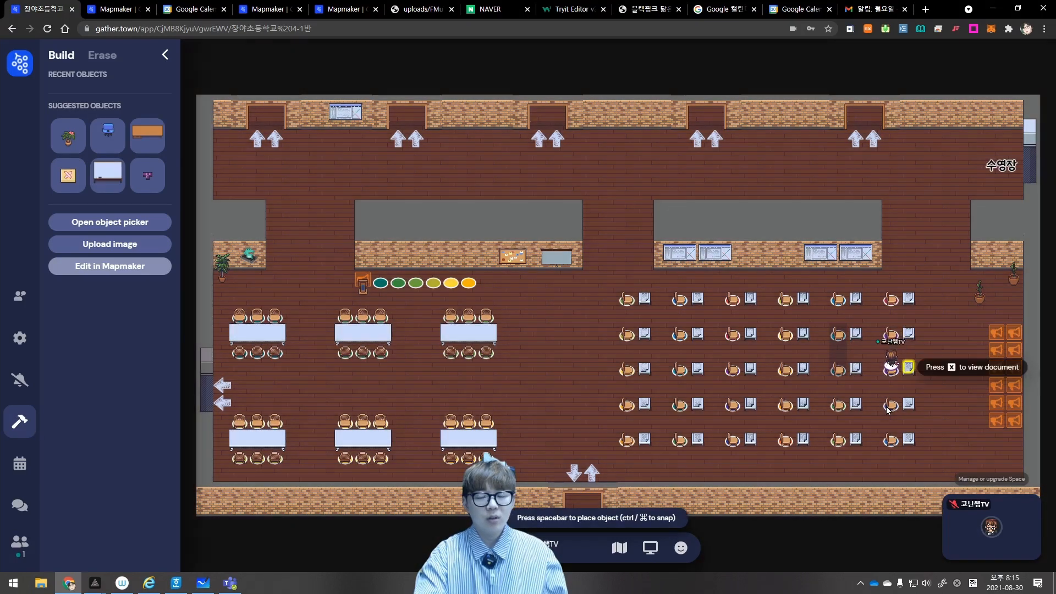
key("Right")
key("Right")
key("Right")
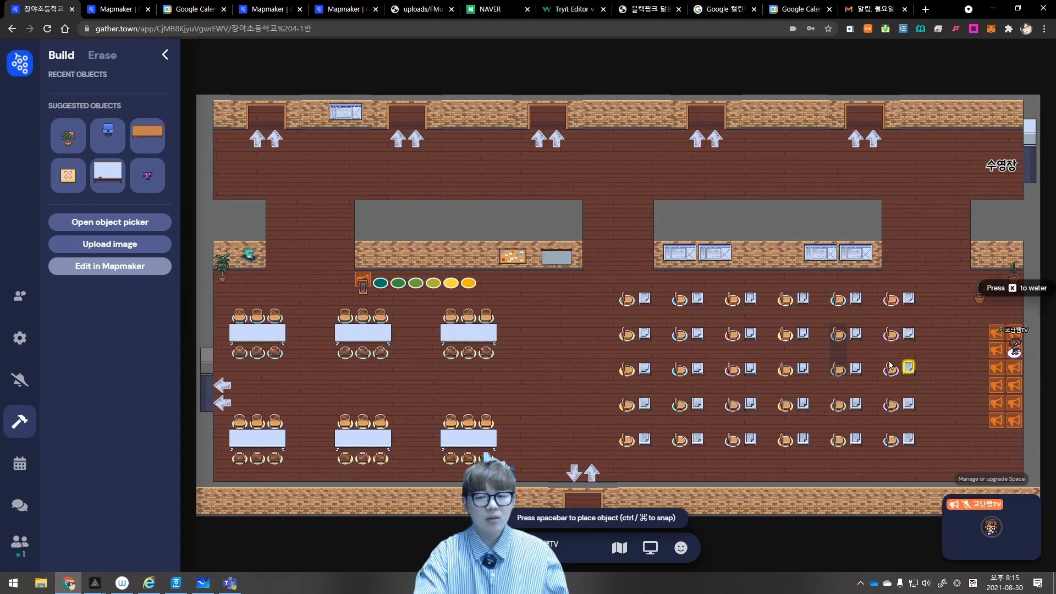
Walk the avatar back to the last column of individual desks, then return past the potted plants to the orange spotlight tiles
key("Left")
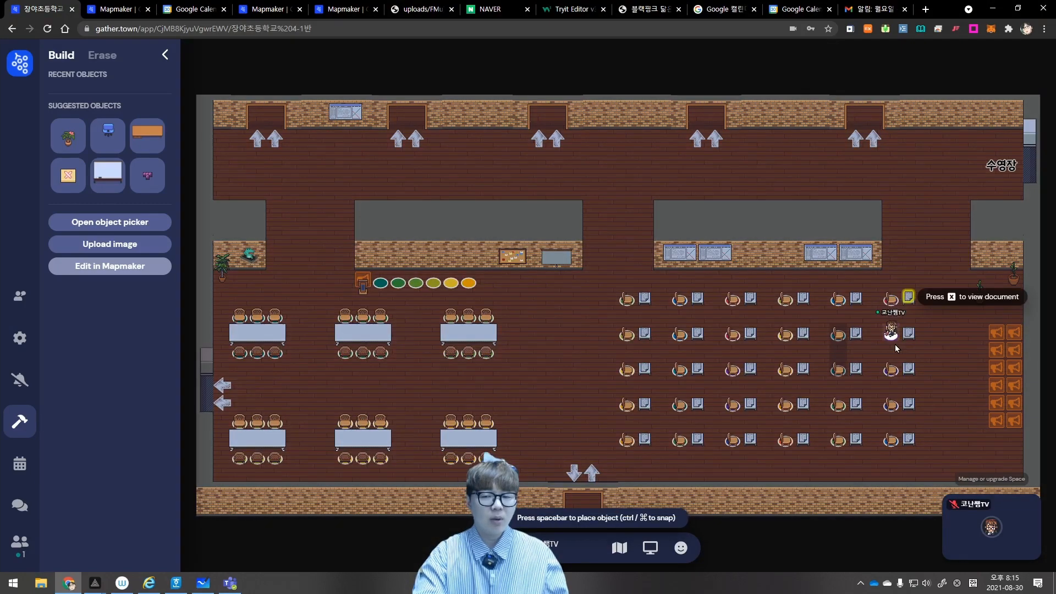
key("Right")
key("Right")
key("Right")
key("Right")
key("Right")
key("Right")
key("Right")
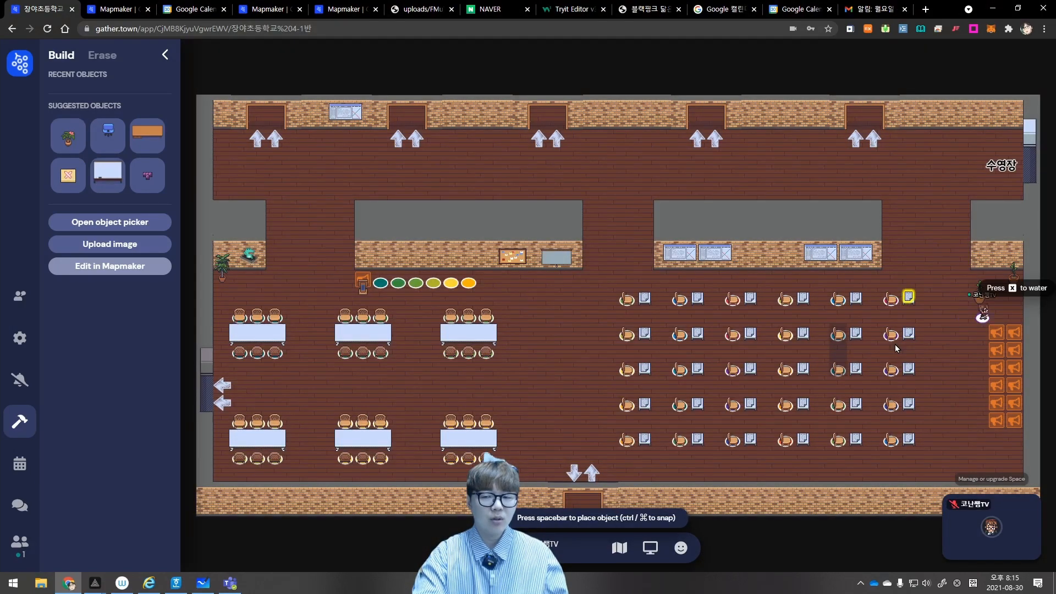
key("Down")
key("Down")
key("Down")
key("Left")
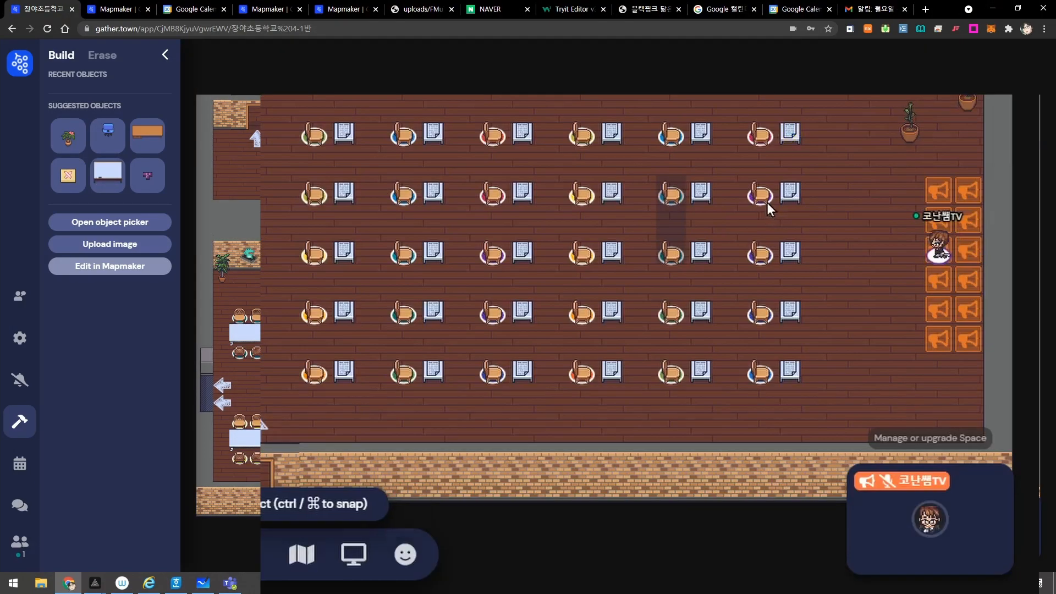
Walk the avatar left from the spotlight tiles, past the individual desks, to the middle group table in the upper row
key("Up")
key("Up")
key("Up")
key("Left")
key("Left")
key("Left")
key("Left")
key("Left")
key("Left")
key("Left")
key("Left")
key("Left")
key("Left")
key("Left")
key("Left")
key("Left")
key("Left")
key("Left")
key("Left")
key("Left")
key("Left")
key("Left")
key("Left")
key("Left")
key("Left")
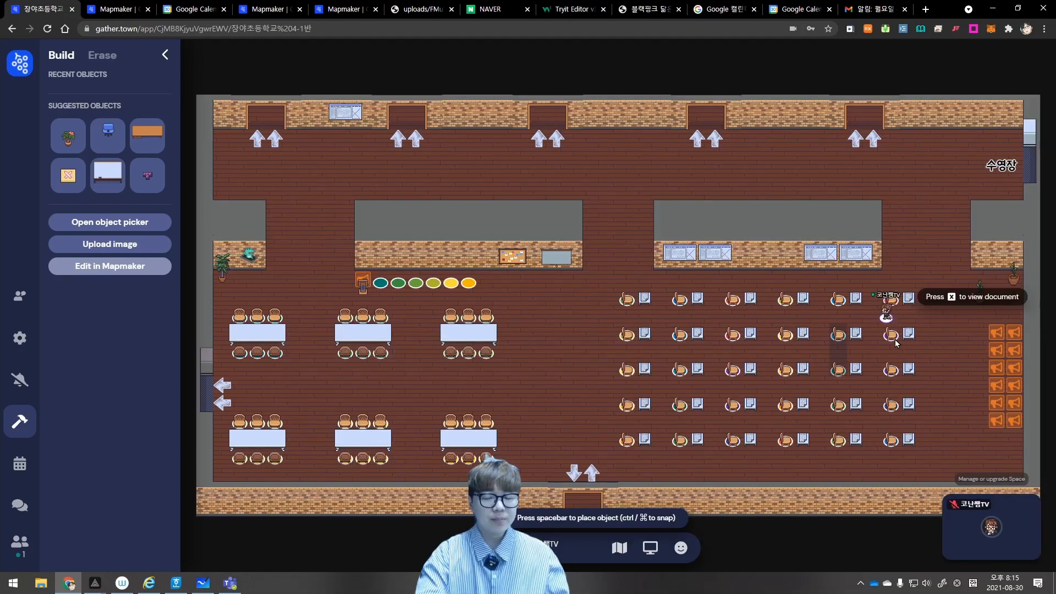
key("Left")
key("Left")
key("Left")
key("Left")
key("Left")
key("Left")
key("Left")
key("Left")
key("Left")
key("Left")
key("Left")
key("Left")
key("Left")
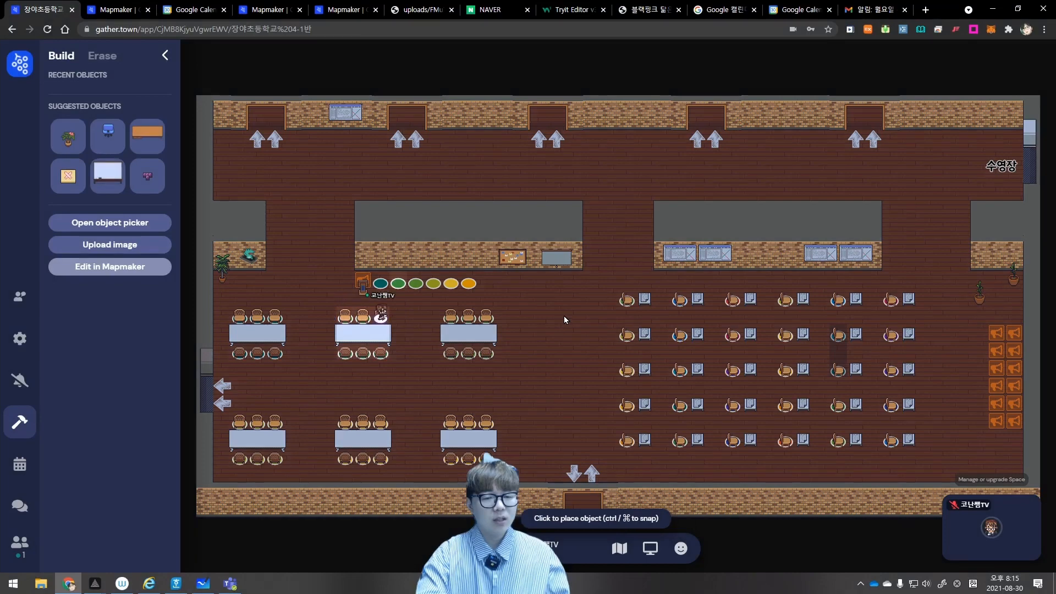
Walk the avatar right to the third group table in the upper row, open the 패들렛 board, and close it
key("Right")
key("Right")
key("Right")
key("Right")
key("Right")
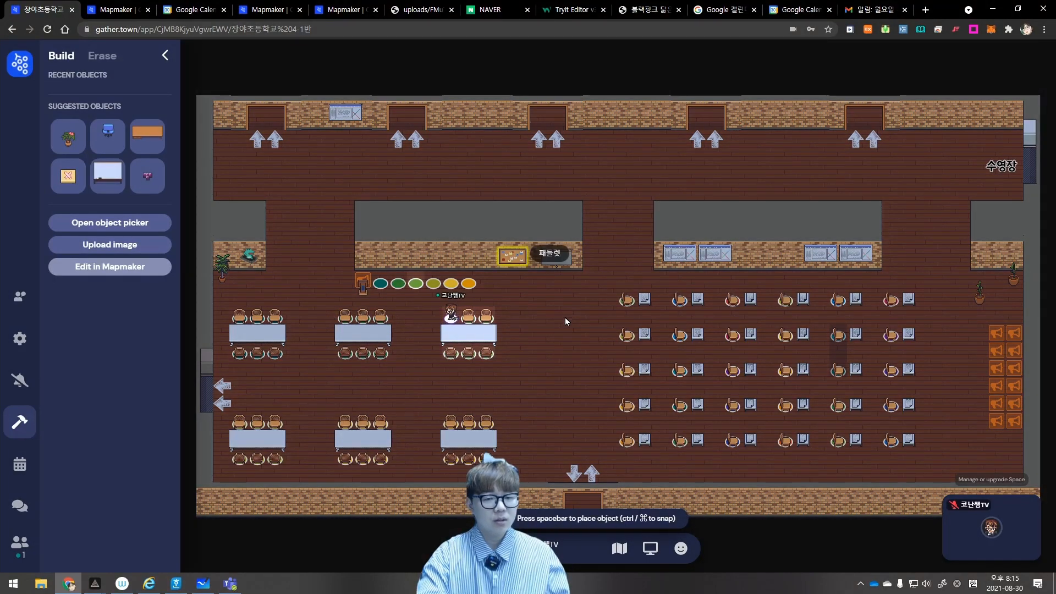
key("x")
left_click(1040, 58)
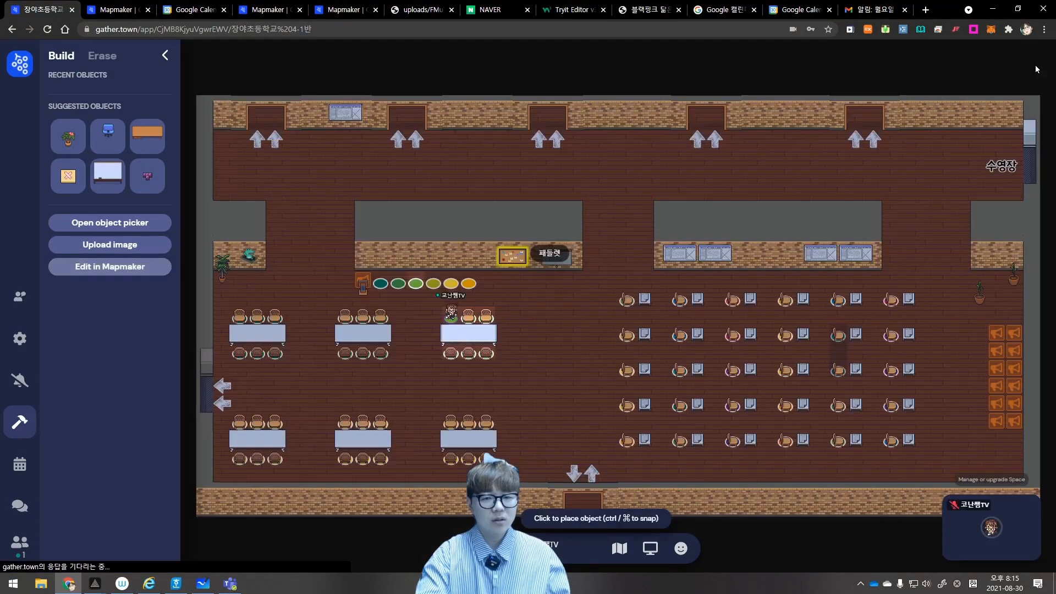
Walk the avatar left along the upper row of group tables to the table nearest the 팀즈화상모임방 object
key("Left")
key("Left")
key("Left")
key("Left")
key("Left")
key("Left")
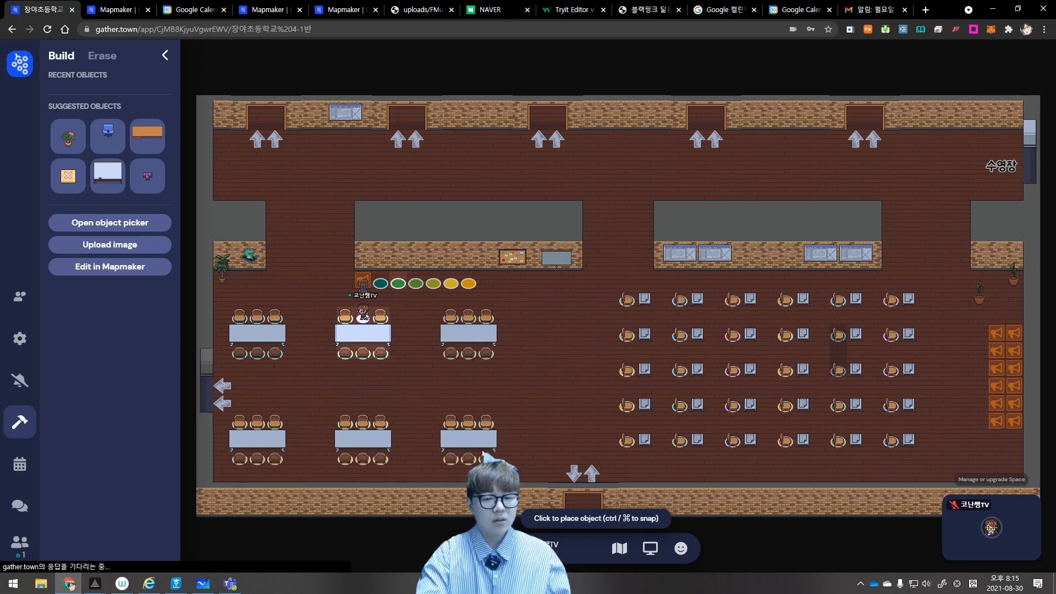
key("Left")
key("Left")
key("Left")
key("Left")
key("Left")
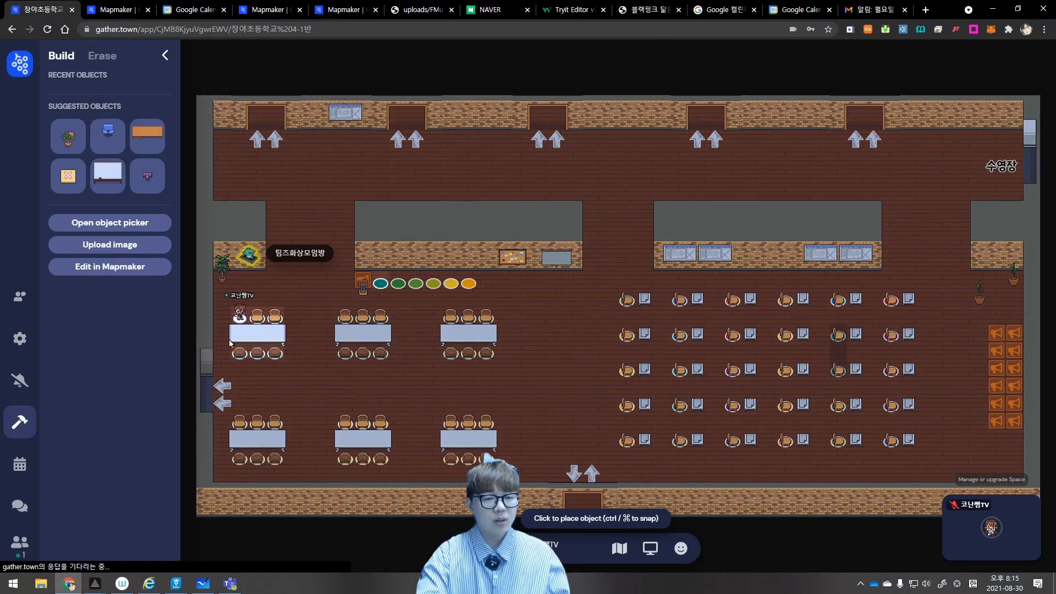
Walk the avatar down from the upper-left group table to the lower-left group table
key("Down")
key("Down")
key("Down")
key("Down")
key("Down")
key("Down")
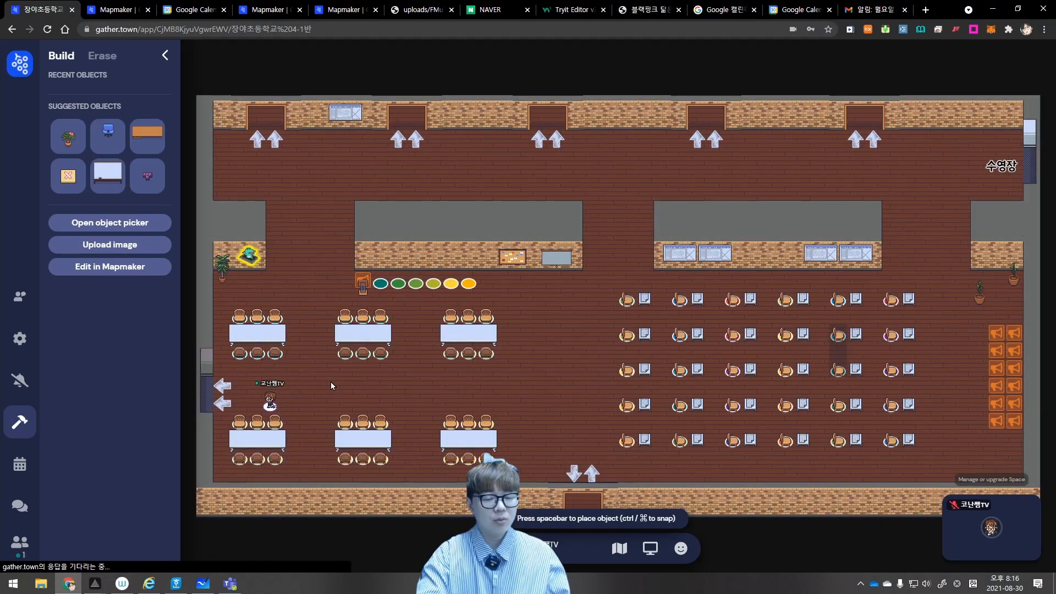
Walk the avatar up between the group tables and over to the 팀즈화상모임방 object on the wall
key("Up")
key("Up")
key("Right")
key("Right")
key("Up")
key("Up")
key("Up")
key("Up")
key("Up")
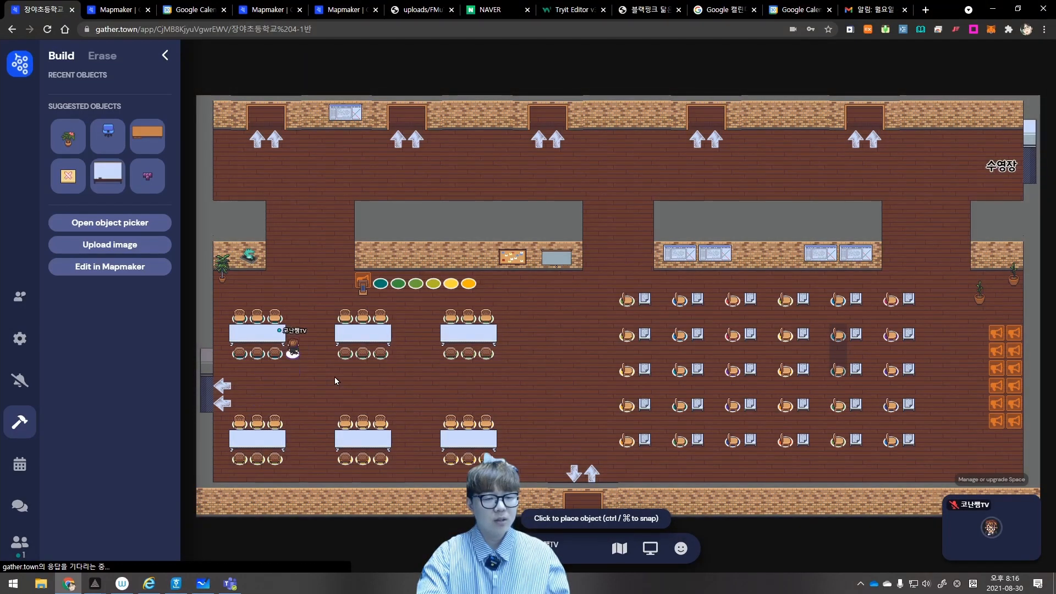
key("Up")
key("Left")
key("Left")
key("Left")
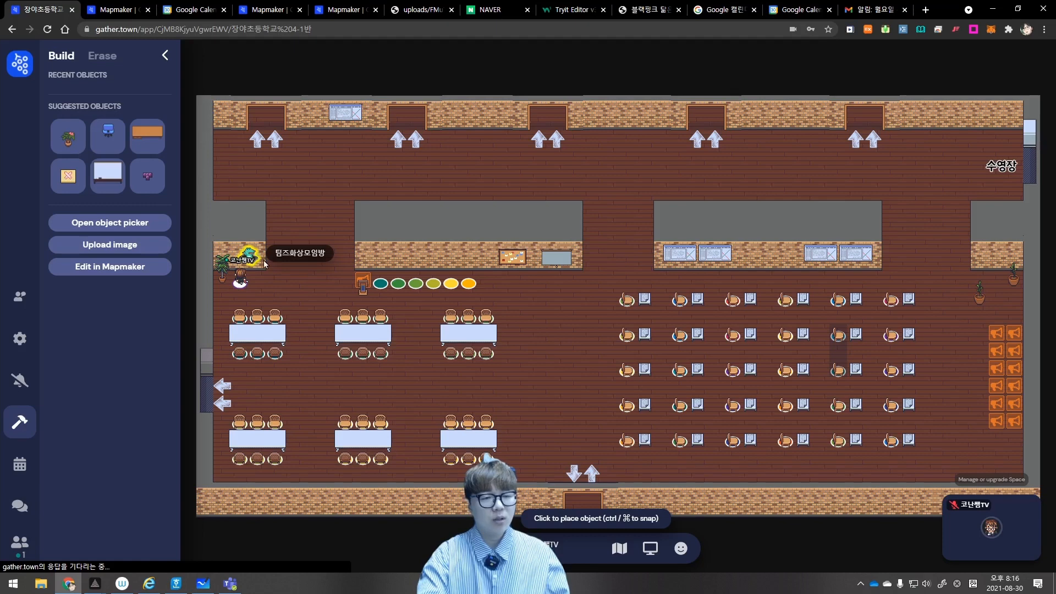
Walk the avatar right across the coloured spots to the 패들렛 board, open the class Padlet, and close it
key("Right")
key("Right")
key("Right")
key("Right")
key("Right")
key("Right")
key("Right")
key("Right")
key("Right")
key("Right")
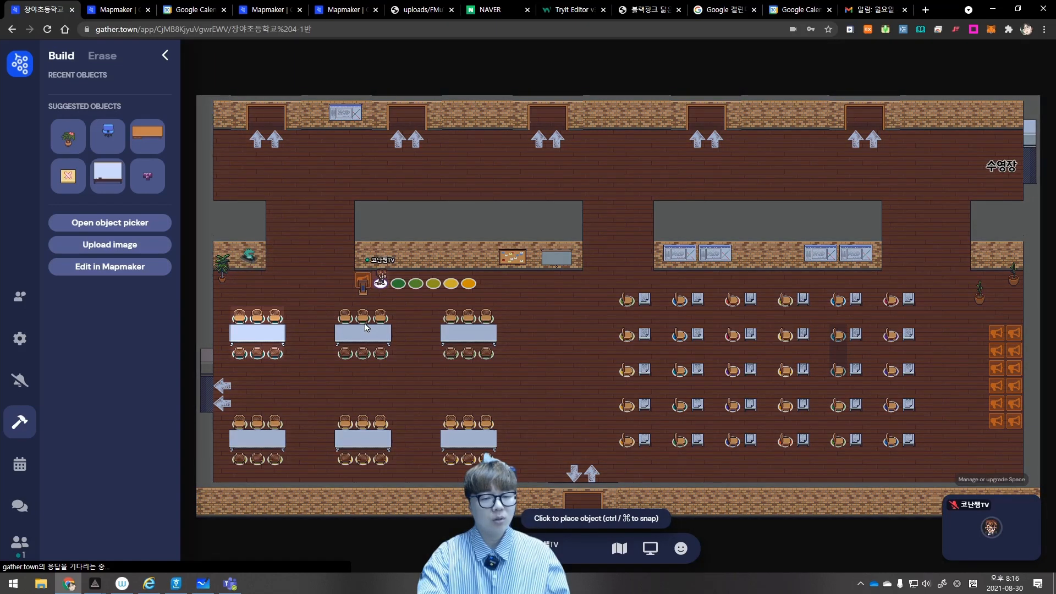
key("Right")
key("Right")
key("Right")
key("Right")
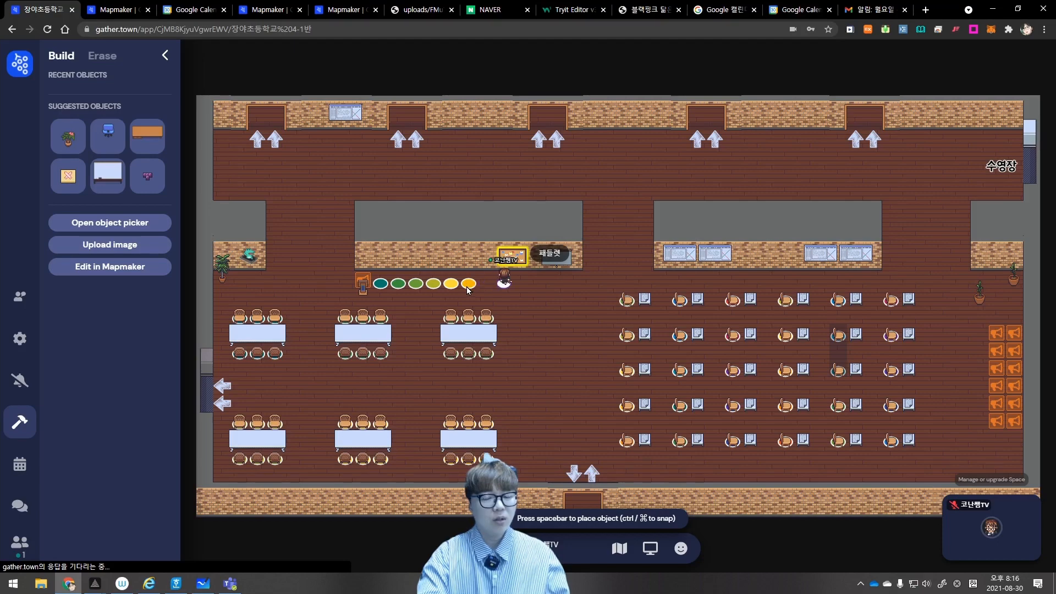
key("x")
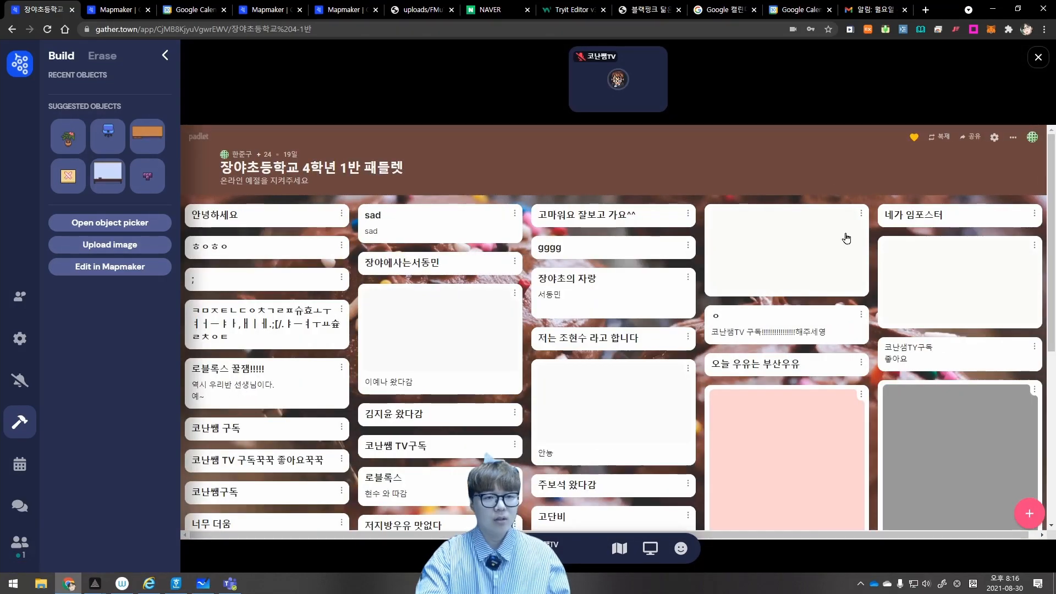
left_click(1038, 57)
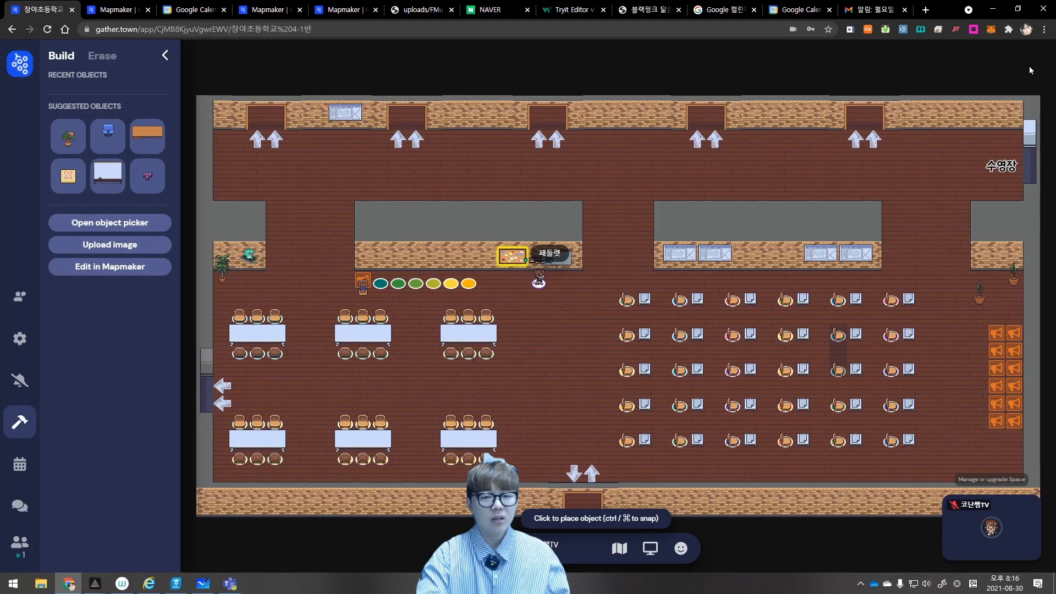
Open the 플립그리드 board beside the Padlet board and browse the video responses to 감정 표현하고 맞추기
key("Right")
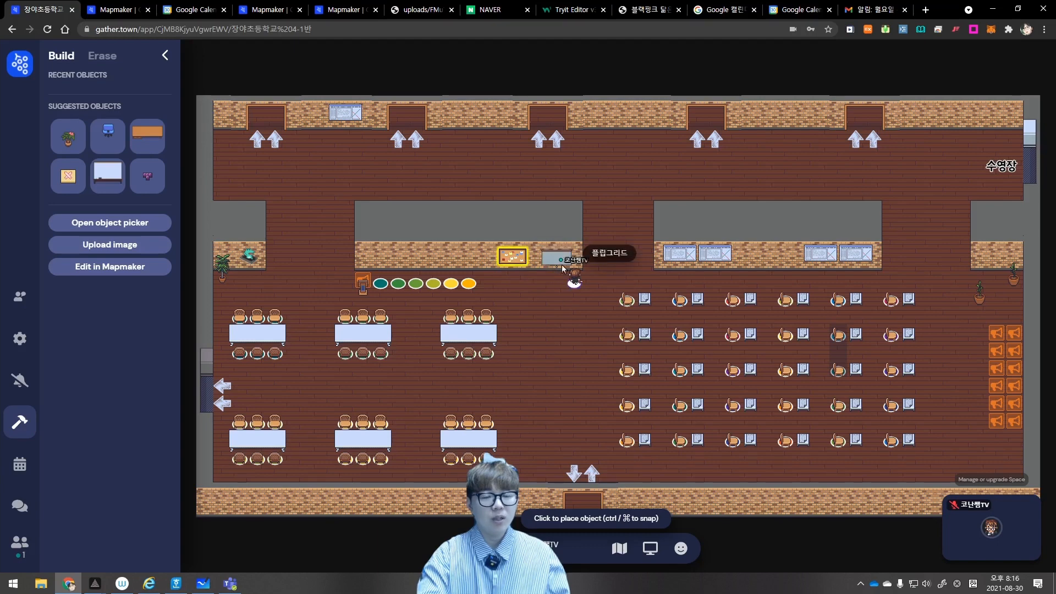
key("x")
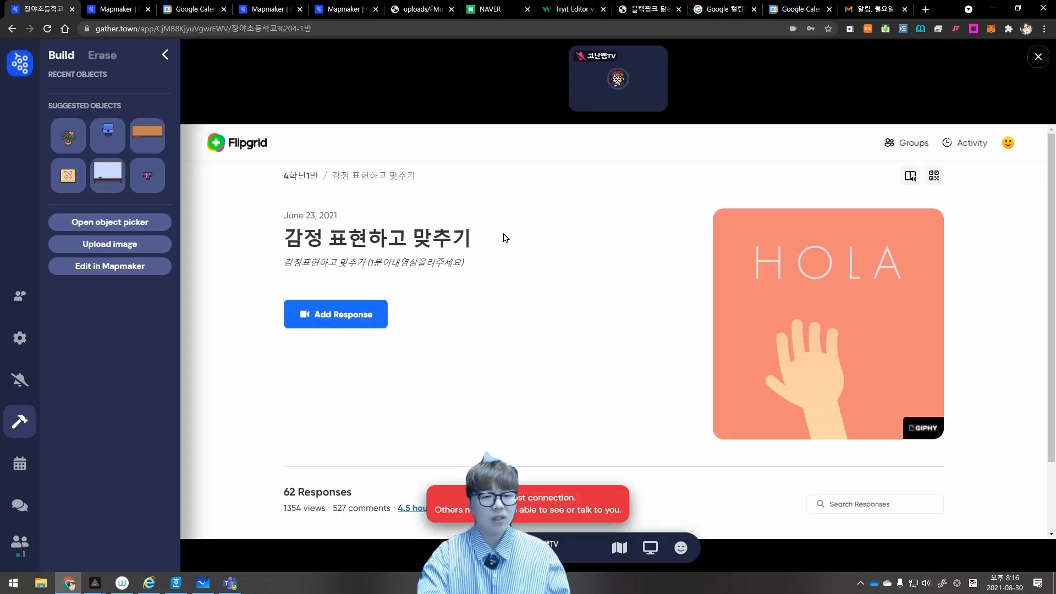
triple_click(505, 238)
left_click(502, 236)
scroll(522, 287, "down", 1)
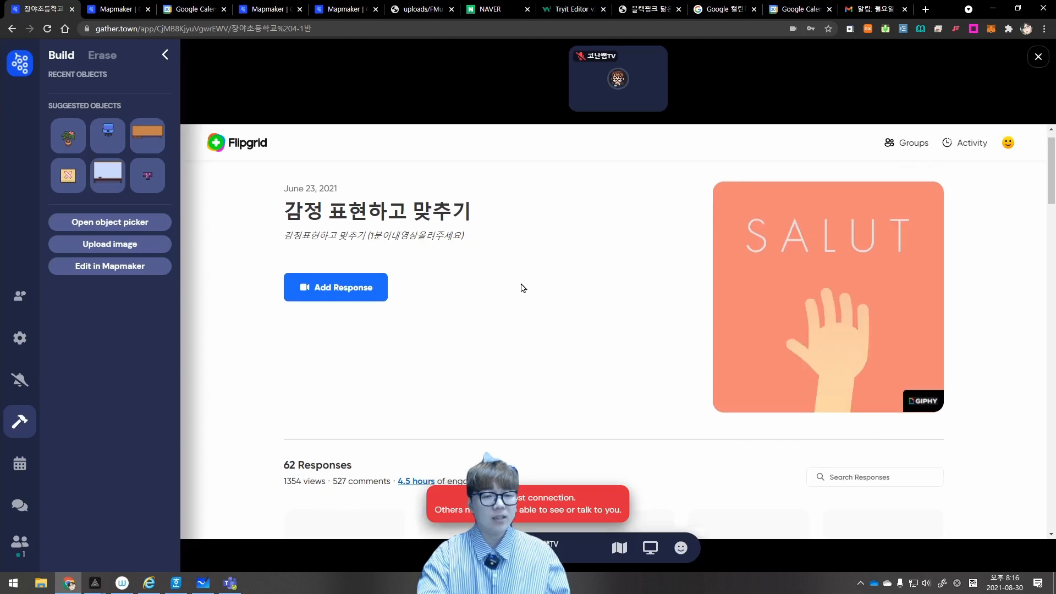
scroll(523, 295, "down", 5)
scroll(525, 299, "up", 5)
scroll(526, 301, "down", 4)
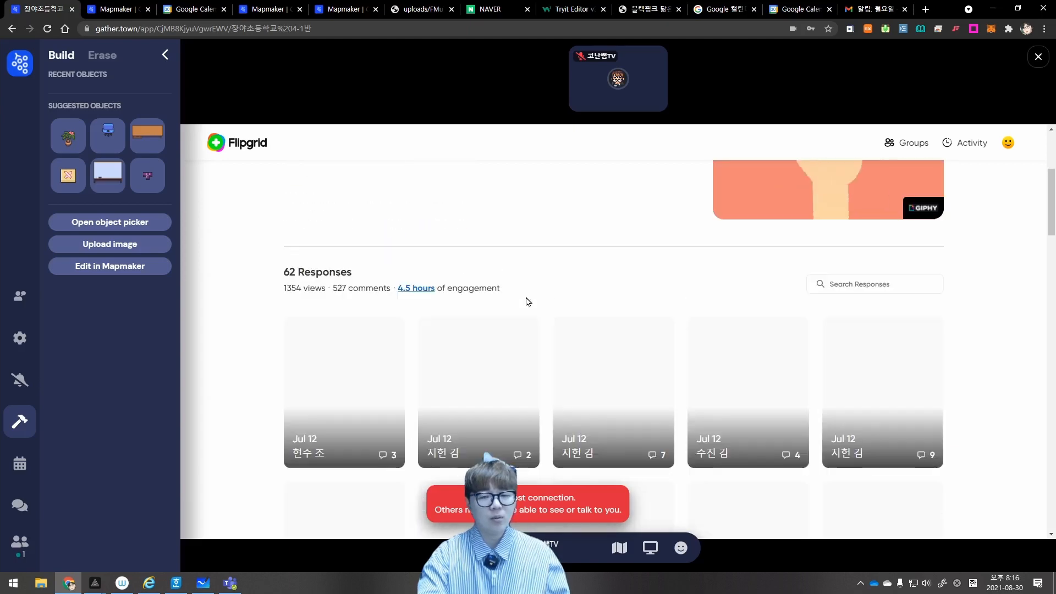
scroll(529, 301, "down", 5)
scroll(516, 283, "up", 3)
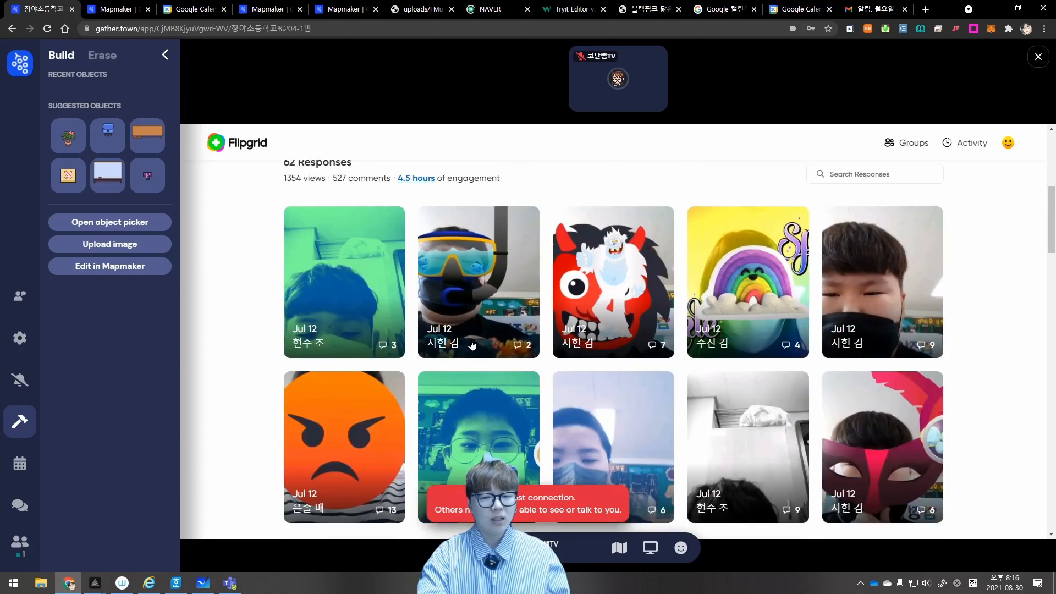
scroll(471, 344, "up", 3)
scroll(490, 349, "down", 8)
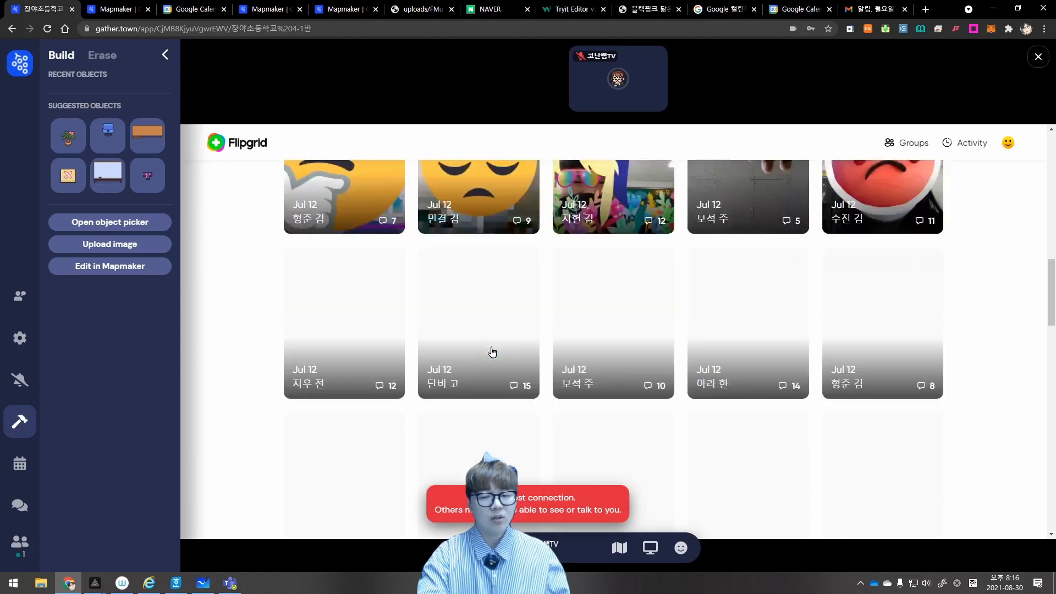
scroll(493, 352, "down", 3)
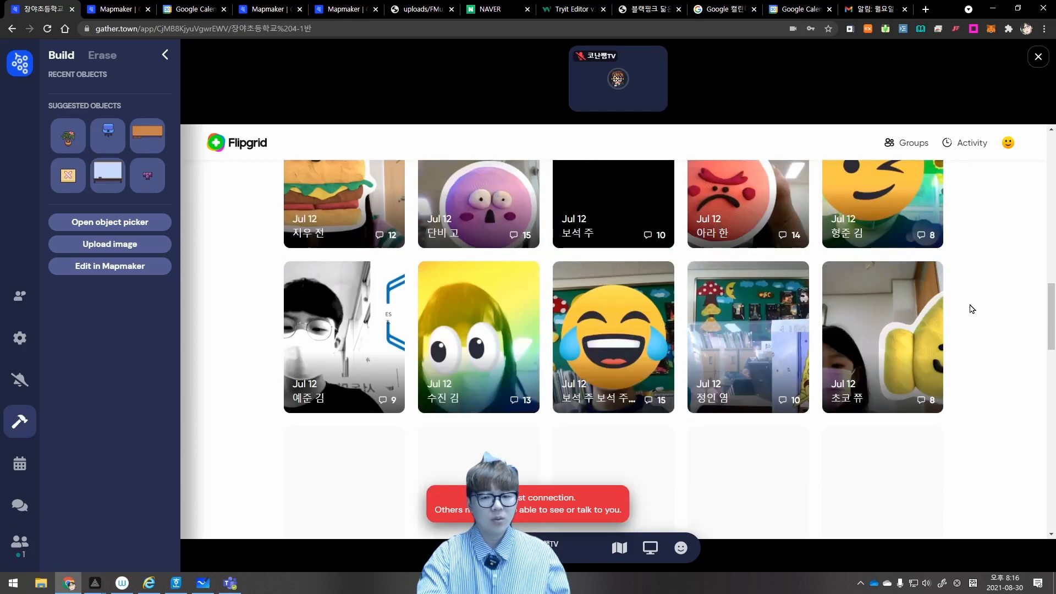
scroll(972, 309, "down", 10)
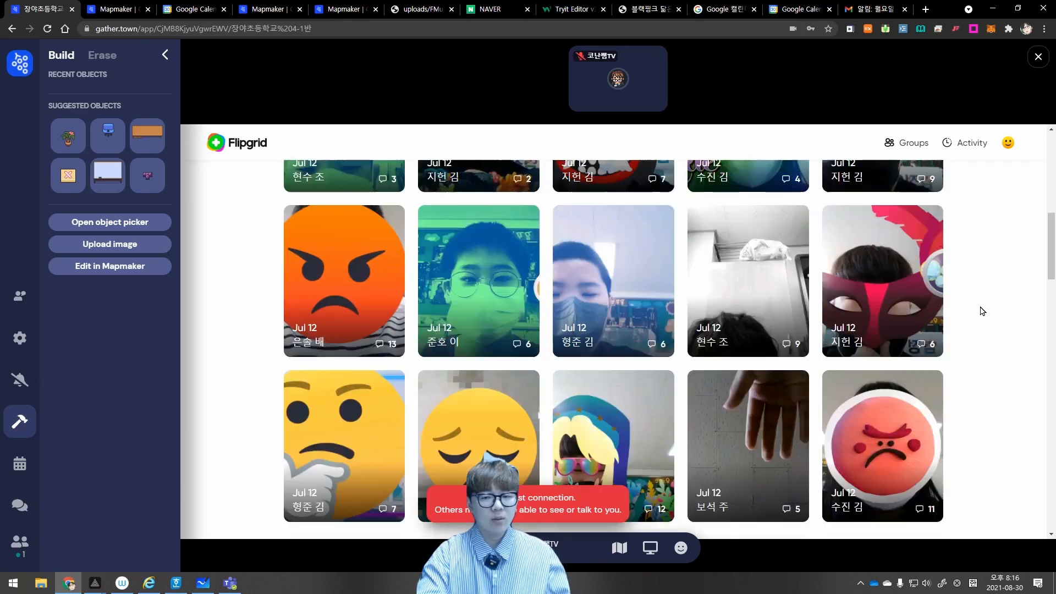
scroll(982, 312, "up", 10)
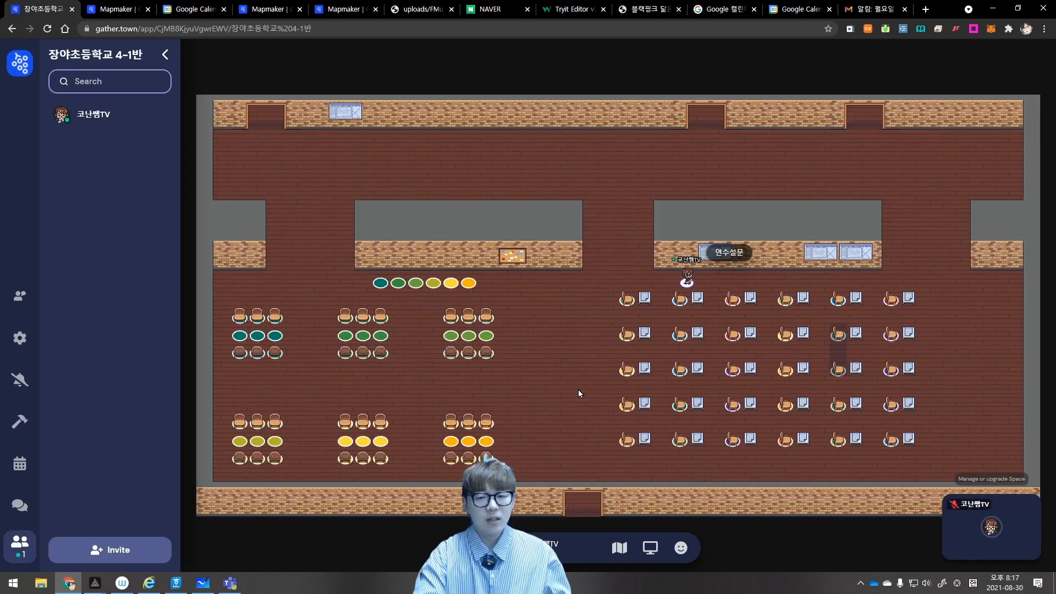
Walk the avatar right from the 연수설문 board, past its 설문결과보기 board, to the 수학수업설문지 board
key("Right")
key("Right")
key("Right")
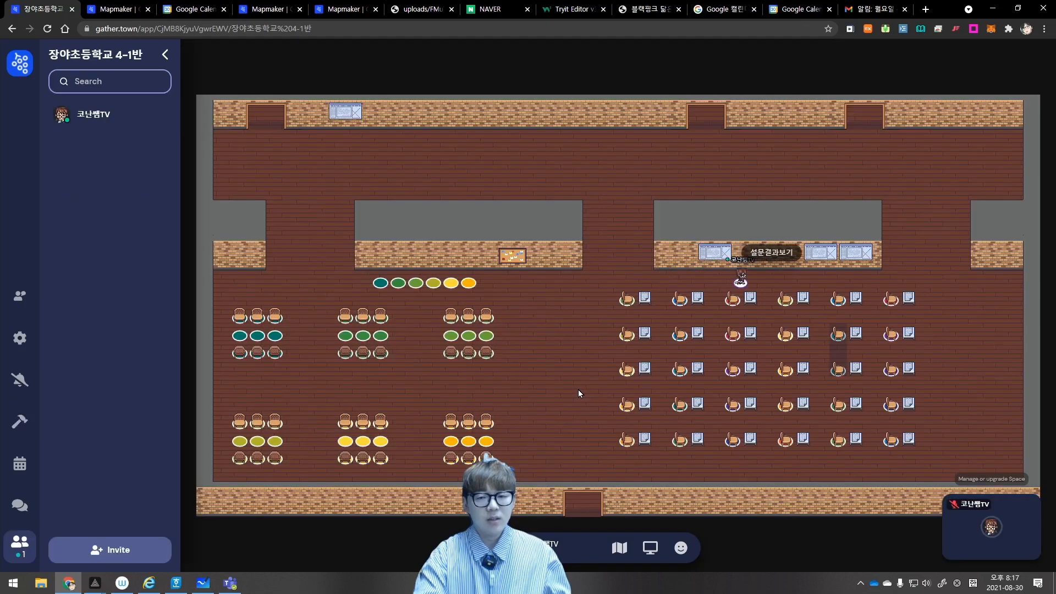
key("Right")
key("Right")
key("Right")
key("Right")
key("Right")
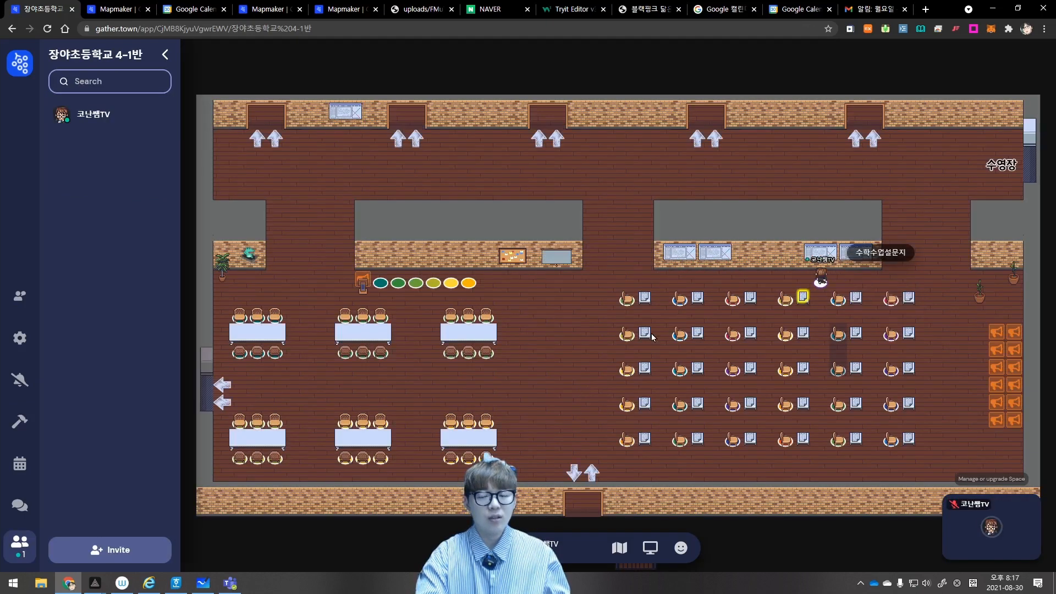
Open the 수학수업설문지 survey form, look through its questions down to the 제출 button, and close it
left_click(830, 259)
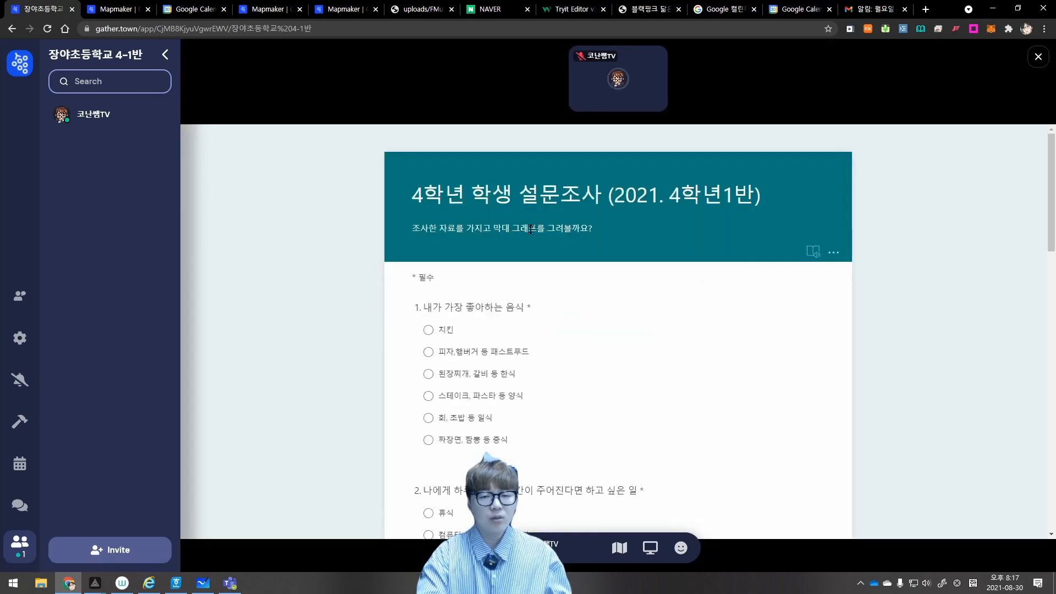
scroll(507, 262, "down", 3)
scroll(507, 262, "down", 12)
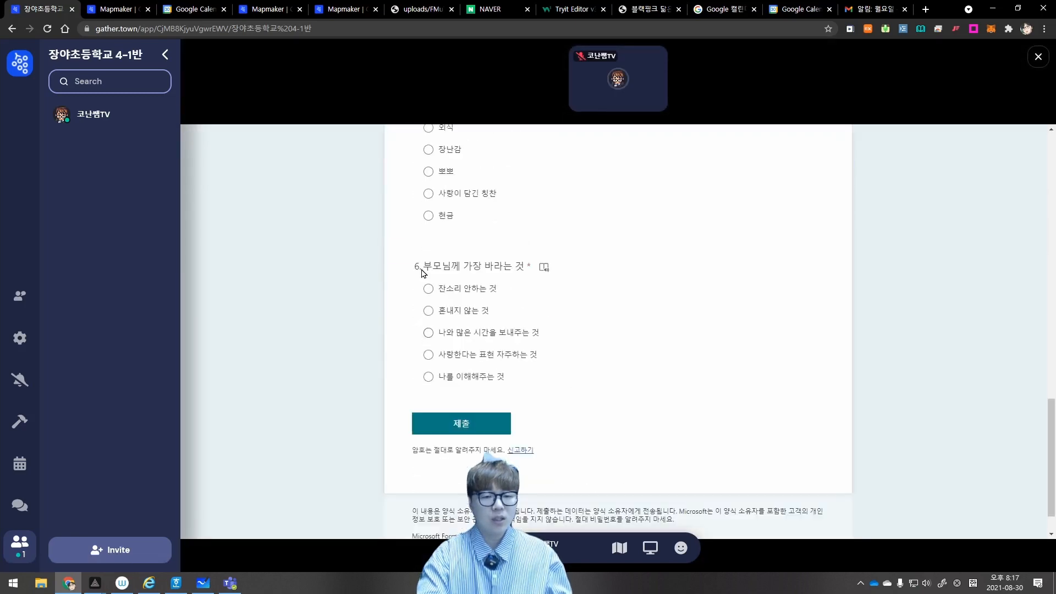
left_click(1038, 57)
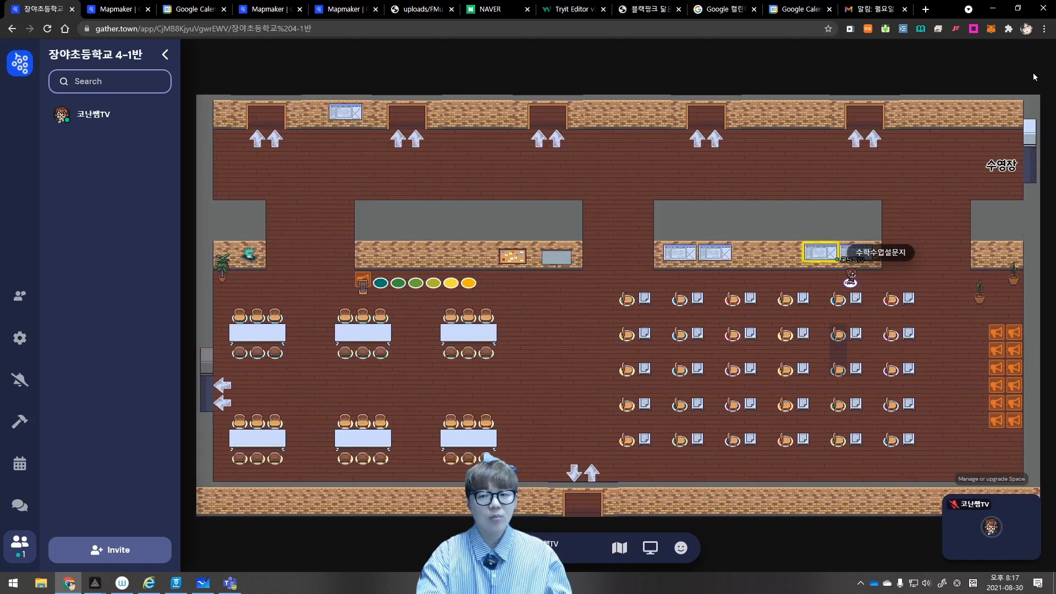
Open the 설문결과보기 board beside the 수학수업설문지 board, look through the survey result charts, and close it
key("Right")
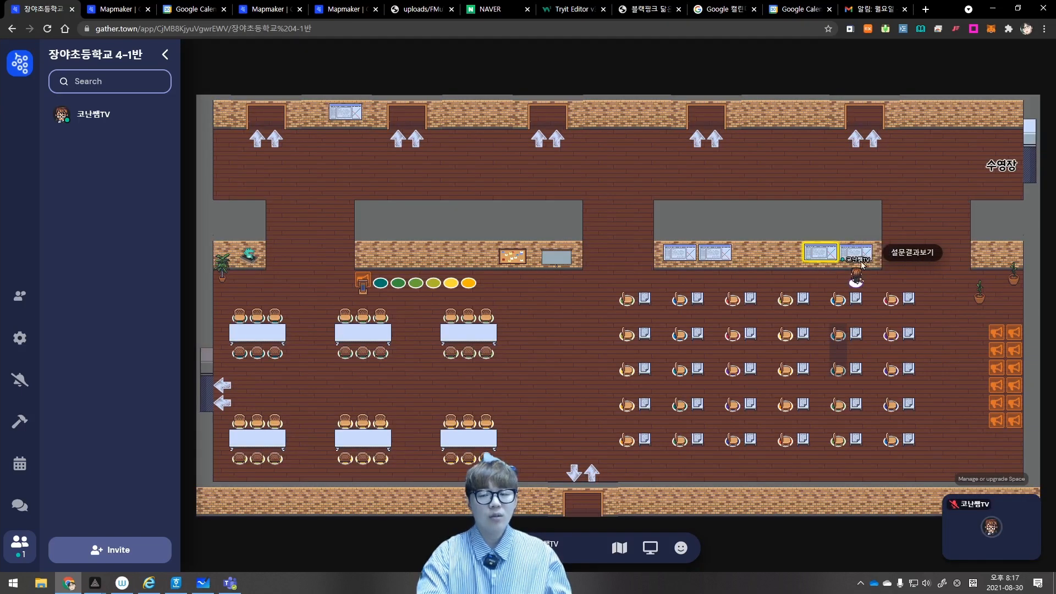
key("x")
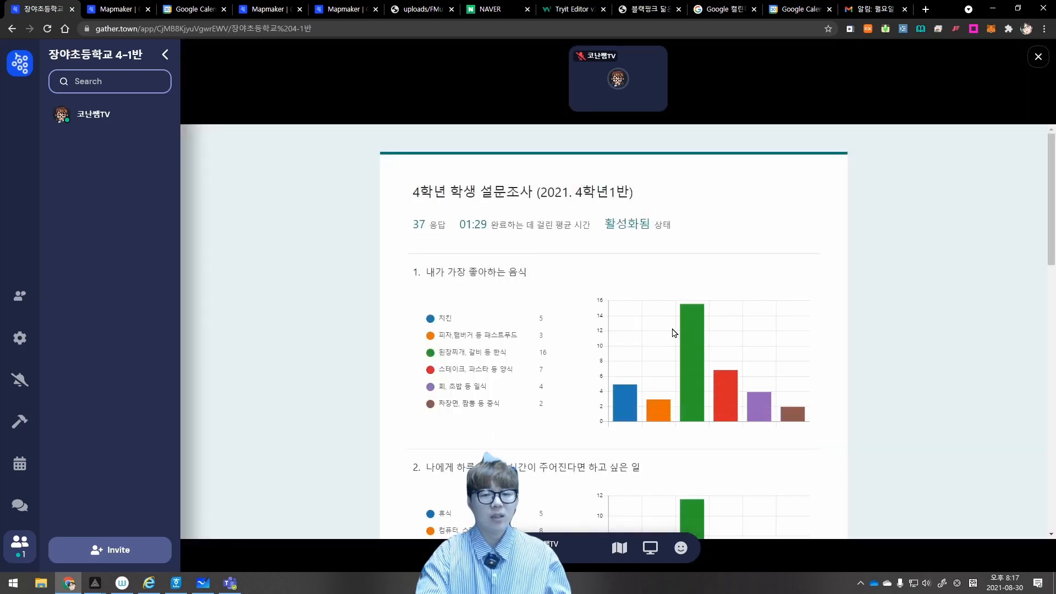
scroll(674, 333, "down", 15)
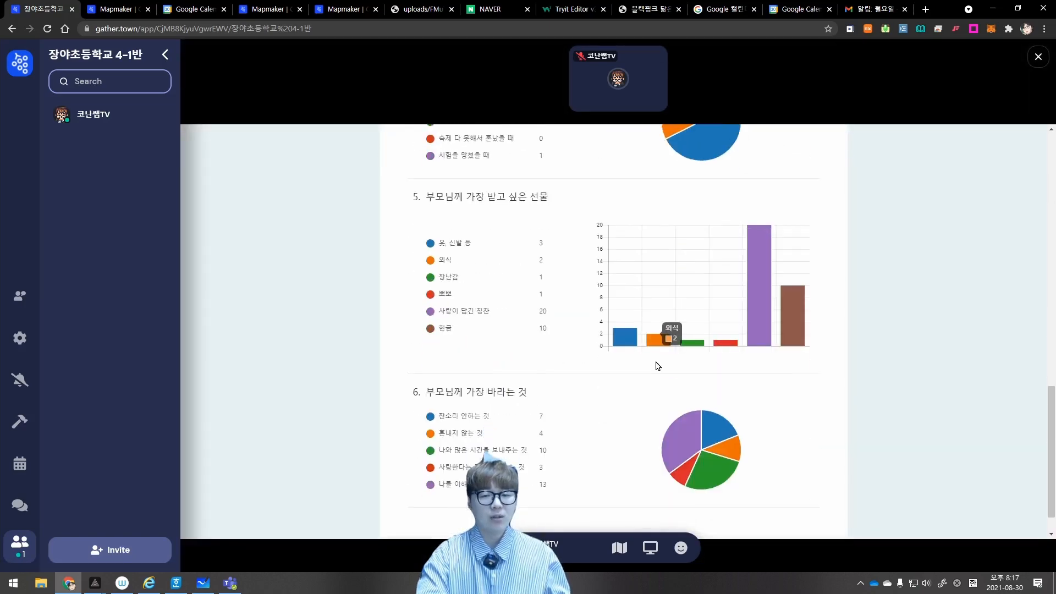
scroll(658, 366, "down", 2)
left_click(1038, 56)
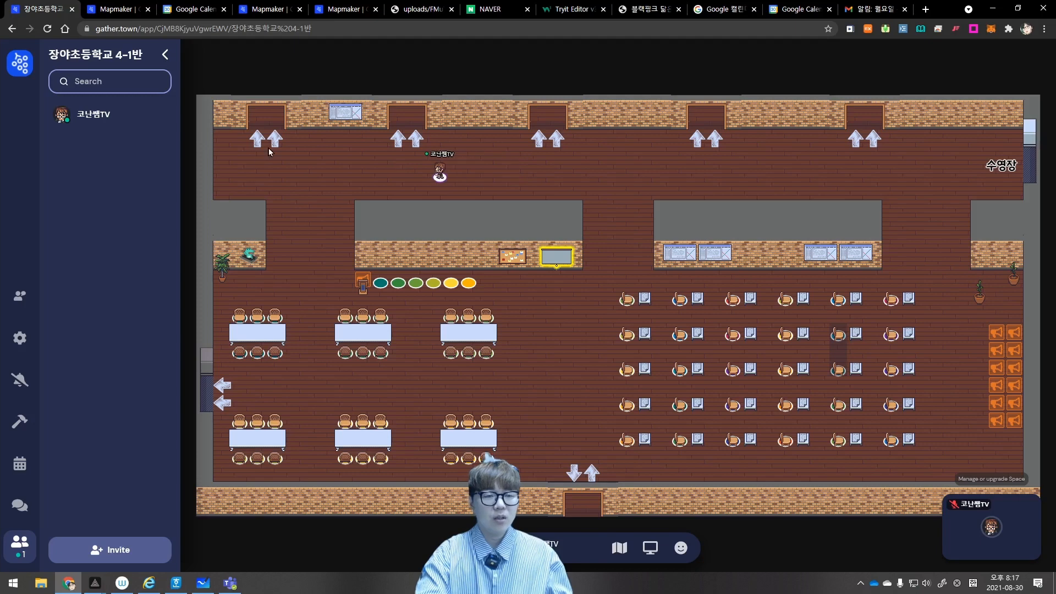
Walk the avatar left and up through the corridor doorway into the 모둠교실 room
key("Left")
key("Left")
key("Left")
key("Up")
key("Up")
key("Up")
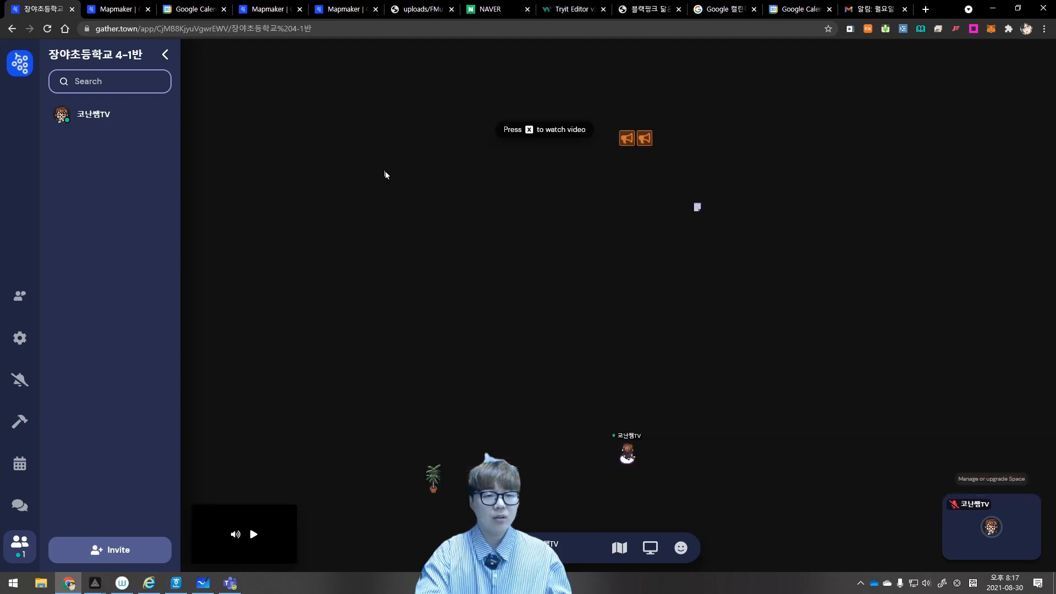
key("Up")
key("Up")
key("Up")
key("Up")
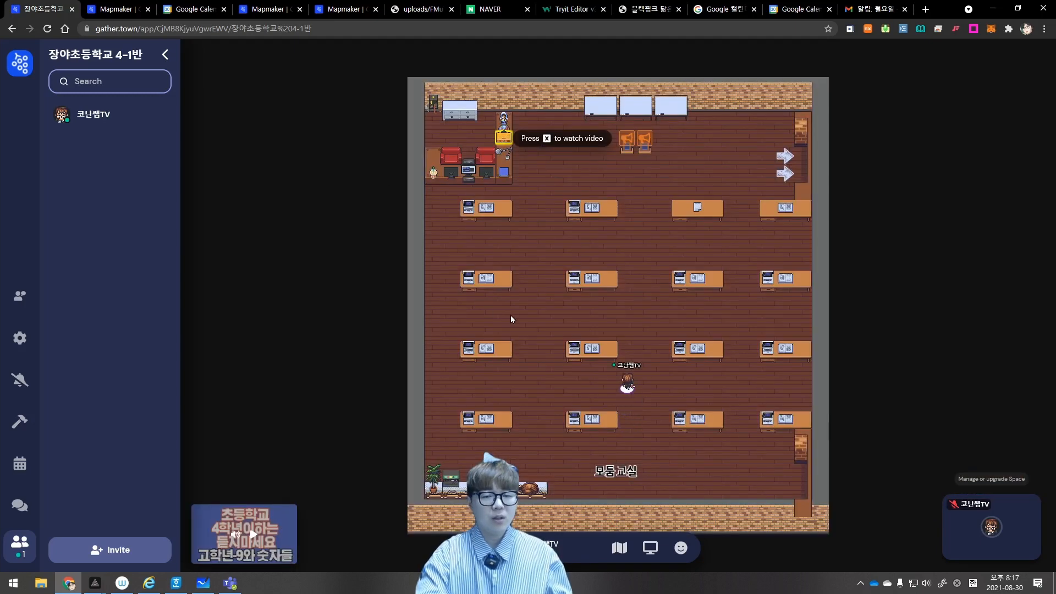
Walk the avatar back and forth around the lower desk rows of 모둠교실, stepping into a desk group's private space
key("Down")
key("Down")
key("Down")
key("Up")
key("Up")
key("Up")
key("Left")
key("Left")
key("Left")
key("Right")
key("Right")
key("Right")
key("Right")
key("Right")
key("Right")
key("Right")
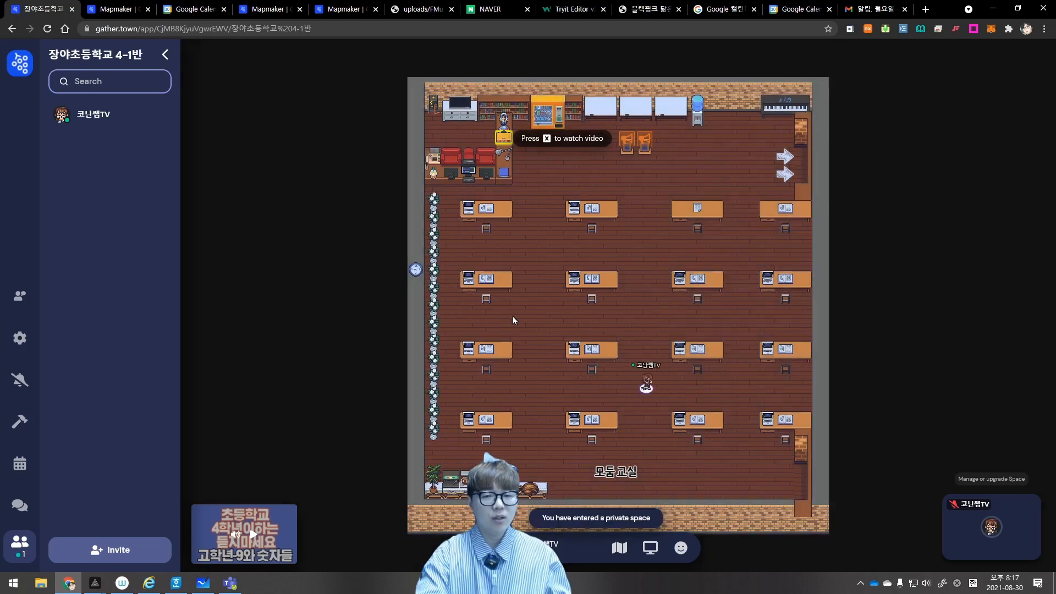
Walk the avatar up and left to the first-row desk in the second column of 모둠교실
key("Left")
key("Left")
key("Up")
key("Up")
key("Up")
key("Up")
key("Up")
key("Up")
key("Up")
key("Up")
key("Left")
key("Left")
key("Left")
key("Left")
key("Left")
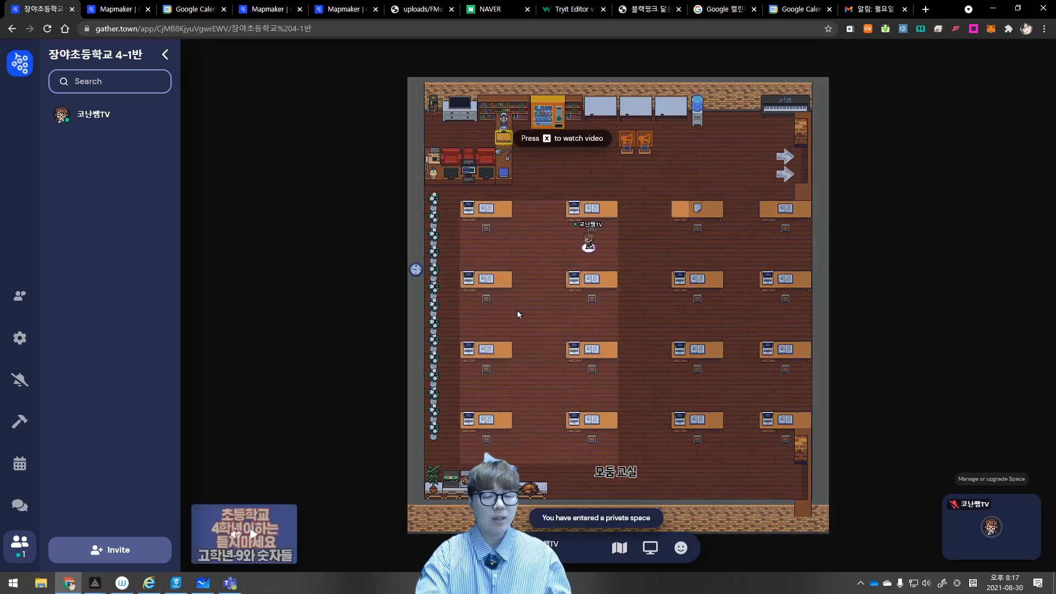
Walk the avatar right and up past the front desks to the area beside the upper exit arrows
key("Right")
key("Right")
key("Right")
key("Right")
key("Right")
key("Right")
key("Right")
key("Right")
key("Right")
key("Right")
key("Up")
key("Up")
key("Up")
key("Up")
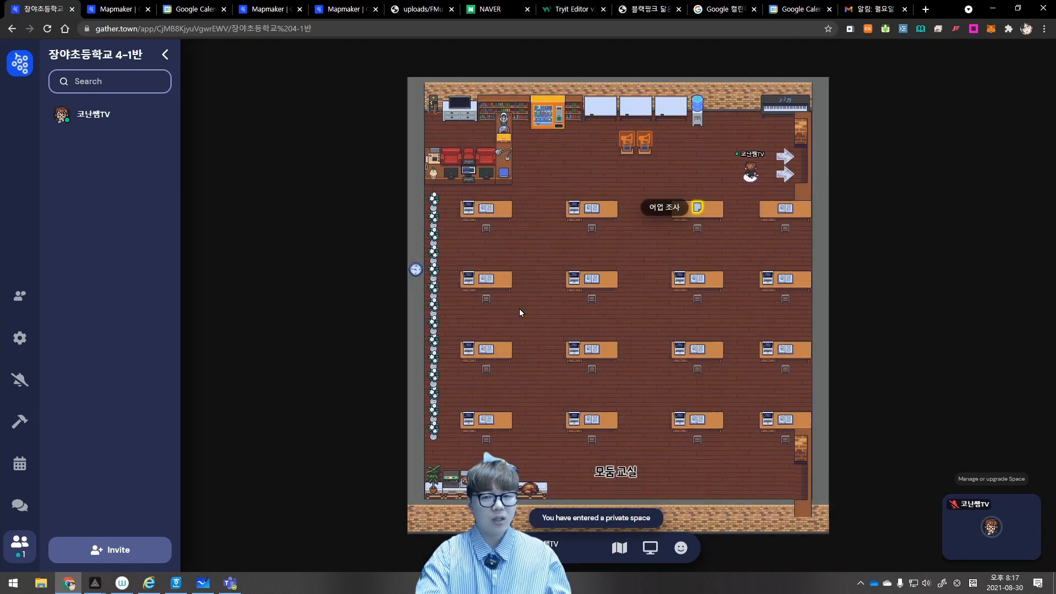
Move the avatar back to the 어업 조사 document on the front desk, view its shared slides, and close it
key("Left")
key("Left")
key("Down")
key("x")
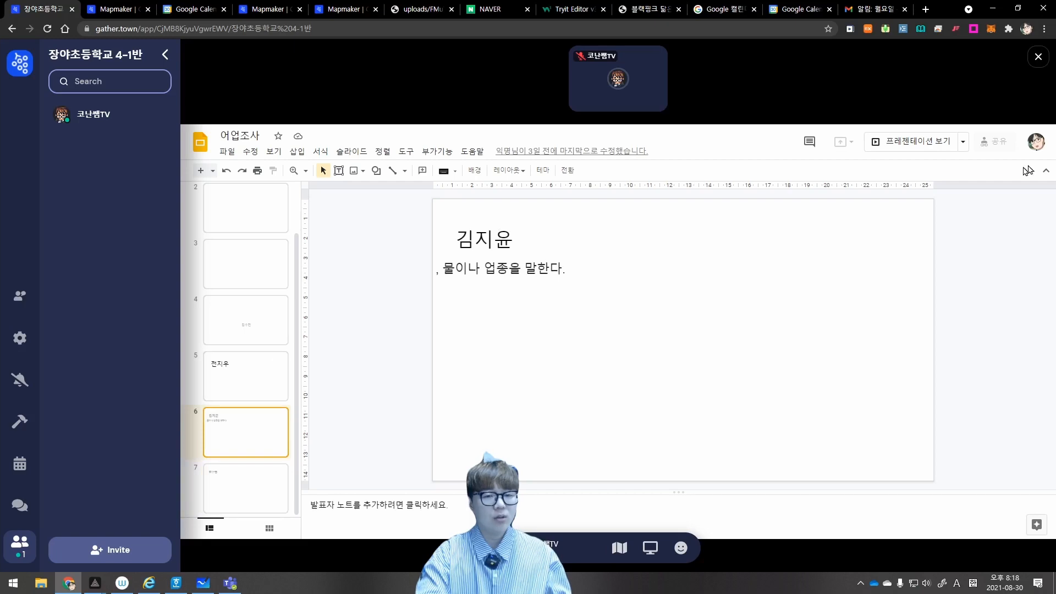
left_click(1038, 58)
Walk the avatar right through the 모둠교실 exit arrows and go on to the Party Room
key("Right")
key("Right")
key("Right")
key("Right")
key("Right")
key("Right")
key("Right")
key("Right")
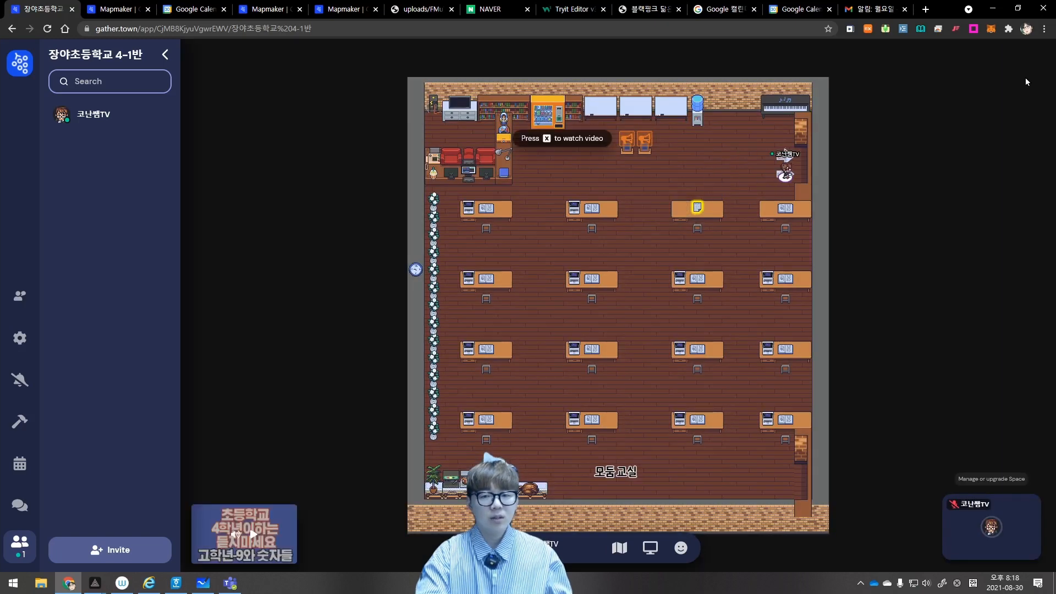
key("Up")
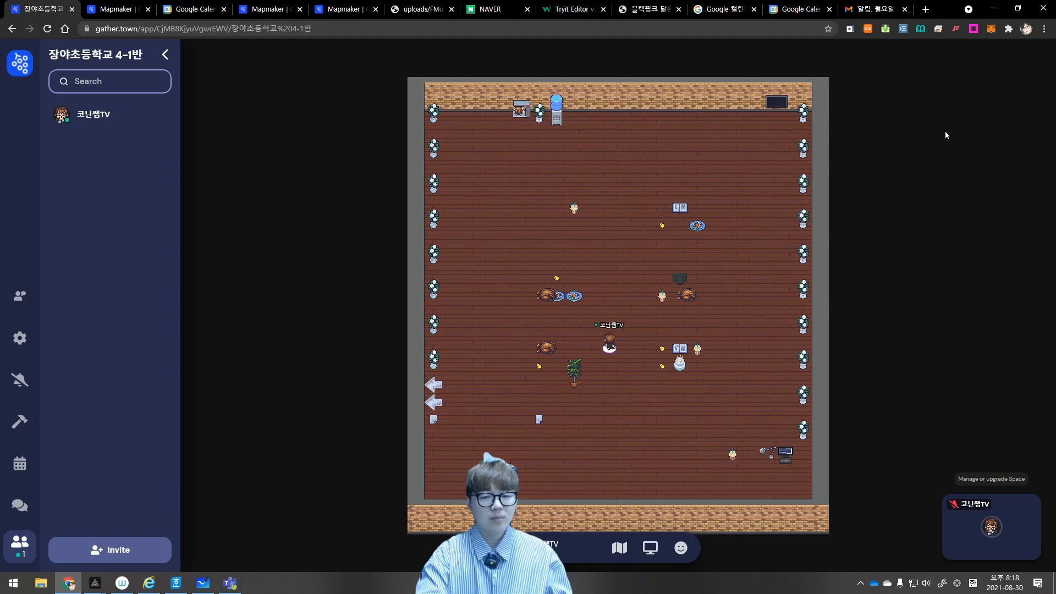
Walk the avatar up and back down the aisle between the Party Room's decorated tables
key("Up")
key("Up")
key("Up")
key("Up")
key("Up")
key("Up")
key("Right")
key("Right")
key("Down")
key("Down")
key("Down")
key("Down")
key("Down")
key("Down")
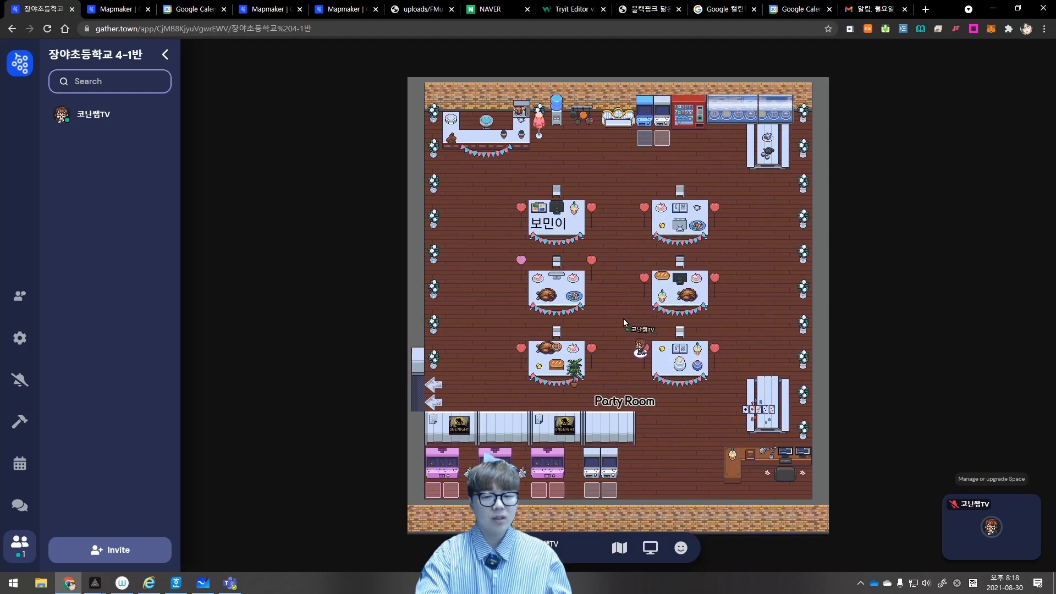
Walk the avatar down and left to the exit arrows and leave the Party Room for the corridor
key("Down")
key("Down")
key("Left")
key("Left")
key("Left")
key("Left")
key("Left")
key("Left")
key("Left")
key("Left")
key("Left")
key("Left")
key("Left")
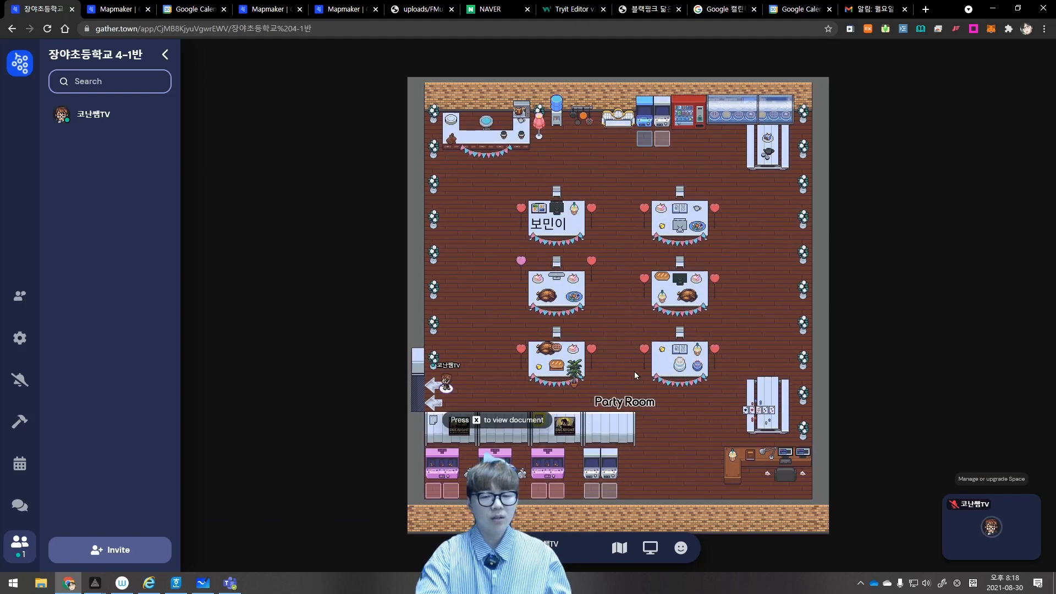
key("Left")
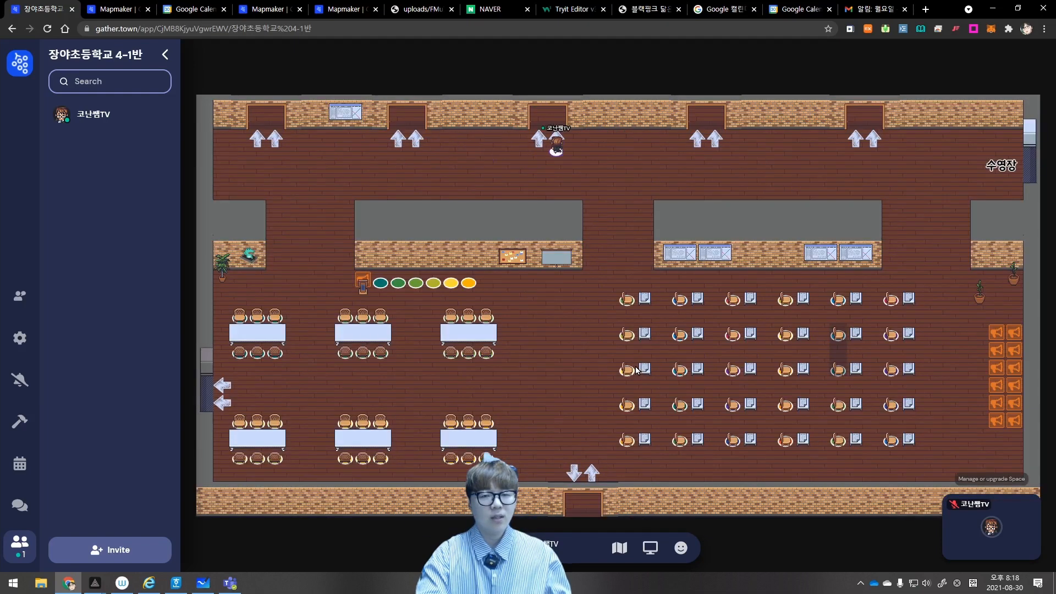
Enter the VR Class room from the corridor and walk the avatar right and up among the booths
key("Up")
key("Right")
key("Right")
key("Right")
key("Right")
key("Right")
key("Up")
key("Up")
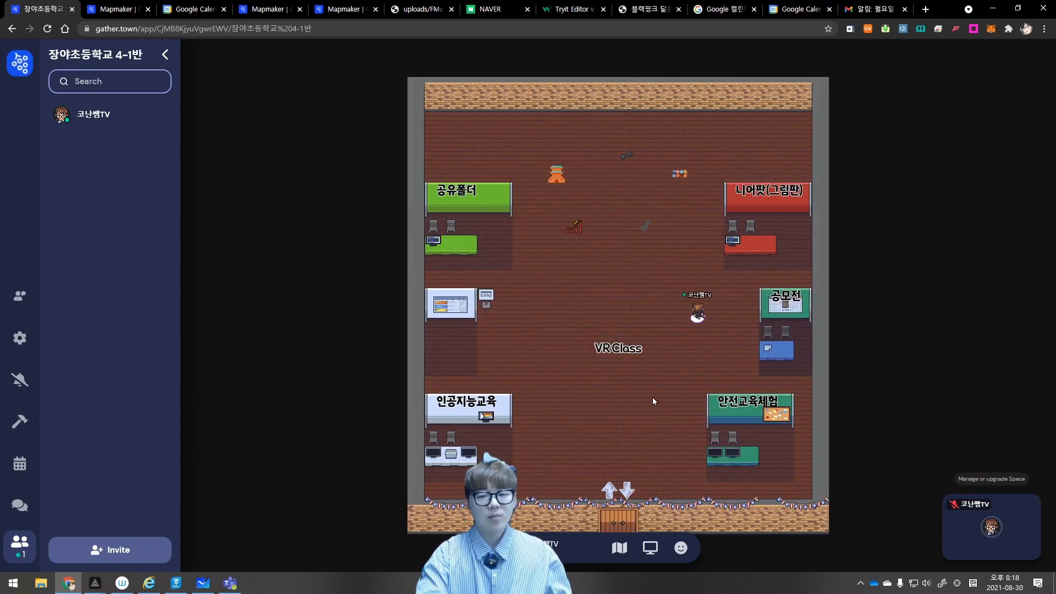
Walk the avatar to the computer in the 안전교육체험 booth, open its seat-belt safety 360VR video, and close it
key("Down")
key("Down")
key("Down")
key("Down")
key("Down")
key("Down")
key("Down")
key("Right")
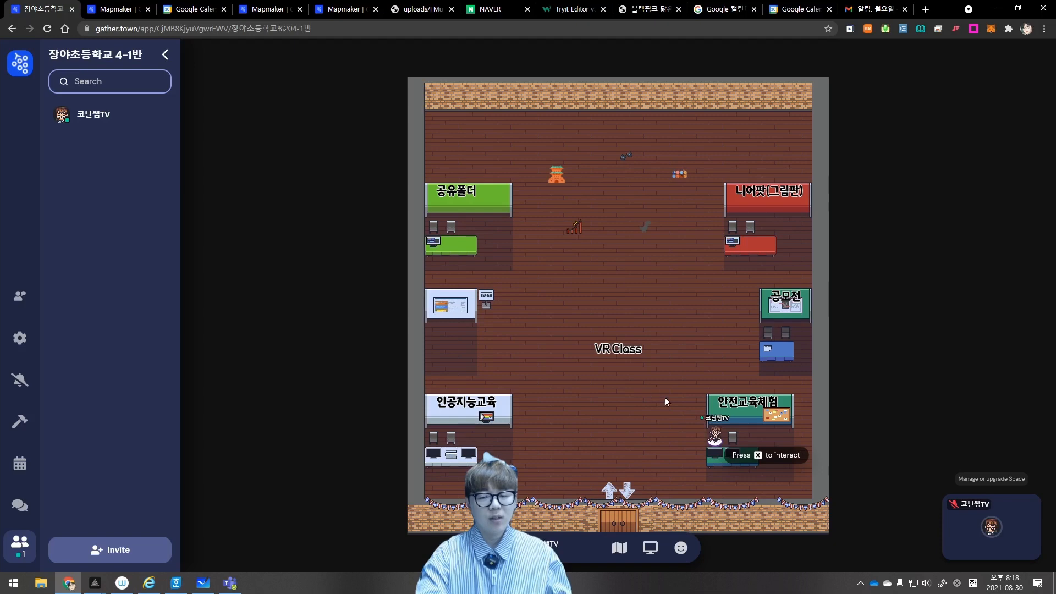
key("x")
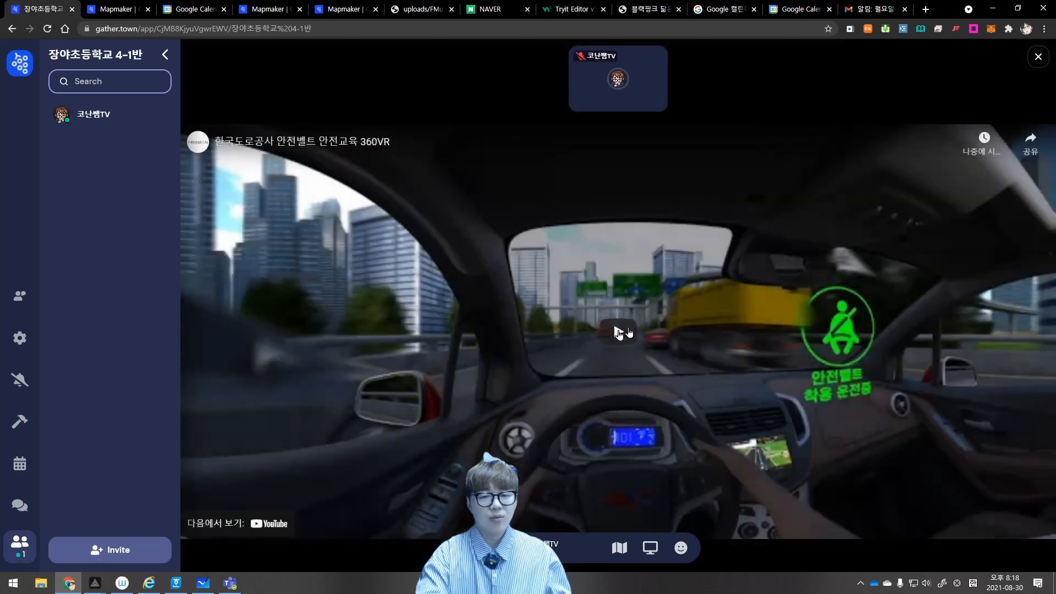
left_click(1038, 58)
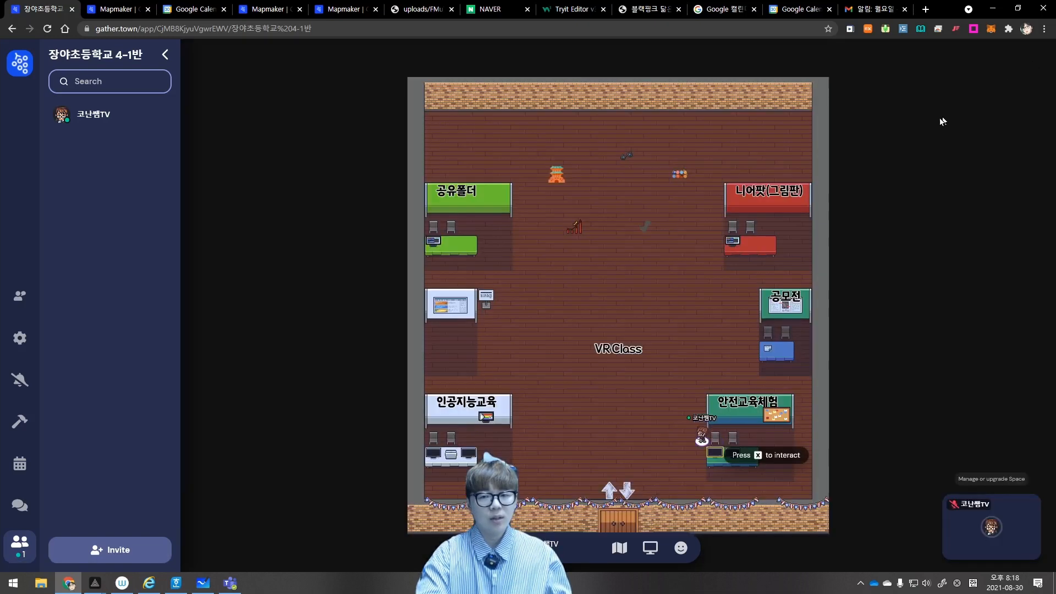
Walk the avatar to the roller coaster object in VR Class, open its 경주월드 드라켄 360 VR video, and close it
key("Up")
key("Up")
key("Up")
key("Up")
key("Up")
key("Up")
key("Up")
key("Left")
key("Left")
key("Left")
key("Left")
key("Left")
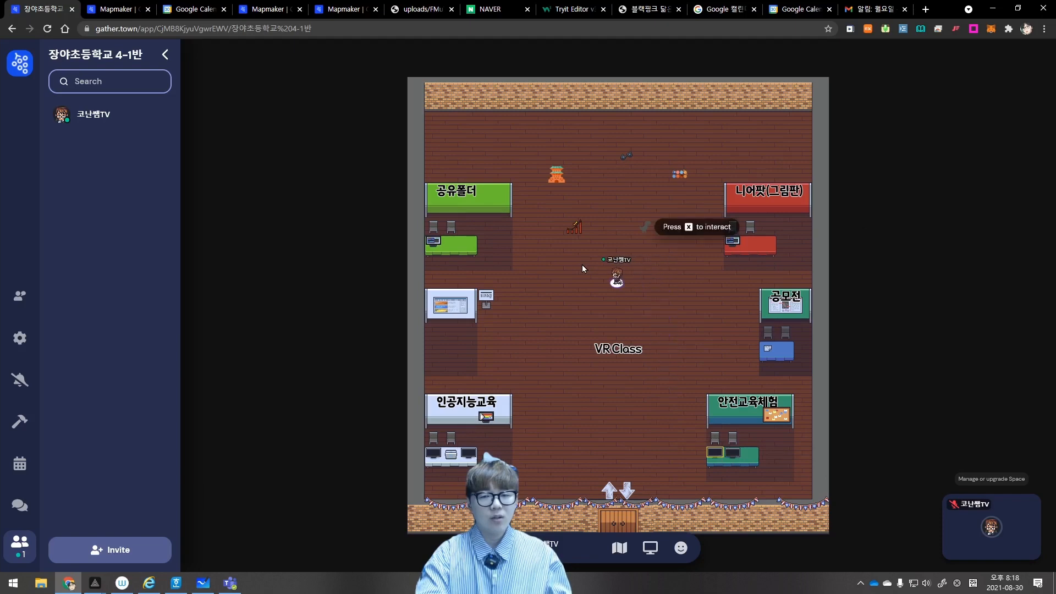
key("Up")
key("Up")
key("Up")
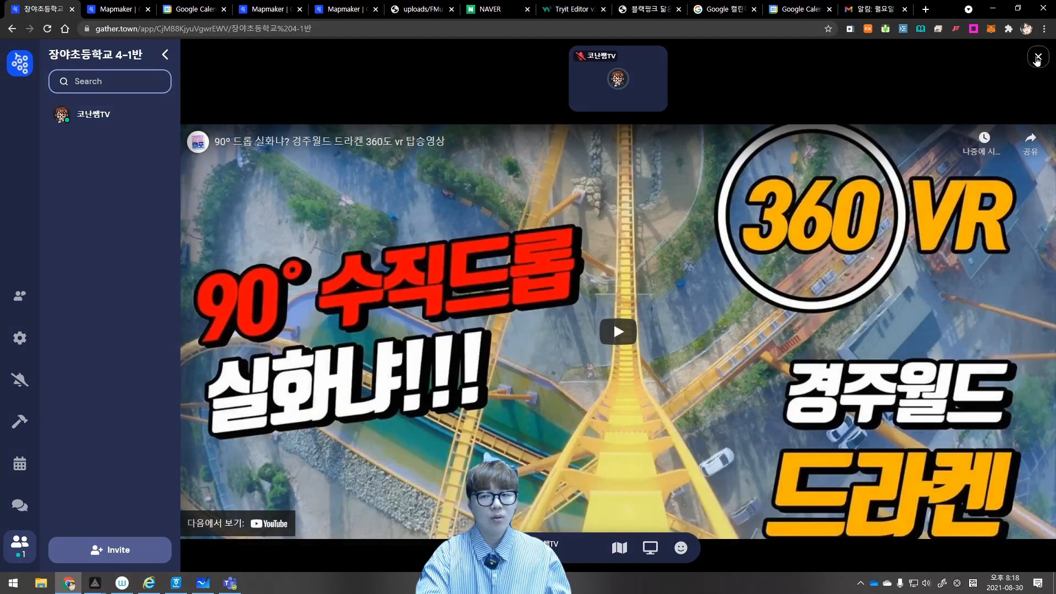
left_click(1037, 59)
Walk the avatar up to the palace object, open its 경복궁 360 VR video, and close it
key("Up")
key("Up")
key("Up")
key("Up")
key("Left")
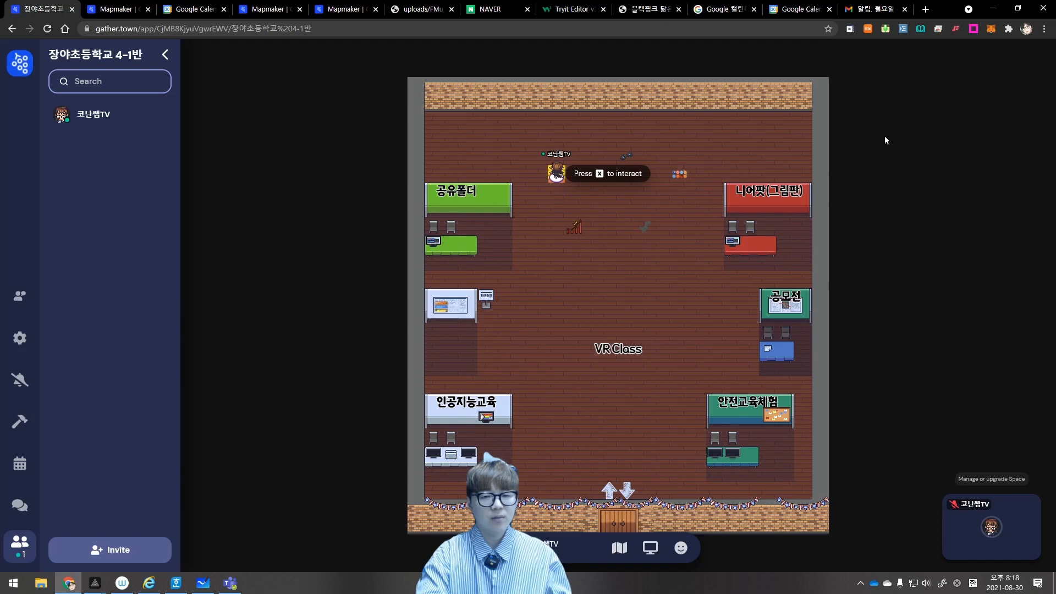
key("x")
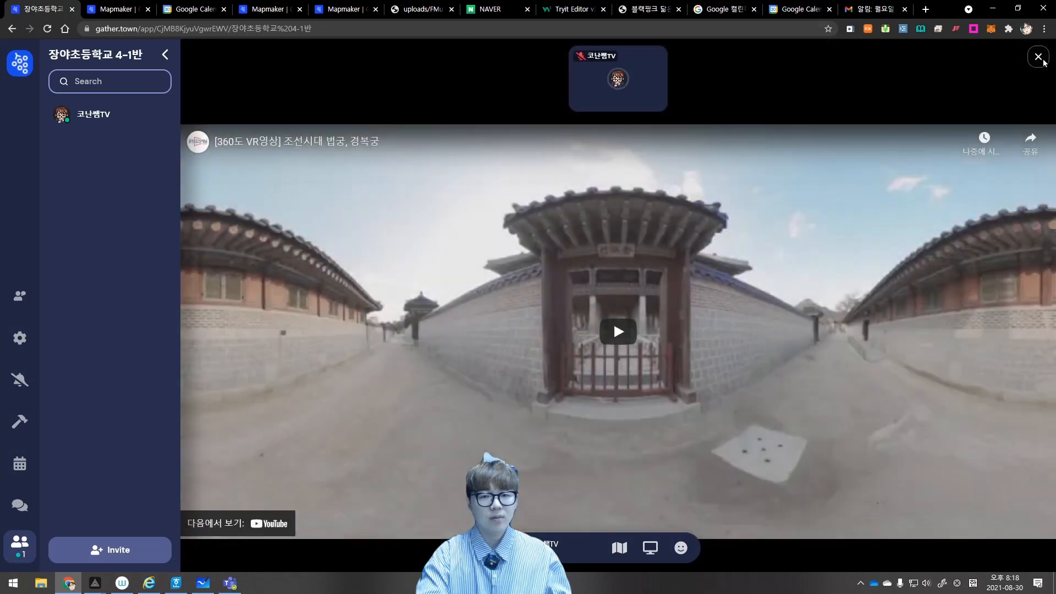
left_click(1039, 57)
Walk the avatar to the computer desk in the 인공지능교육 booth, open its Quick, Draw! page, and close it
key("Down")
key("Down")
key("Down")
key("Down")
key("Down")
key("Down")
key("Down")
key("Down")
key("Down")
key("Down")
key("Down")
key("Down")
key("Down")
key("Down")
key("Down")
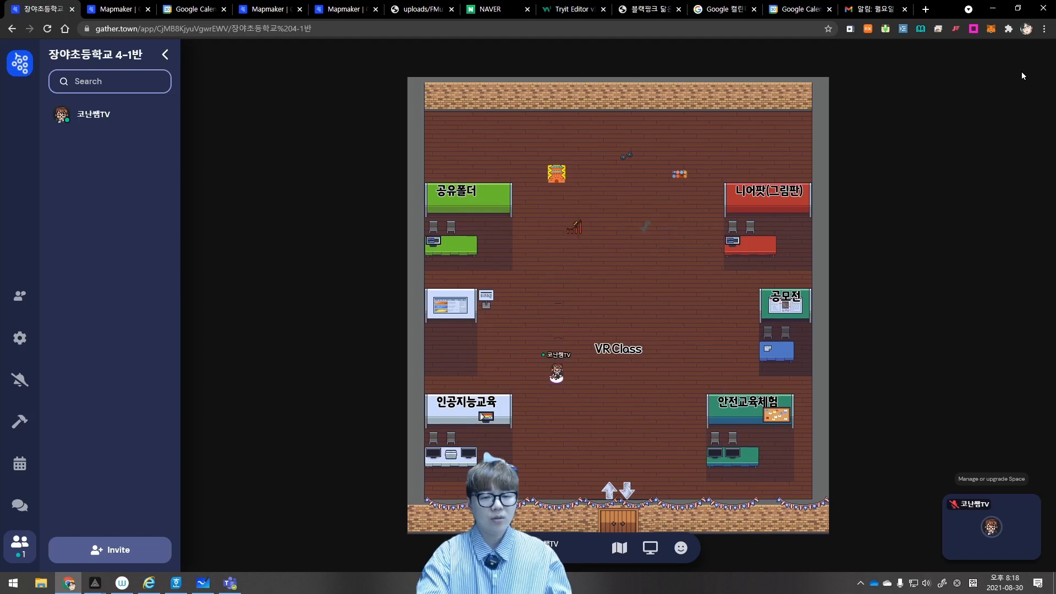
key("Left")
key("Left")
key("Left")
key("Left")
key("Left")
key("Left")
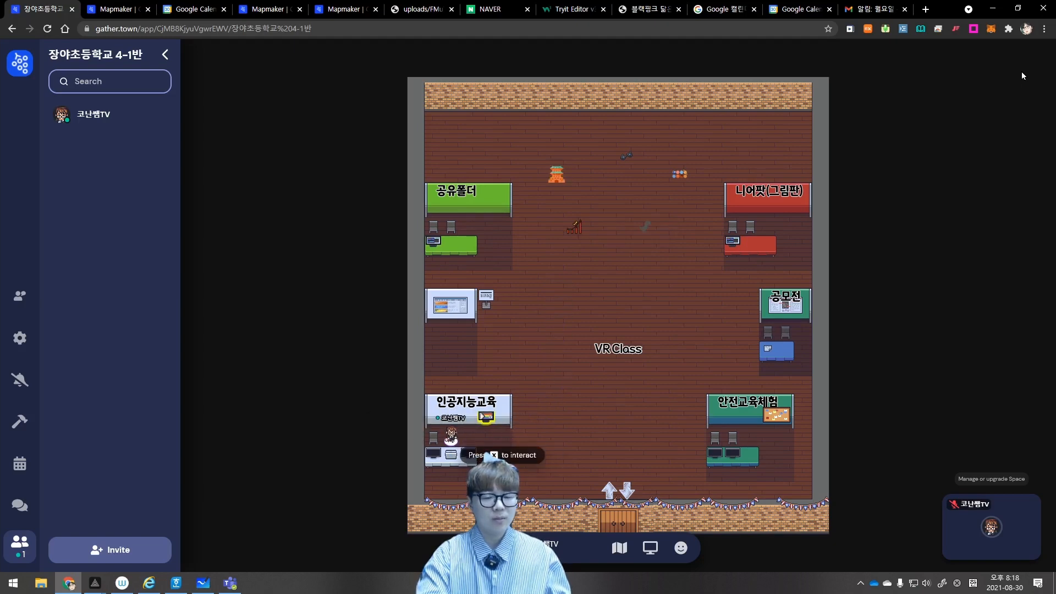
key("x")
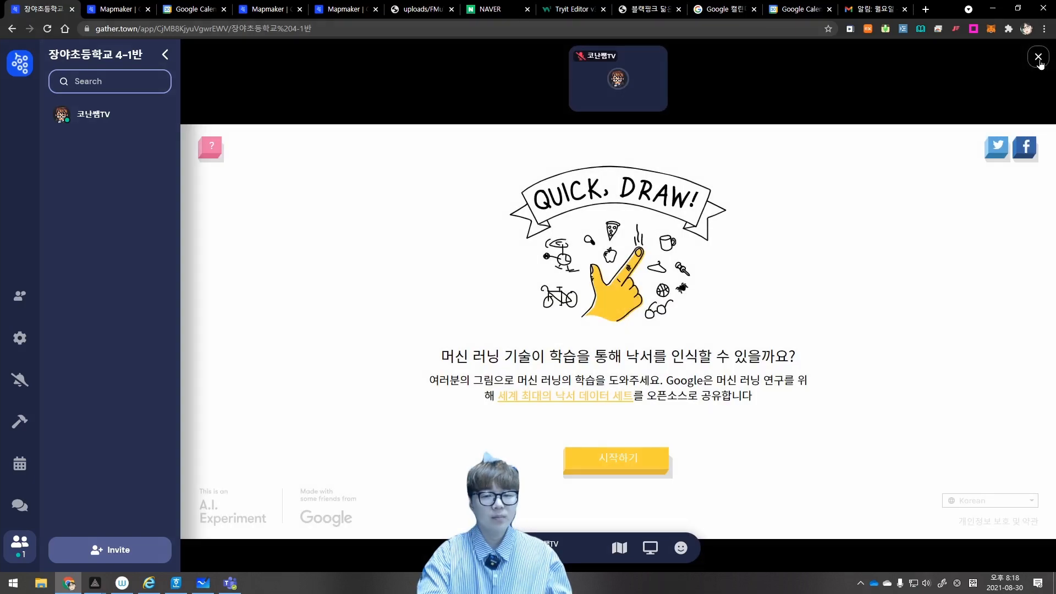
left_click(1039, 60)
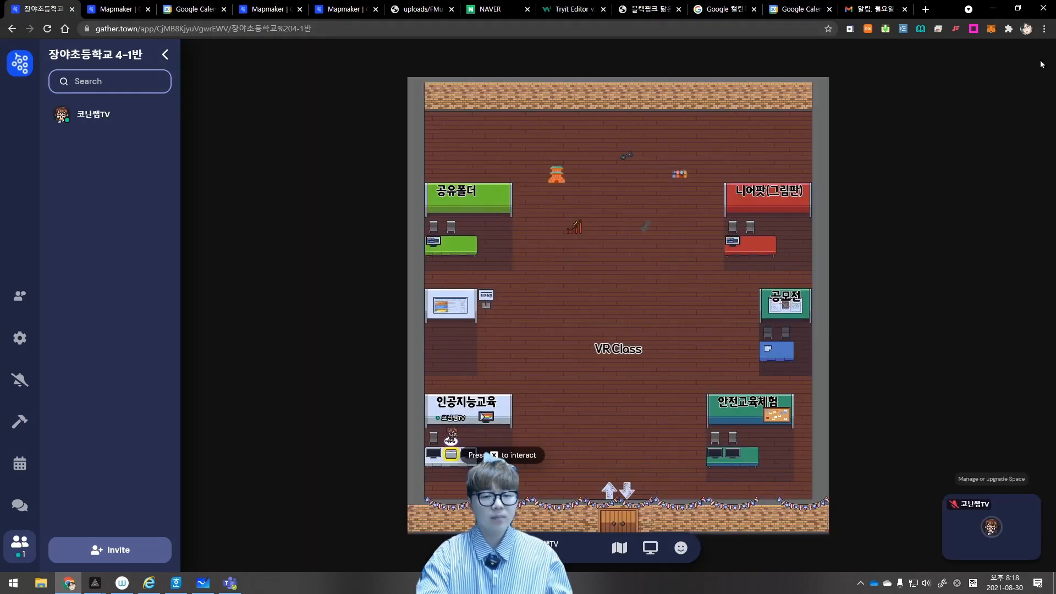
Walk the avatar out of the VR Class room through its door into the corridor
key("Right")
key("Right")
key("Right")
key("Right")
key("Right")
key("Down")
key("Down")
key("Down")
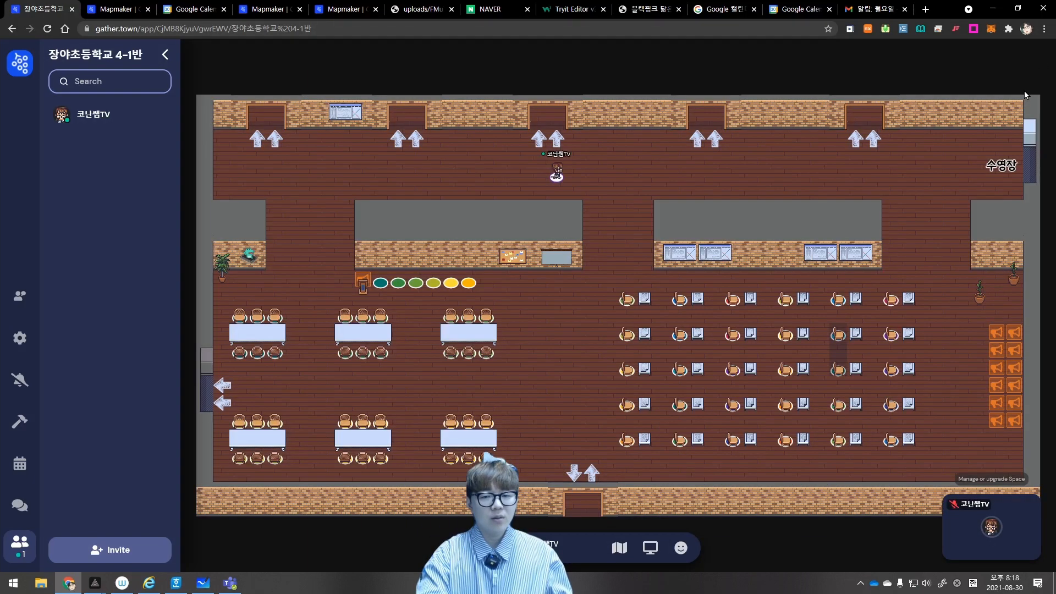
Walk the avatar along the corridor and enter the room behind the fourth door
key("Right")
key("Right")
key("Right")
key("Right")
key("Right")
key("Up")
key("Up")
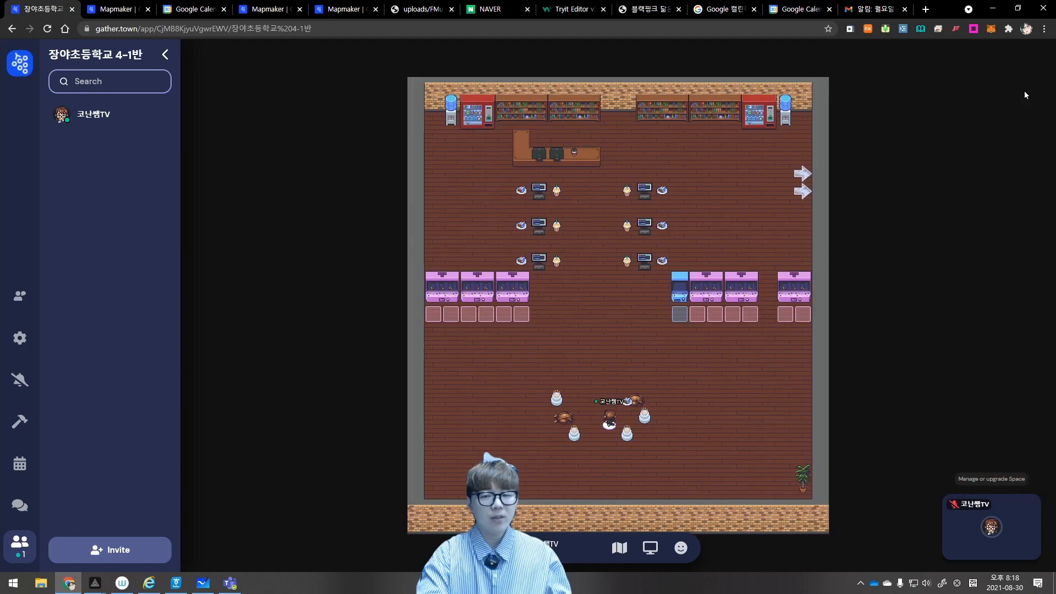
Walk the avatar from the cake tables up past the arcade machines to the open area beside the computer desks
key("Up")
key("Up")
key("Up")
key("Up")
key("Up")
key("Up")
key("Up")
key("Up")
key("Up")
key("Up")
key("Up")
key("Up")
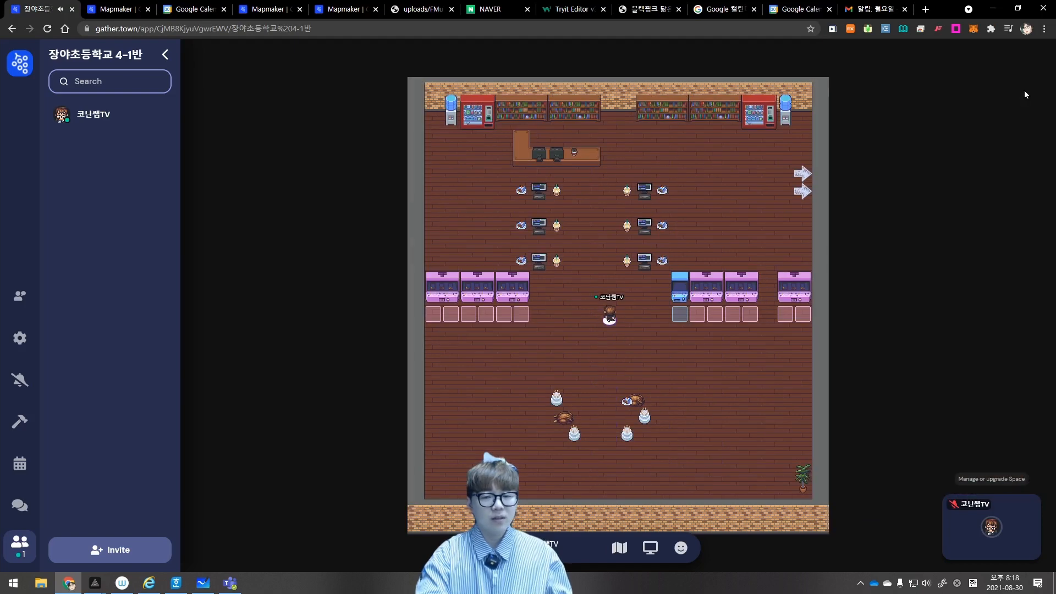
key("Right")
key("Right")
key("Right")
key("Right")
key("Right")
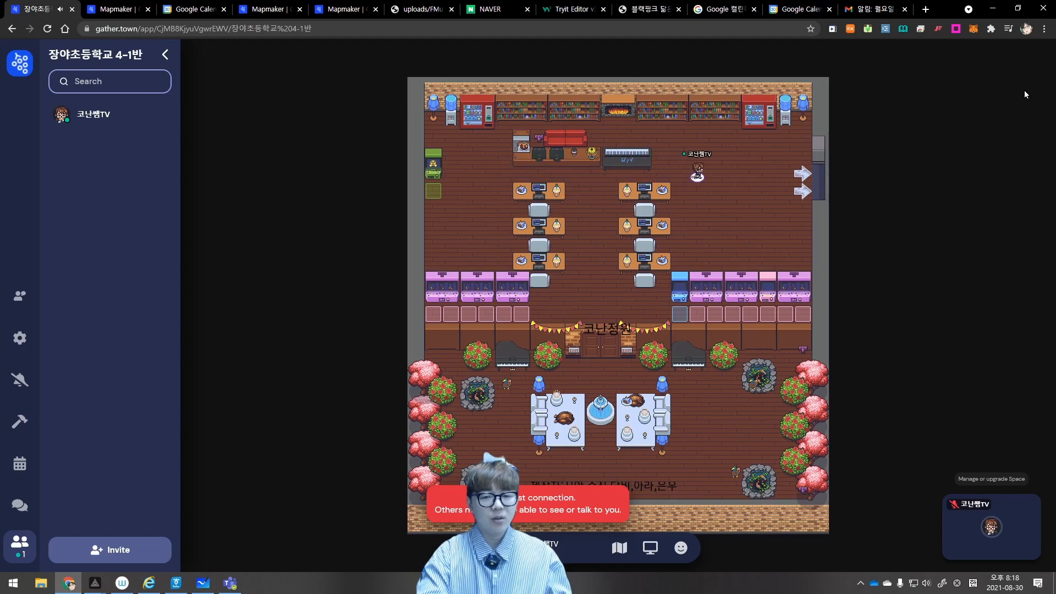
Walk the avatar around the open floor beside the piano and computer desks to look over the room
key("Left")
key("Left")
key("Left")
key("Left")
key("Right")
key("Right")
key("Right")
key("Right")
key("Right")
key("Right")
key("Down")
key("Down")
key("Down")
key("Down")
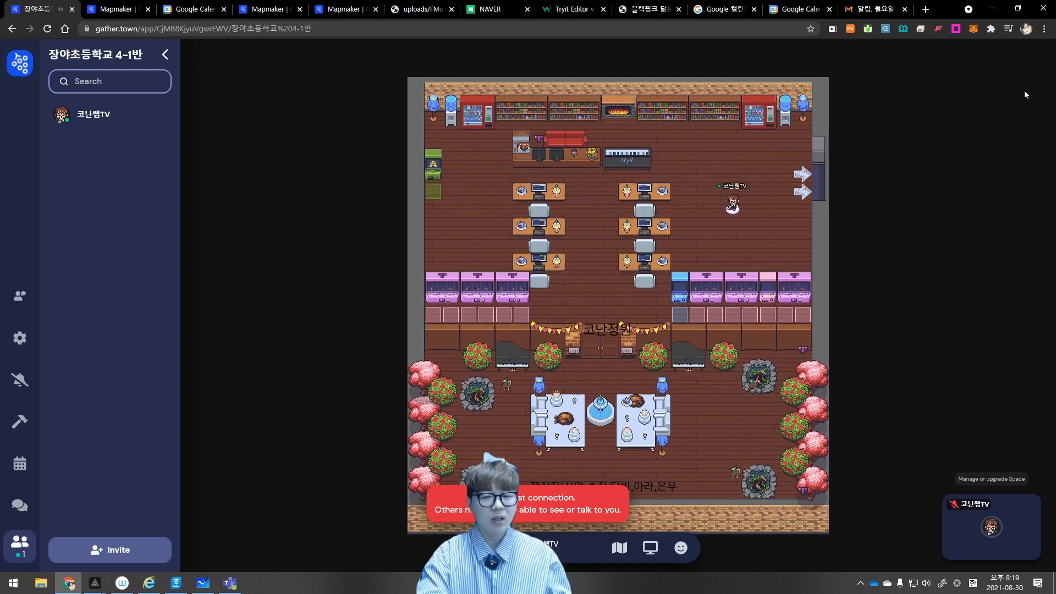
key("Up")
key("Up")
key("Up")
key("Up")
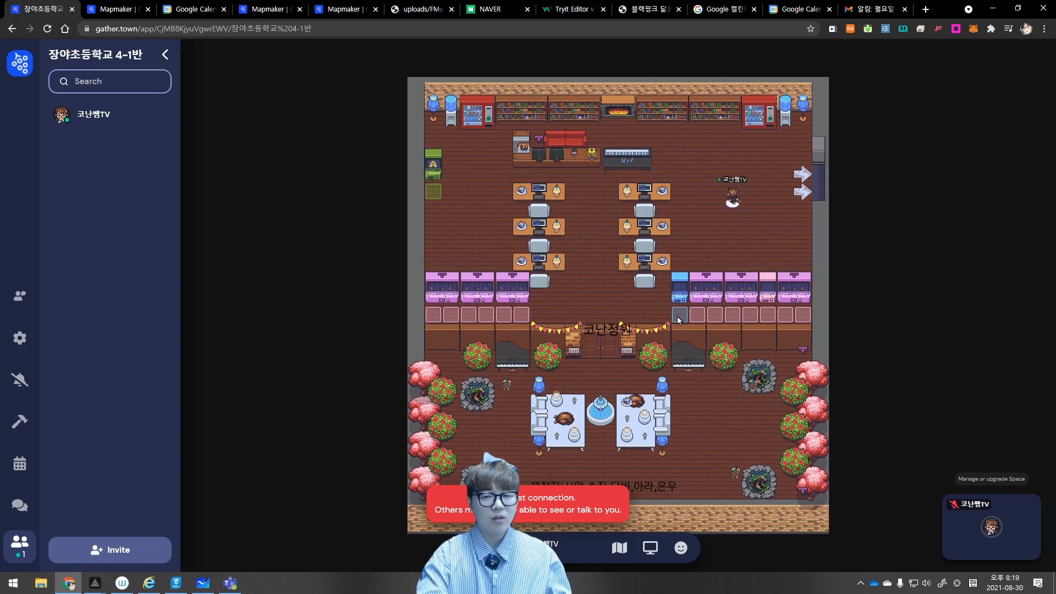
Leave the arcade room through its arrow-marked exit and walk the avatar to the fifth corridor door
key("Right")
key("Right")
key("Right")
key("Right")
key("Right")
key("Right")
key("Right")
key("Right")
key("Right")
key("Right")
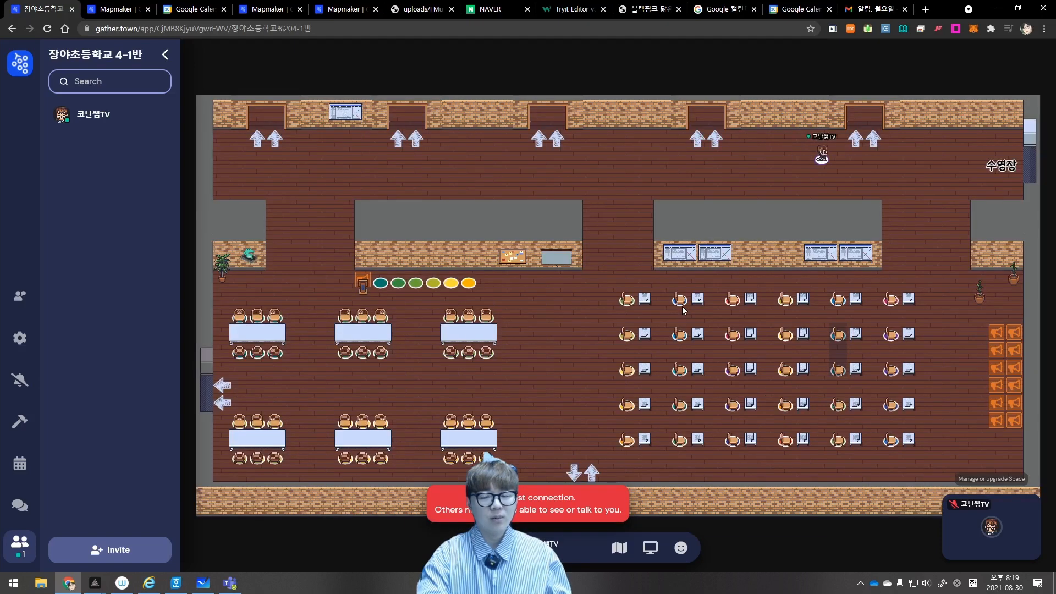
Enter the English Class room and bring the avatar to the desk computer labeled 4단원 단어
key("Up")
key("Up")
key("Up")
key("Up")
key("Up")
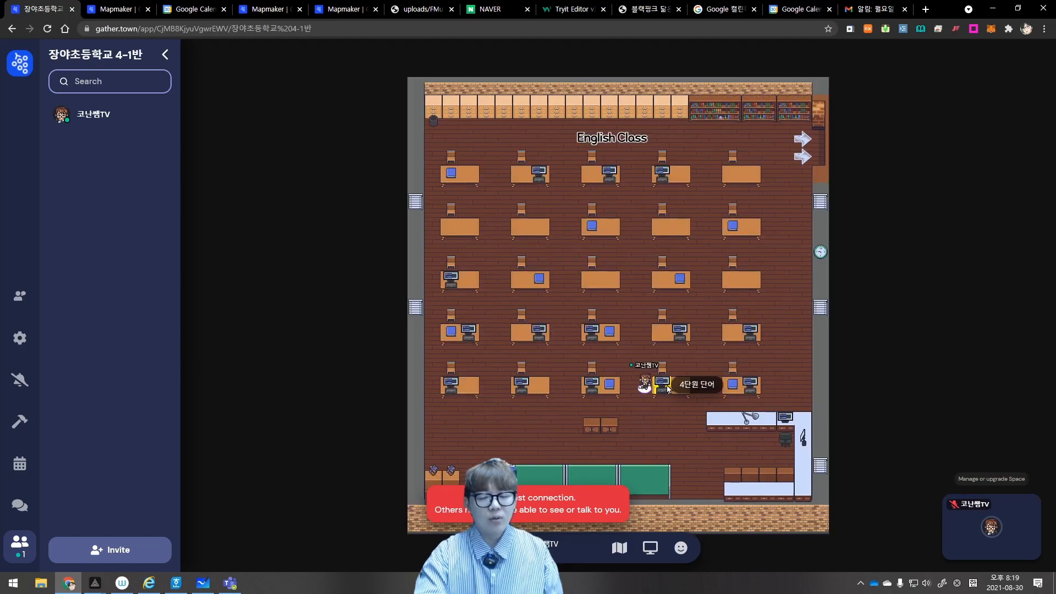
Walk the avatar to the desk computer labeled 9단원 단어
key("Up")
key("Right")
key("Right")
key("Up")
key("Right")
key("Right")
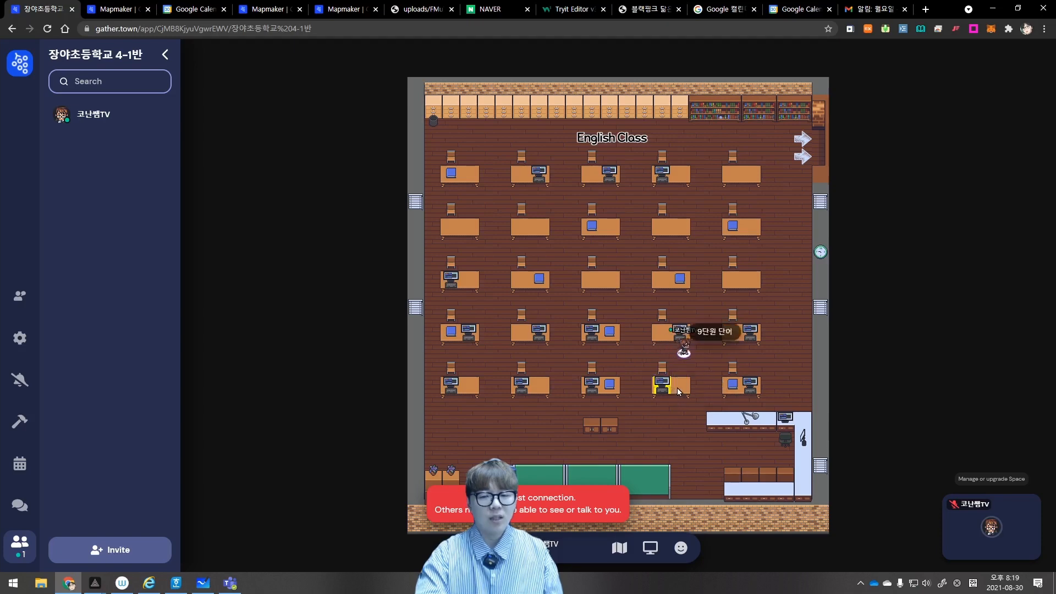
Walk the avatar up between the desks to the computer labeled 영어 단어 총정리 100개
key("Up")
key("Up")
key("Up")
key("Up")
key("Up")
key("Up")
key("Up")
key("Up")
key("Up")
key("Left")
key("Left")
key("Left")
key("Left")
key("Left")
key("Left")
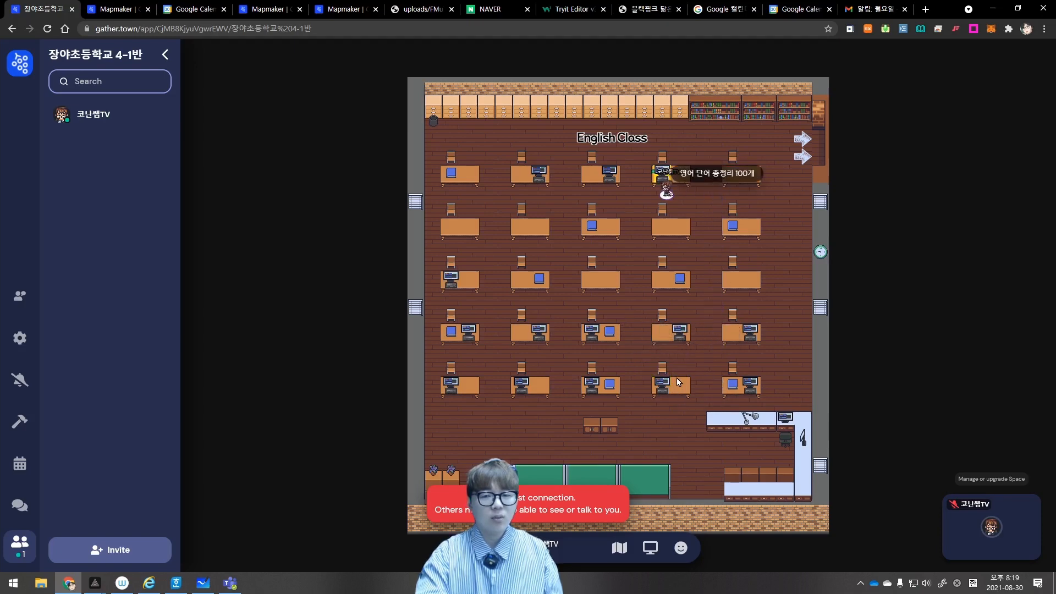
Walk the avatar along the top row of English Class desks to the second desk's computer and back
key("Left")
key("Left")
key("Left")
key("Left")
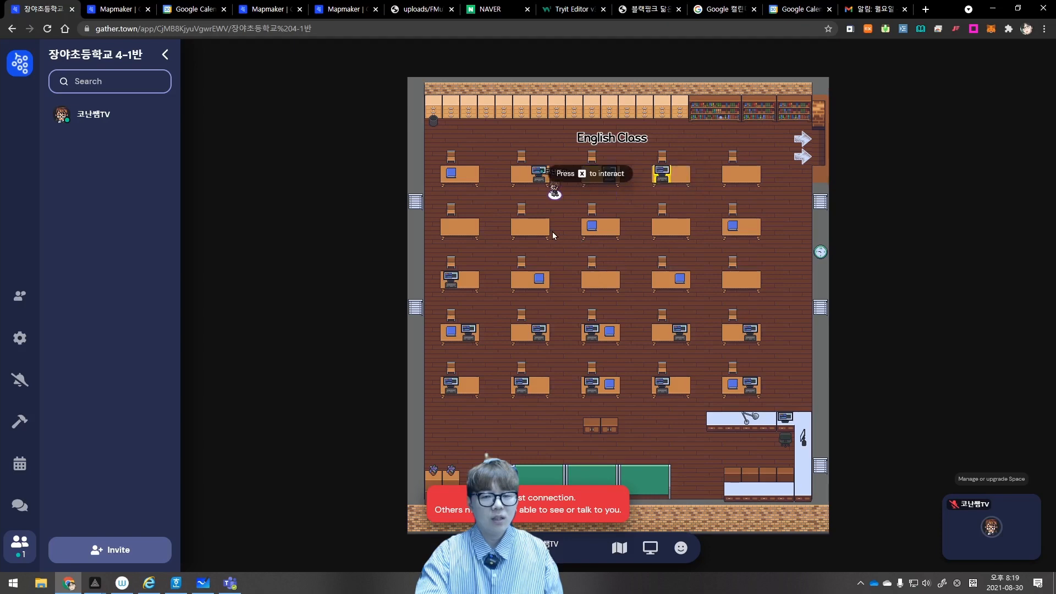
key("Right")
key("Right")
key("Right")
key("Right")
key("Right")
key("Right")
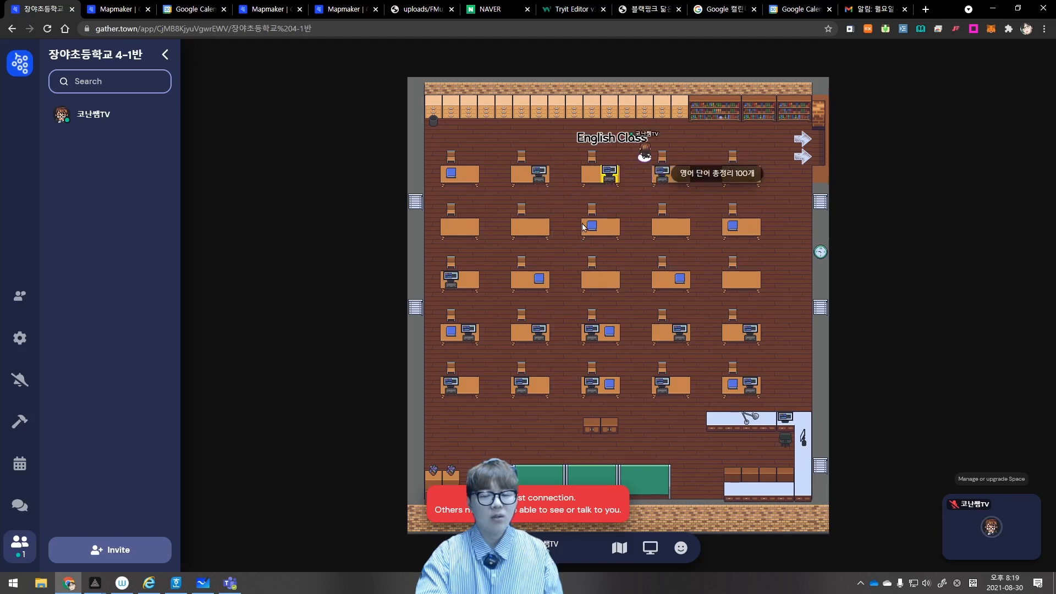
Walk the avatar around the 영어 단어 총정리 100개 computer to the other side of its desk
key("Up")
key("Up")
key("Up")
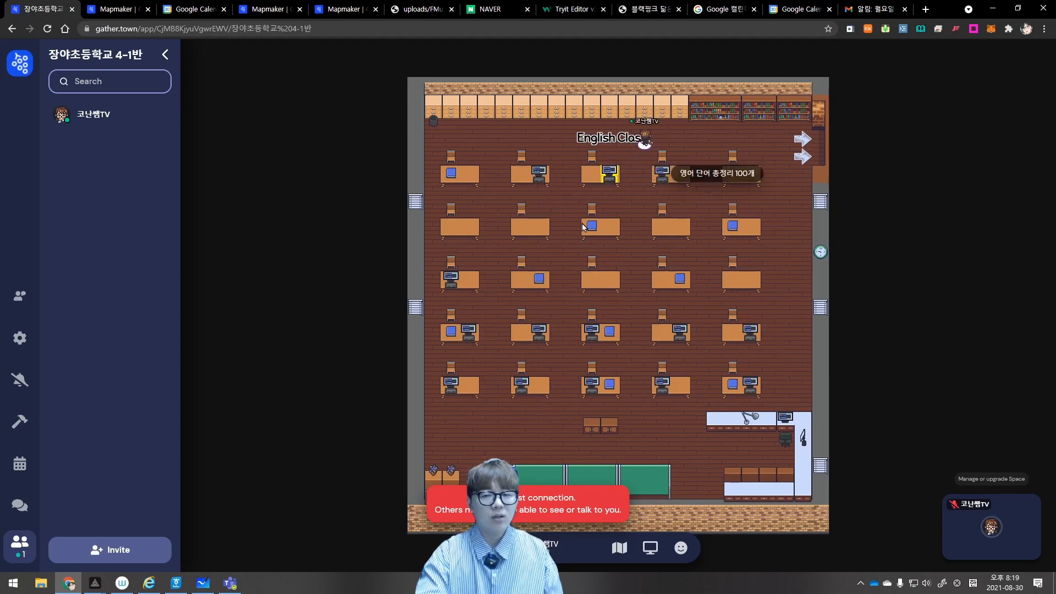
key("Right")
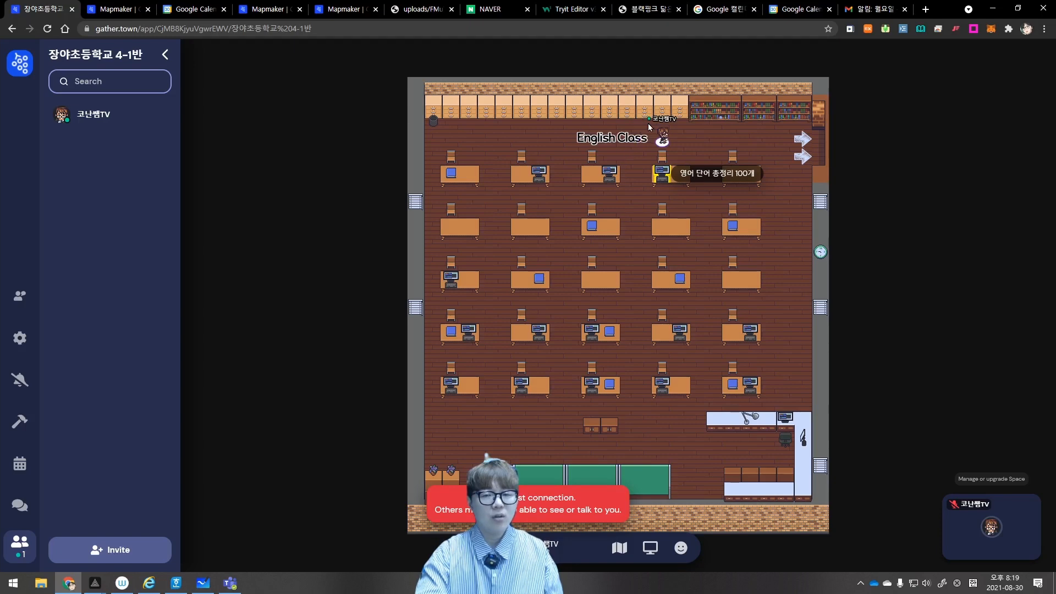
key("Right")
key("Right")
key("Down")
key("Down")
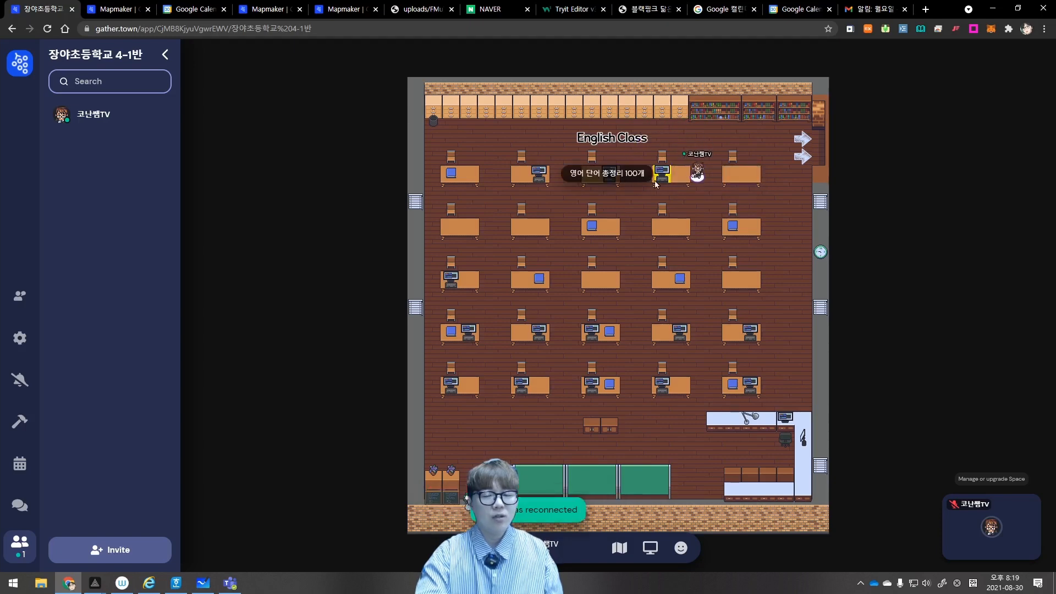
Leave English Class through its arrow-marked exit and walk the avatar to the 수영장 entrance in the corridor
key("Up")
key("Right")
key("Right")
key("Right")
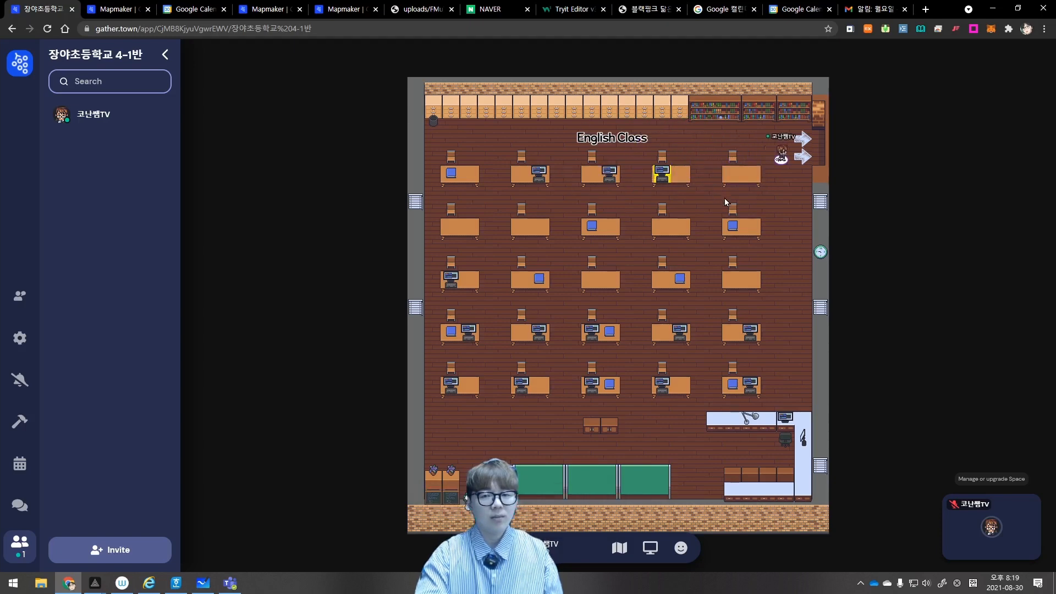
key("Right")
key("Right")
key("Right")
key("Right")
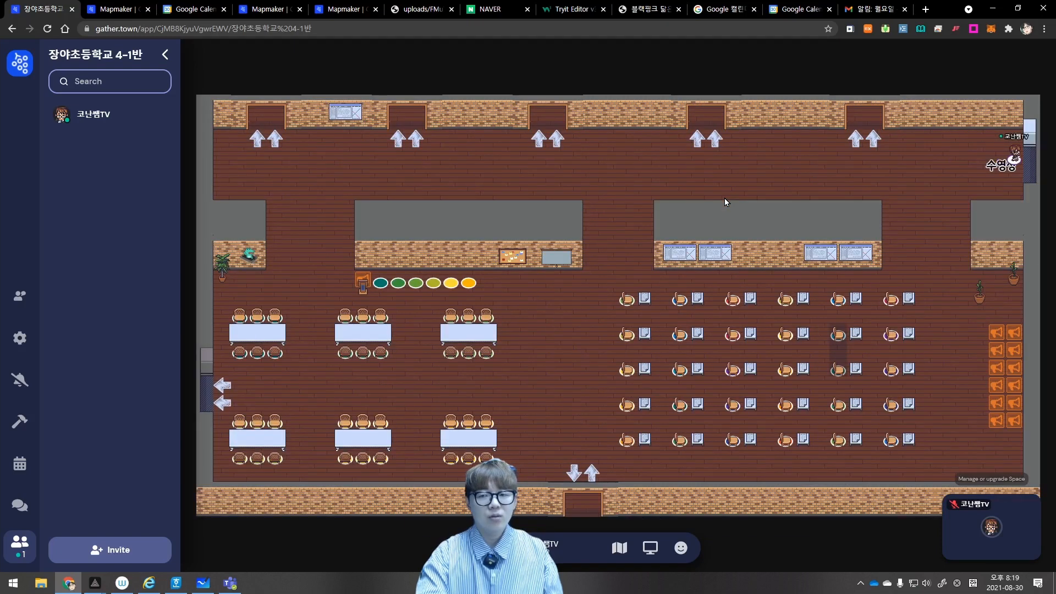
Enter the swimming pool area and move the avatar into the water
key("Left")
key("Left")
key("Left")
key("Left")
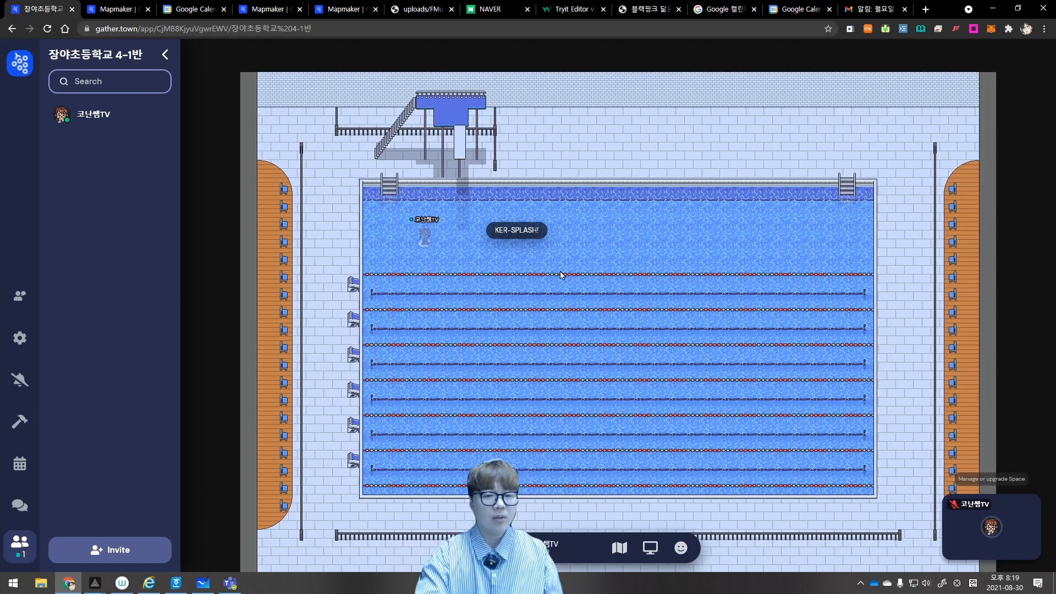
Walk the avatar onto the diving platform above the pool
key("Up")
key("Up")
key("Left")
key("Up")
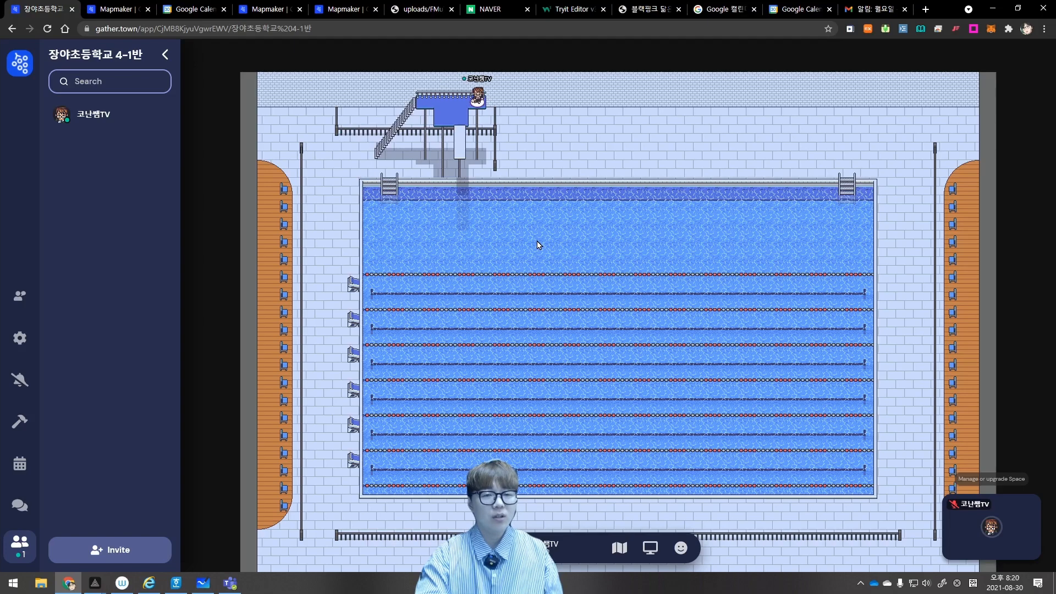
key("Left")
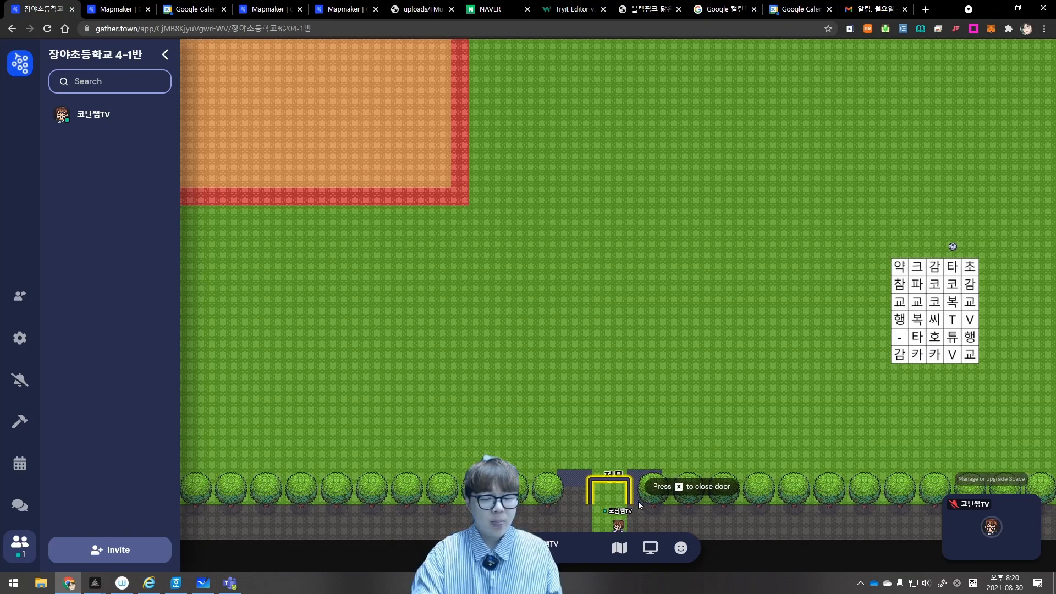
Walk the avatar from the school's front gate up onto the grass field
key("Up")
key("Up")
key("Up")
key("Up")
key("Up")
key("Up")
key("Up")
key("Left")
key("Left")
key("Left")
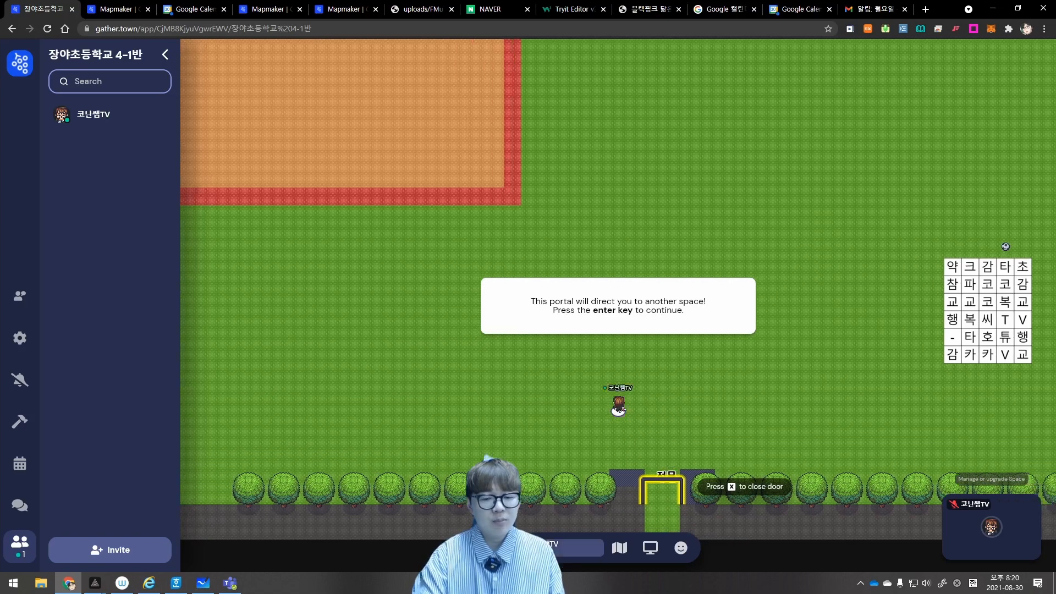
Set the Manual Canvas Zoom to 50% in the user settings and close them
left_click(583, 546)
left_click(555, 394)
scroll(429, 333, "down", 2)
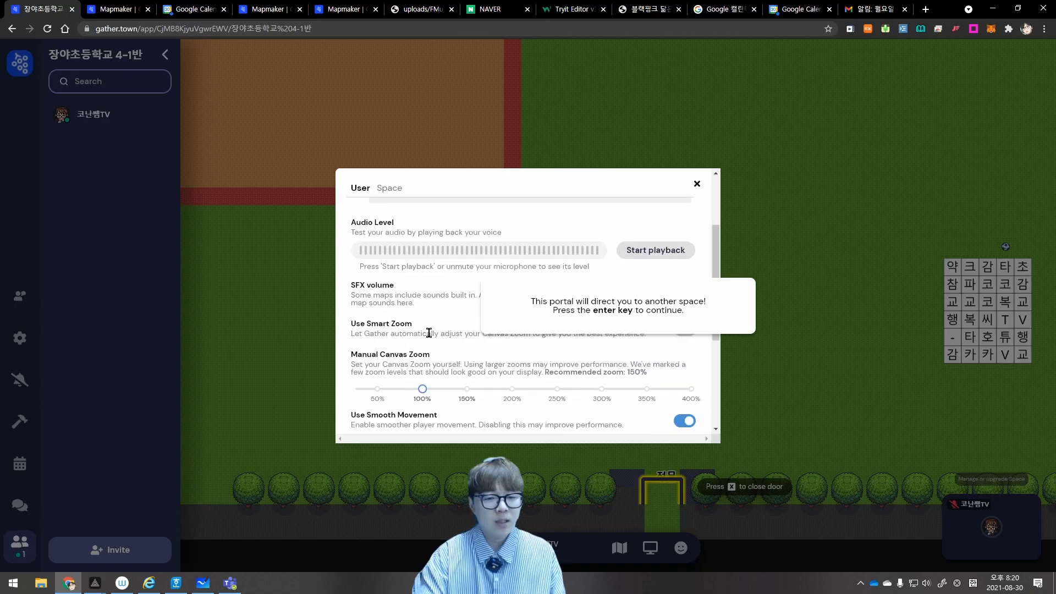
left_click(377, 389)
left_click(697, 184)
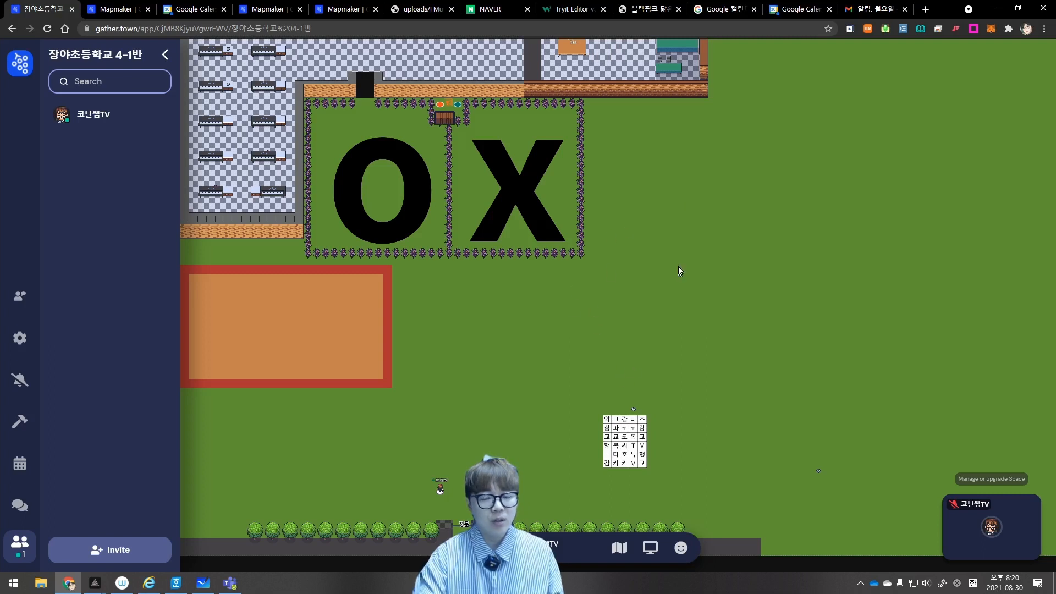
View the school space's minimap to check the overall layout and the avatar's location, and close it
left_click(565, 549)
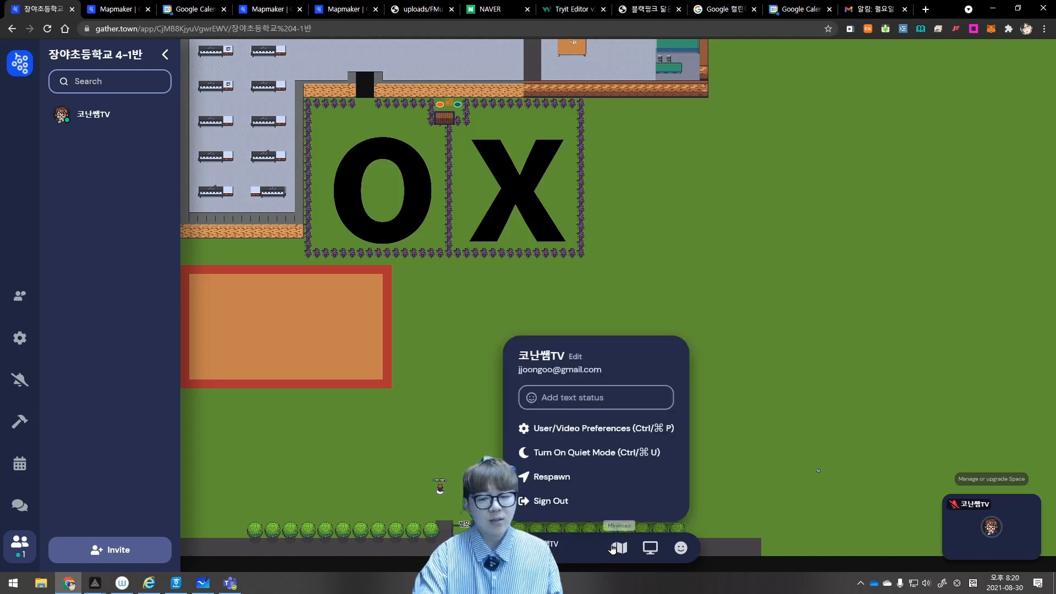
left_click(616, 548)
left_click(620, 548)
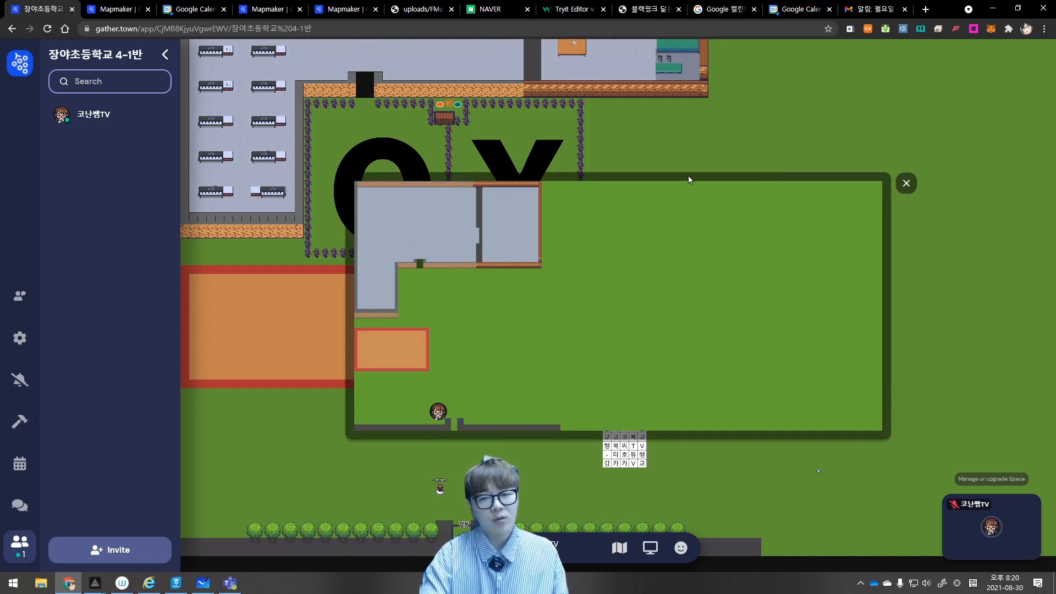
left_click(905, 184)
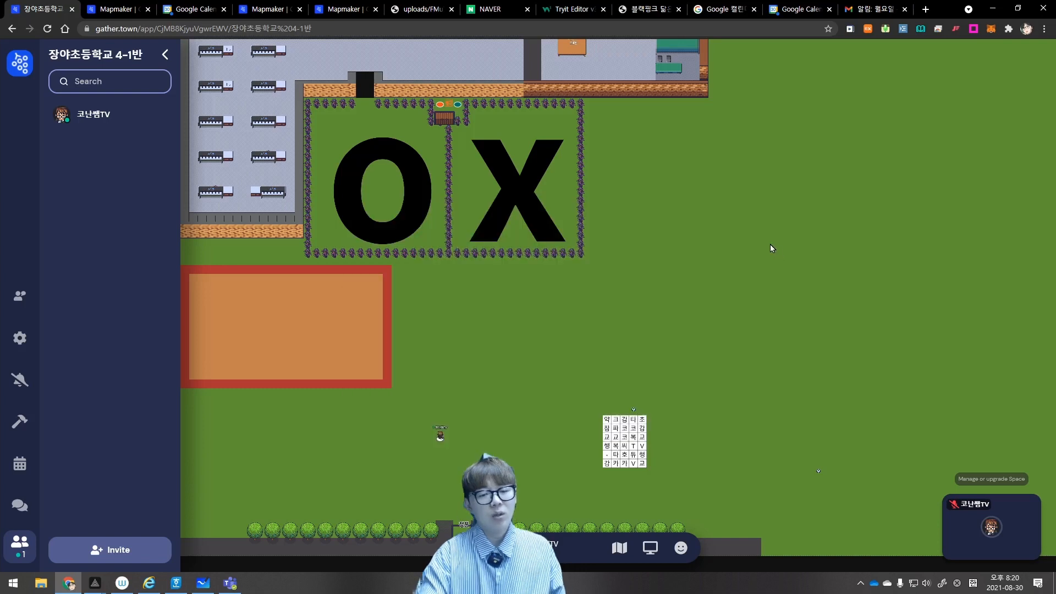